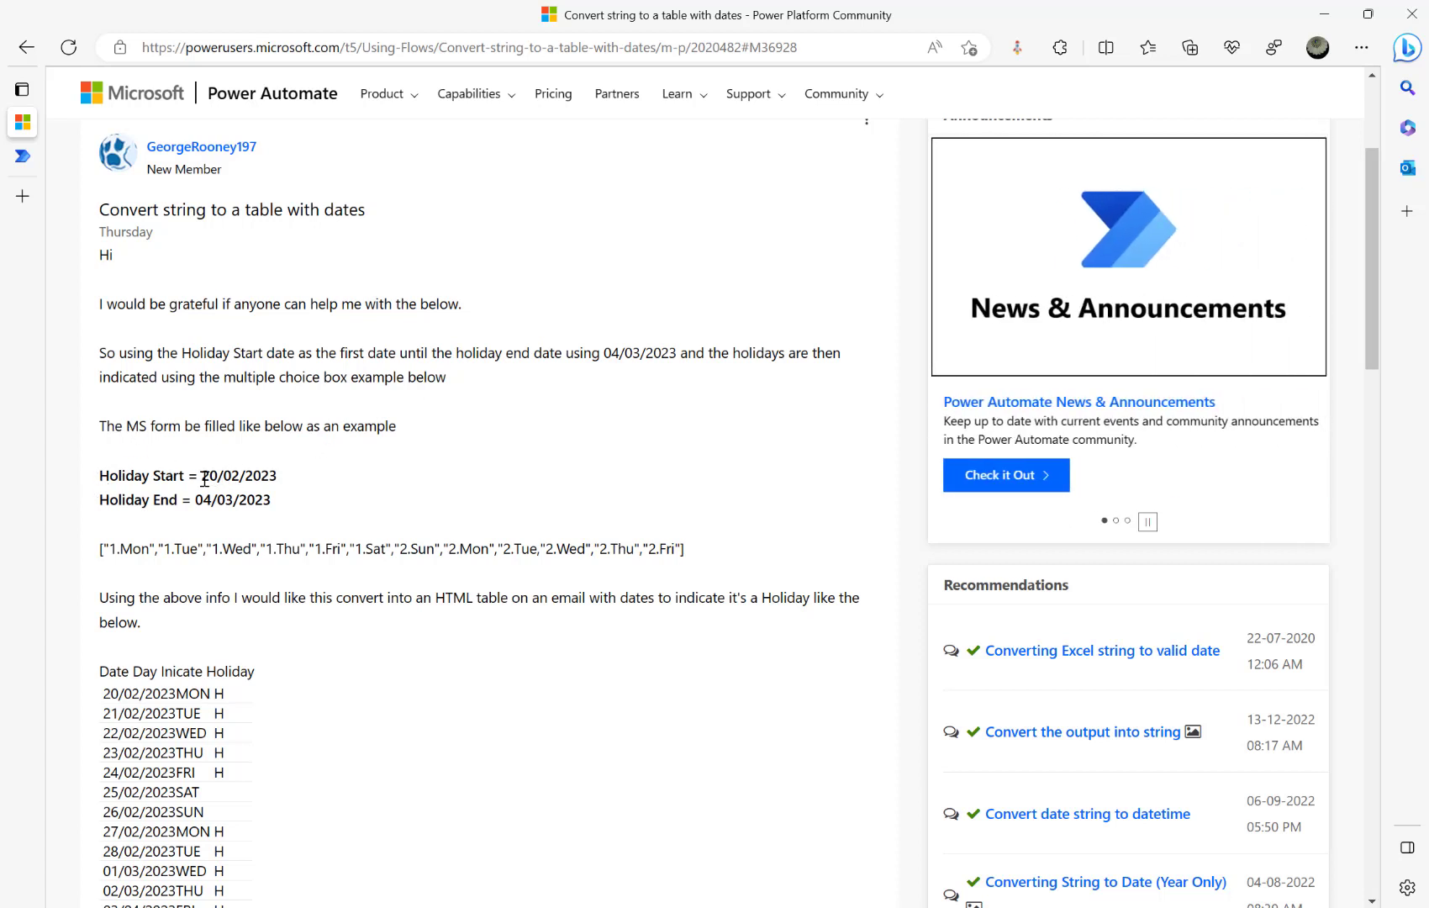
- Examine the forum post's example Holiday Start and Holiday End dates and its string of selected weekdays
{"action": "left_click_drag", "start_coordinate": [205, 478], "coordinate": [294, 480]}
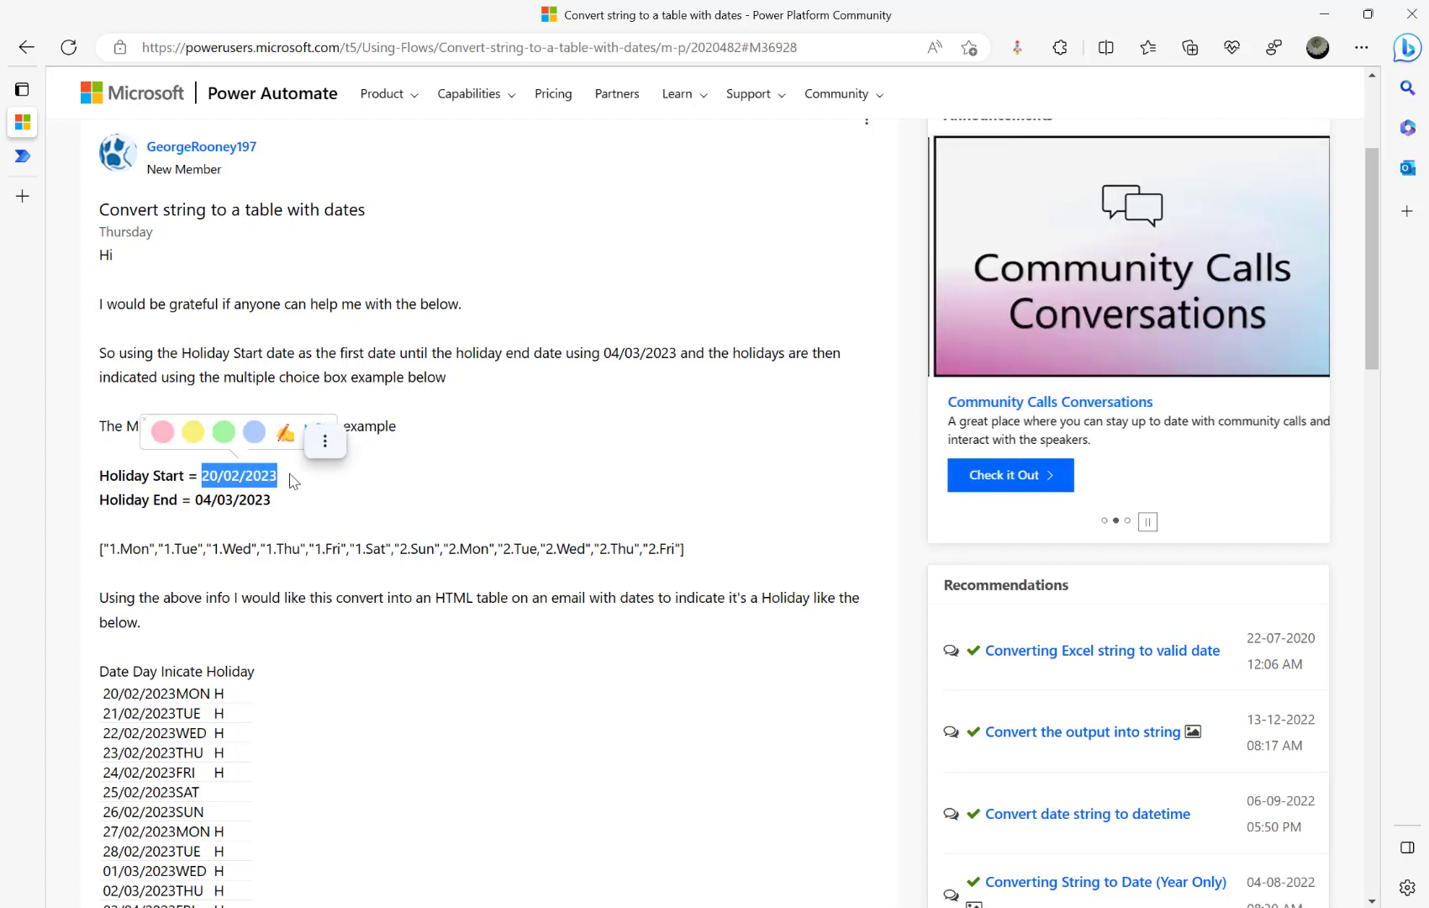
{"action": "left_click", "coordinate": [95, 506]}
{"action": "left_click_drag", "start_coordinate": [95, 505], "coordinate": [194, 502]}
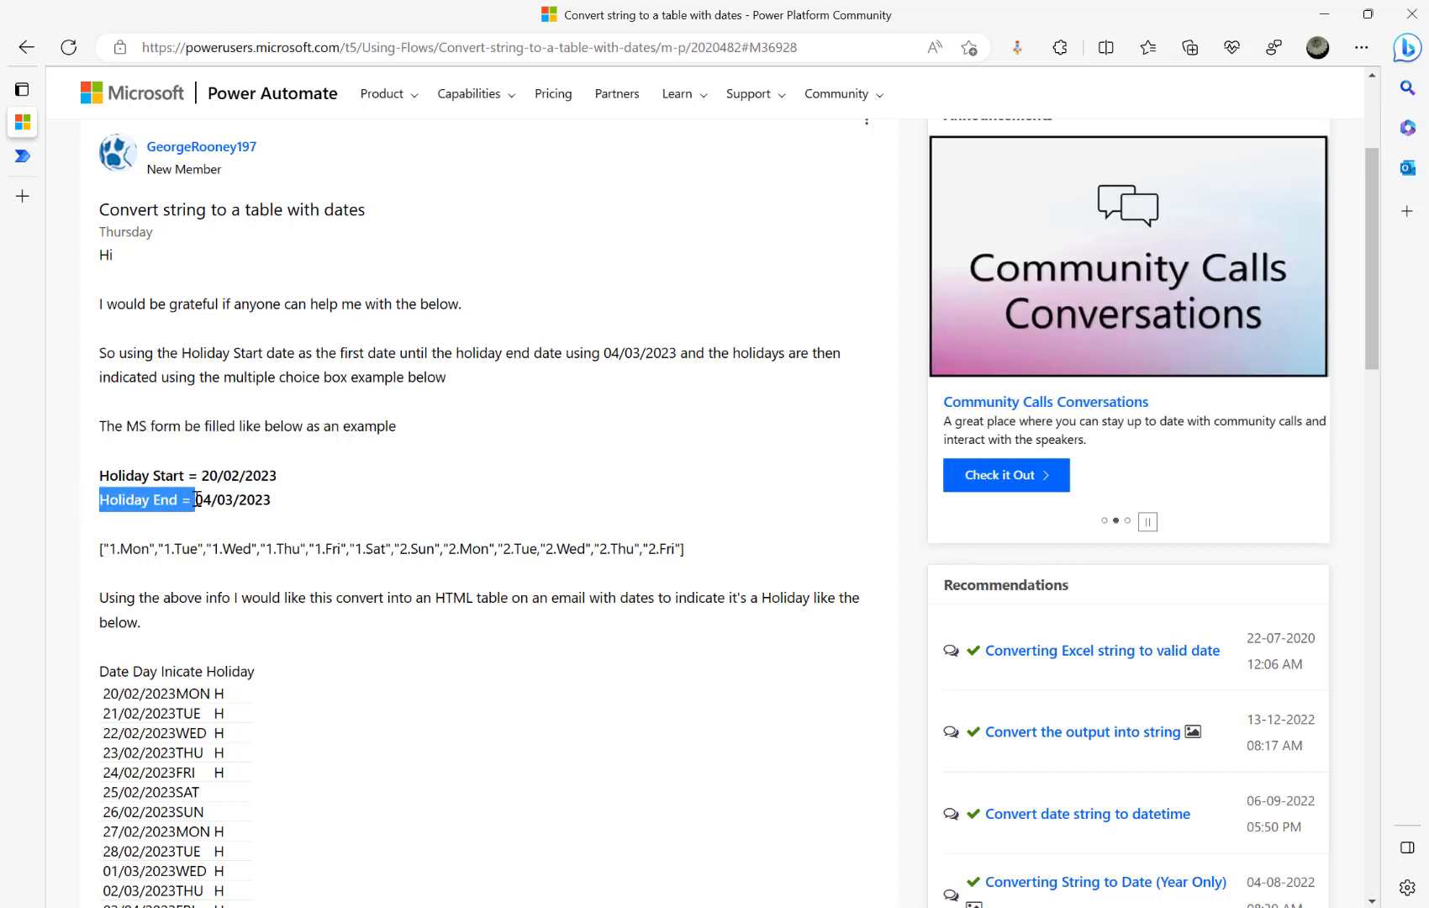
{"action": "left_click", "coordinate": [158, 531]}
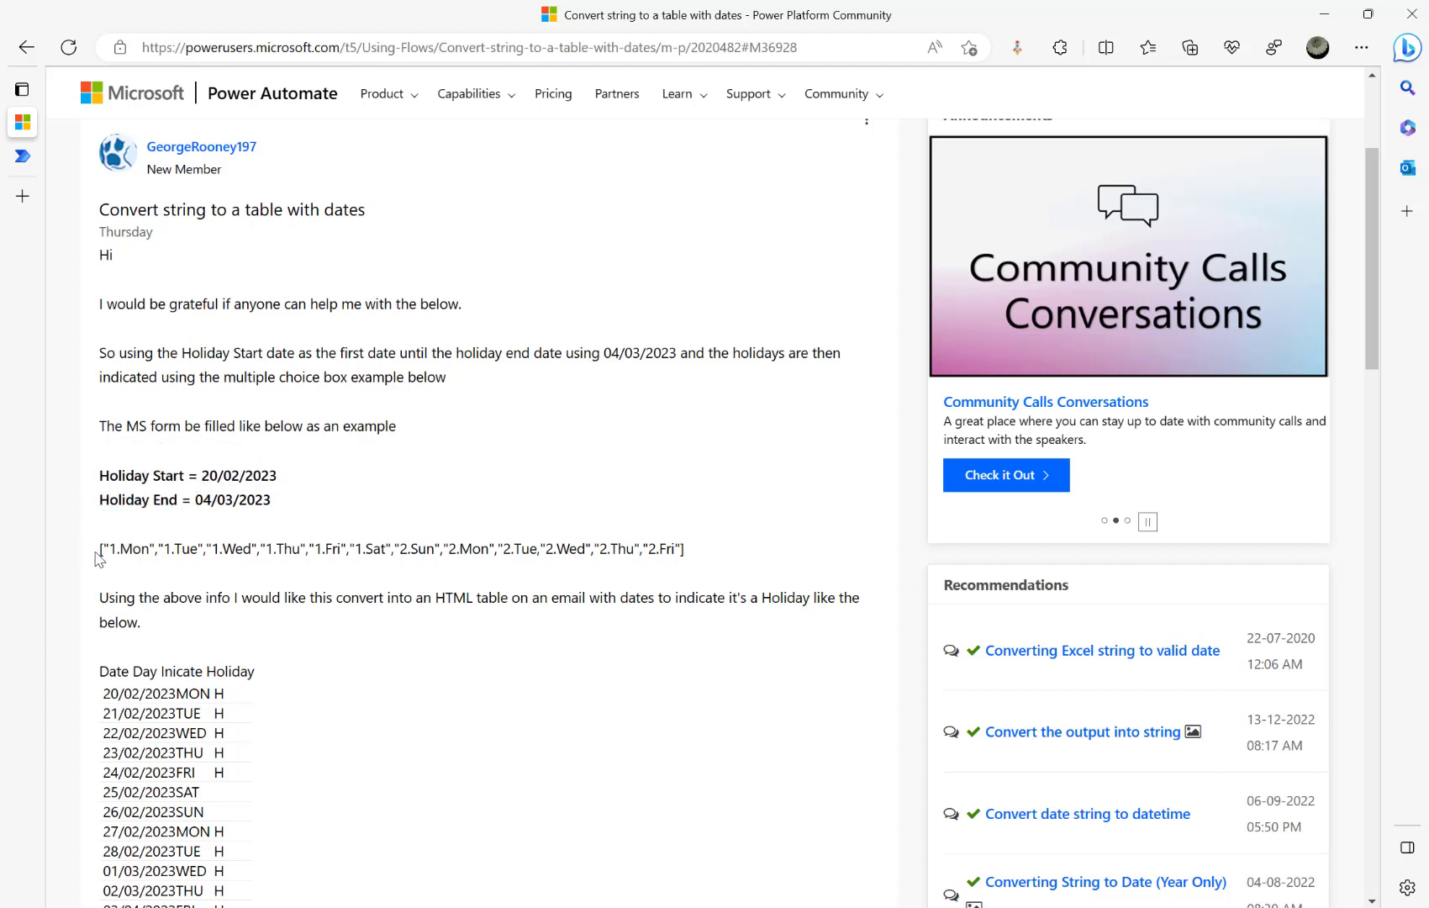
{"action": "left_click_drag", "start_coordinate": [98, 550], "coordinate": [715, 553]}
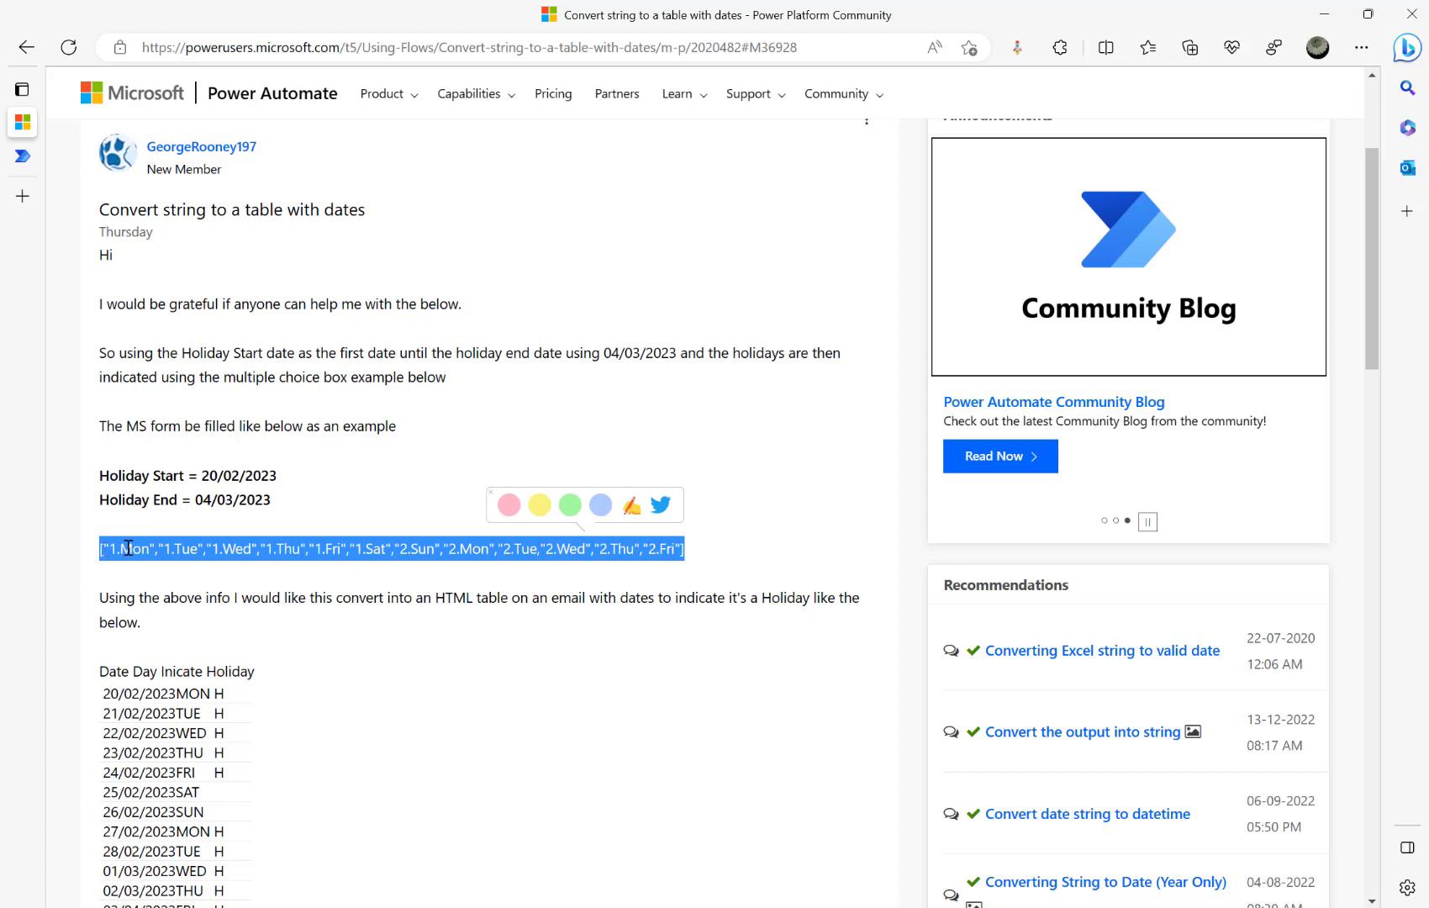
{"action": "left_click", "coordinate": [203, 548]}
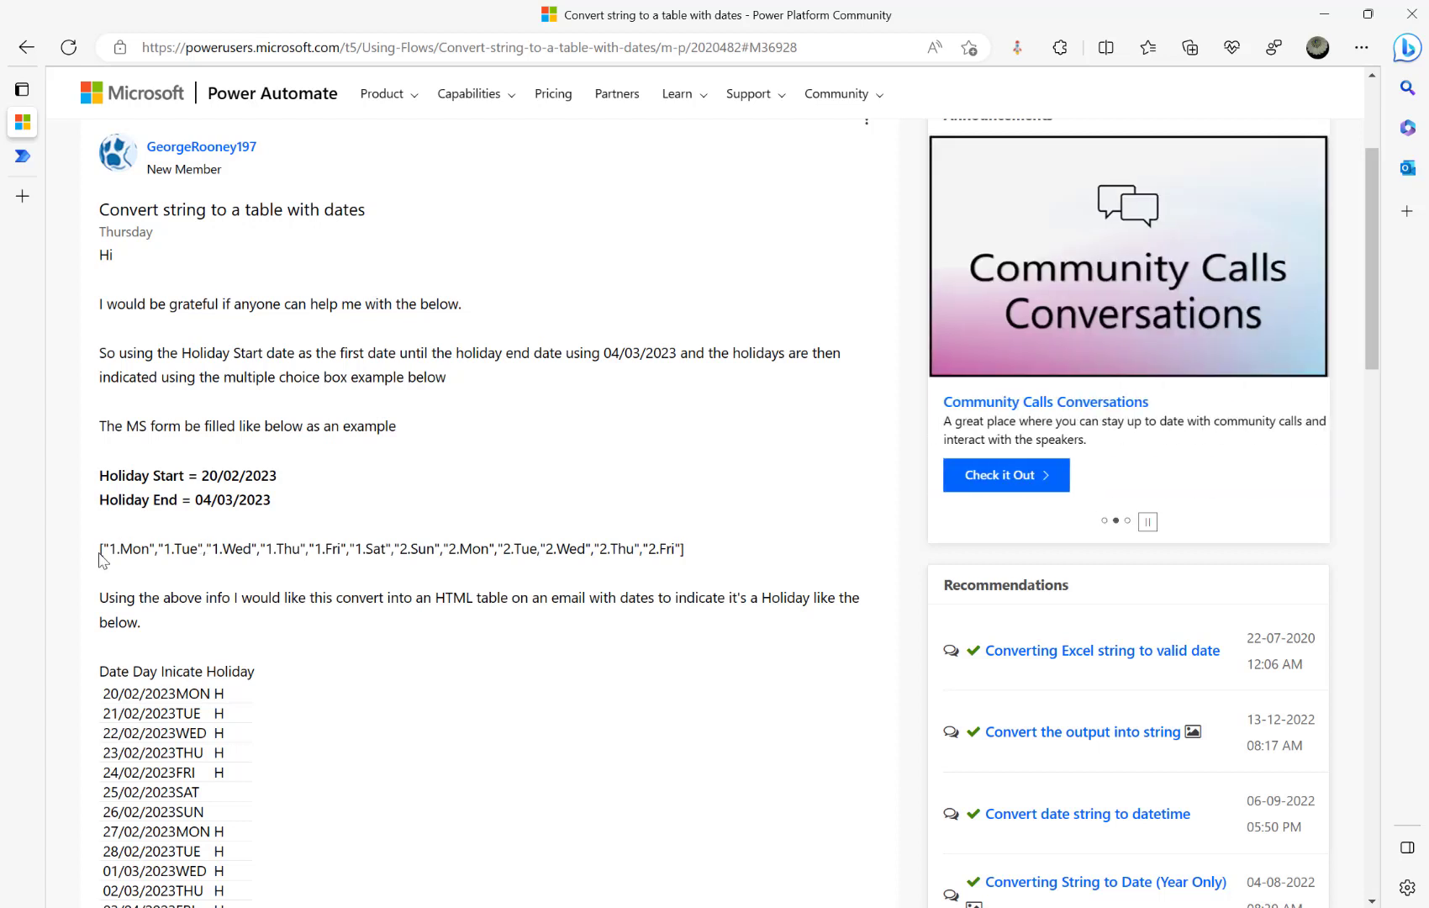
{"action": "left_click_drag", "start_coordinate": [98, 553], "coordinate": [753, 556]}
{"action": "left_click", "coordinate": [278, 569]}
{"action": "scroll", "coordinate": [277, 569], "scroll_direction": "down", "scroll_amount": 4}
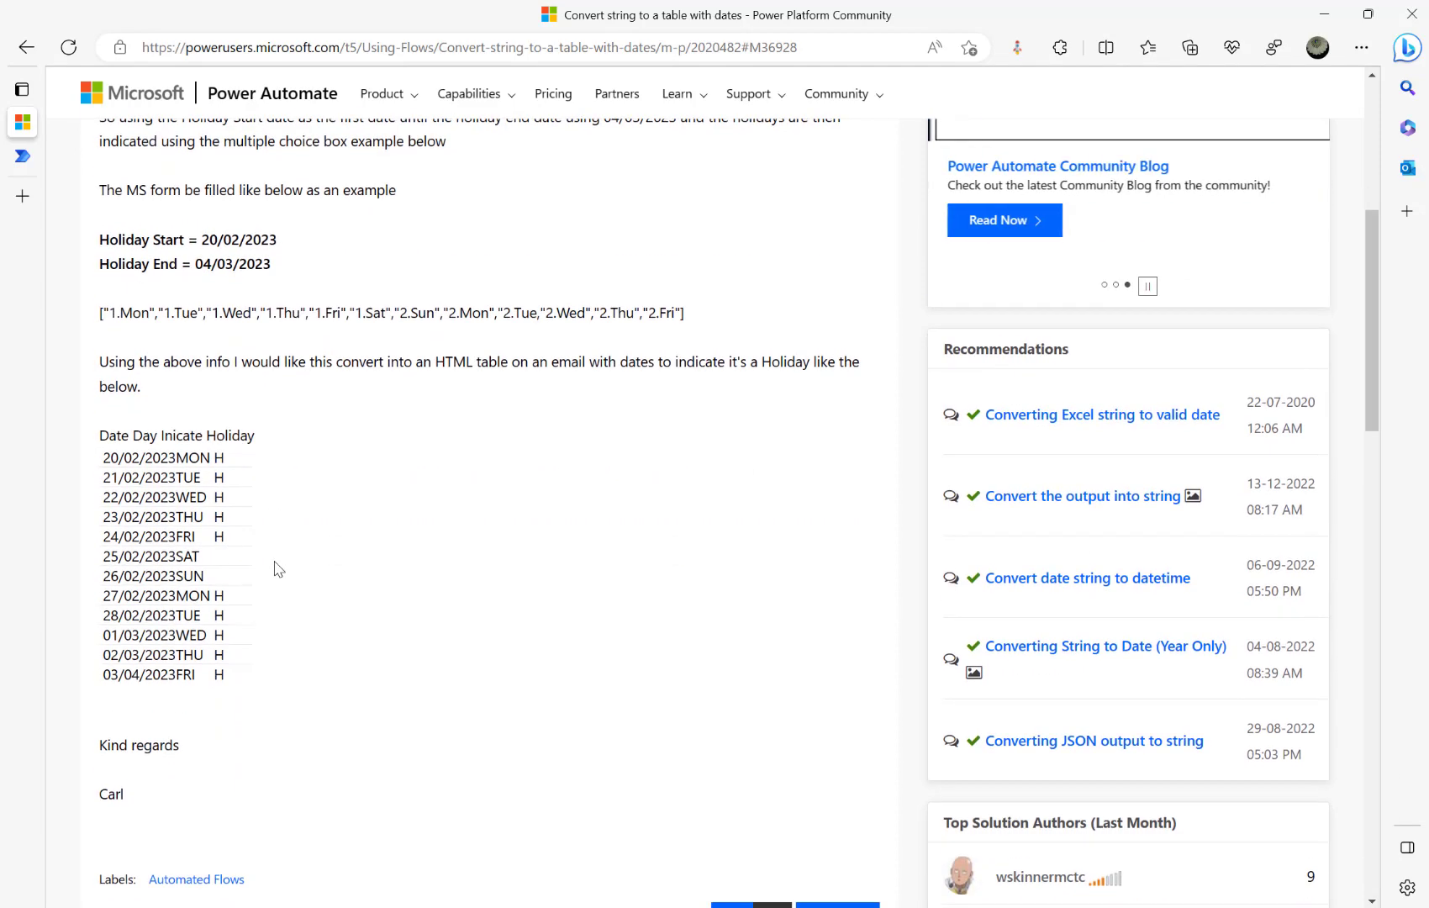
- Compare the example start and end dates with the rows of the requested holiday table
{"action": "scroll", "coordinate": [398, 424], "scroll_direction": "up", "scroll_amount": 3}
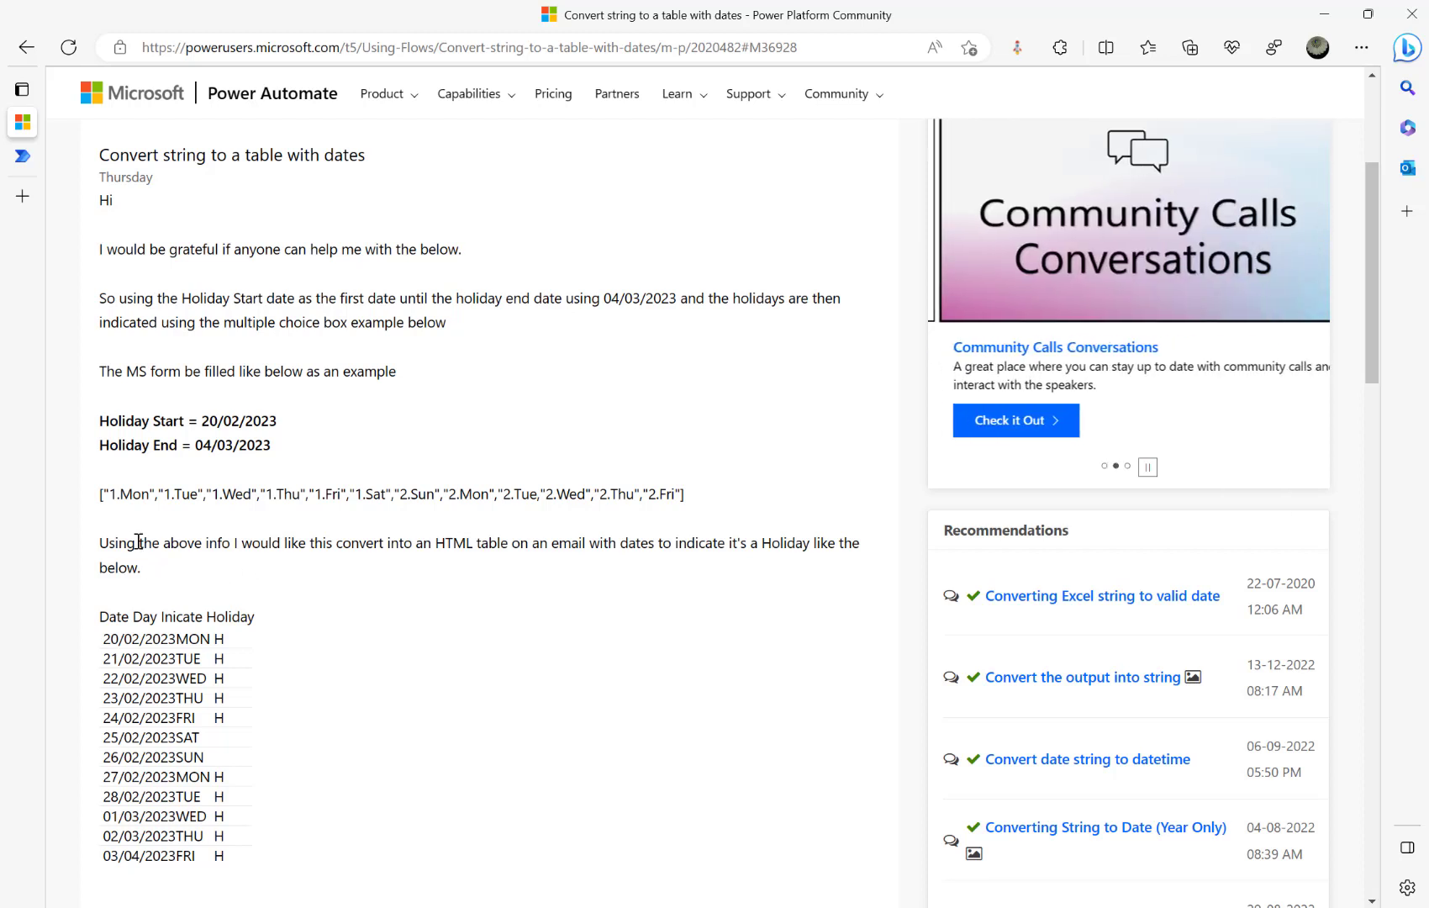
{"action": "left_click_drag", "start_coordinate": [203, 418], "coordinate": [311, 429]}
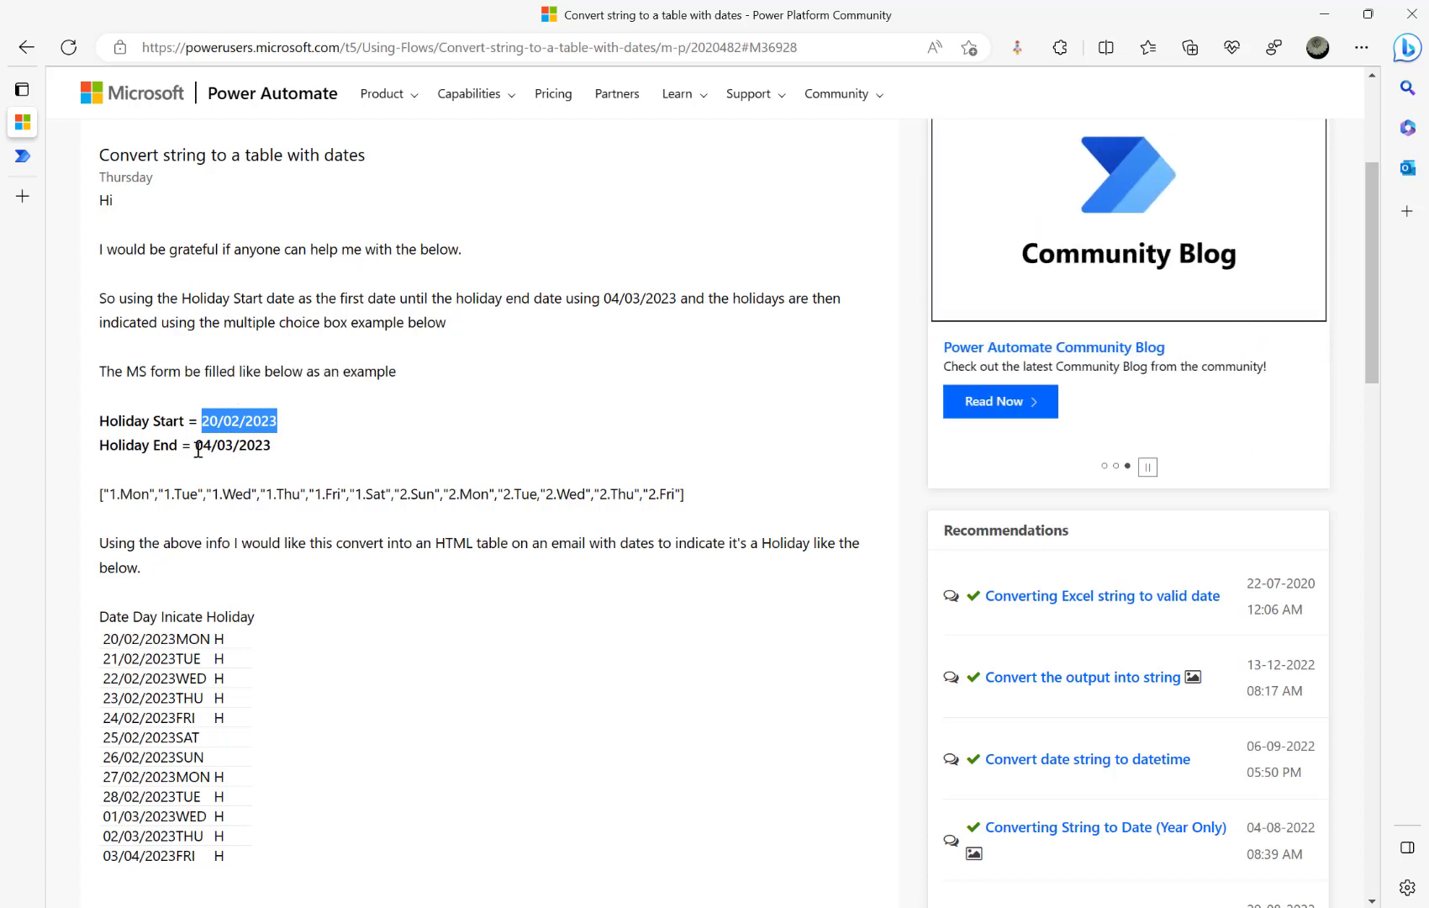
{"action": "left_click_drag", "start_coordinate": [195, 448], "coordinate": [293, 457]}
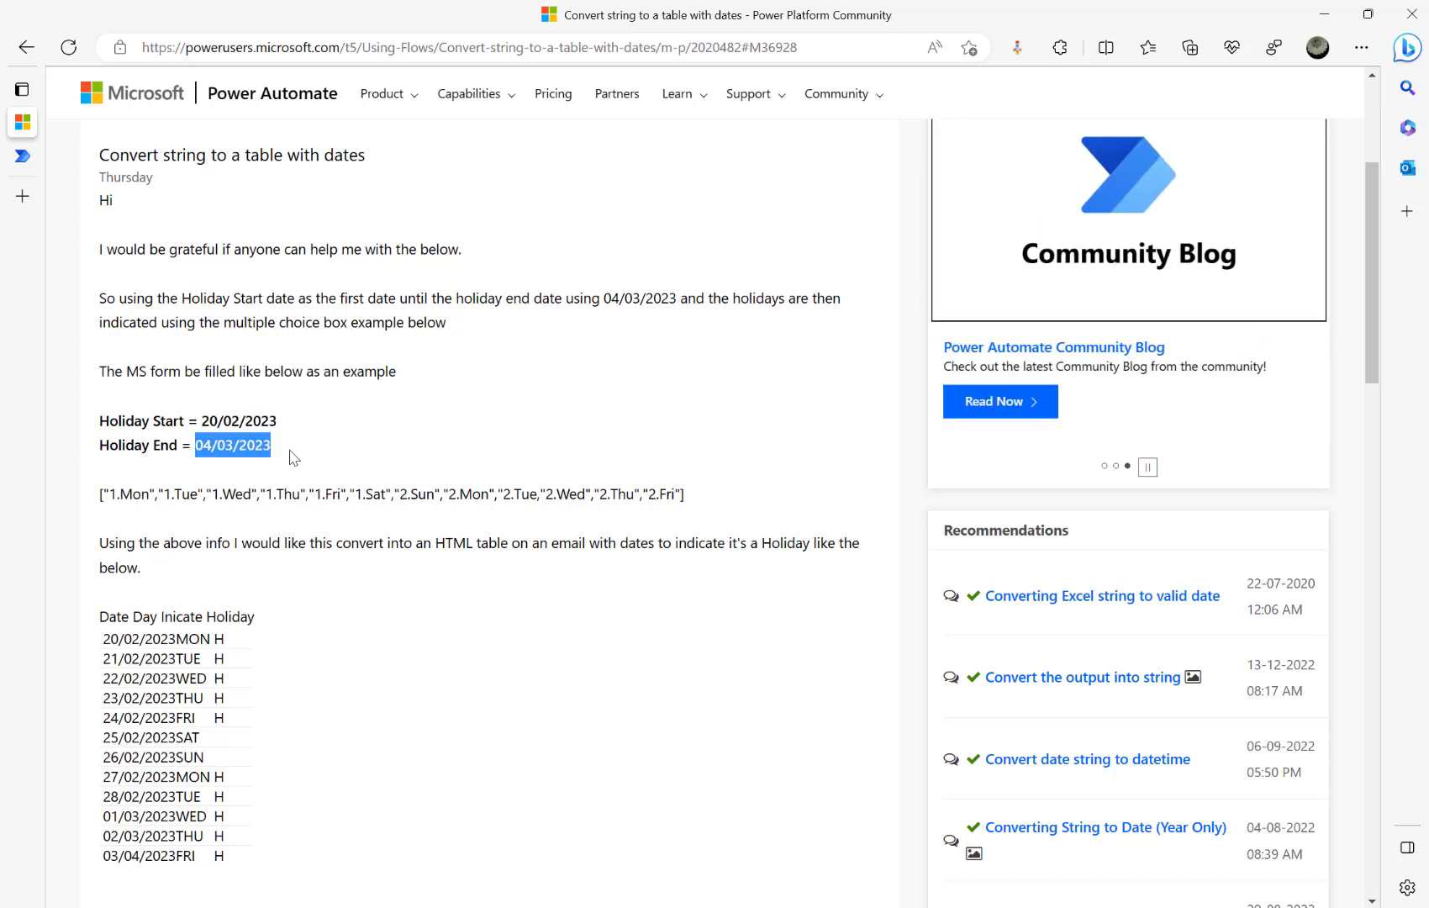
{"action": "left_click", "coordinate": [273, 671]}
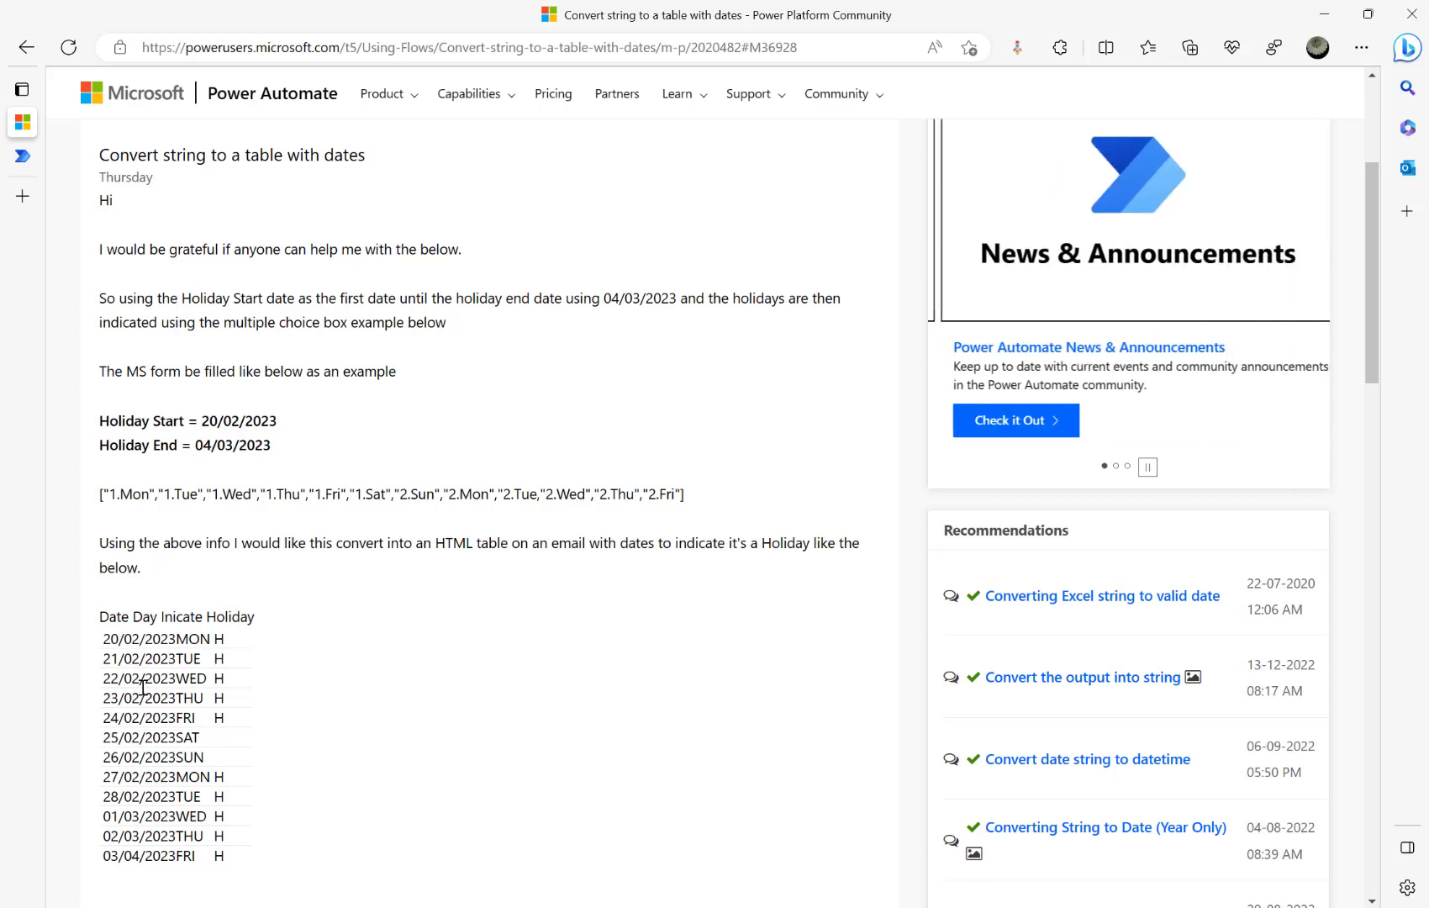
{"action": "mouse_move", "coordinate": [105, 641]}
{"action": "left_mouse_down"}
{"action": "mouse_move", "coordinate": [132, 687]}
{"action": "mouse_move", "coordinate": [153, 801]}
{"action": "mouse_move", "coordinate": [211, 861]}
{"action": "left_mouse_up"}
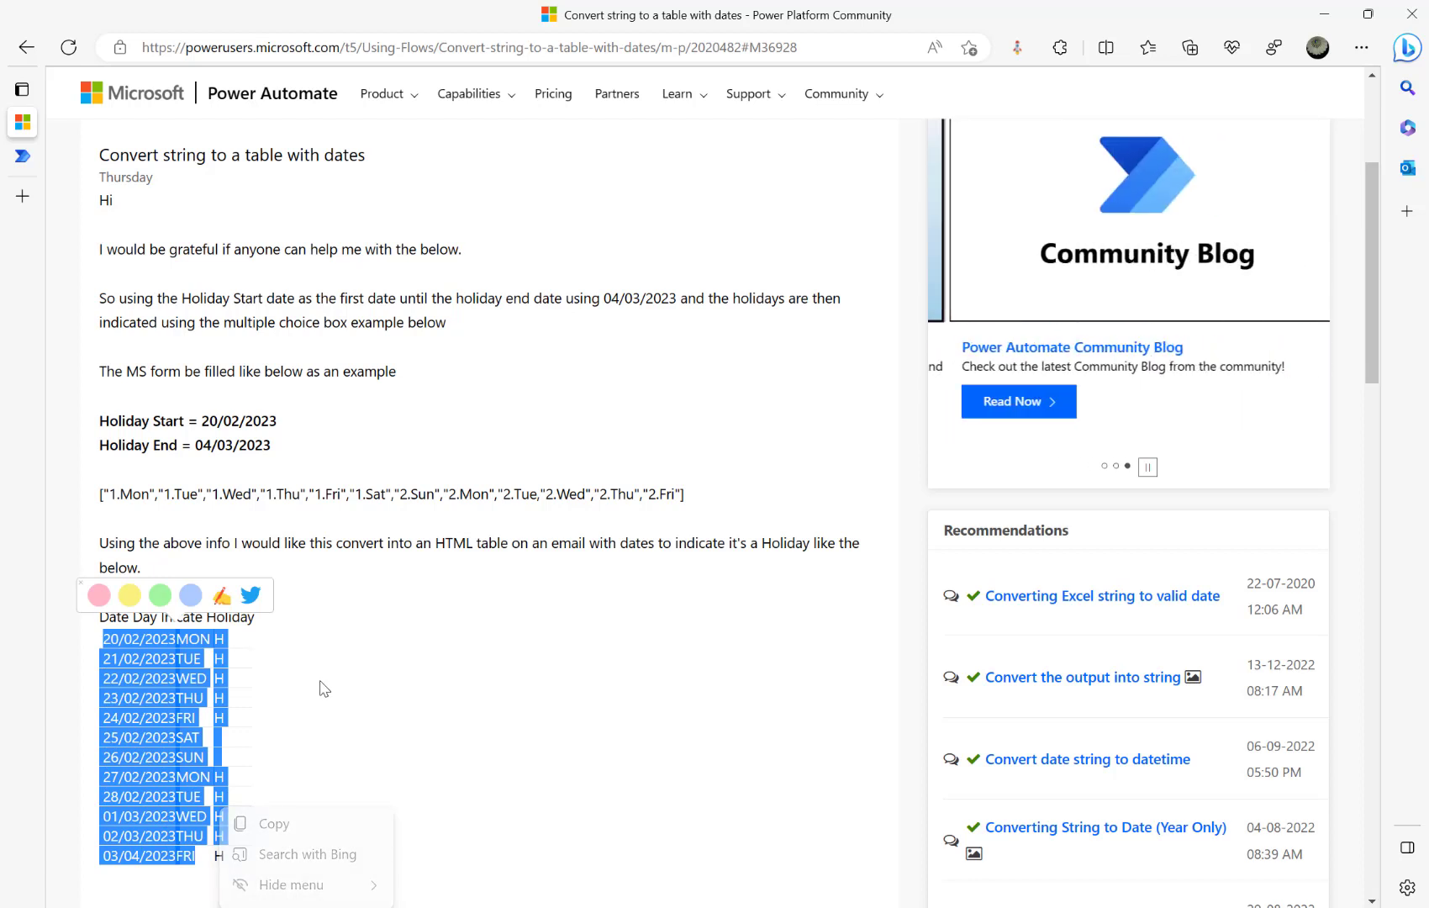
{"action": "left_click", "coordinate": [320, 687]}
{"action": "scroll", "coordinate": [285, 803], "scroll_direction": "down", "scroll_amount": 1}
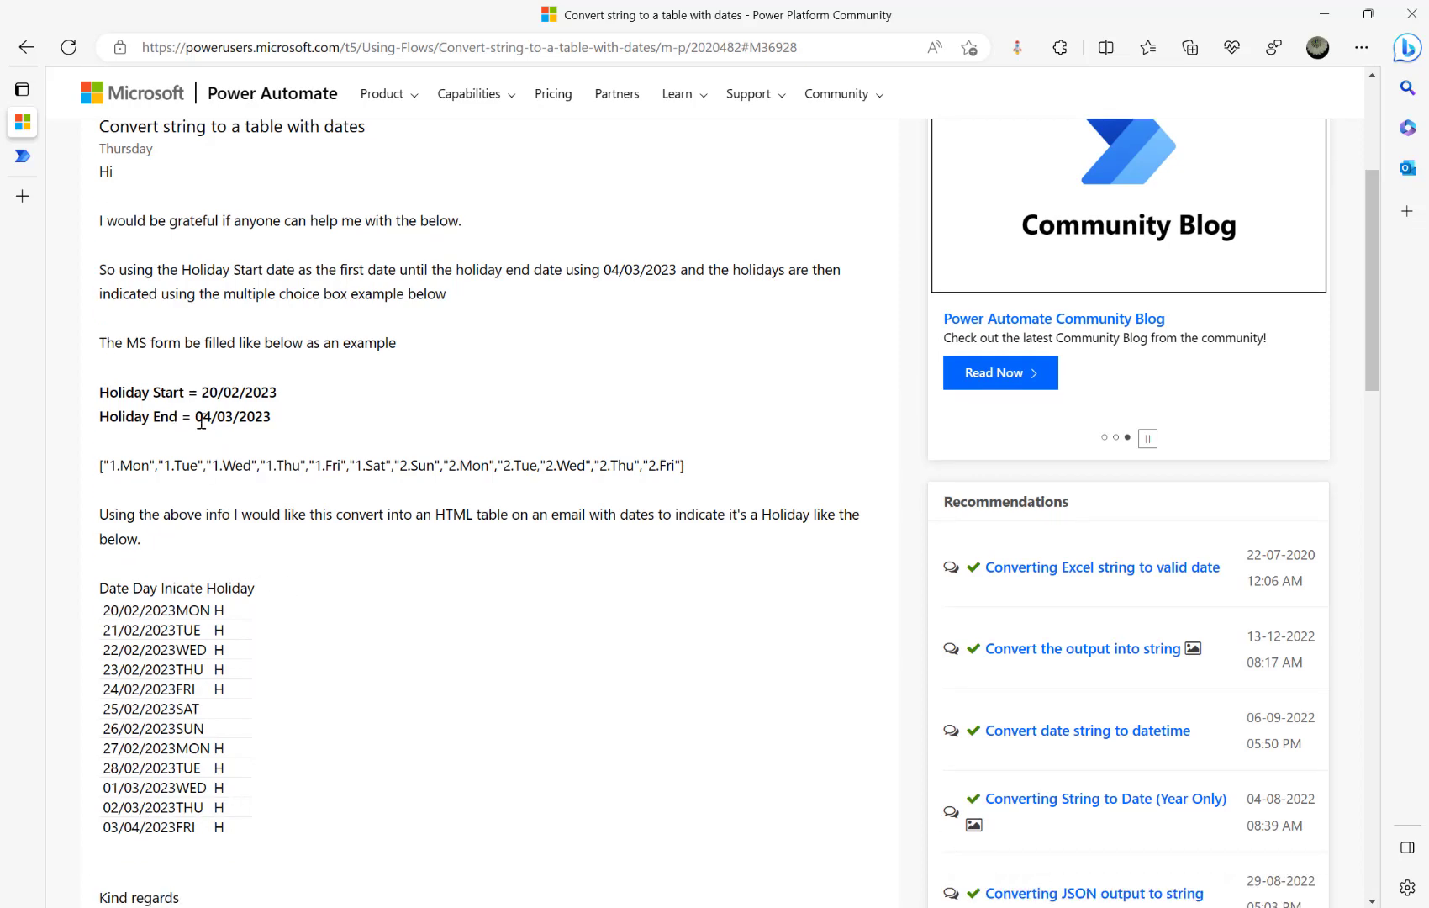
- Check the Holiday End date against the final row of the requested table
{"action": "left_click_drag", "start_coordinate": [198, 418], "coordinate": [280, 418]}
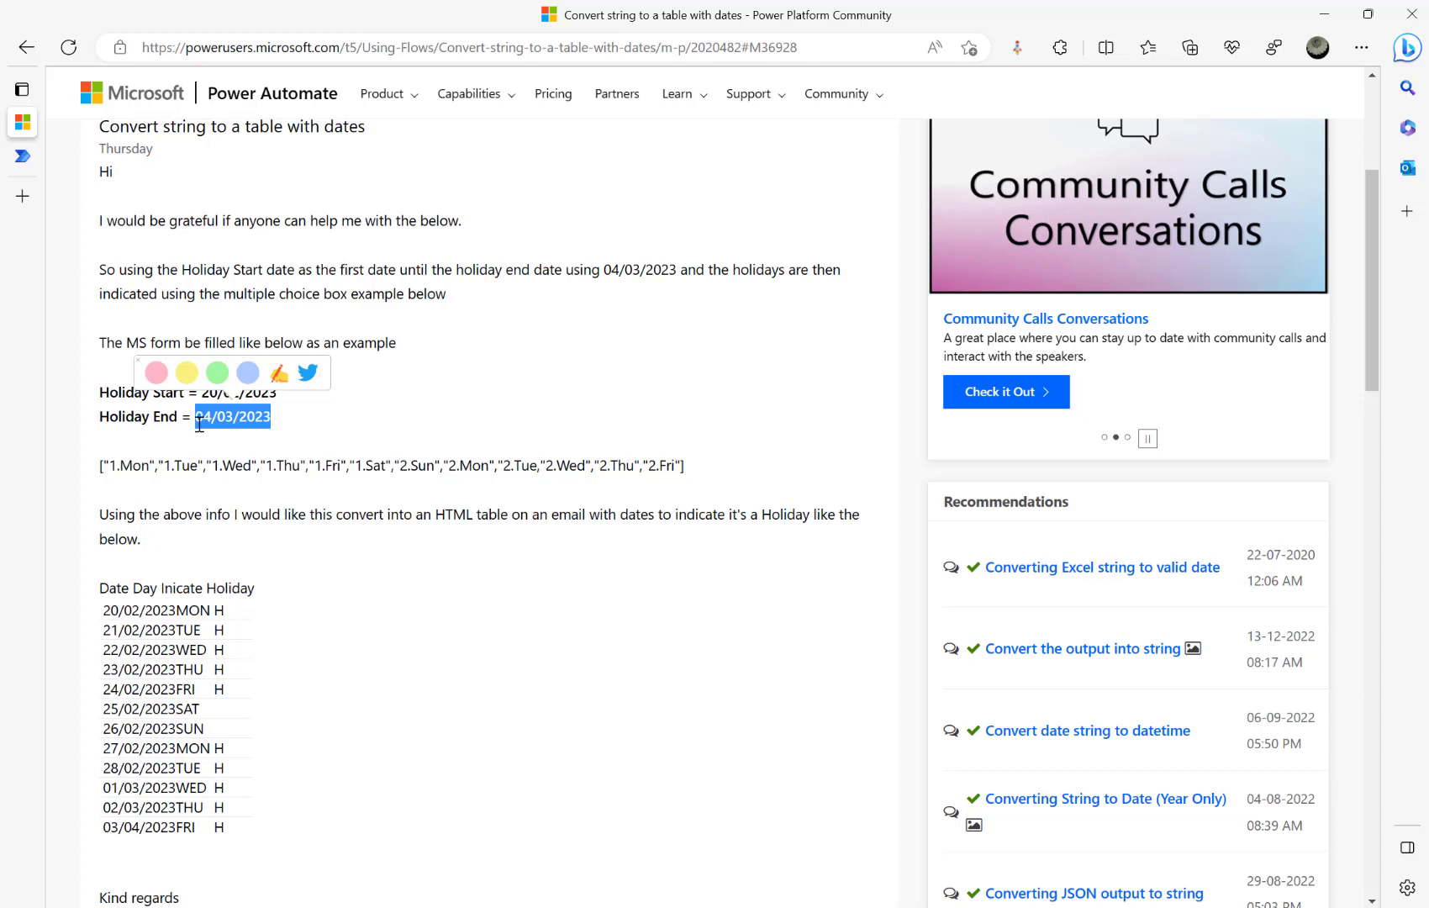
{"action": "left_click", "coordinate": [380, 427]}
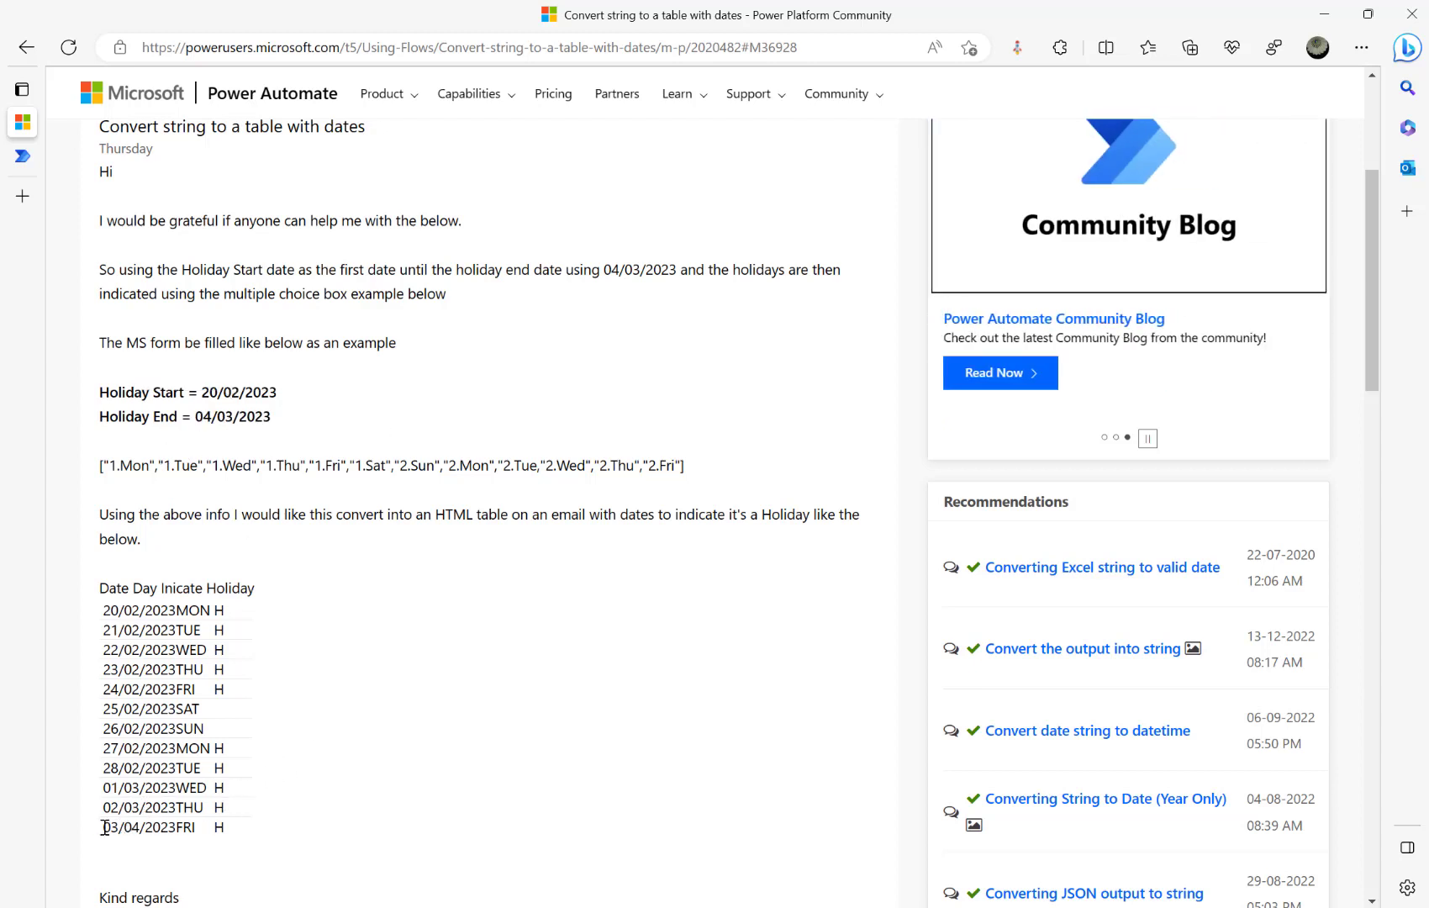
{"action": "left_click_drag", "start_coordinate": [104, 827], "coordinate": [229, 834]}
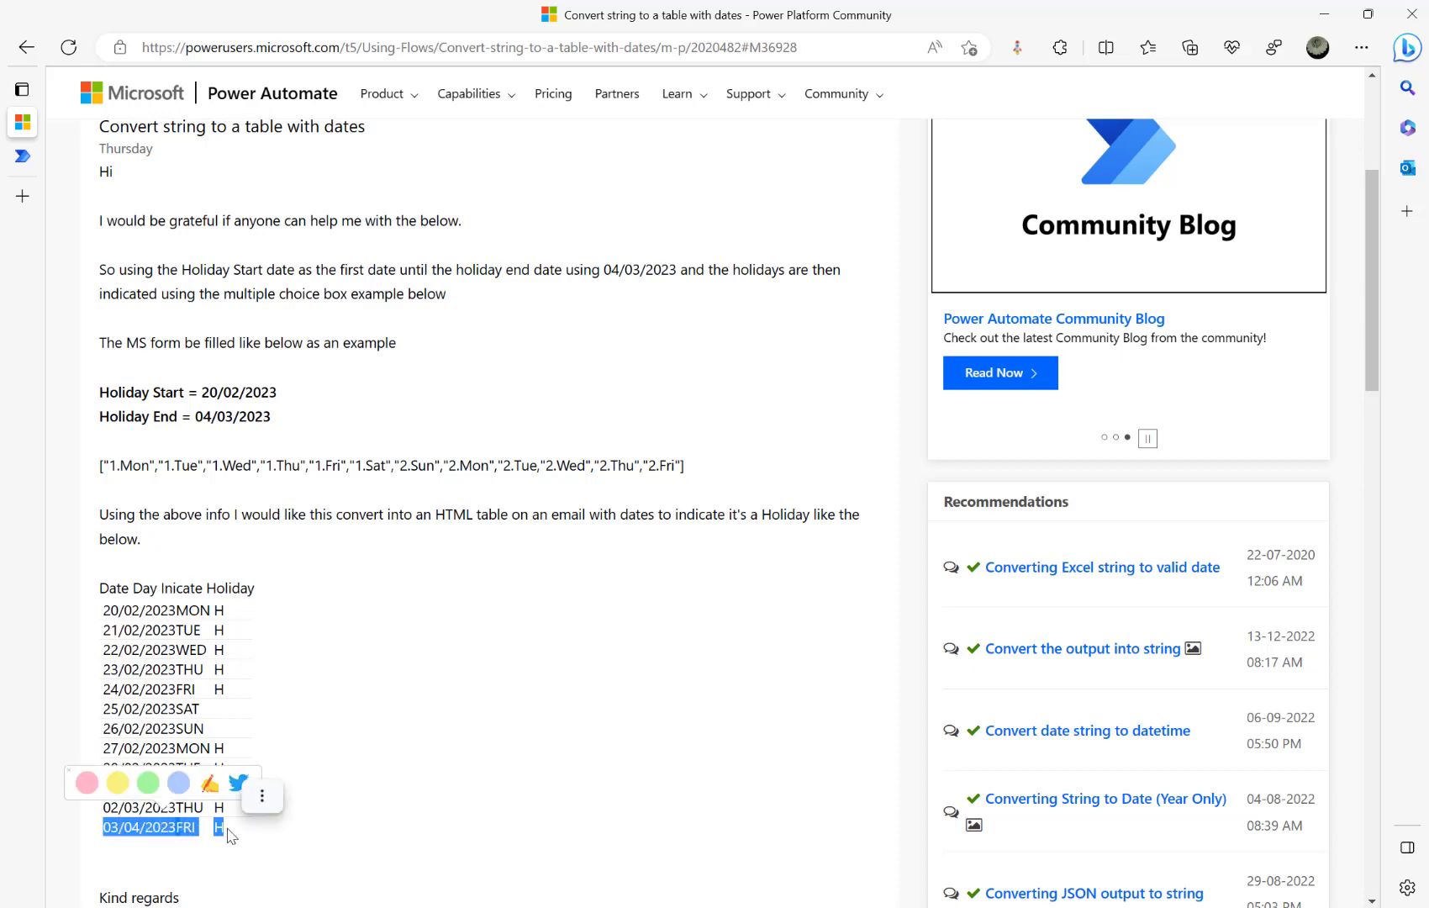
{"action": "left_click", "coordinate": [330, 705]}
{"action": "scroll", "coordinate": [330, 704], "scroll_direction": "down", "scroll_amount": 2}
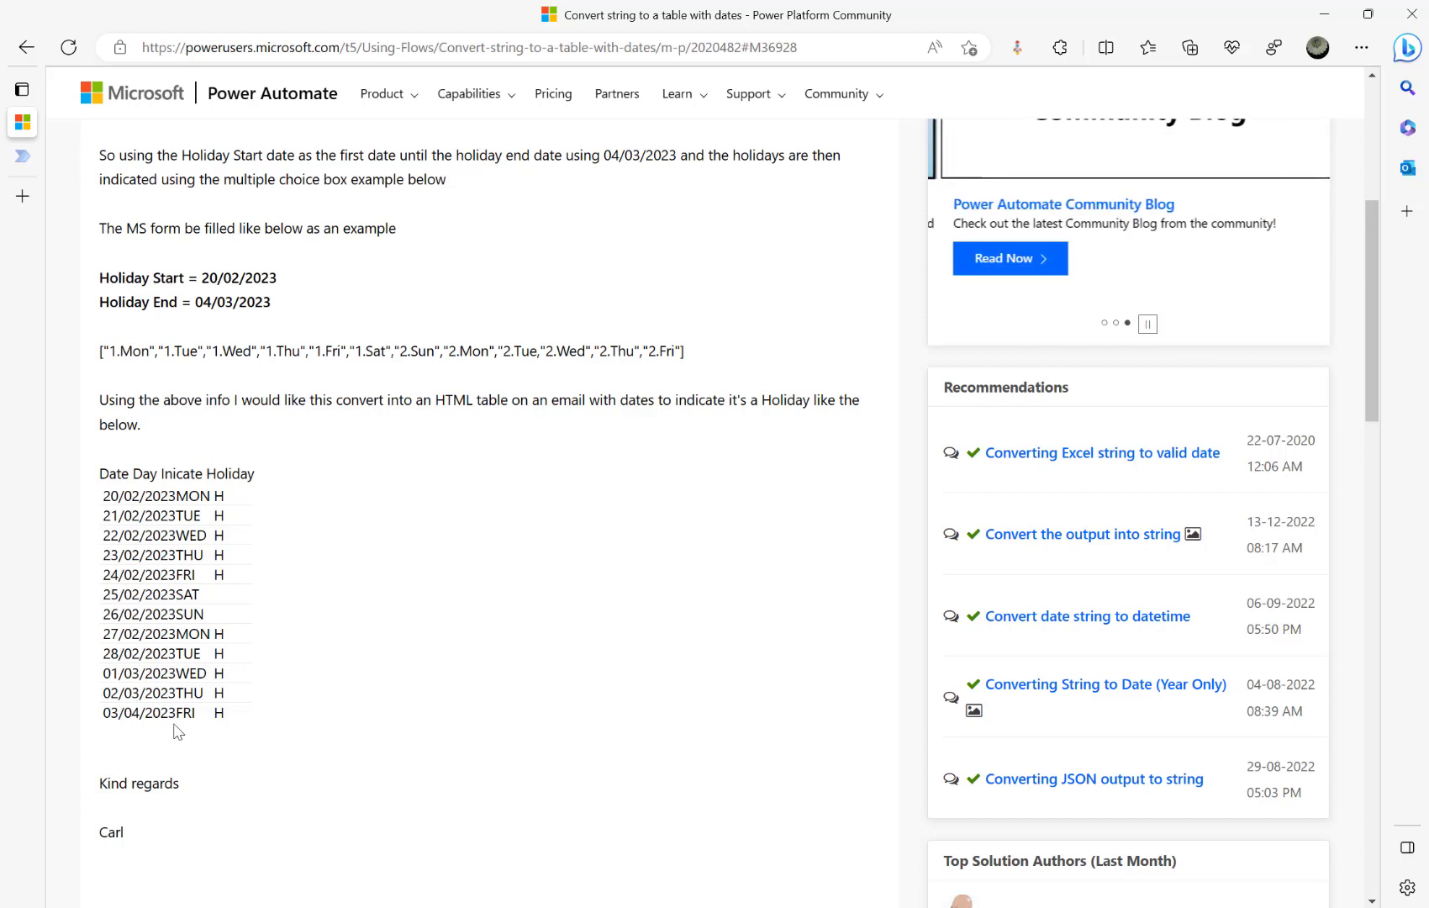
- Check the last weekday choices in the string against the February and March 2023 system calendar
{"action": "left_click_drag", "start_coordinate": [627, 351], "coordinate": [684, 350]}
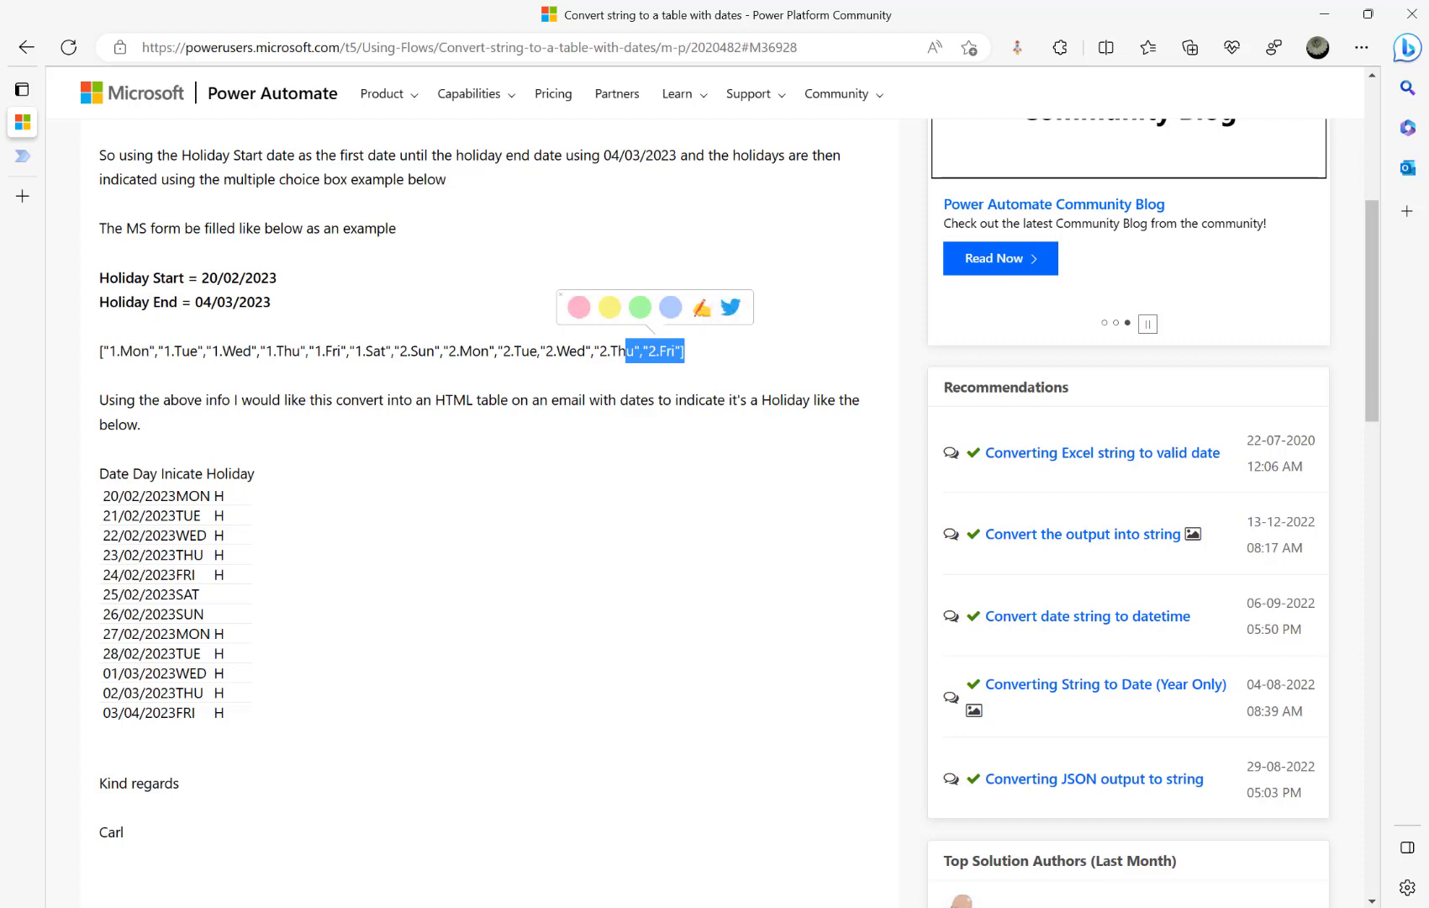
{"action": "left_click", "coordinate": [1374, 906]}
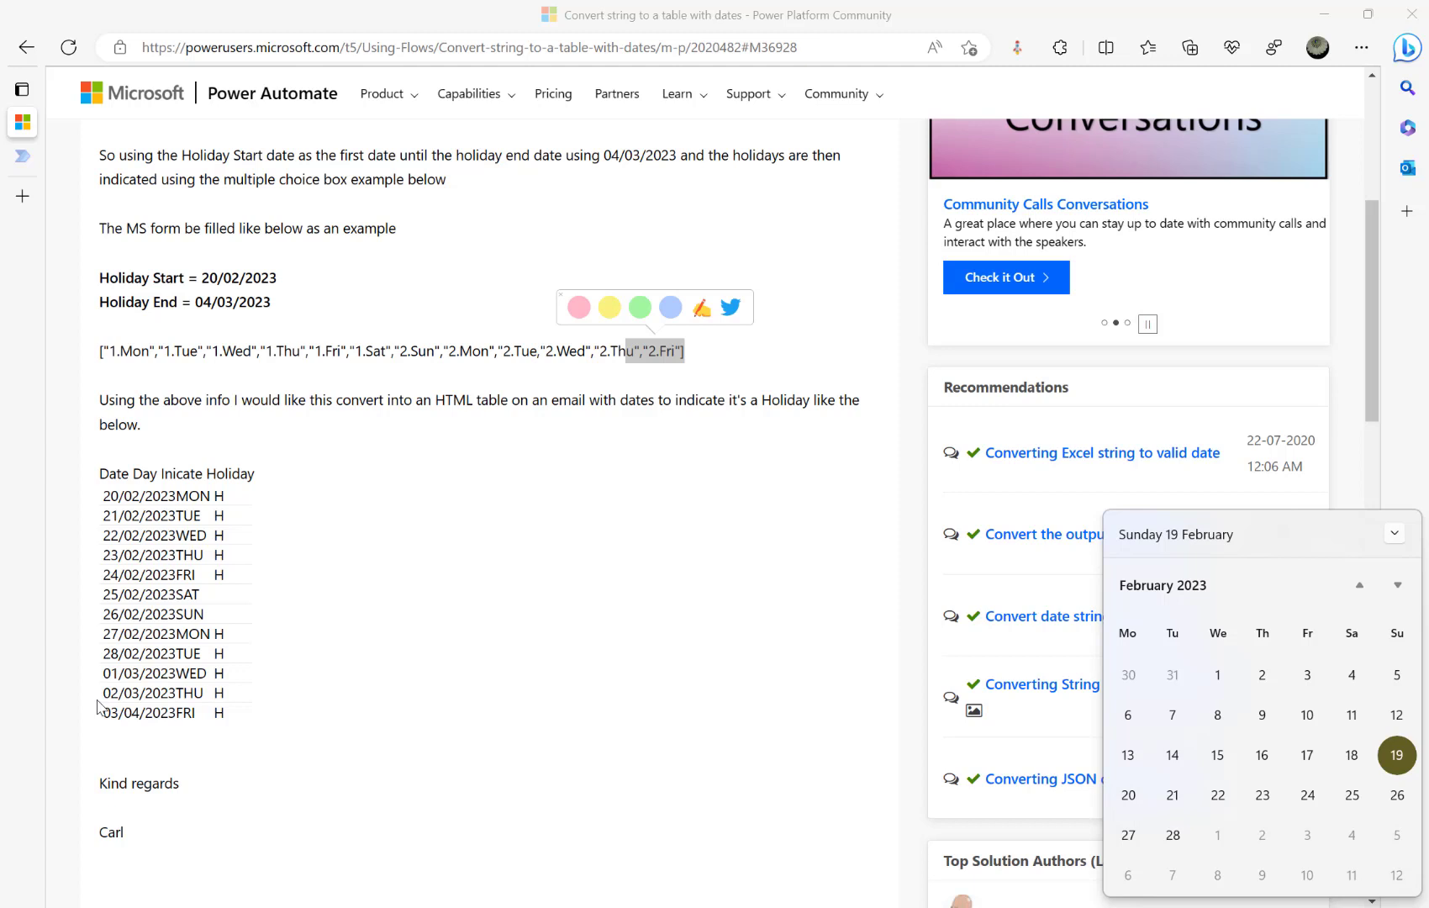
{"action": "left_click", "coordinate": [1397, 586]}
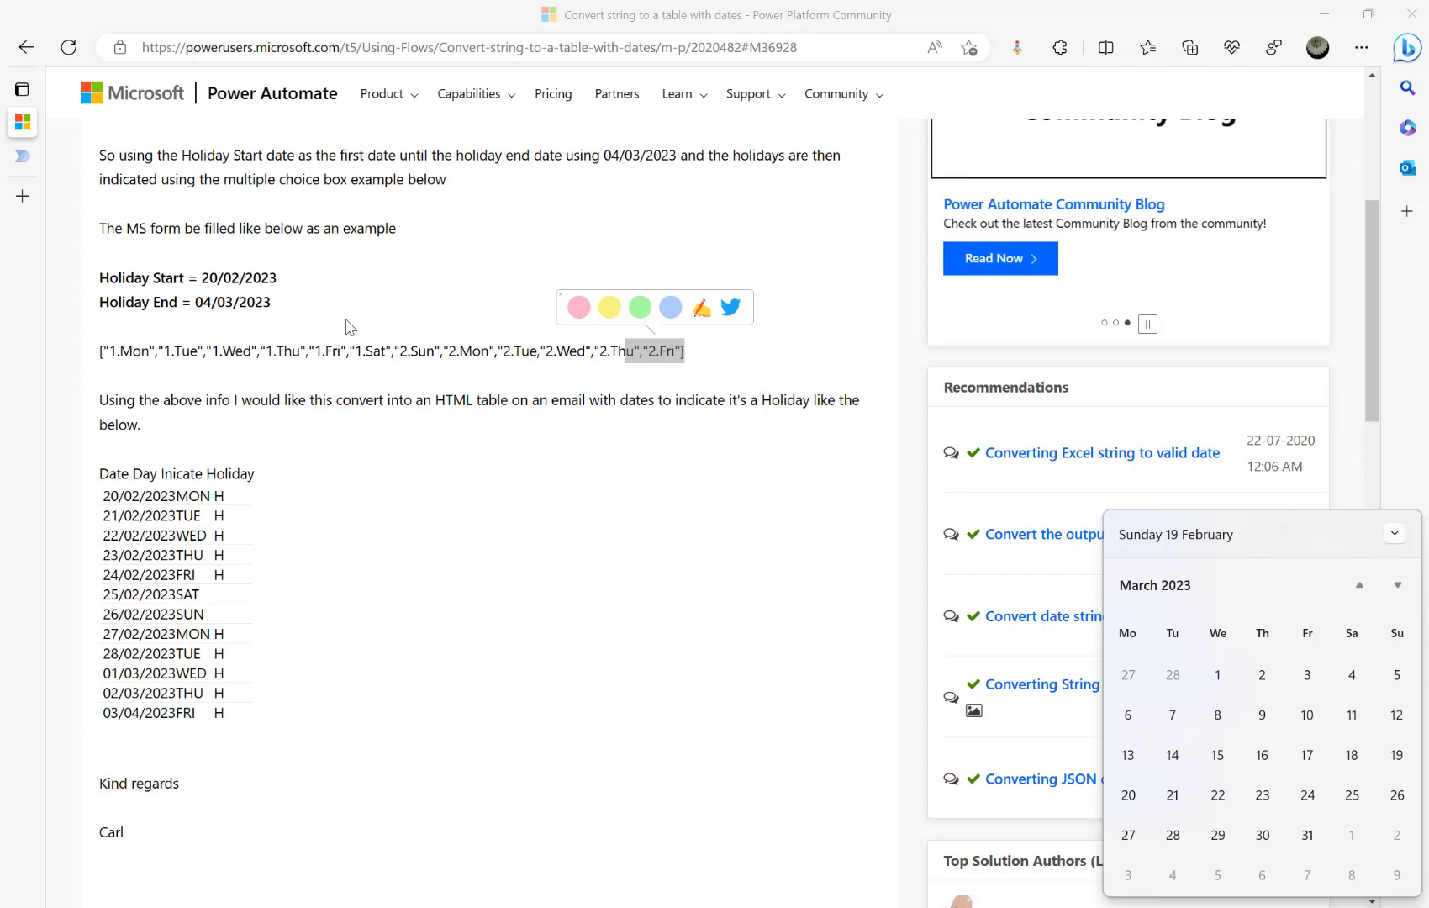
{"action": "left_click", "coordinate": [698, 354]}
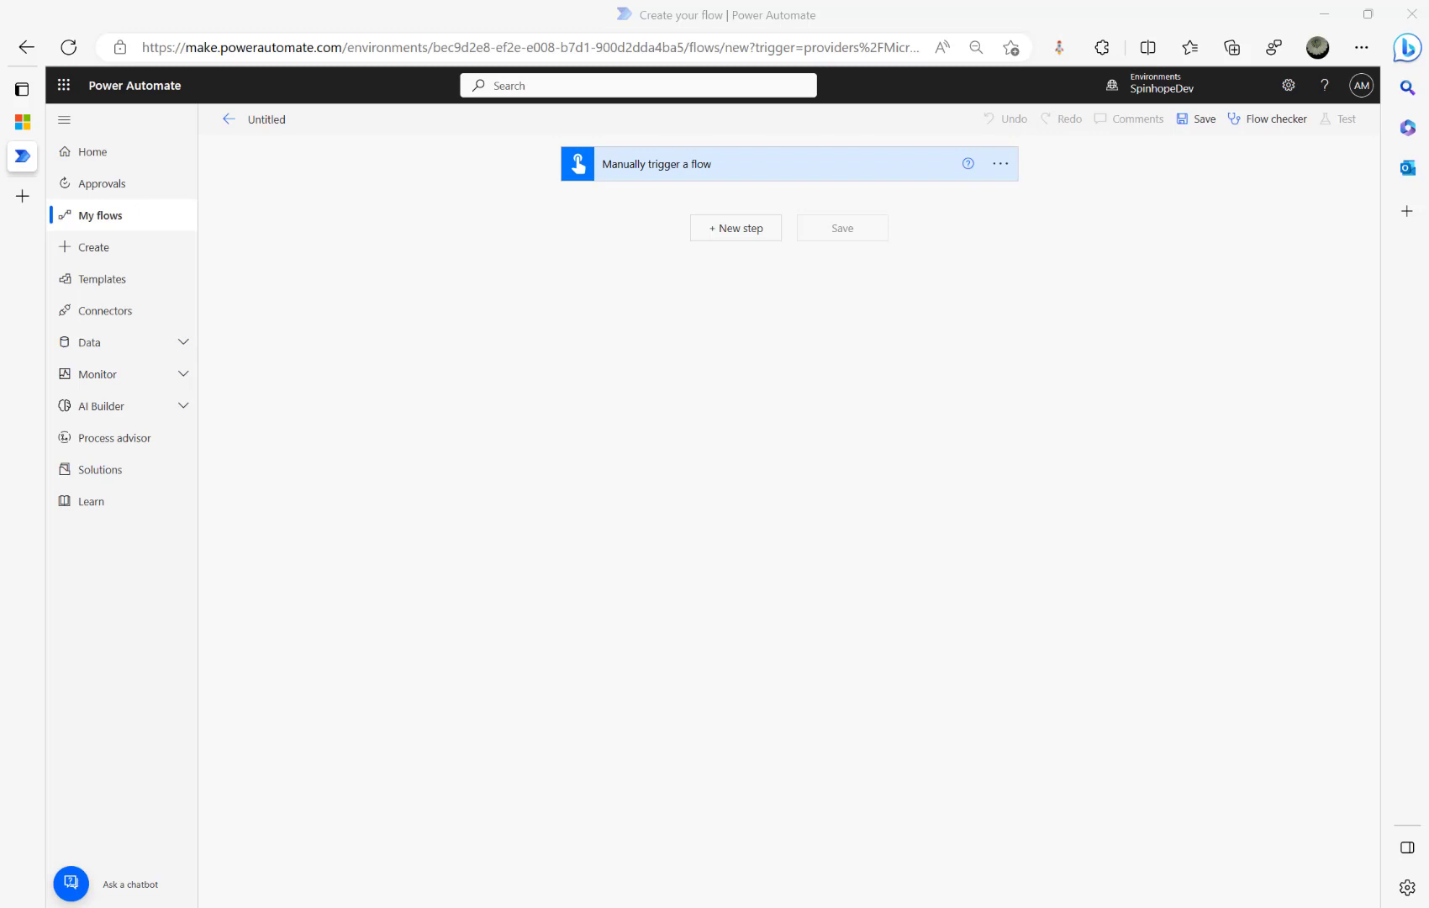
- Add a Compose action after the manual trigger in the Power Automate flow
{"action": "left_click", "coordinate": [718, 231]}
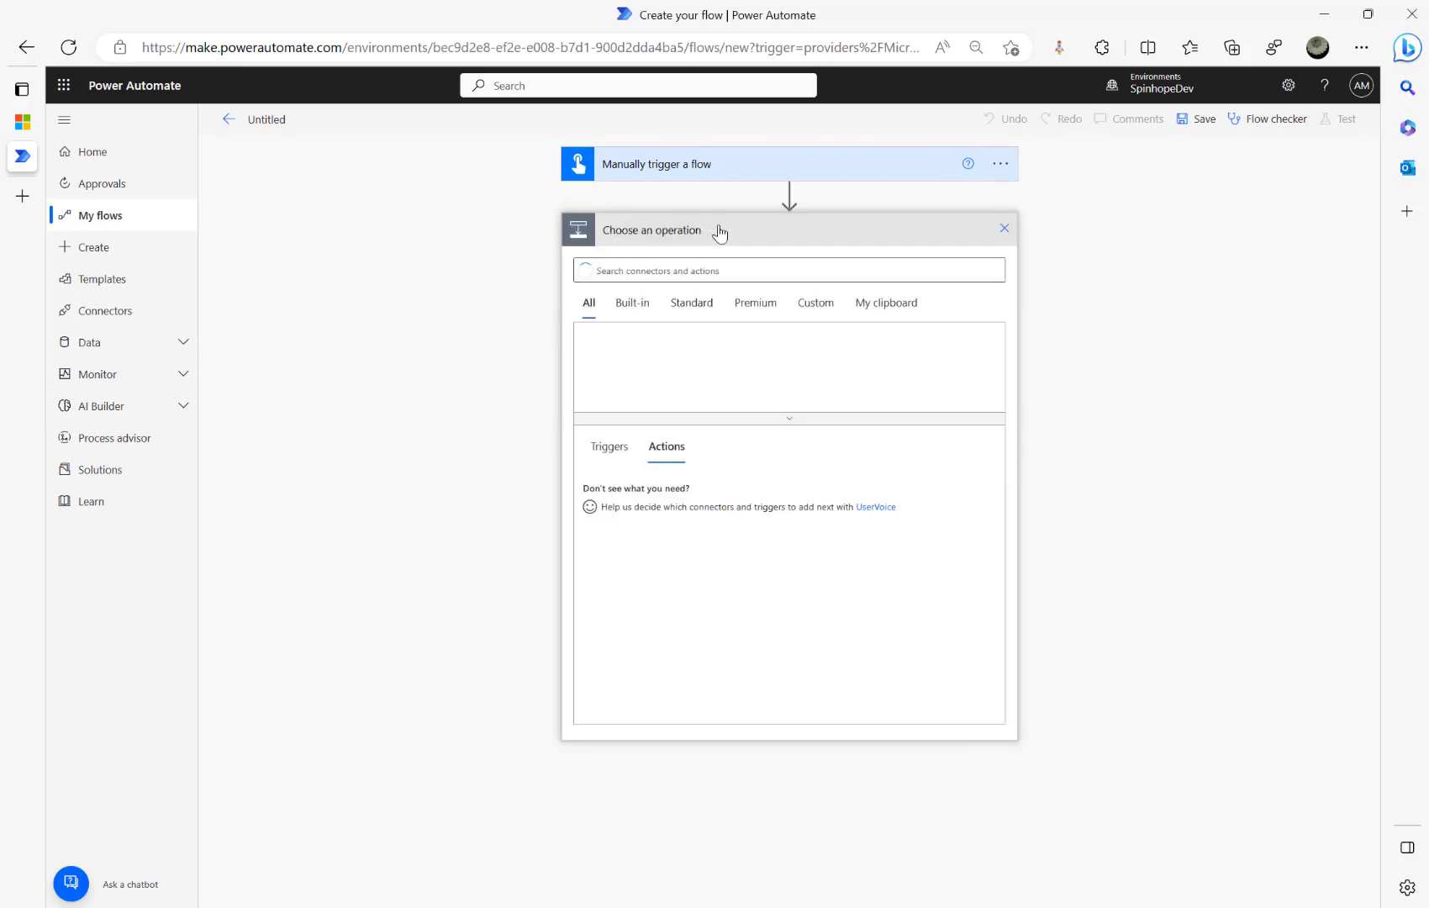
{"action": "type", "text": "compose"}
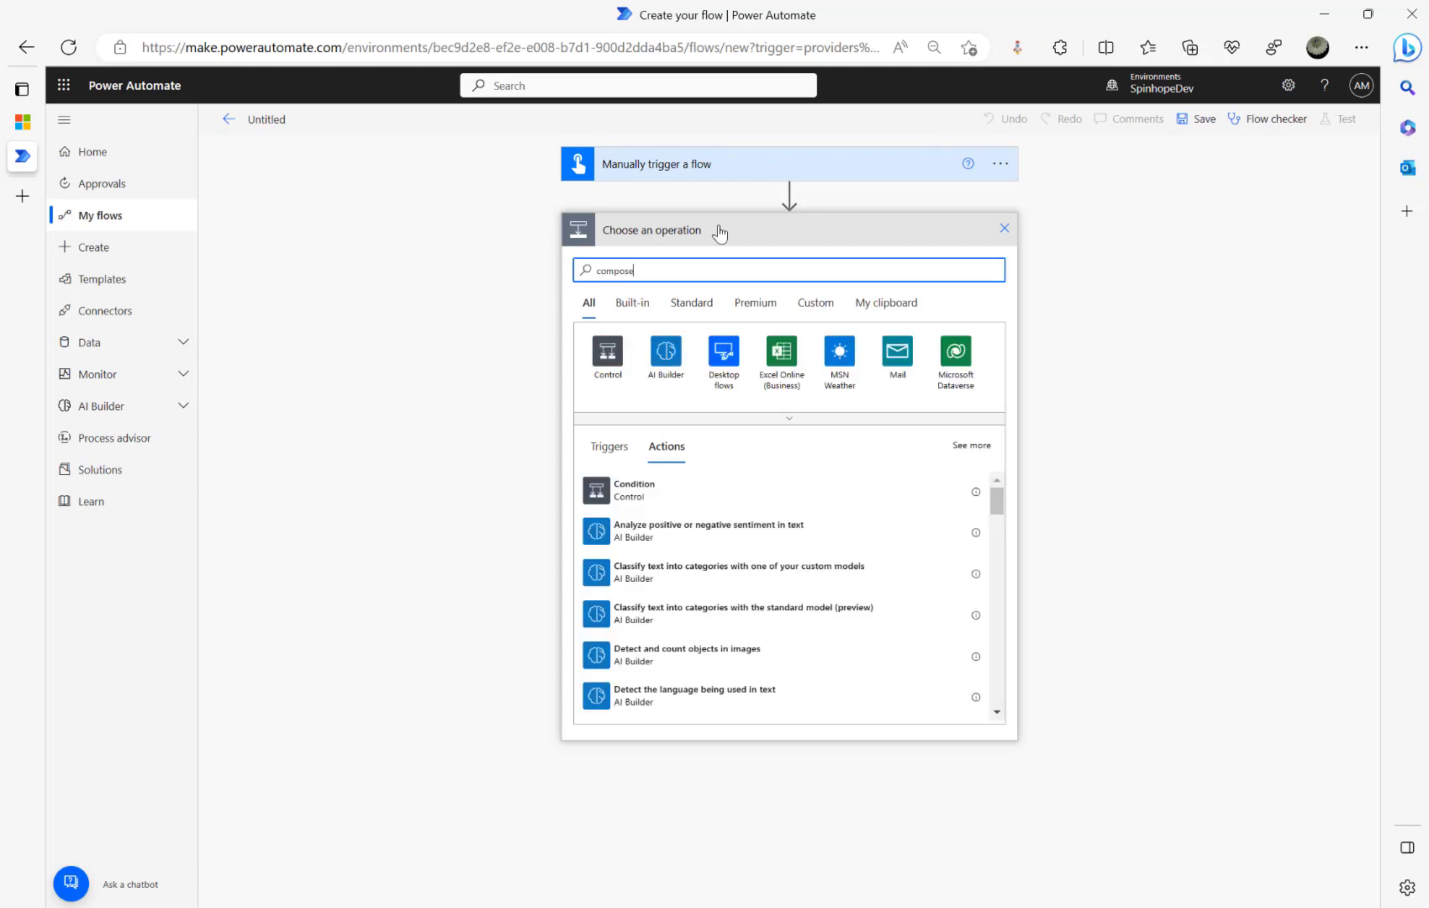
{"action": "left_click", "coordinate": [622, 493]}
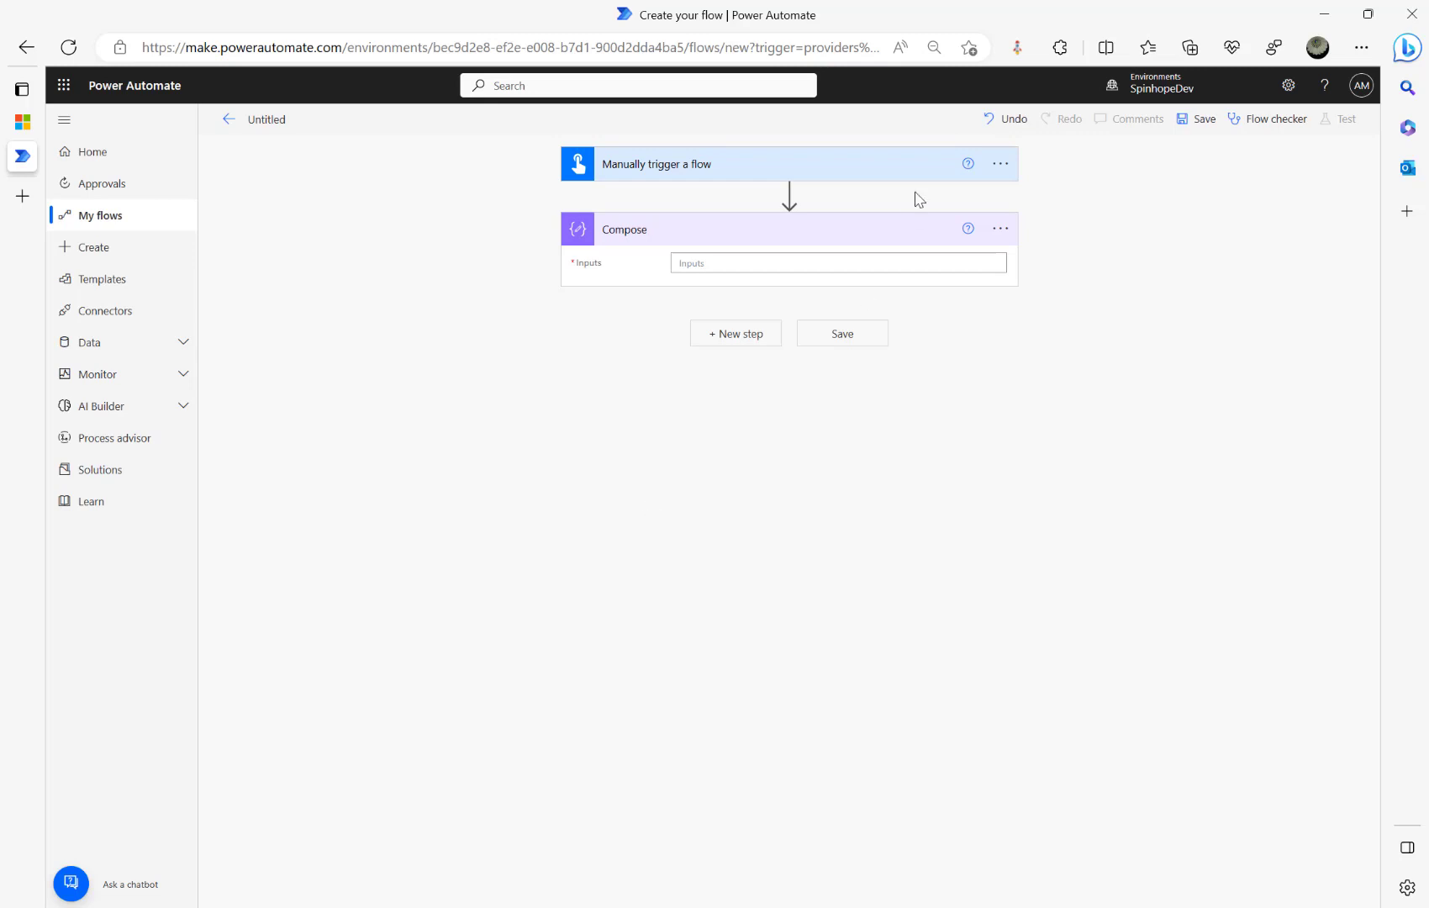
- Copy the Holiday Start date 20/02/2023 from the forum post and return to the flow
{"action": "left_click", "coordinate": [23, 123]}
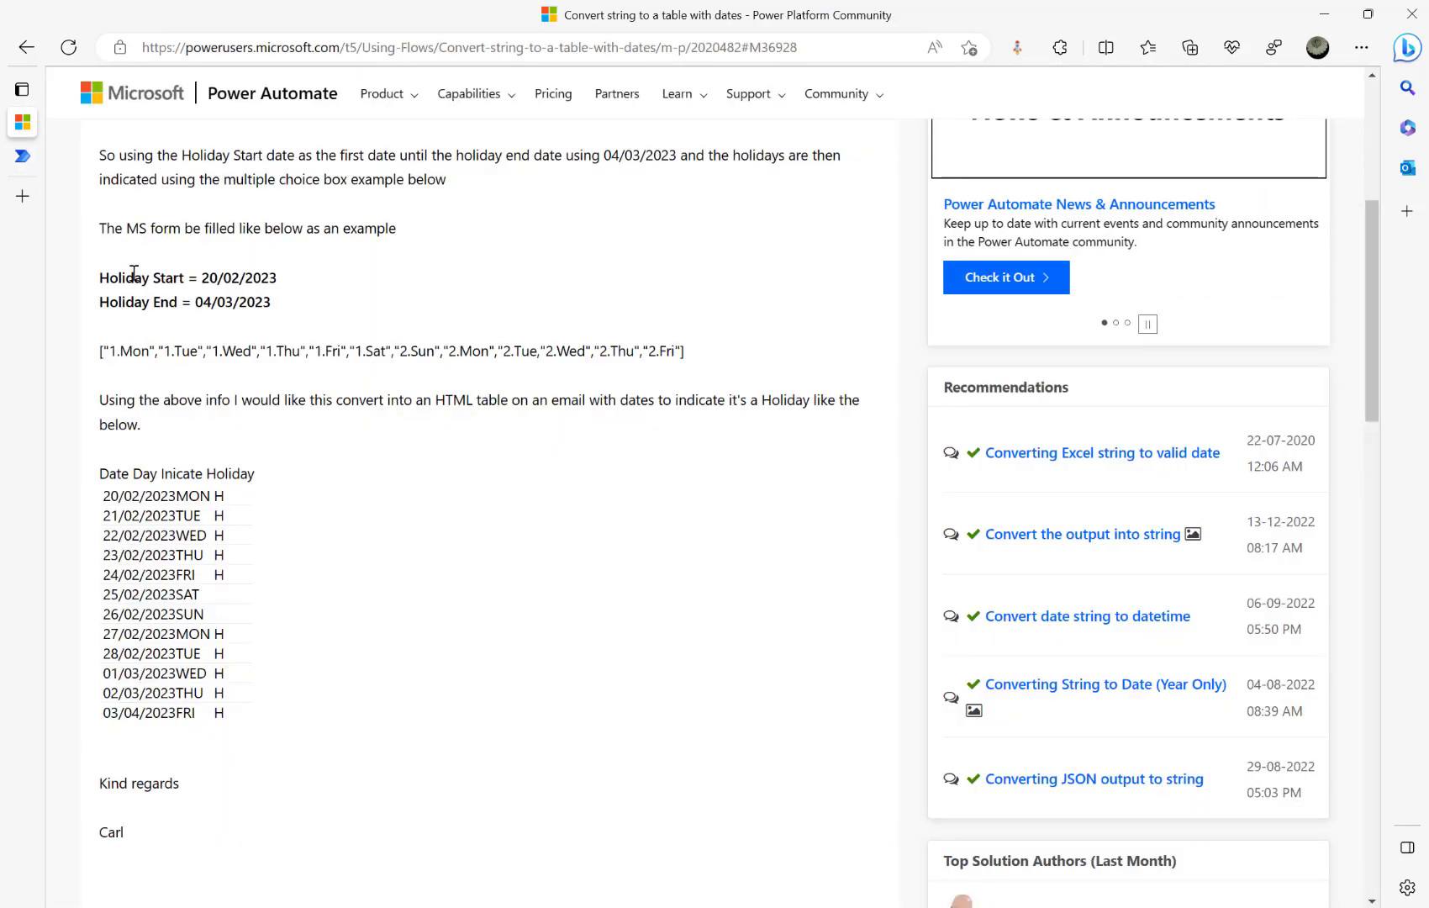
{"action": "left_click_drag", "start_coordinate": [204, 274], "coordinate": [338, 282]}
{"action": "key", "text": "ctrl+c"}
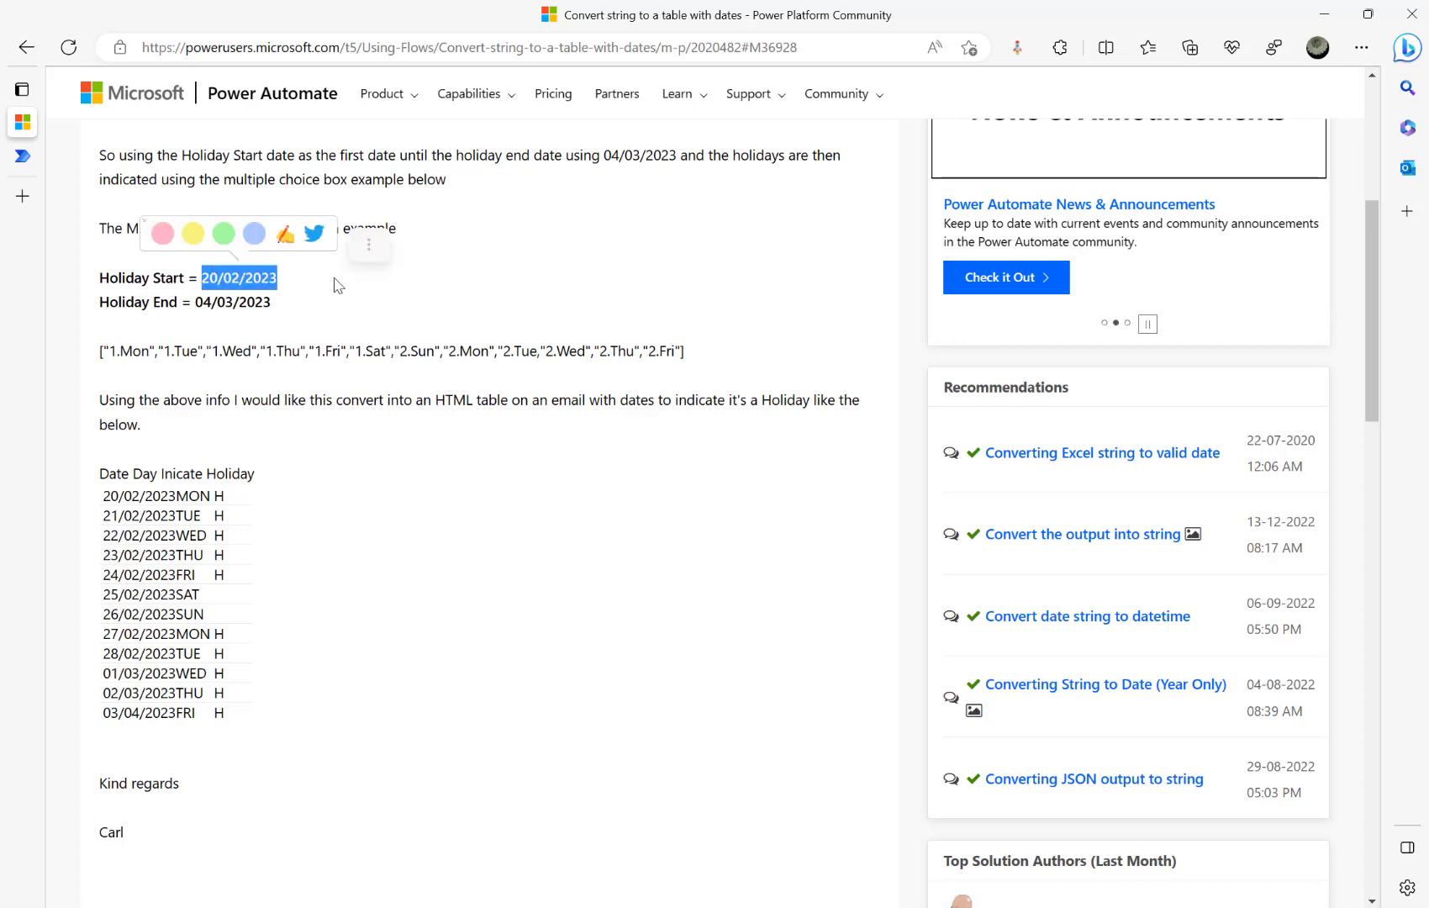
{"action": "left_click", "coordinate": [23, 155]}
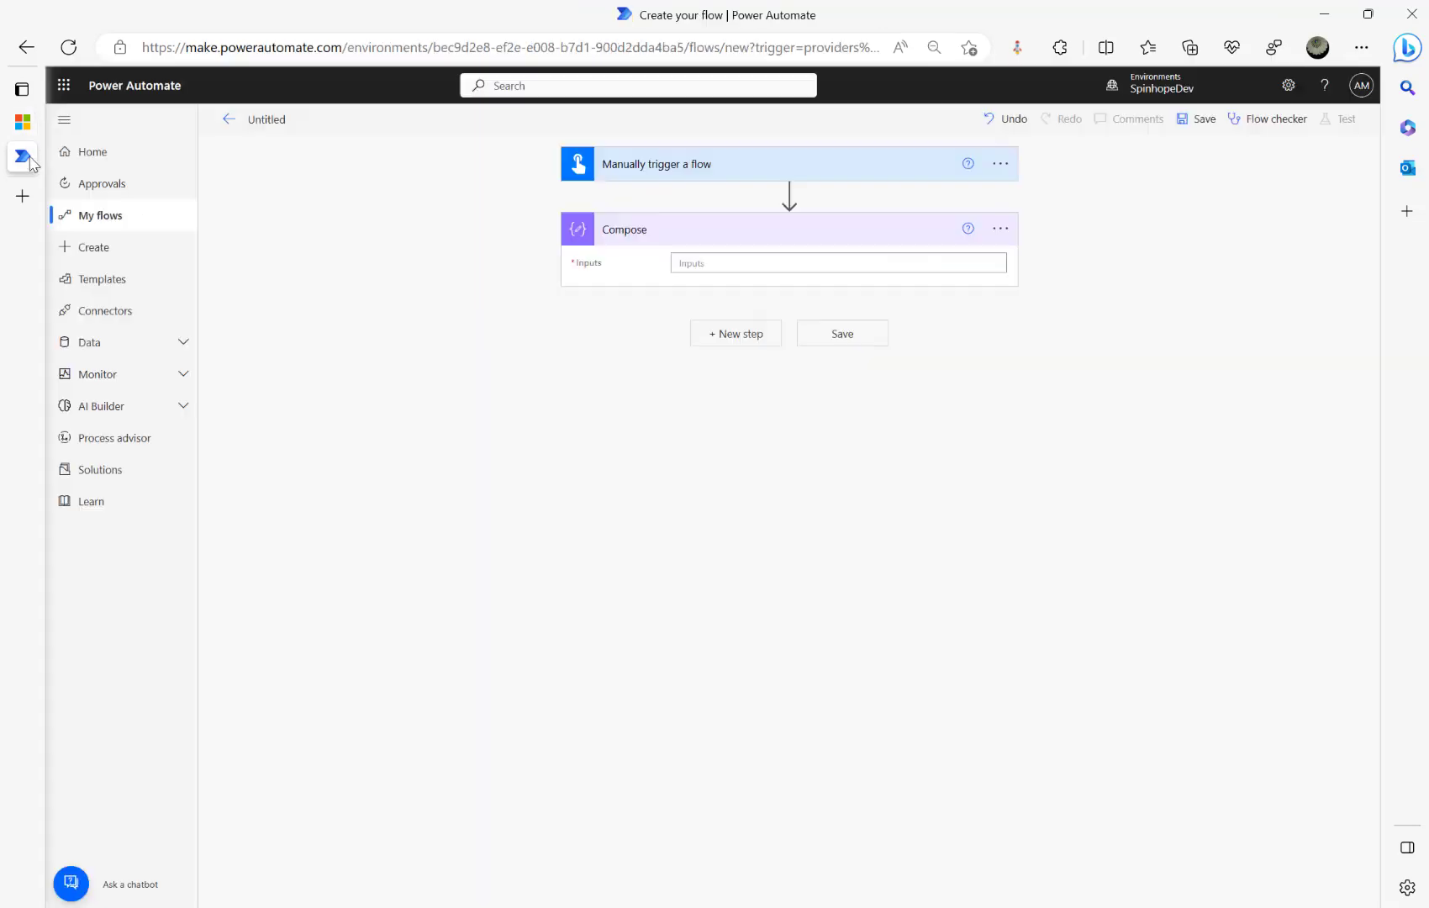
- Rename the Compose action to "Start Date" and paste 20/02/2023 as its input
{"action": "left_click", "coordinate": [1000, 228]}
{"action": "left_click", "coordinate": [1075, 259]}
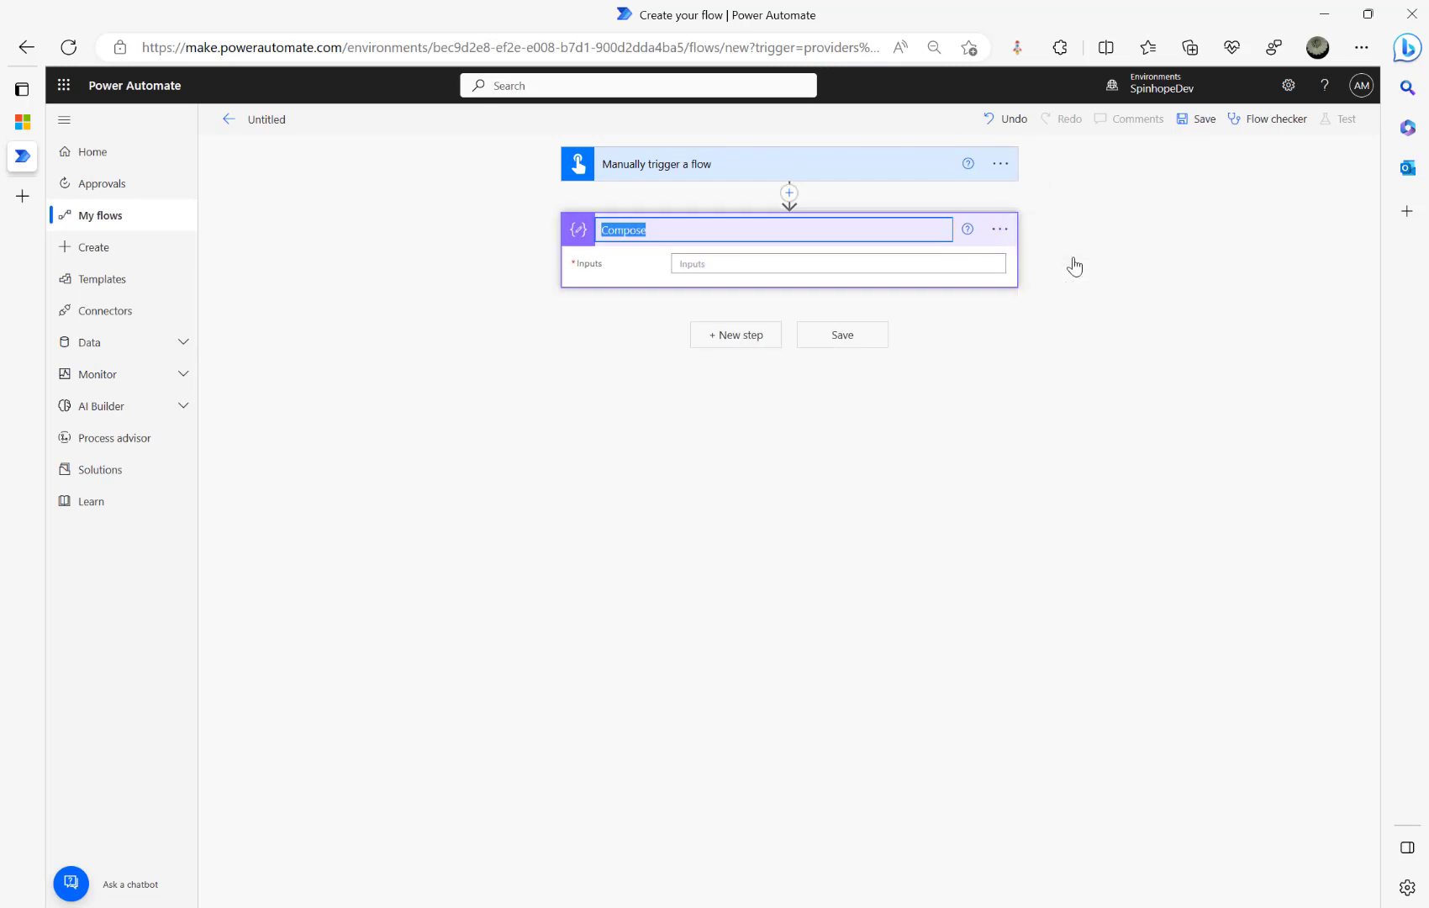
{"action": "type", "text": "Start Date"}
{"action": "left_click", "coordinate": [813, 260]}
{"action": "key", "text": "ctrl+v"}
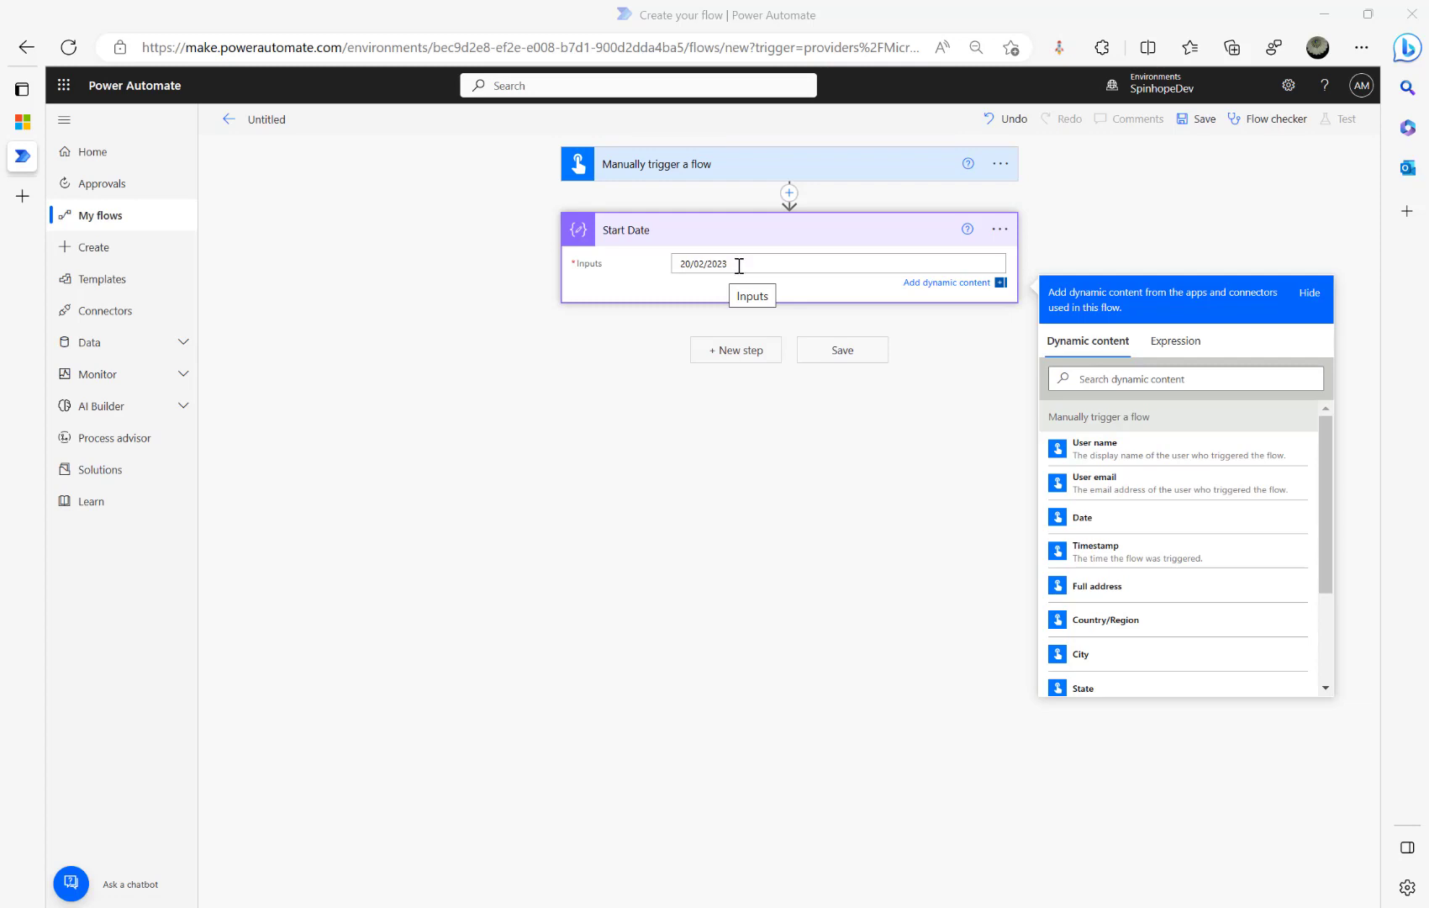
{"action": "left_click_drag", "start_coordinate": [739, 266], "coordinate": [642, 271]}
{"action": "left_click", "coordinate": [594, 365]}
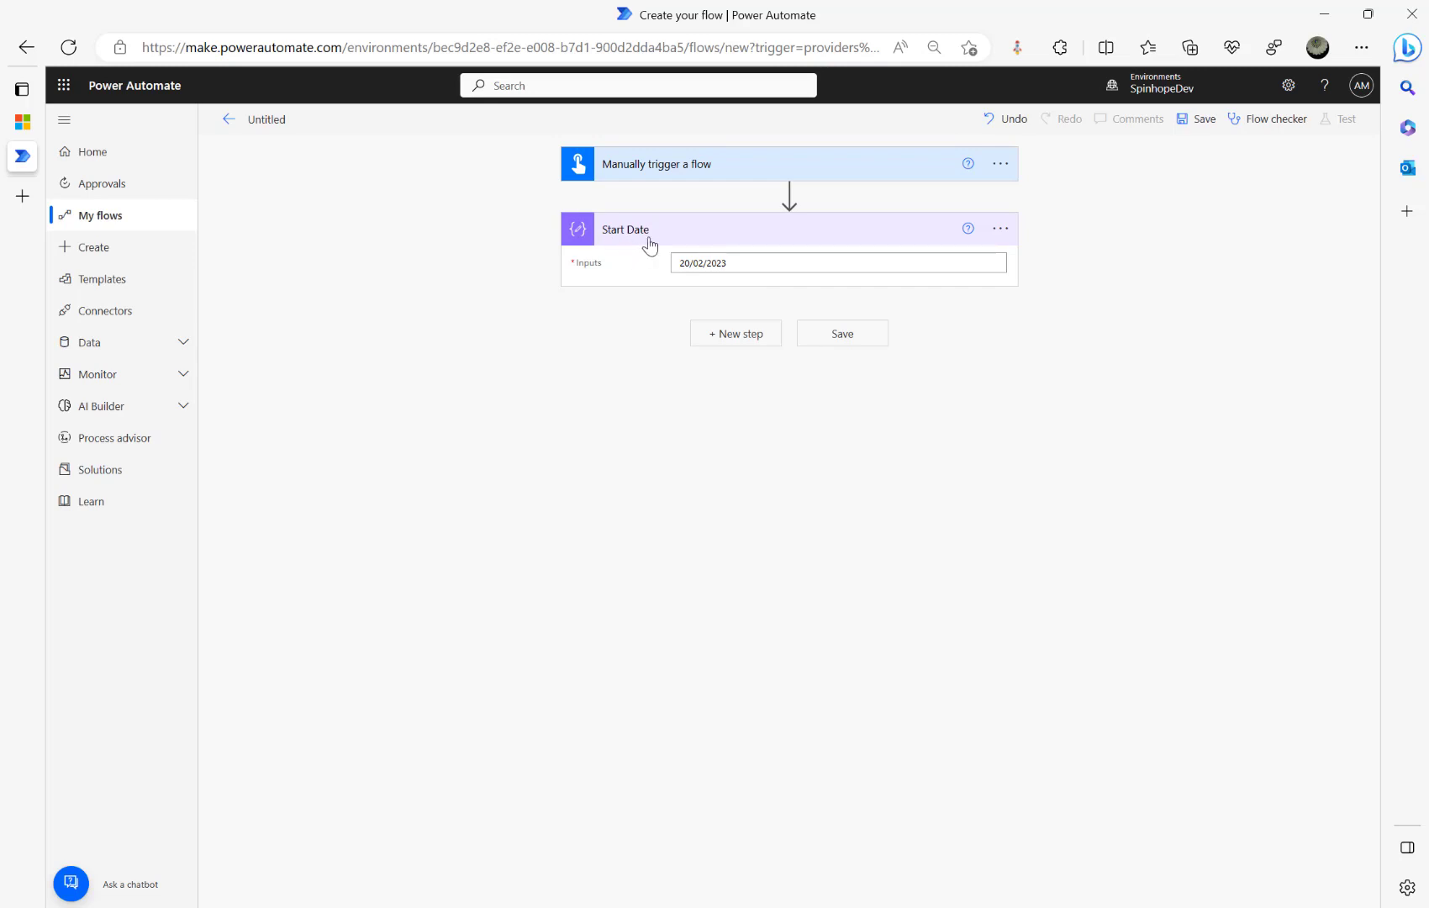
- Add a second Compose action below Start Date and name it "Split Start Date"
{"action": "left_click", "coordinate": [730, 336]}
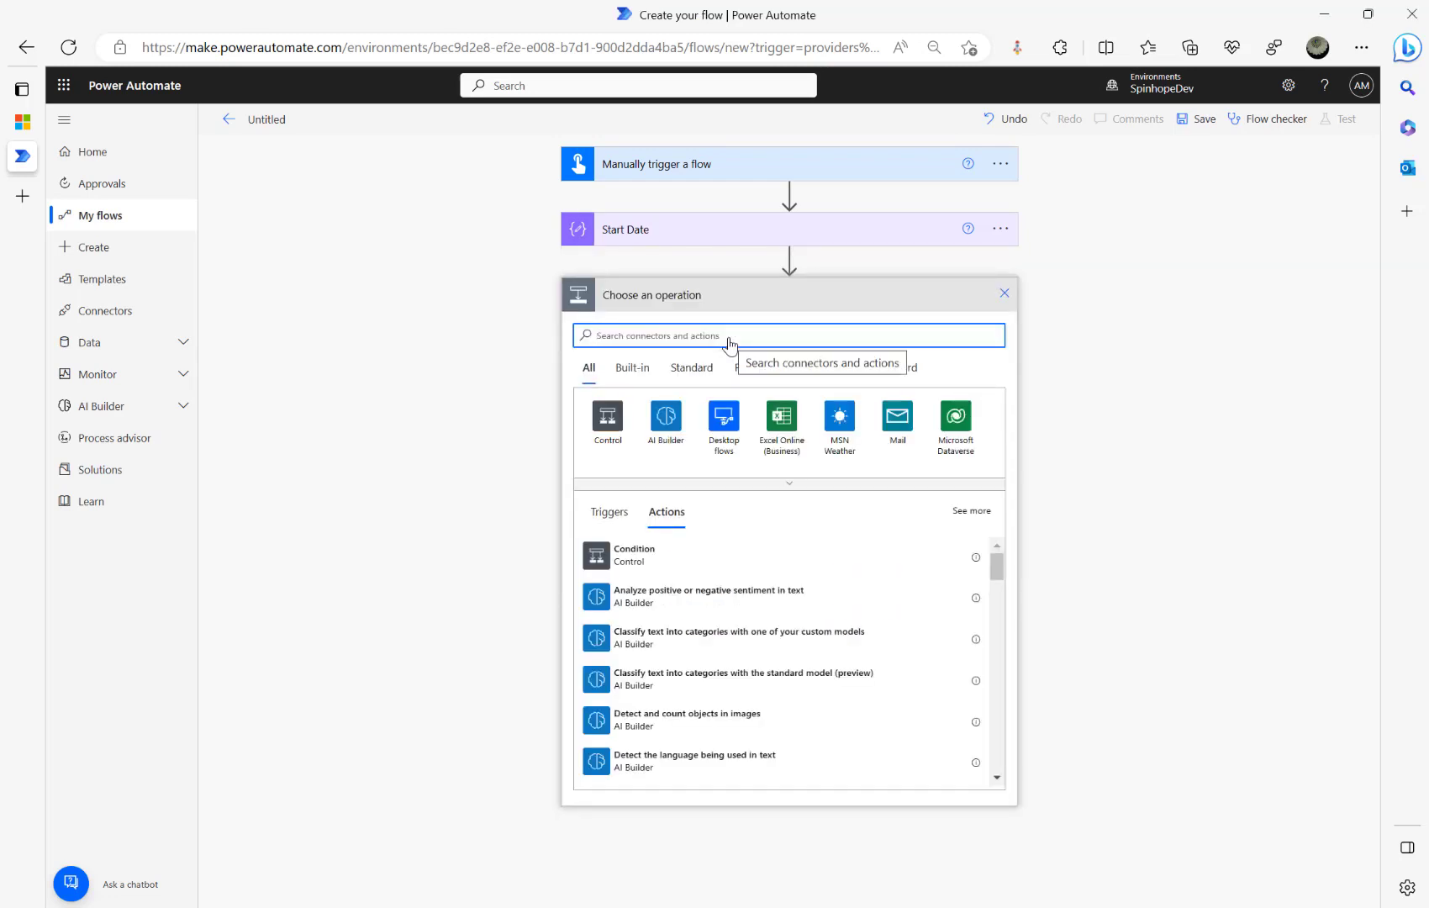
{"action": "type", "text": "compose"}
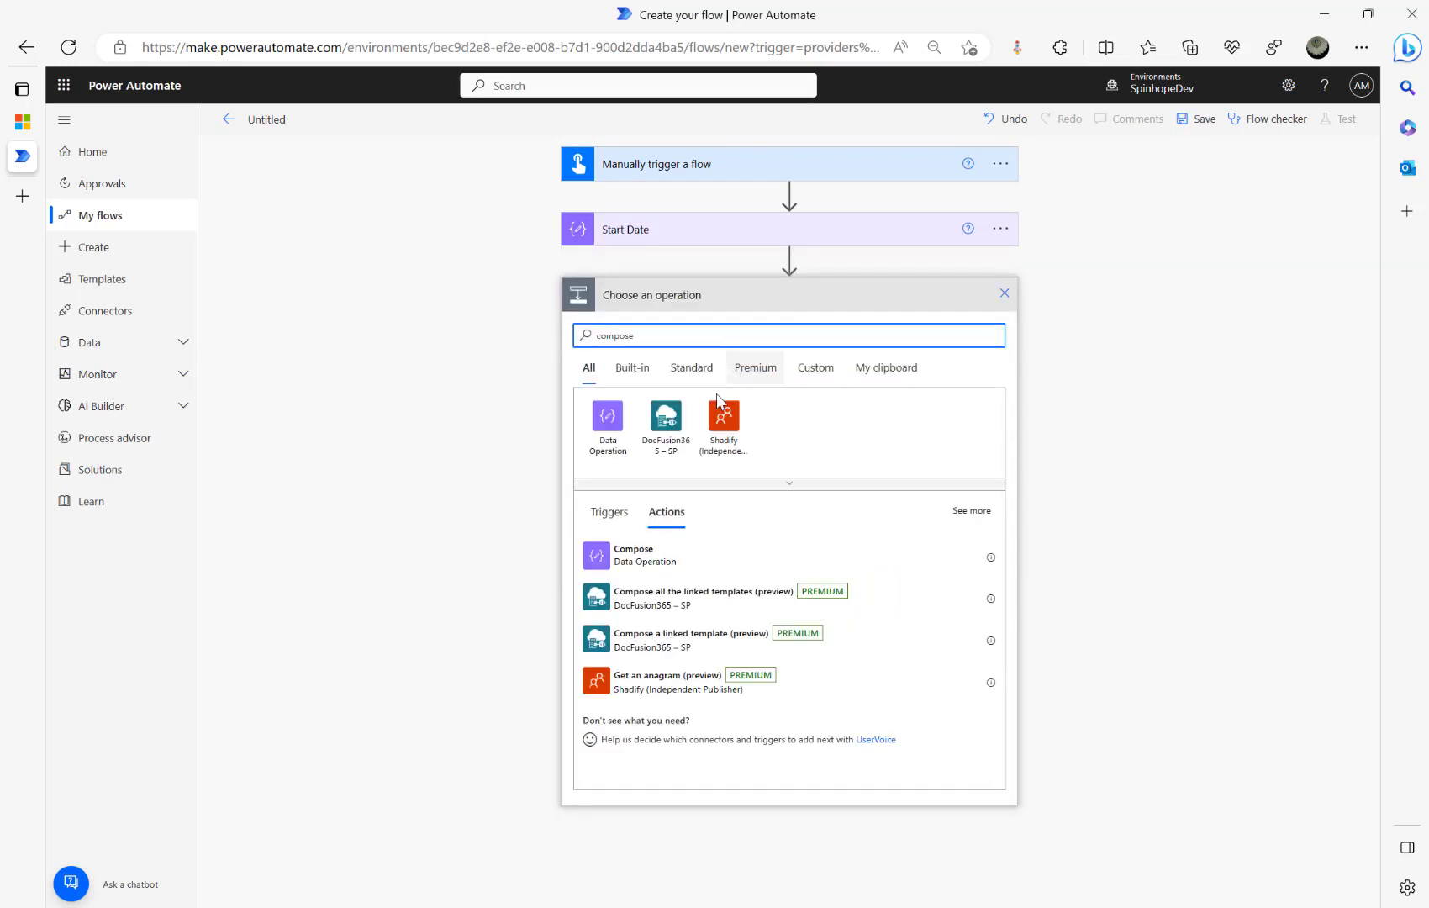
{"action": "left_click", "coordinate": [626, 551]}
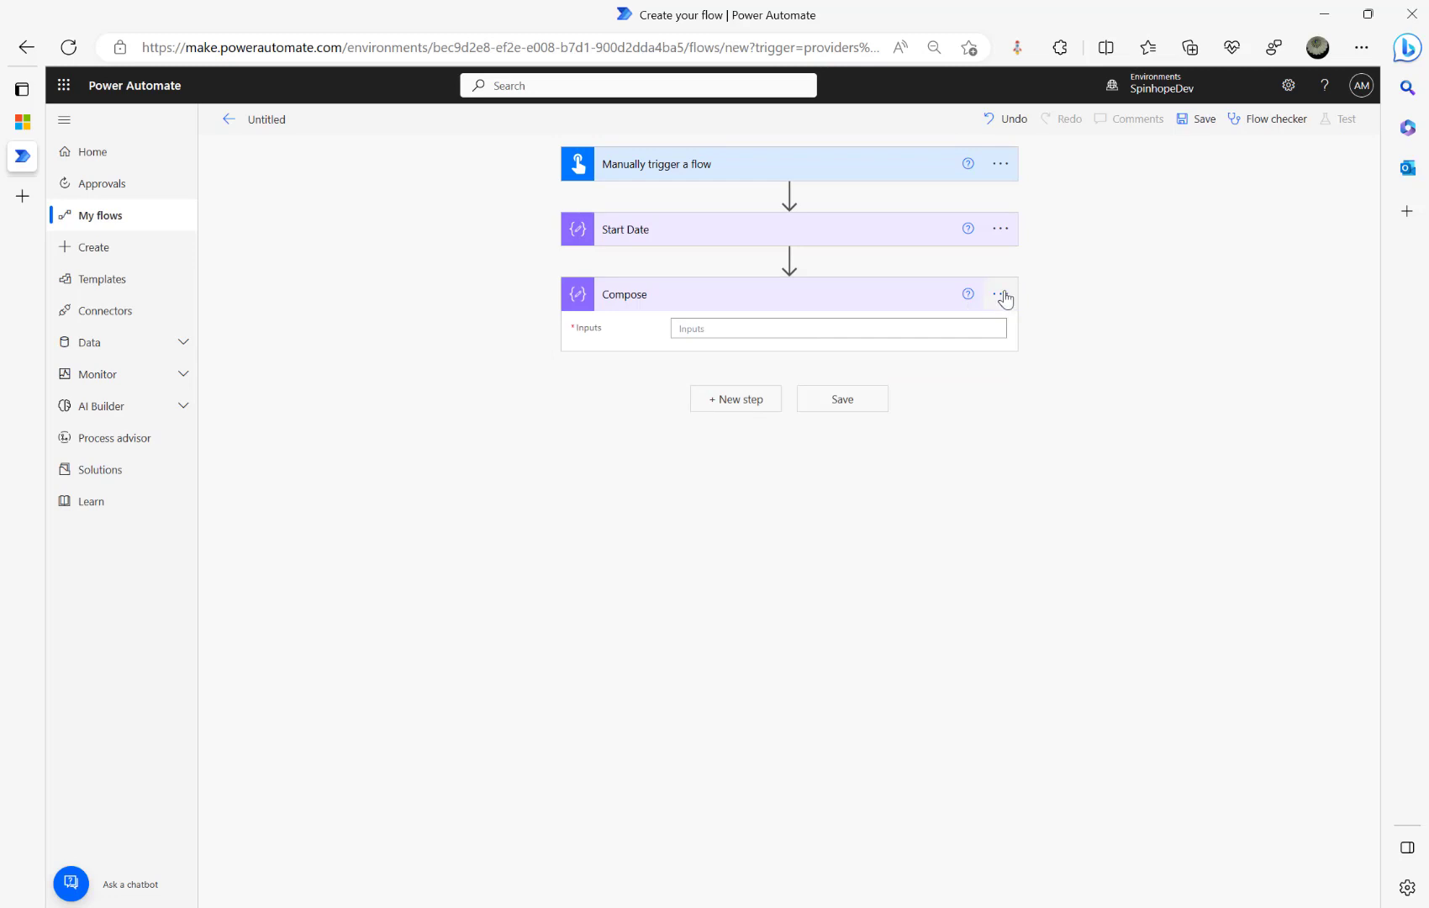
{"action": "left_click", "coordinate": [999, 294]}
{"action": "left_click", "coordinate": [1060, 320]}
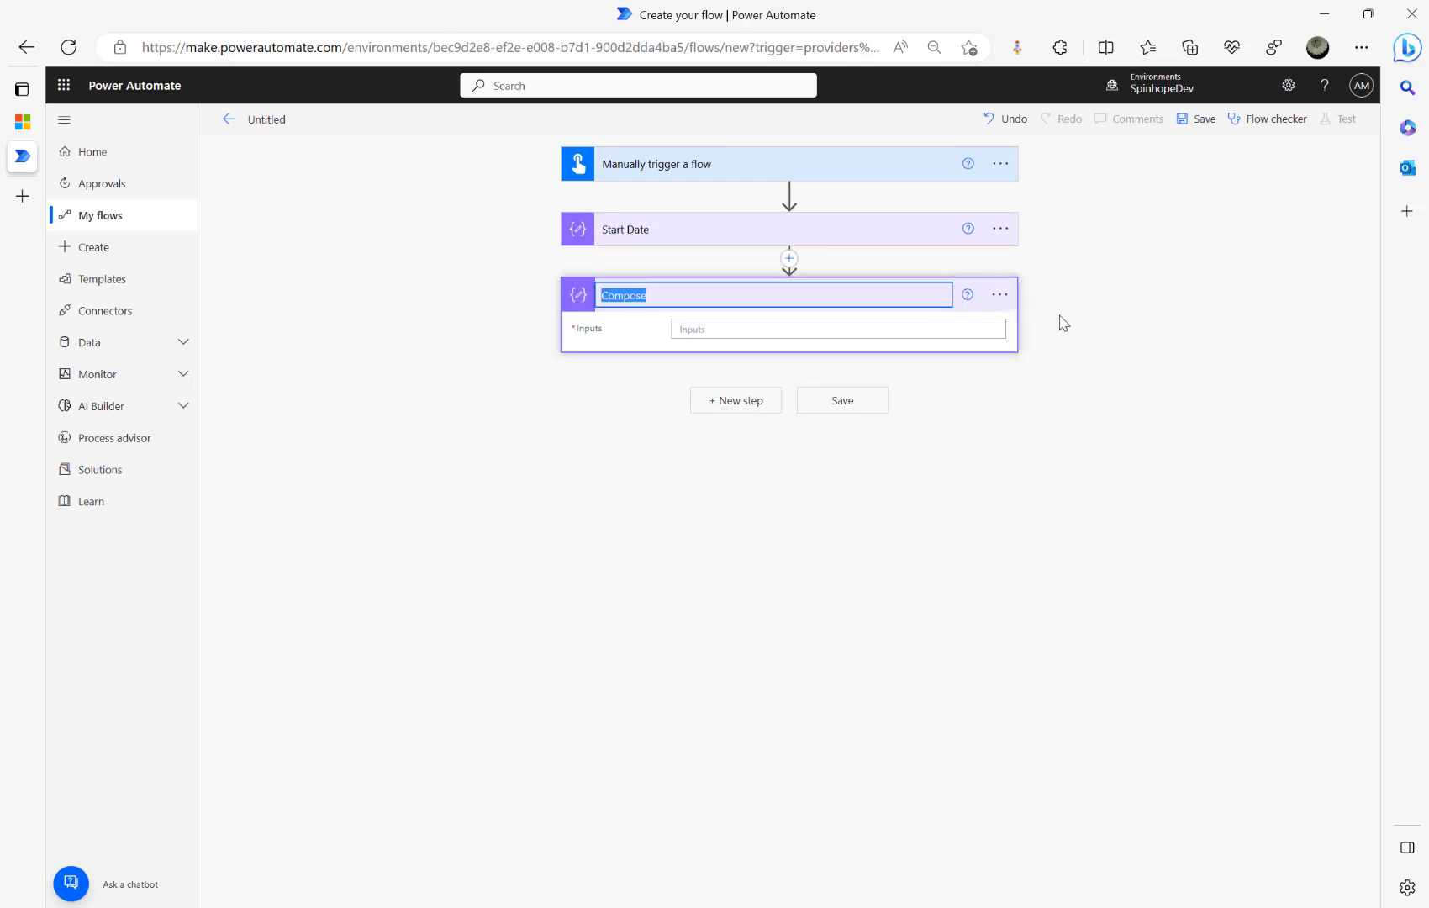
{"action": "type", "text": "Split Start Date"}
- Set the Split Start Date input to the expression split(outputs('Start_Date'),'/'), using the Start Date output as the text
{"action": "left_click", "coordinate": [696, 329]}
{"action": "left_click", "coordinate": [1181, 422]}
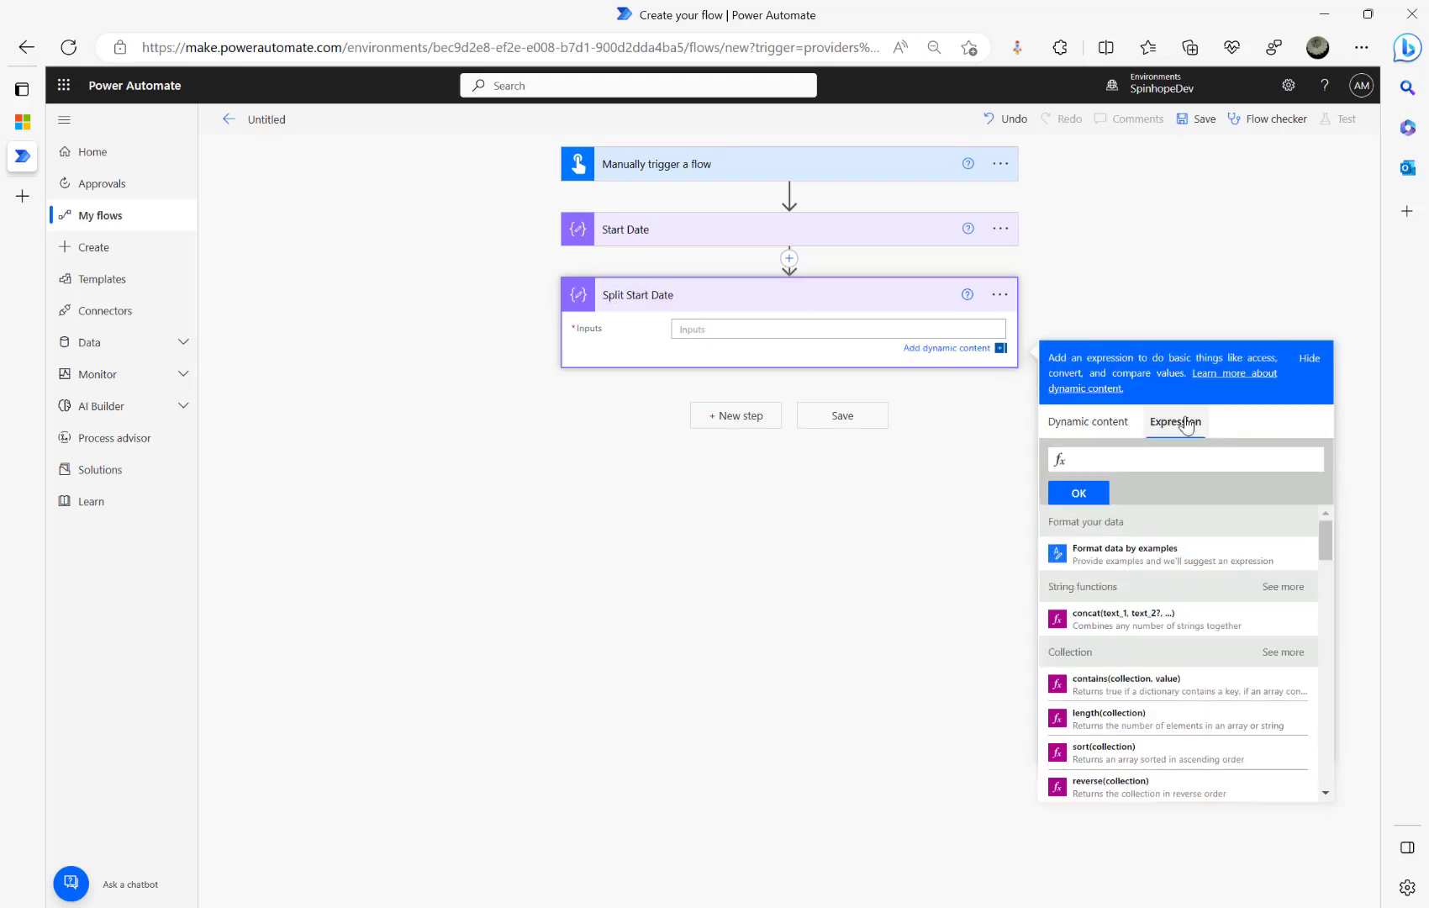
{"action": "type", "text": "split"}
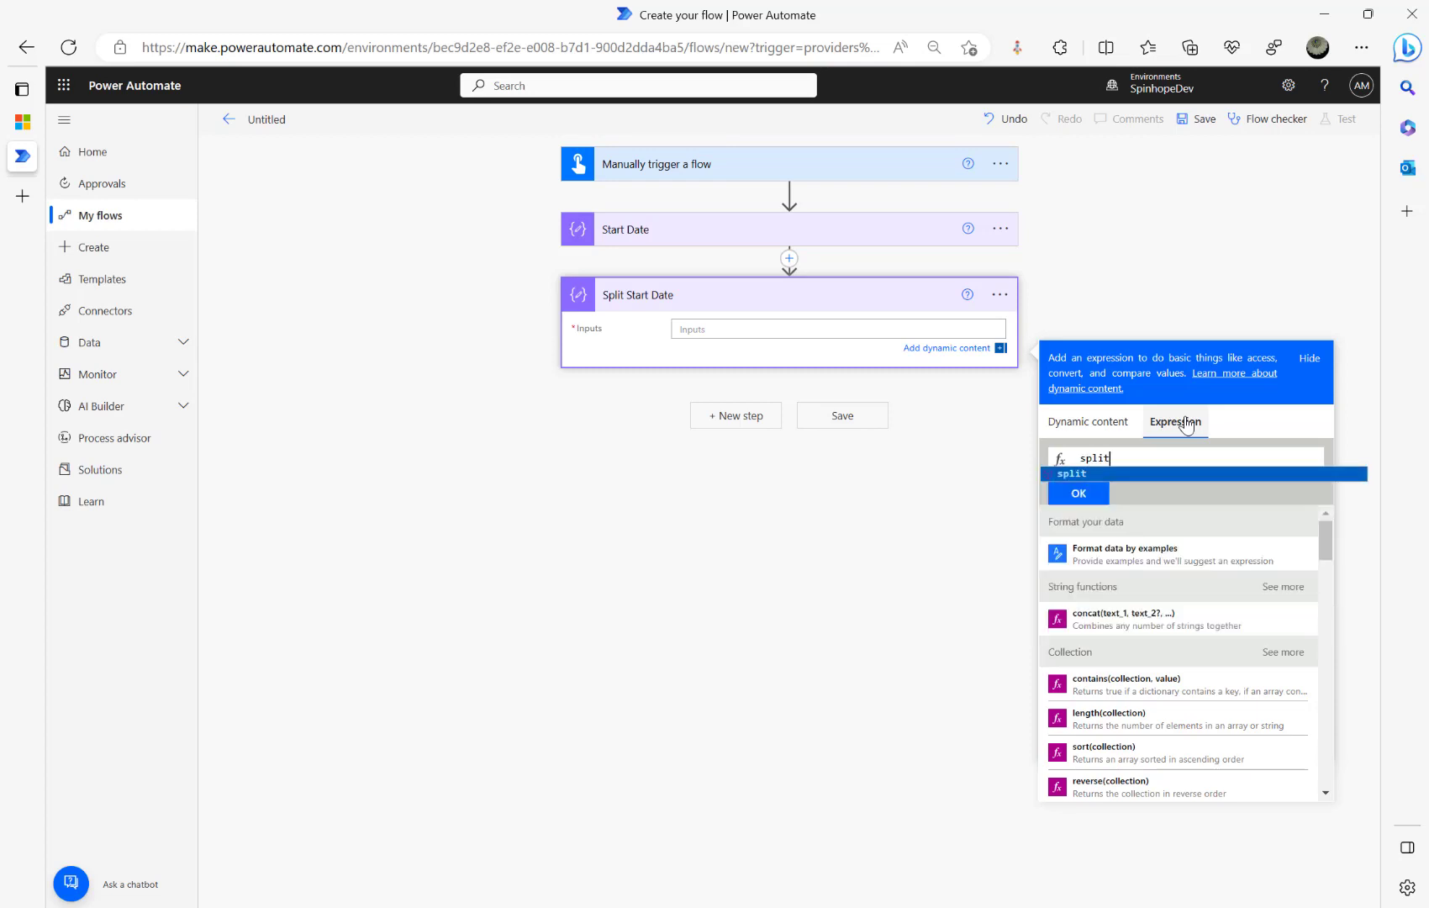
{"action": "type", "text": "("}
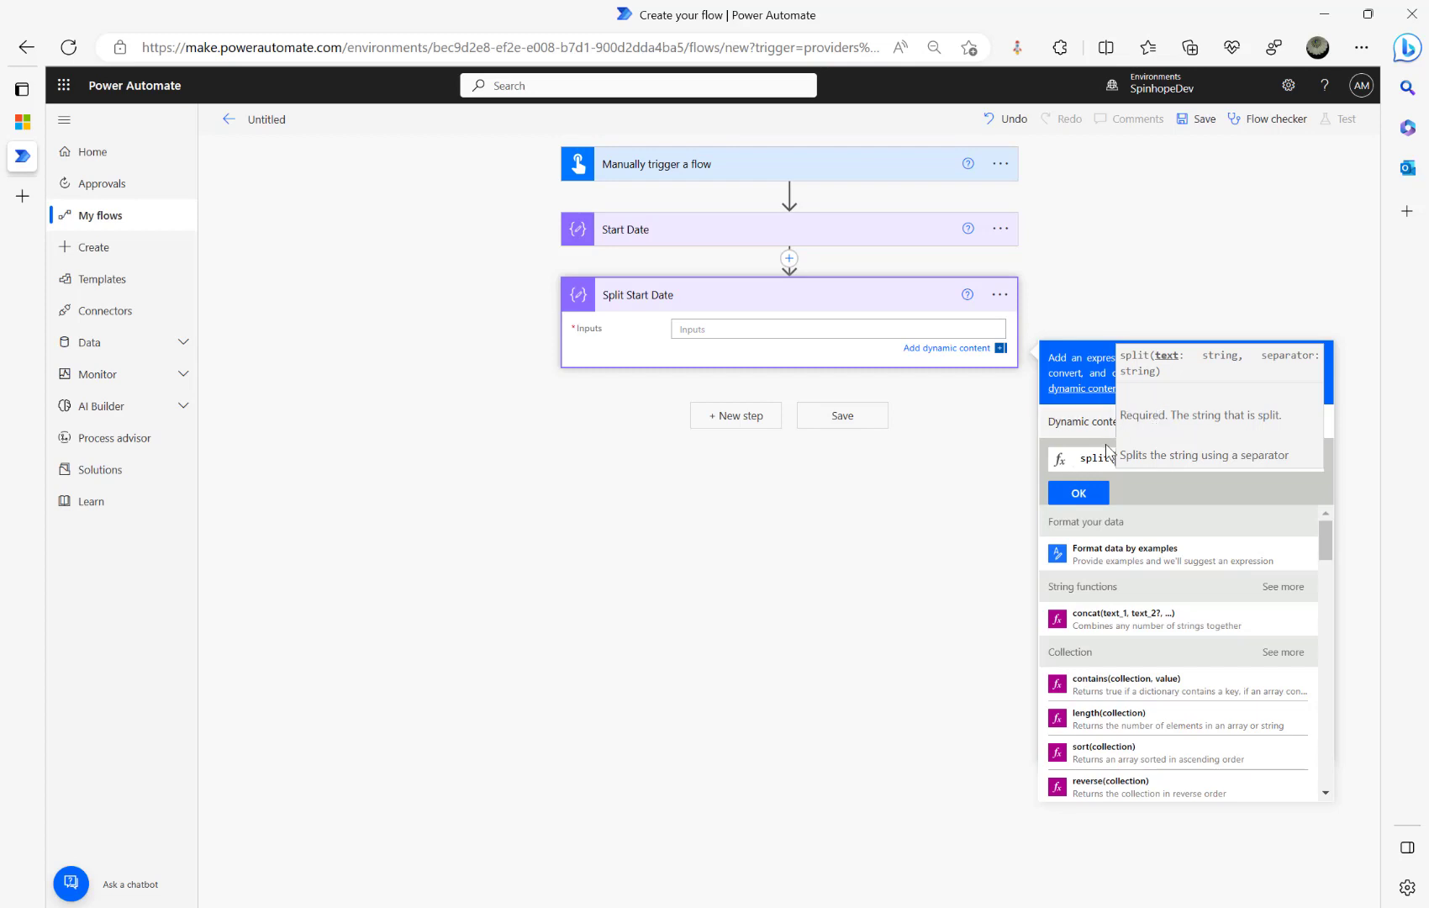
{"action": "left_click", "coordinate": [1105, 458]}
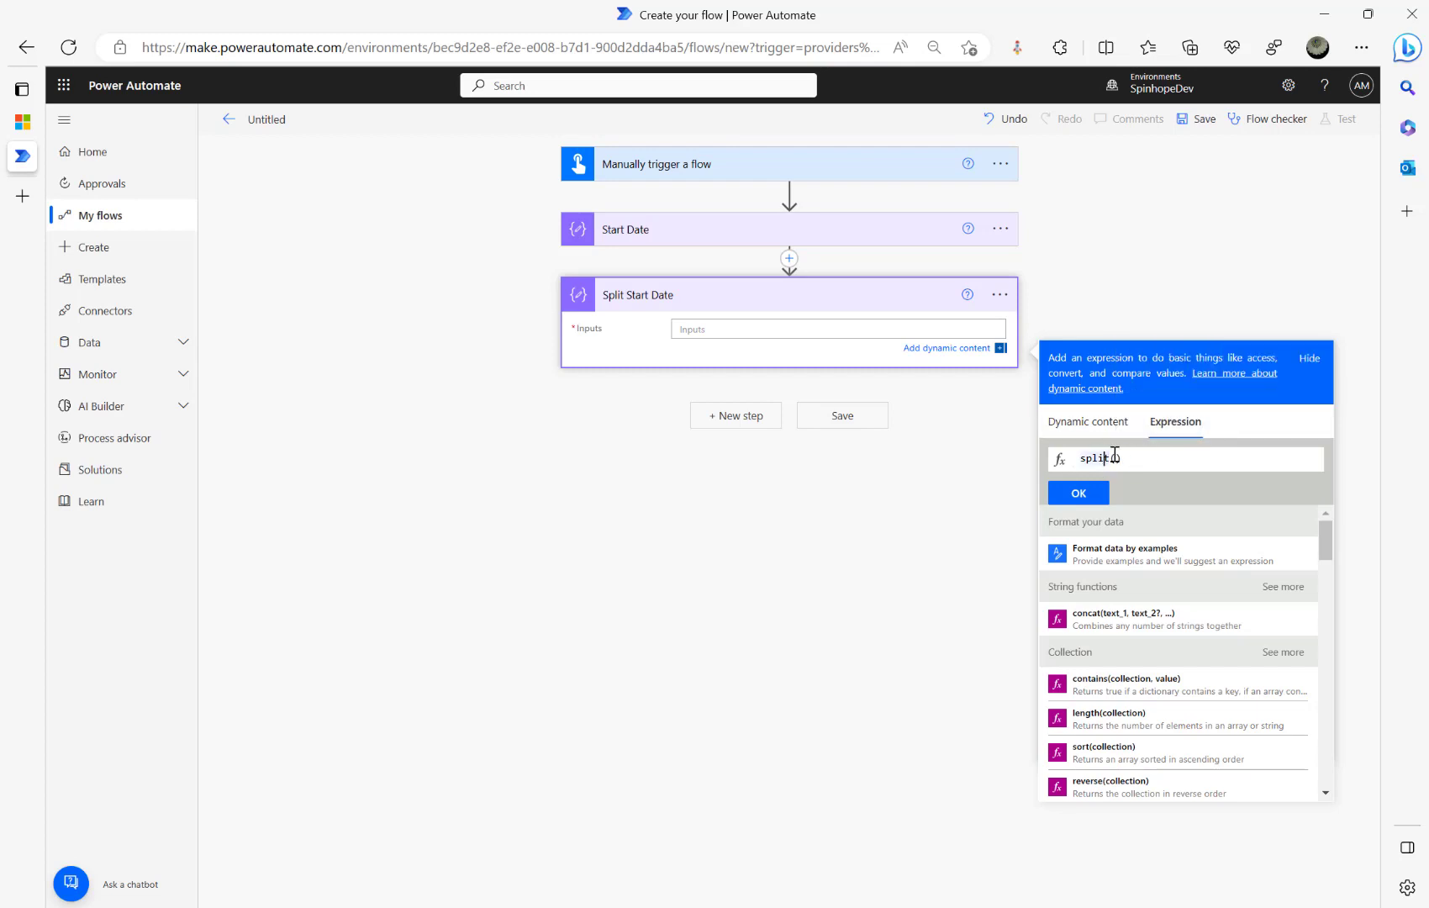
{"action": "left_click", "coordinate": [1114, 456]}
{"action": "left_click", "coordinate": [1095, 428]}
{"action": "left_click", "coordinate": [1095, 603]}
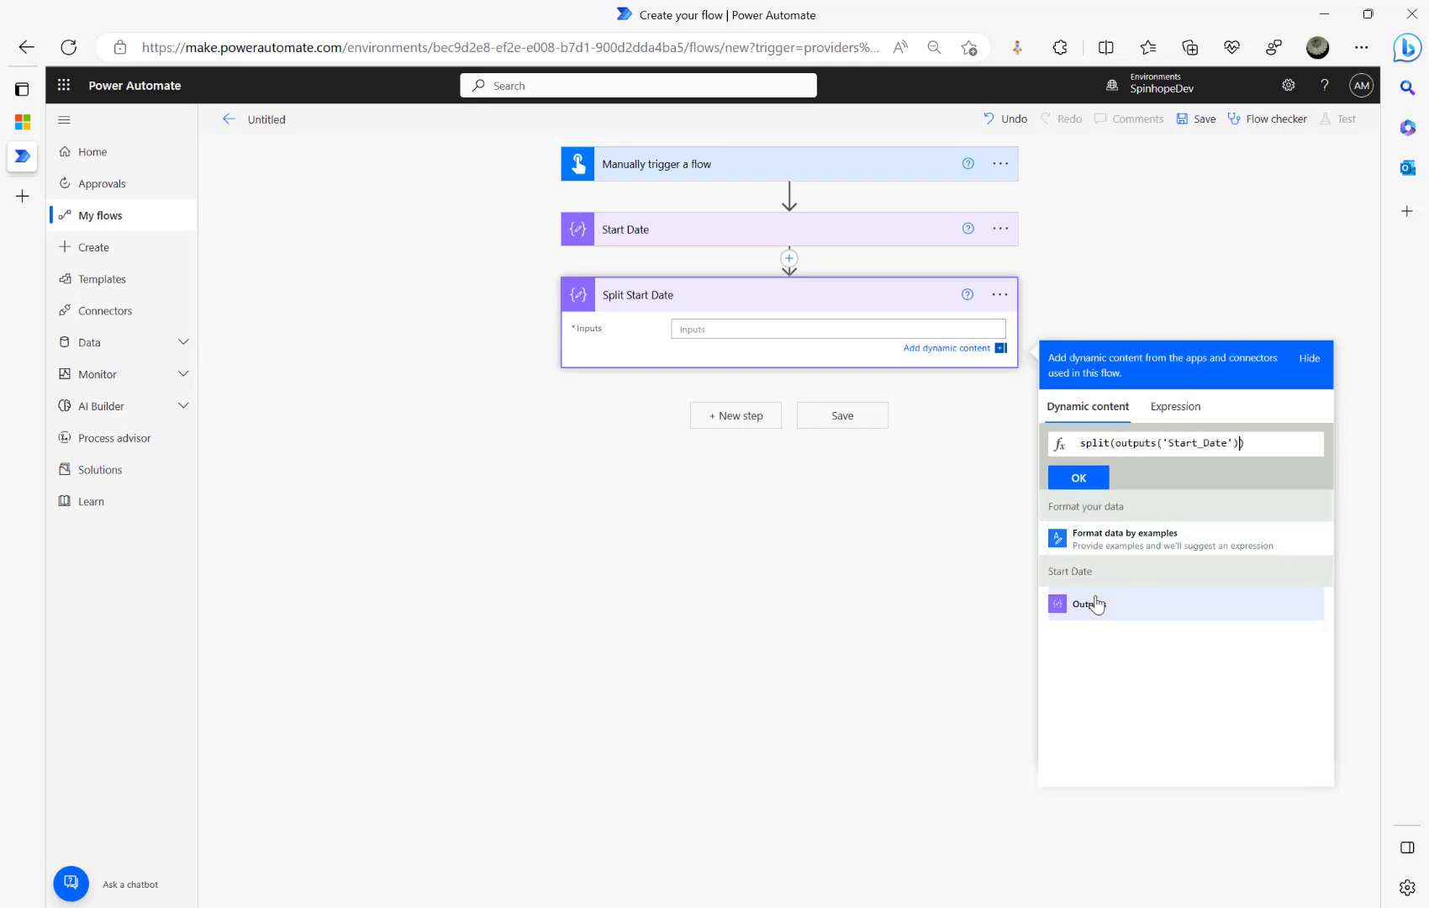
{"action": "type", "text": ","}
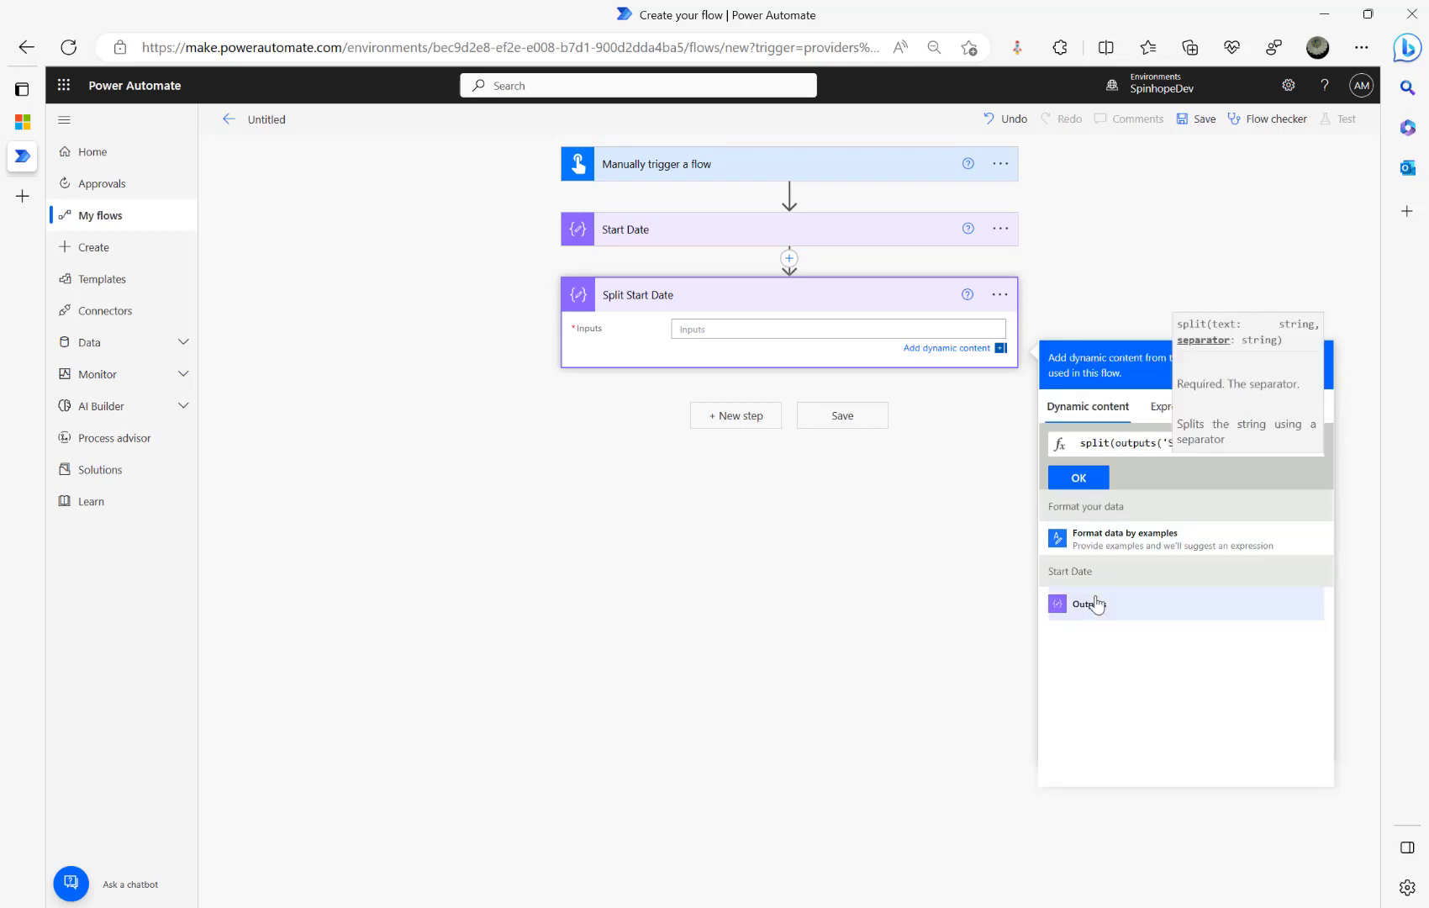
{"action": "type", "text": "'/'"}
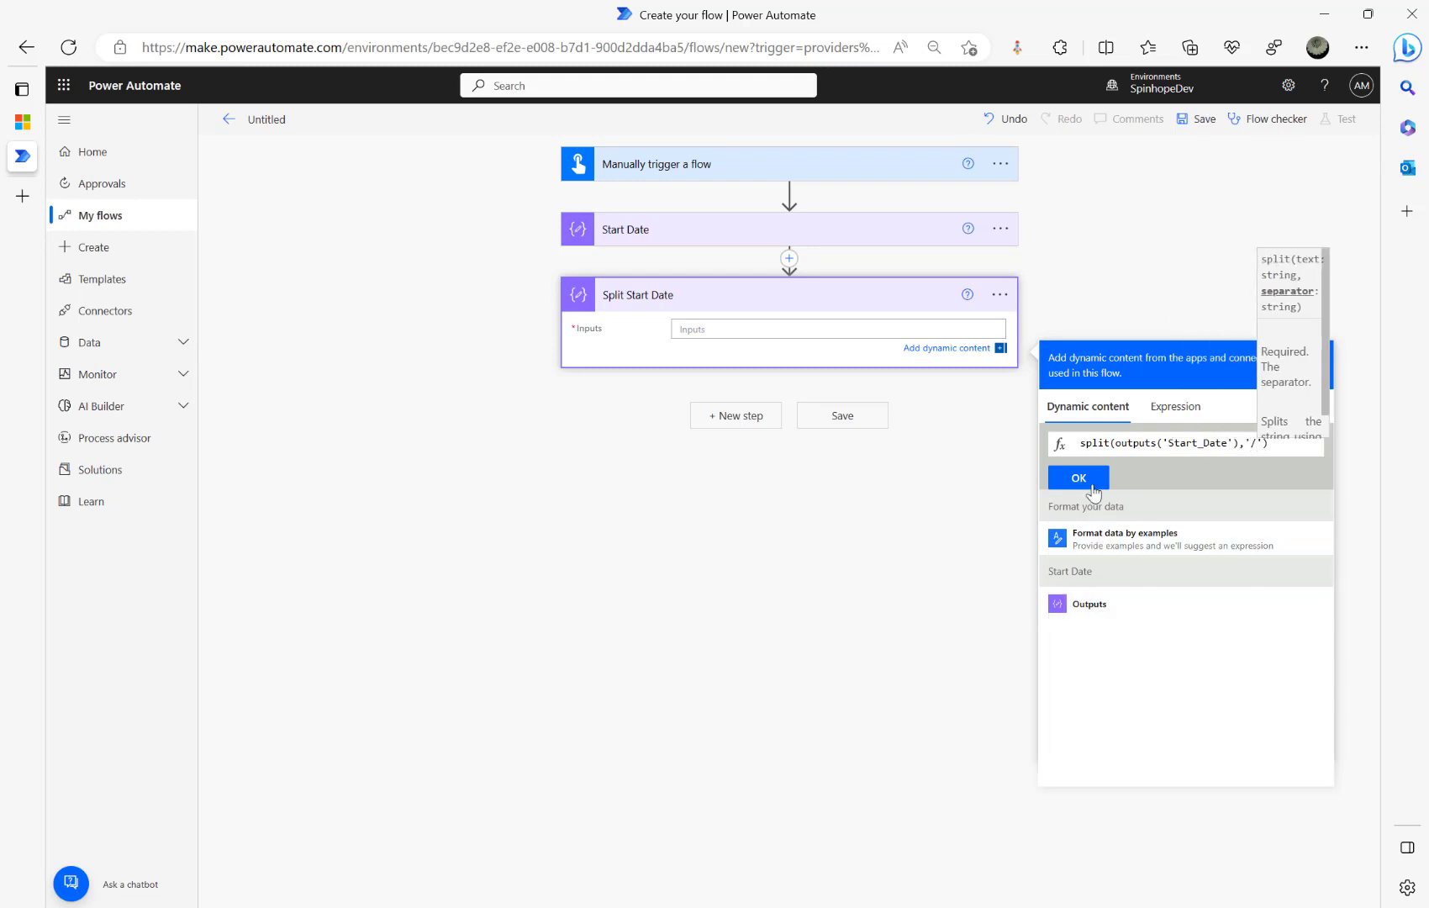
{"action": "left_click", "coordinate": [1078, 477]}
{"action": "left_click", "coordinate": [677, 230]}
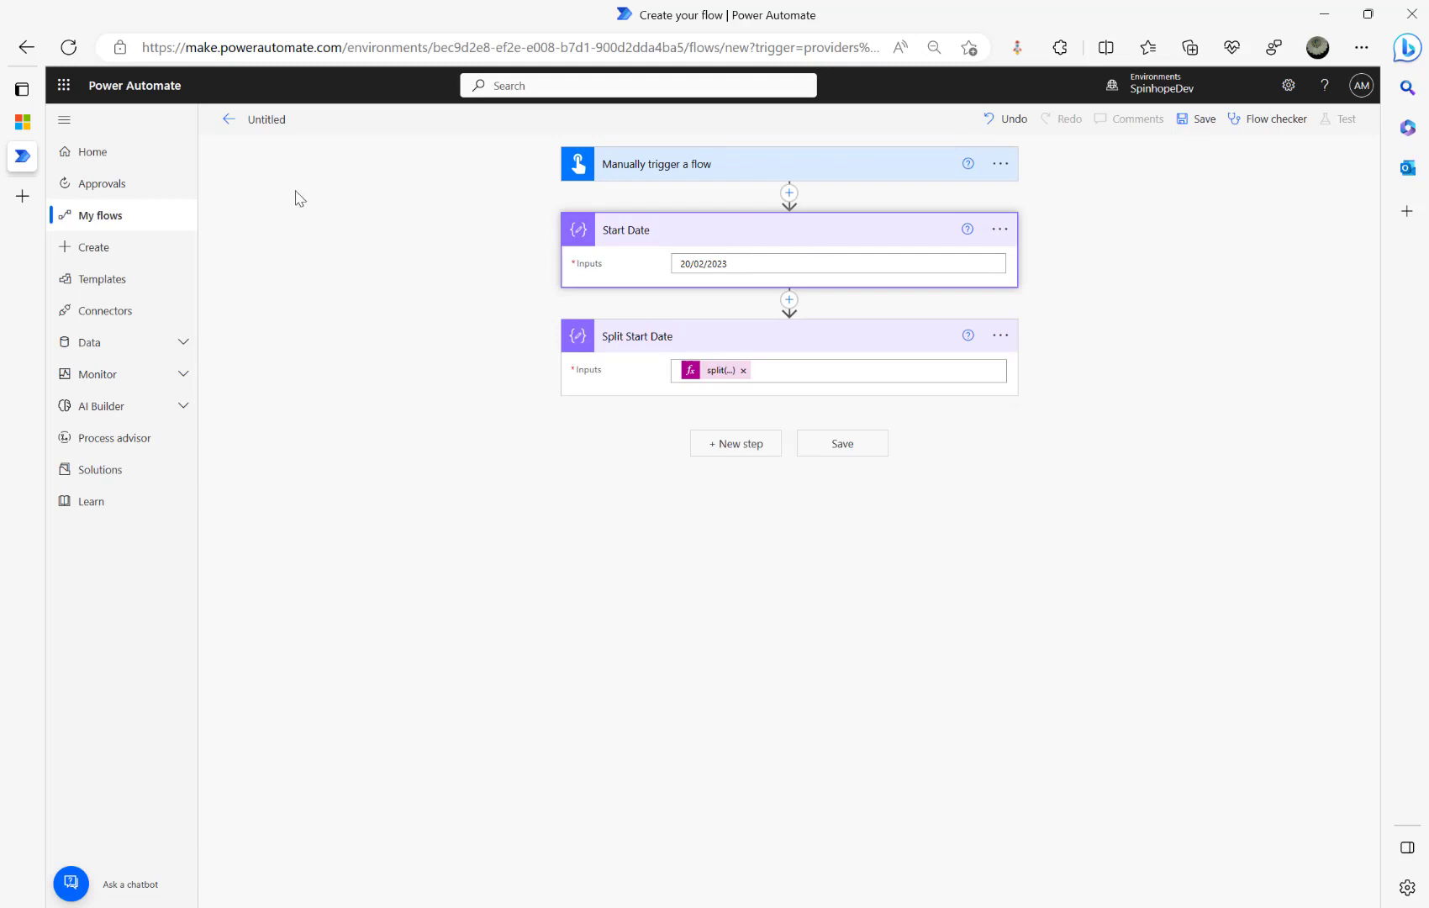
- Name the flow "Convert Form Submission Values to HTML table" and save it
{"action": "left_click", "coordinate": [272, 123]}
{"action": "type", "text": "Convert"}
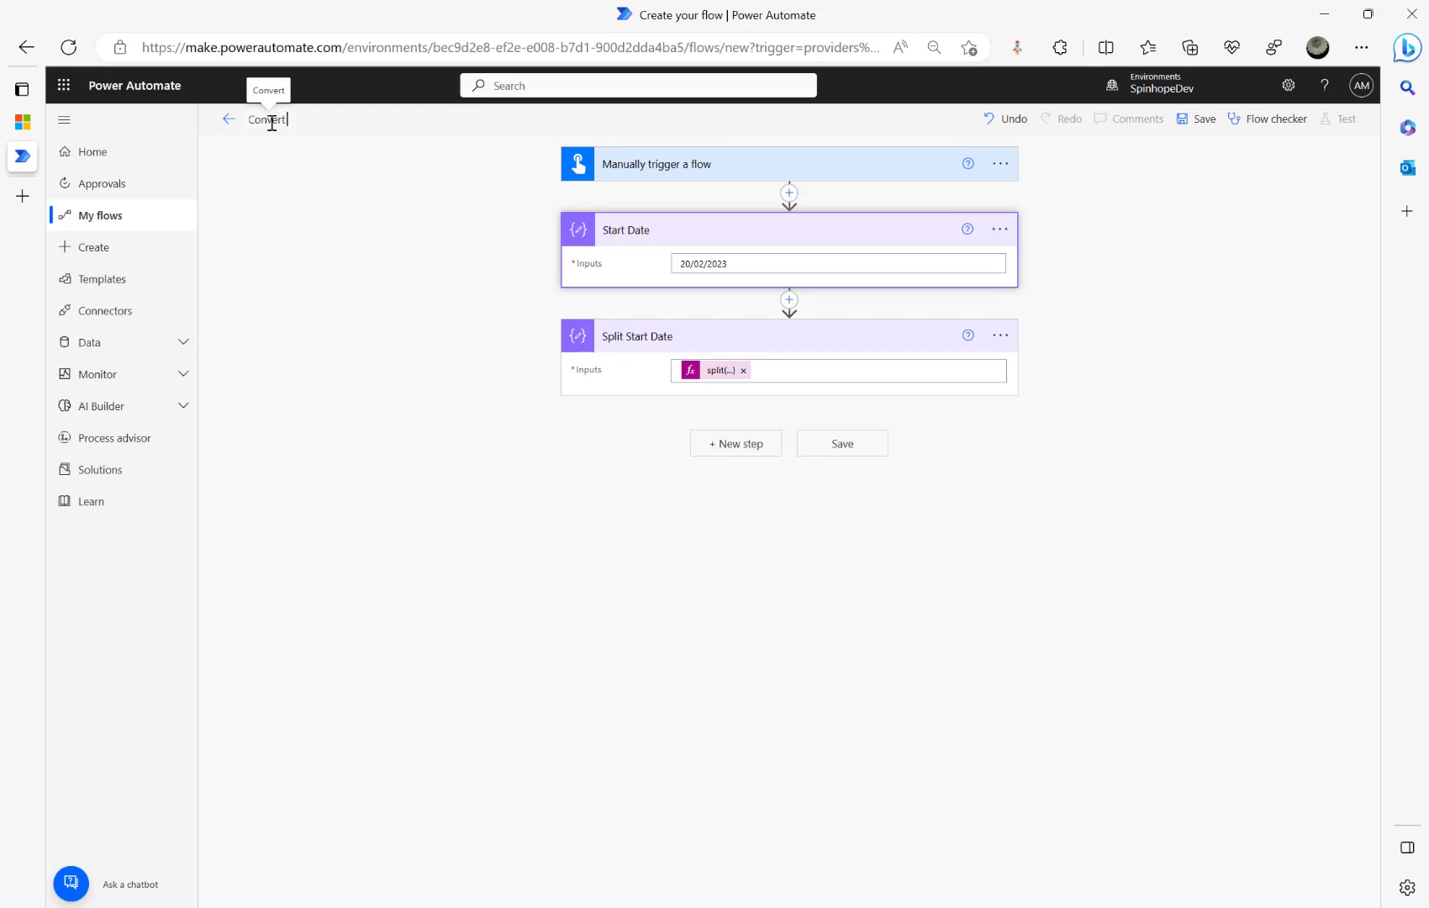
{"action": "type", "text": " Form S"}
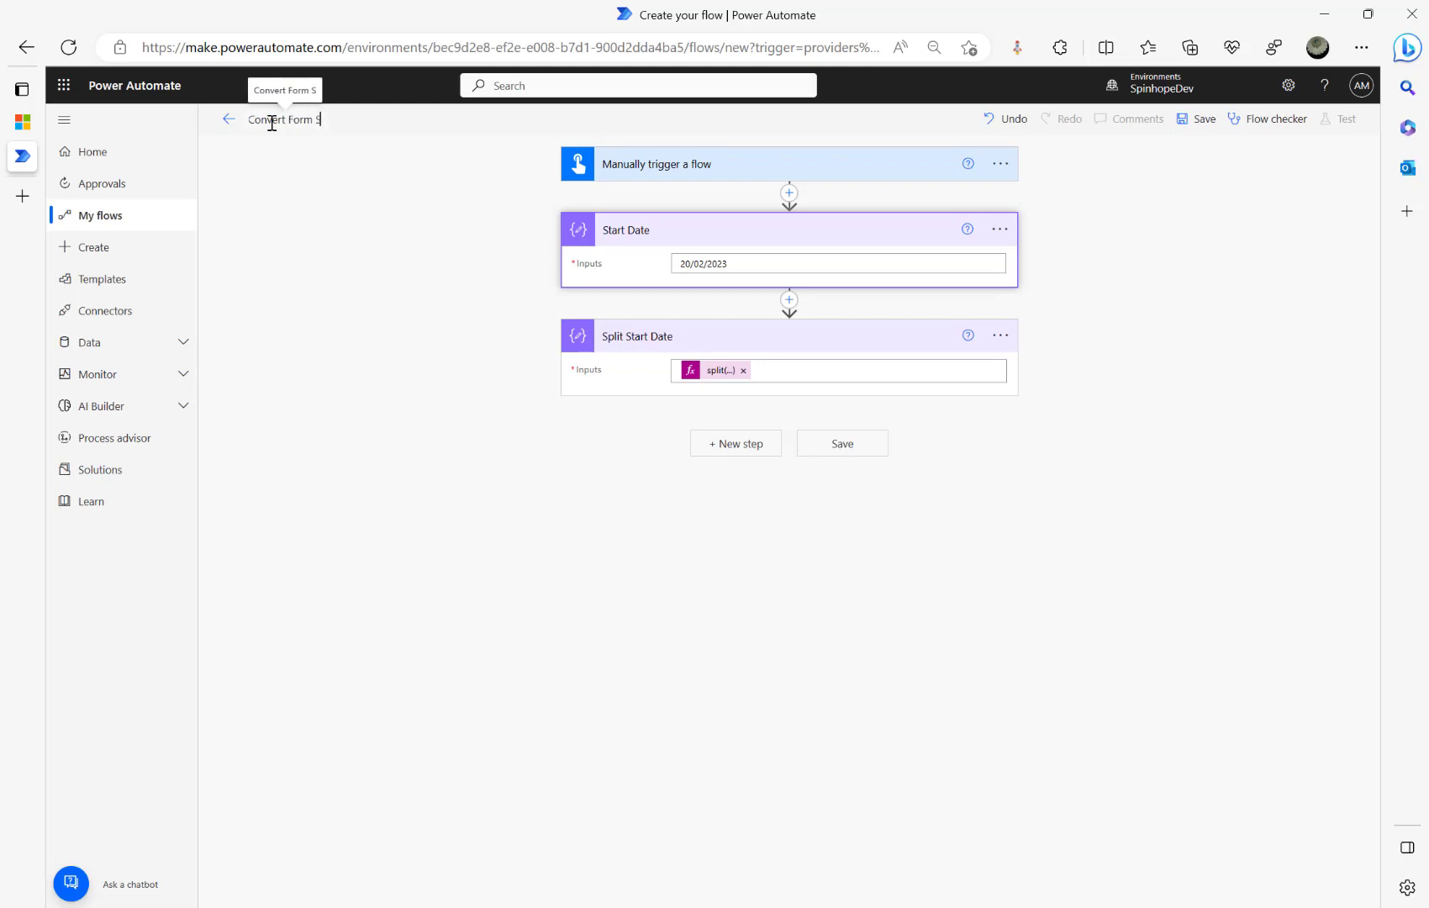
{"action": "type", "text": "ubmission Value"}
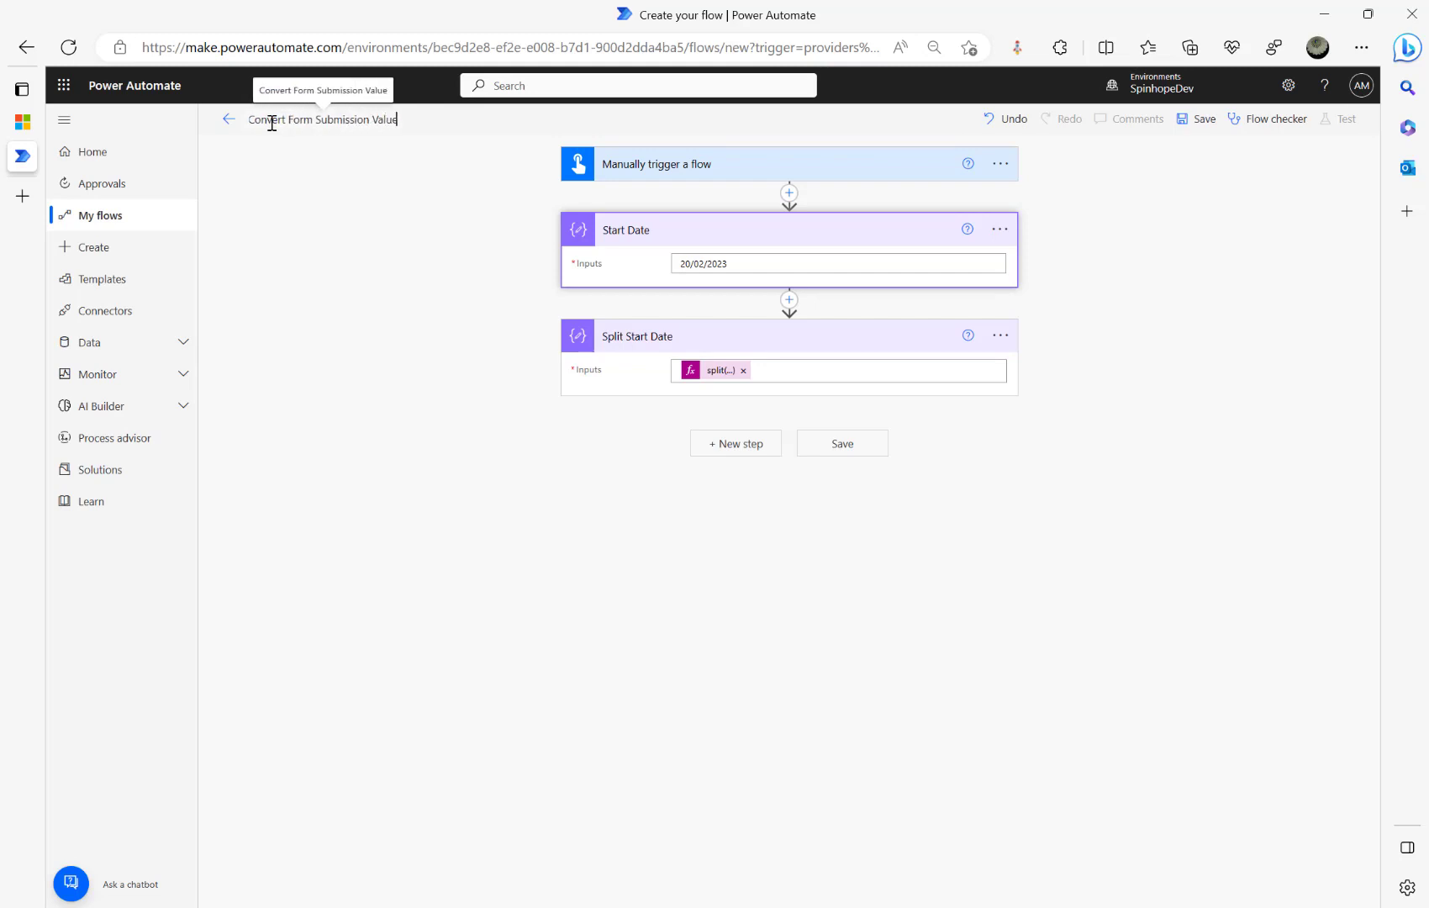
{"action": "type", "text": "s"}
{"action": "type", "text": " to HTML tab;e"}
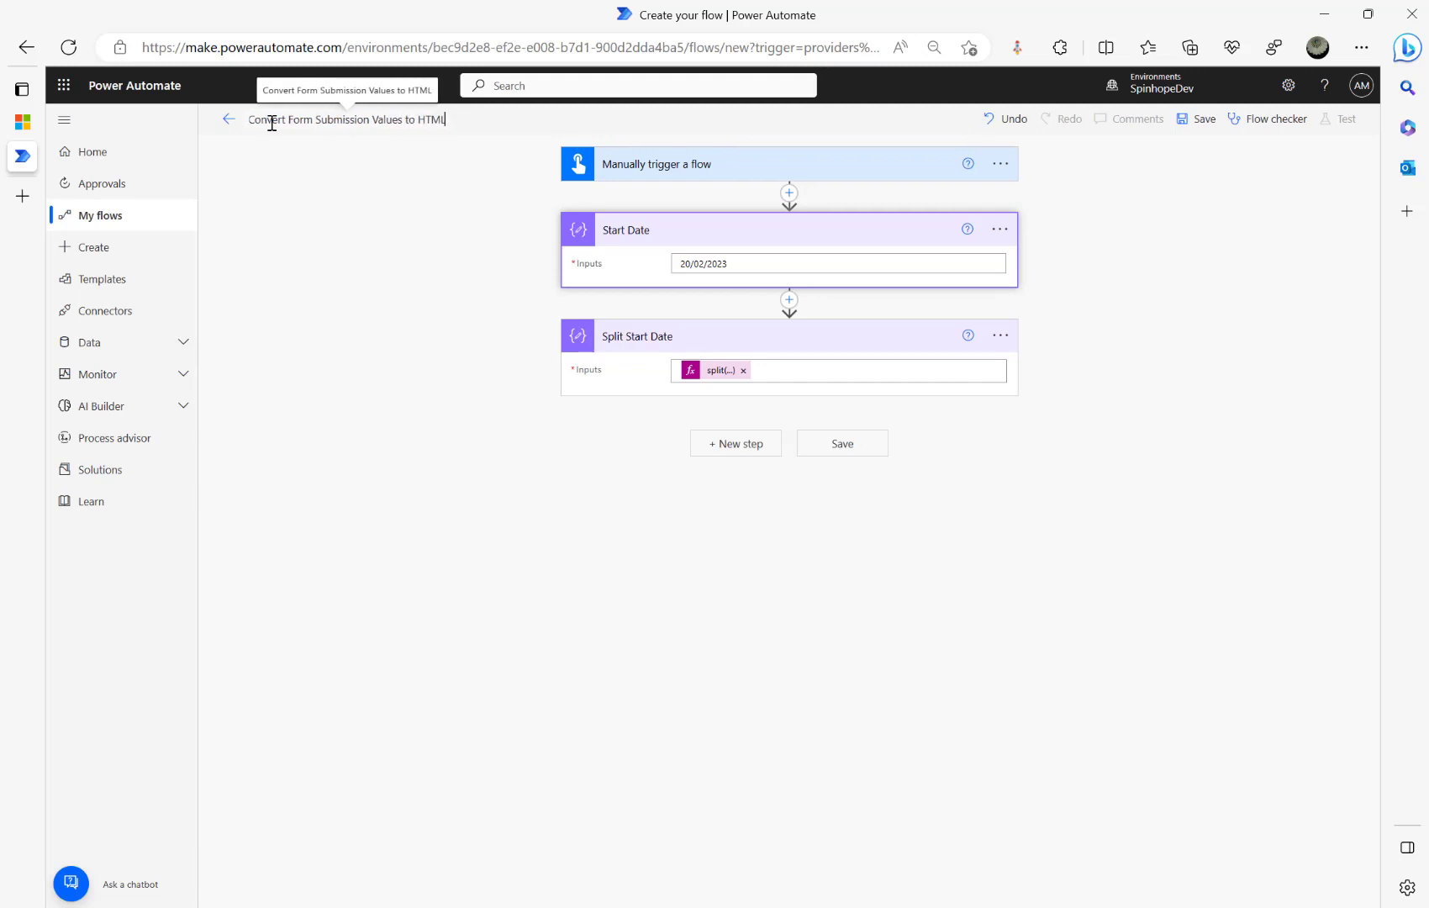
{"action": "key", "text": "BackSpace"}
{"action": "key", "text": "BackSpace"}
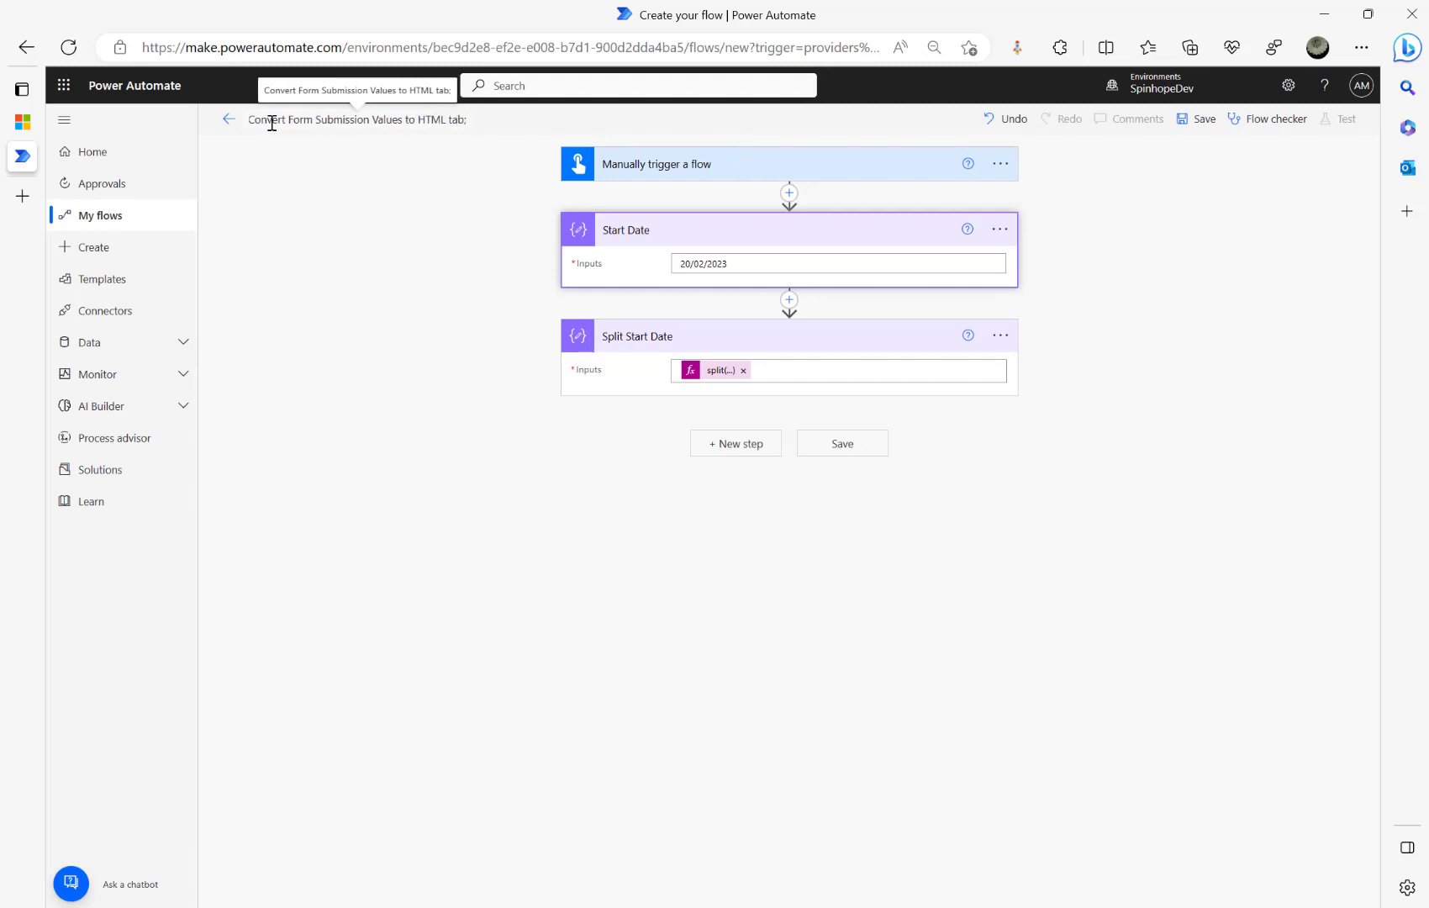
{"action": "type", "text": "le"}
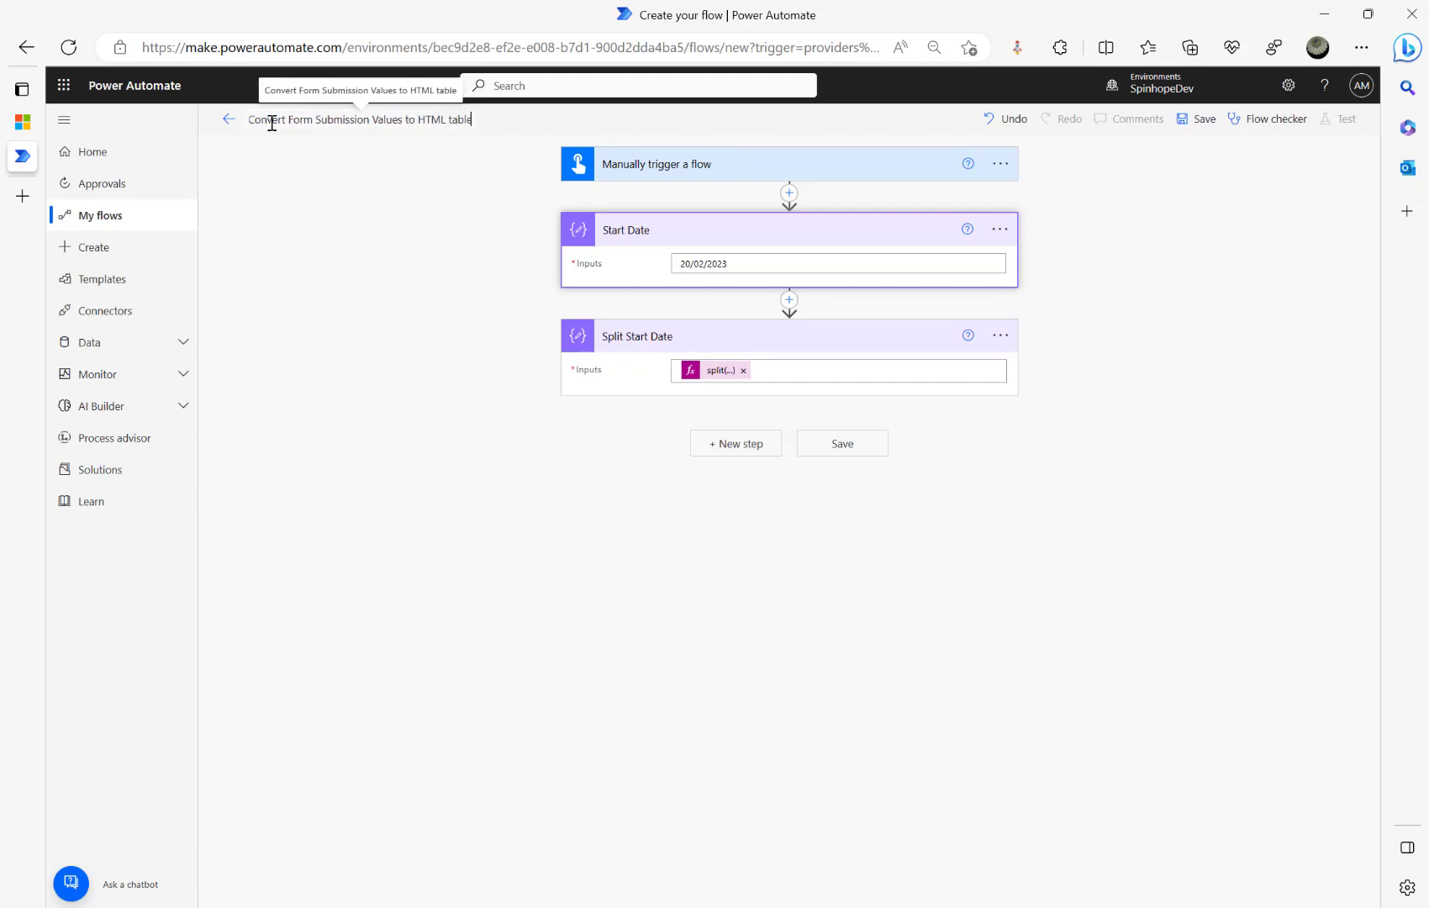
{"action": "left_click", "coordinate": [1206, 127]}
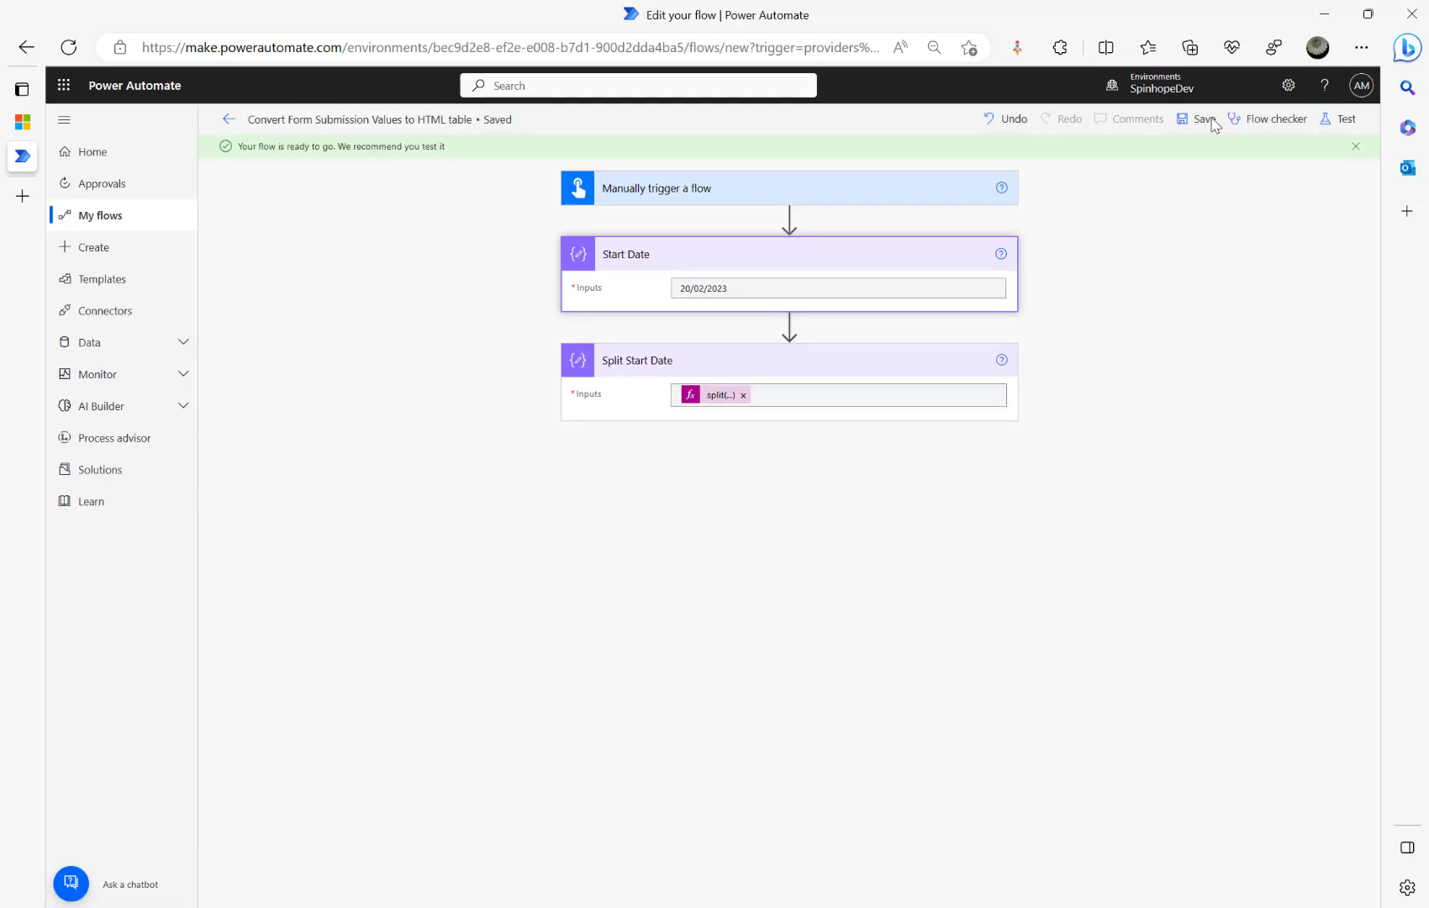
- Run a manual test of the flow and examine the Split Start Date outputs
{"action": "left_click", "coordinate": [1345, 124]}
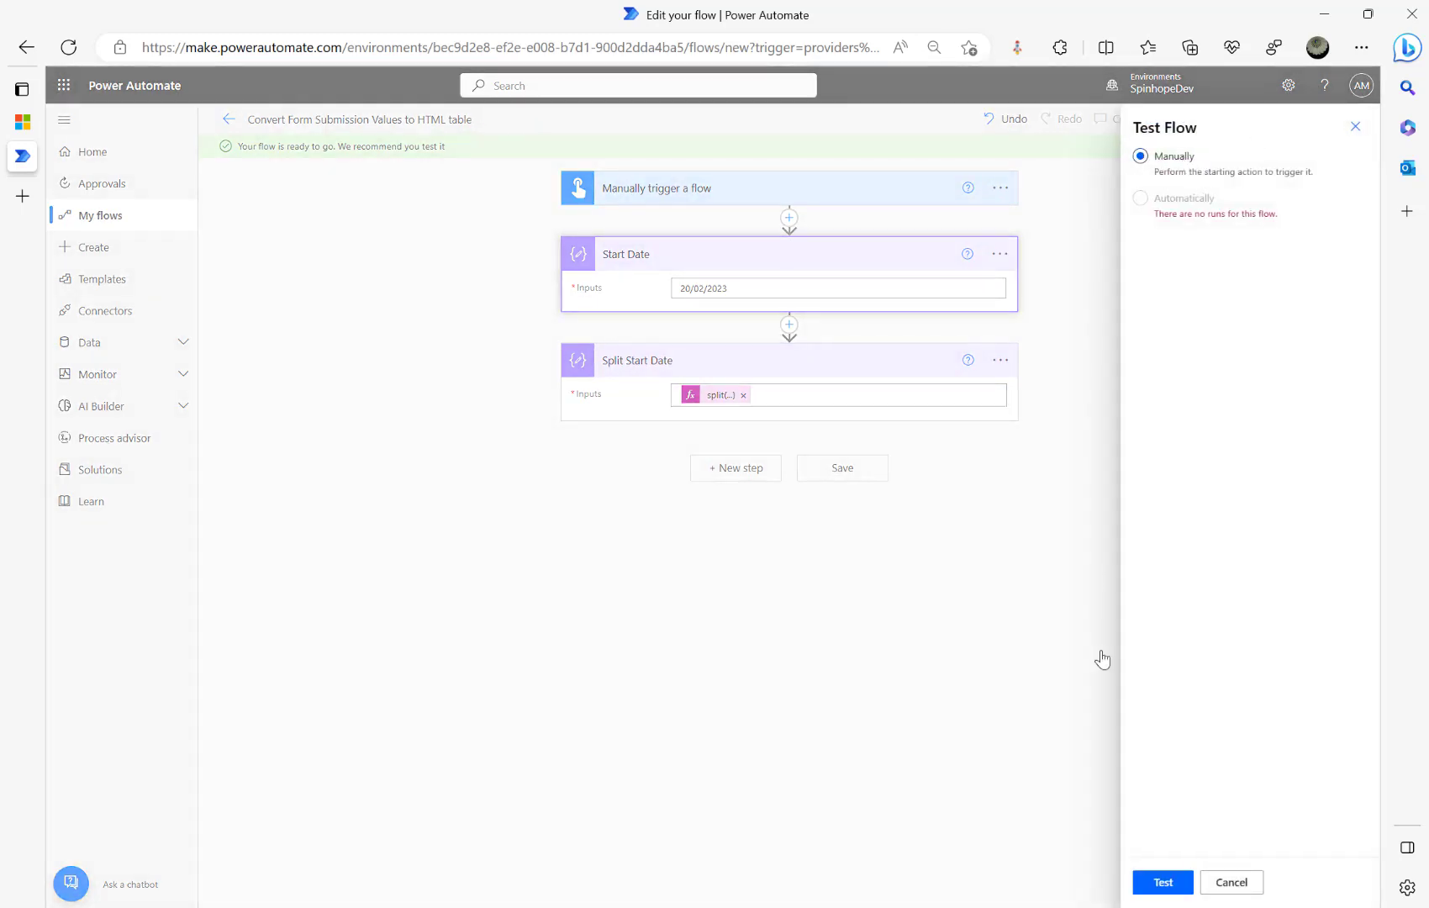
{"action": "left_click", "coordinate": [1154, 881]}
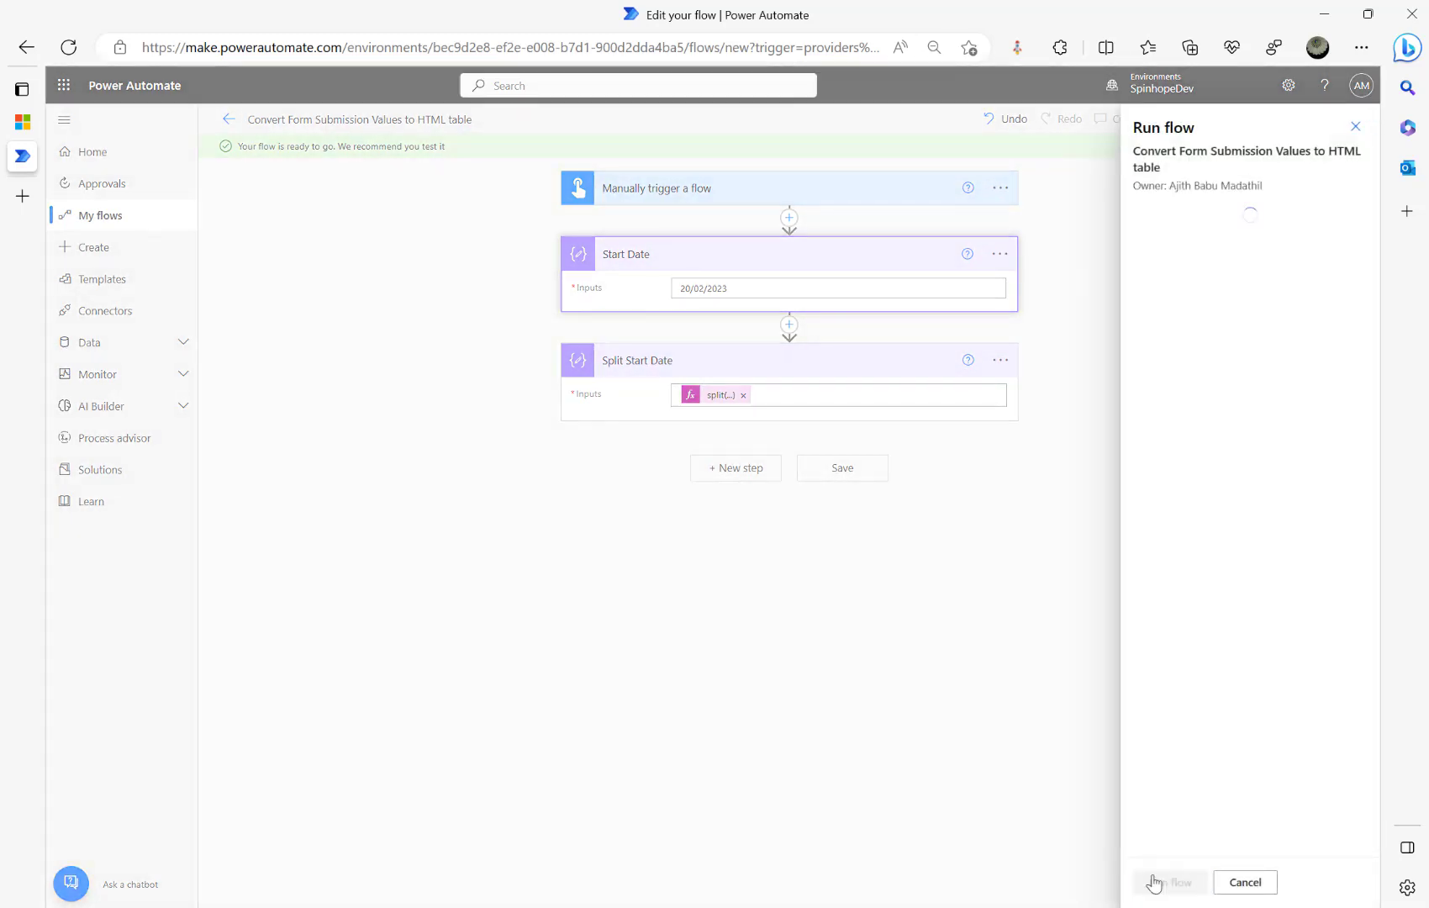
{"action": "left_click", "coordinate": [1154, 880]}
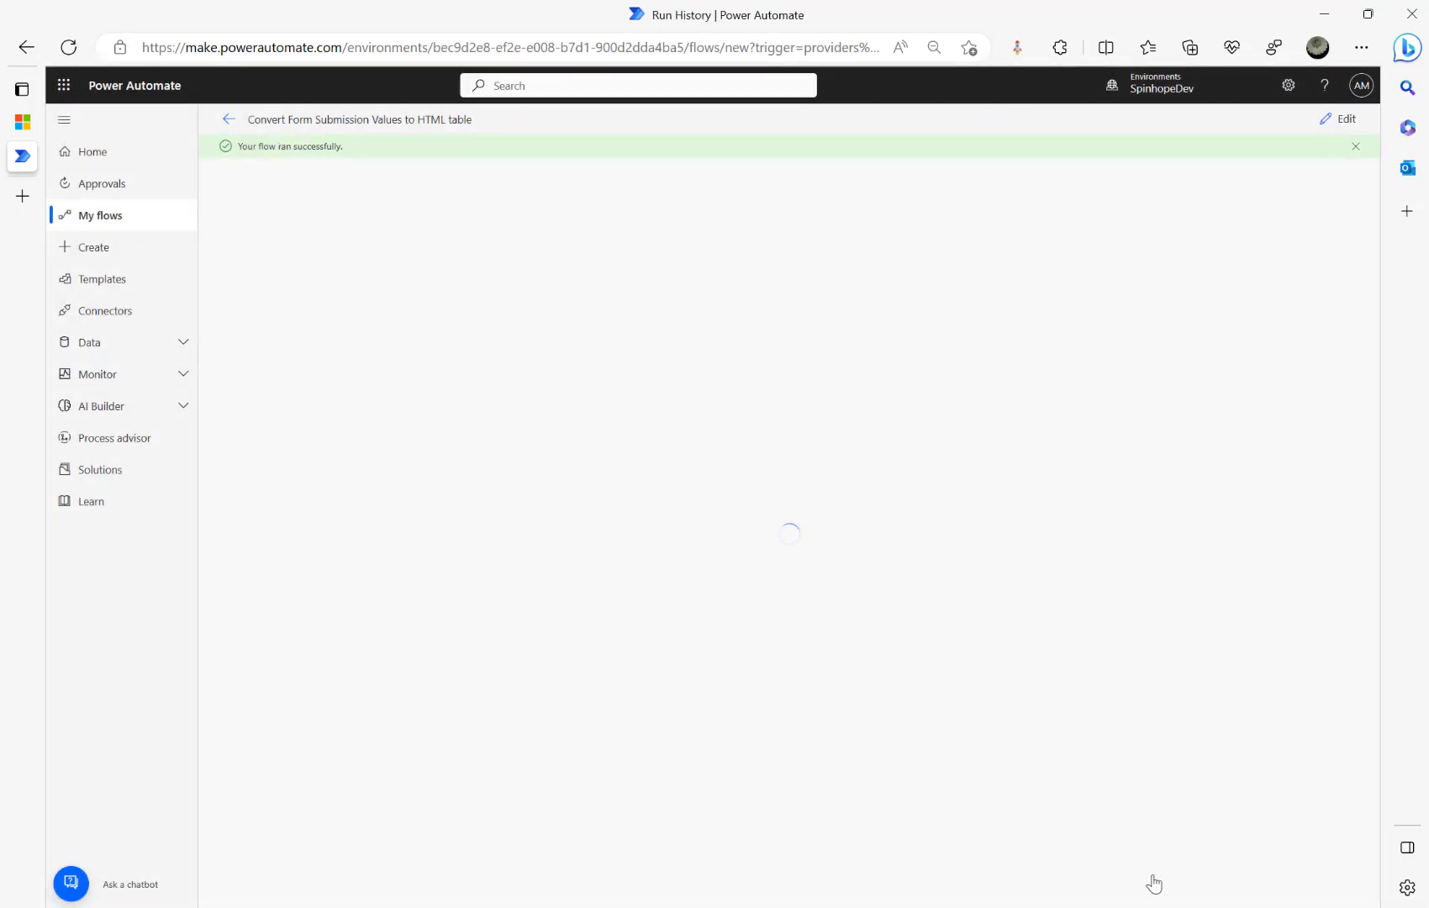
{"action": "left_click", "coordinate": [706, 330]}
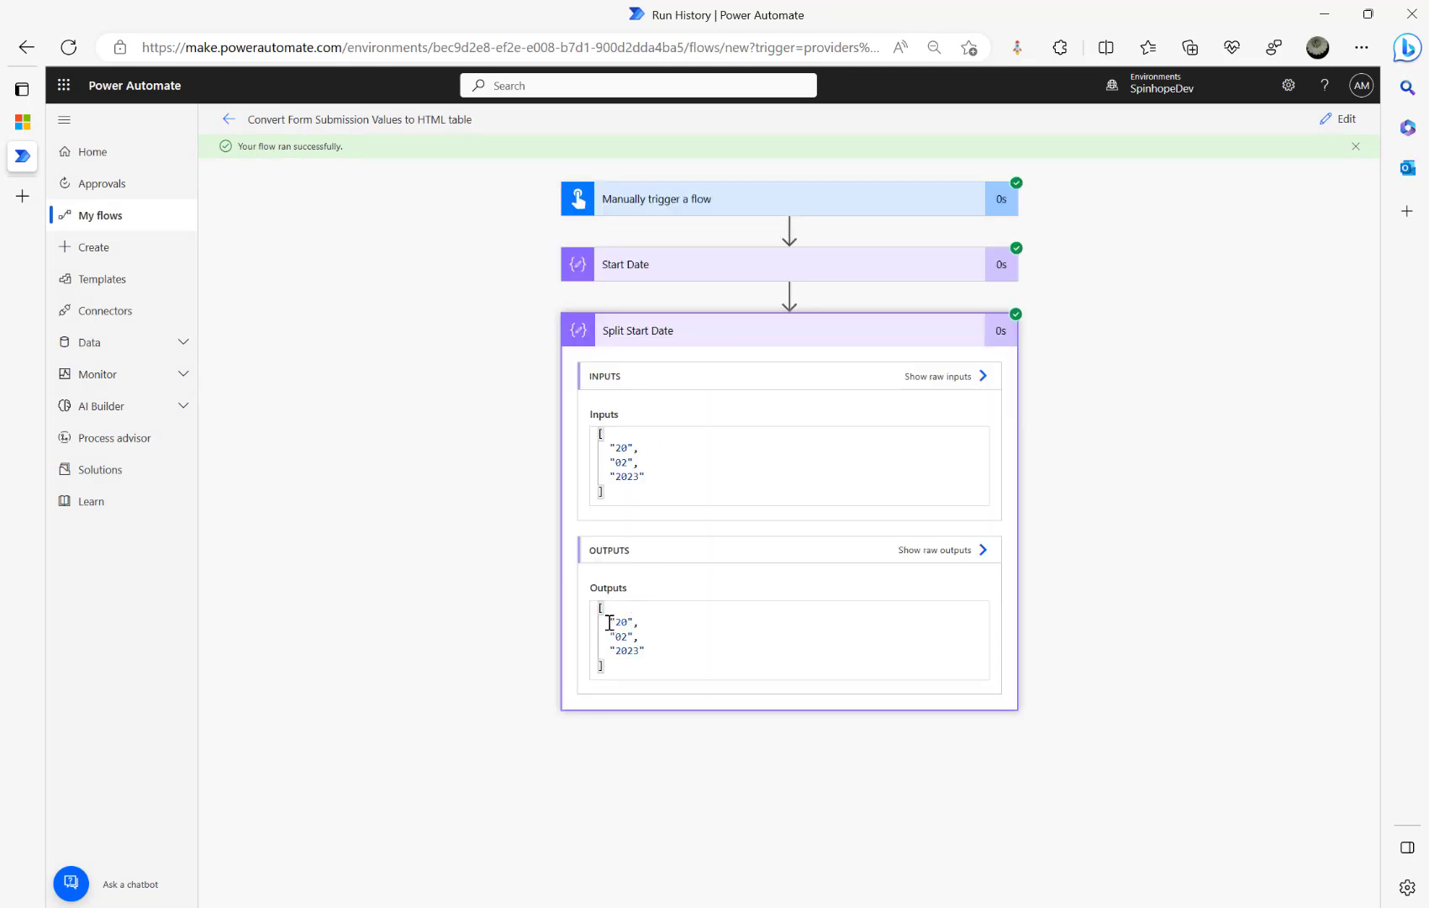
{"action": "left_click_drag", "start_coordinate": [610, 622], "coordinate": [576, 647]}
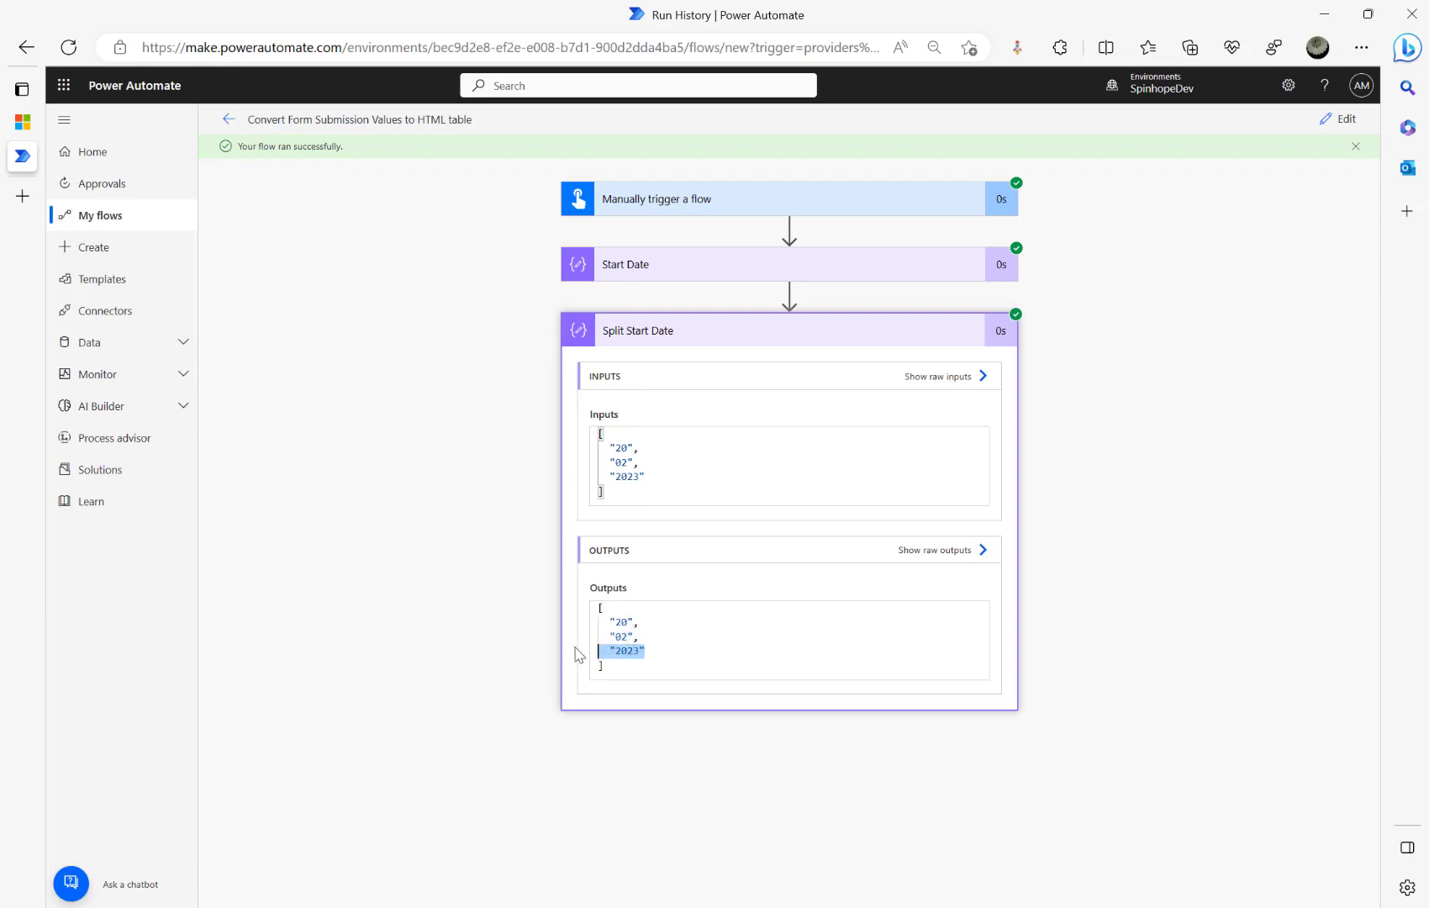
- Return to editing the flow and add a Compose action named "Start date yyyy-MM-dd" below Split Start Date
{"action": "left_click", "coordinate": [1339, 118]}
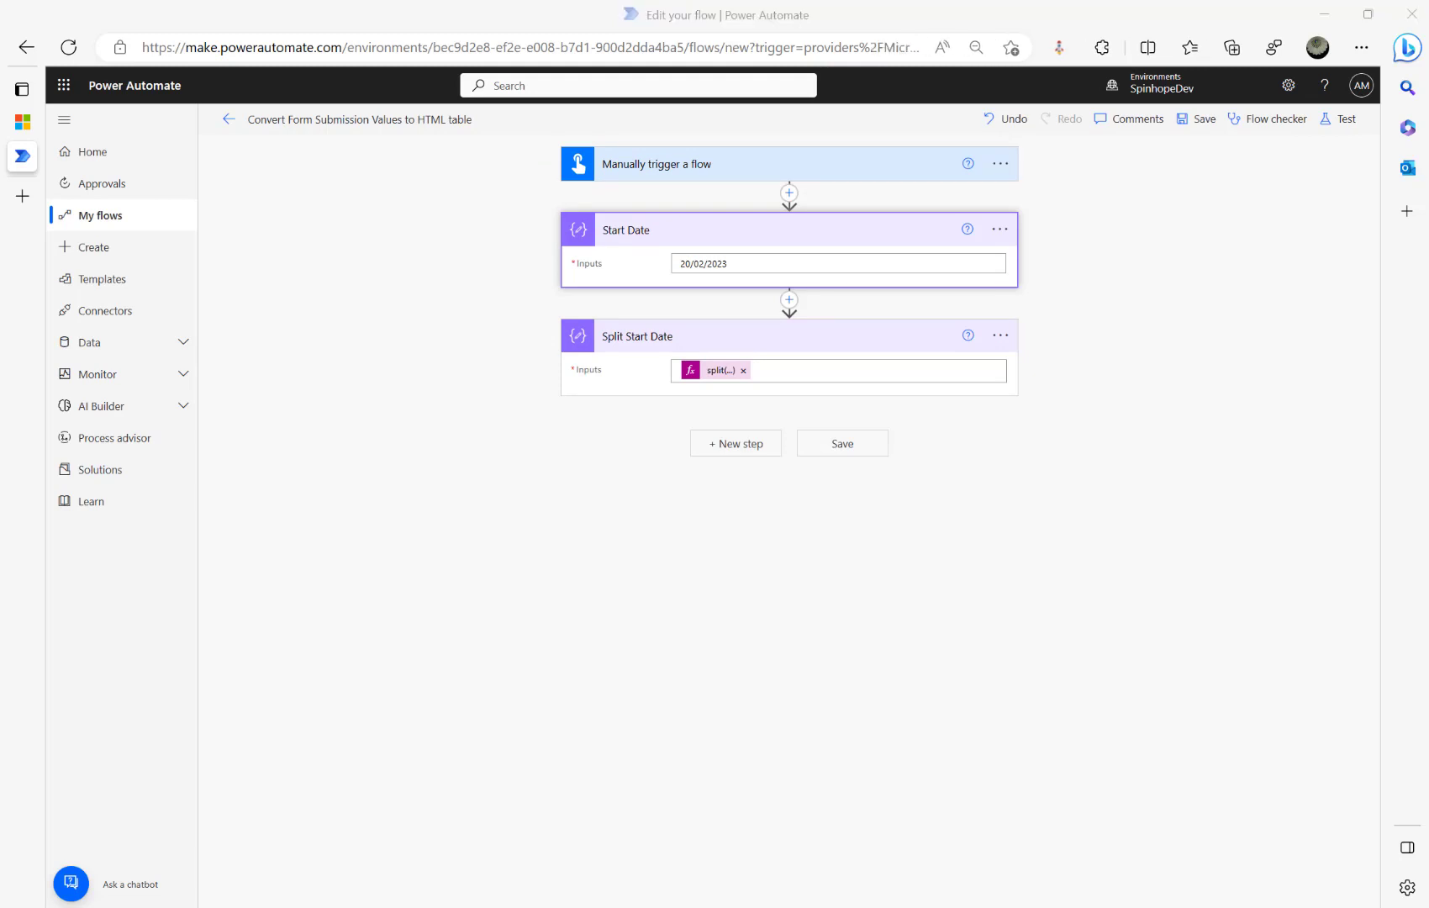
{"action": "left_click", "coordinate": [726, 445]}
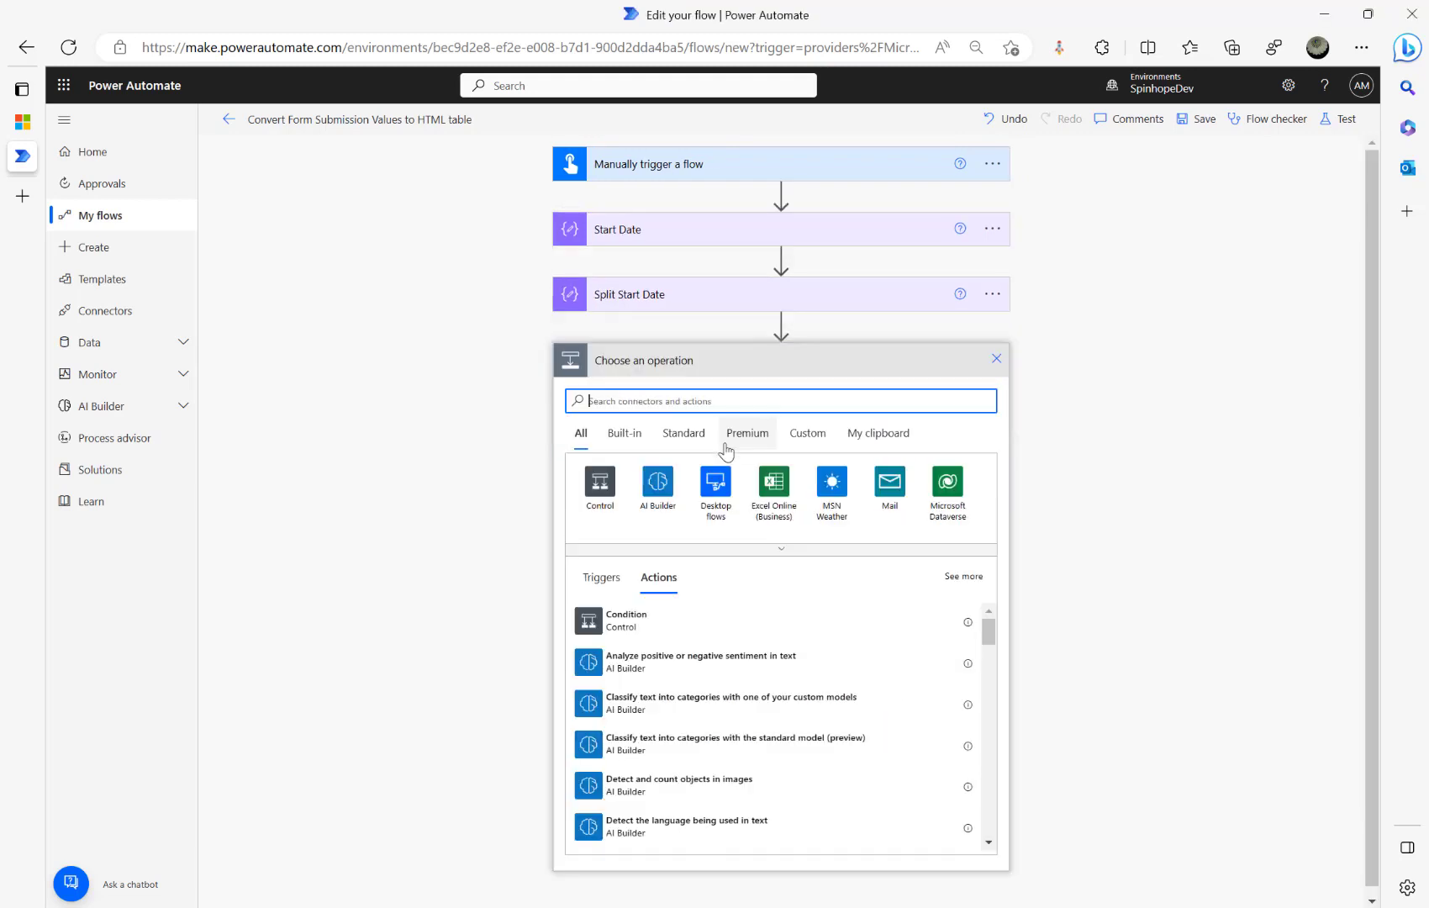
{"action": "type", "text": "compose"}
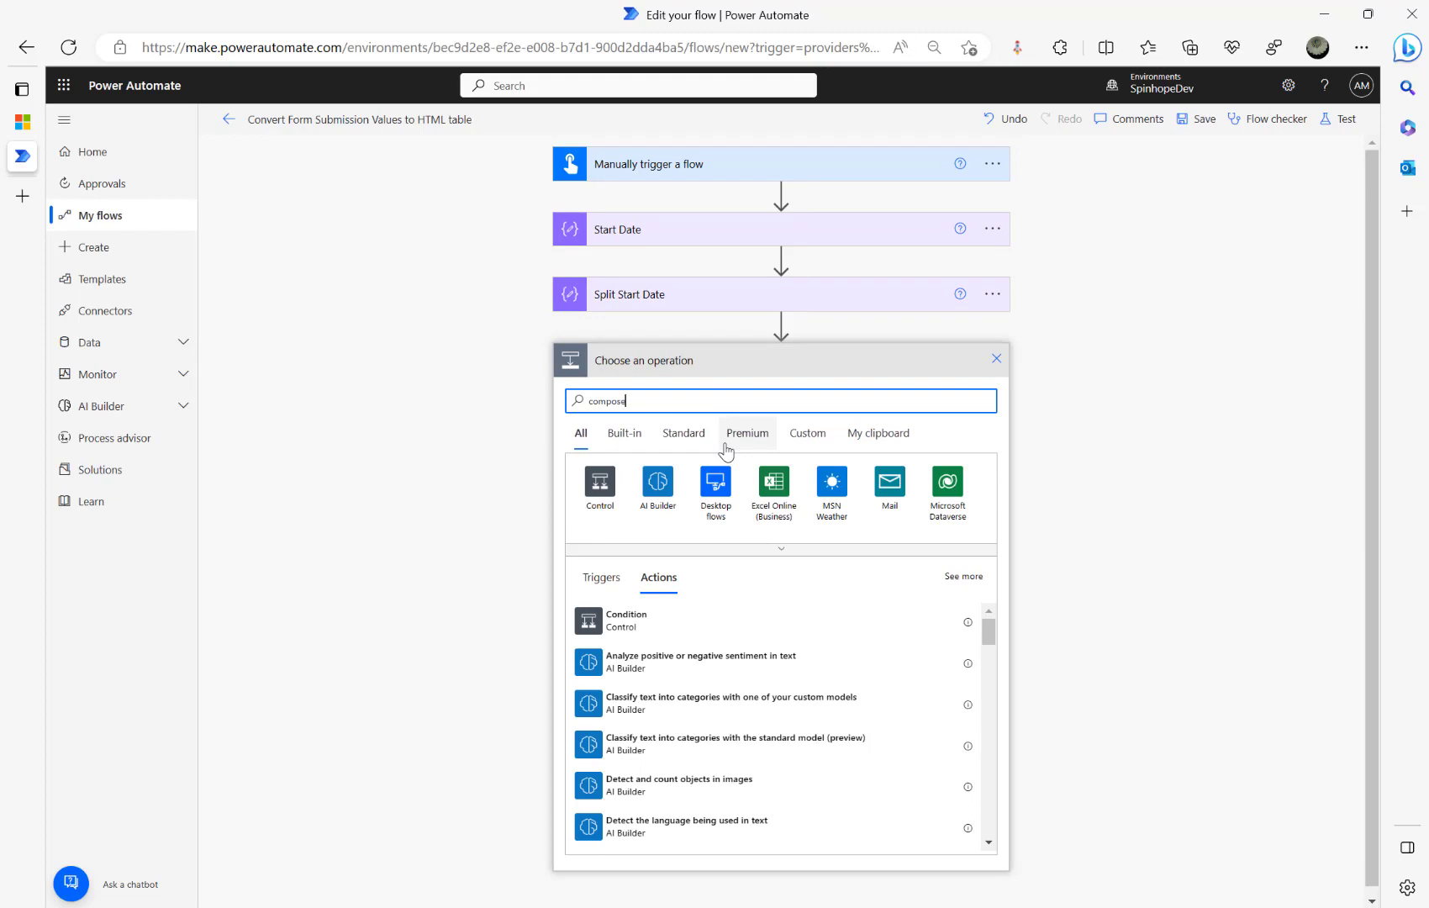
{"action": "left_click", "coordinate": [661, 626]}
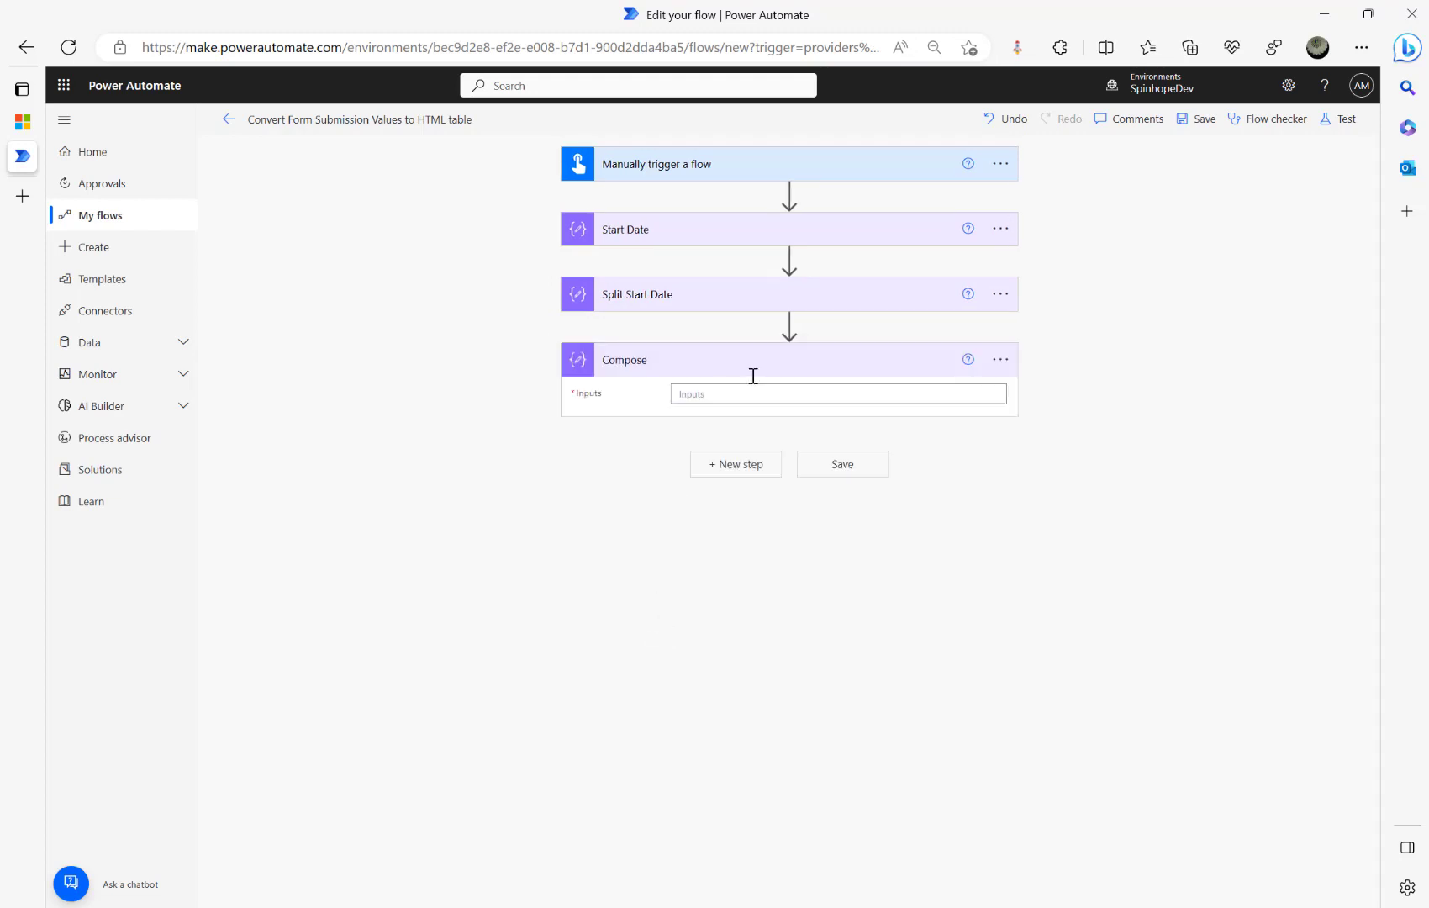
{"action": "left_click", "coordinate": [1000, 359]}
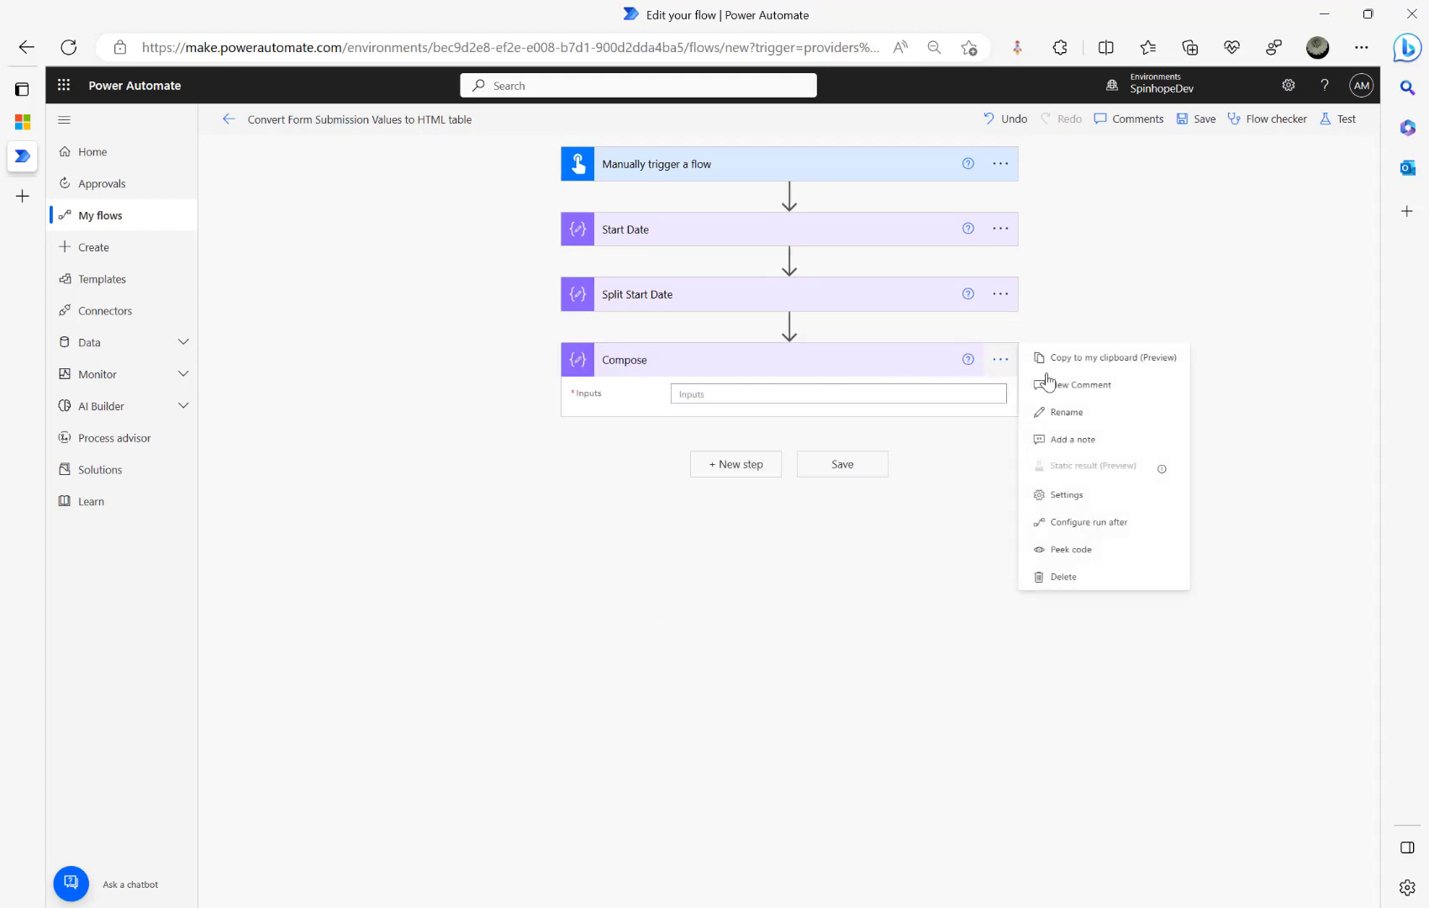
{"action": "left_click", "coordinate": [1099, 423]}
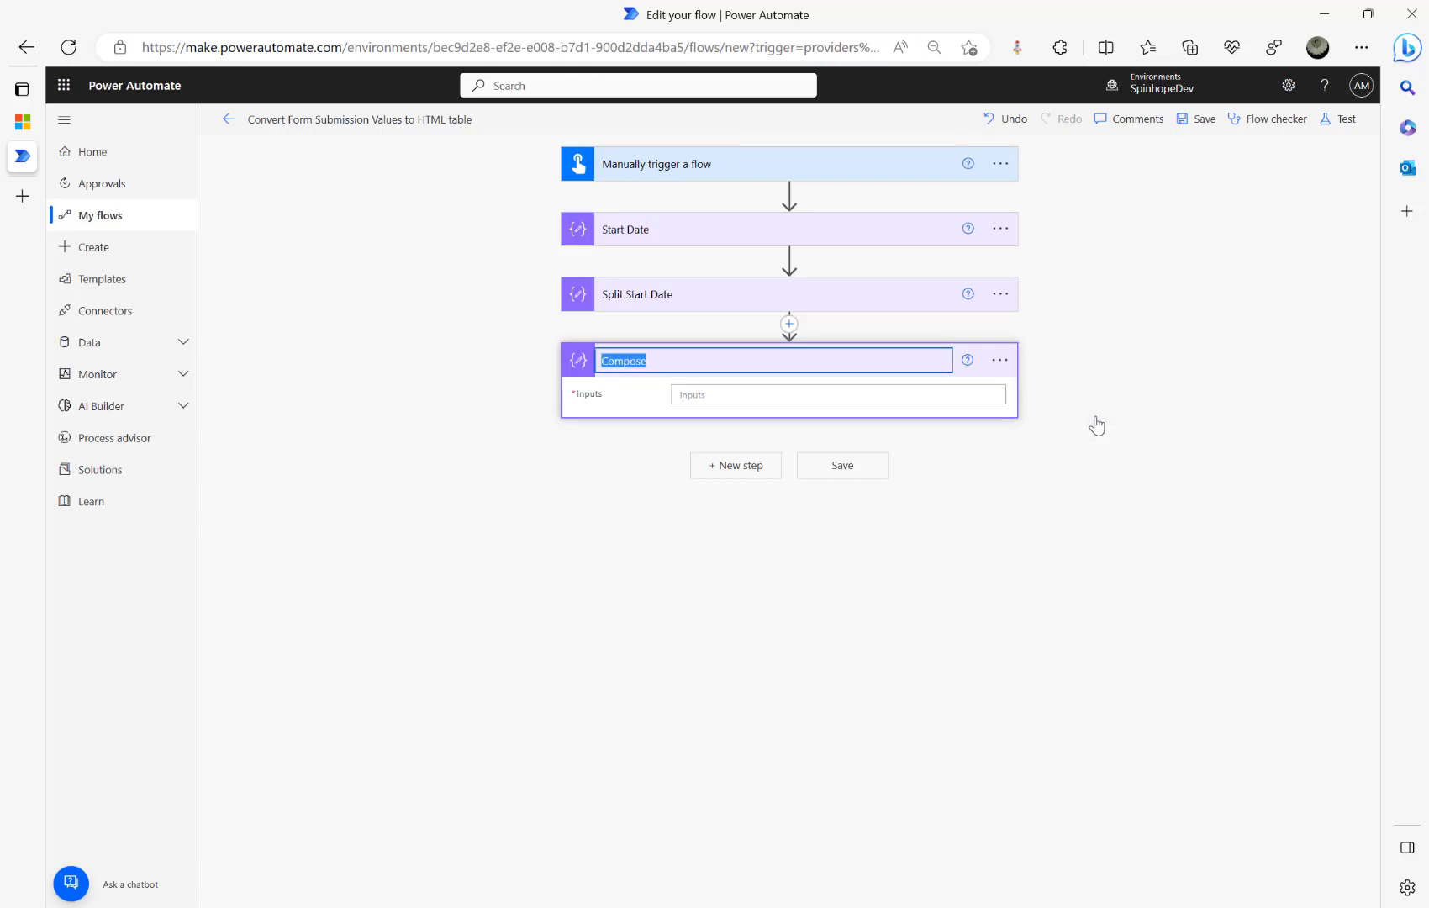
{"action": "type", "text": "Start date yyyy-MM-d"}
{"action": "type", "text": "date yyyy-MM-dd"}
{"action": "left_click", "coordinate": [735, 390]}
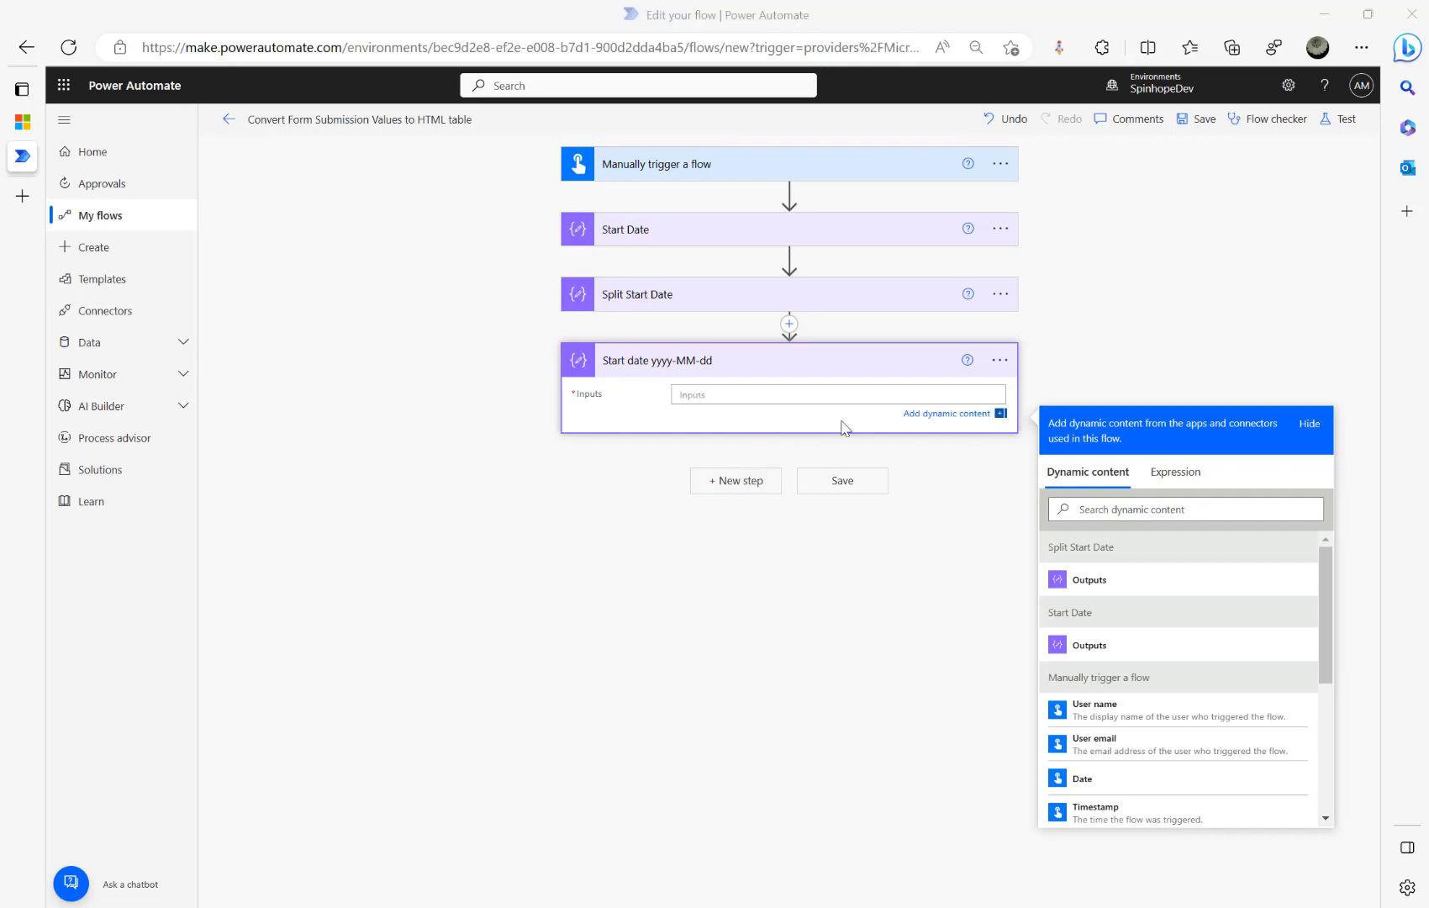
{"action": "left_click", "coordinate": [760, 380]}
{"action": "left_click", "coordinate": [760, 392]}
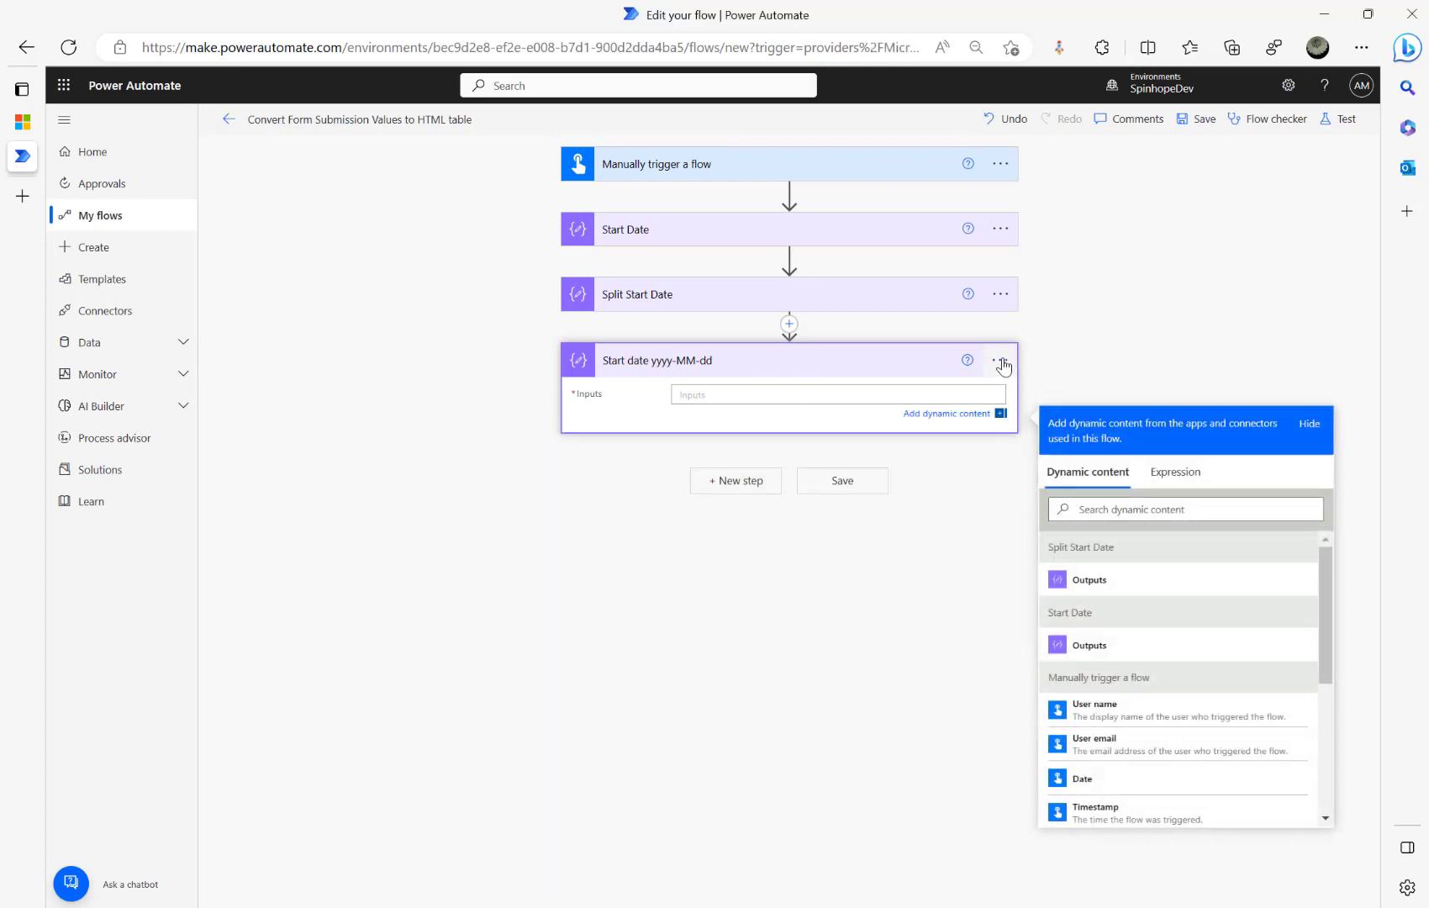
- Add the note formatDateTime(concat(outputs('Split_Start_Date')[2],'-',outputs('Split_Start_Date')[1],'-',outputs('Split_Start_Date')[0]),'yyyy-MM-dd') to the Start date yyyy-MM-dd action
{"action": "left_click", "coordinate": [999, 359]}
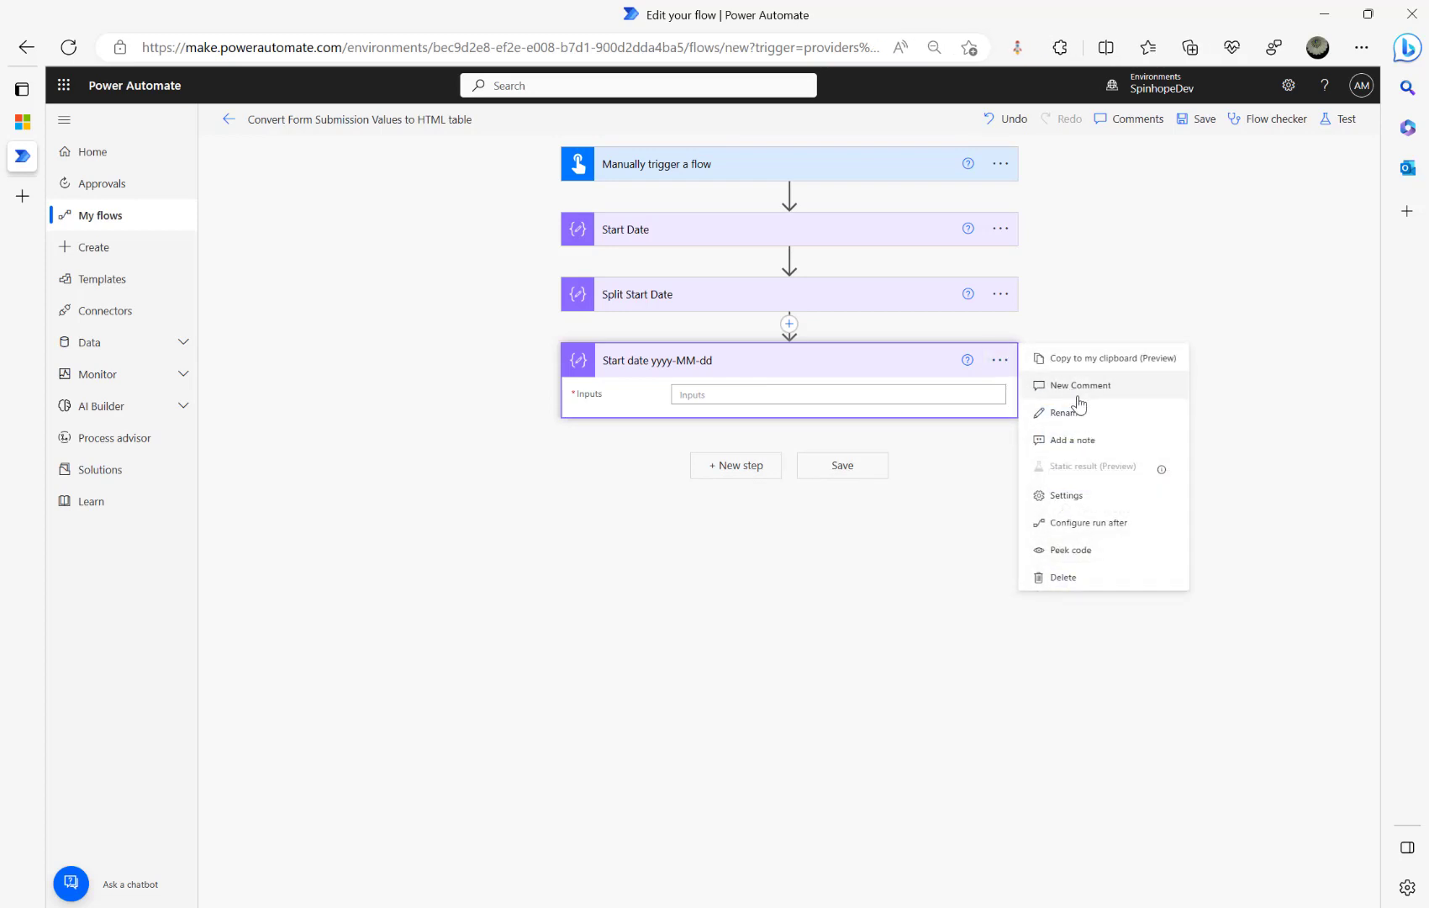
{"action": "left_click", "coordinate": [1078, 440]}
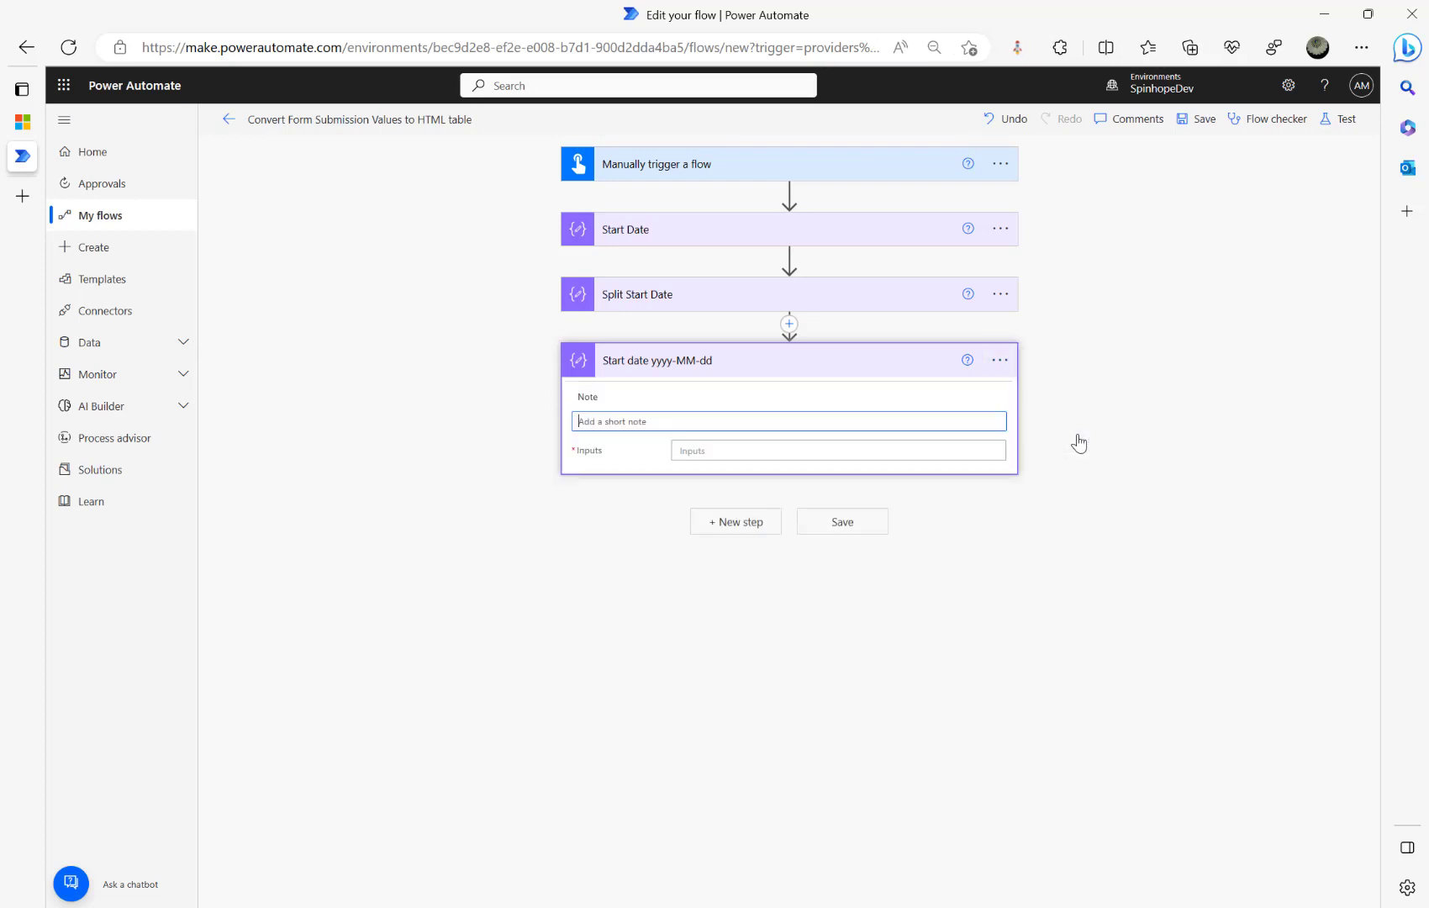
{"action": "type", "text": "formatDateTime(concat(outputs('Split_Start_Date')[2],'-',outputs('Split_Start_Date')[1],'-',outputs('Split_Start_Date')[0]),'yyyy-MM-dd')"}
{"action": "left_click", "coordinate": [594, 548]}
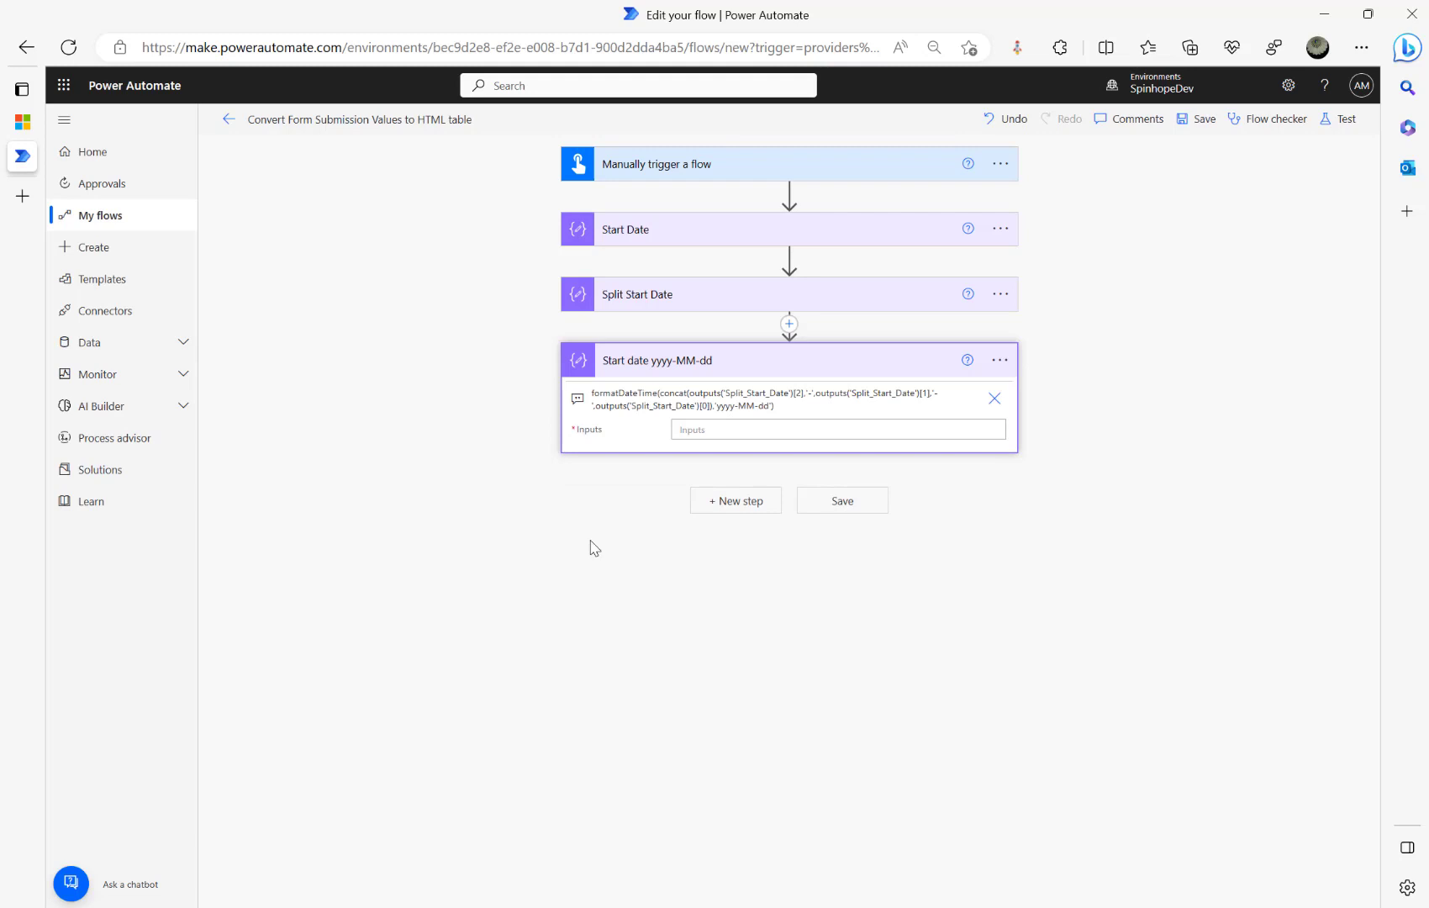
- Set the Start date yyyy-MM-dd input to the expression formatDateTime(concat(outputs('Split_Start_Date')[2],'-',outputs('Split_Start_Date')[1],'-',outputs('Split_Start_Date')[0]),'yyyy-MM-dd')
{"action": "left_click", "coordinate": [752, 429]}
{"action": "left_click", "coordinate": [1176, 522]}
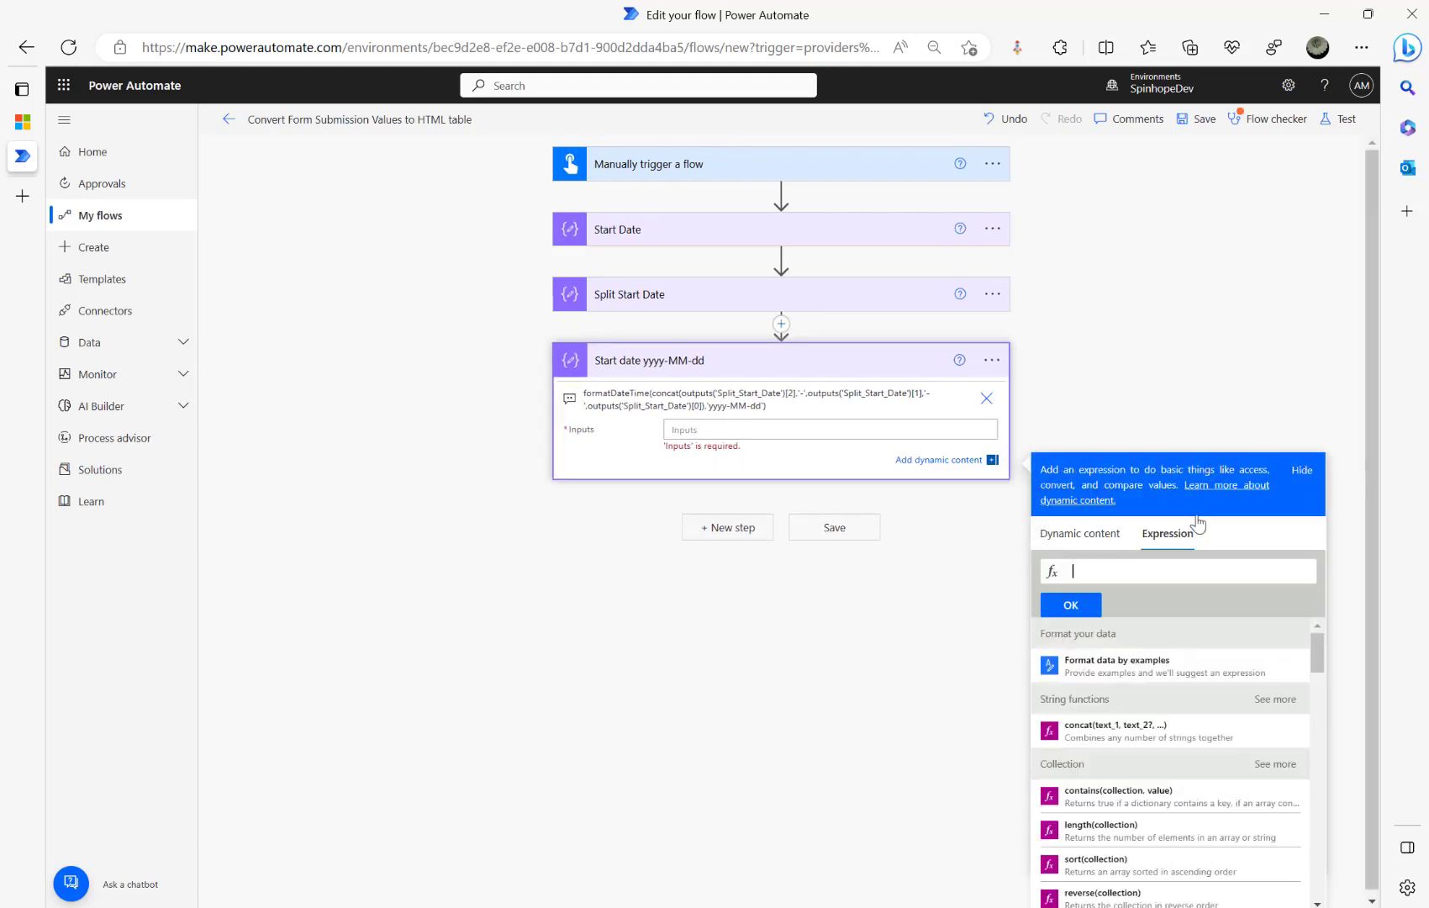
{"action": "left_click", "coordinate": [1194, 577]}
{"action": "key", "text": "ctrl+v"}
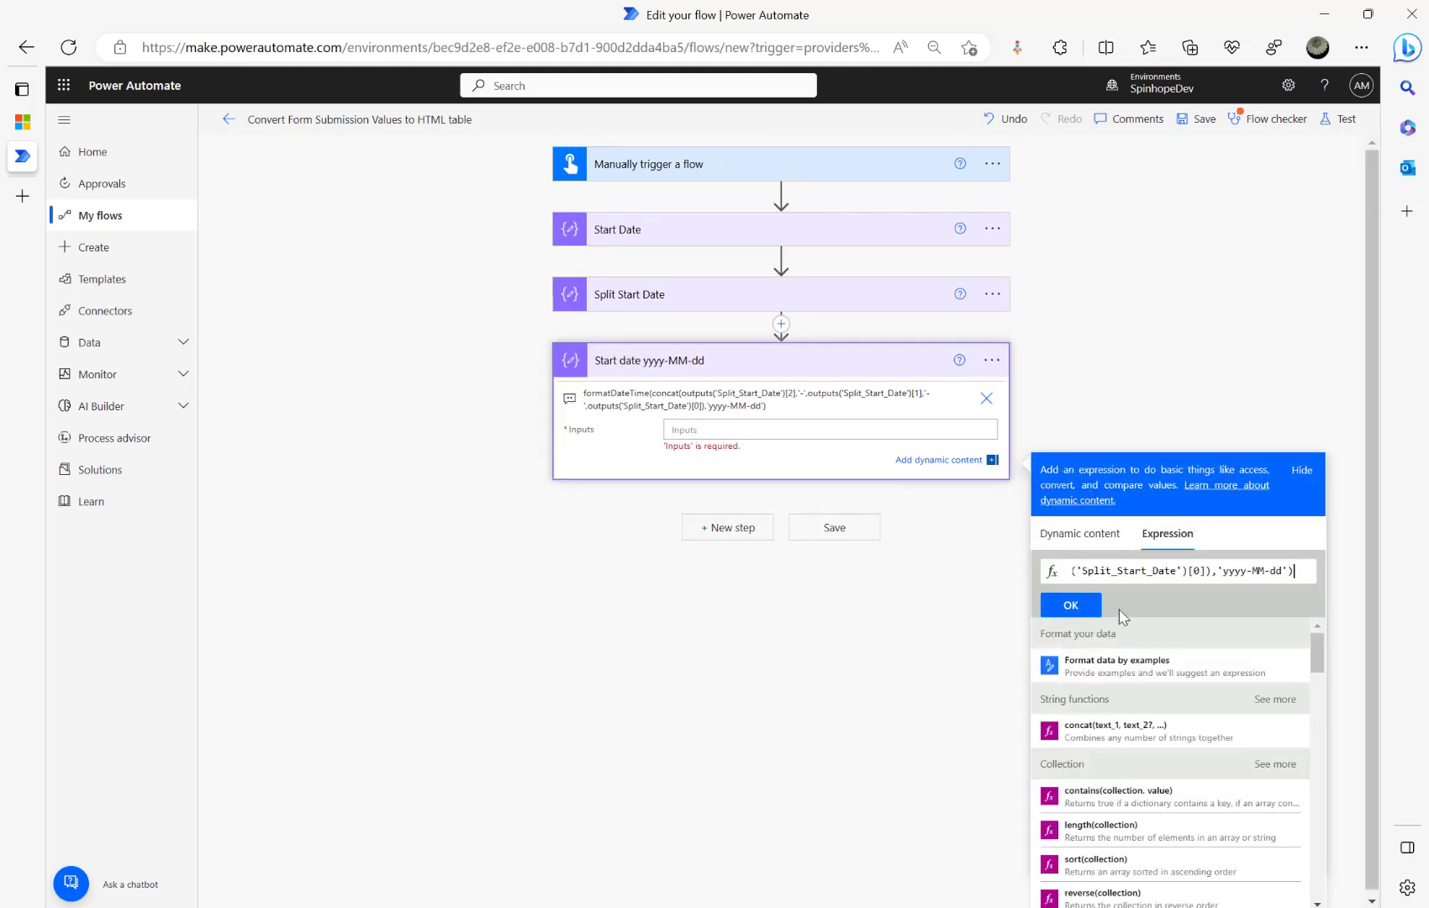
{"action": "left_click", "coordinate": [1072, 605]}
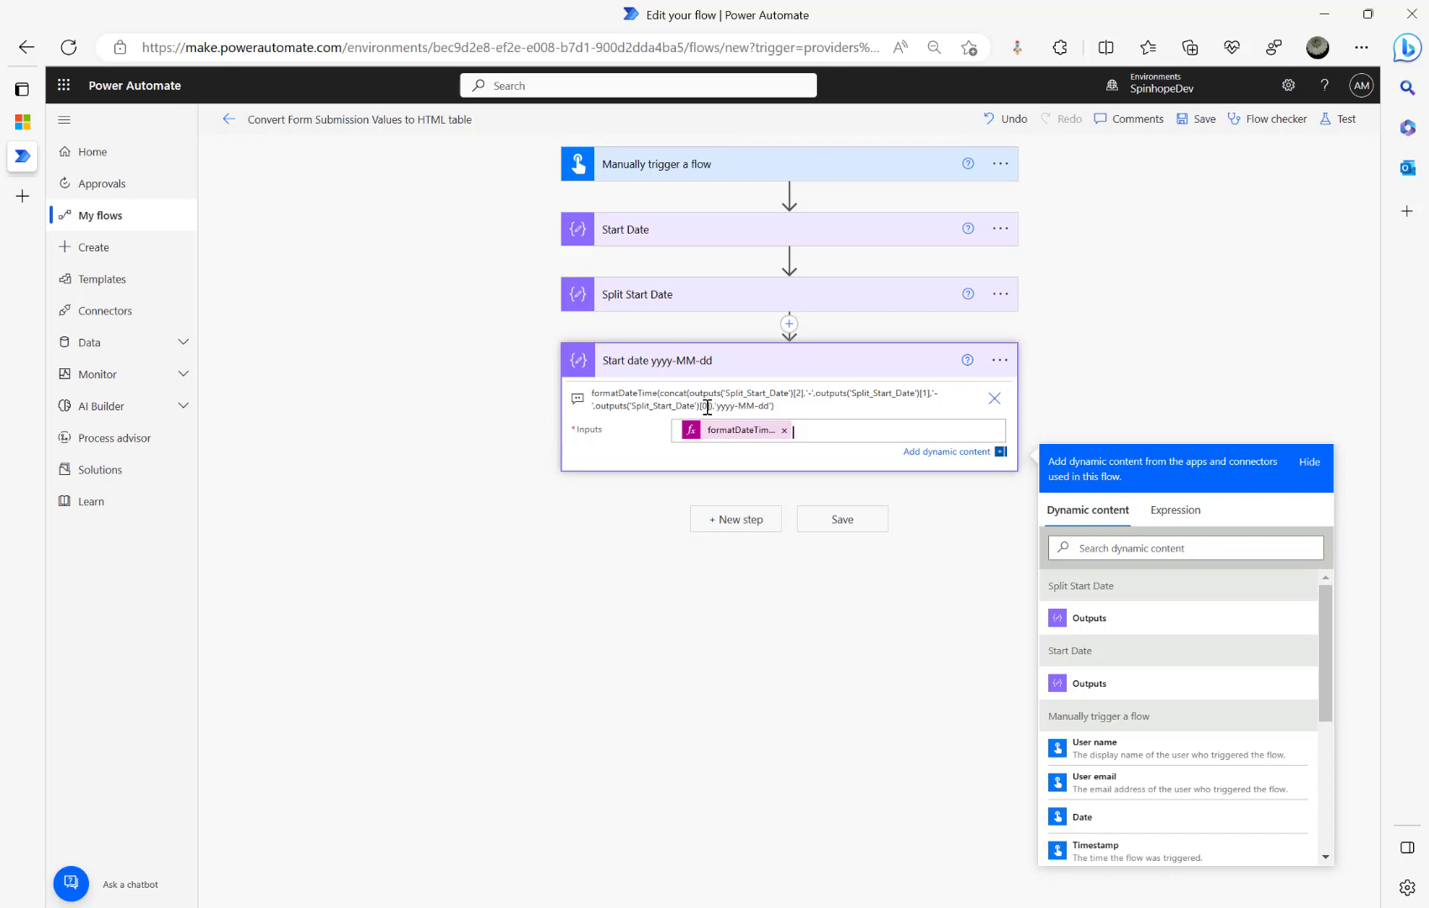
- Run a manual test of the flow and examine the Start date yyyy-MM-dd outputs
{"action": "left_click", "coordinate": [1325, 126]}
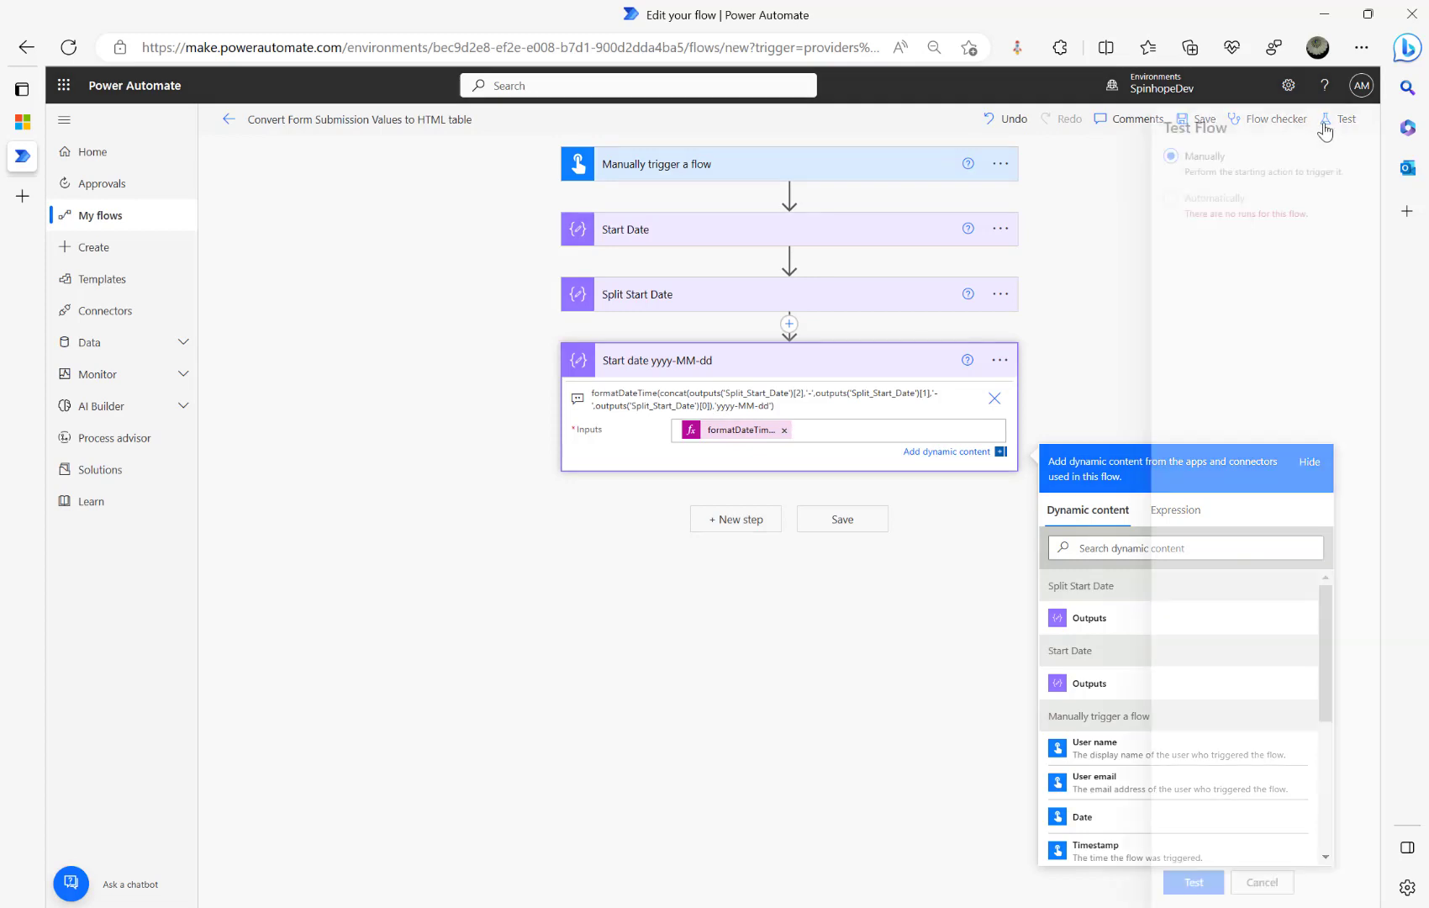
{"action": "left_click", "coordinate": [1192, 891]}
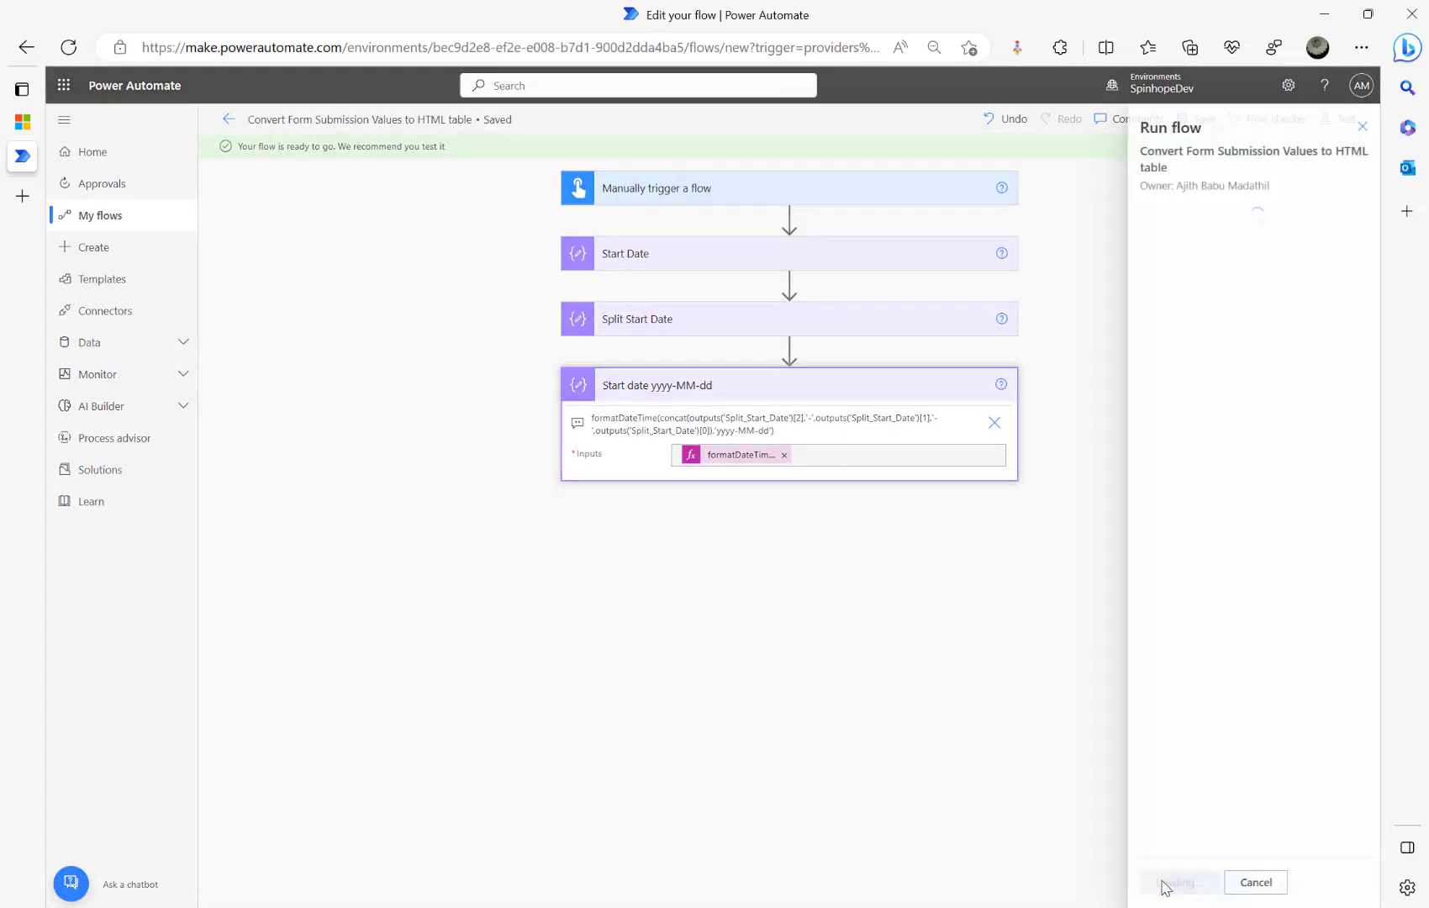
{"action": "left_click", "coordinate": [1165, 884]}
{"action": "left_click", "coordinate": [1163, 884]}
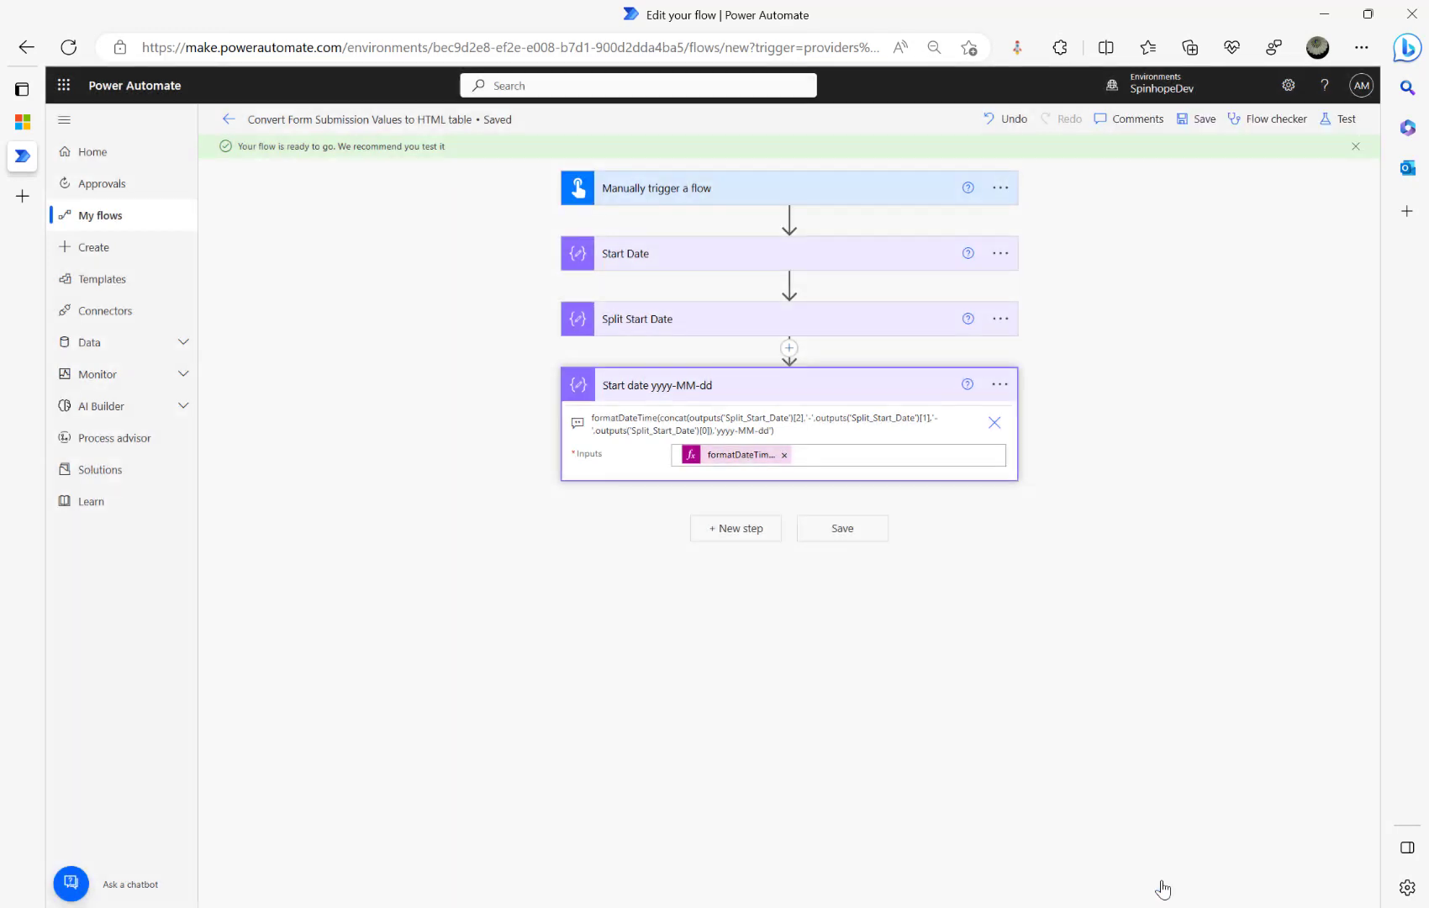
{"action": "left_click", "coordinate": [689, 402]}
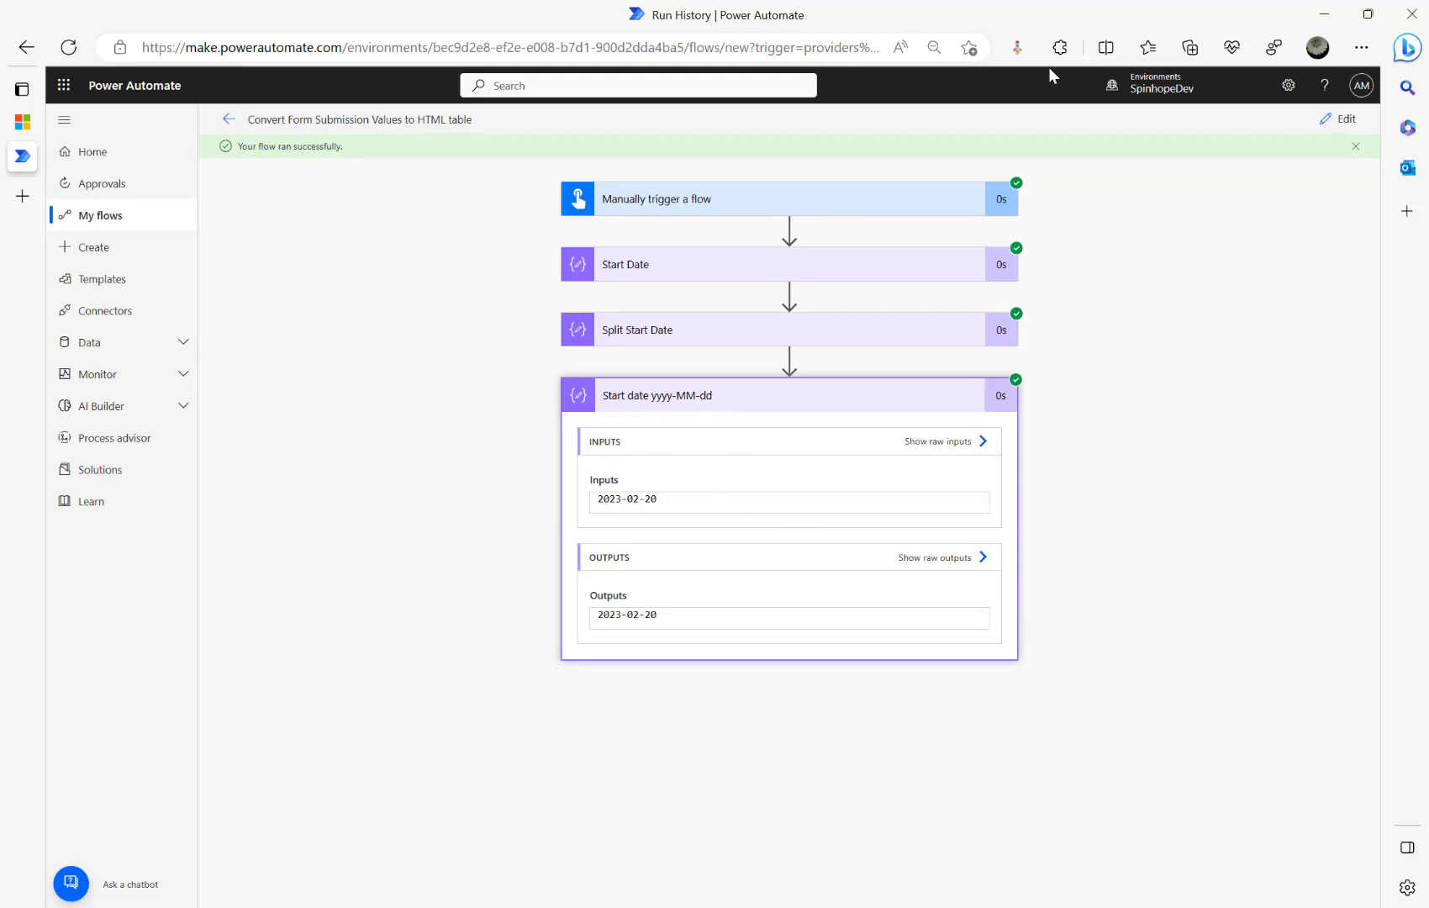
- Return to editing the flow and copy the Holiday End date 04/03/2023 from the Power Platform Community post
{"action": "left_click", "coordinate": [1340, 119]}
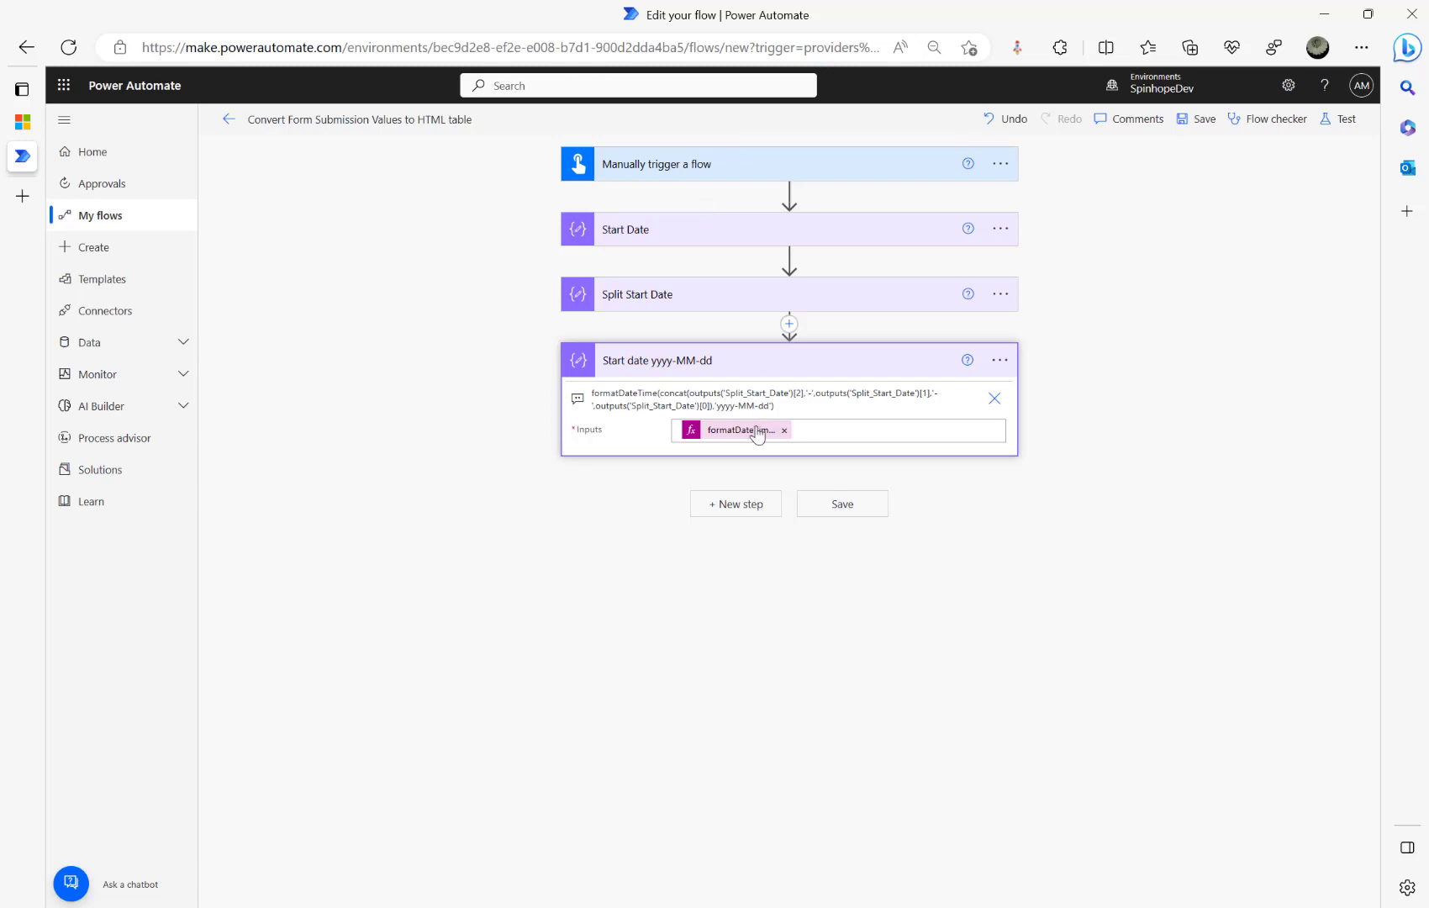
{"action": "left_click", "coordinate": [37, 127]}
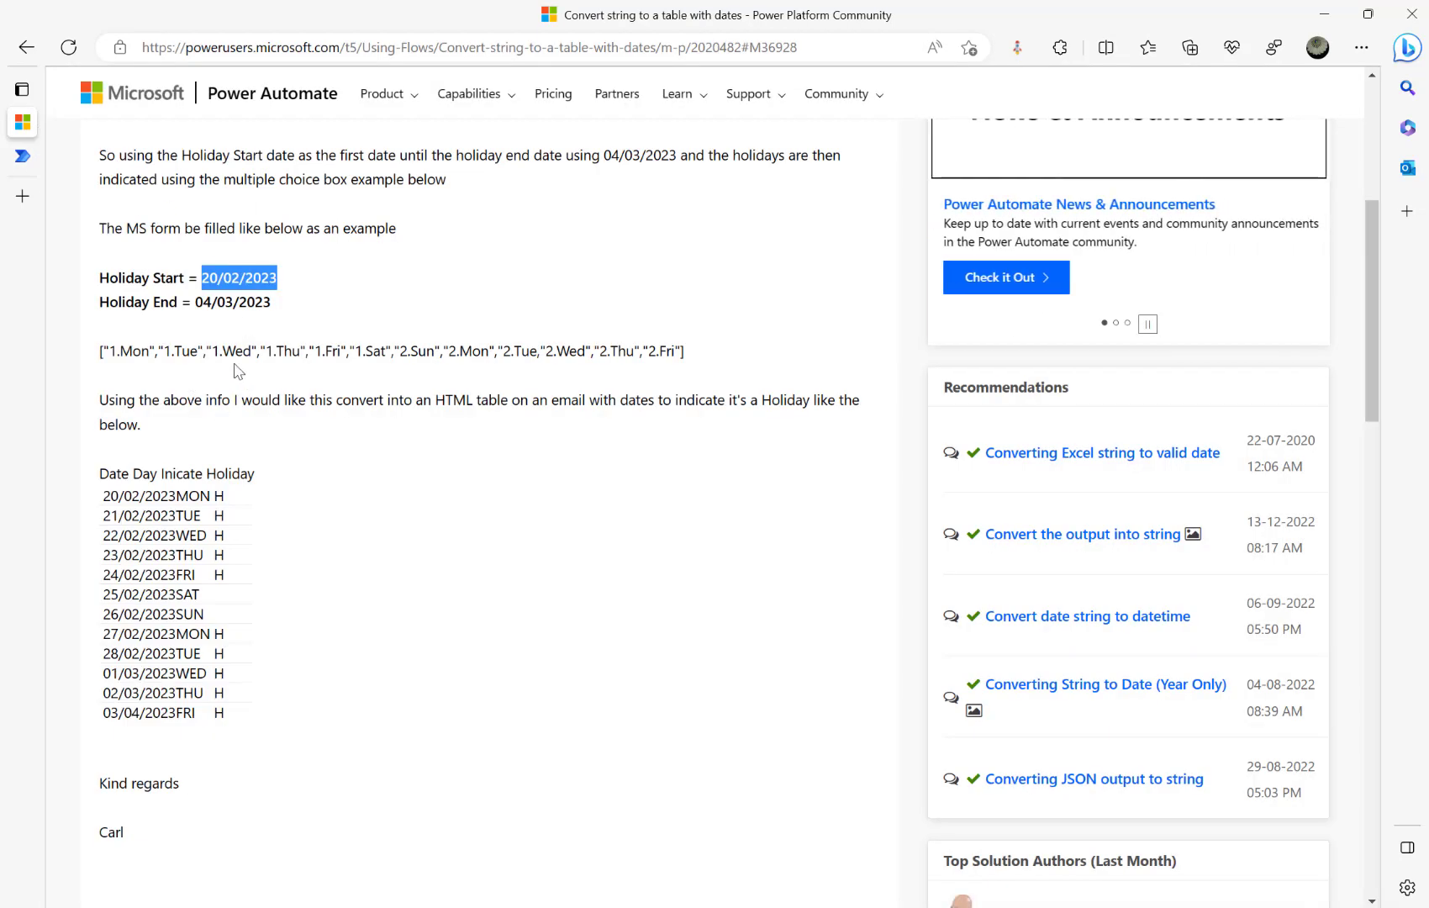
{"action": "left_click_drag", "start_coordinate": [192, 301], "coordinate": [307, 311]}
{"action": "key", "text": "ctrl+c"}
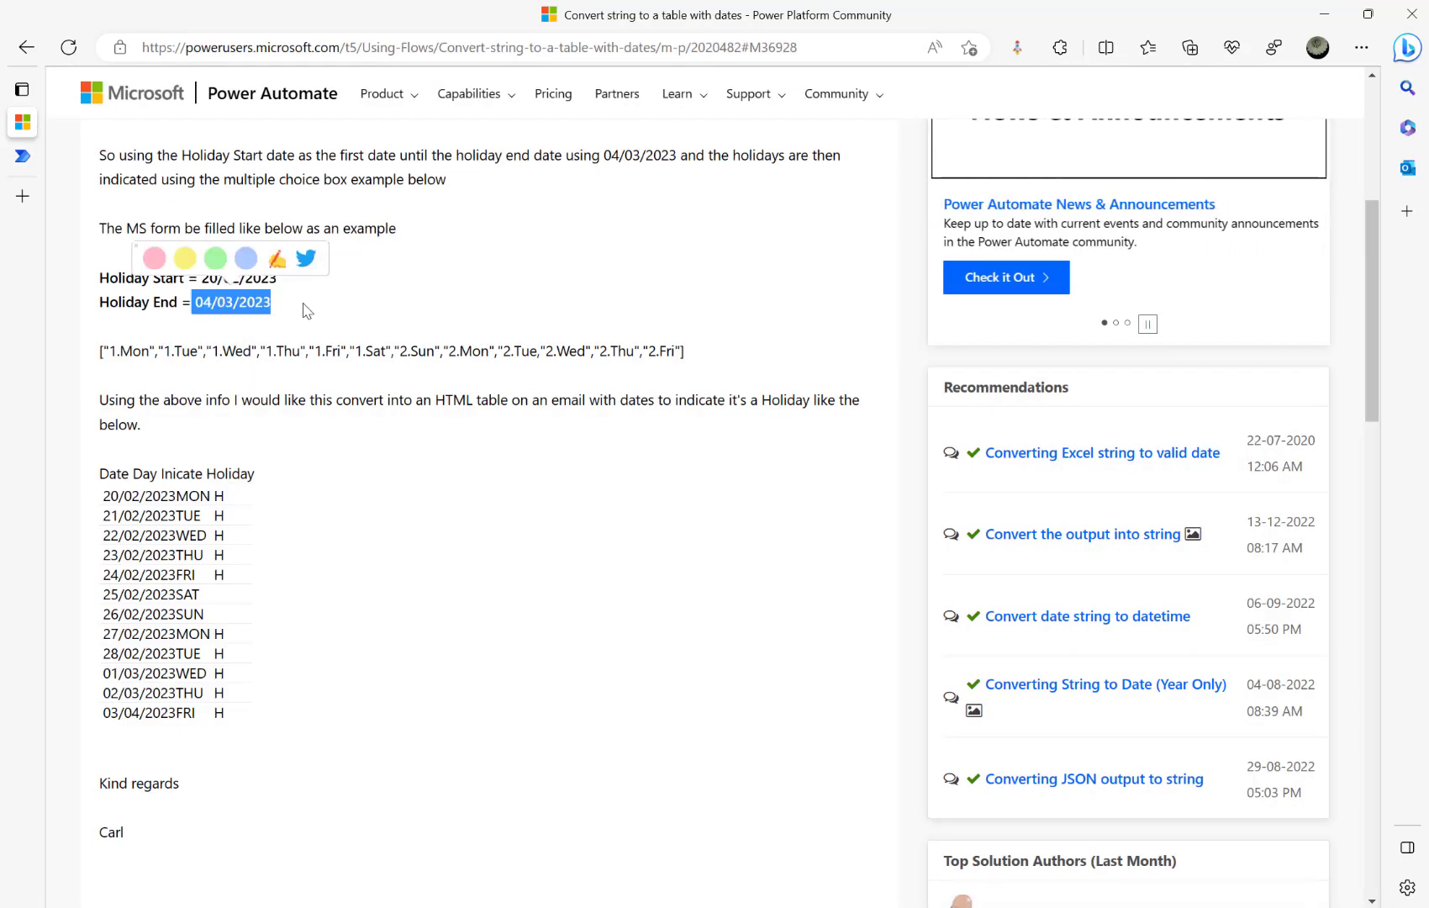
{"action": "left_click", "coordinate": [34, 151]}
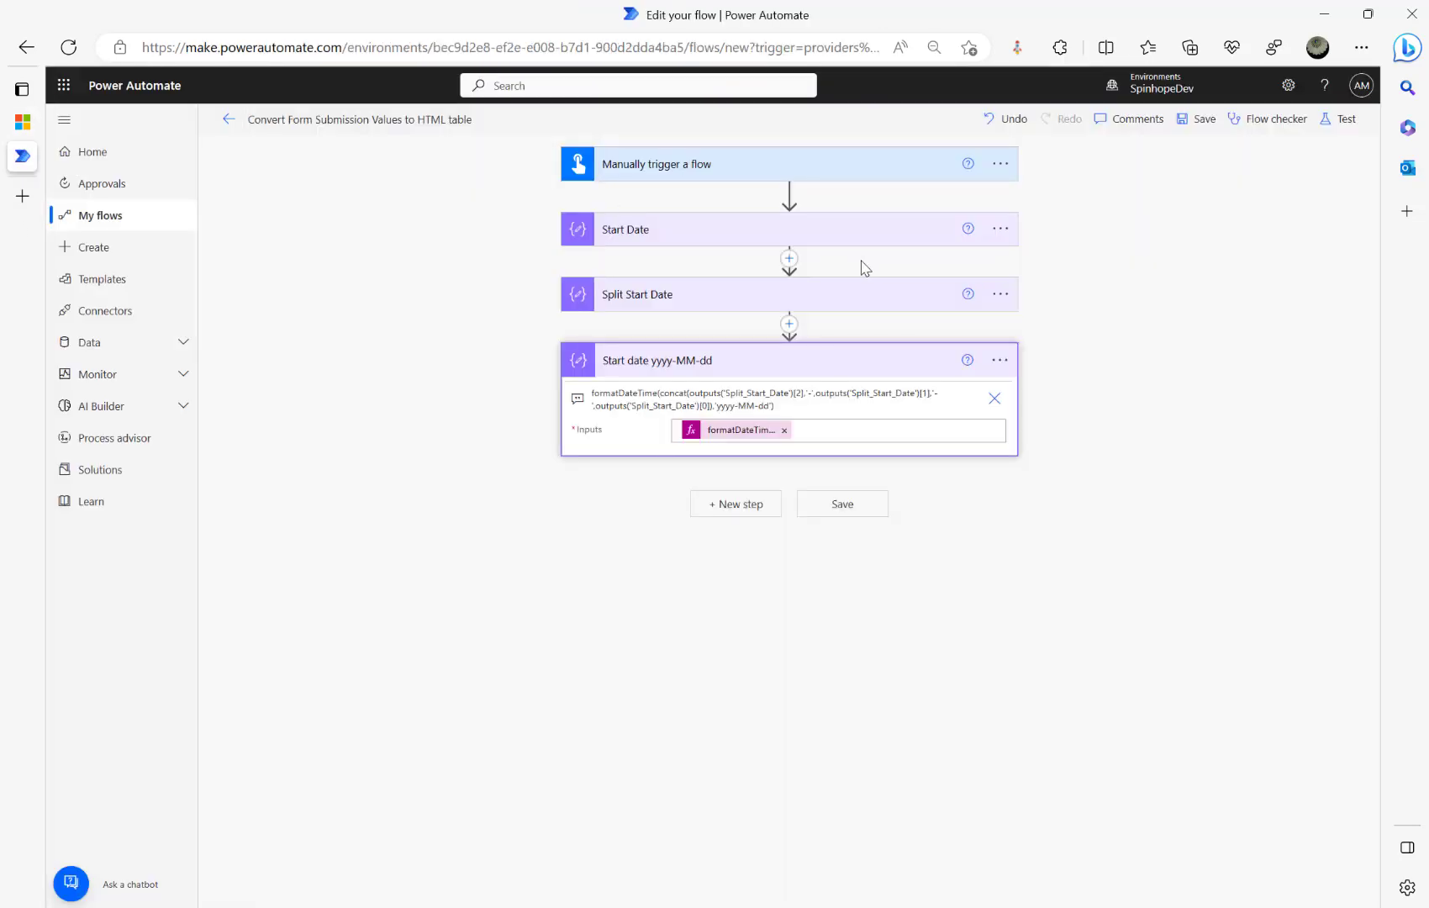
- Add a Compose action named "End Date" below Start date yyyy-MM-dd with the input 04/03/2023
{"action": "left_click", "coordinate": [737, 505]}
{"action": "type", "text": "compose"}
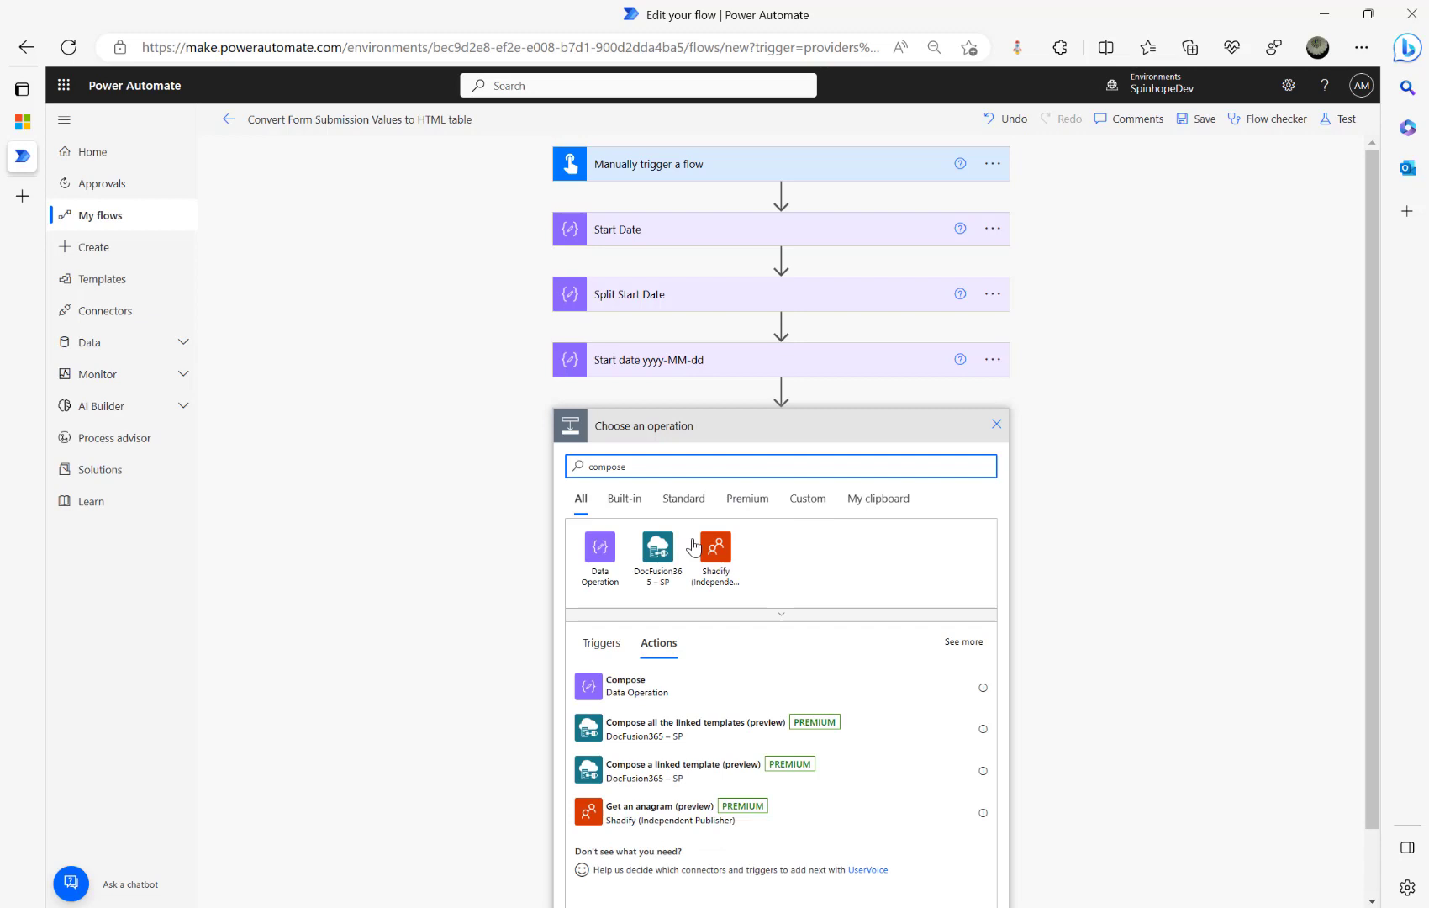
{"action": "left_click", "coordinate": [610, 682]}
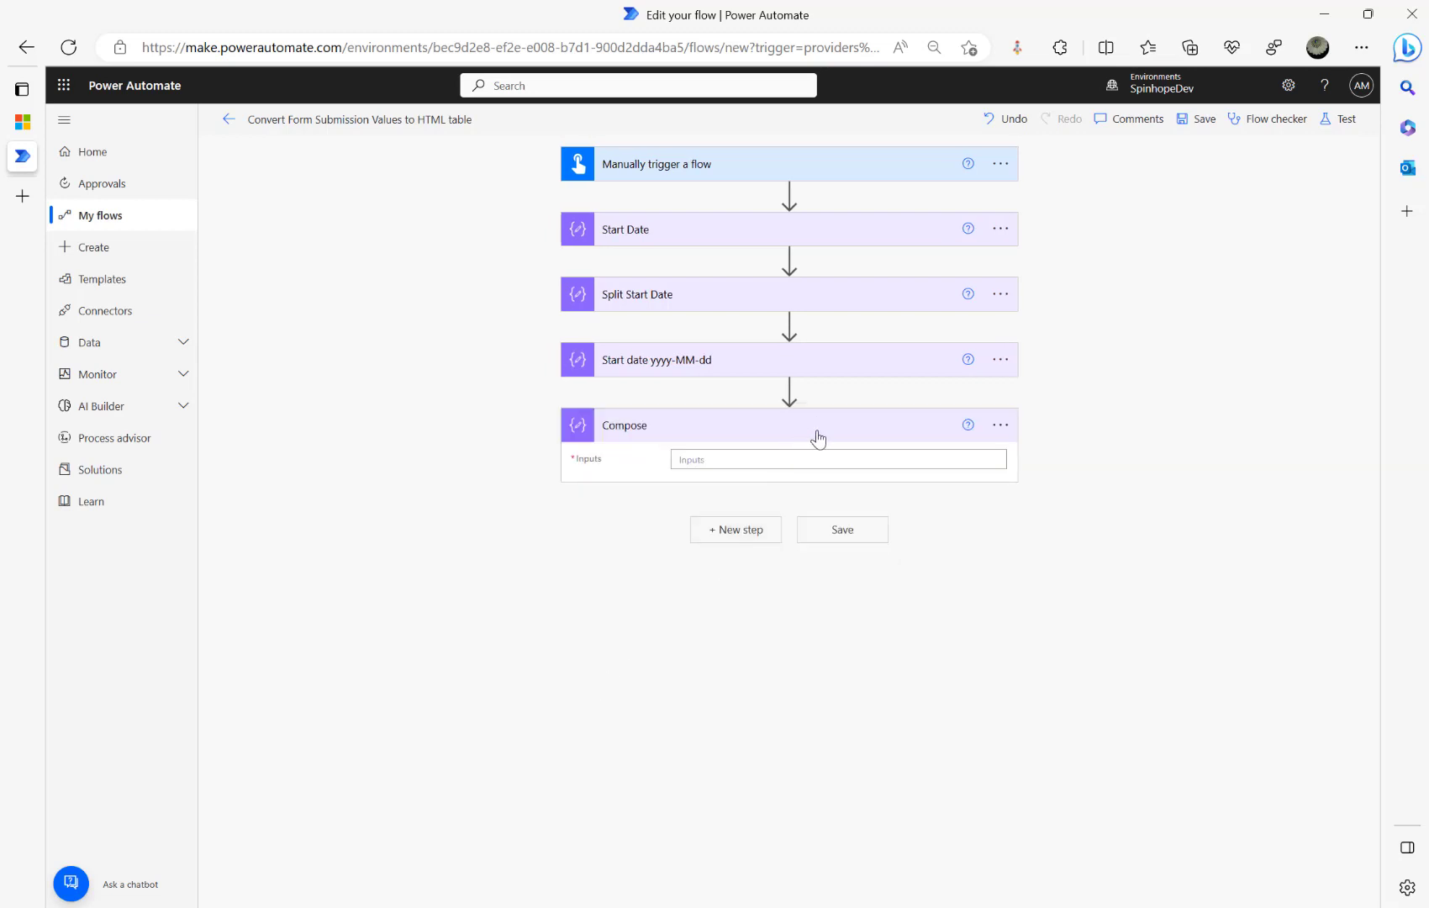
{"action": "left_click", "coordinate": [999, 425]}
{"action": "left_click", "coordinate": [1066, 478]}
{"action": "type", "text": "End Date"}
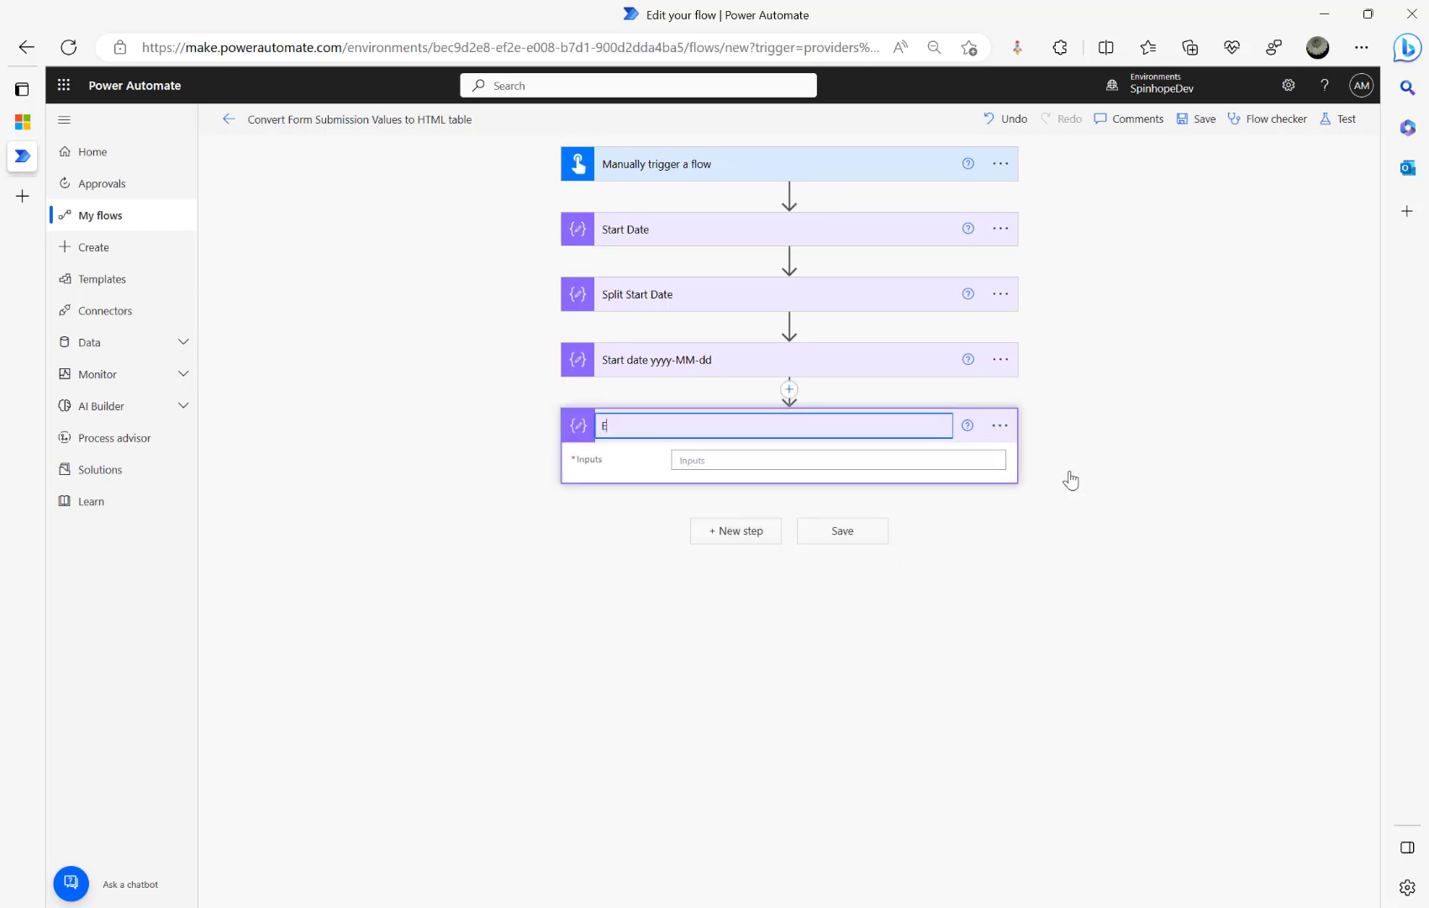
{"action": "left_click", "coordinate": [808, 465]}
{"action": "key", "text": "ctrl+v"}
{"action": "left_click", "coordinate": [542, 314]}
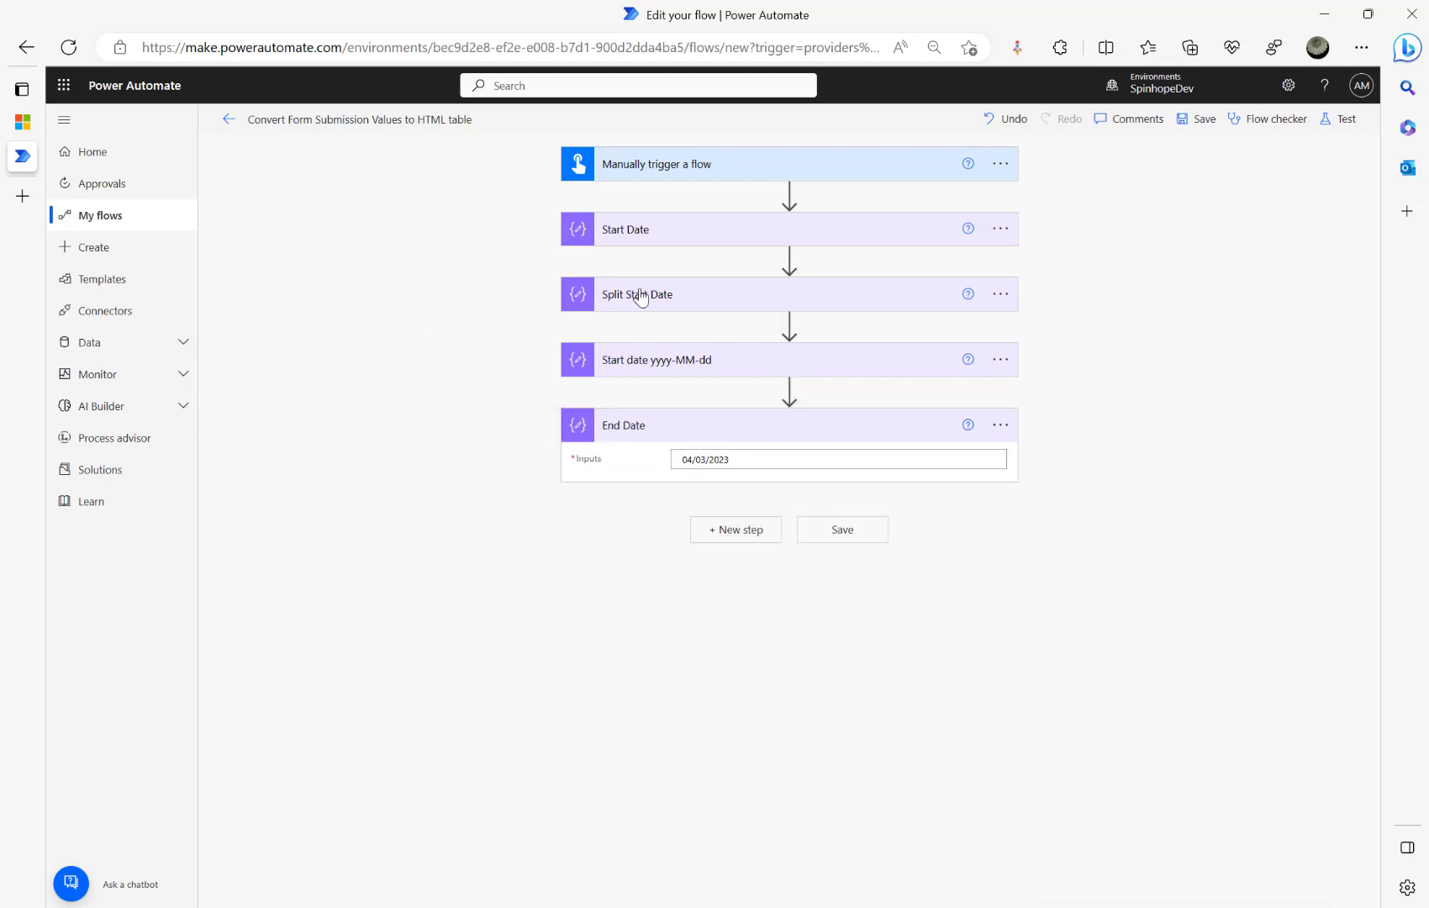
- Copy the Split Start Date expression split(outputs('Start_Date'),'/') and add it as a note on that action
{"action": "left_click", "coordinate": [639, 296]}
{"action": "left_click", "coordinate": [708, 330]}
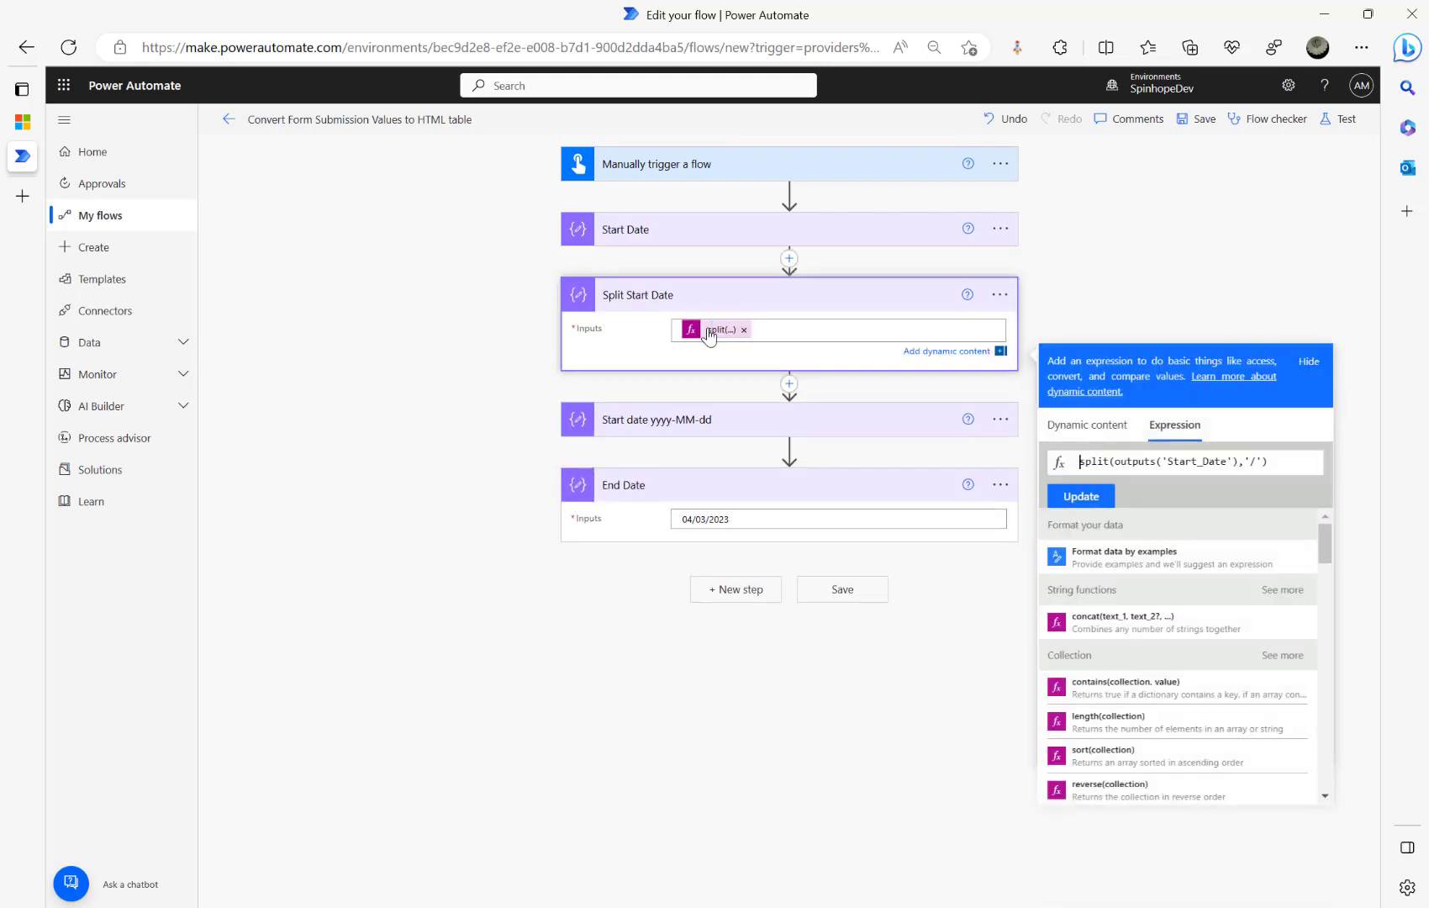
{"action": "key", "text": "ctrl+a"}
{"action": "key", "text": "ctrl+c"}
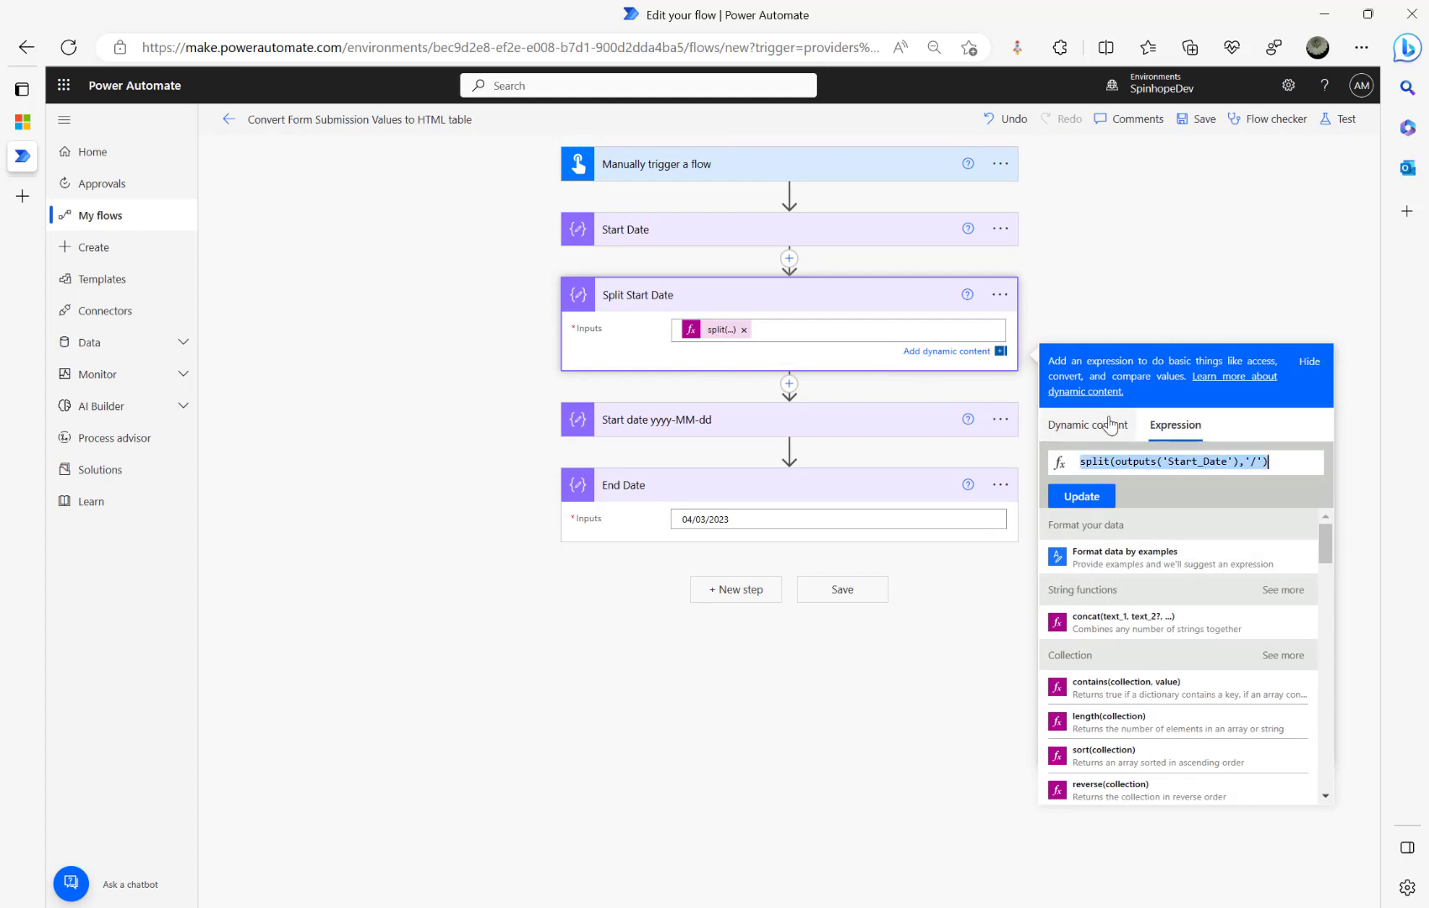
{"action": "left_click", "coordinate": [998, 301]}
{"action": "left_click", "coordinate": [1068, 372]}
{"action": "key", "text": "ctrl+v"}
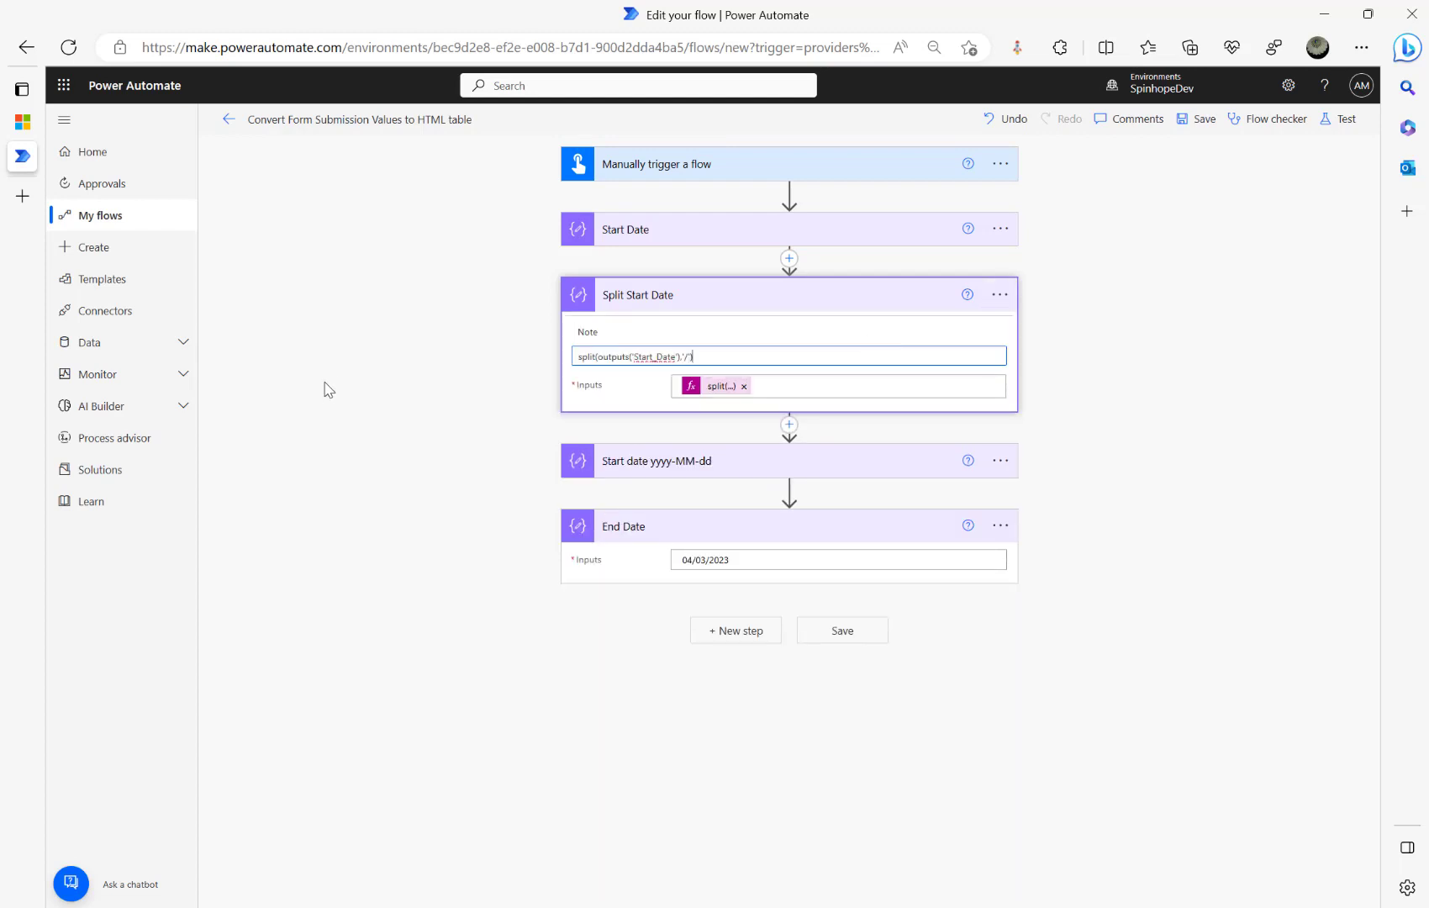
{"action": "left_click", "coordinate": [341, 395]}
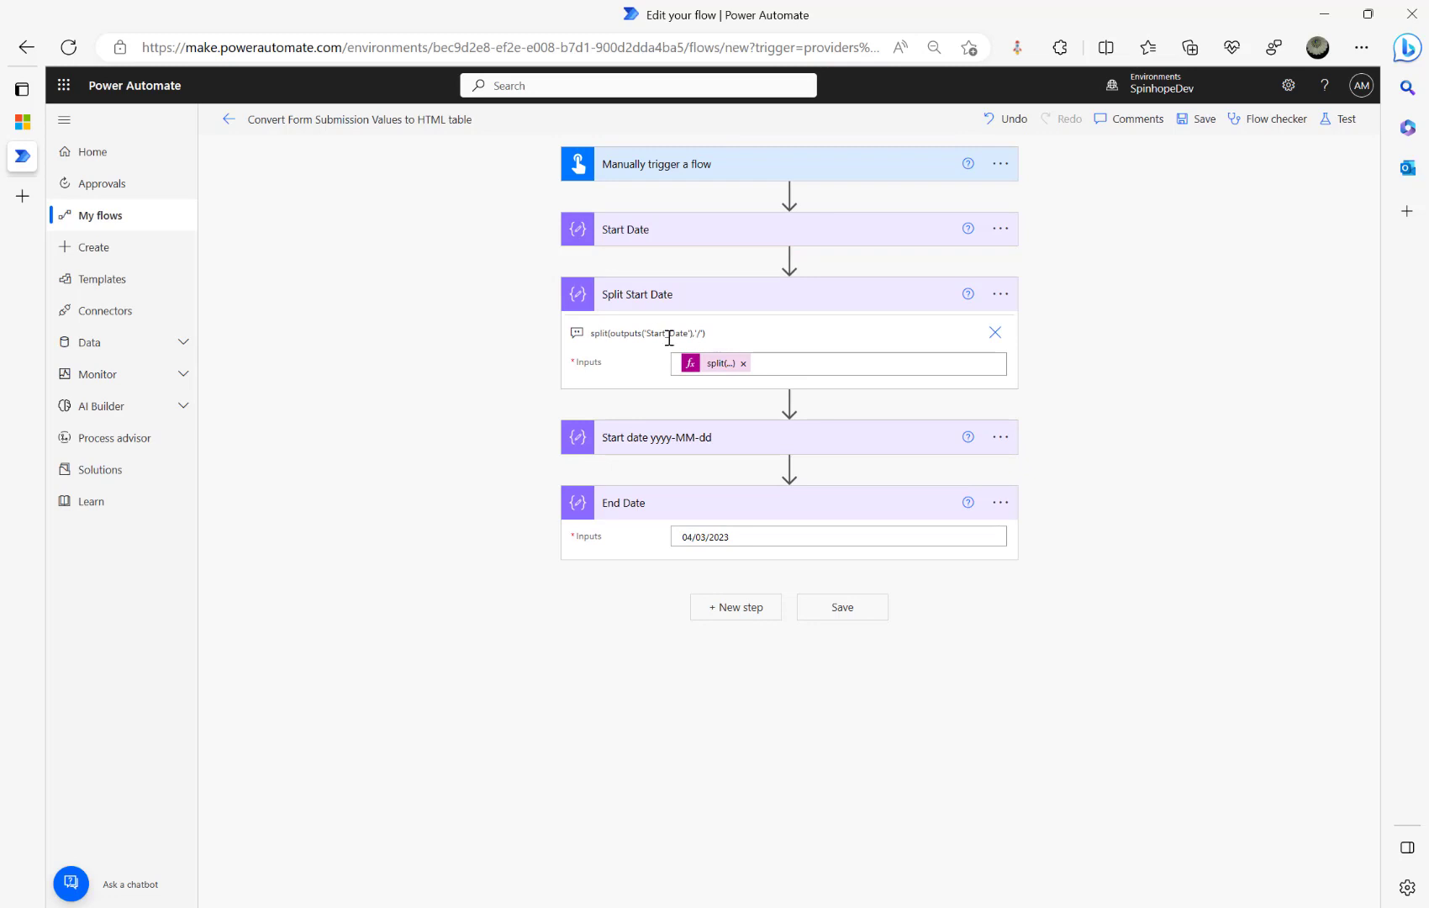
- Add a Compose action named "Split End Date" below End Date
{"action": "left_click", "coordinate": [725, 614]}
{"action": "type", "text": "compose"}
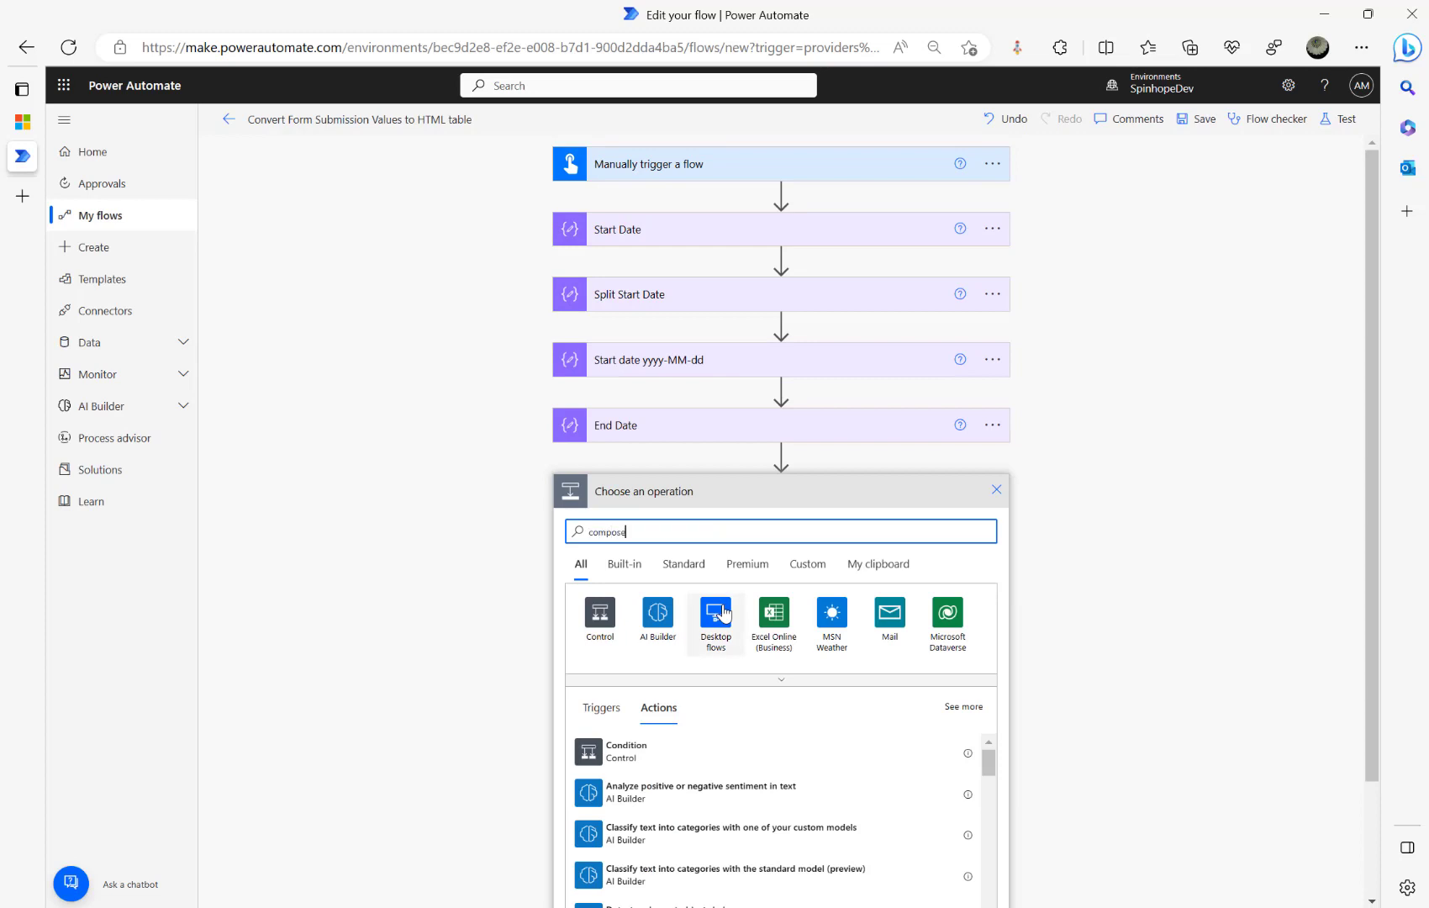
{"action": "left_click", "coordinate": [627, 756]}
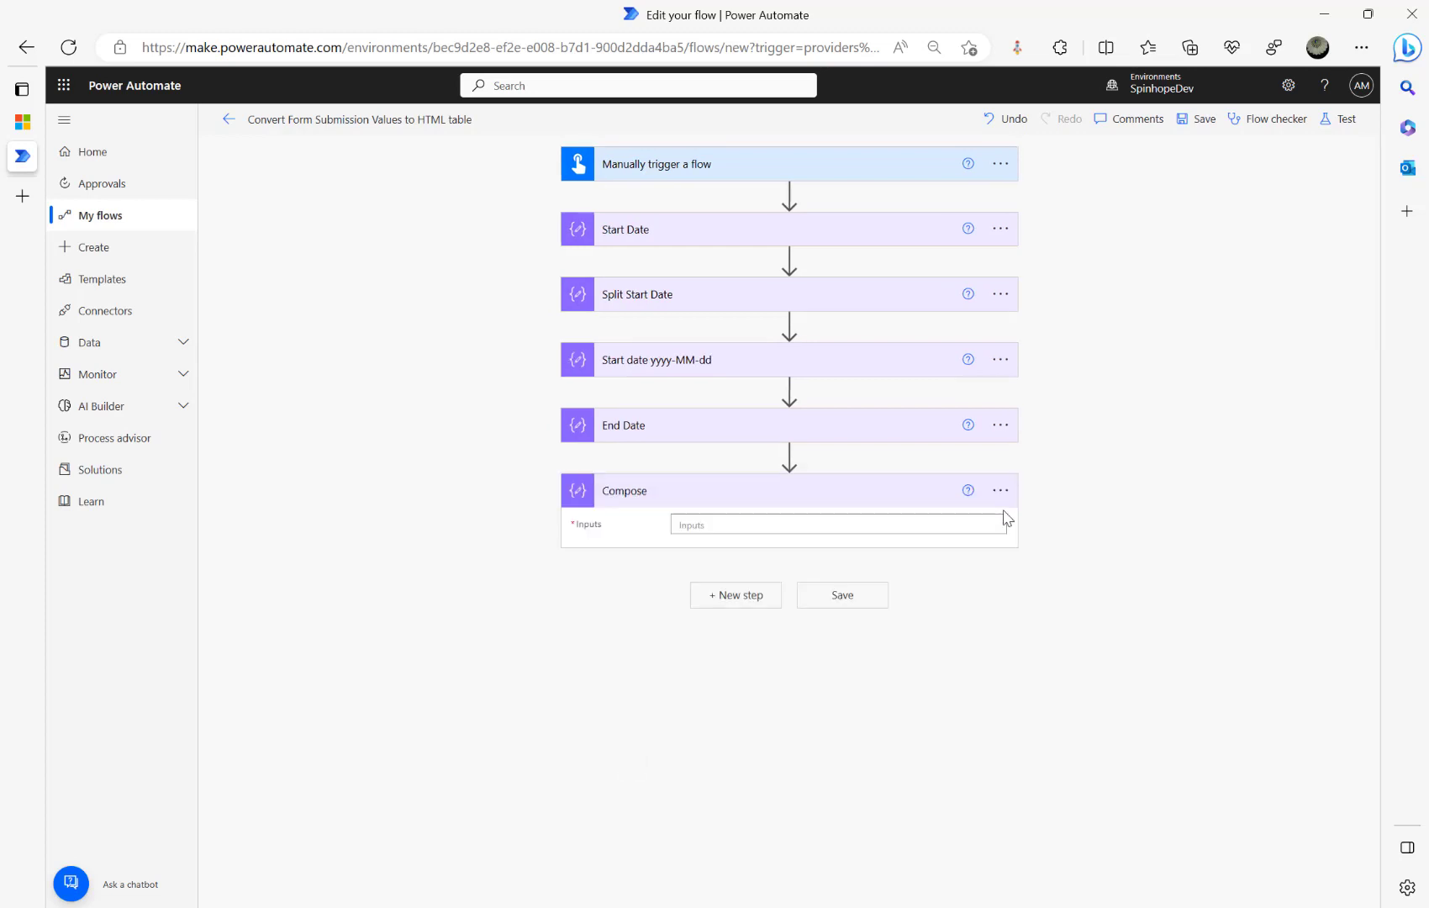
{"action": "left_click", "coordinate": [1001, 490]}
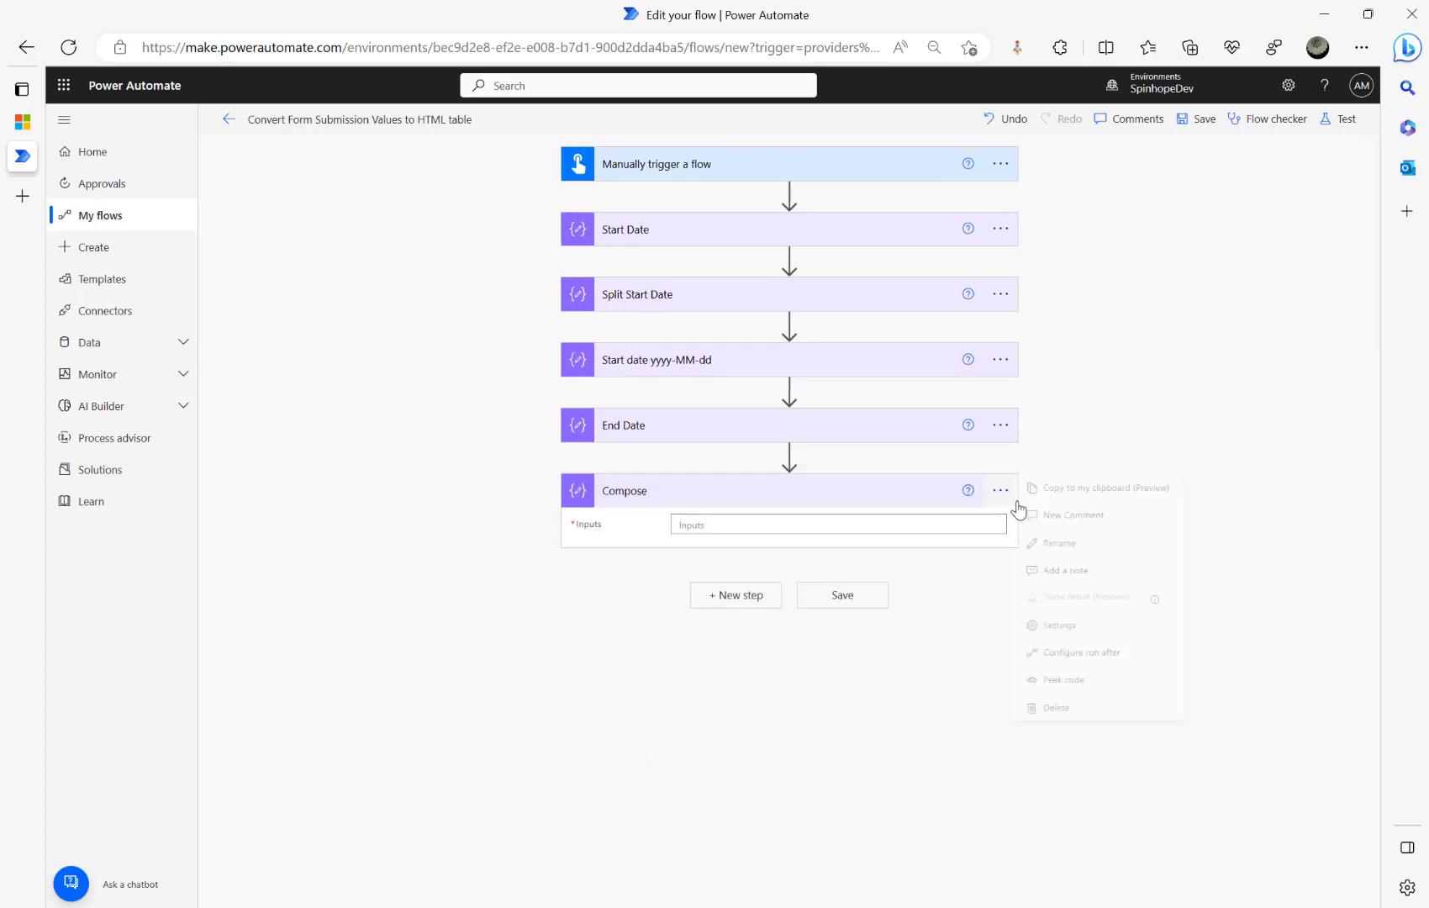
{"action": "left_click", "coordinate": [1061, 546]}
{"action": "type", "text": "Split End Date"}
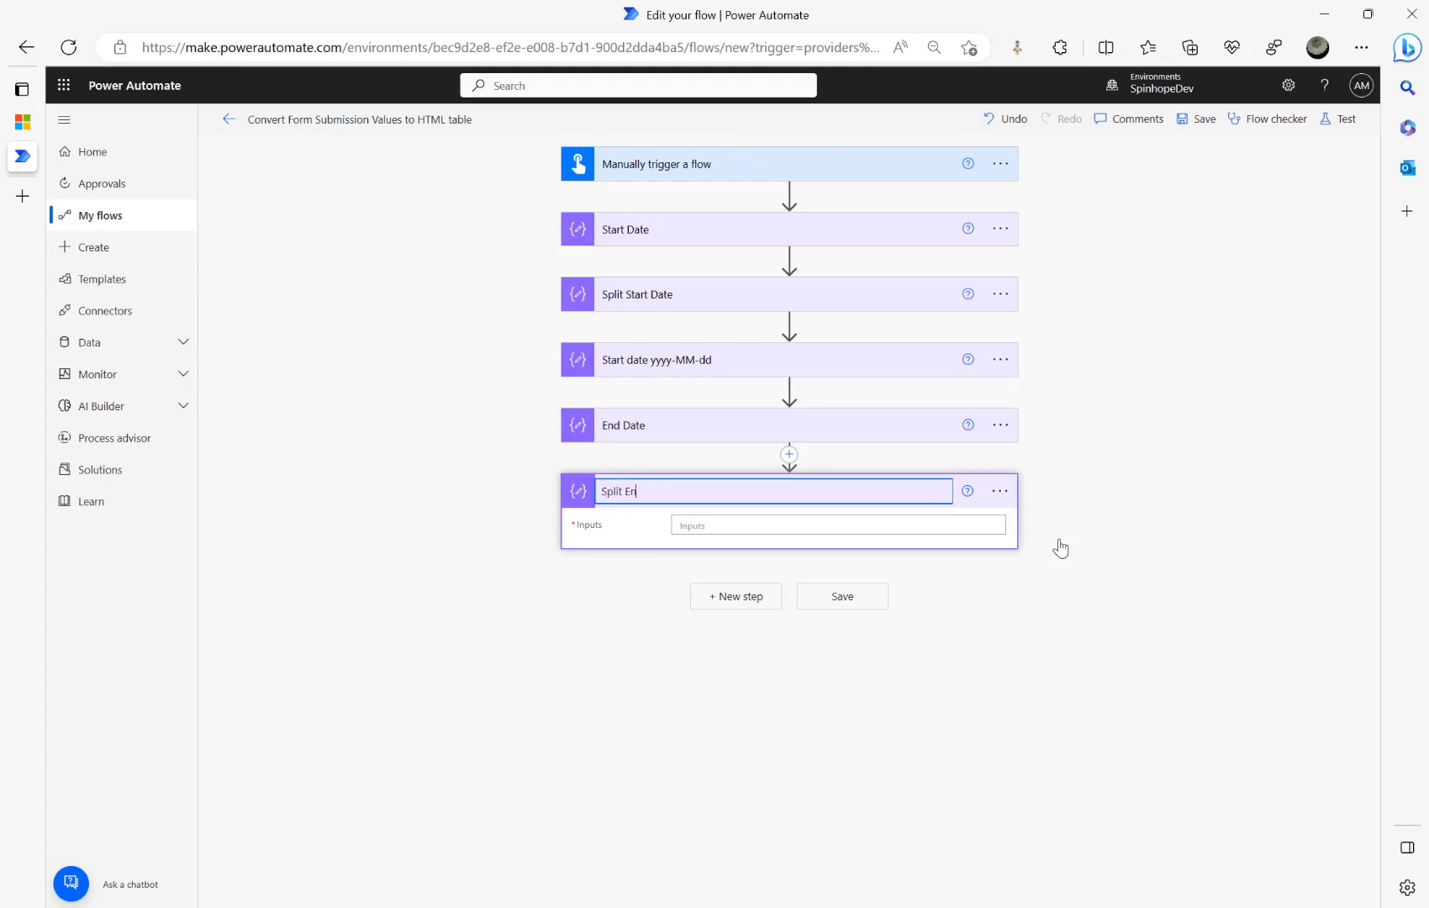
- Set the Split End Date input to the expression split(outputs('End_Date'),'/'), adapting the copied start date expression
{"action": "left_click", "coordinate": [822, 523]}
{"action": "left_click", "coordinate": [1167, 617]}
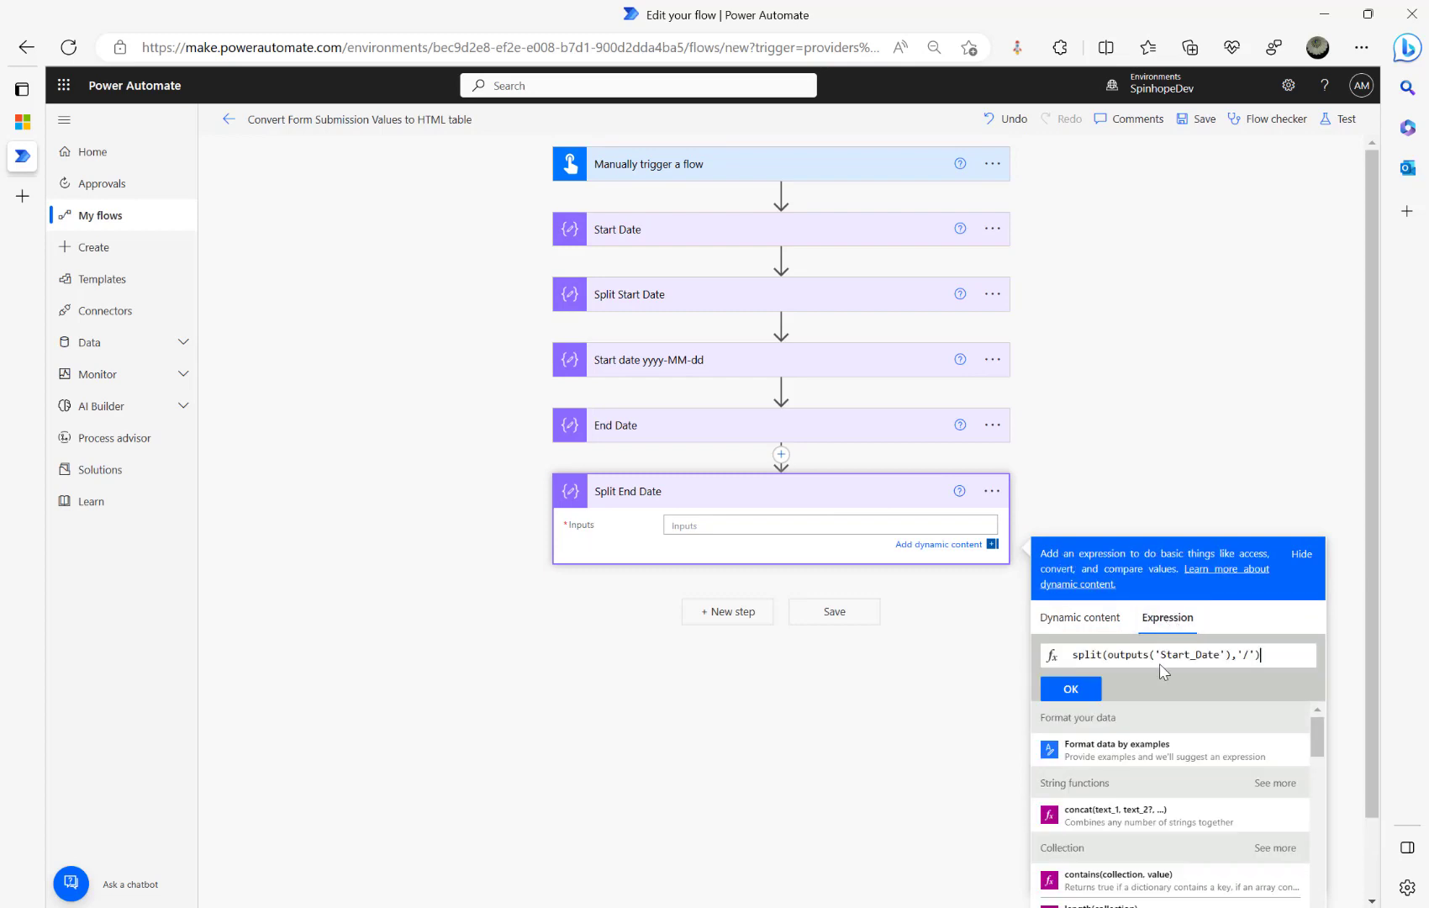
{"action": "left_click_drag", "start_coordinate": [1195, 654], "coordinate": [1217, 653]}
{"action": "key", "text": "BackSpace"}
{"action": "key", "text": "BackSpace"}
{"action": "key", "text": "BackSpace"}
{"action": "key", "text": "BackSpace"}
{"action": "key", "text": "BackSpace"}
{"action": "type", "text": "End"}
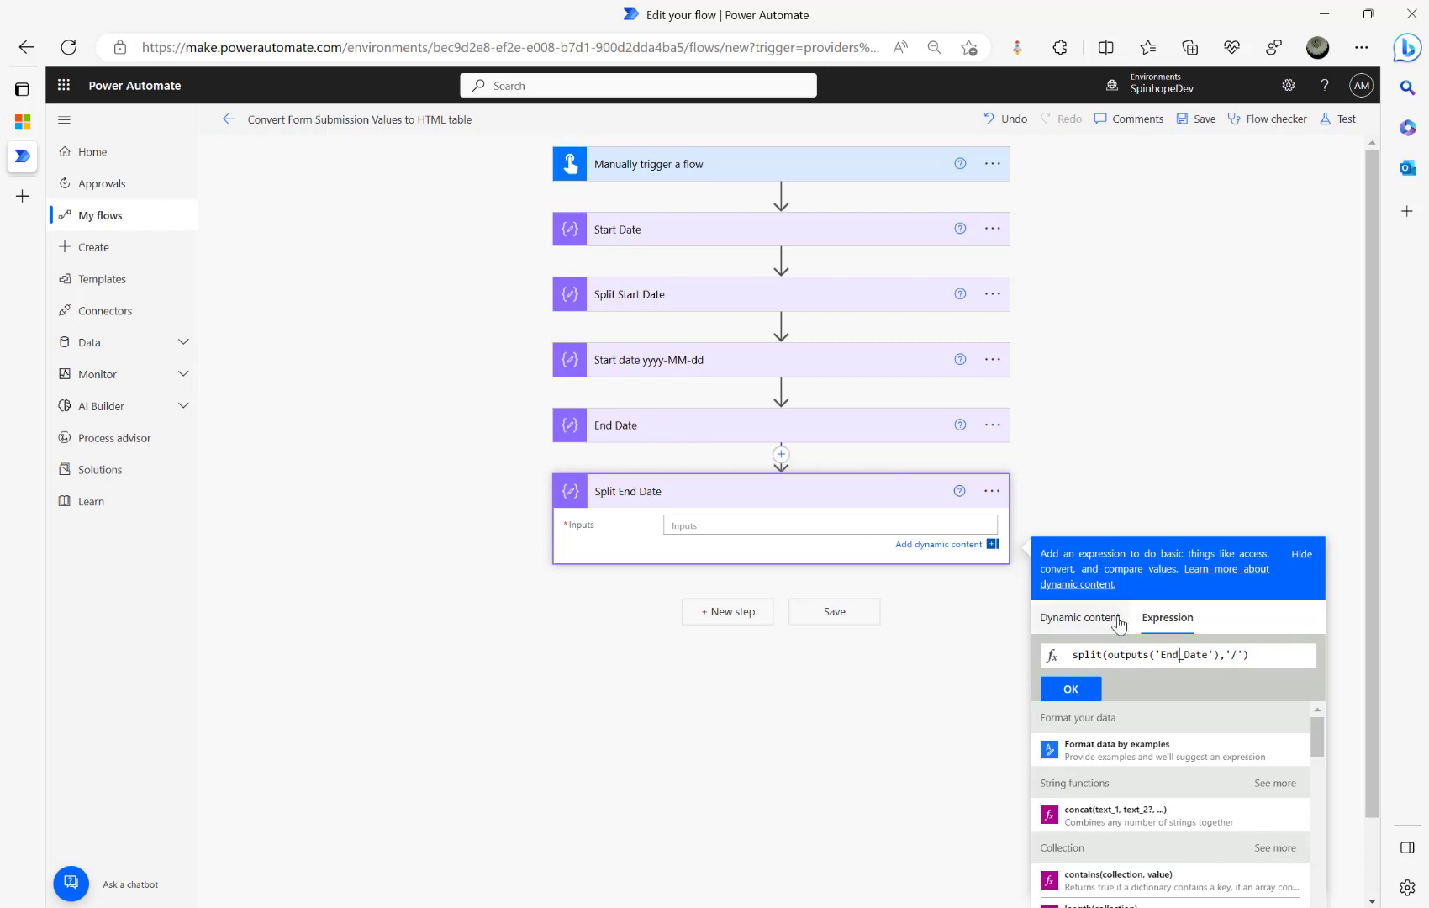
{"action": "left_click", "coordinate": [1067, 691]}
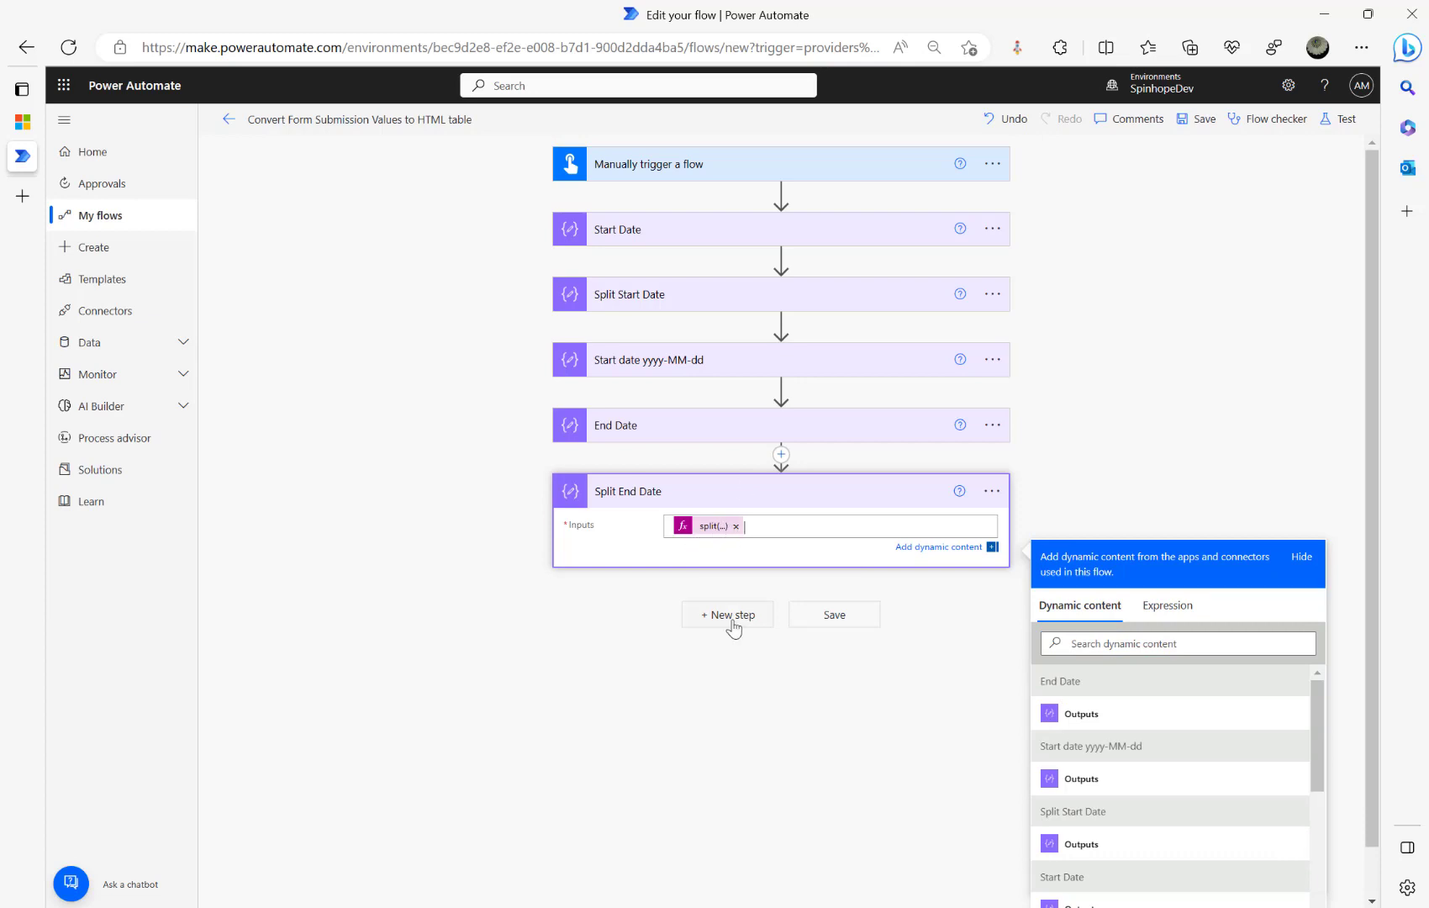
- Duplicate the Start date yyyy-MM-dd action and place the copy below Split End Date
{"action": "left_click", "coordinate": [995, 361]}
{"action": "left_click", "coordinate": [1020, 369]}
{"action": "left_click", "coordinate": [999, 360]}
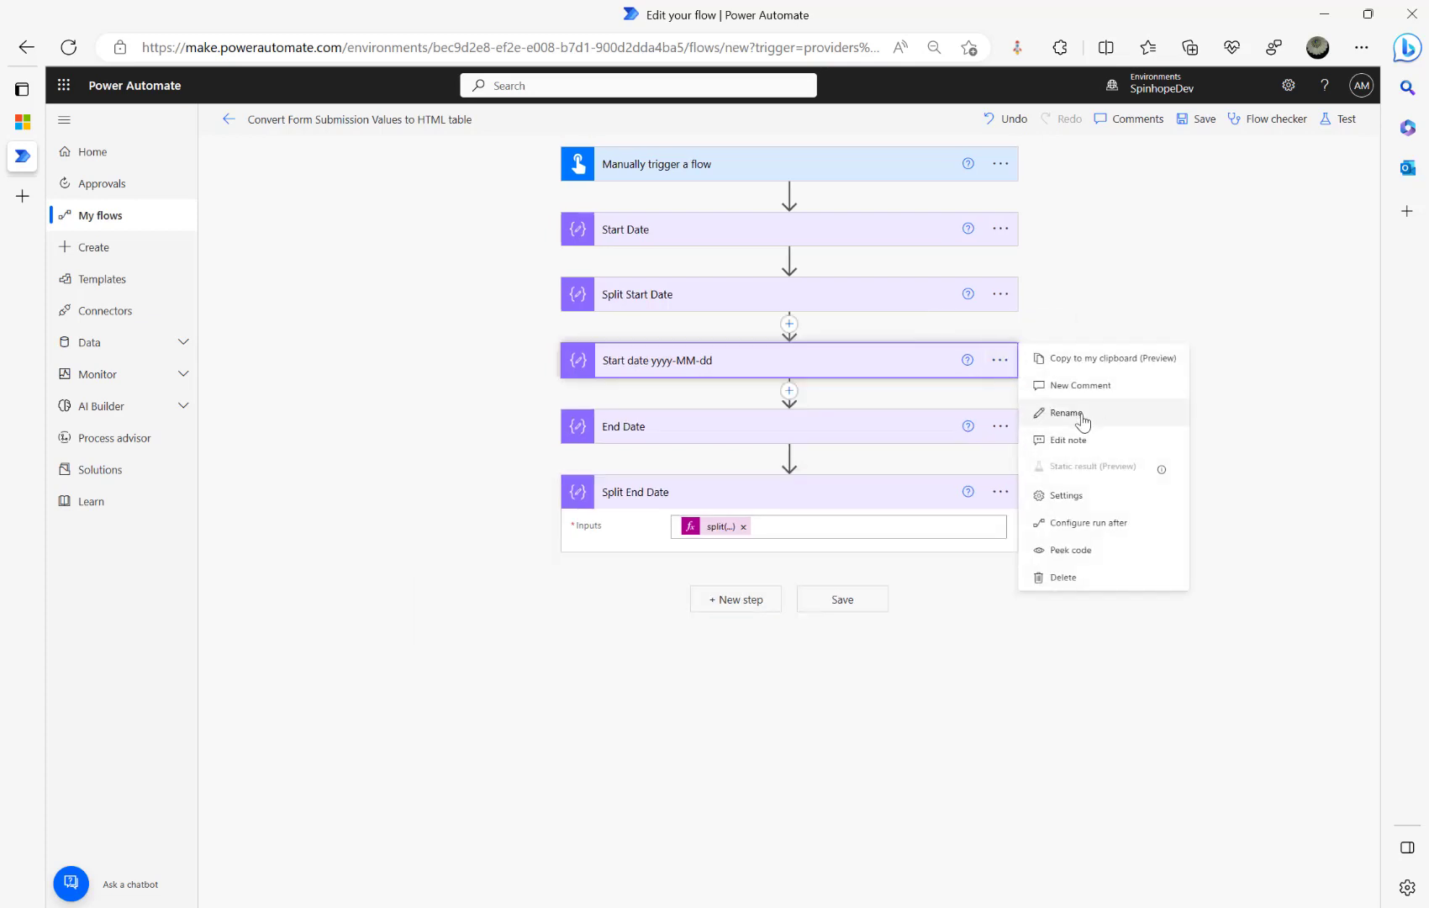
{"action": "left_click", "coordinate": [1095, 363]}
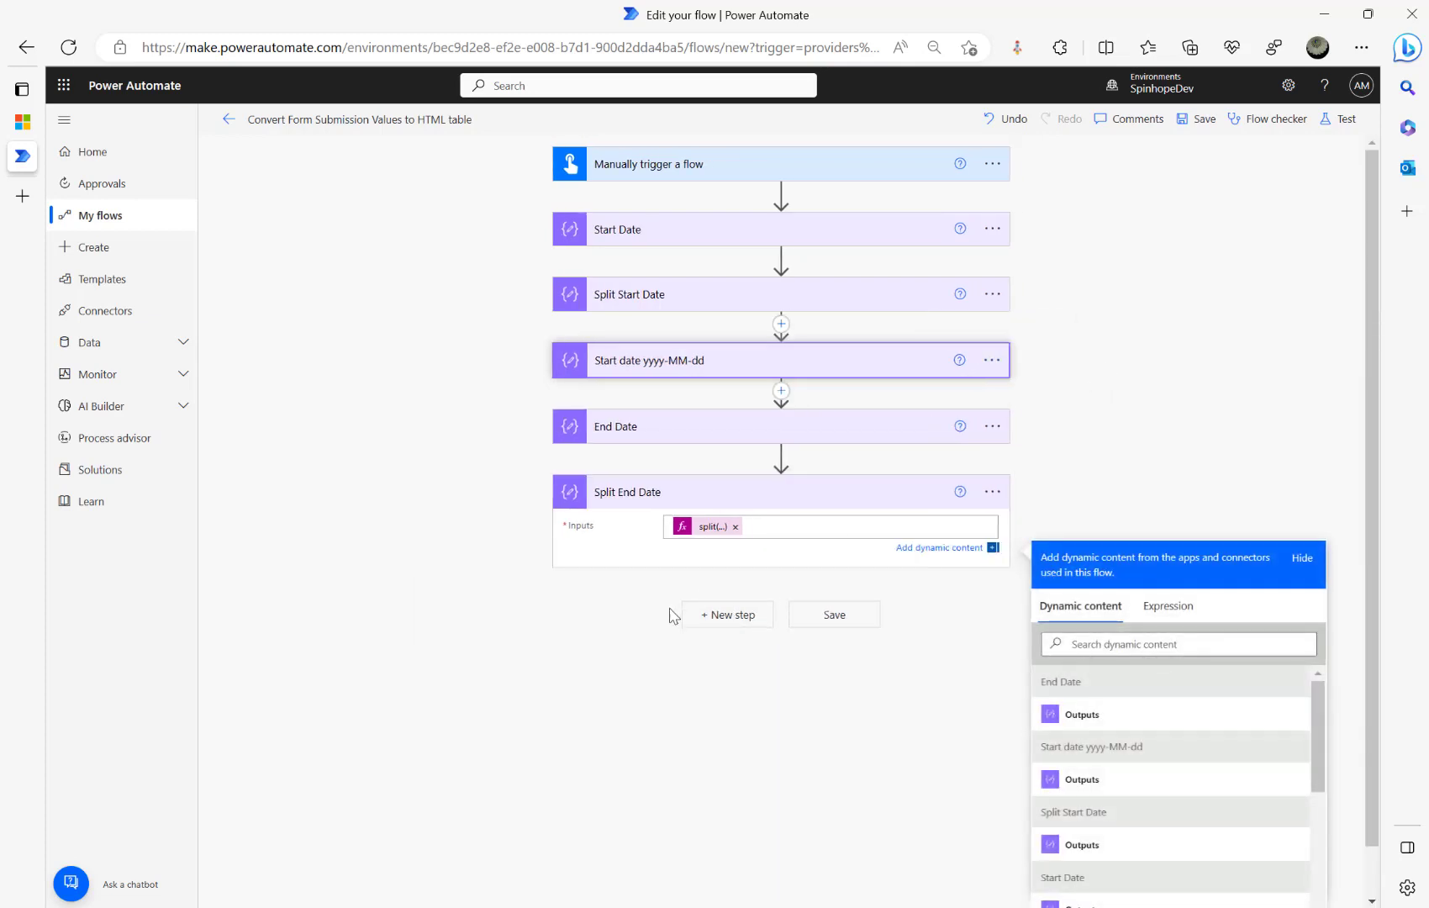
{"action": "left_click", "coordinate": [720, 617]}
{"action": "left_click", "coordinate": [876, 633]}
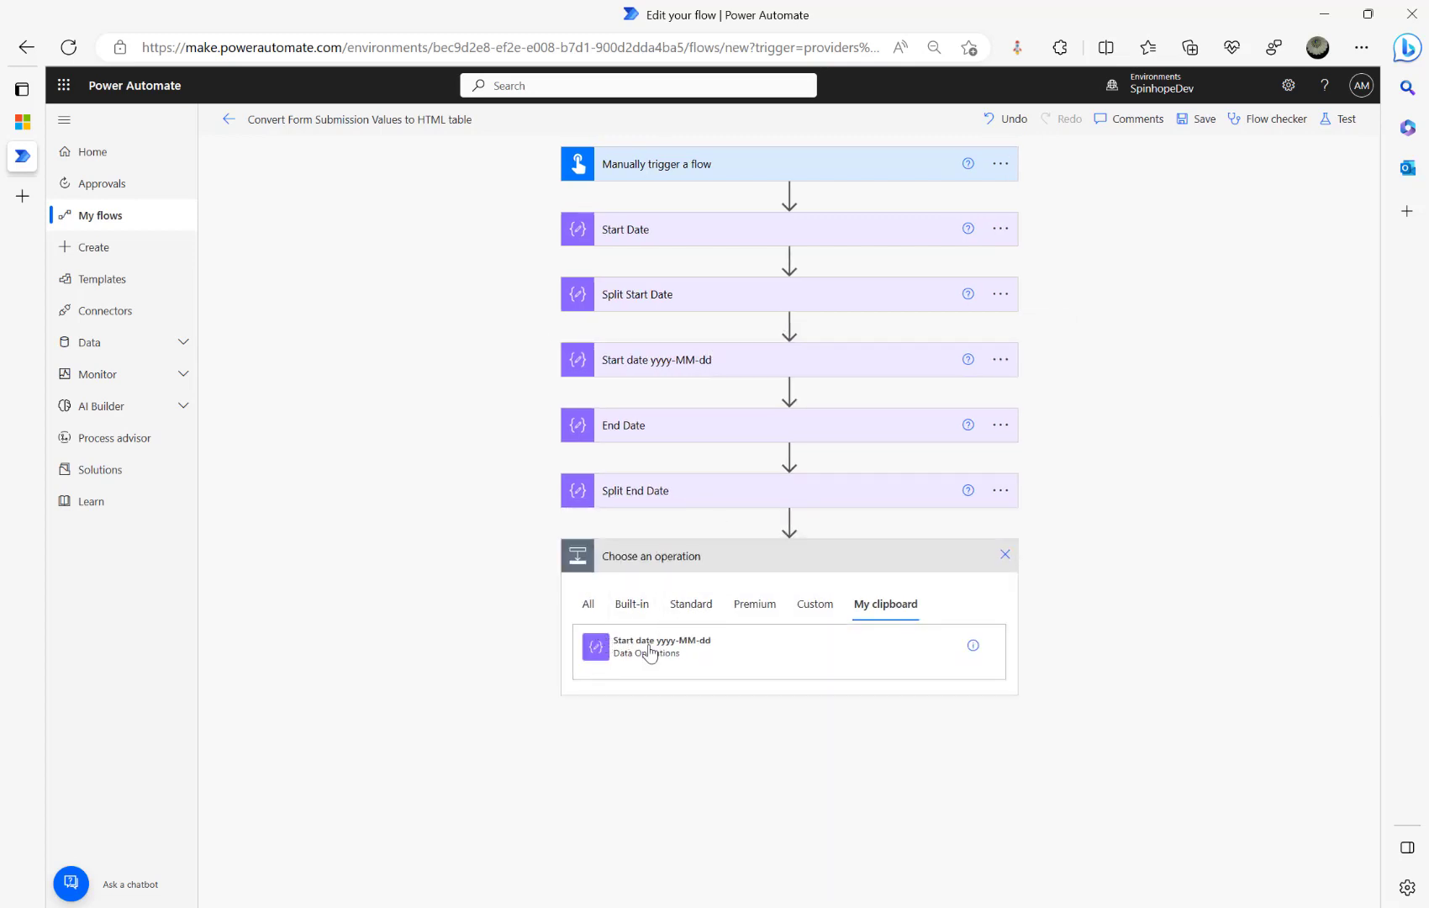
{"action": "left_click", "coordinate": [623, 657]}
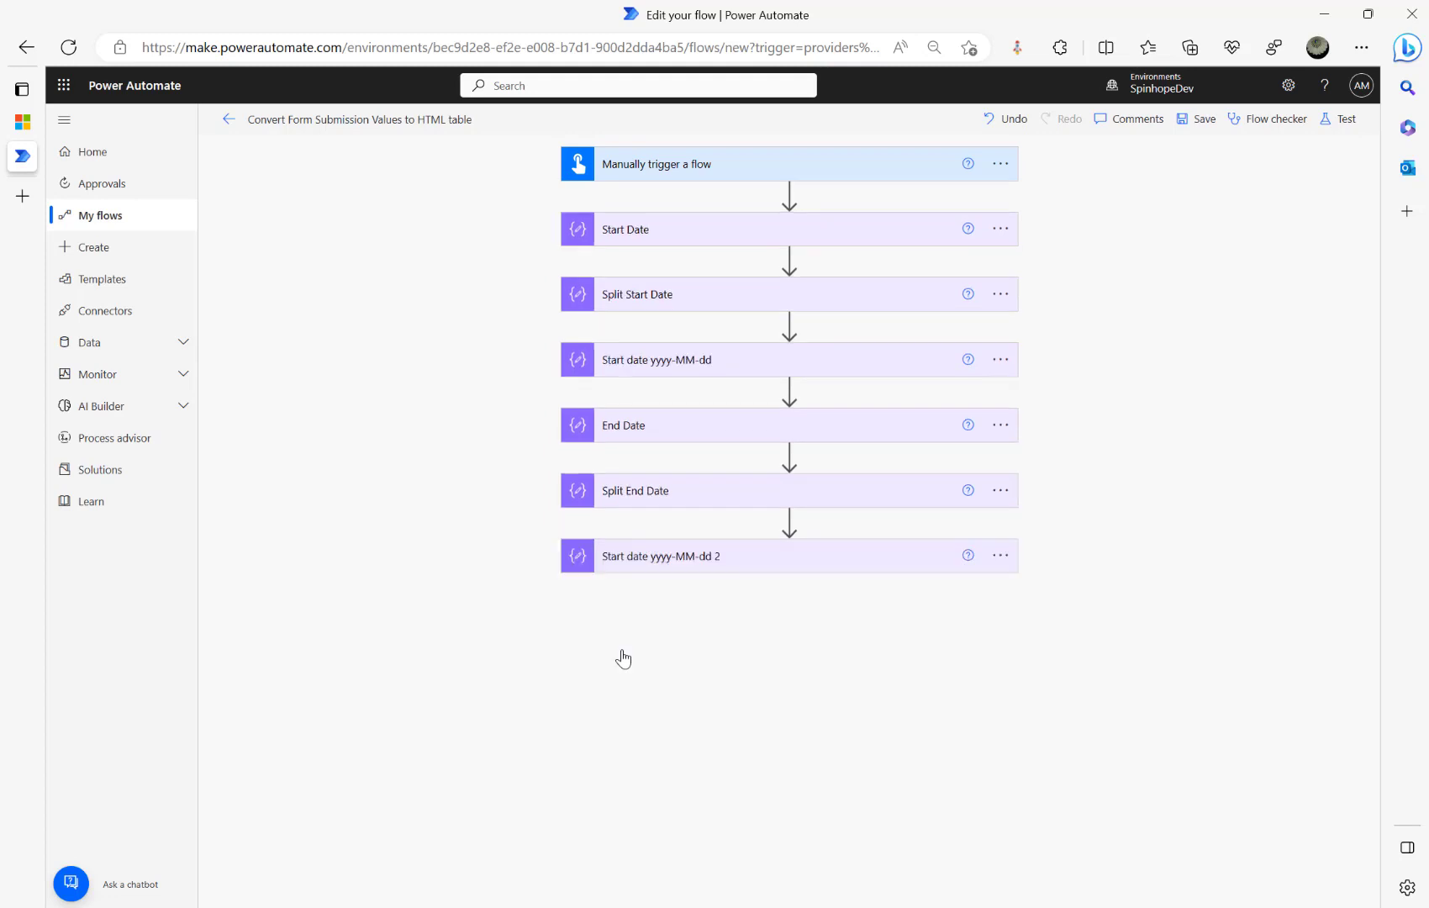
- Rename the duplicated date-formatting action at the end of the flow as "End date yyyy-MM-dd 2"
{"action": "left_click", "coordinate": [688, 558]}
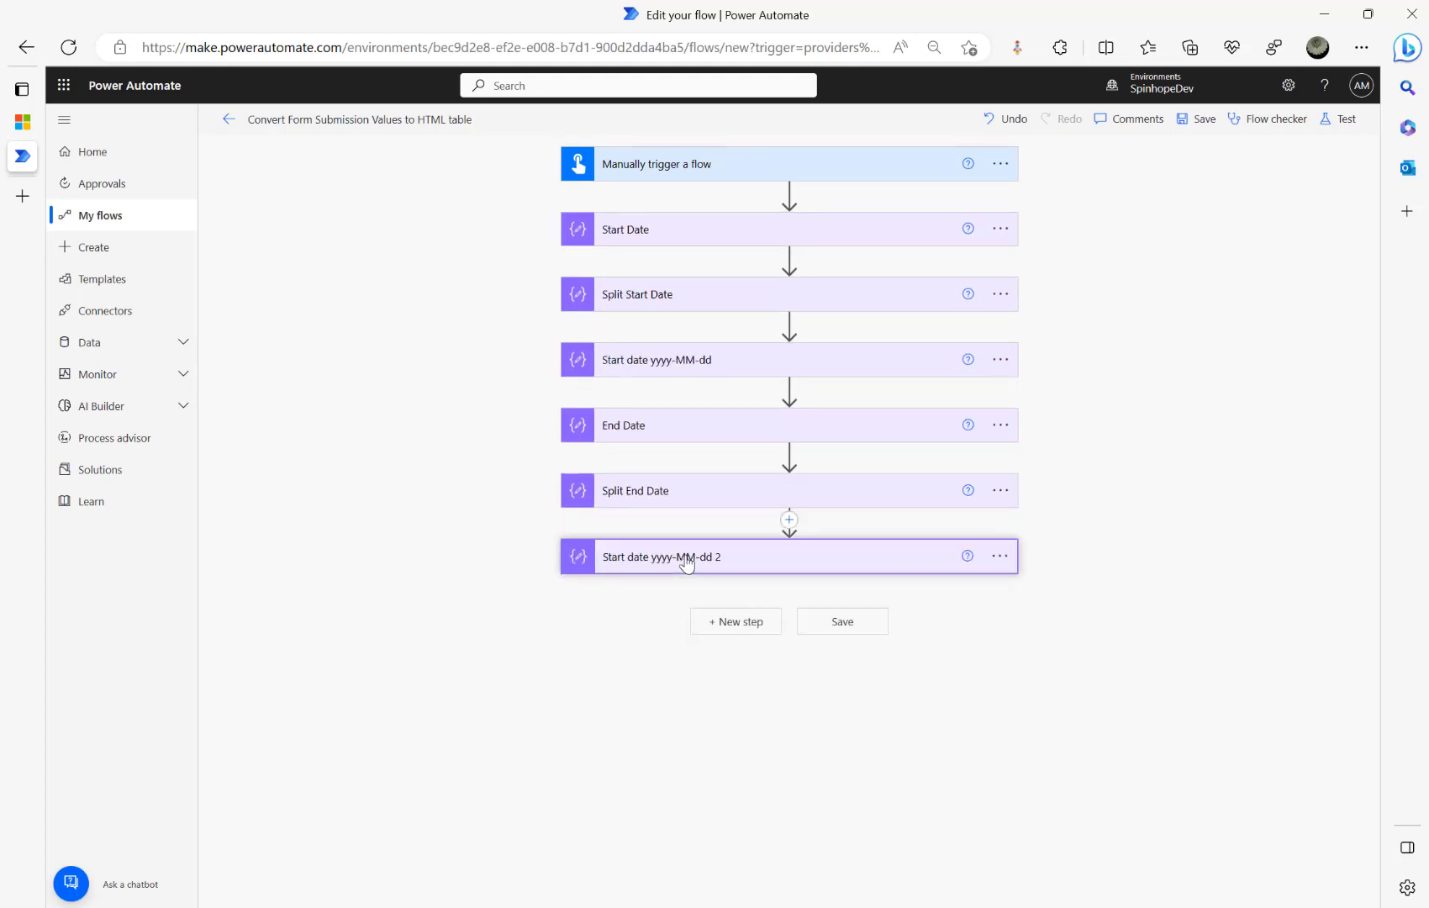
{"action": "left_click", "coordinate": [1000, 556]}
{"action": "left_click", "coordinate": [1061, 611]}
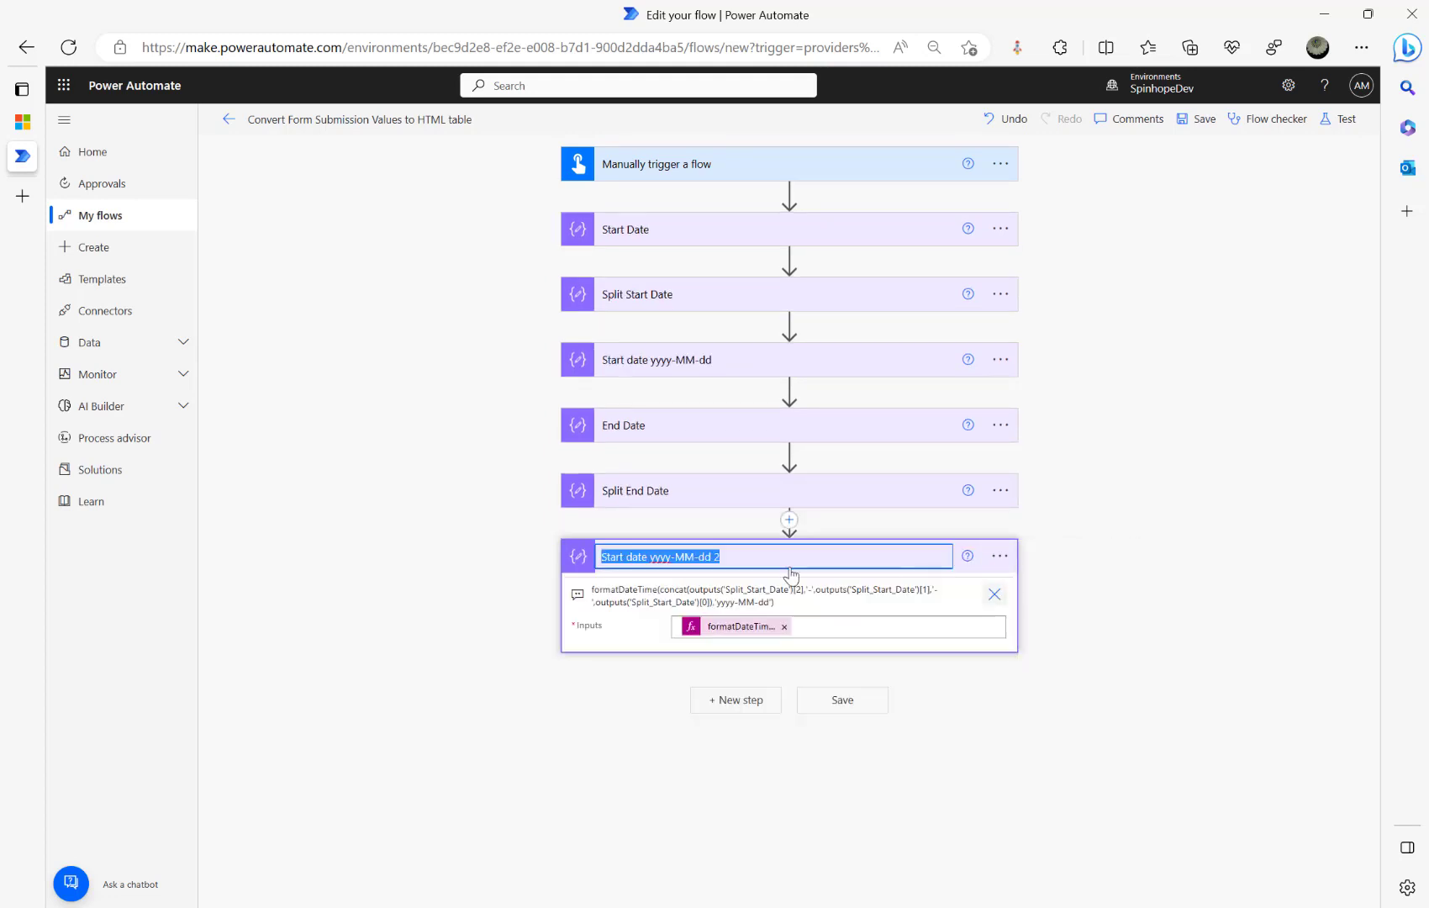
{"action": "left_click", "coordinate": [627, 557]}
{"action": "key", "text": "BackSpace"}
{"action": "key", "text": "BackSpace"}
{"action": "key", "text": "BackSpace"}
{"action": "key", "text": "BackSpace"}
{"action": "key", "text": "BackSpace"}
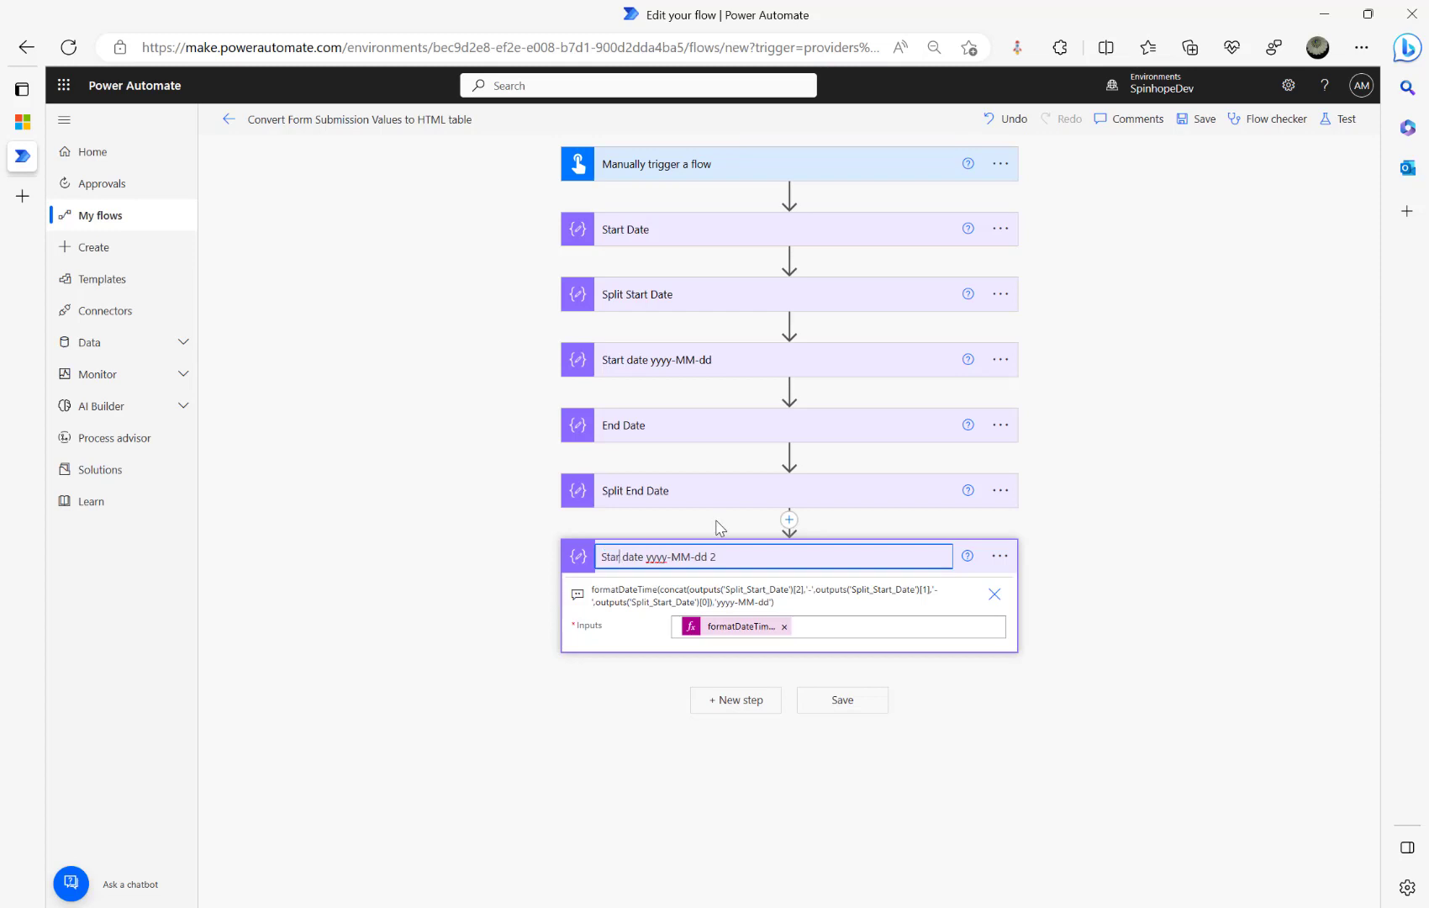
{"action": "type", "text": "End"}
{"action": "left_click", "coordinate": [432, 558]}
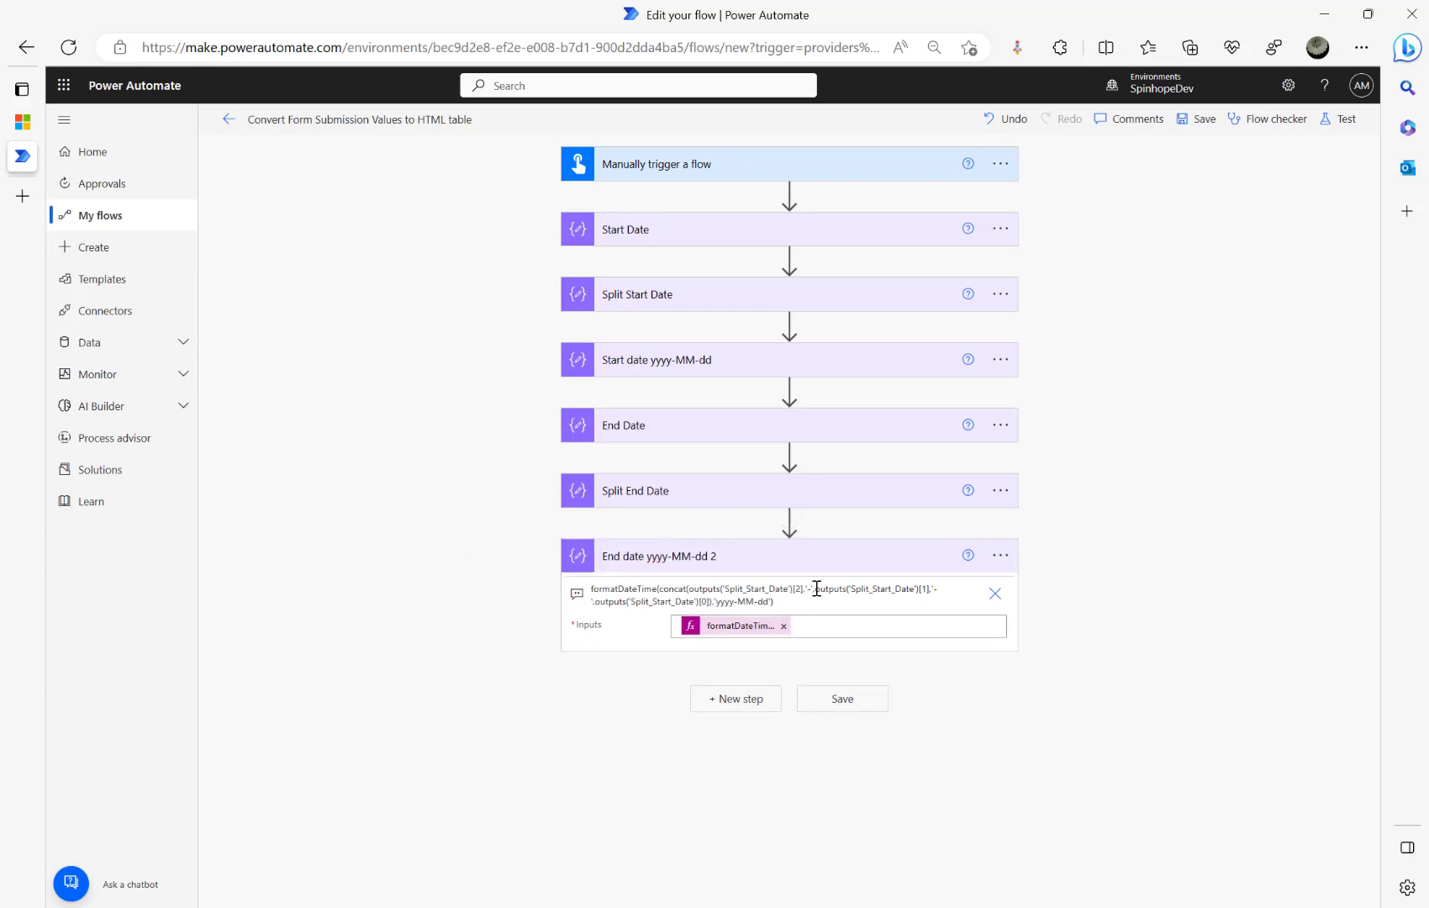
- Cut the formatDateTime expression from End date yyyy-MM-dd 2, clear that action's input, and paste the expression into a new Notepad document
{"action": "left_click", "coordinate": [994, 593]}
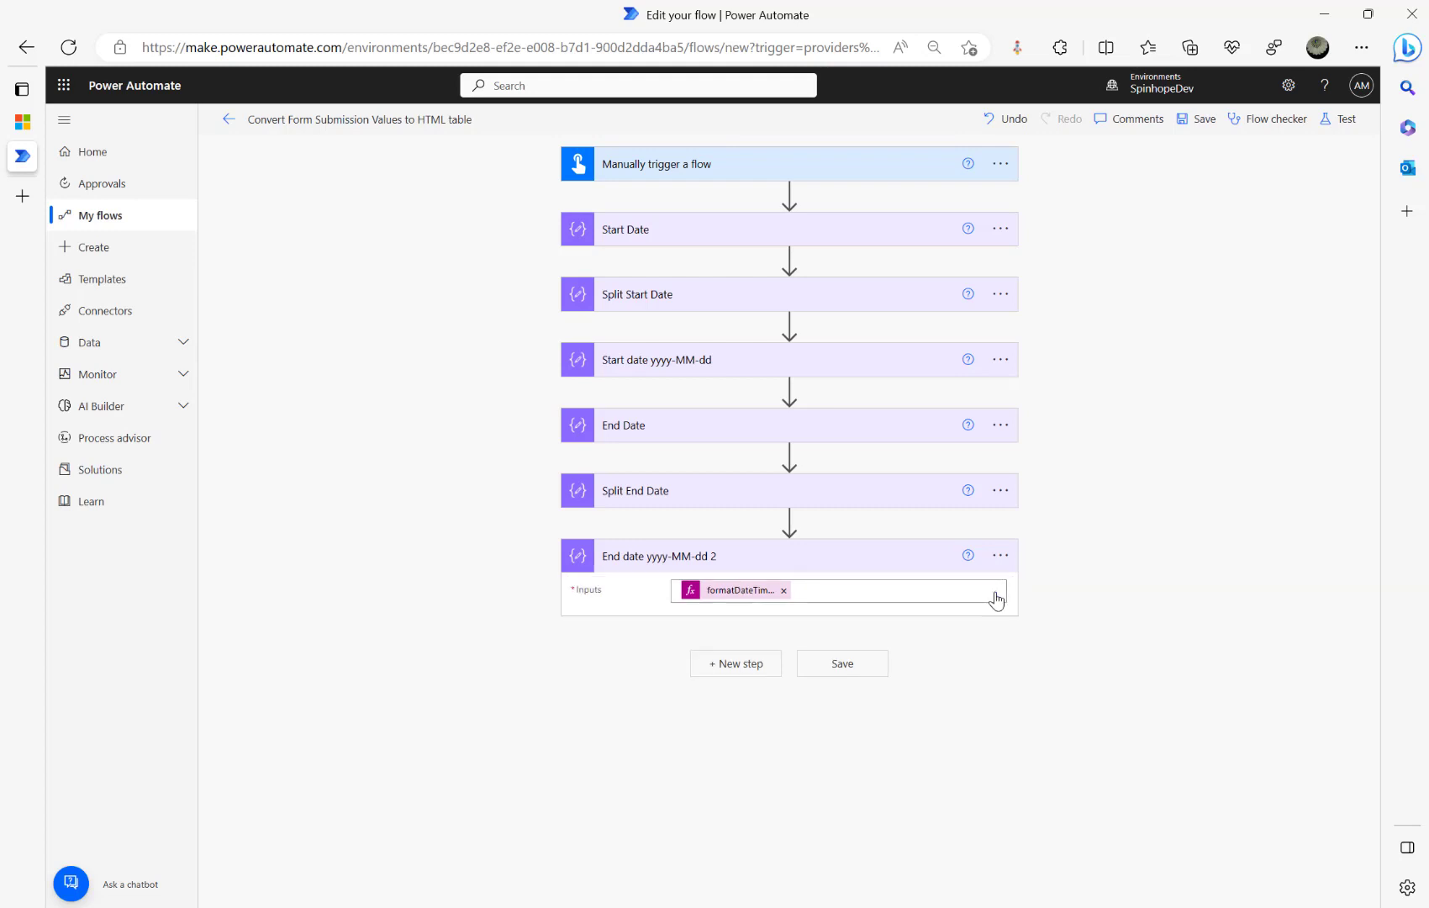
{"action": "left_click", "coordinate": [771, 591]}
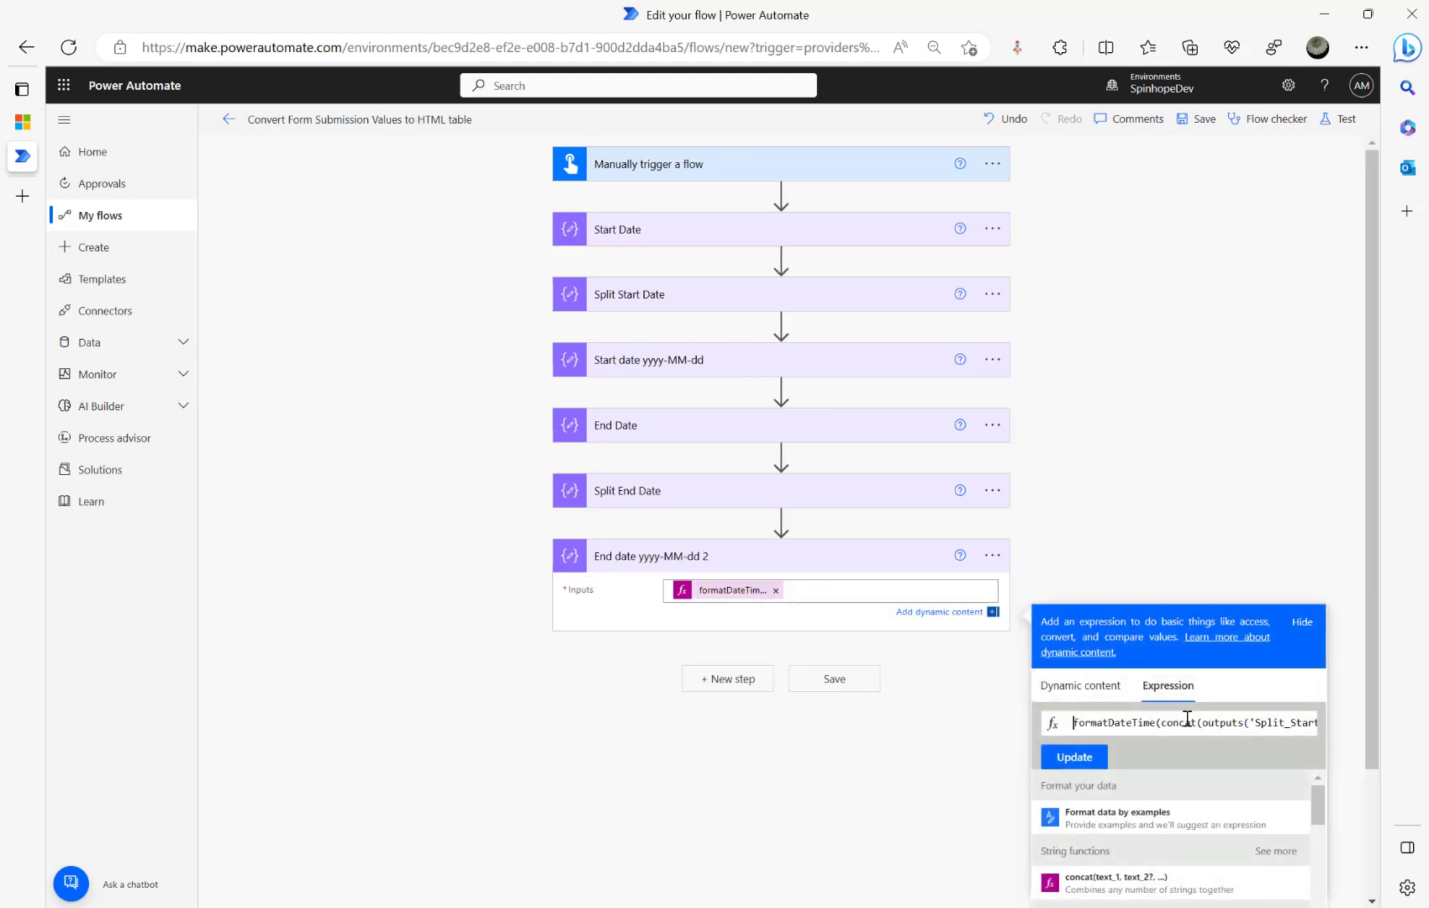
{"action": "key", "text": "ctrl+a"}
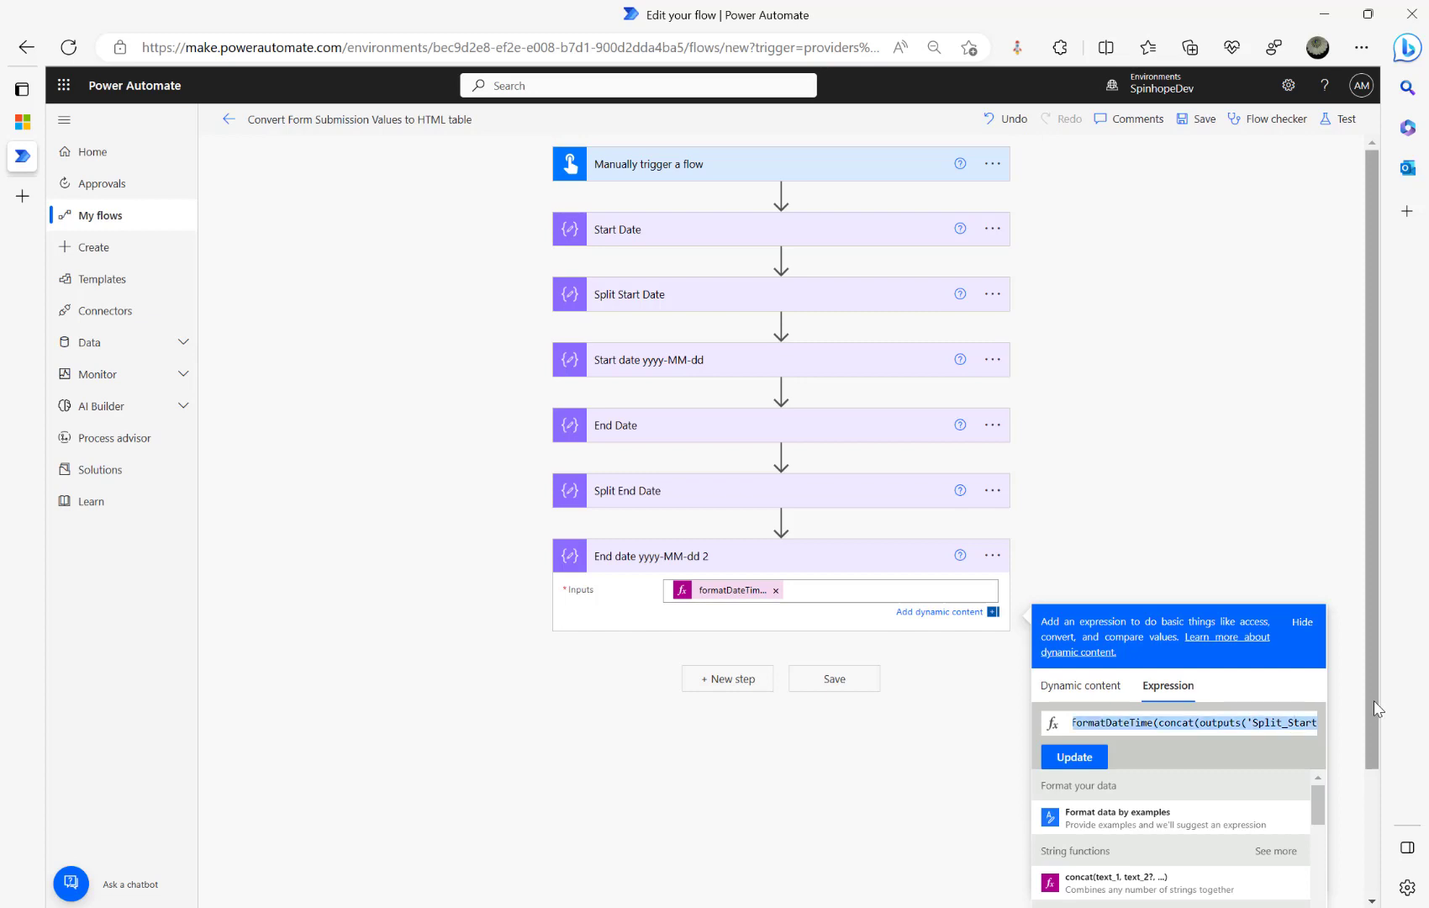
{"action": "key", "text": "ctrl+x"}
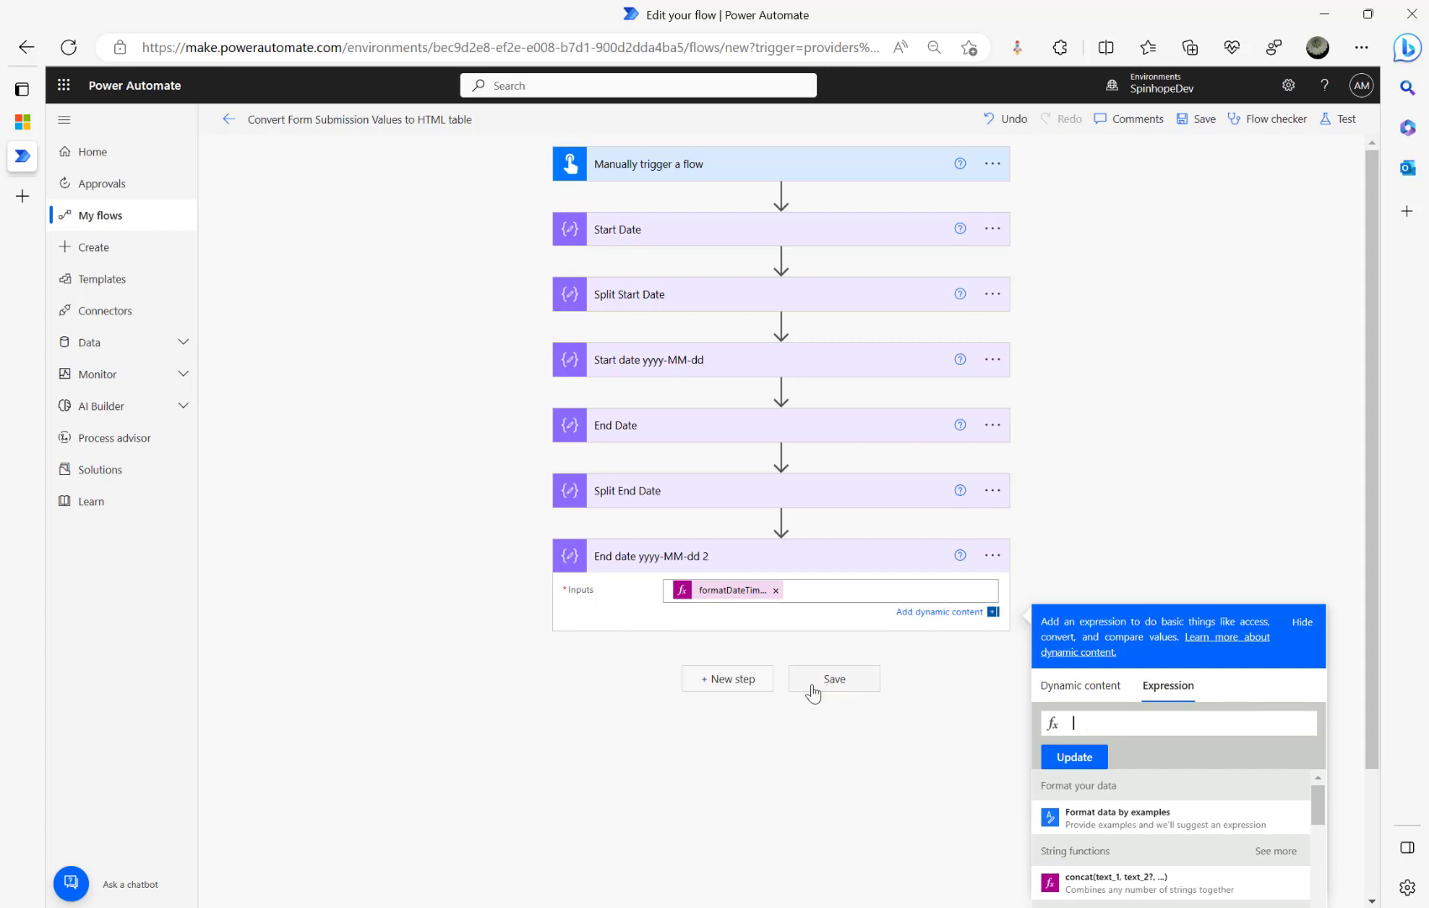
{"action": "left_click", "coordinate": [775, 591]}
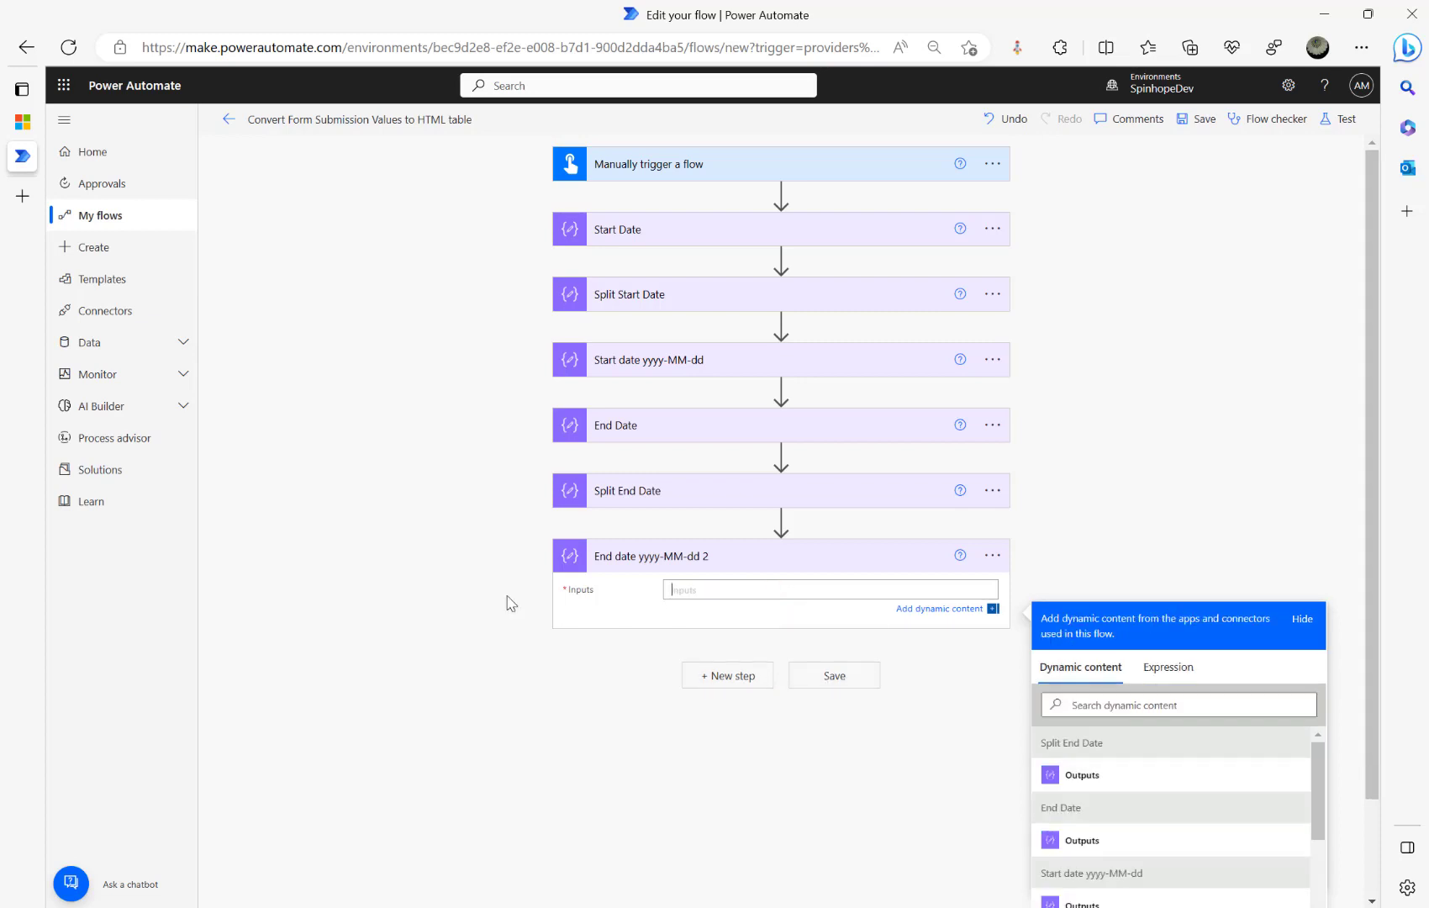
{"action": "key", "text": "super+r"}
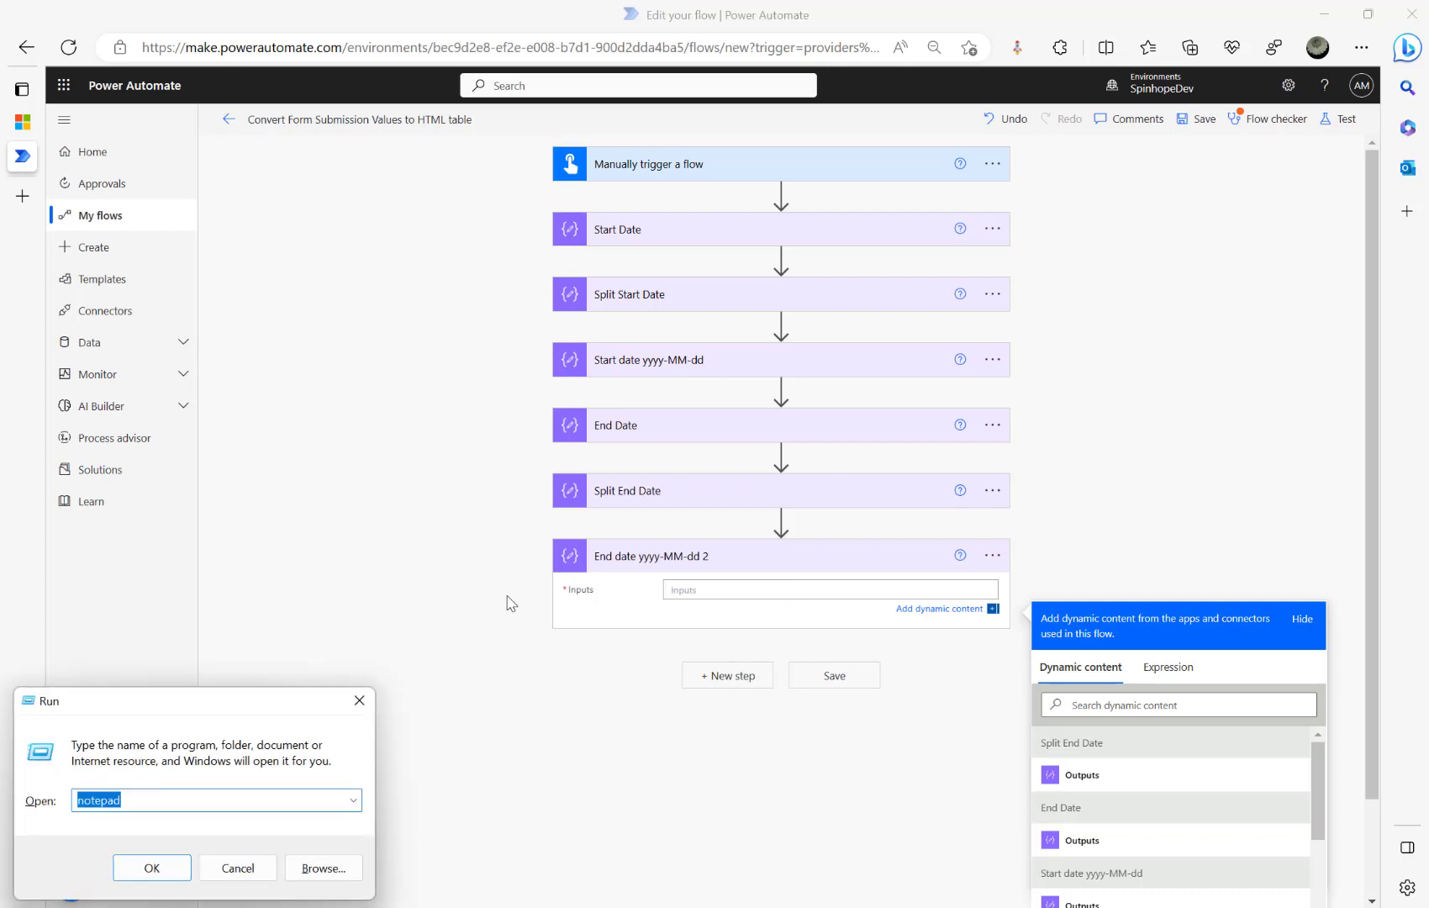
{"action": "key", "text": "Return"}
{"action": "key", "text": "ctrl+v"}
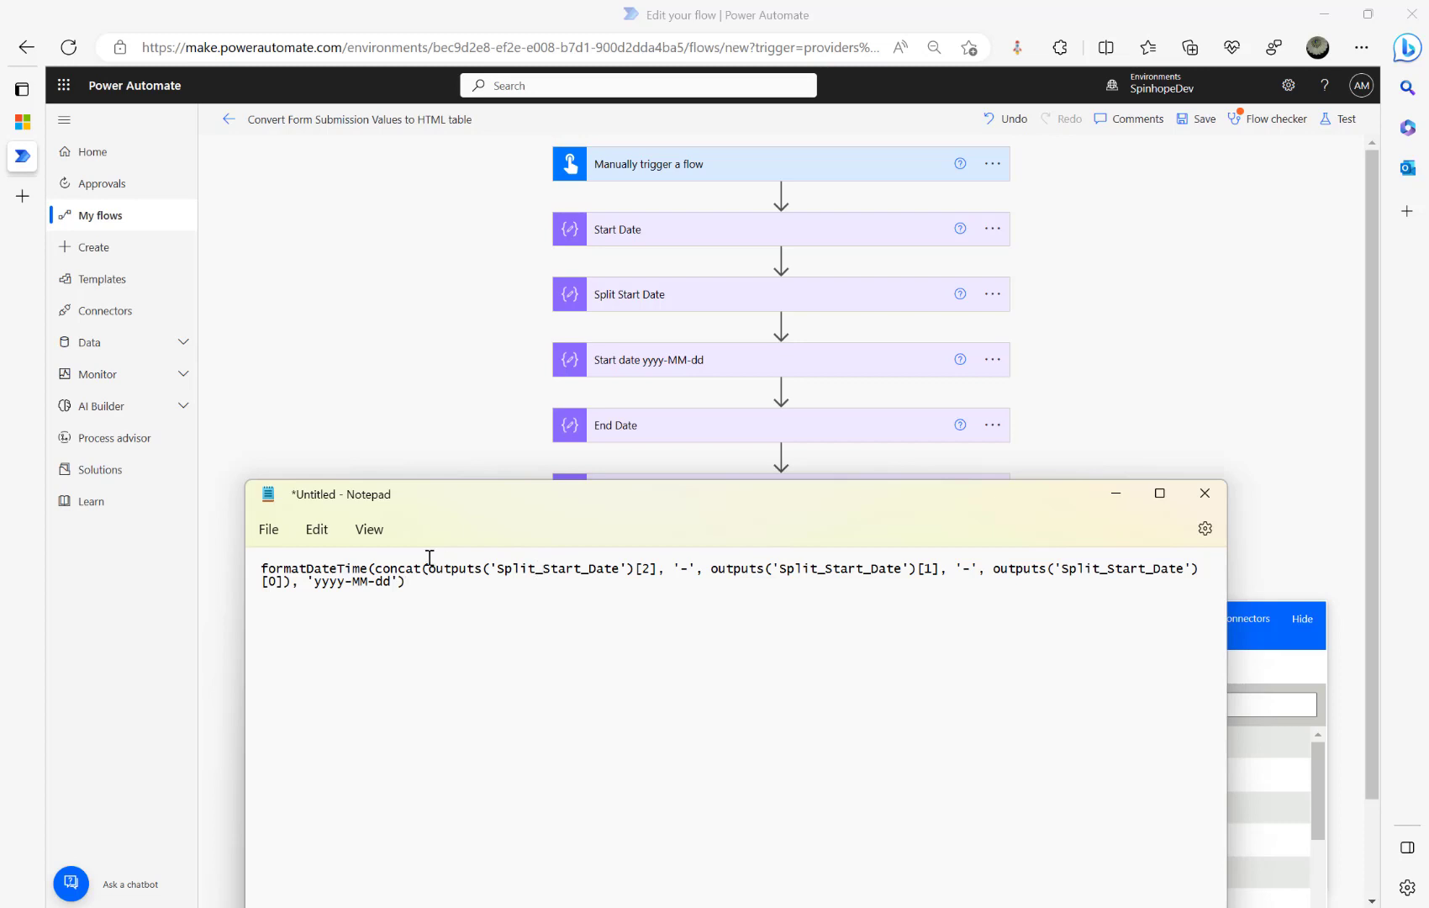
- Replace every "Start" with "End" in the Notepad expression and cut the whole adapted expression
{"action": "key", "text": "ctrl+h"}
{"action": "type", "text": "Start"}
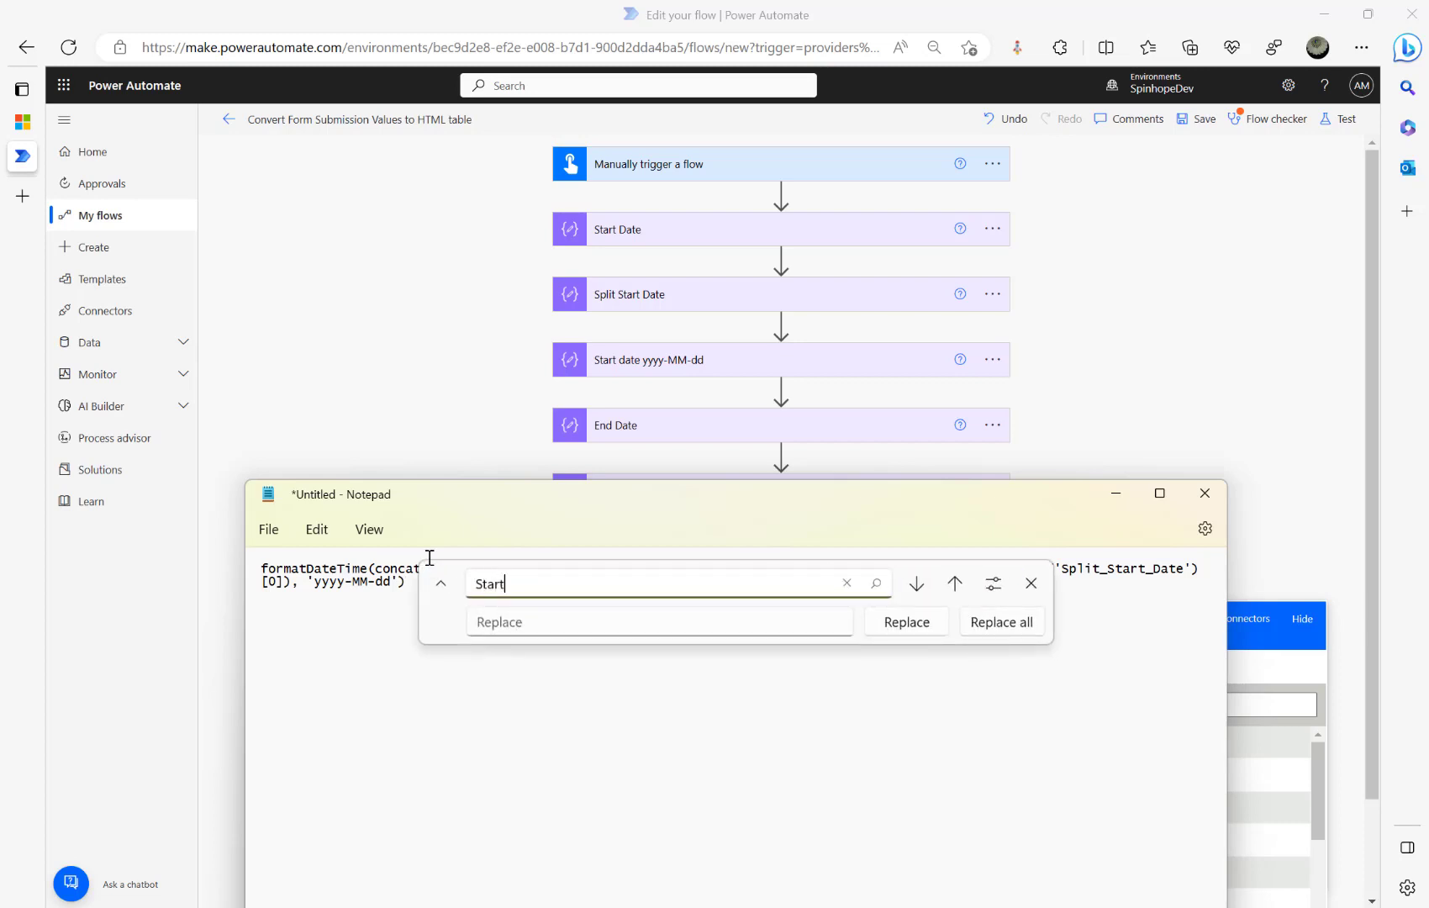
{"action": "key", "text": "Tab"}
{"action": "type", "text": "End"}
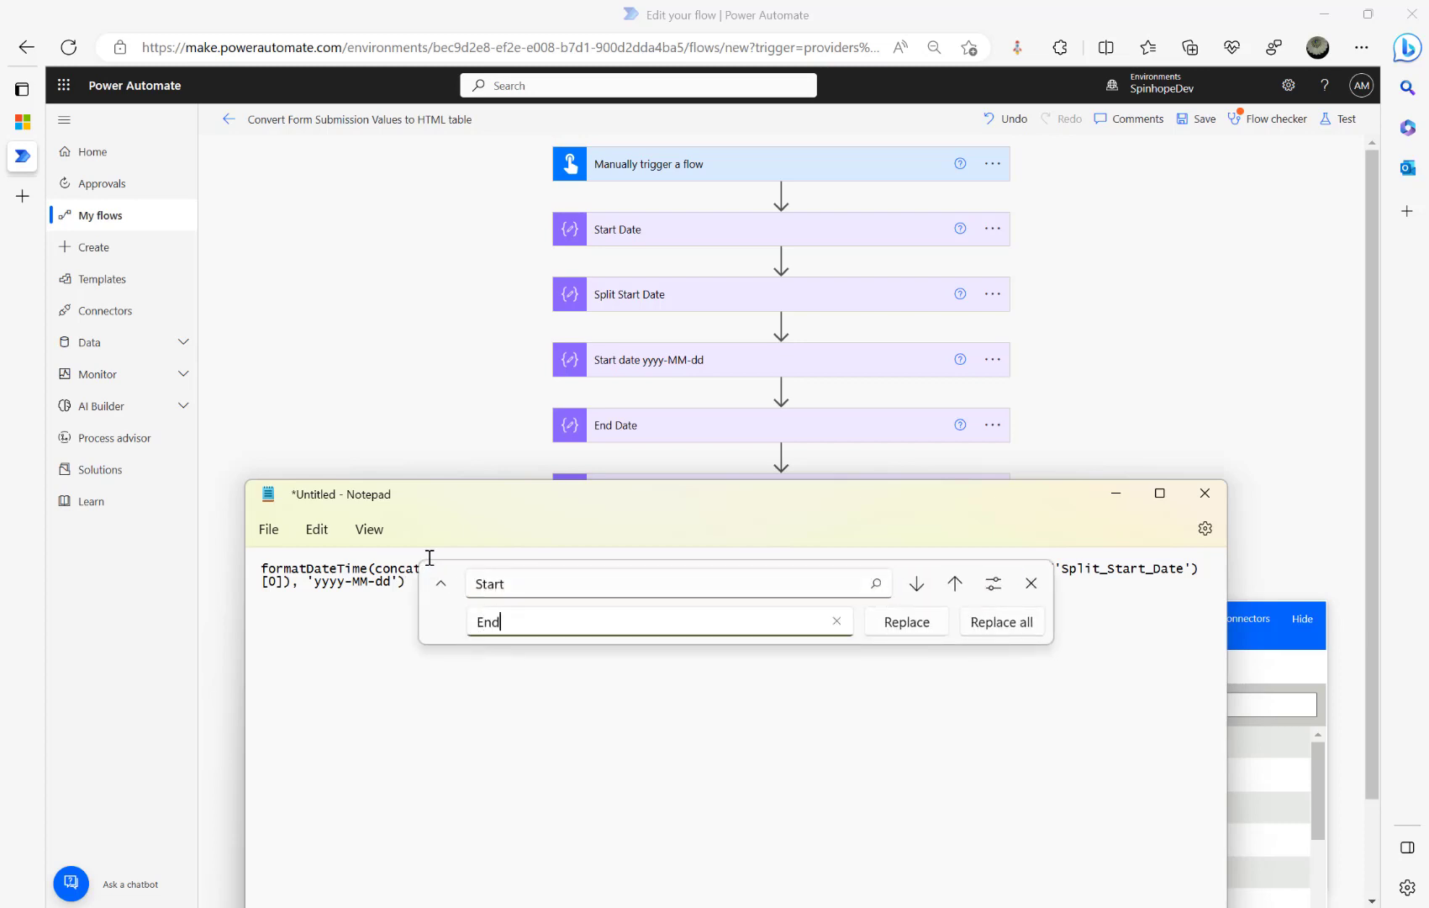
{"action": "left_click", "coordinate": [1038, 620]}
{"action": "left_click", "coordinate": [1030, 582]}
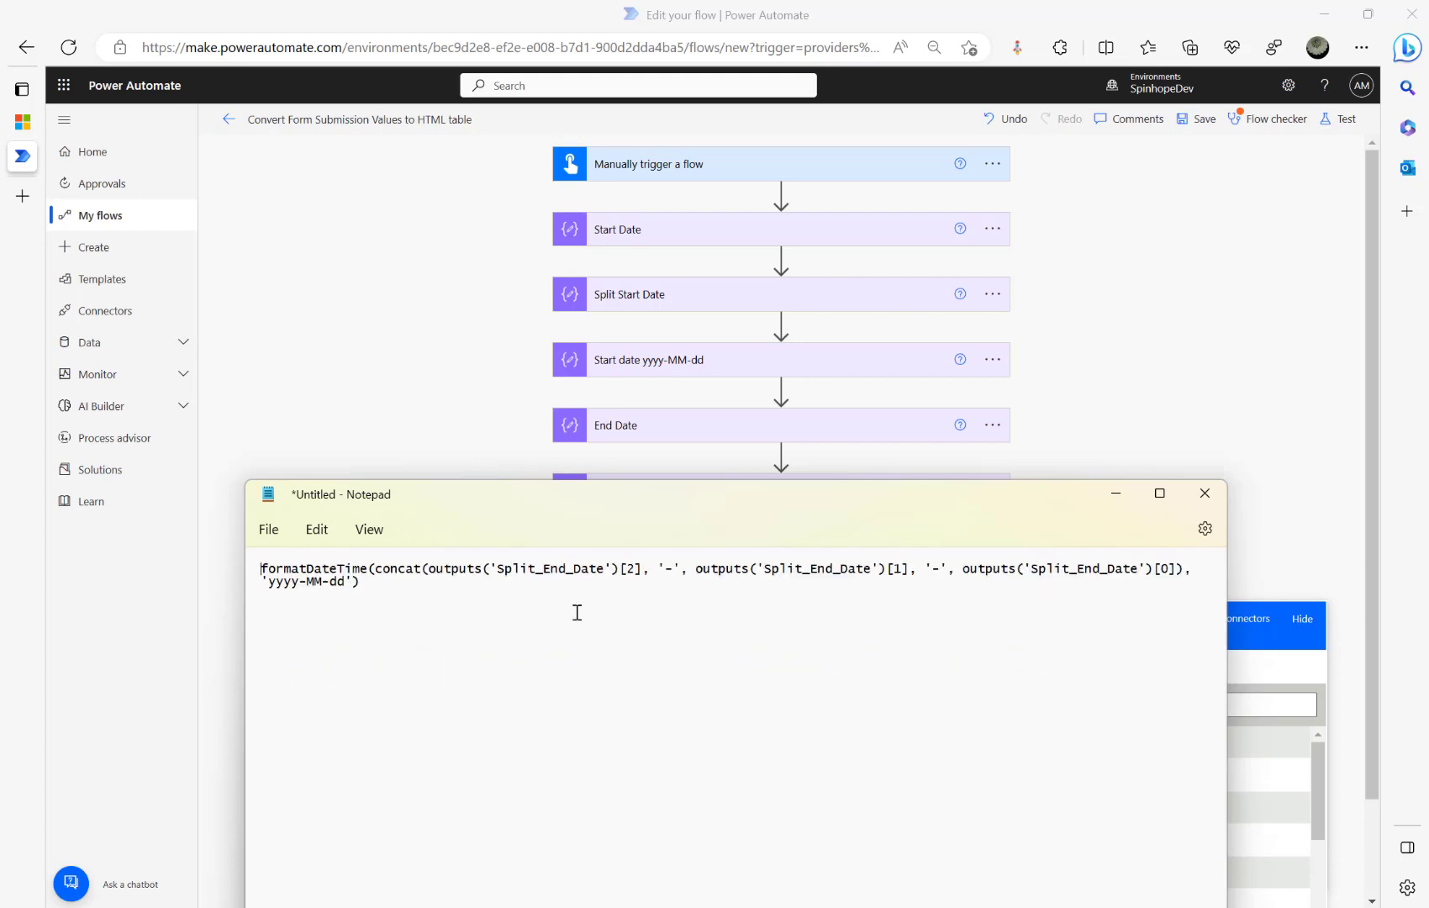
{"action": "left_click_drag", "start_coordinate": [369, 581], "coordinate": [199, 554]}
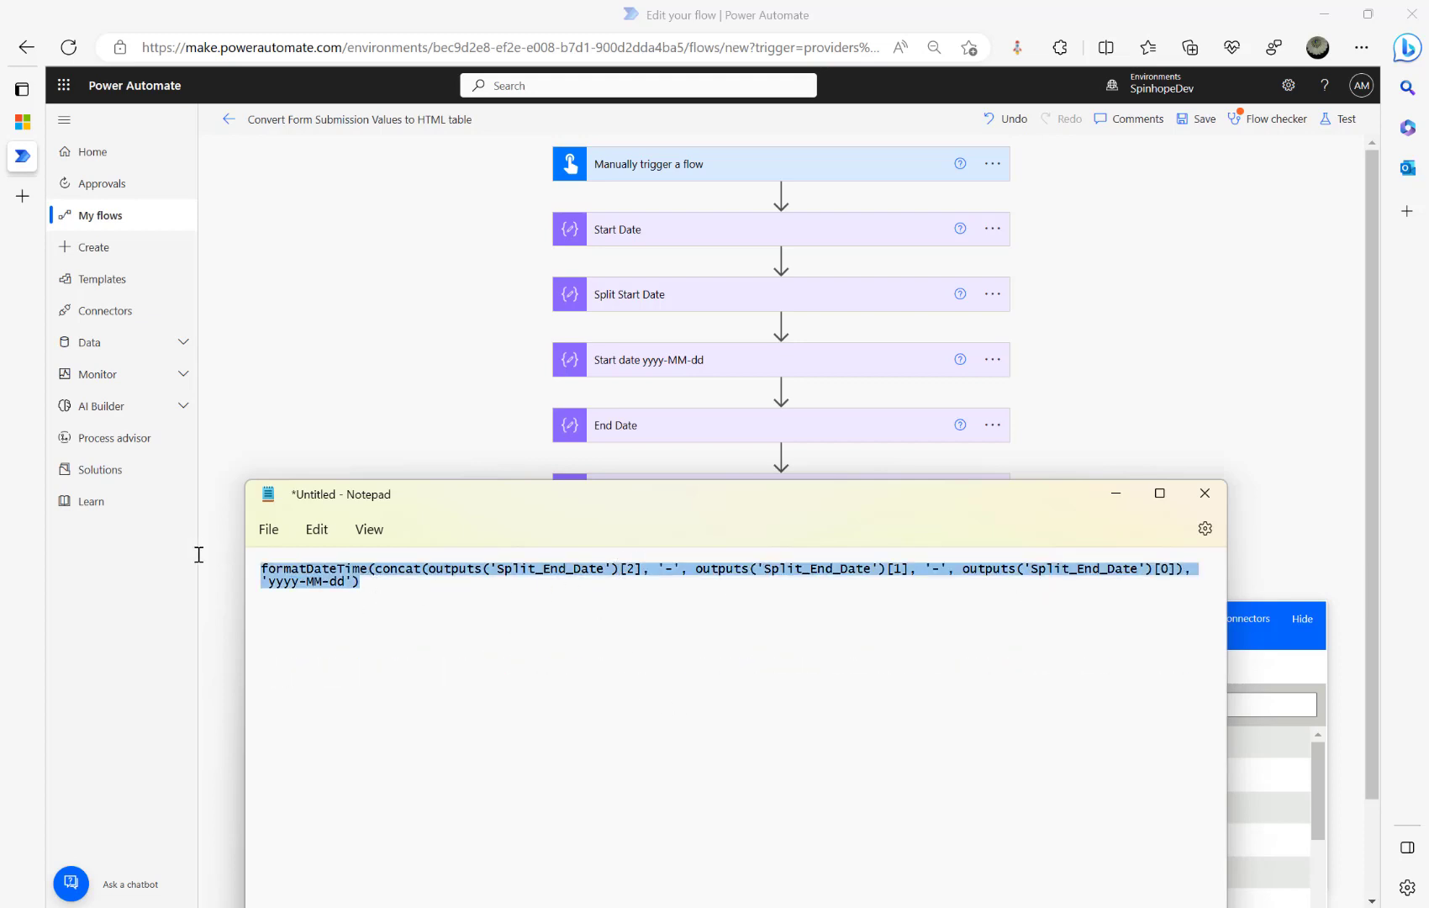
{"action": "key", "text": "ctrl+x"}
- Back in Power Automate, set the End date yyyy-MM-dd 2 input to formatDateTime(concat(outputs('Split_End_Date')[2], '-', outputs('Split_End_Date')[1], '-', outputs('Split_End_Date')[0]), 'yyyy-MM-dd')
{"action": "left_click", "coordinate": [293, 395]}
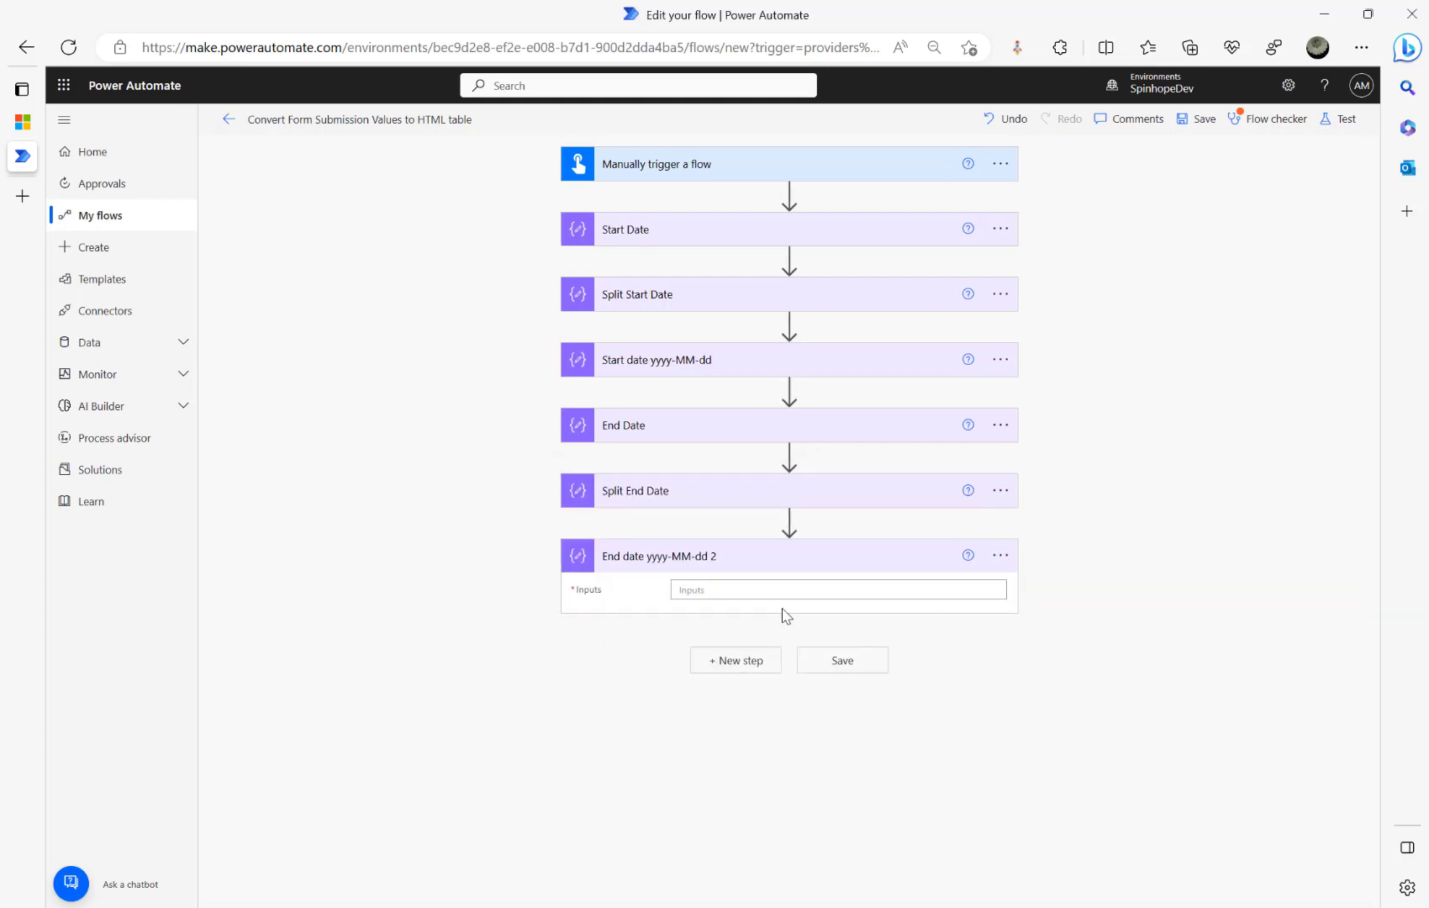
{"action": "left_click", "coordinate": [749, 587]}
{"action": "left_click", "coordinate": [1175, 681]}
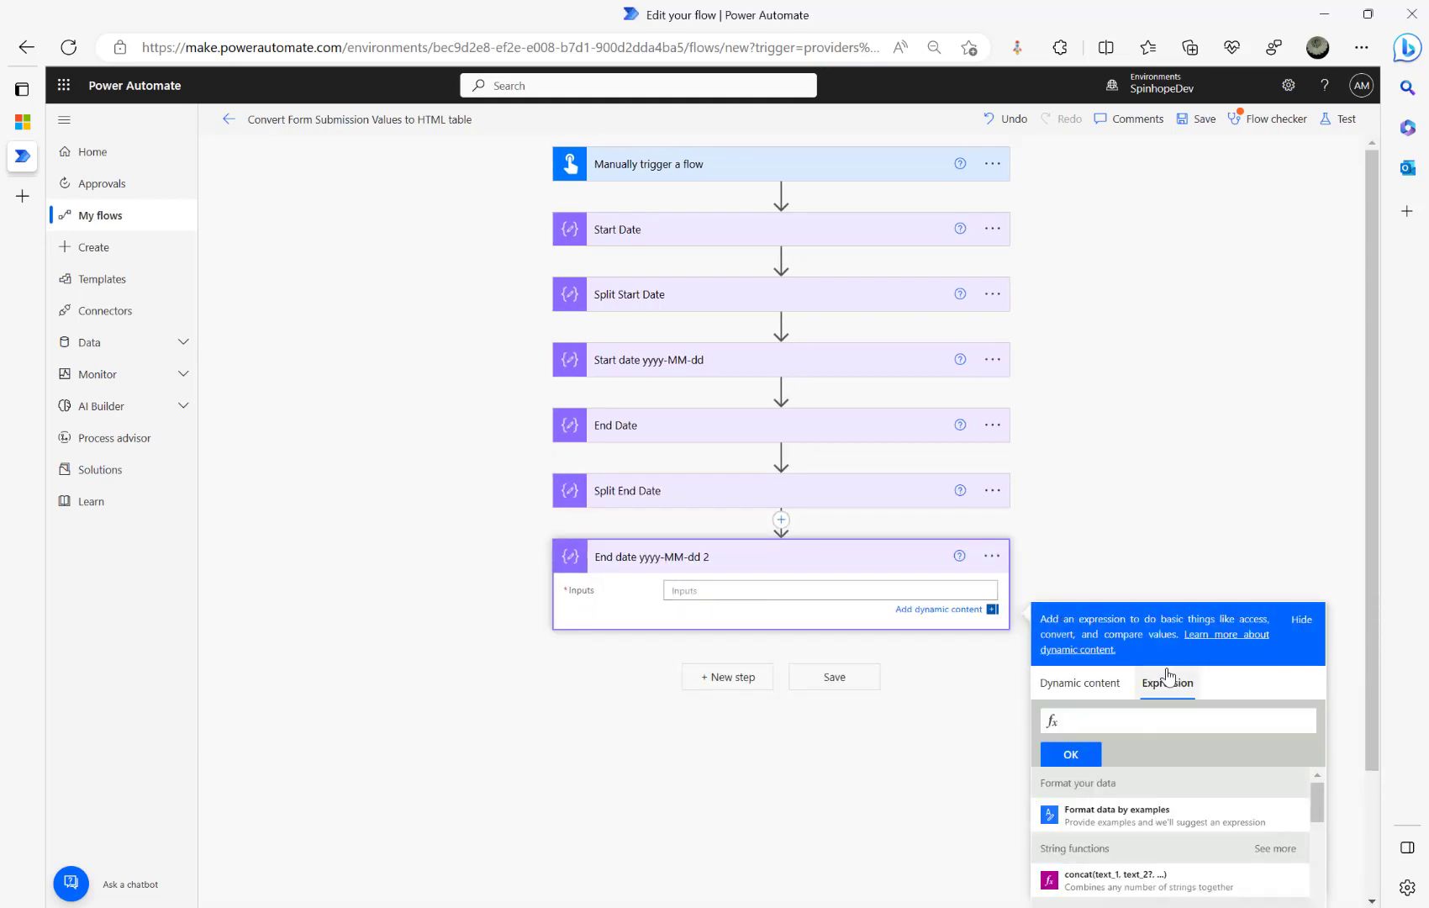
{"action": "key", "text": "ctrl+v"}
{"action": "left_click", "coordinate": [1076, 755]}
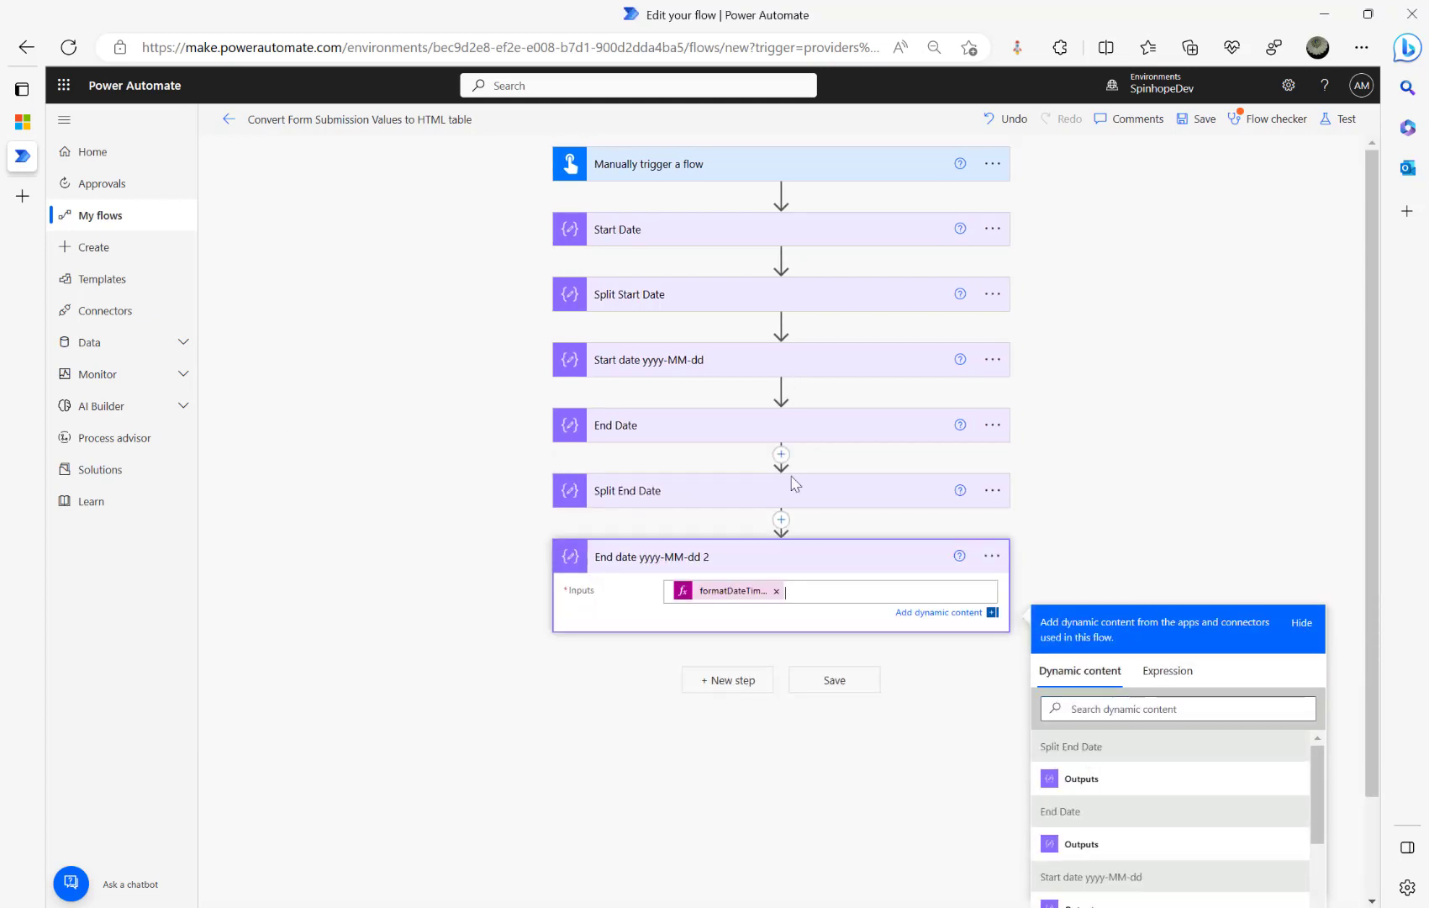
- Rename the last action of the flow as "End date yyyy-MM-dd", dropping the trailing 2
{"action": "left_click", "coordinate": [992, 557]}
{"action": "left_click", "coordinate": [996, 557]}
{"action": "left_click", "coordinate": [1000, 555]}
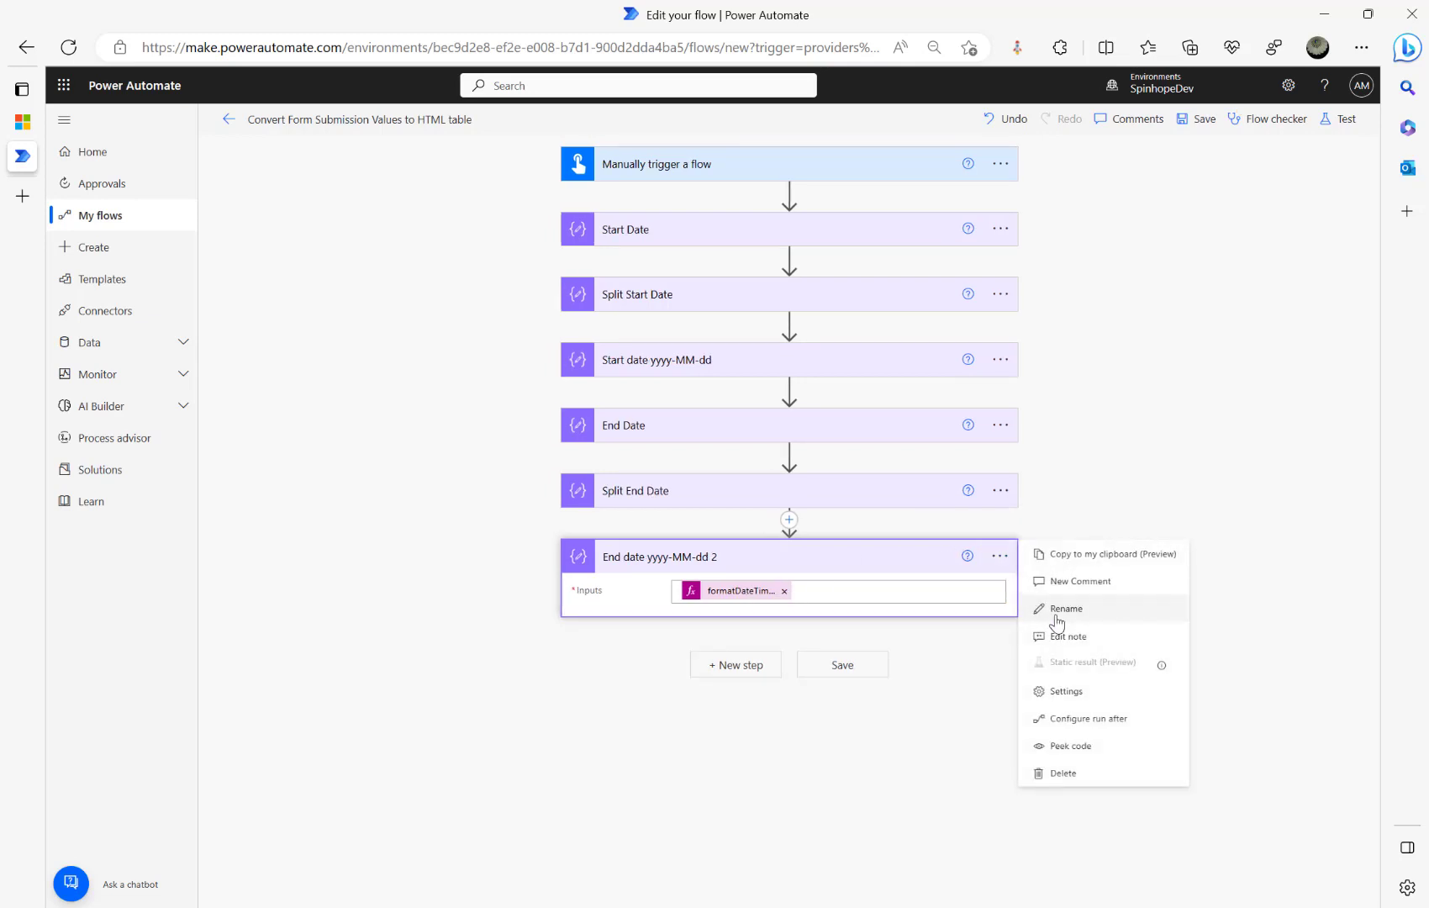
{"action": "left_click", "coordinate": [1060, 607]}
{"action": "left_click", "coordinate": [760, 562]}
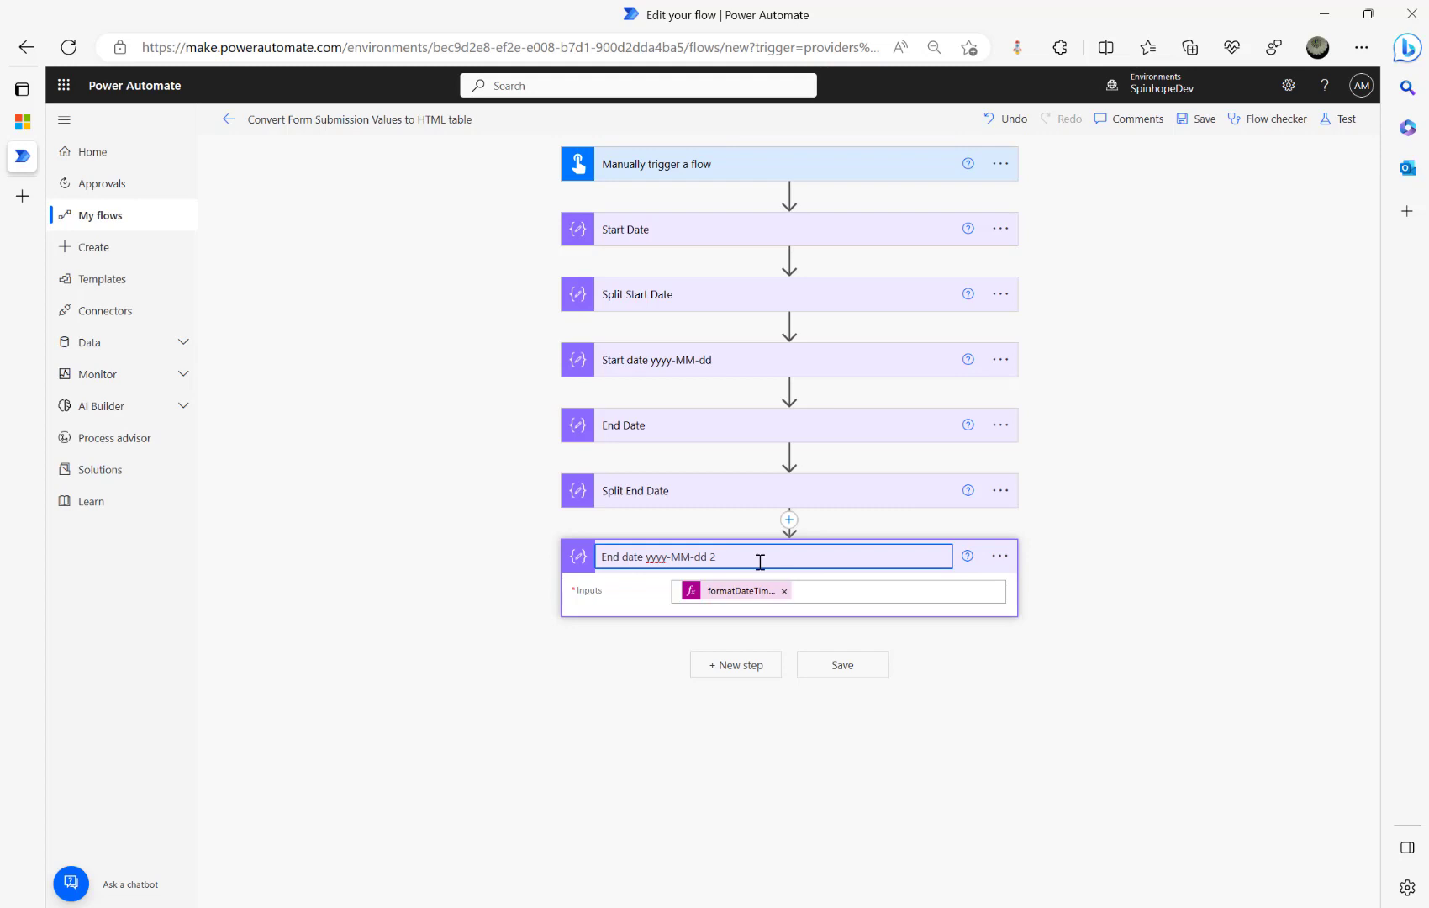
{"action": "left_click", "coordinate": [1283, 524]}
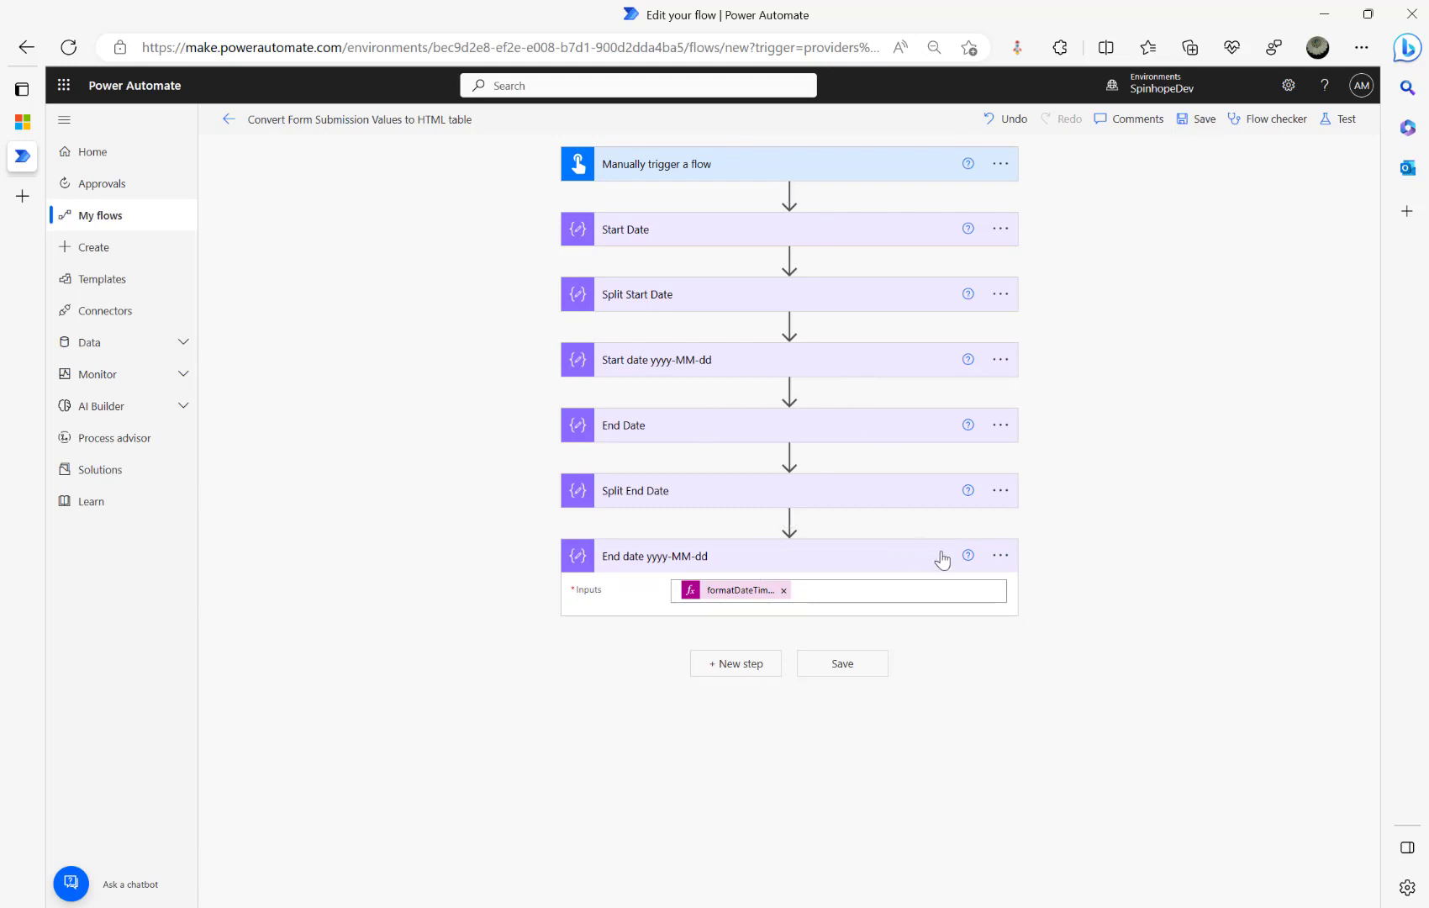
- Replace the note on End date yyyy-MM-dd with the adapted formatDateTime expression that references Split_End_Date
{"action": "left_click", "coordinate": [1001, 555]}
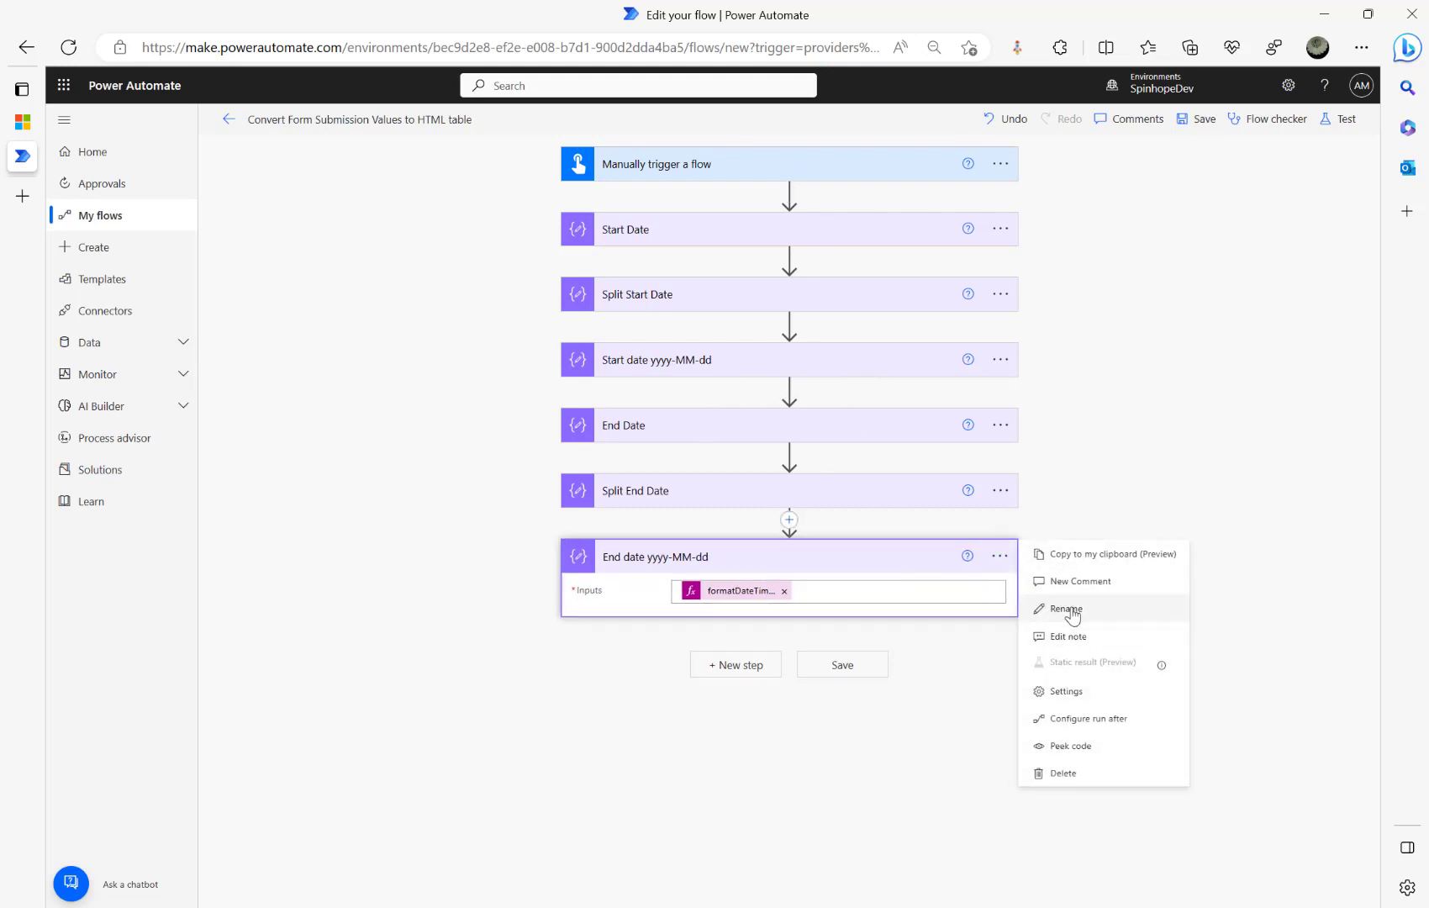
{"action": "left_click", "coordinate": [1066, 636]}
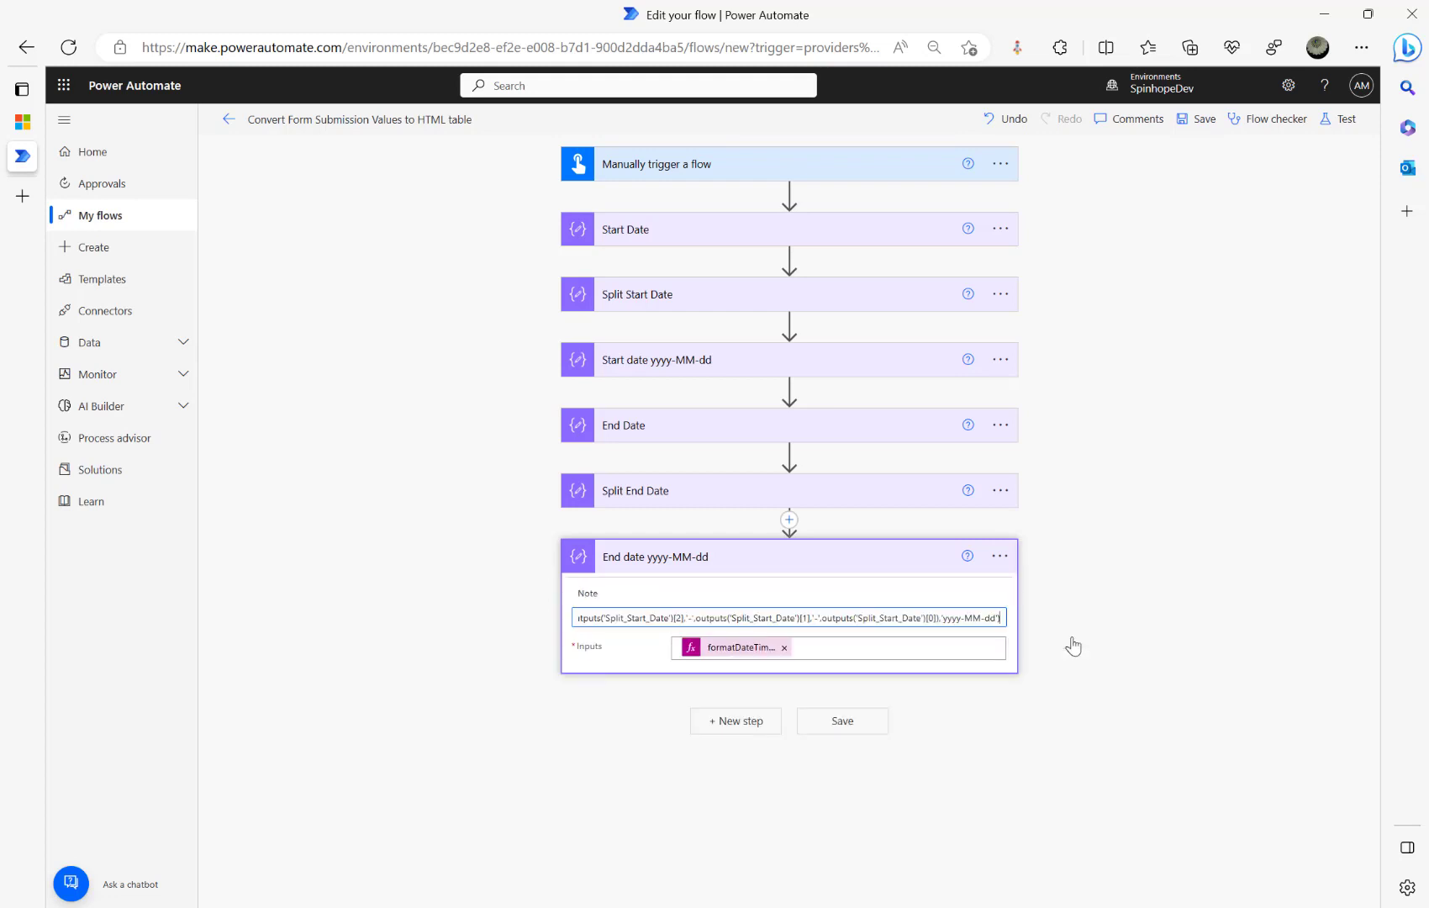
{"action": "key", "text": "ctrl+a"}
{"action": "key", "text": "ctrl+v"}
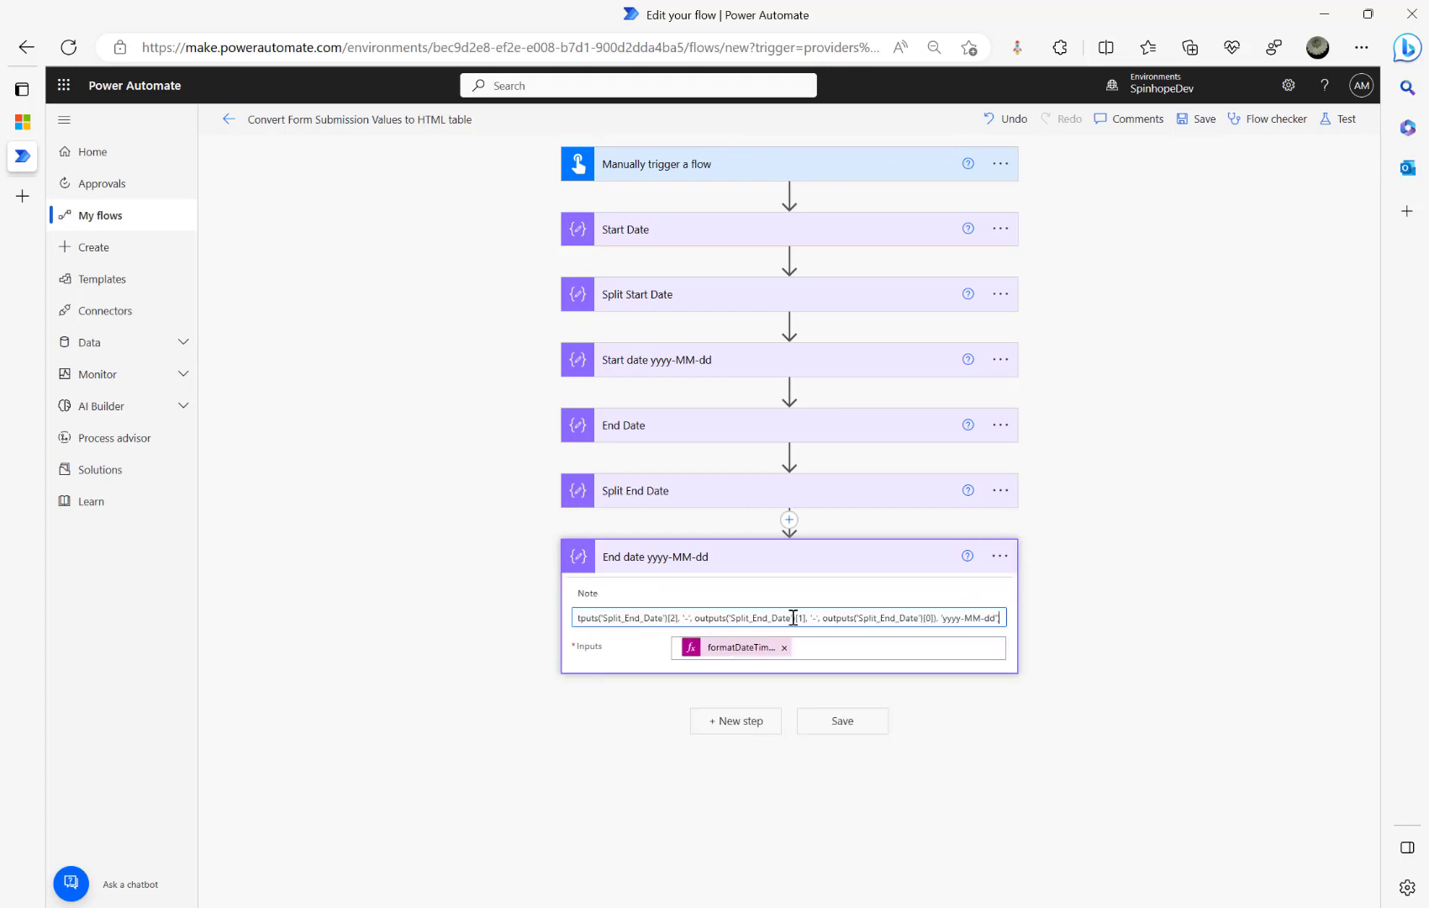
{"action": "left_click", "coordinate": [1198, 455]}
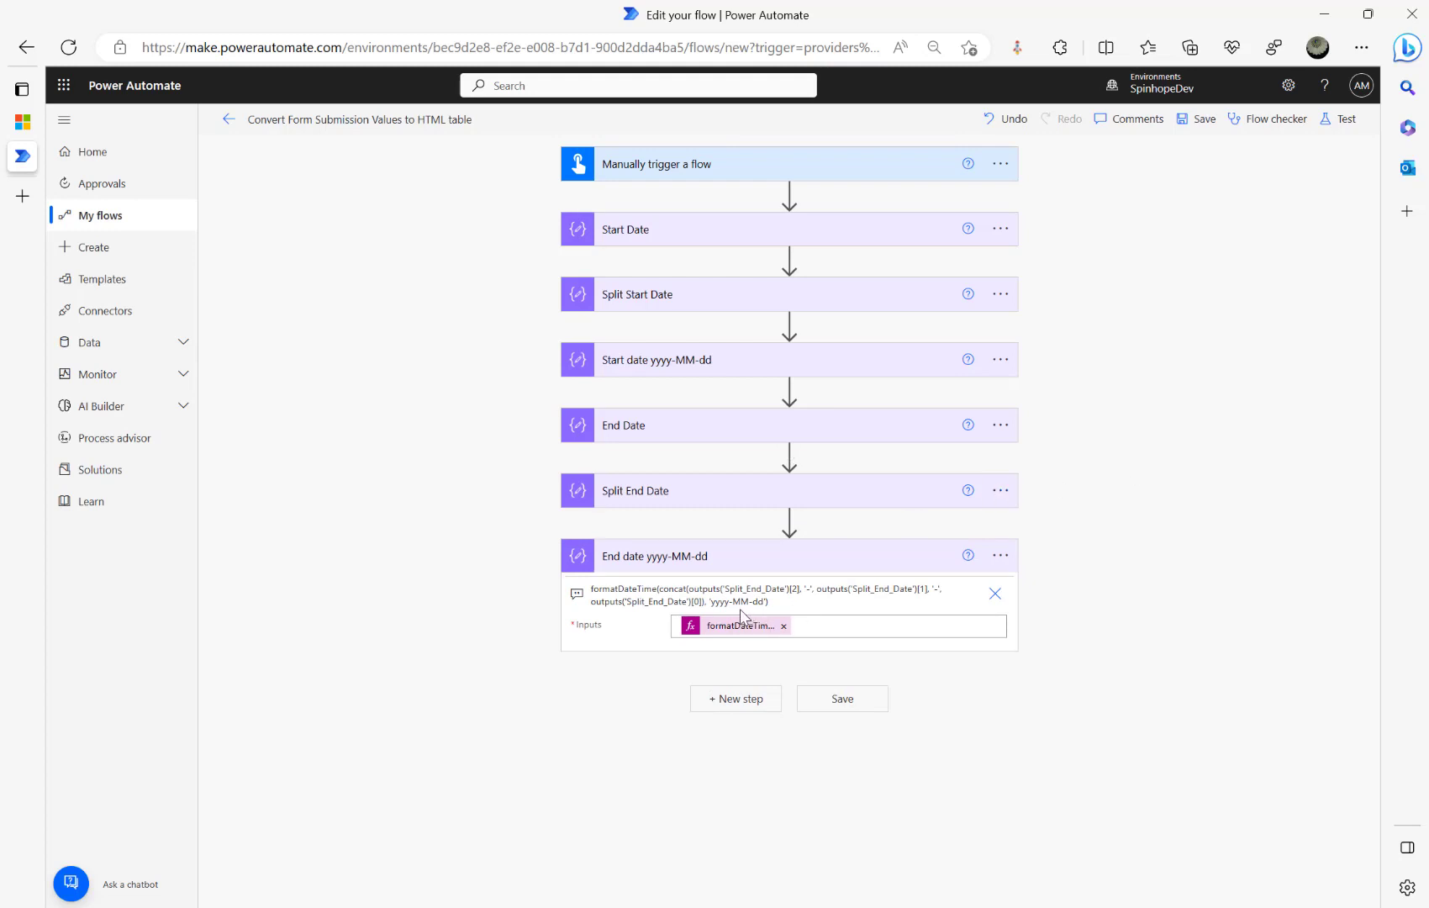
- Expand Split End Date, save the flow, run a manual test, and open the run's results
{"action": "left_click", "coordinate": [669, 494]}
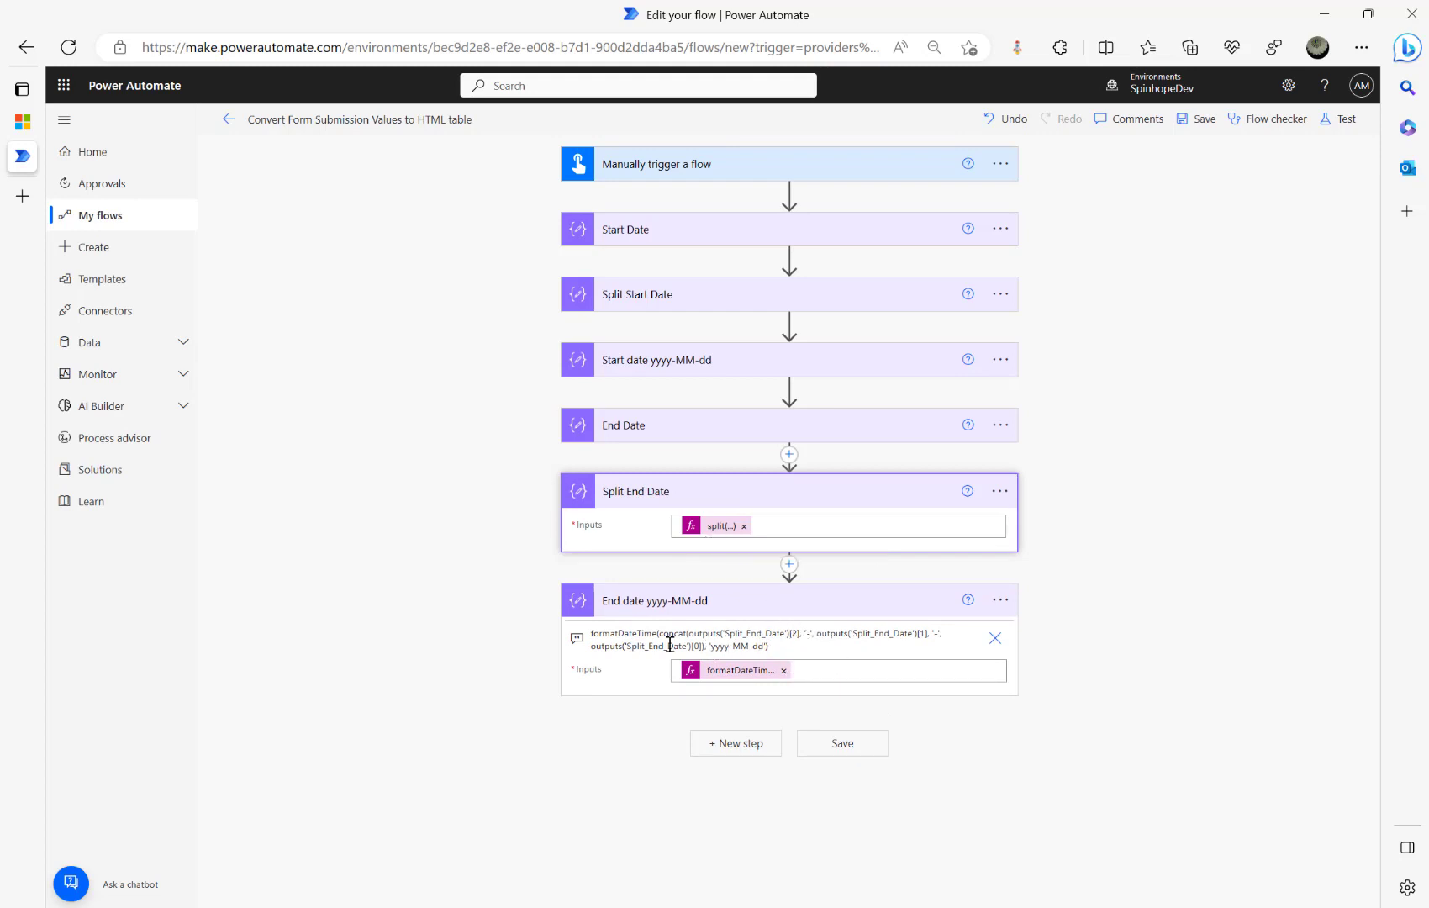
{"action": "left_click", "coordinate": [1337, 120]}
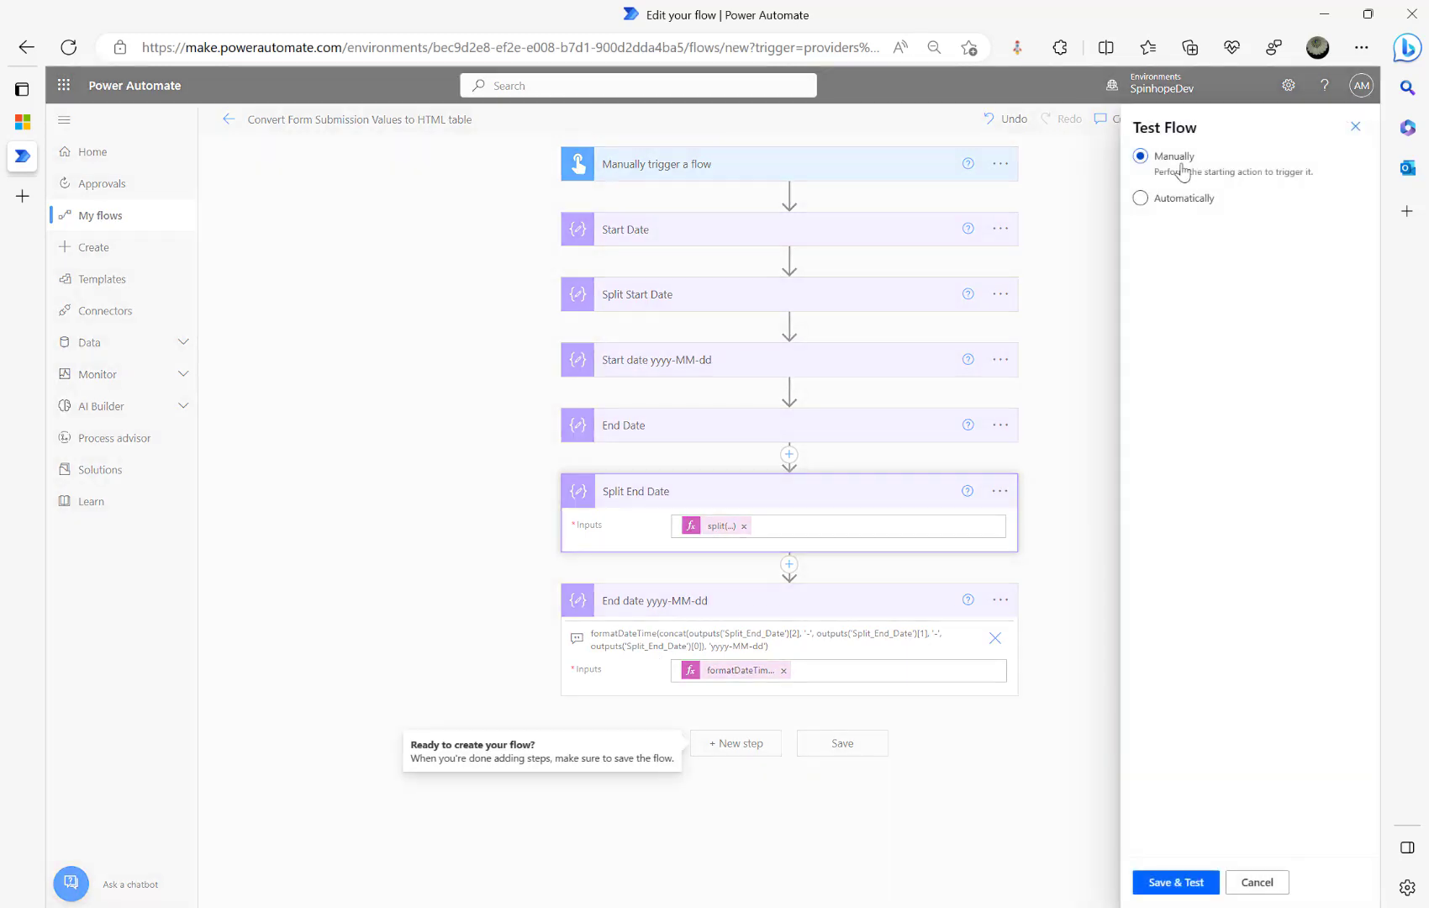
{"action": "left_click", "coordinate": [1174, 886]}
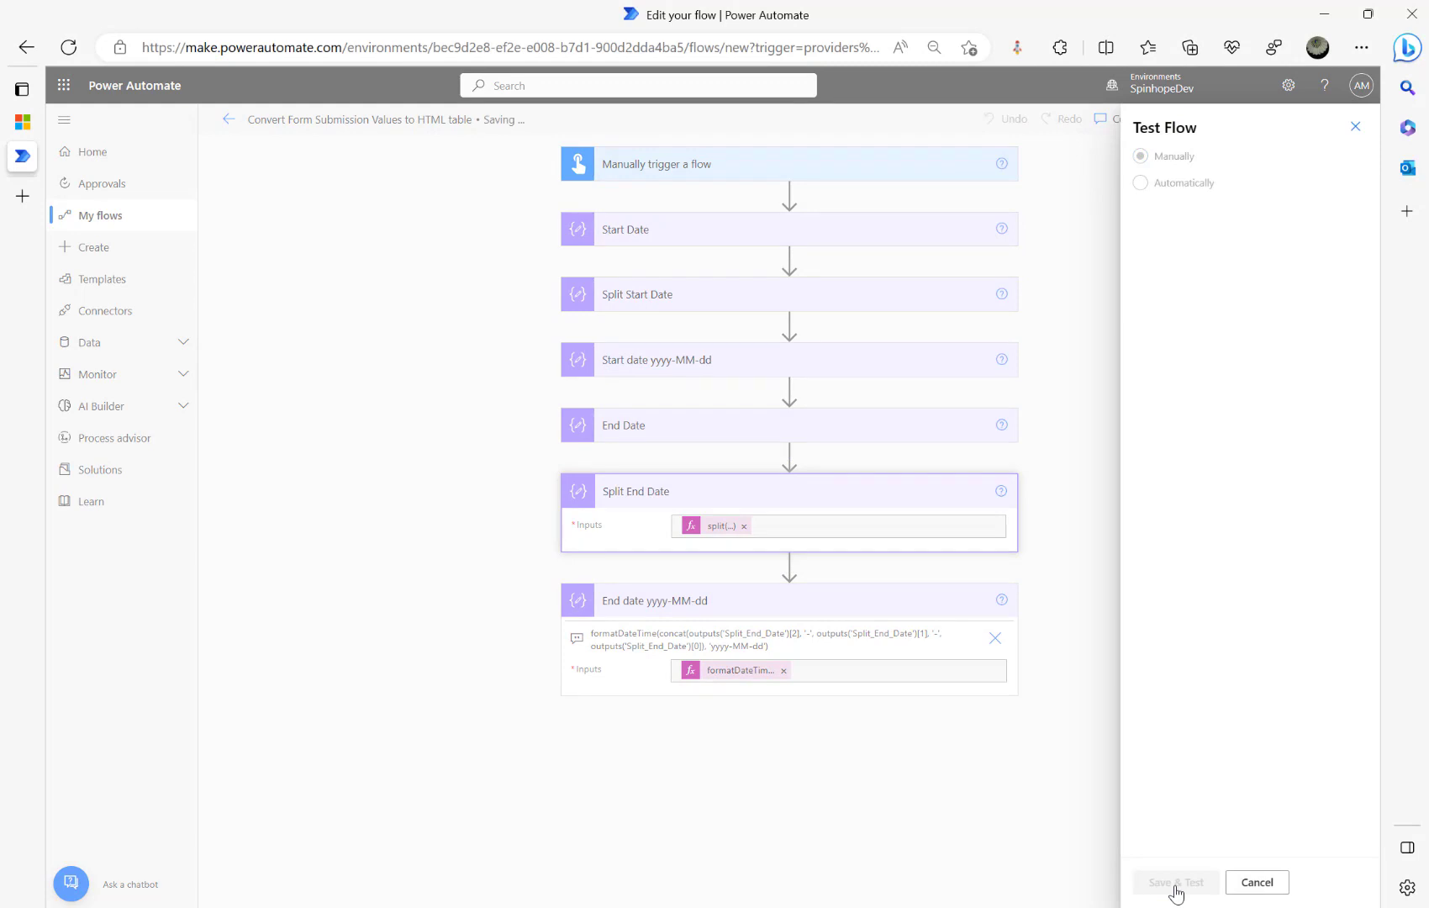
{"action": "left_click", "coordinate": [1173, 885]}
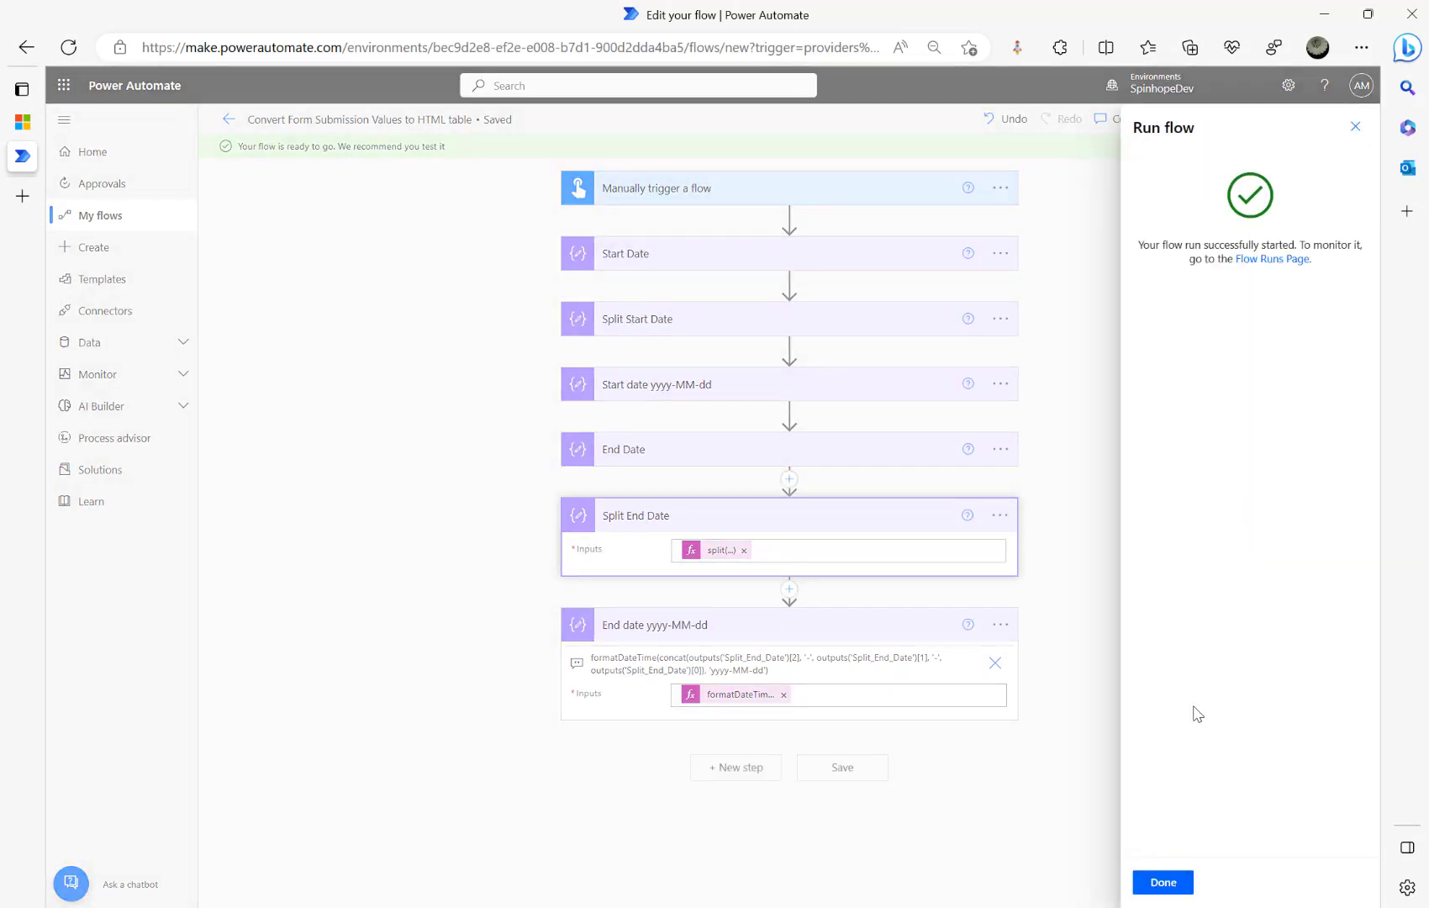
{"action": "left_click", "coordinate": [1164, 884]}
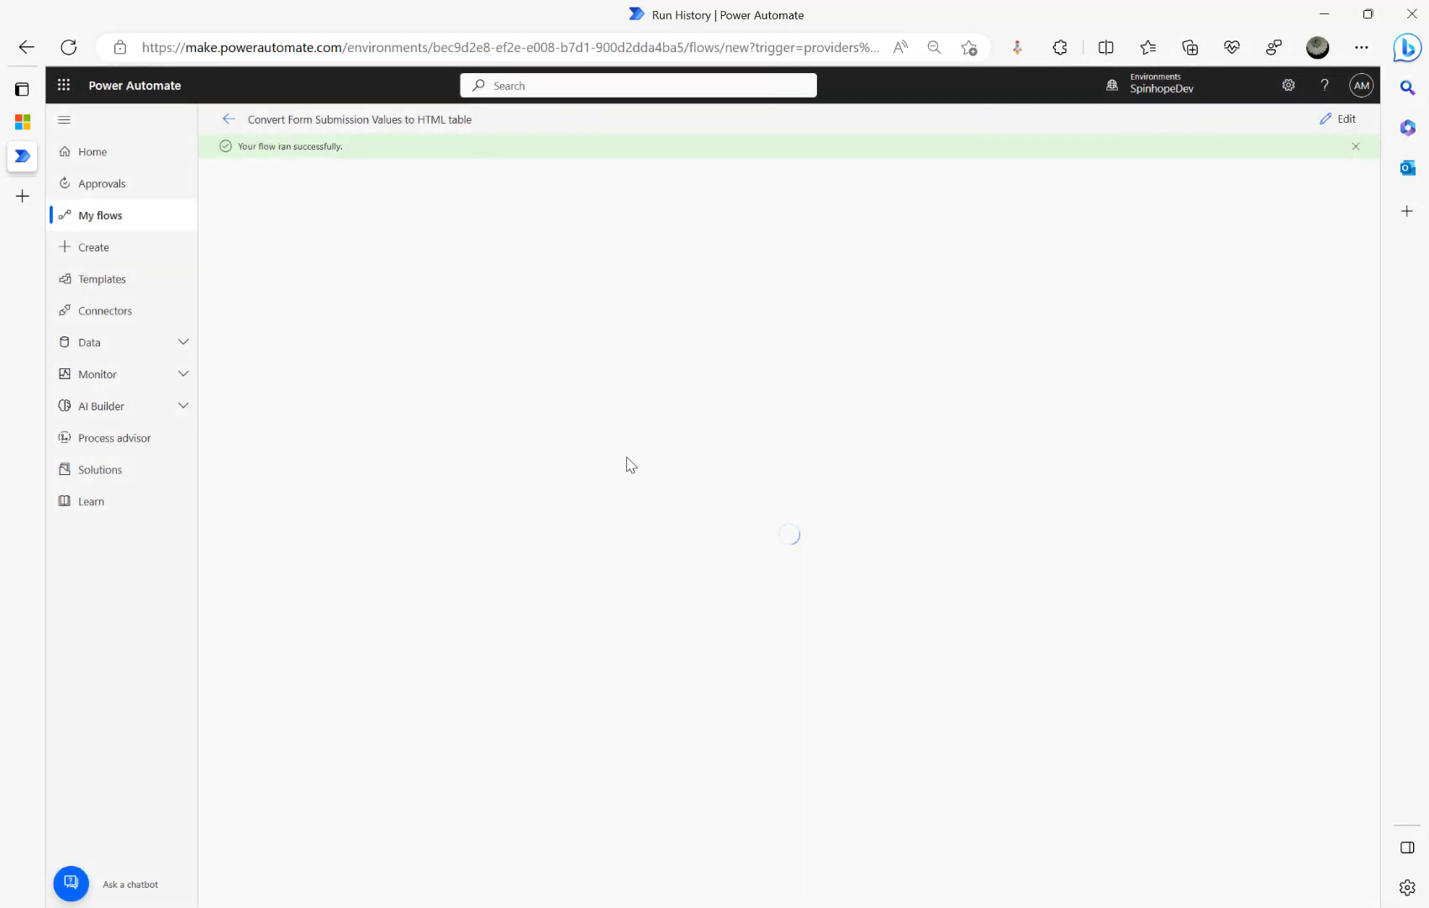
- Check the inputs and outputs of Start date yyyy-MM-dd and End date yyyy-MM-dd in the test run
{"action": "left_click", "coordinate": [665, 408]}
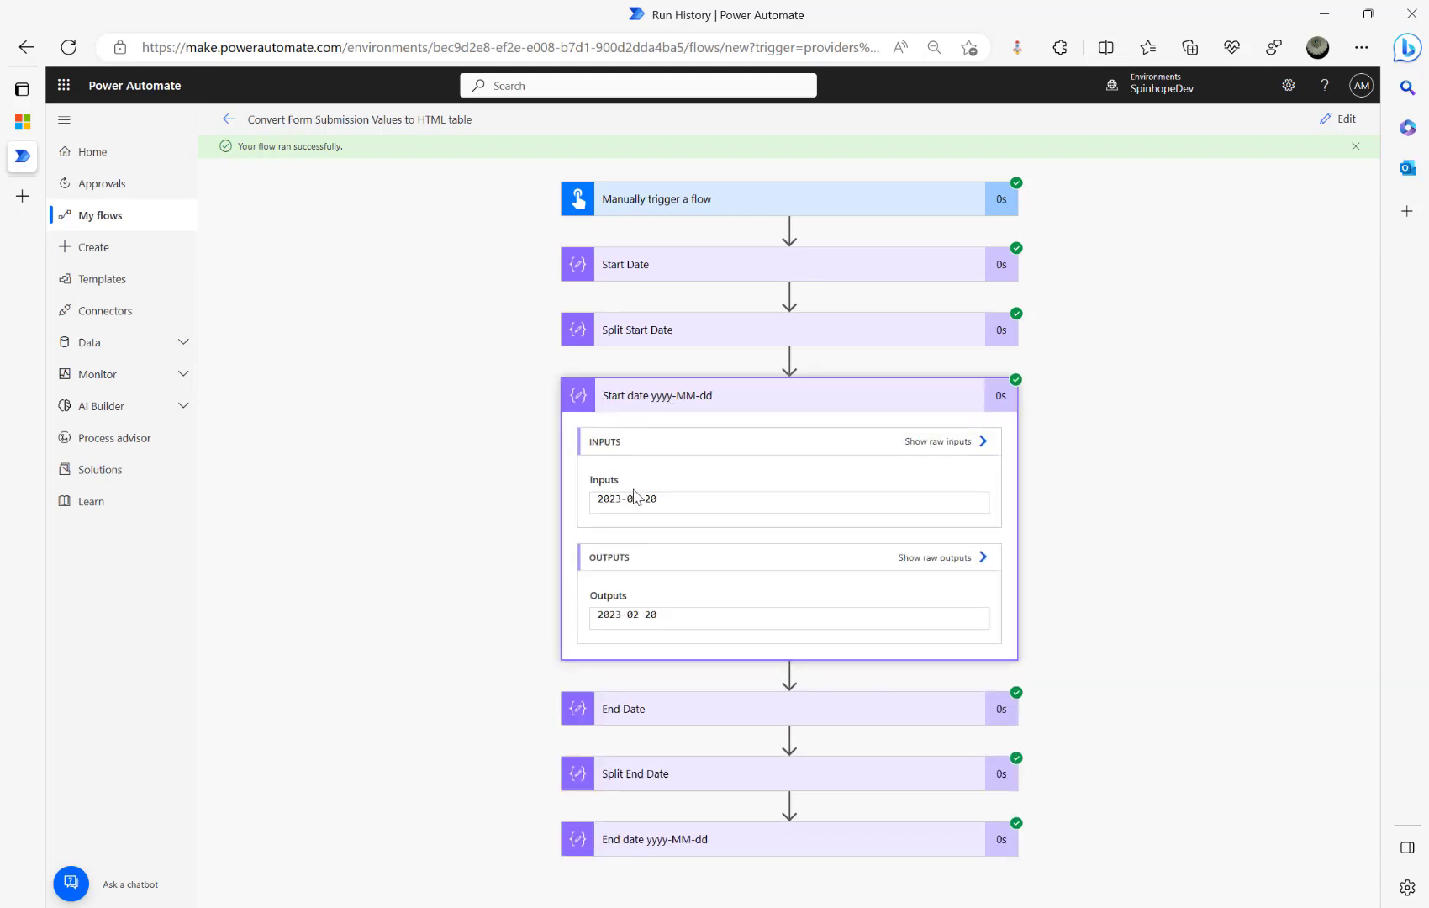
{"action": "left_click_drag", "start_coordinate": [534, 492], "coordinate": [446, 558]}
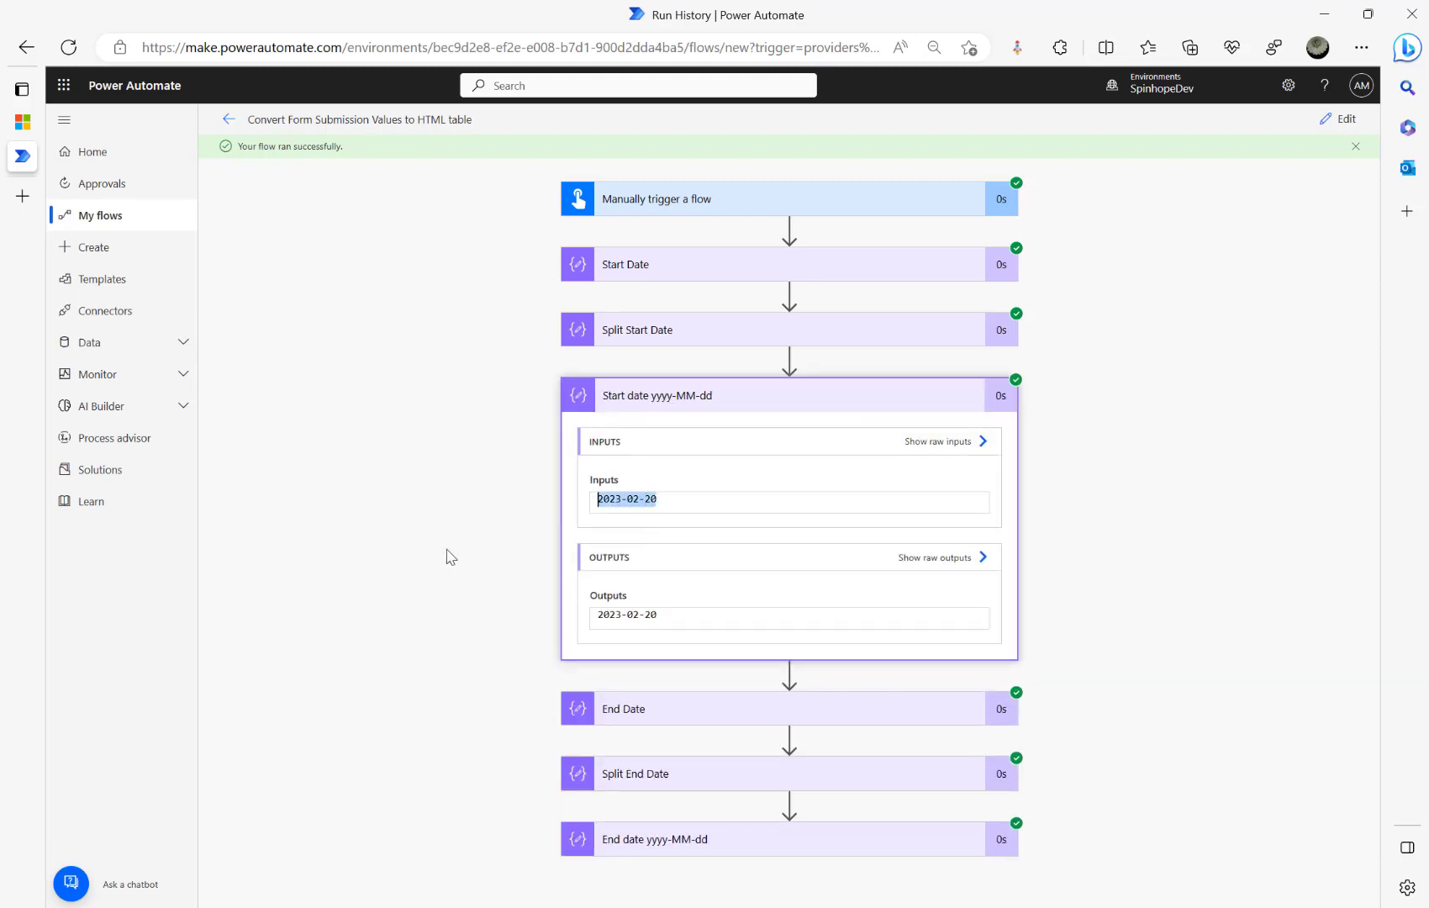
{"action": "left_click", "coordinate": [782, 838]}
{"action": "scroll", "coordinate": [433, 733], "scroll_direction": "down", "scroll_amount": 3}
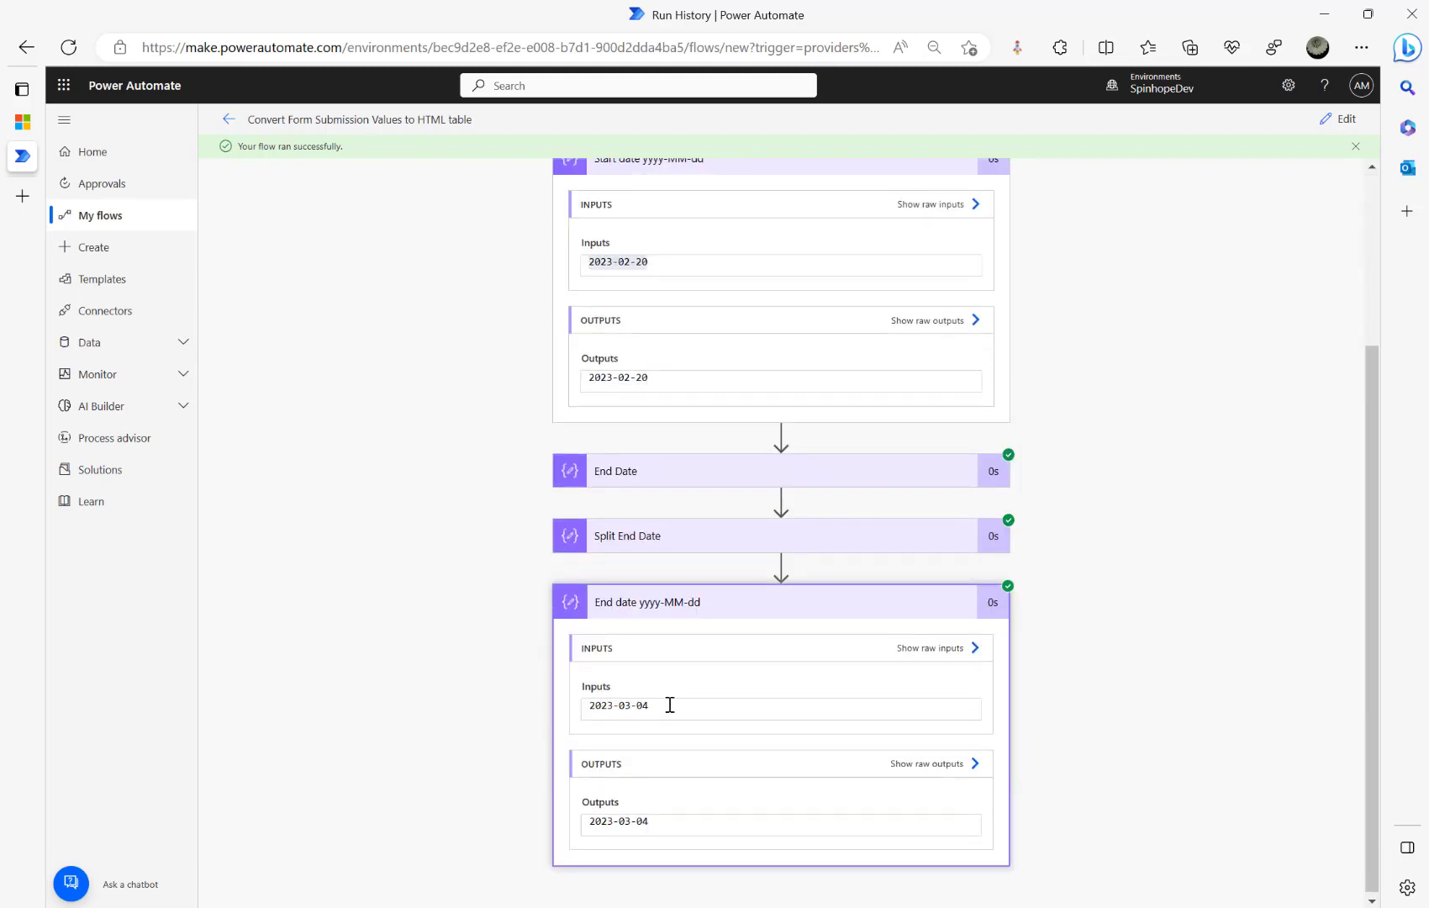
{"action": "left_click_drag", "start_coordinate": [670, 705], "coordinate": [436, 717]}
- Return to editing the flow, collapse the expanded end date actions, and add a Compose action below End date yyyy-MM-dd
{"action": "left_click", "coordinate": [1328, 122]}
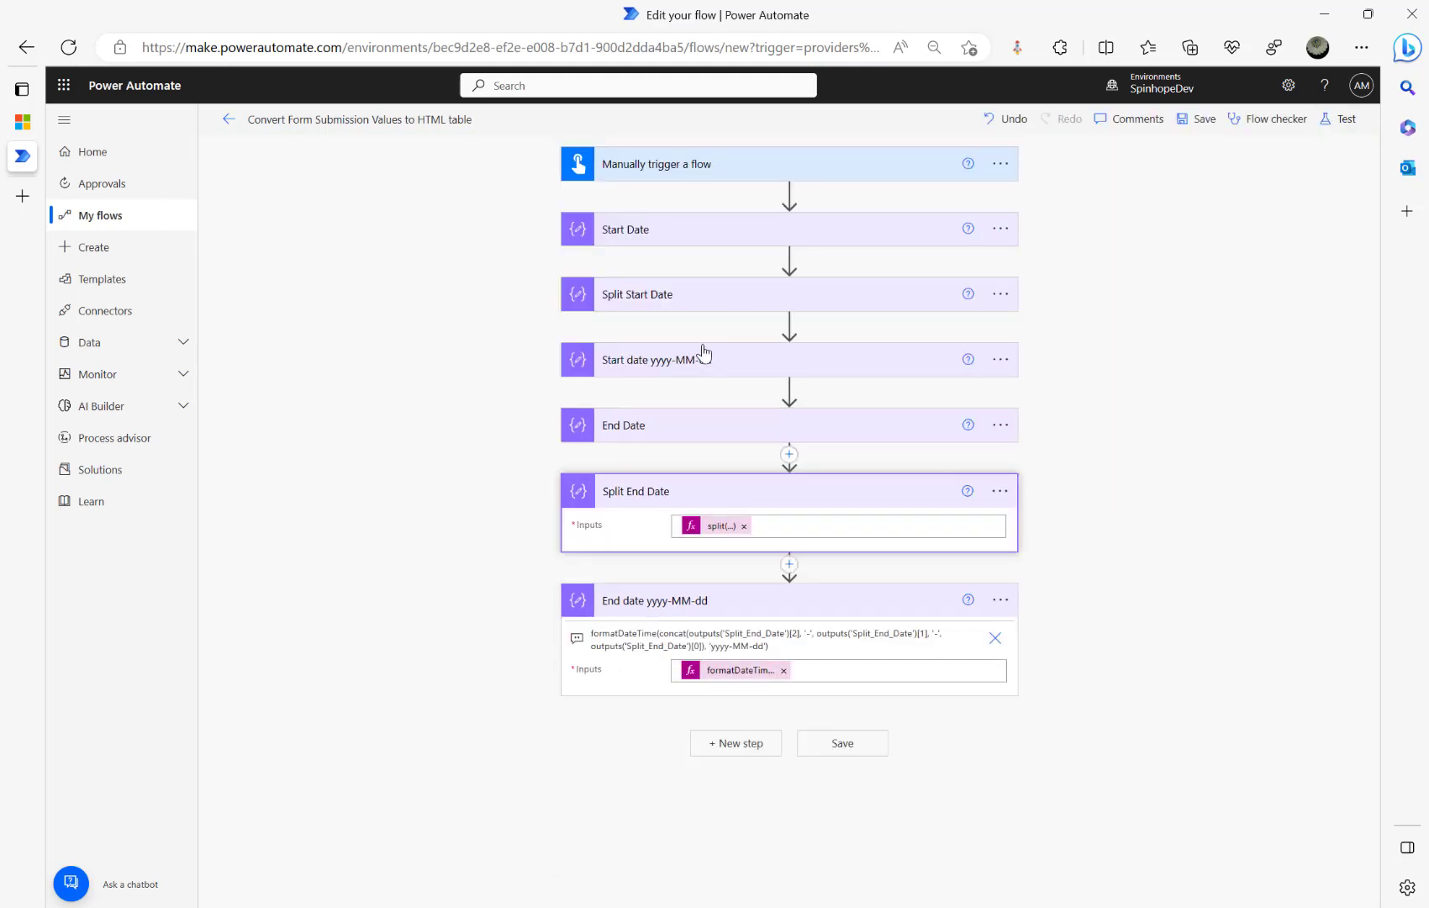
{"action": "left_click", "coordinate": [723, 597]}
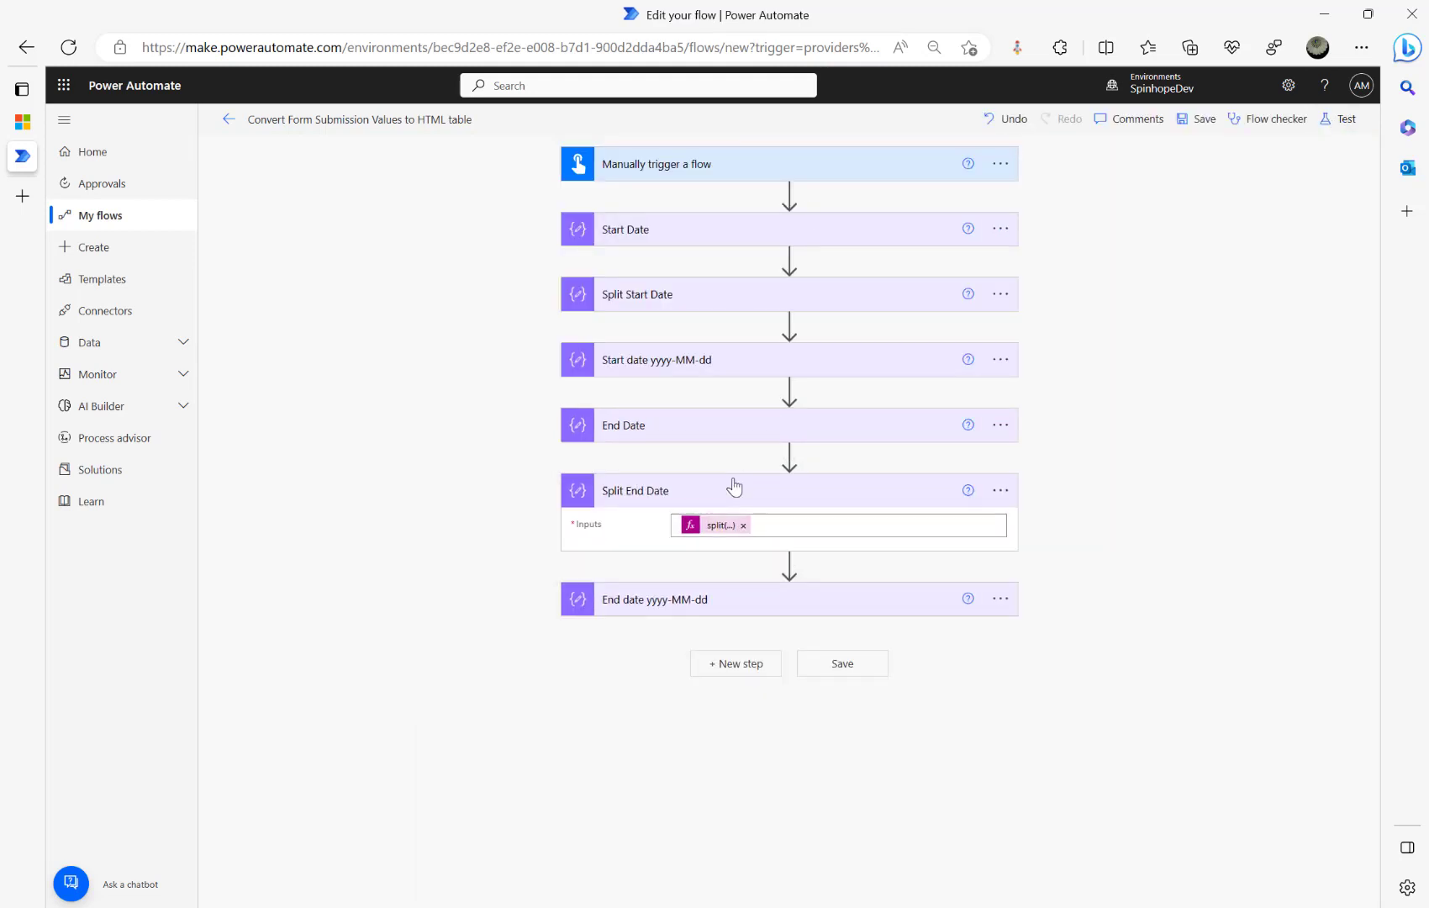
{"action": "left_click", "coordinate": [730, 486]}
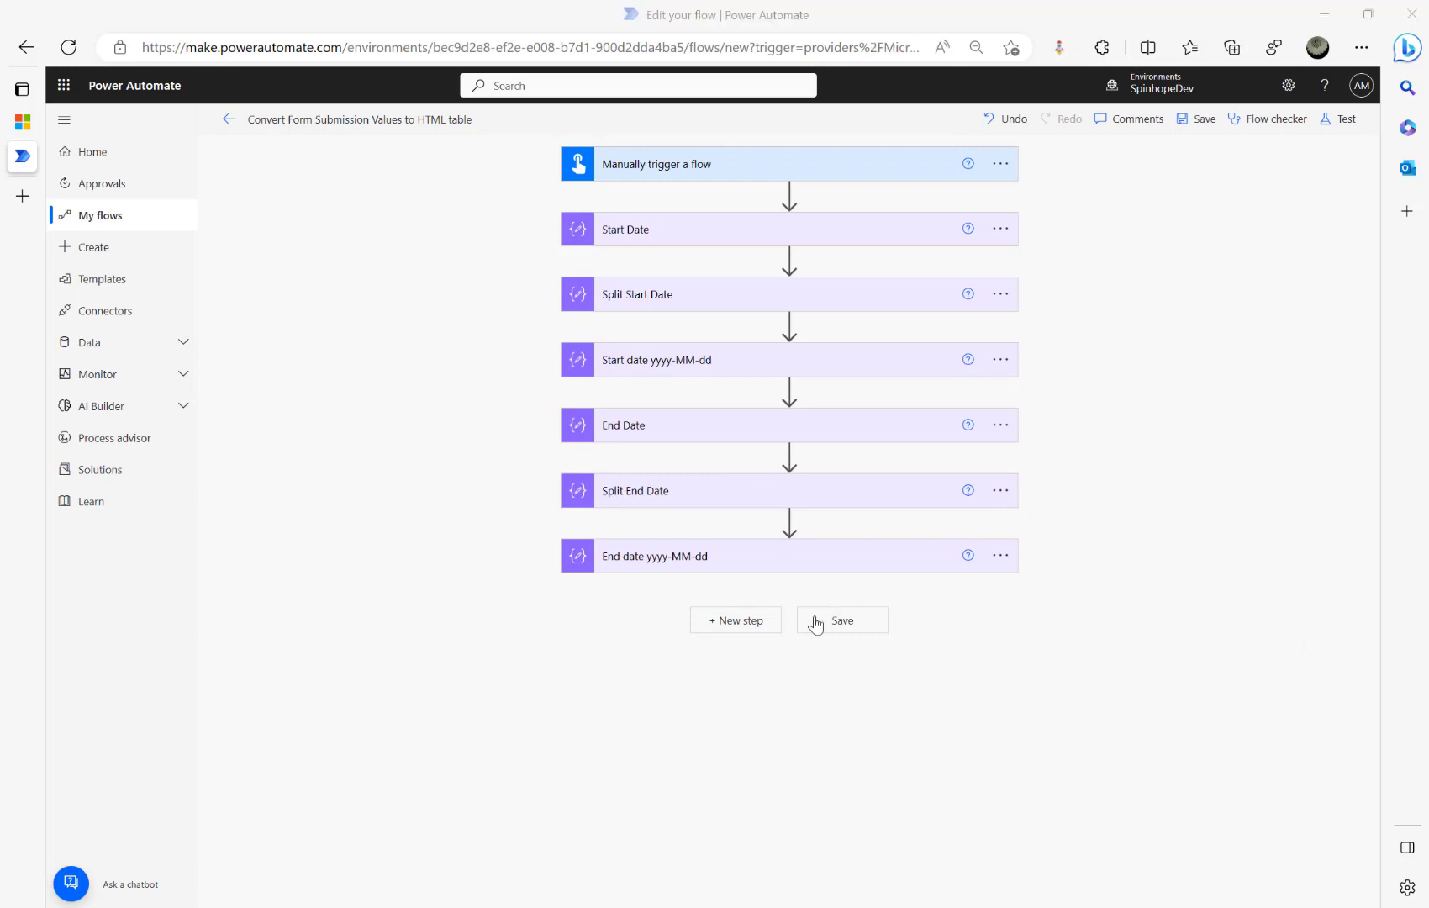
{"action": "left_click", "coordinate": [729, 622]}
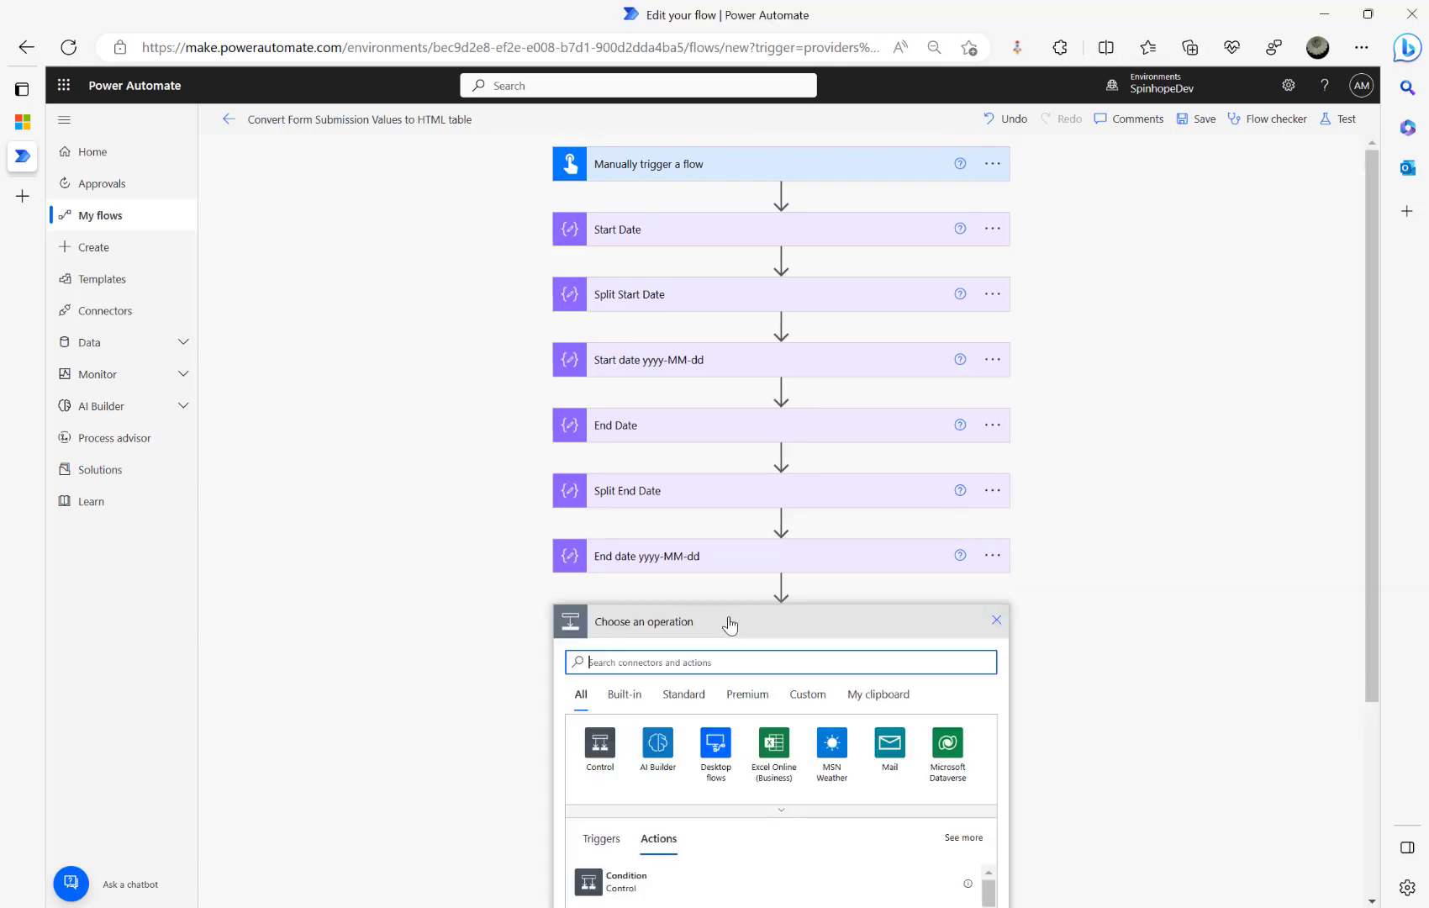
{"action": "type", "text": "compose"}
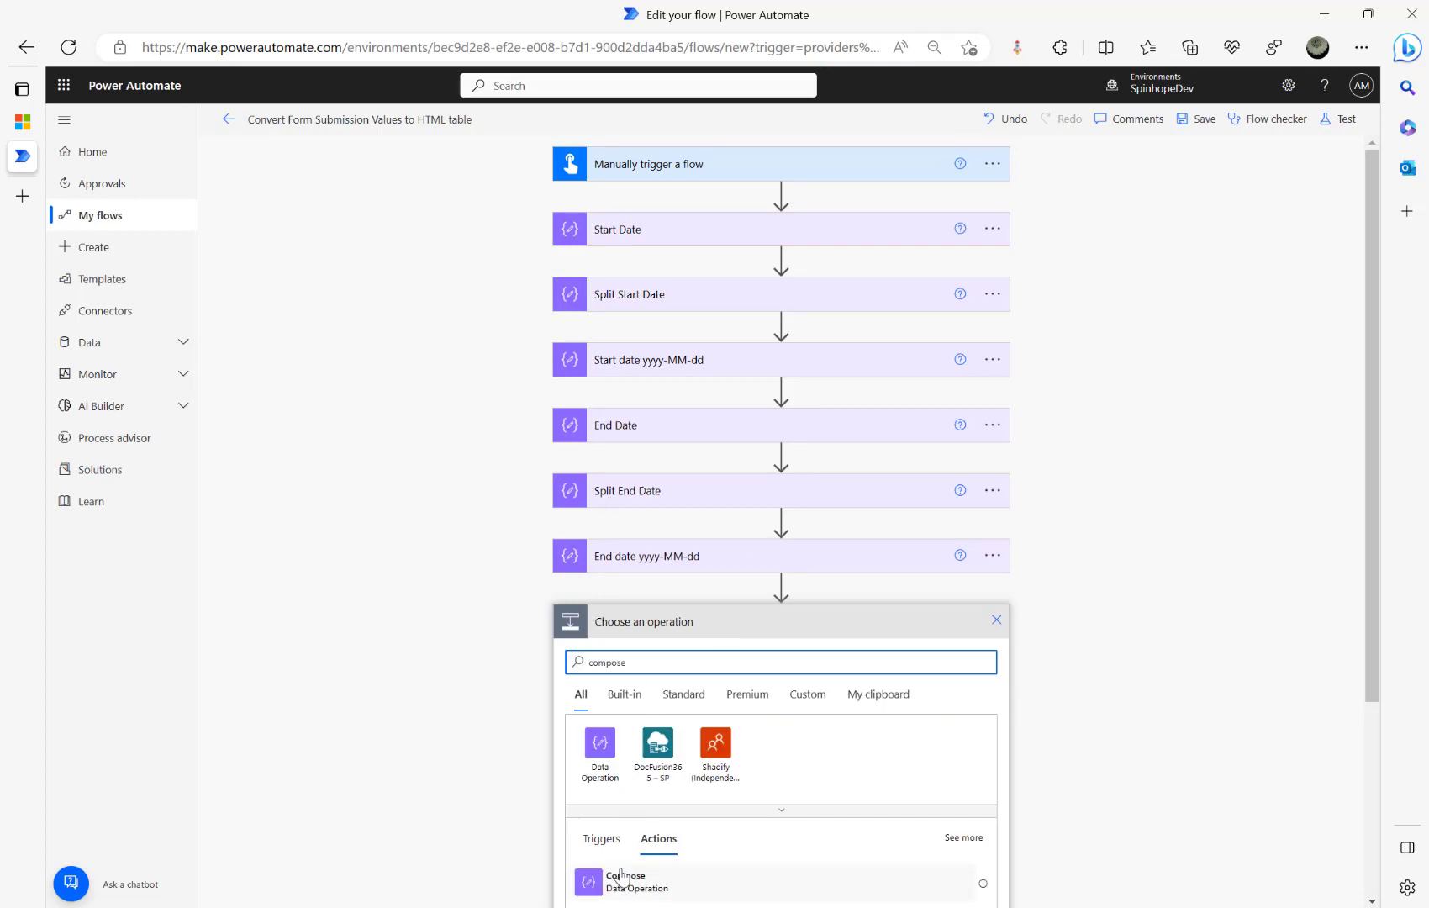
{"action": "left_click", "coordinate": [621, 879]}
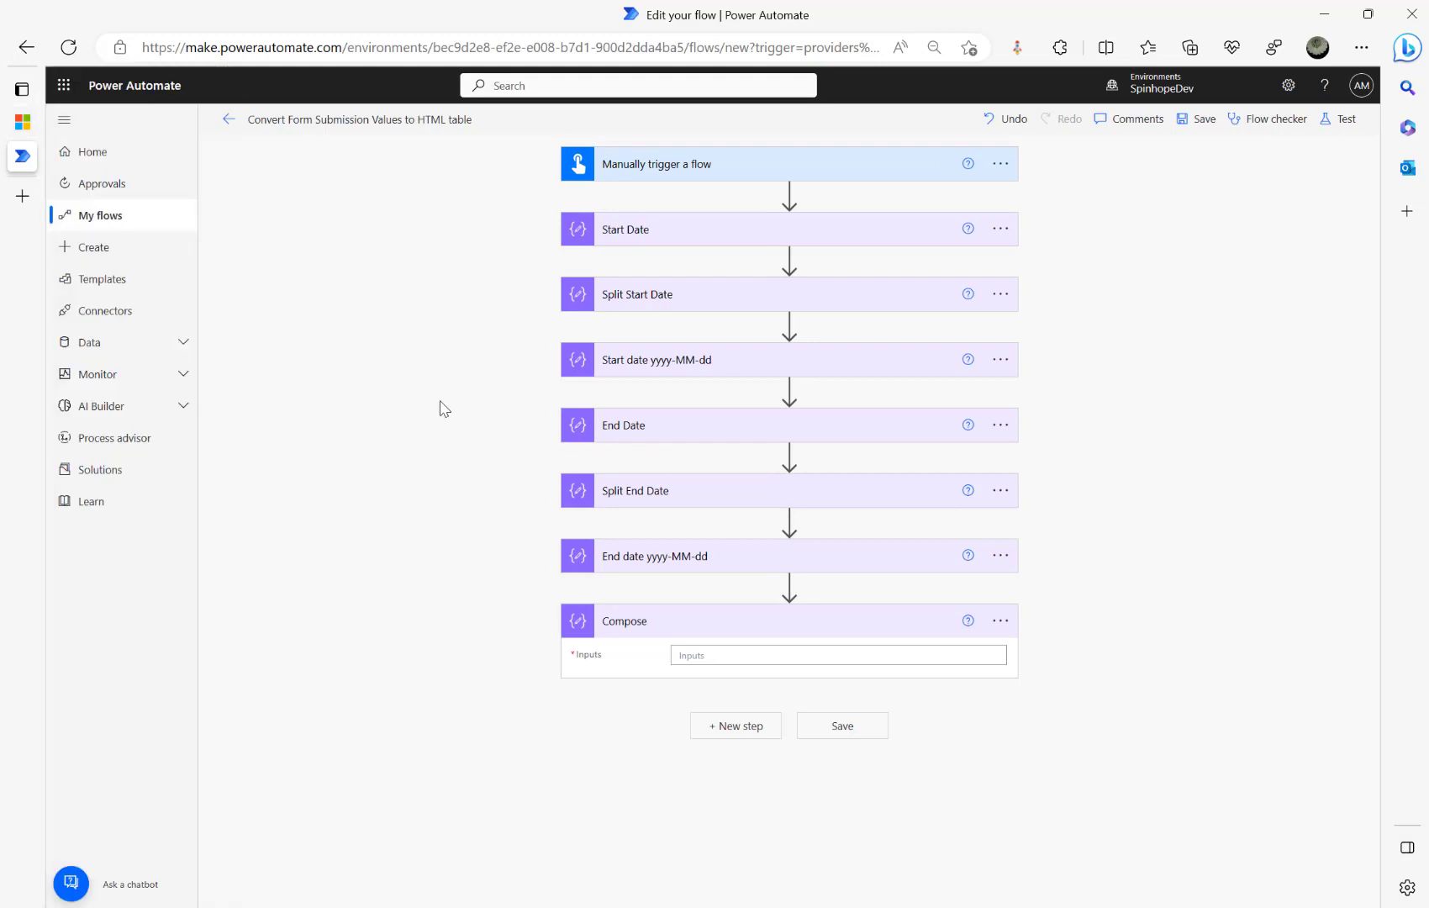
- Switch to the forum post and select the full weekday-choice string below the holiday dates
{"action": "left_click", "coordinate": [25, 126]}
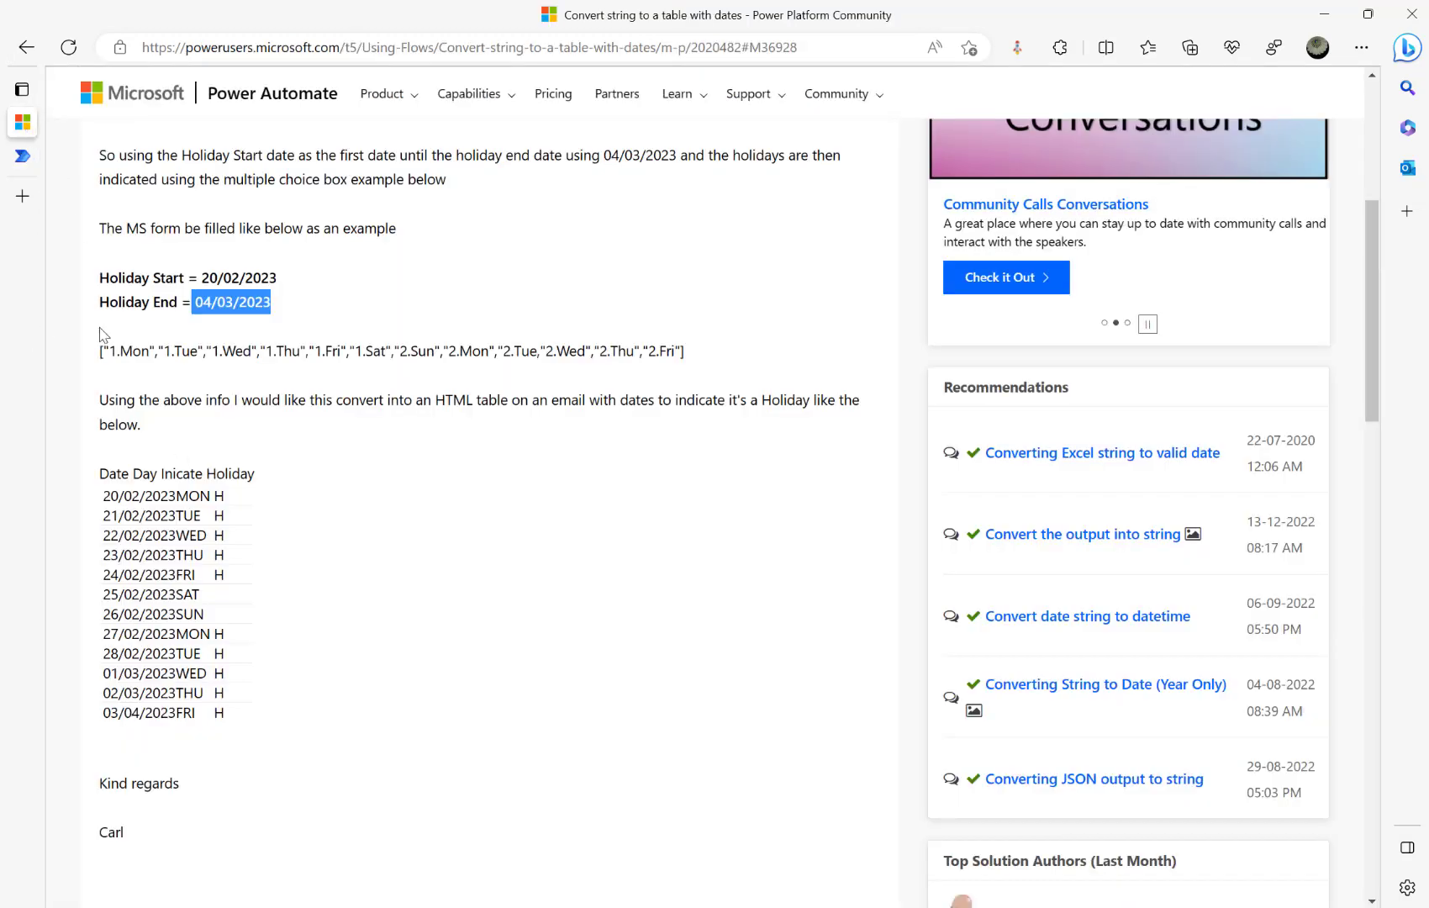
{"action": "left_click", "coordinate": [93, 358]}
{"action": "triple_click", "coordinate": [711, 346]}
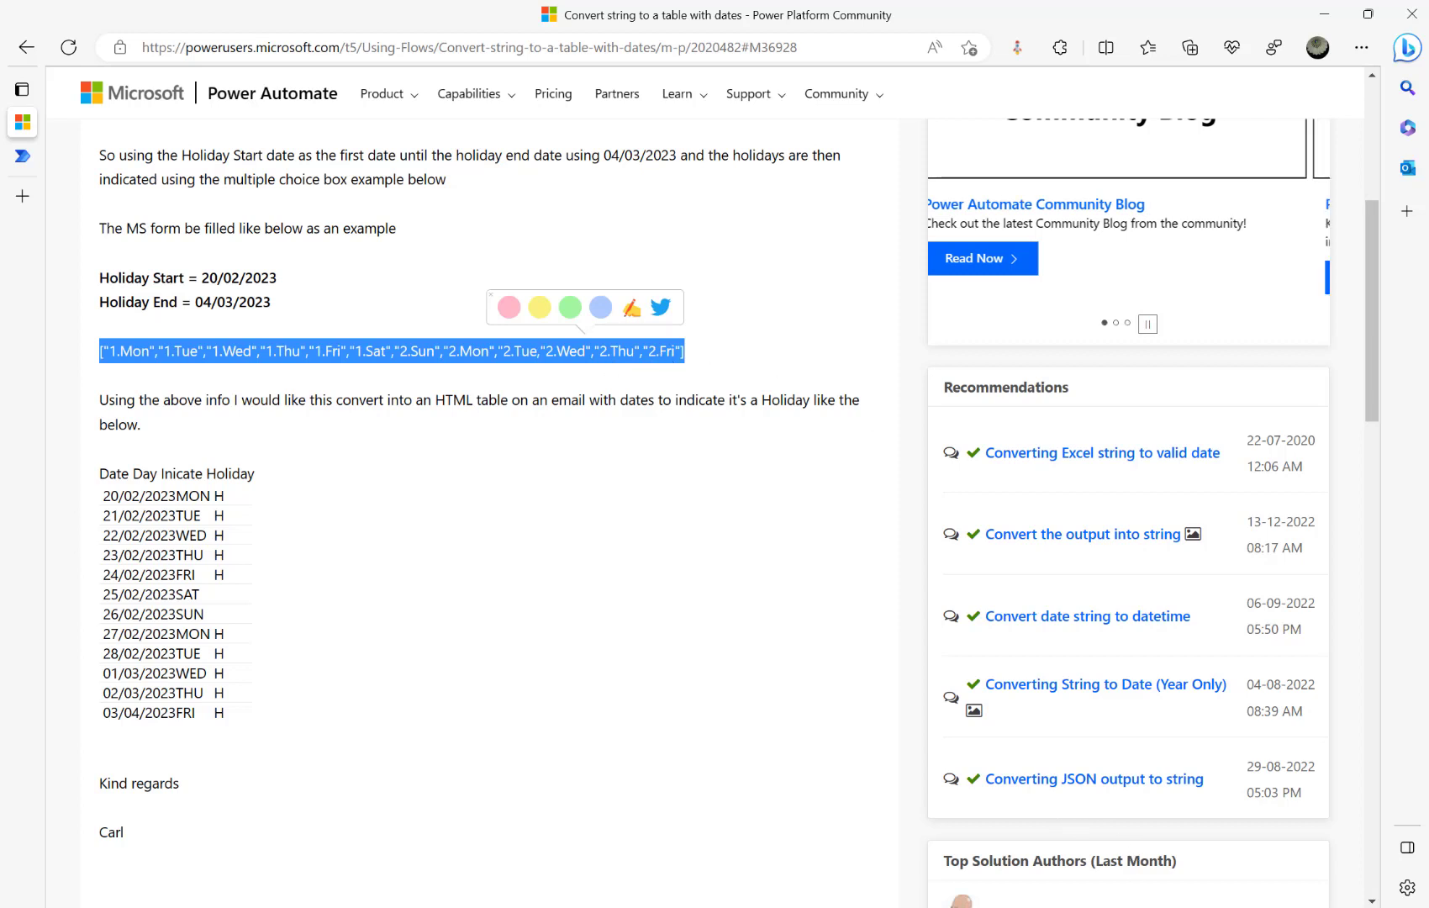
- Switch to the Notepad window holding the extended weekday string, change its last entry to "2.Sat", and copy the whole string
{"action": "left_click", "coordinate": [1154, 907]}
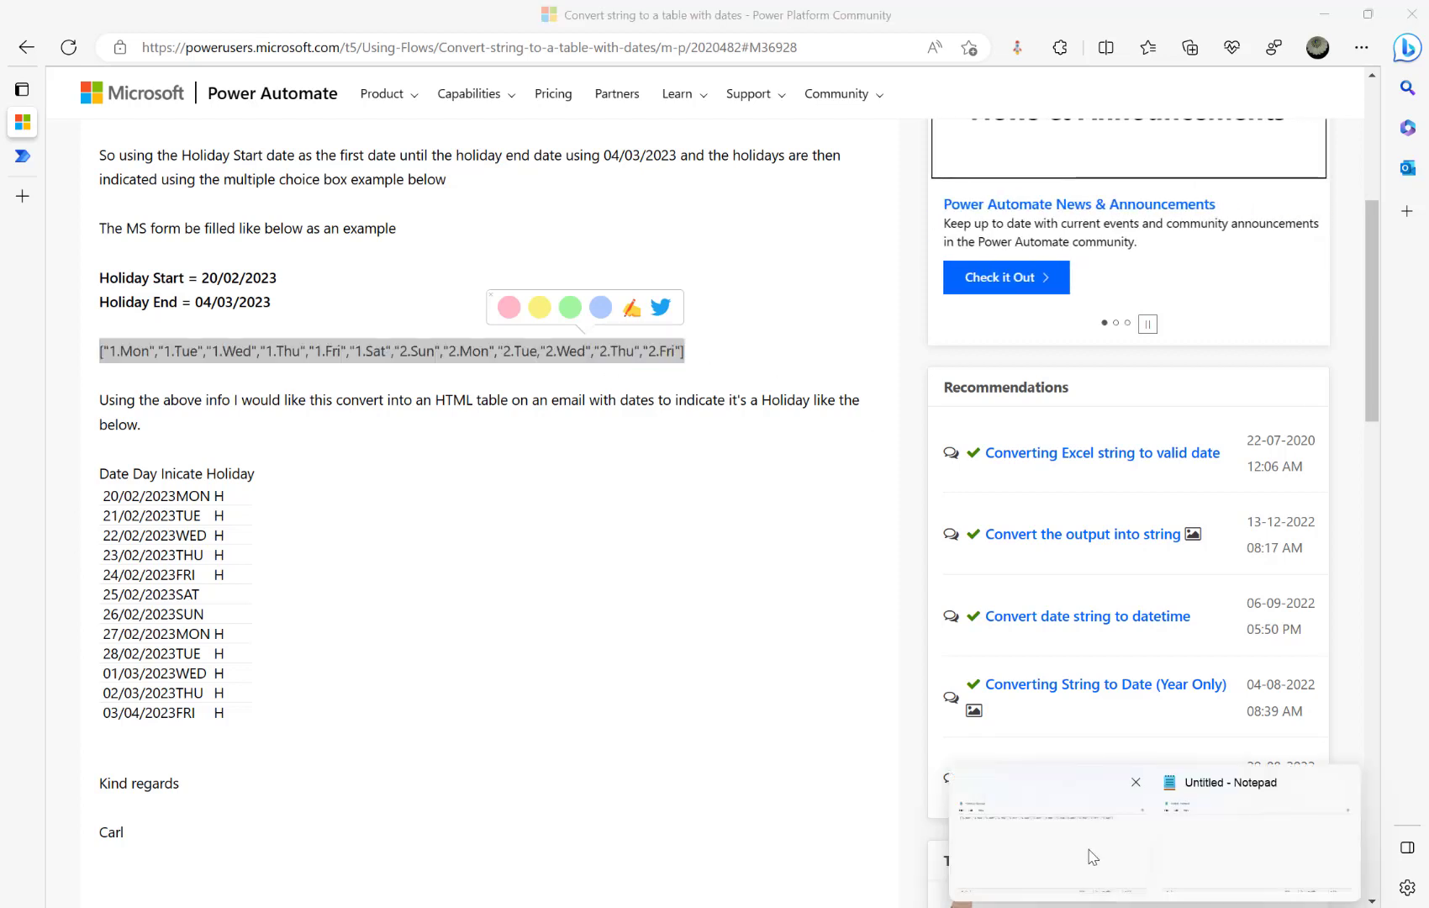
{"action": "left_click", "coordinate": [1095, 853]}
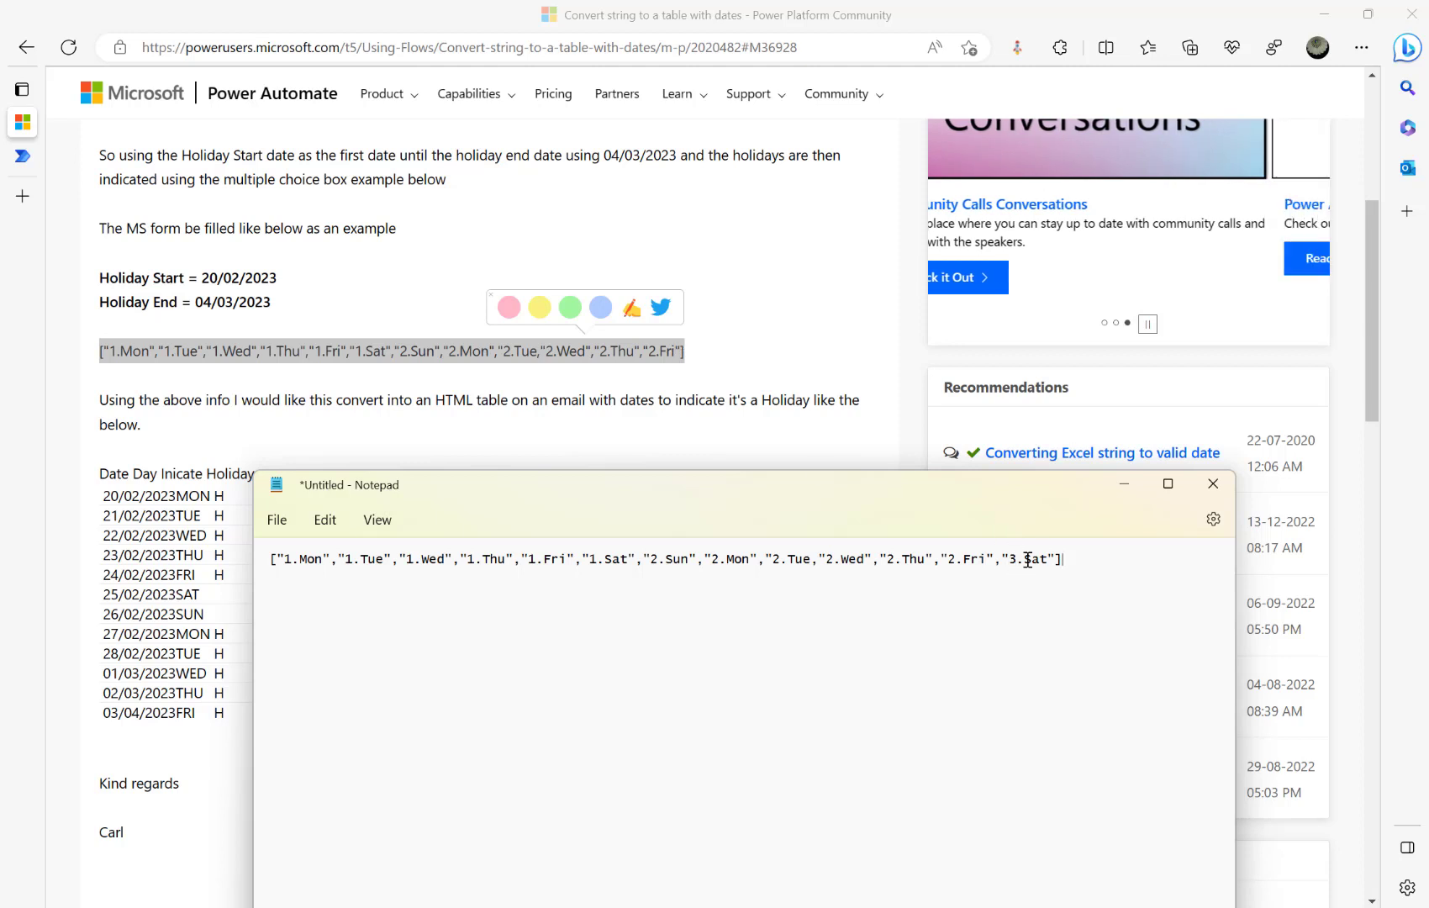
{"action": "key", "text": "BackSpace"}
{"action": "type", "text": "2"}
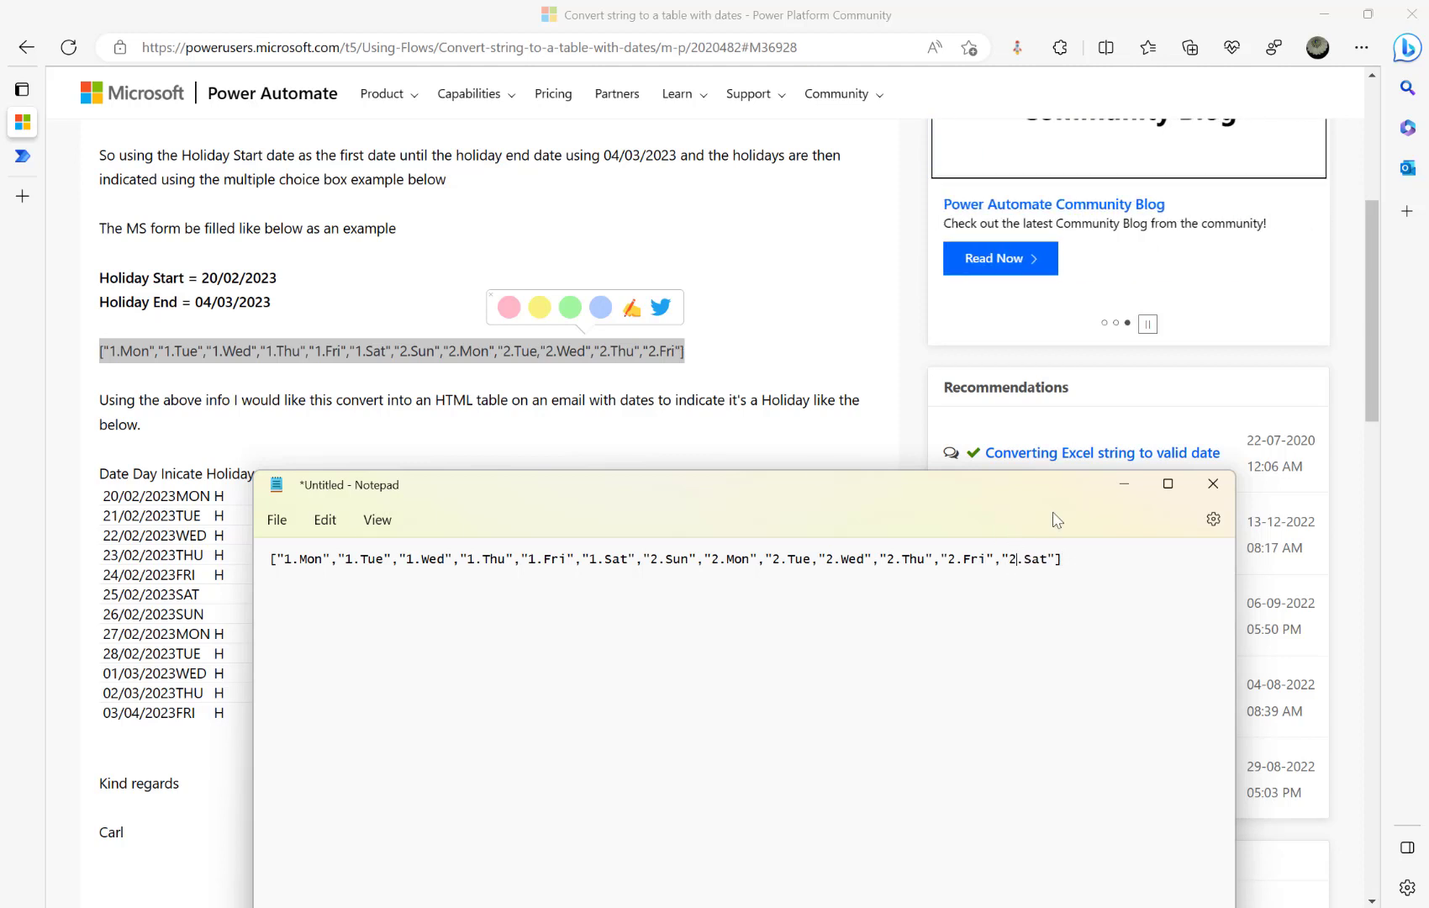
{"action": "left_click_drag", "start_coordinate": [1053, 562], "coordinate": [201, 570]}
{"action": "key", "text": "ctrl+c"}
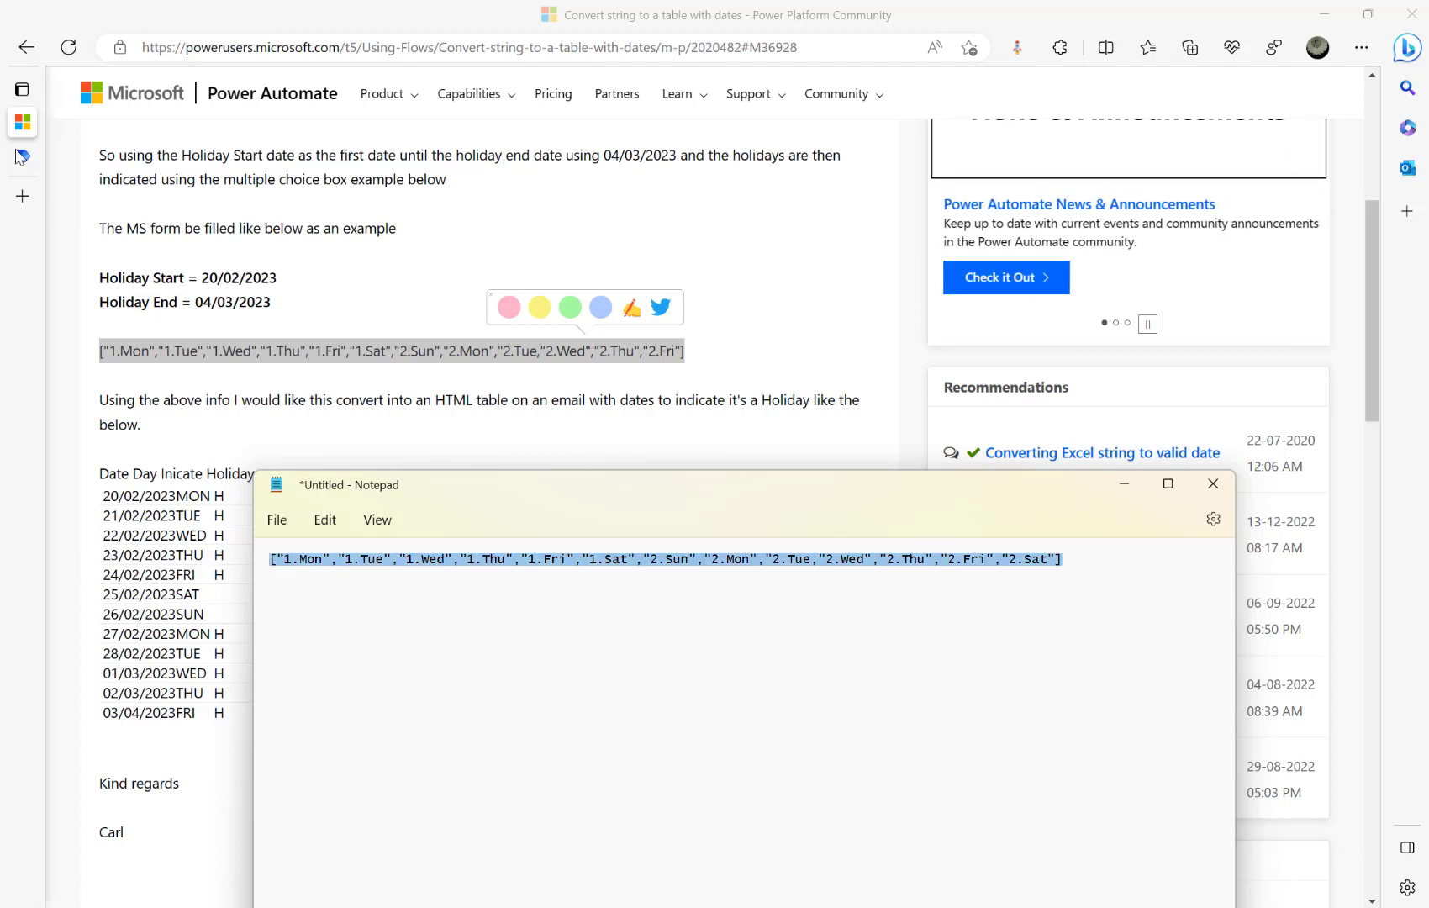
- Back in the Power Automate flow, rename the new Compose action Week Days and paste the copied weekday string as its inputs
{"action": "mouse_move", "coordinate": [23, 160]}
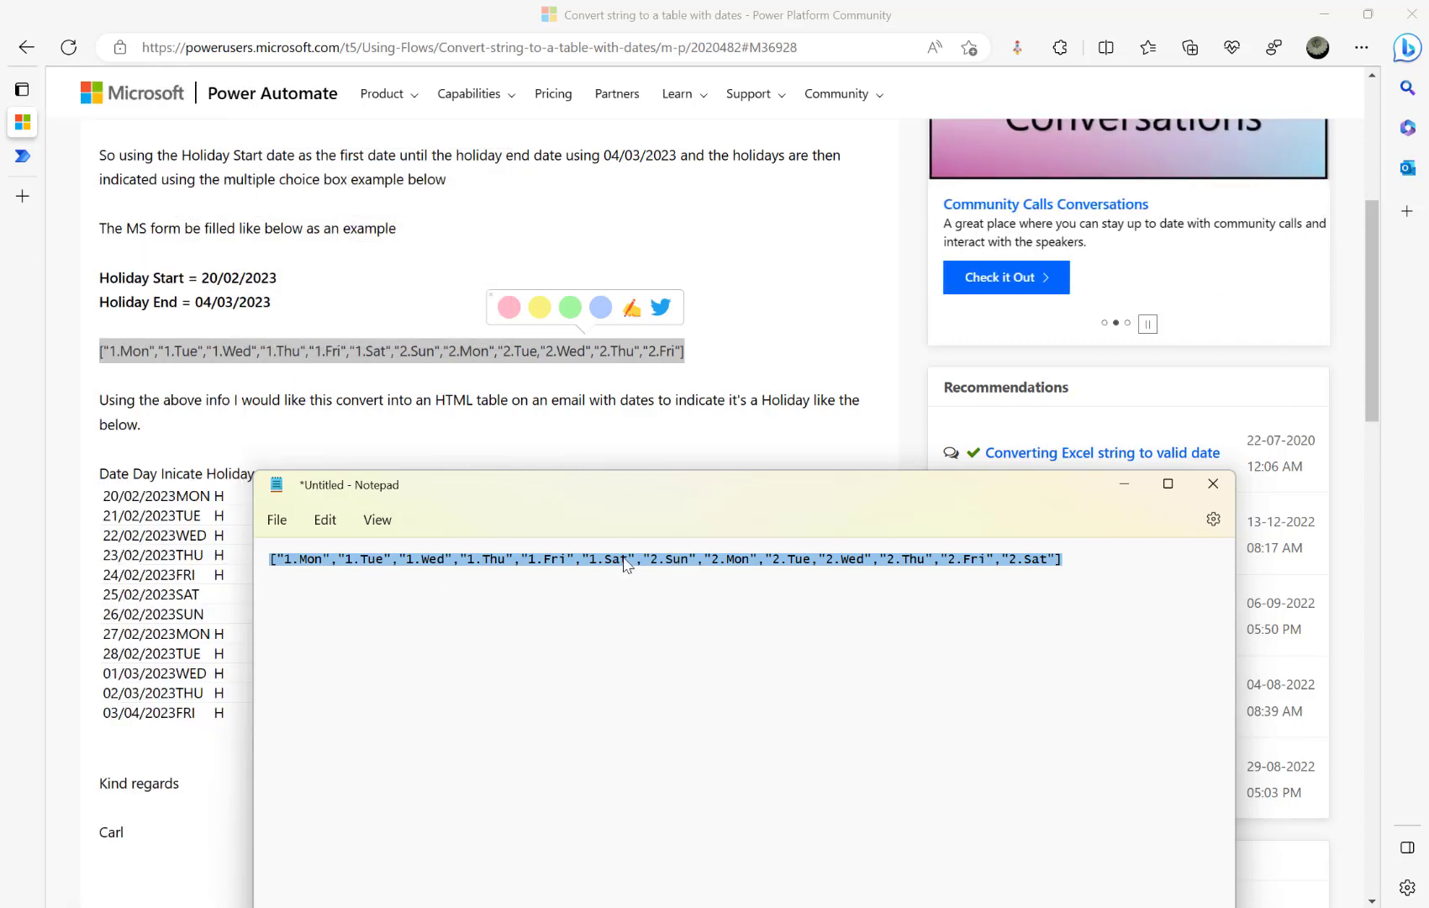
{"action": "left_click", "coordinate": [212, 337]}
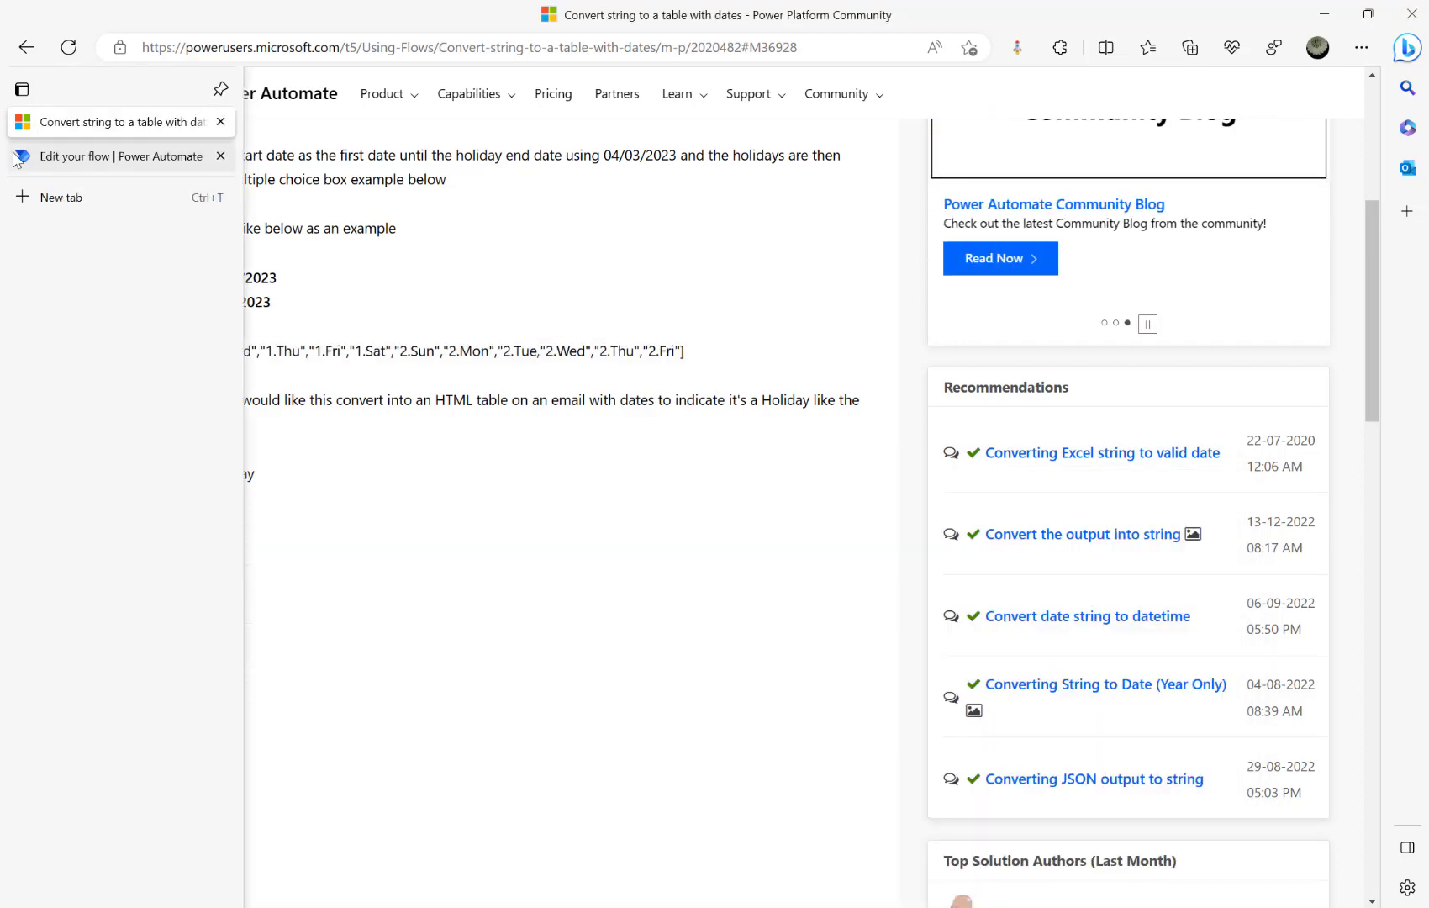
{"action": "left_click", "coordinate": [15, 160]}
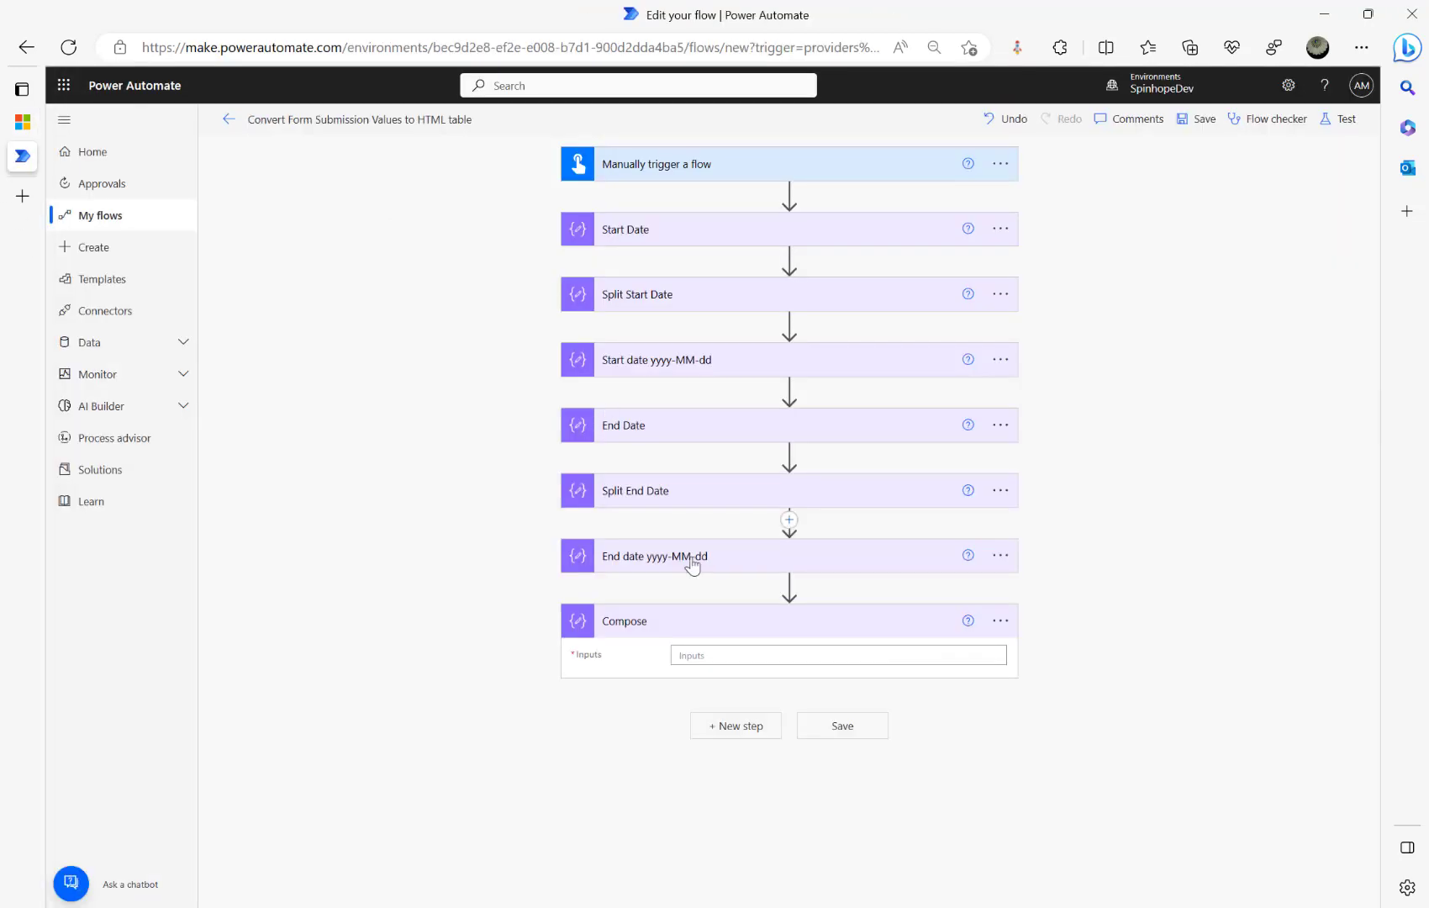
{"action": "left_click", "coordinate": [1000, 622]}
{"action": "left_click", "coordinate": [1091, 678]}
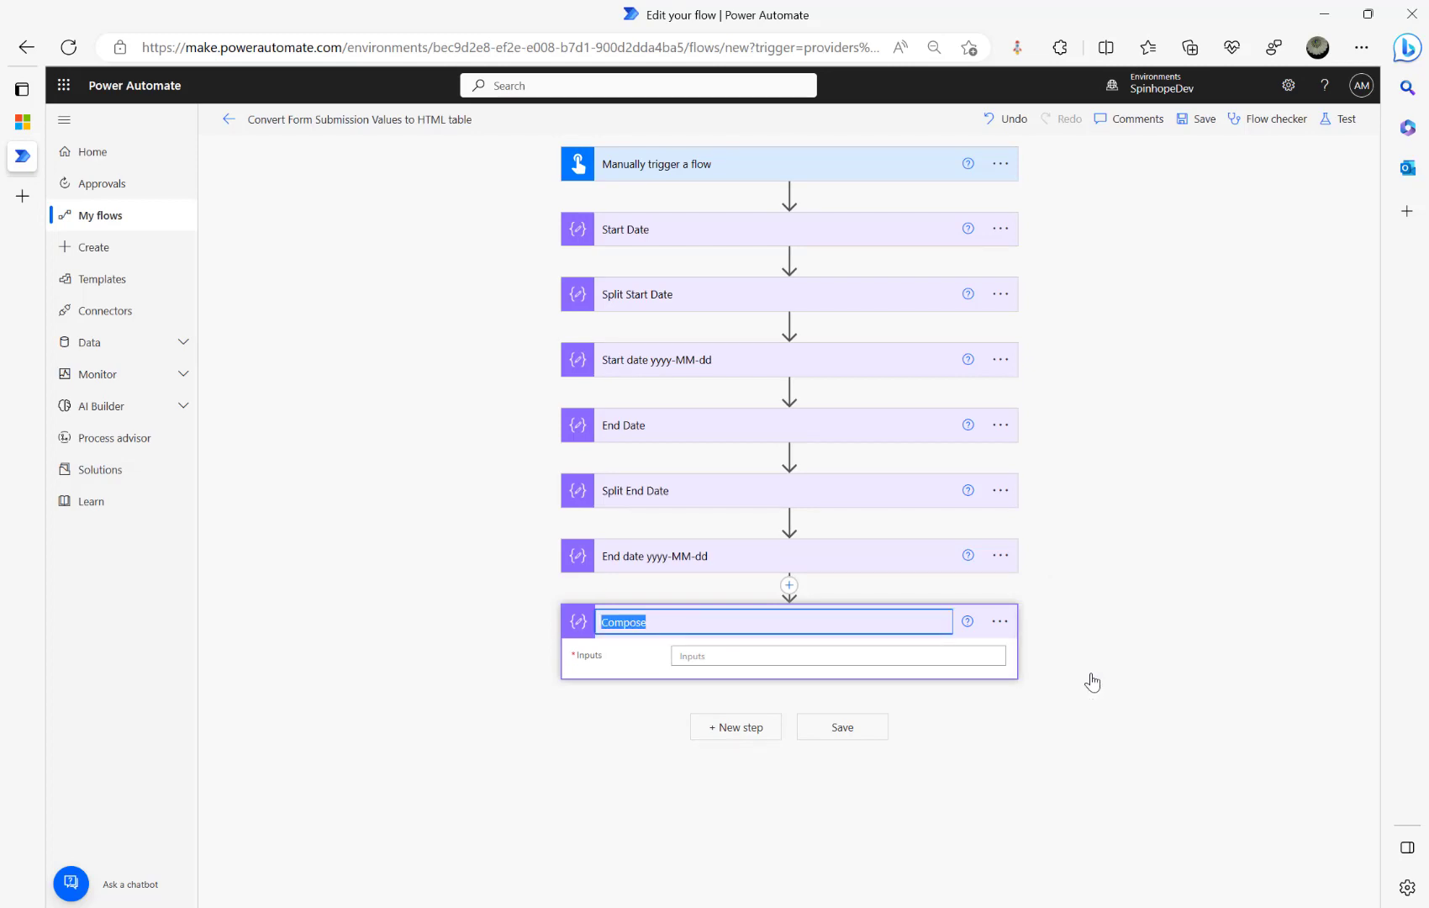
{"action": "type", "text": "Week Days"}
{"action": "left_click", "coordinate": [744, 653]}
{"action": "key", "text": "ctrl+v"}
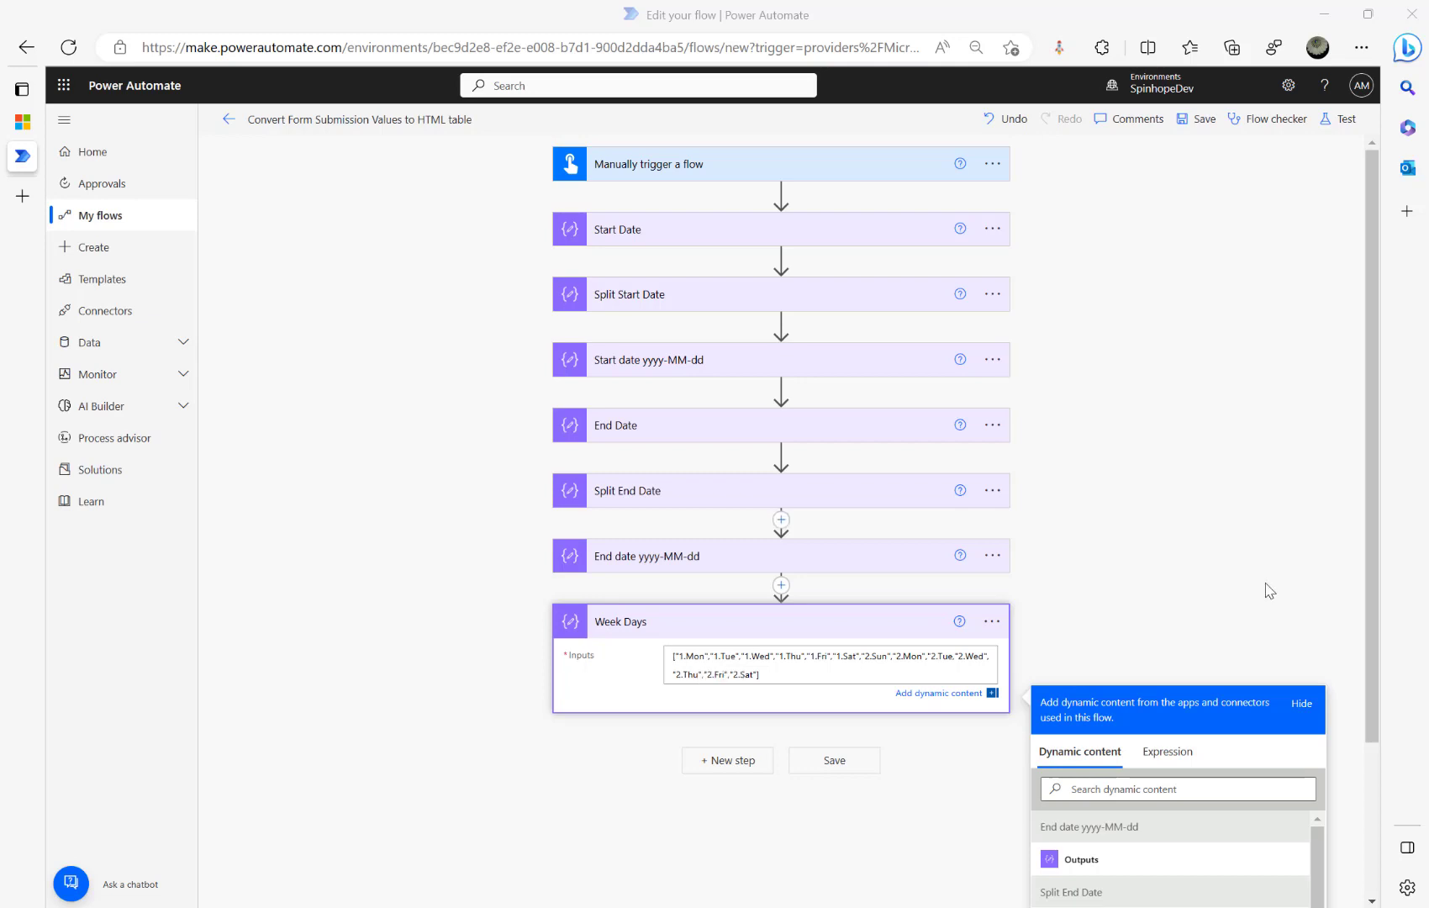
- Copy the original weekday-choice string from the forum post and return to the flow
{"action": "left_click", "coordinate": [27, 122]}
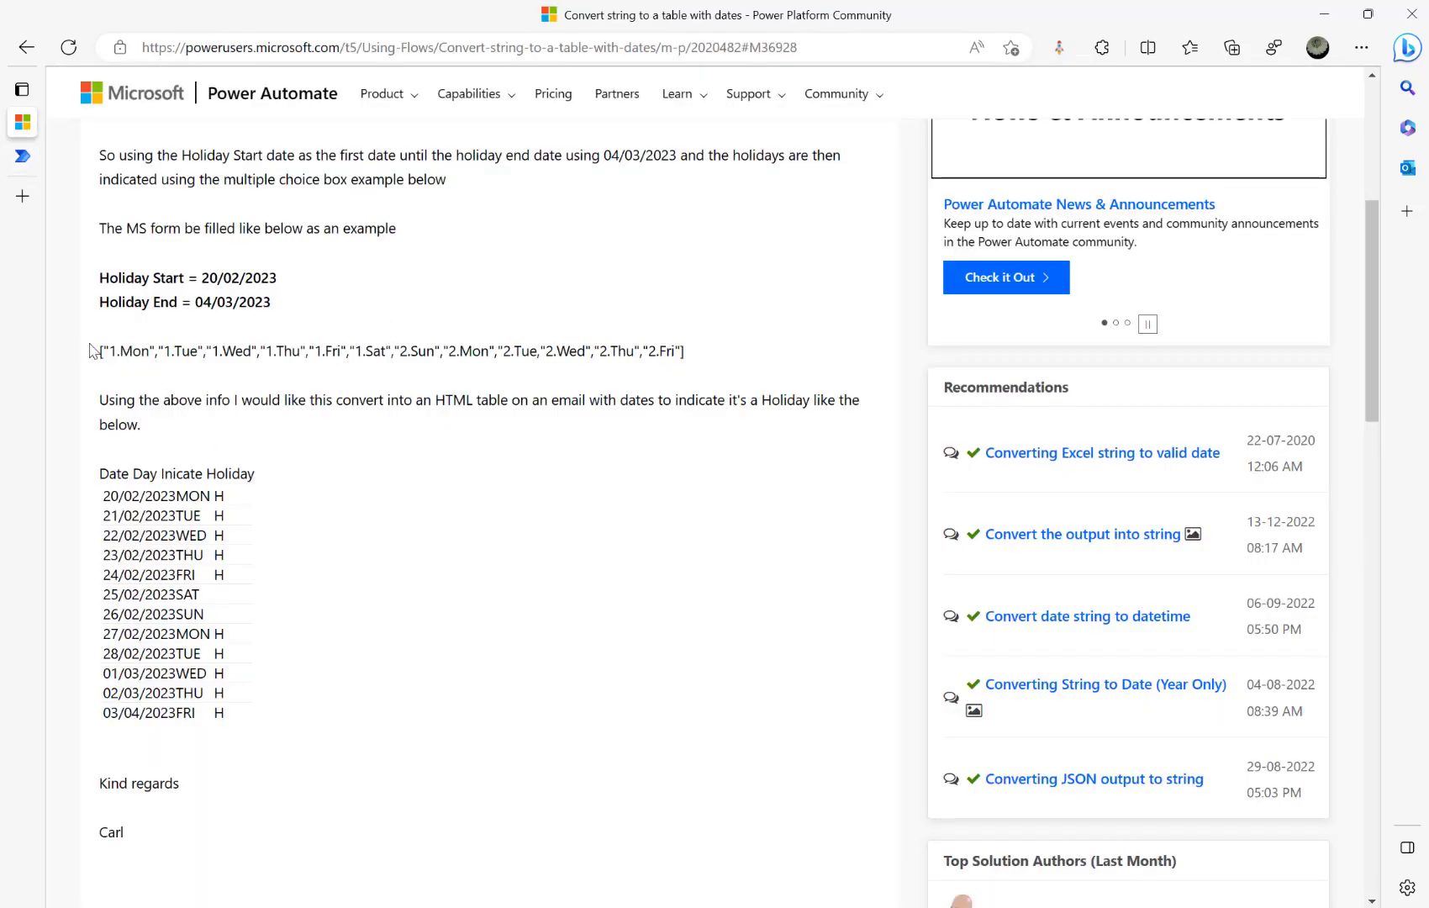
{"action": "left_click_drag", "start_coordinate": [95, 350], "coordinate": [791, 349]}
{"action": "key", "text": "ctrl+c"}
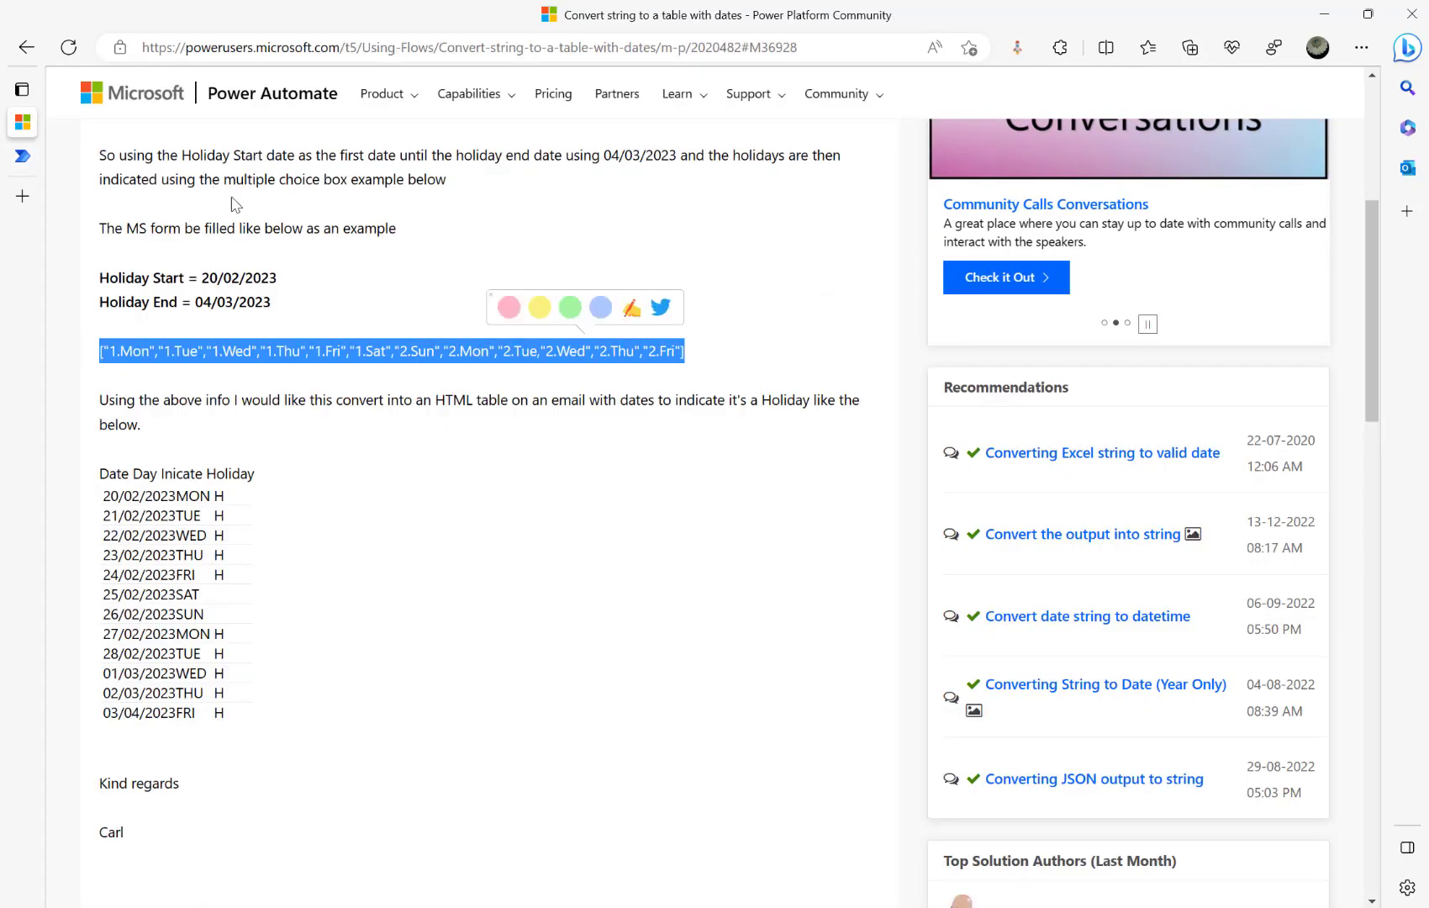
{"action": "left_click", "coordinate": [24, 158]}
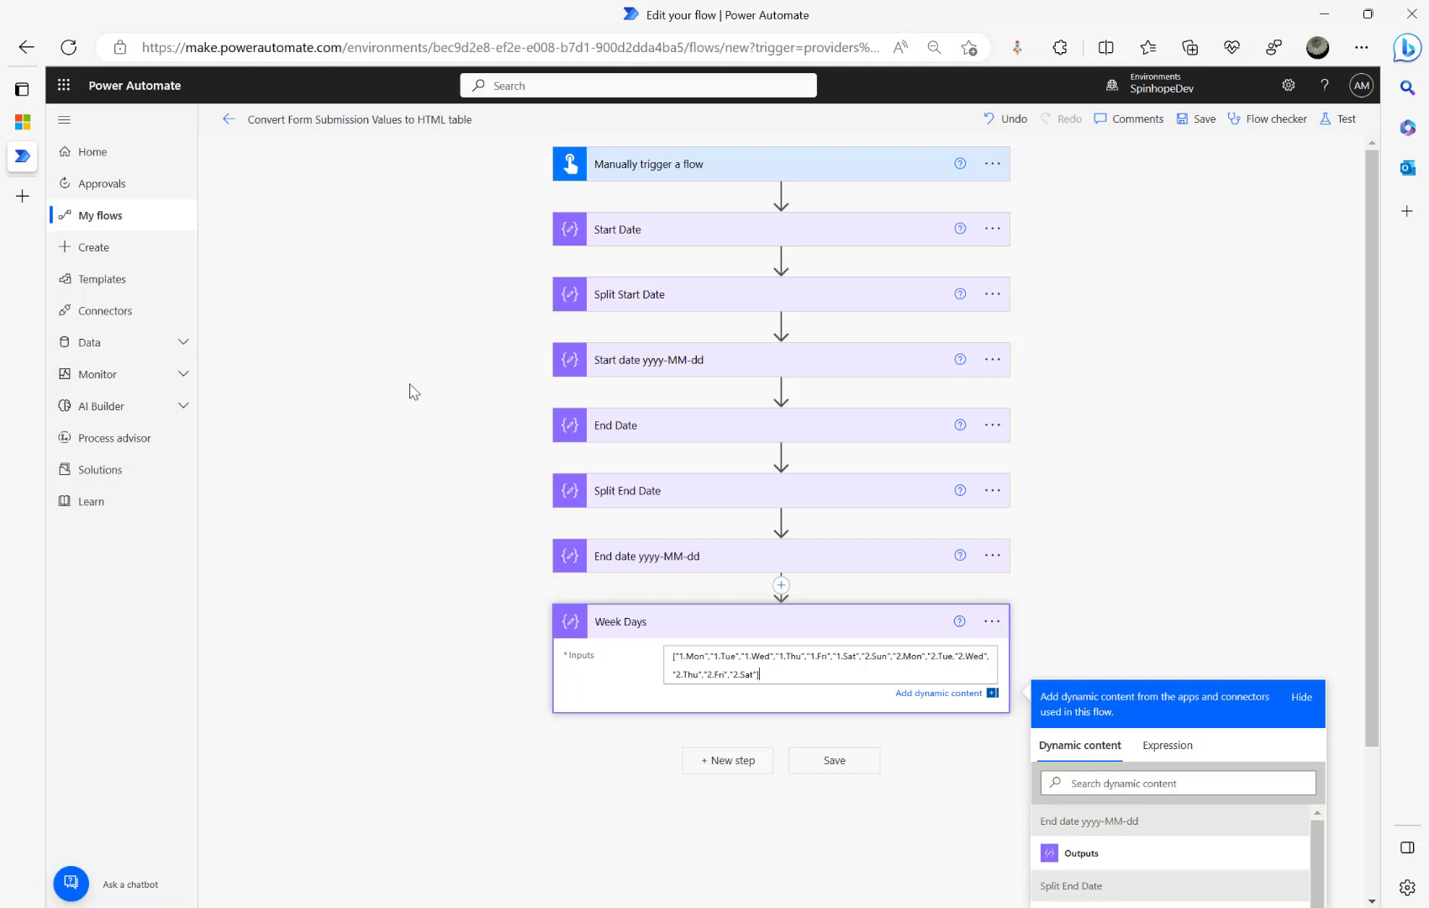
- Add a Compose action below Week Days and rename it Clean up Week Days
{"action": "left_click", "coordinate": [725, 765]}
{"action": "type", "text": "compose"}
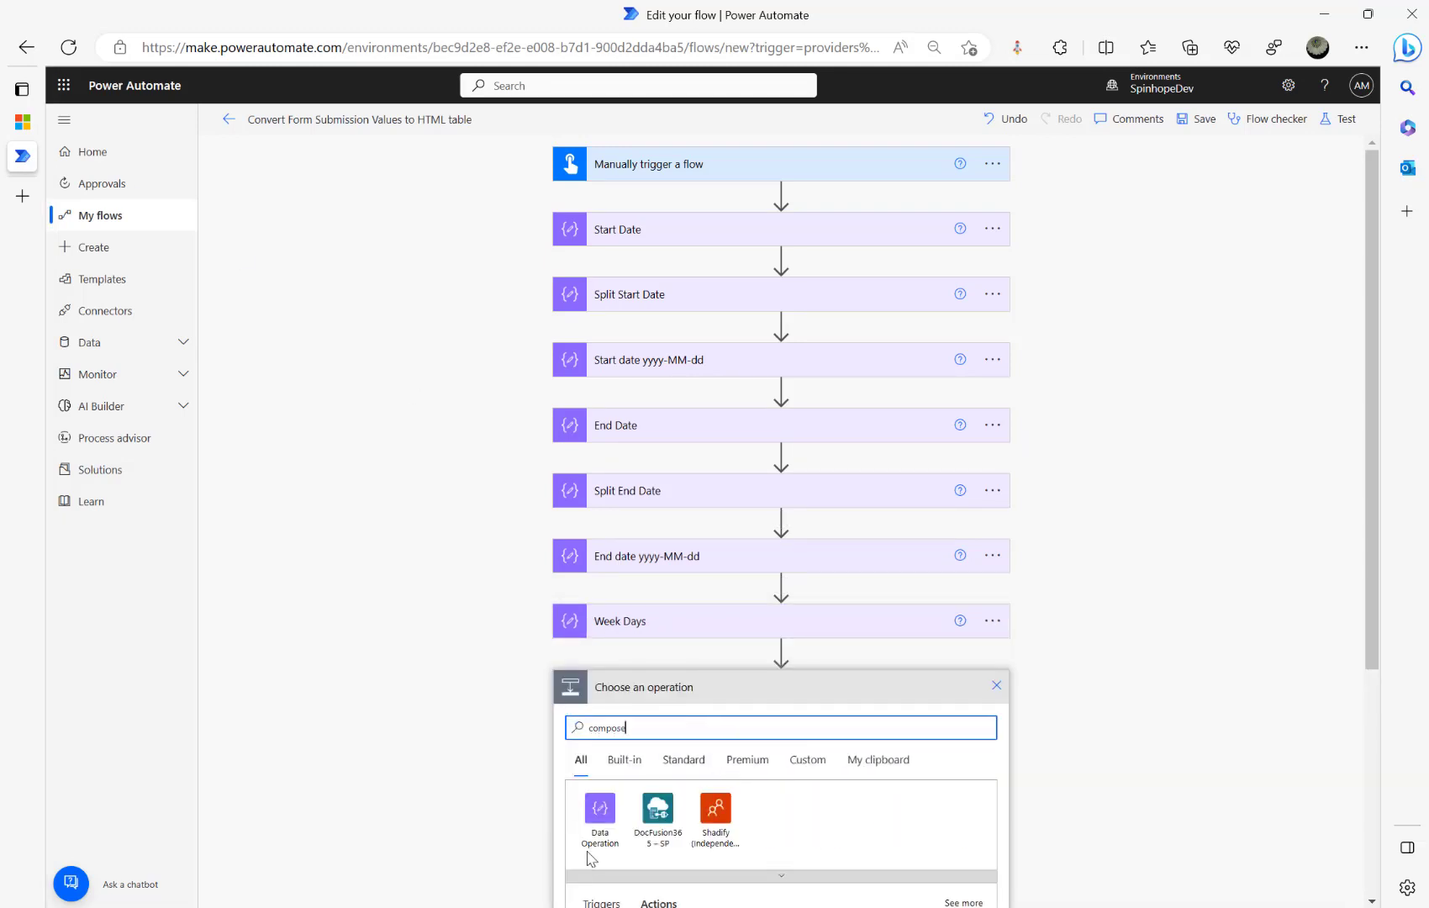
{"action": "scroll", "coordinate": [840, 774], "scroll_direction": "down", "scroll_amount": 3}
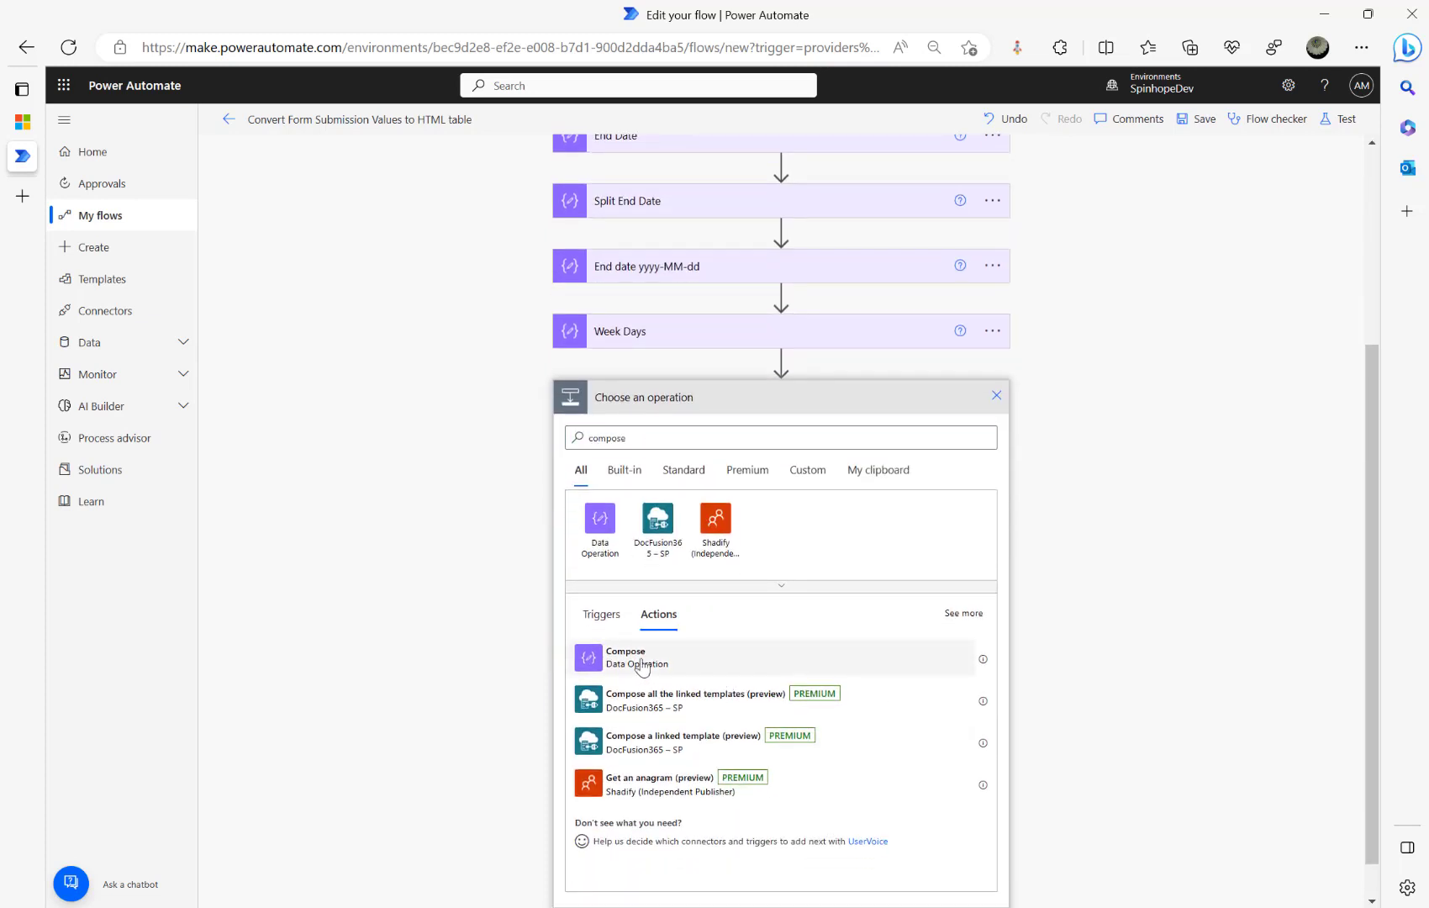
{"action": "left_click", "coordinate": [649, 670]}
{"action": "left_click", "coordinate": [999, 685]}
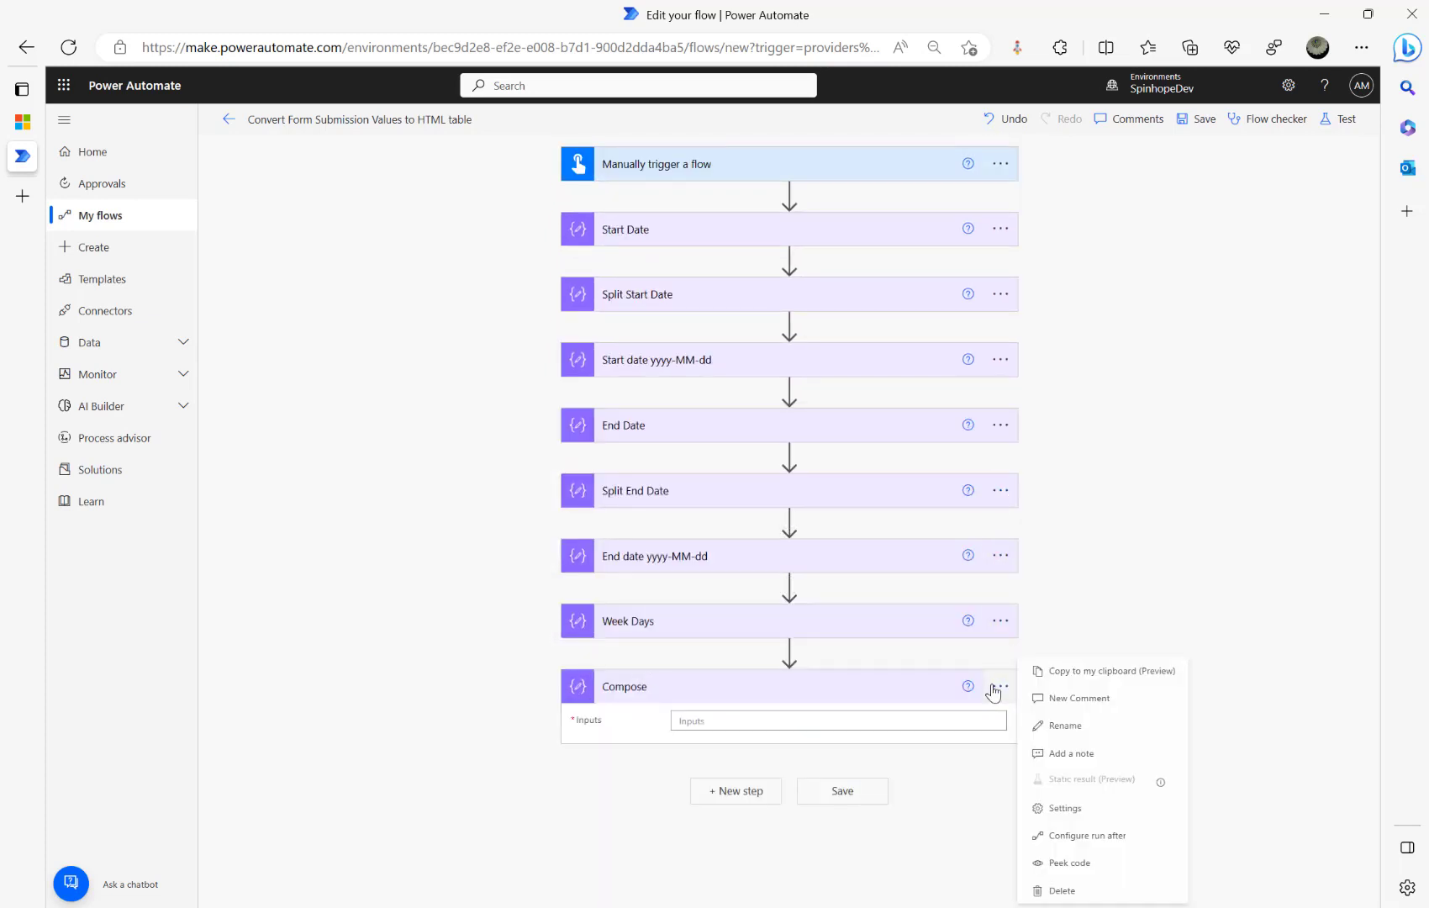
{"action": "left_click", "coordinate": [1066, 725]}
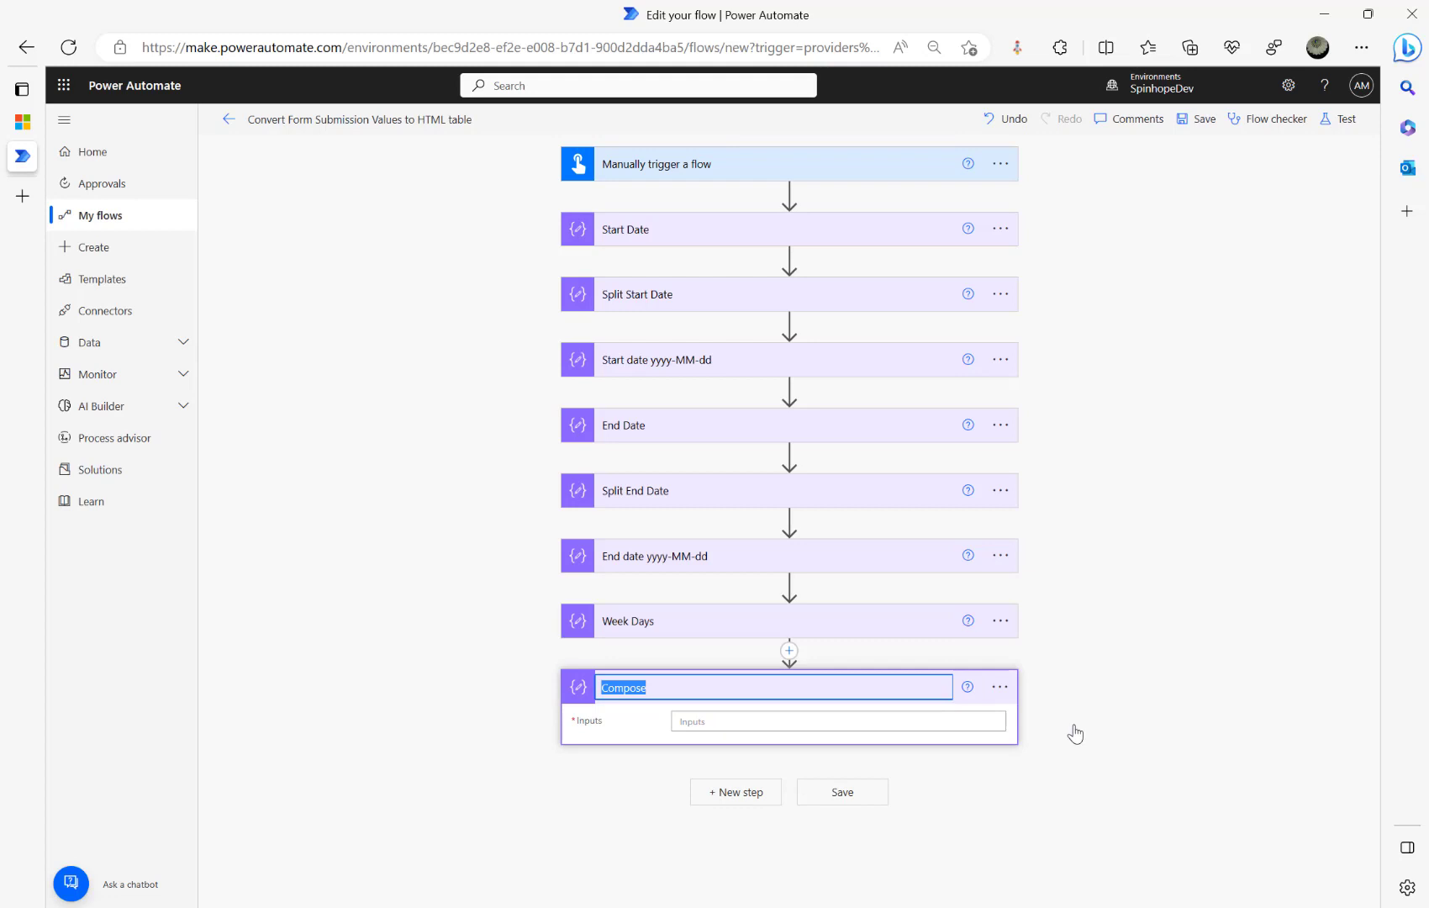
{"action": "type", "text": "Clean up Week Days"}
{"action": "key", "text": "Return"}
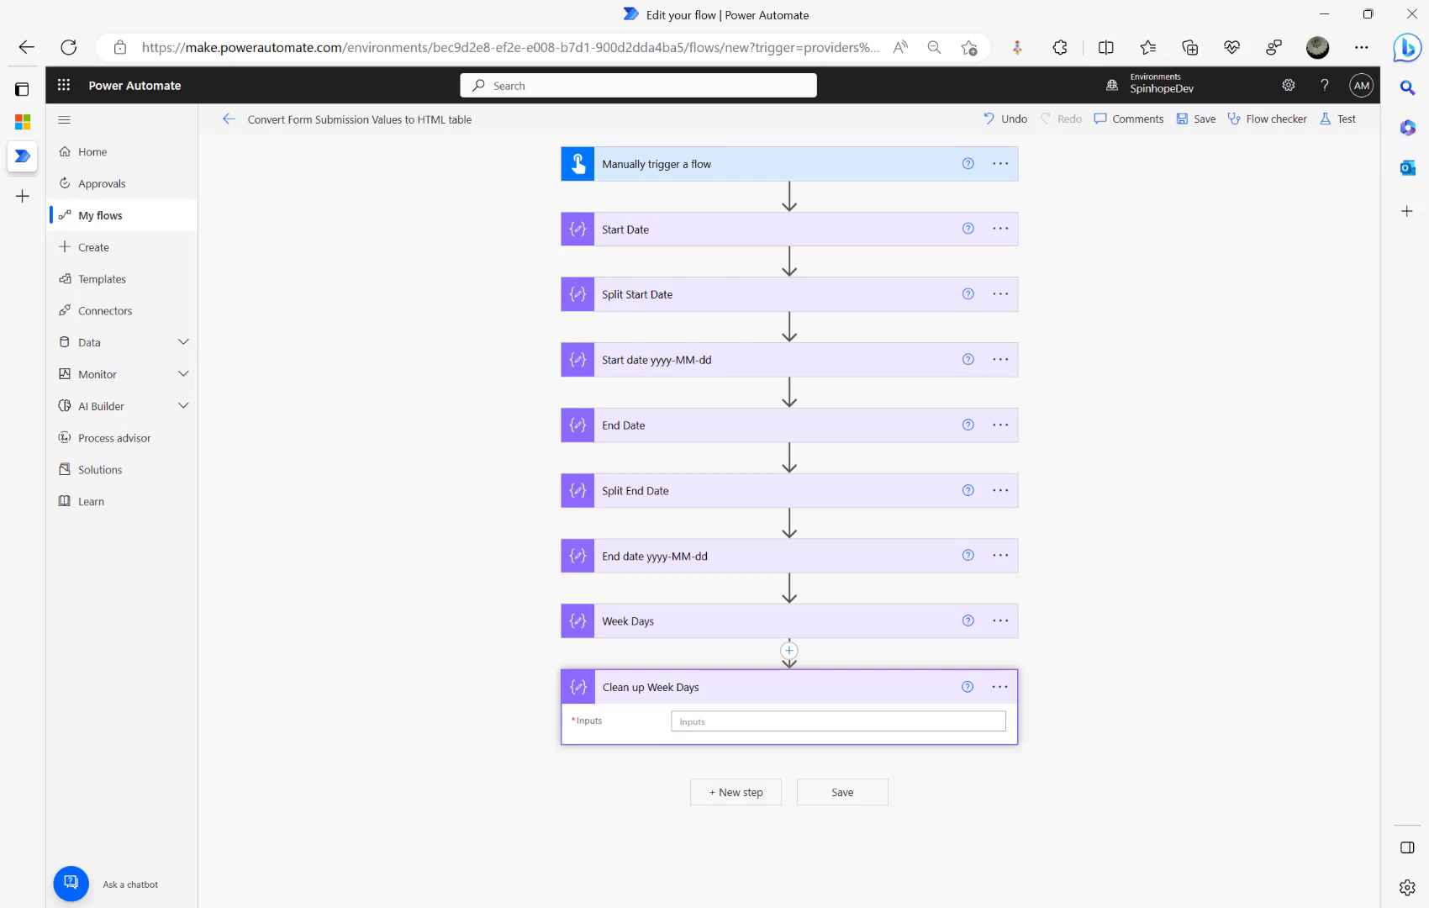
- In an empty Notepad window, write split(replace(replace(replace(outputs('Week_Days'),'[',''),']',''),'"',''),',')
{"action": "key", "text": "alt+Tab"}
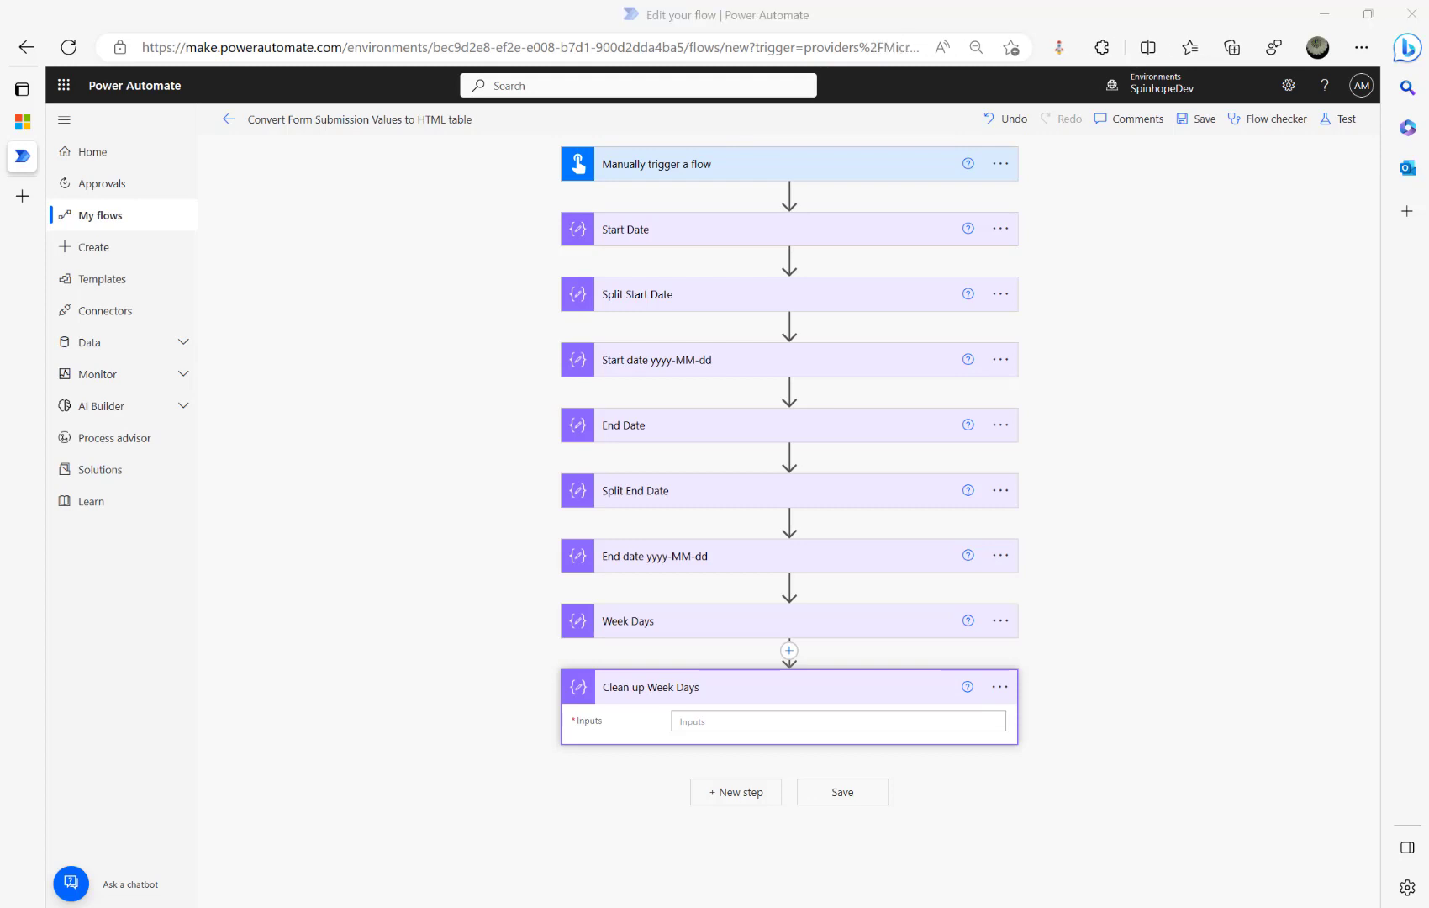
{"action": "left_click", "coordinate": [1245, 844]}
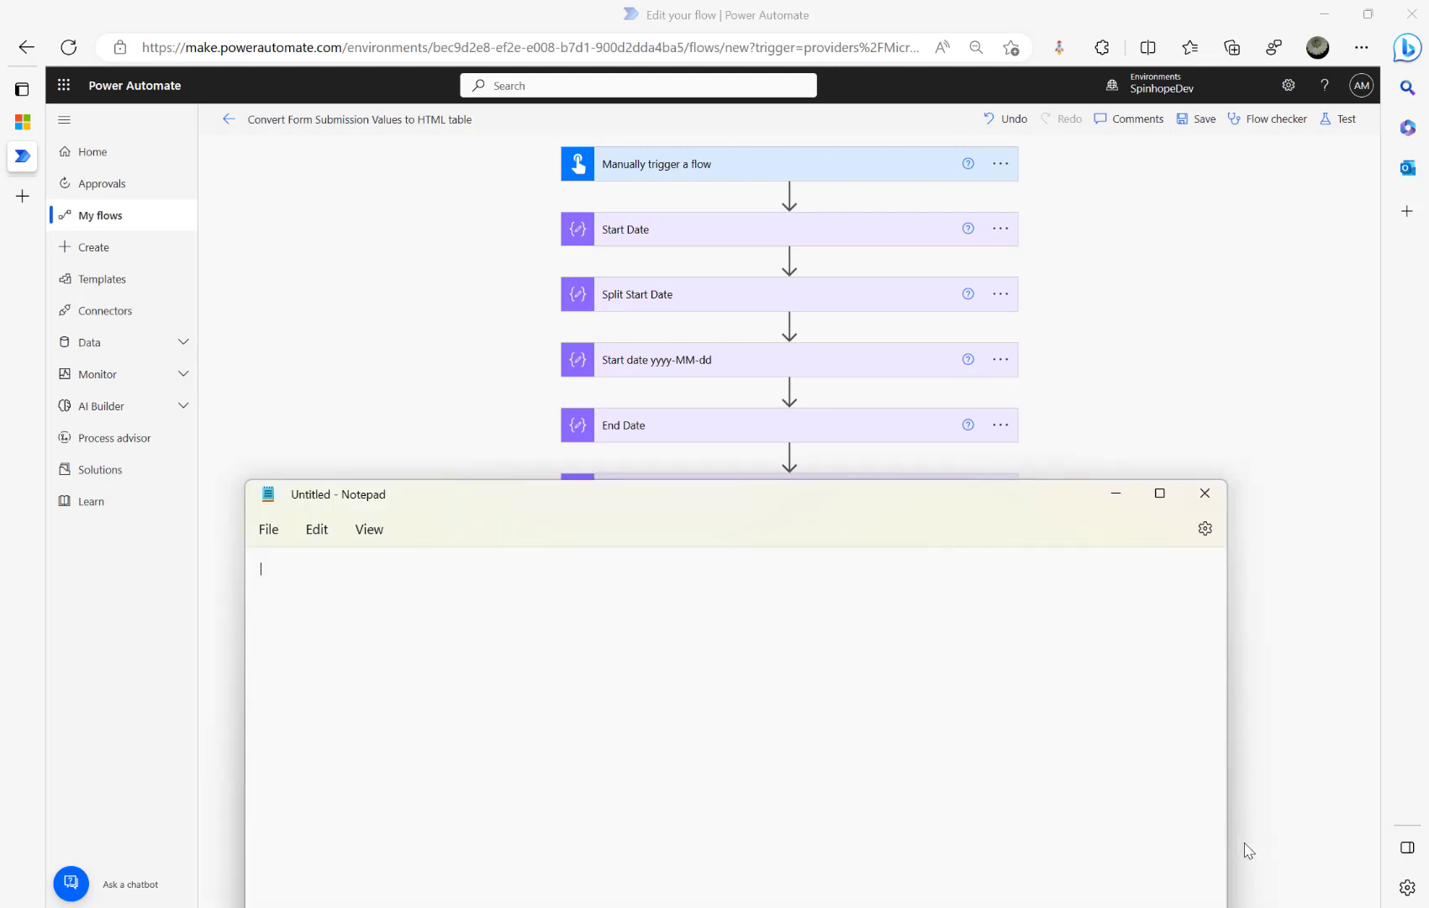
{"action": "type", "text": "split(replace(replace(replace(outputs('Week_Days'),'[',''),']',''),'\"',''),',')"}
{"action": "left_click_drag", "start_coordinate": [660, 494], "coordinate": [834, 703]}
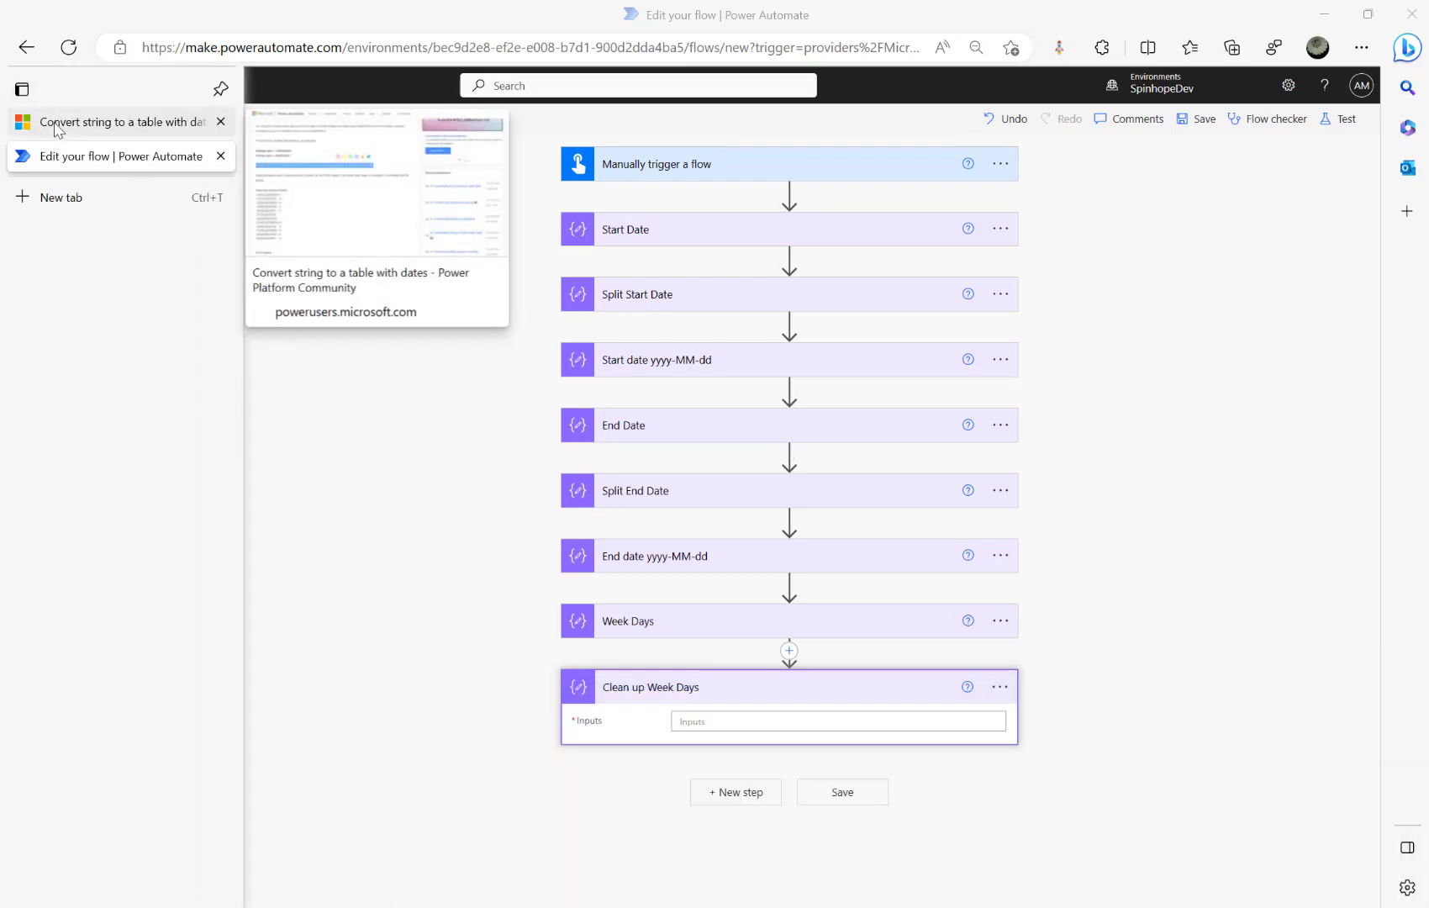
- Show the forum post behind Notepad and paste the copied weekday-choice string beneath the split expression
{"action": "left_click", "coordinate": [54, 124]}
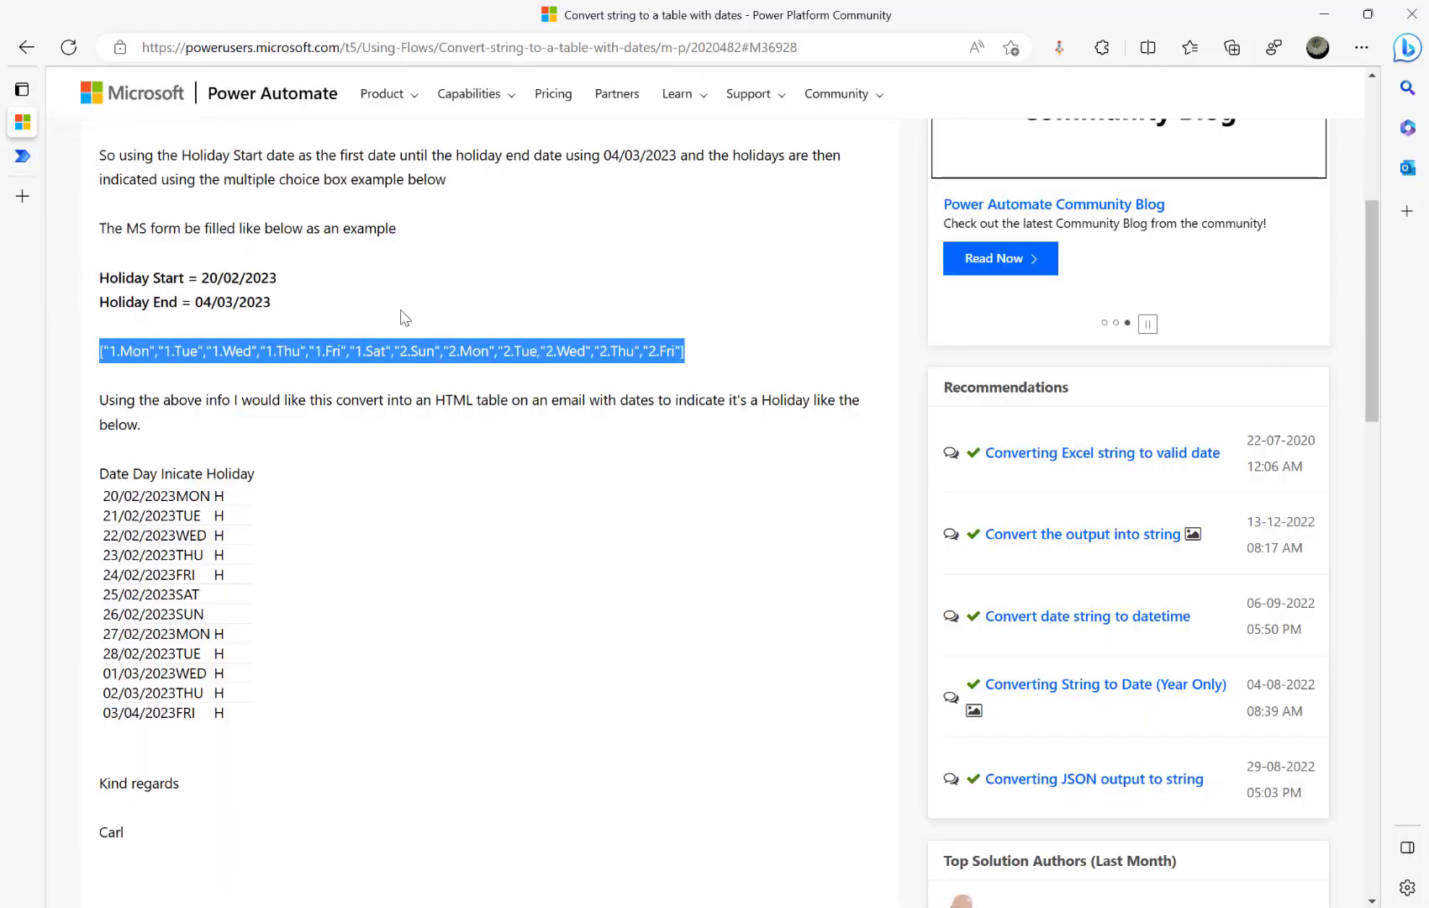
{"action": "key", "text": "alt+Tab"}
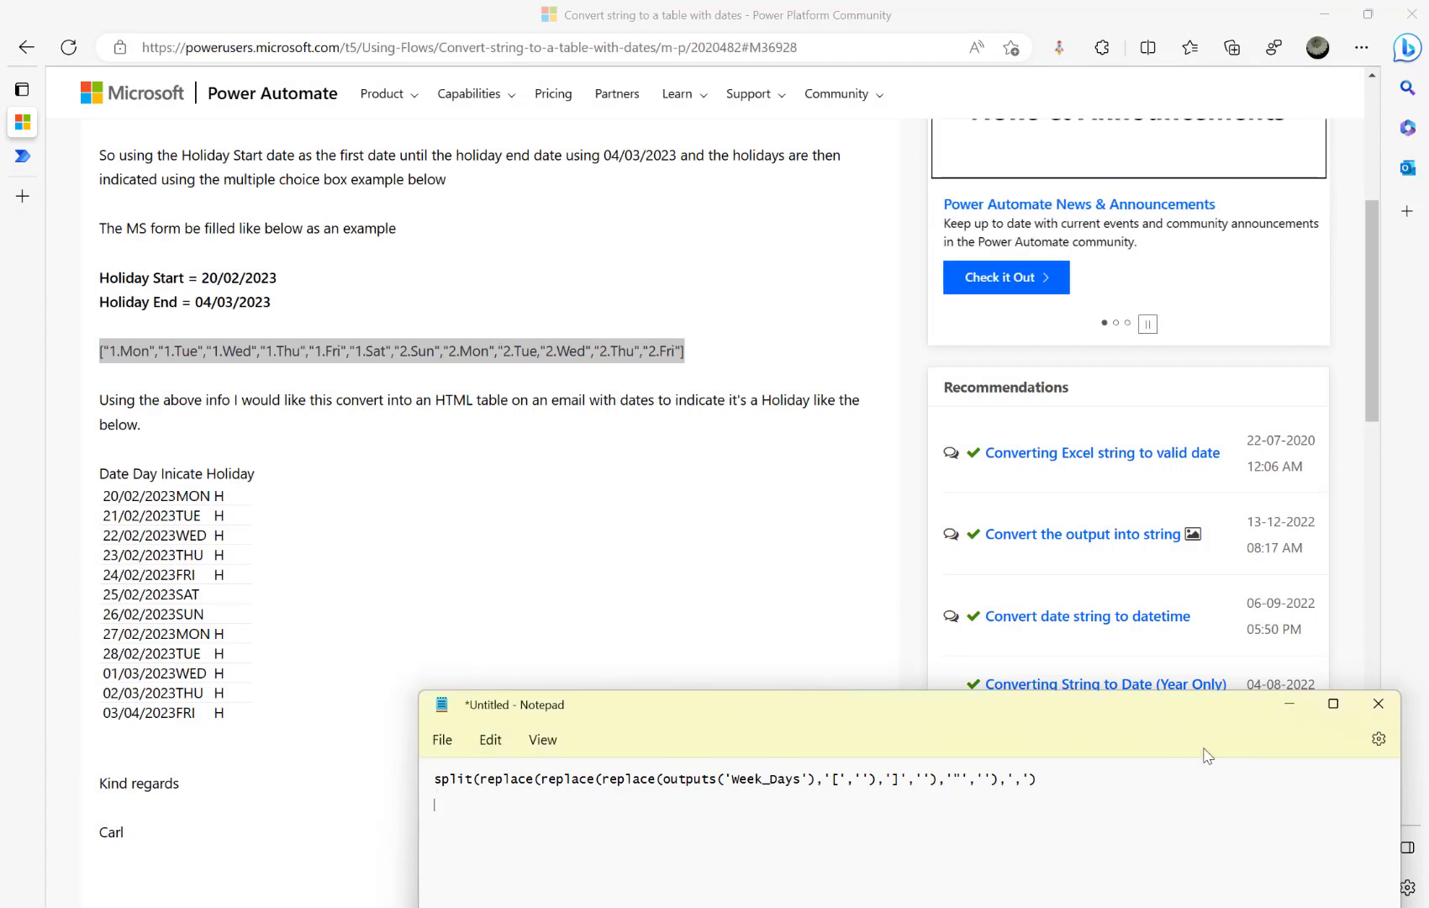
{"action": "key", "text": "ctrl+v"}
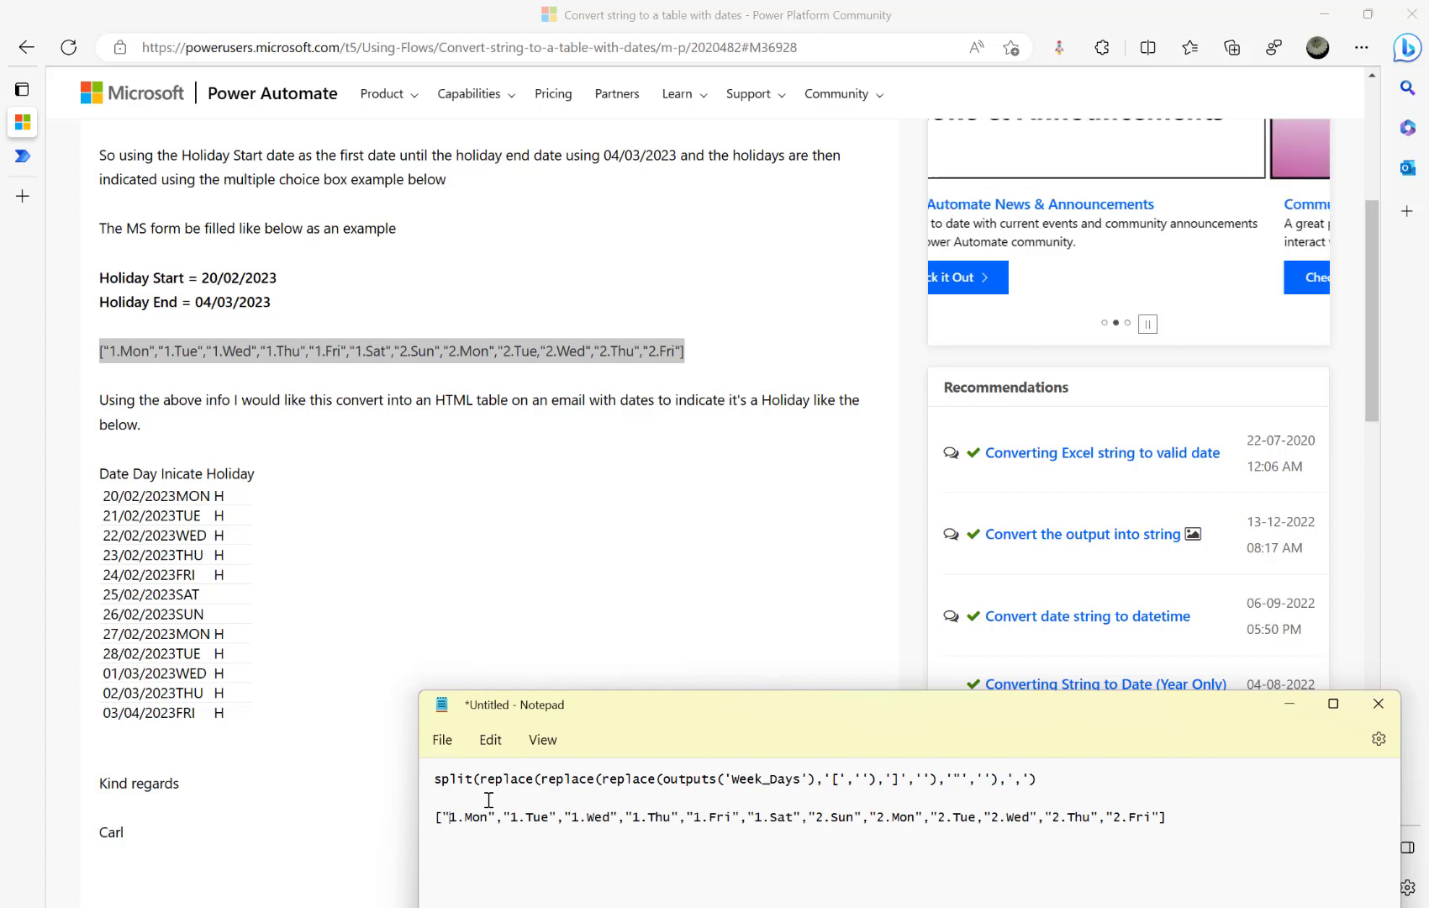
- Delete the opening bracket and the quotation marks around 1.Mon and 1.Tue in the string pasted in Notepad
{"action": "key", "text": "Delete"}
{"action": "key", "text": "Delete"}
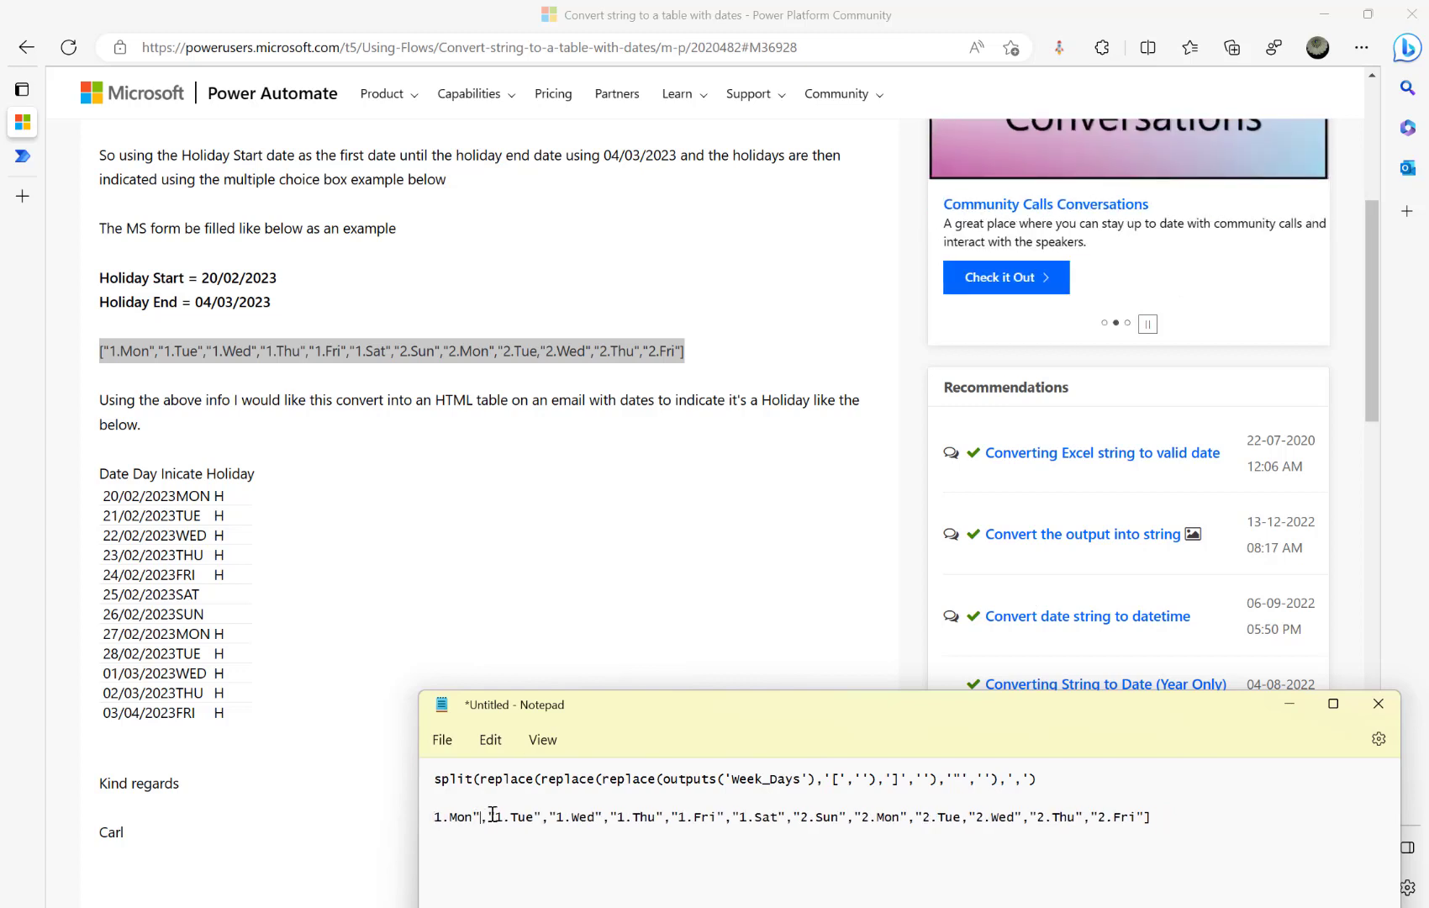
{"action": "key", "text": "BackSpace"}
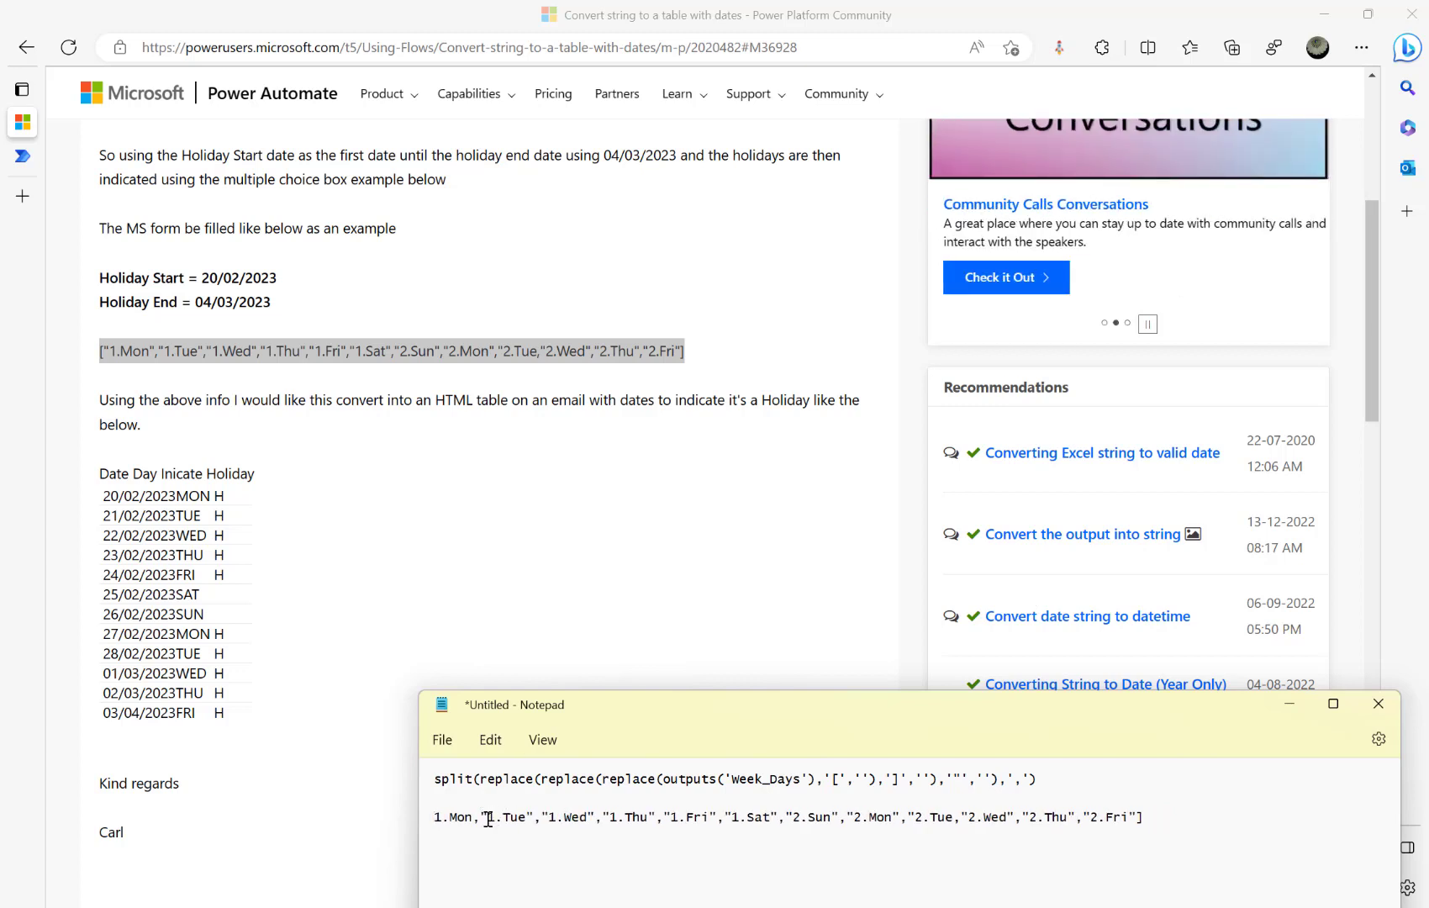
{"action": "left_click", "coordinate": [485, 817]}
{"action": "key", "text": "BackSpace"}
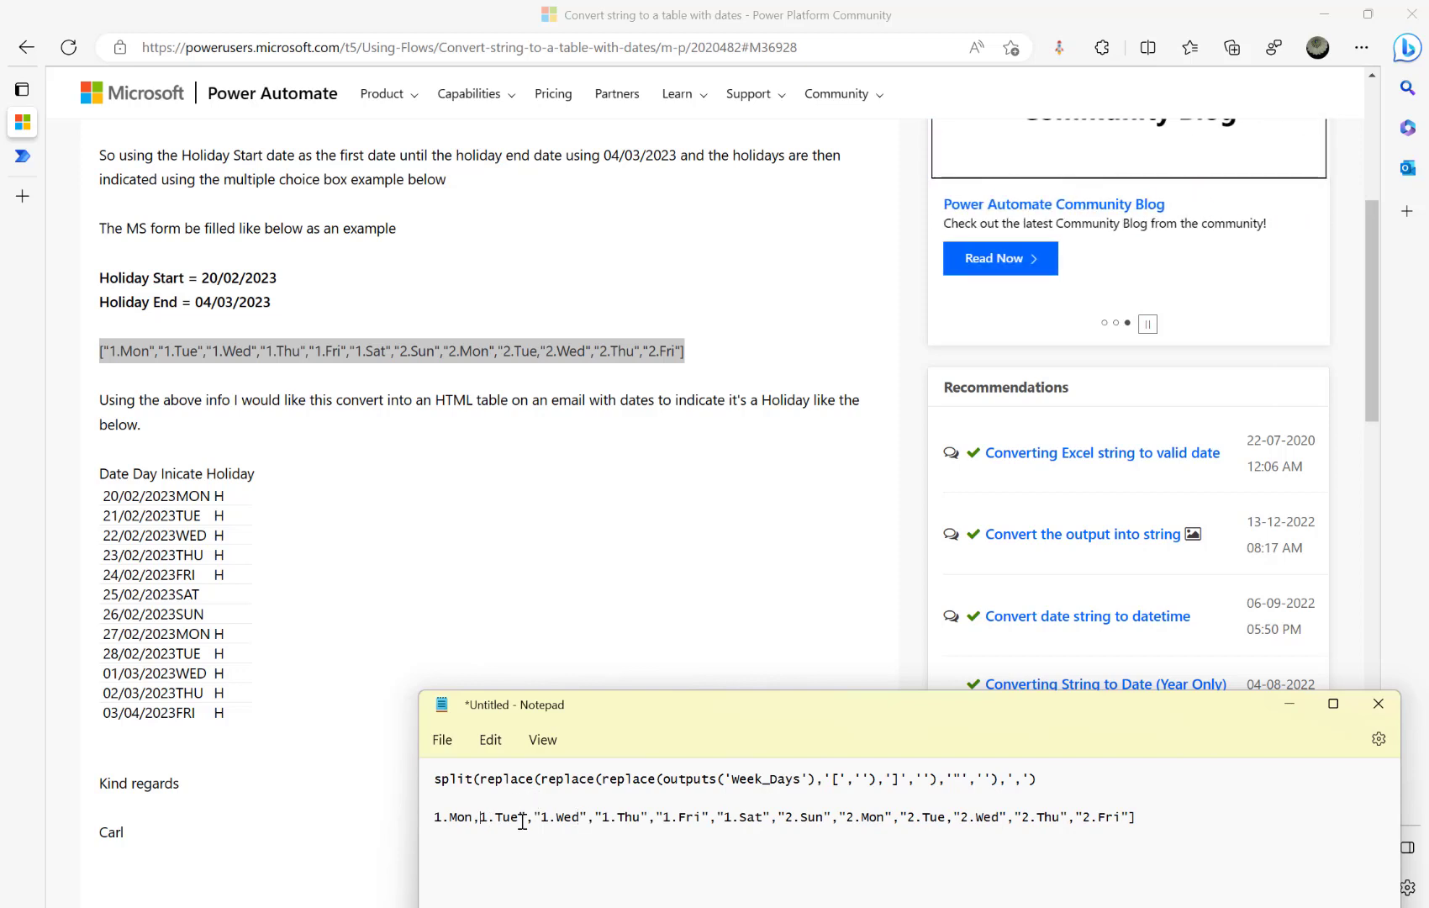
{"action": "key", "text": "Right"}
{"action": "key", "text": "Right"}
{"action": "key", "text": "Right"}
{"action": "key", "text": "Right"}
{"action": "key", "text": "Right"}
{"action": "key", "text": "Right"}
{"action": "key", "text": "BackSpace"}
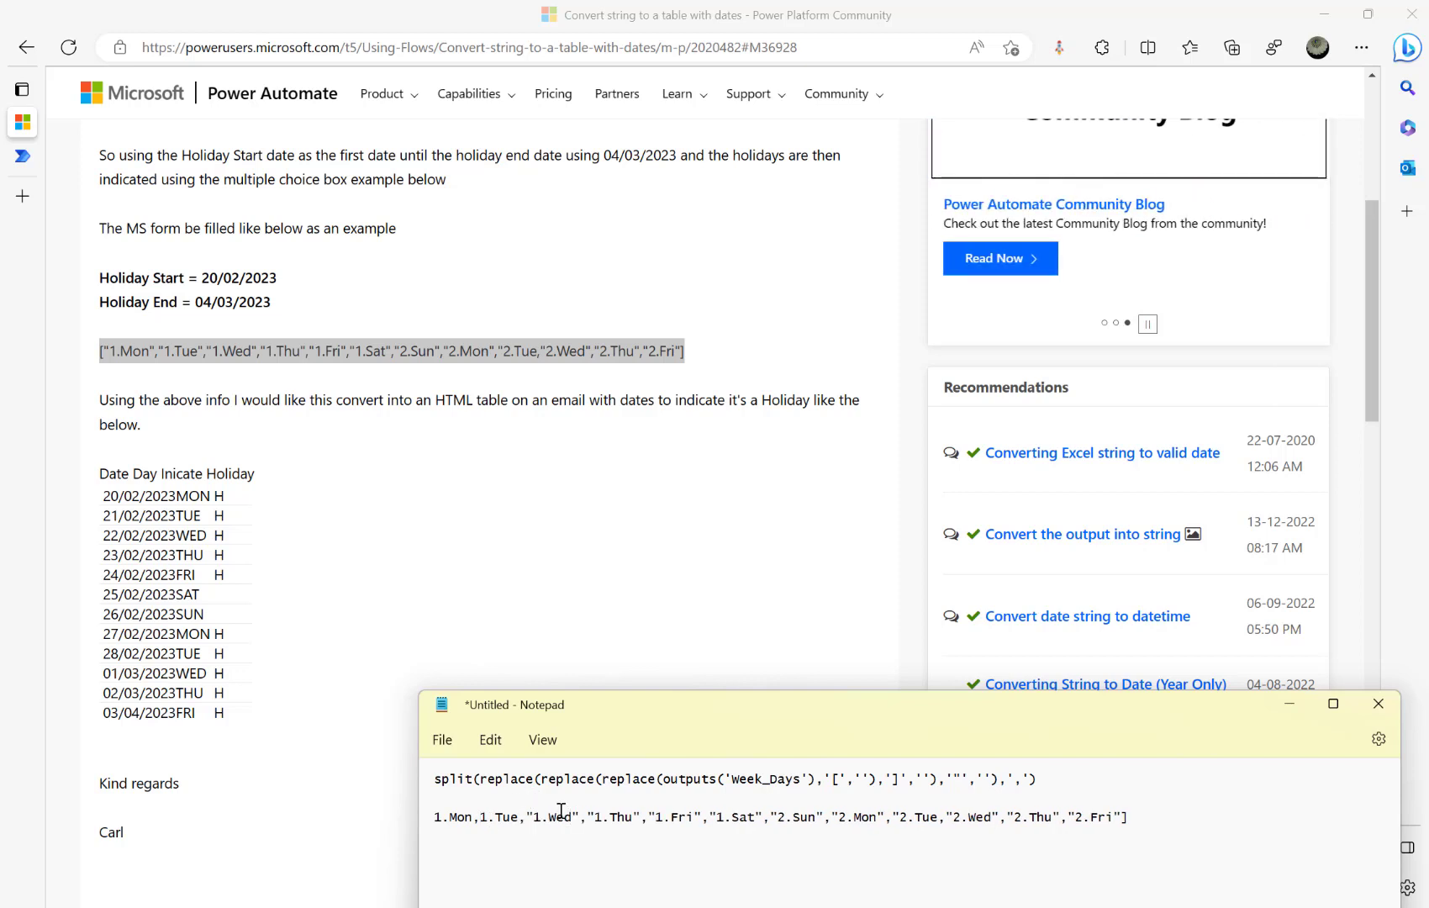
{"action": "key", "text": "Right"}
{"action": "key", "text": "Right"}
{"action": "key", "text": "Right"}
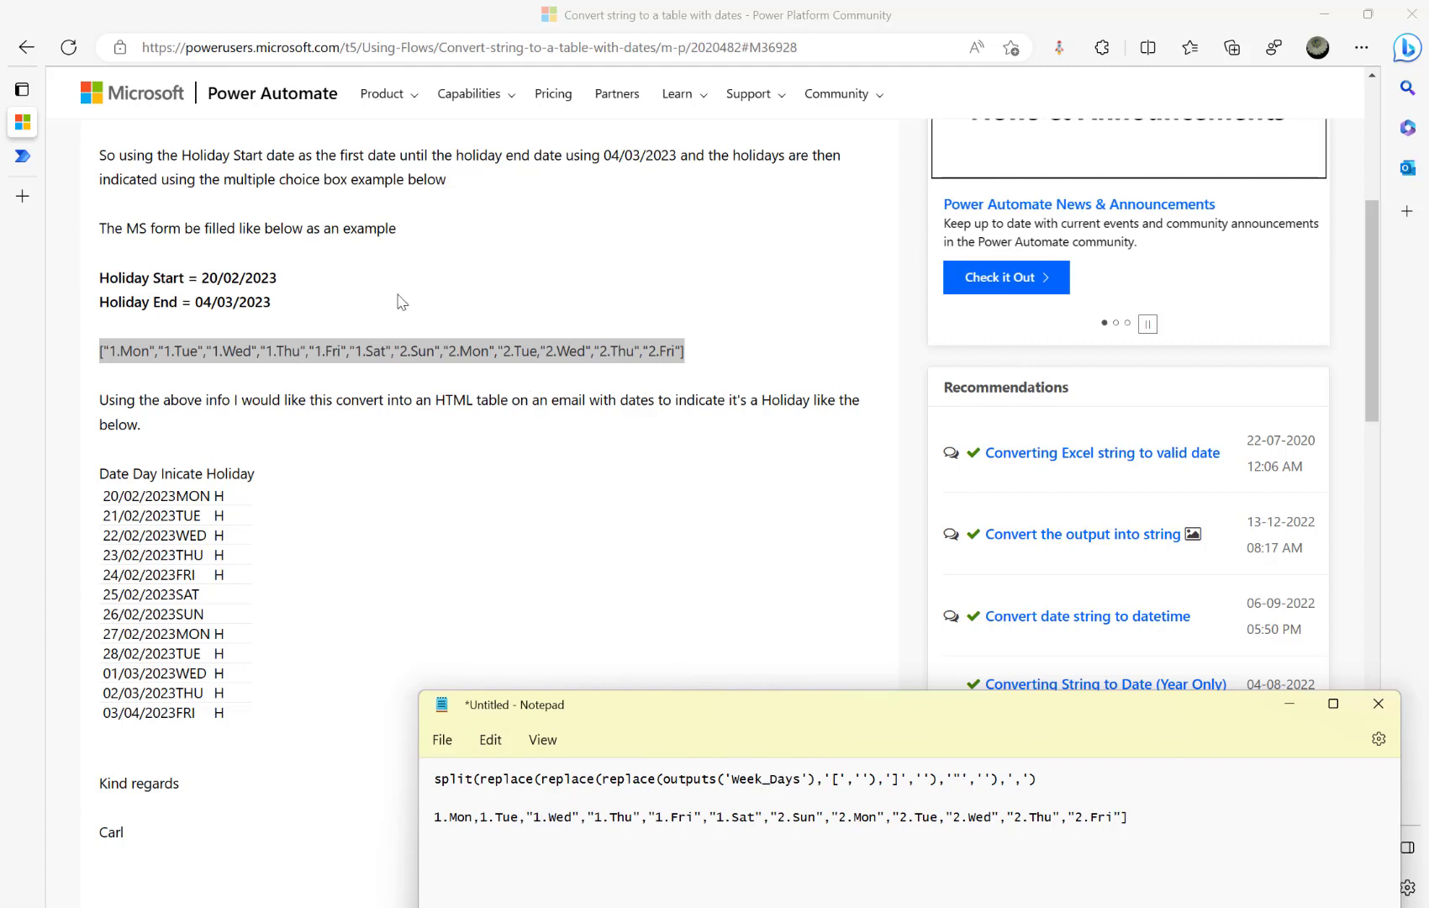
- Switch back to the Power Automate flow and open the expression editor for the Clean up Week Days inputs
{"action": "left_click", "coordinate": [21, 160]}
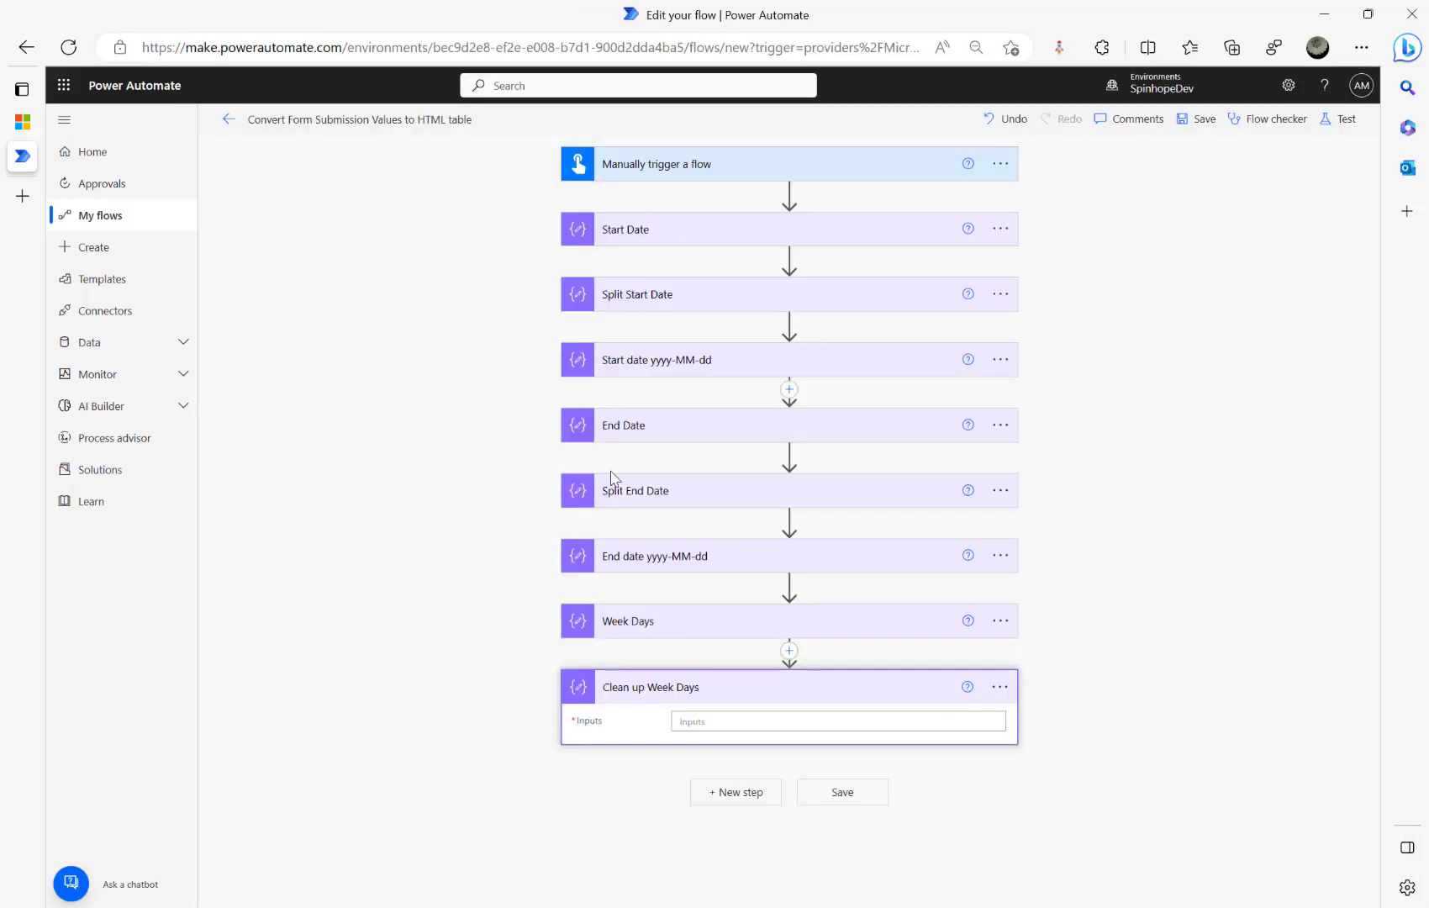
{"action": "left_click", "coordinate": [819, 721]}
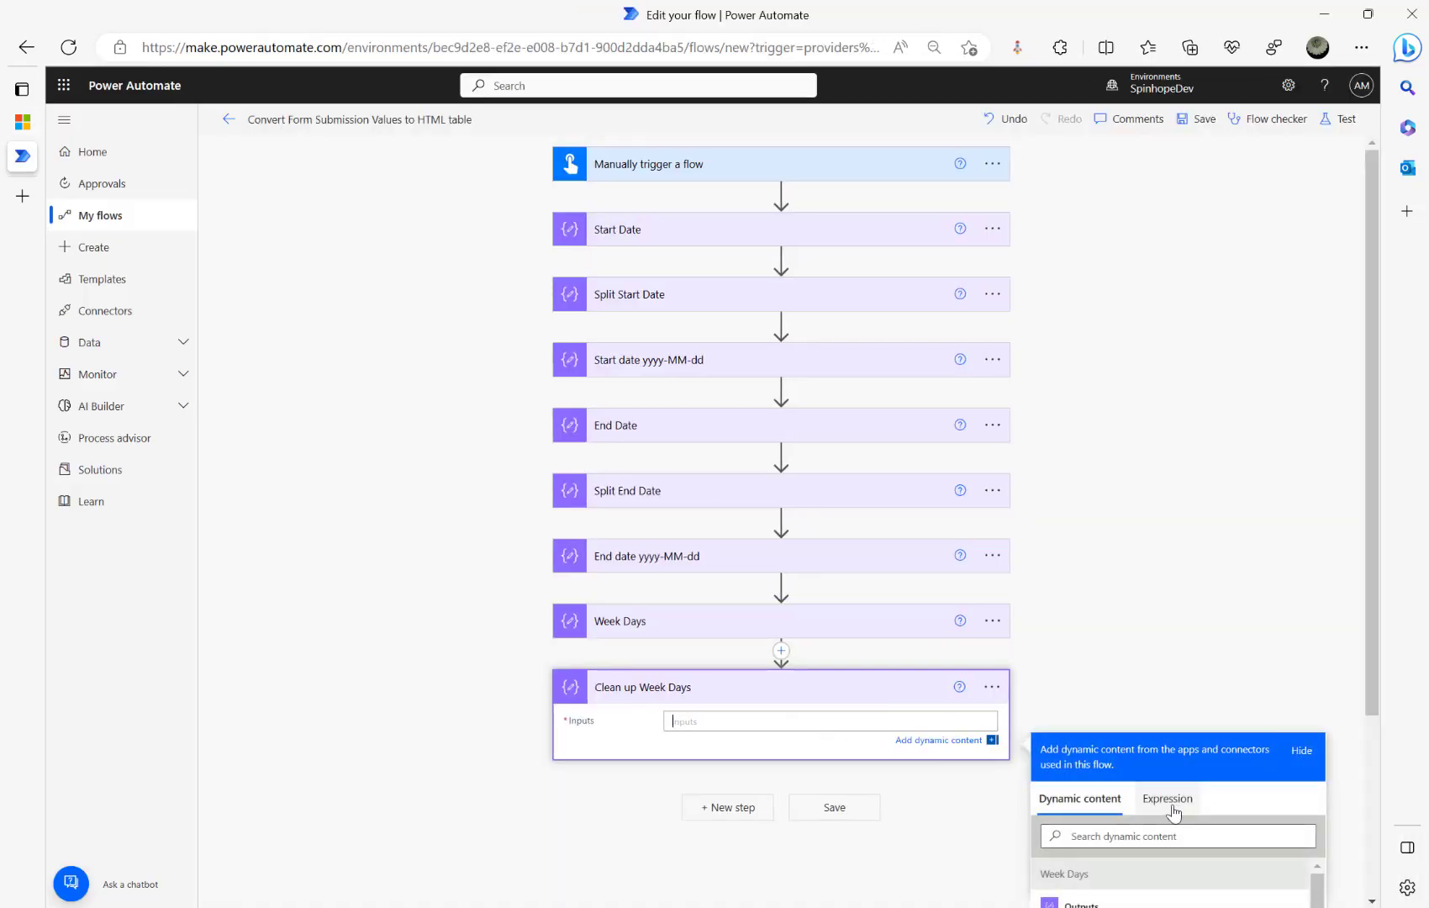
{"action": "left_click", "coordinate": [1167, 798]}
{"action": "type", "text": "[\"2.Mon\",\"2.Tue\",\"2.Wed\",\"2.Thu\",\"2.Fri\"]"}
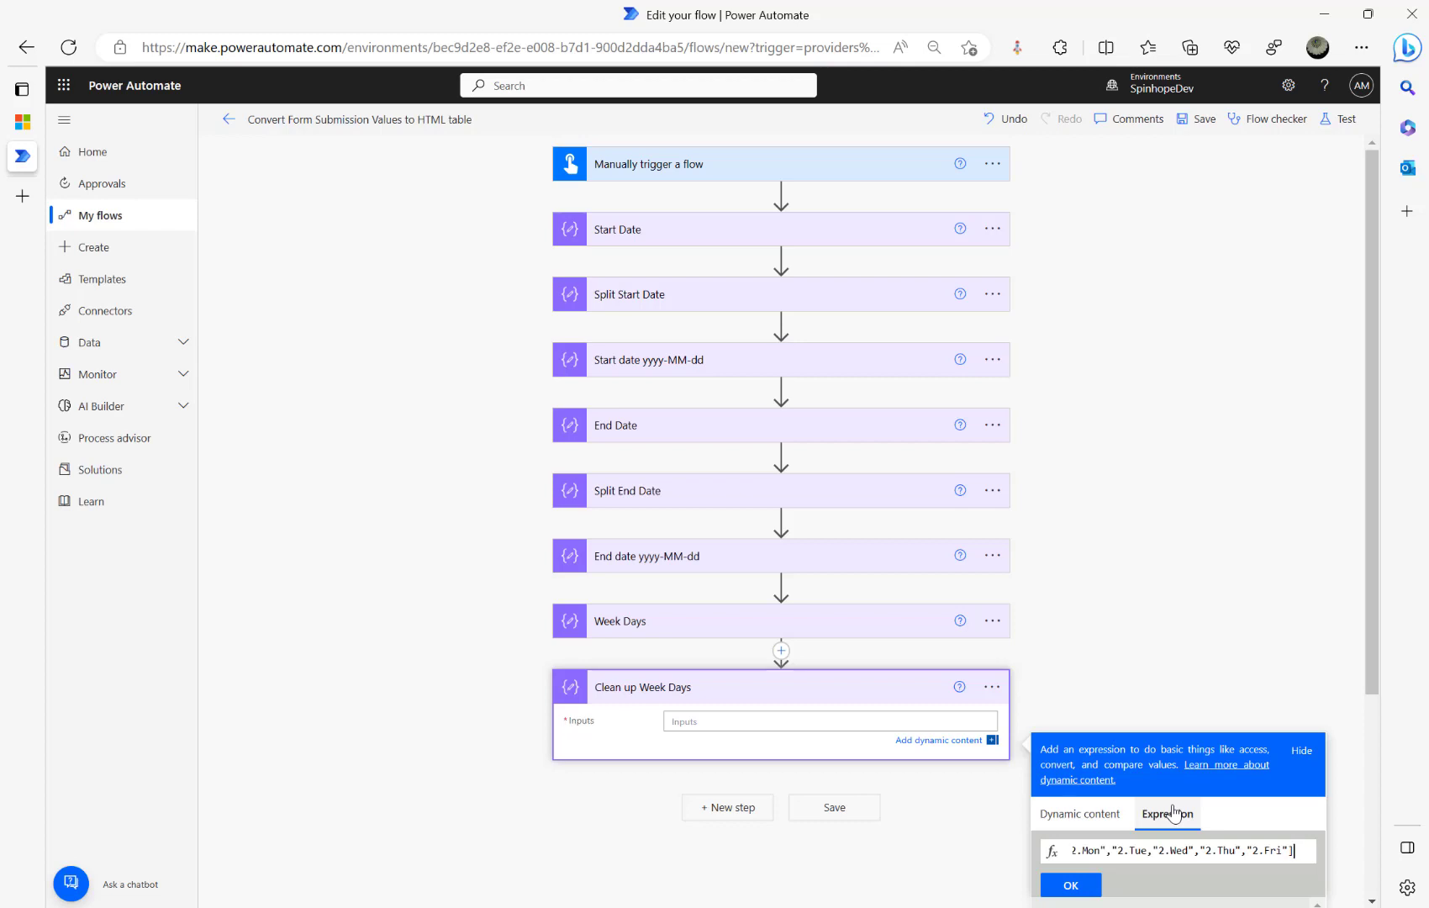
{"action": "left_click", "coordinate": [1072, 885]}
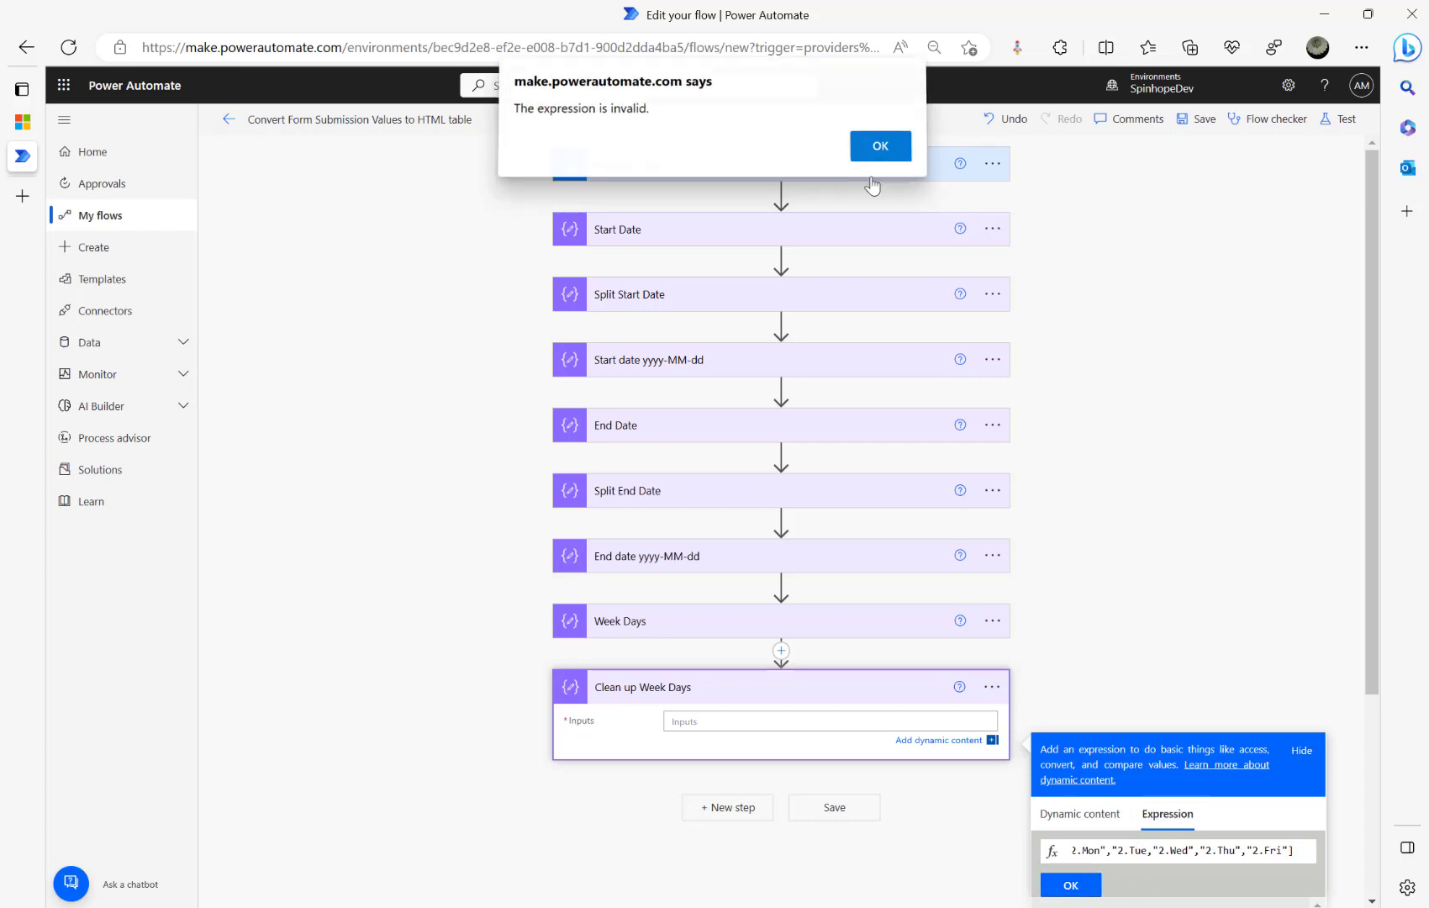
{"action": "left_click", "coordinate": [878, 148]}
{"action": "key", "text": "ctrl+a"}
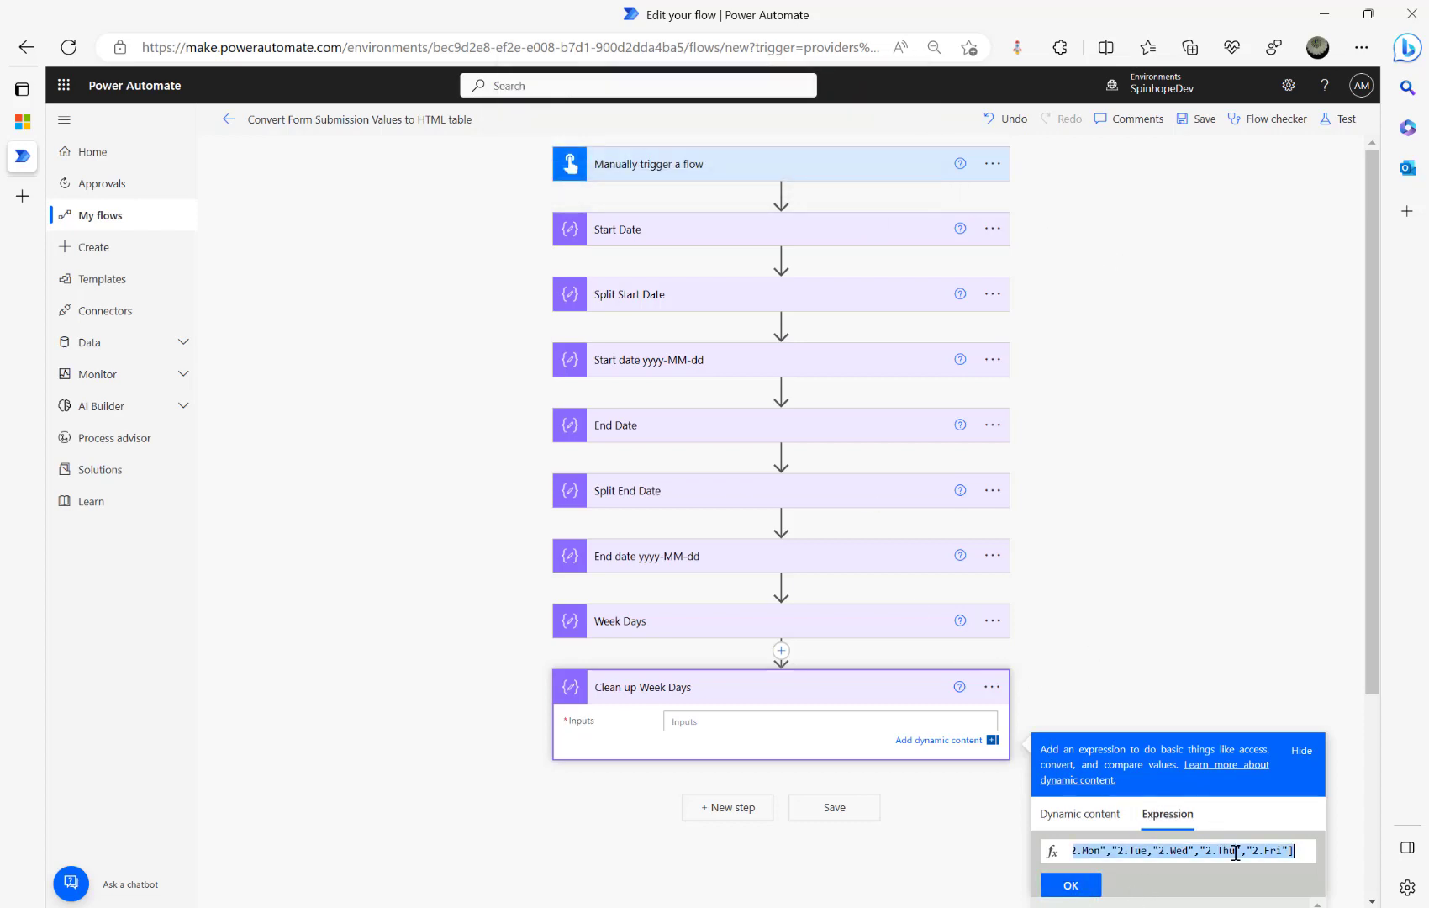
{"action": "key", "text": "BackSpace"}
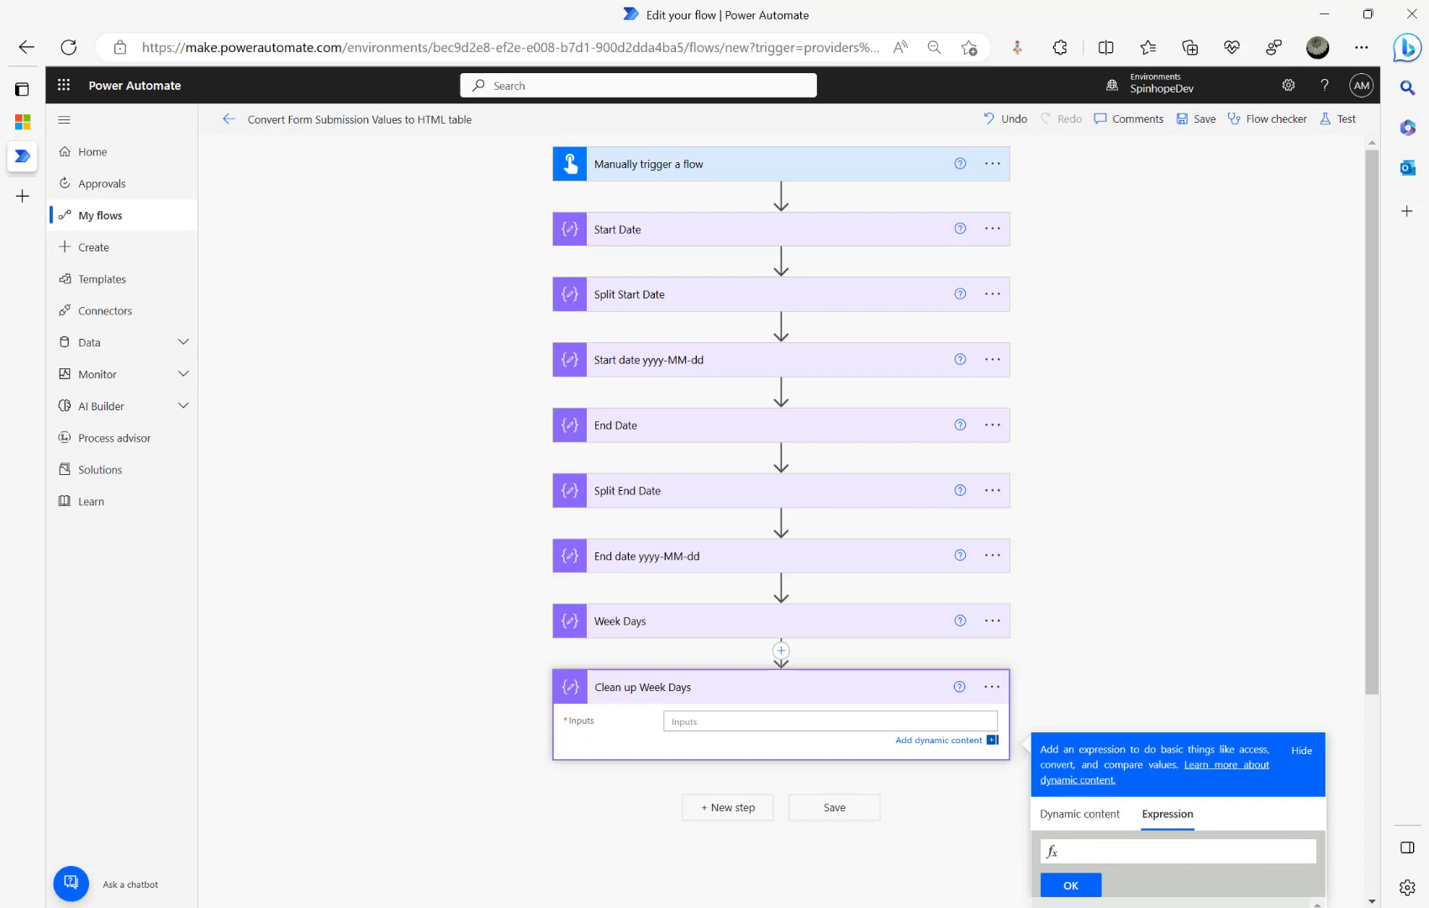
- Copy the expression from Notepad and set the Clean up Week Days input to split(replace(replace(replace(outputs('Week_Days'),'[',''),']',''),'"',''),',')
{"action": "key", "text": "alt+Tab"}
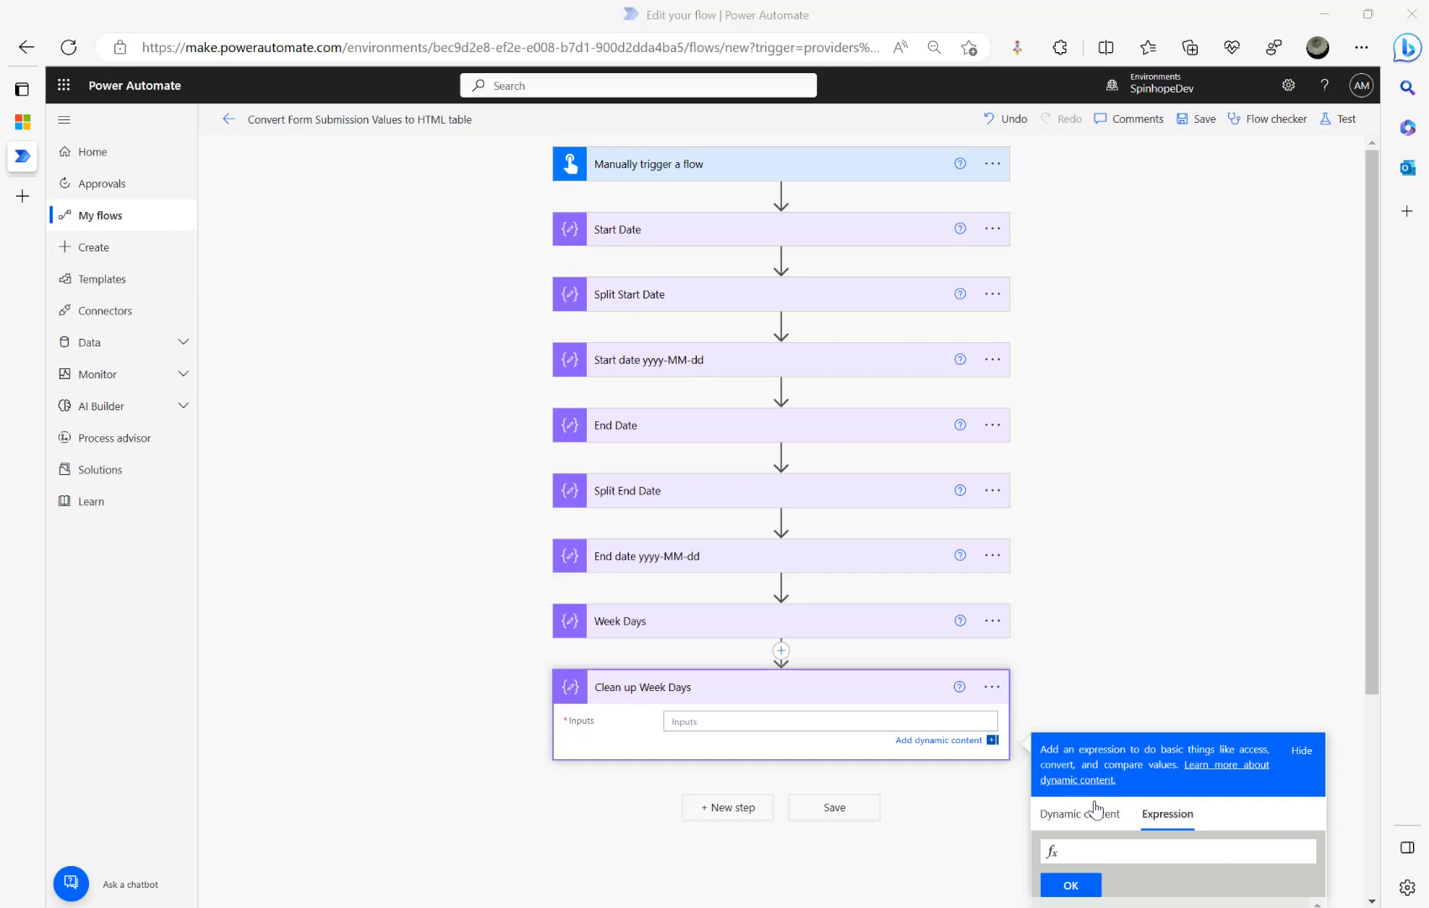
{"action": "left_click", "coordinate": [1151, 851]}
{"action": "key", "text": "ctrl+v"}
{"action": "left_click", "coordinate": [1071, 885]}
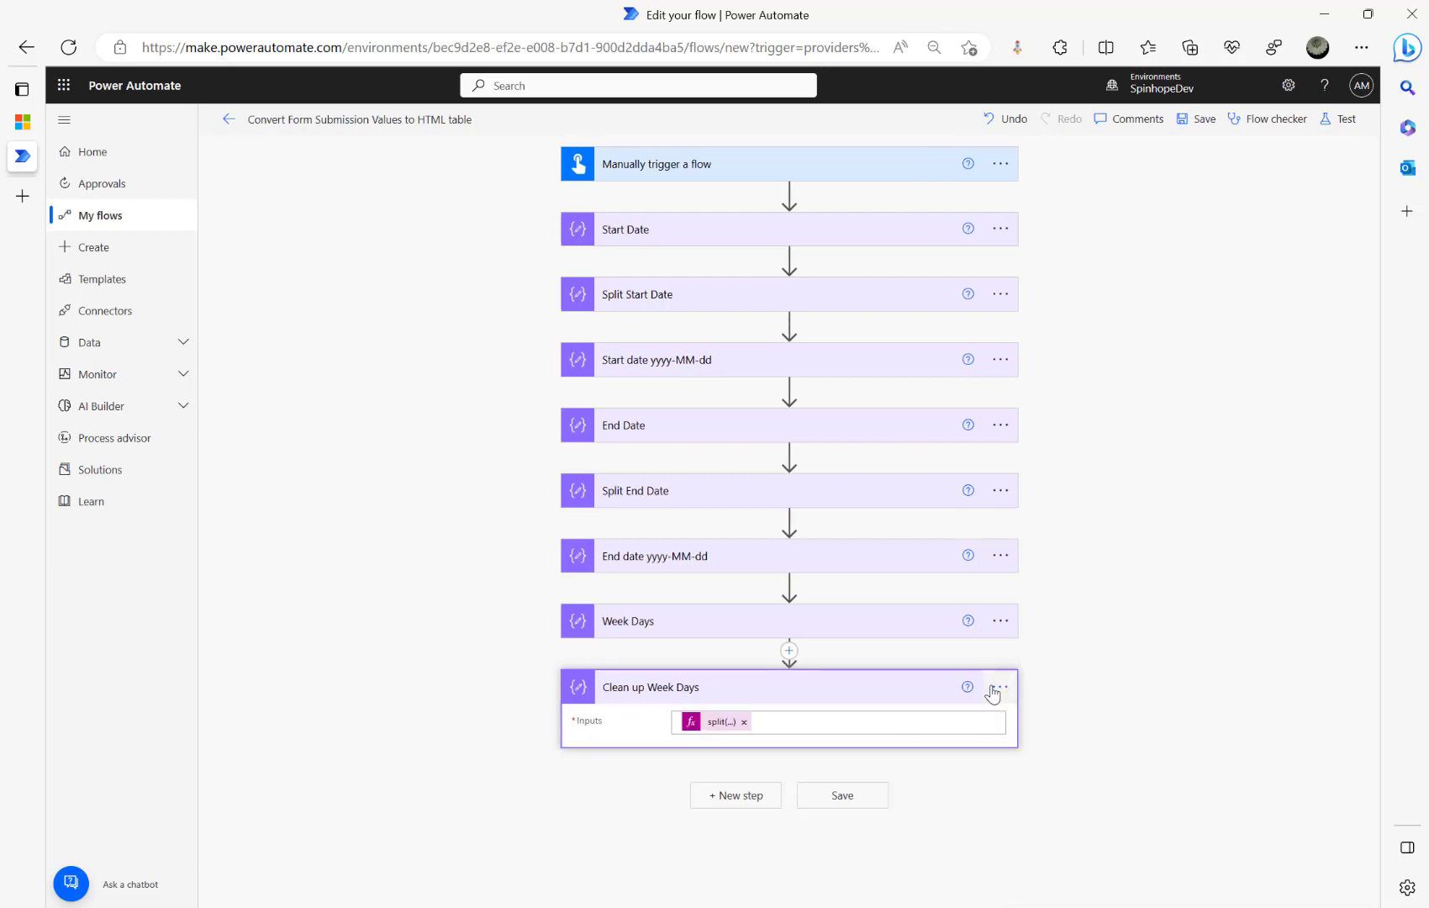
- Add a note to Clean up Week Days containing split(replace(replace(replace(outputs('Week_Days'),'[',''),']',''),'"',''),',') and collapse the action
{"action": "left_click", "coordinate": [993, 692]}
{"action": "left_click", "coordinate": [1061, 754]}
{"action": "type", "text": "split(replace(replace(replace(outputs('Week_Days'),'[',''),']',''),'\"',''),',')"}
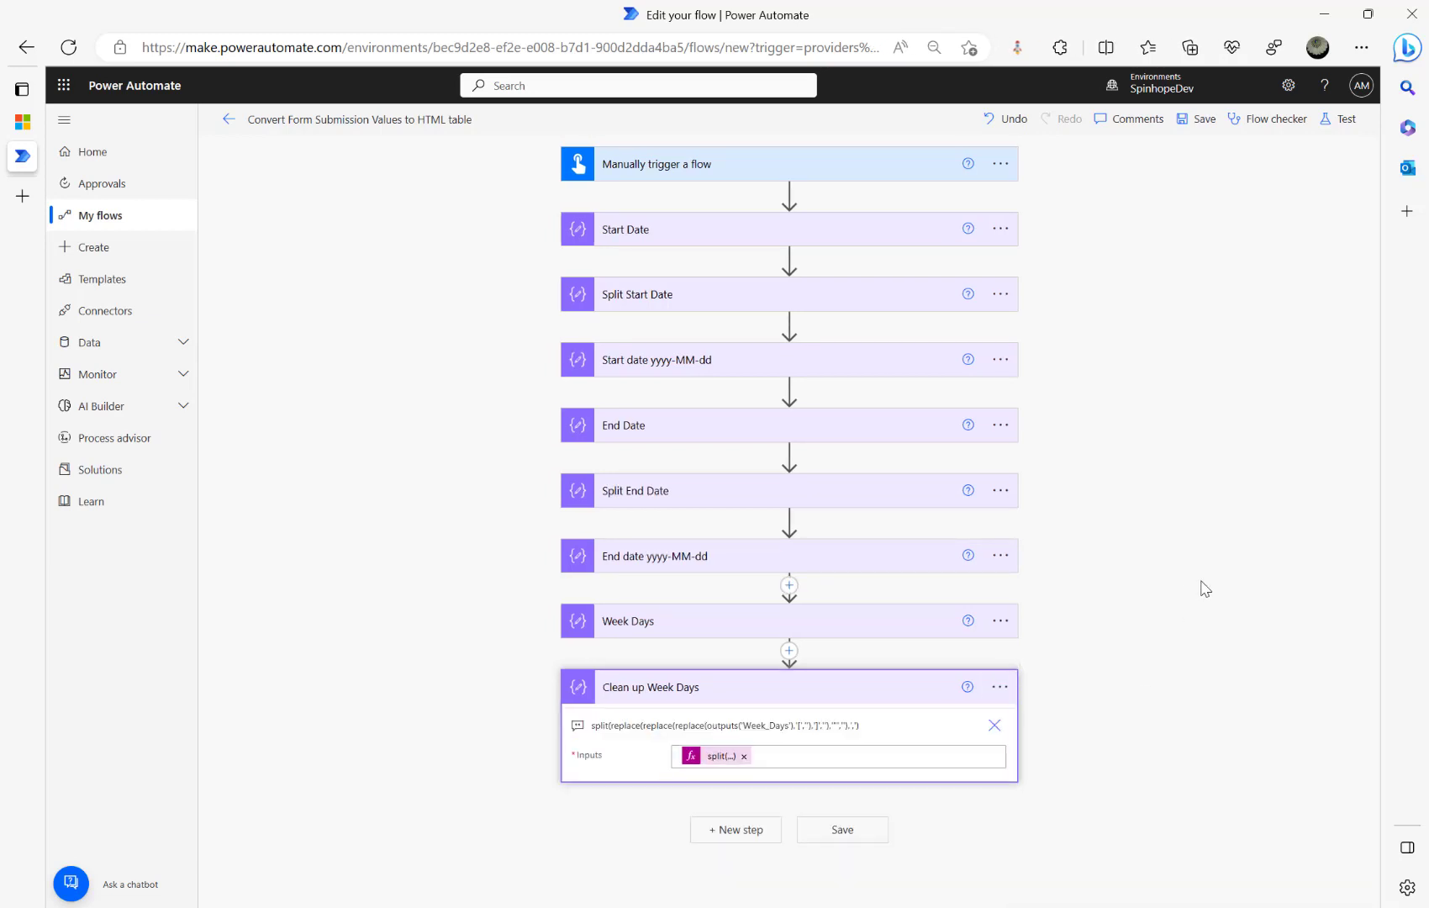
{"action": "left_click", "coordinate": [1205, 588]}
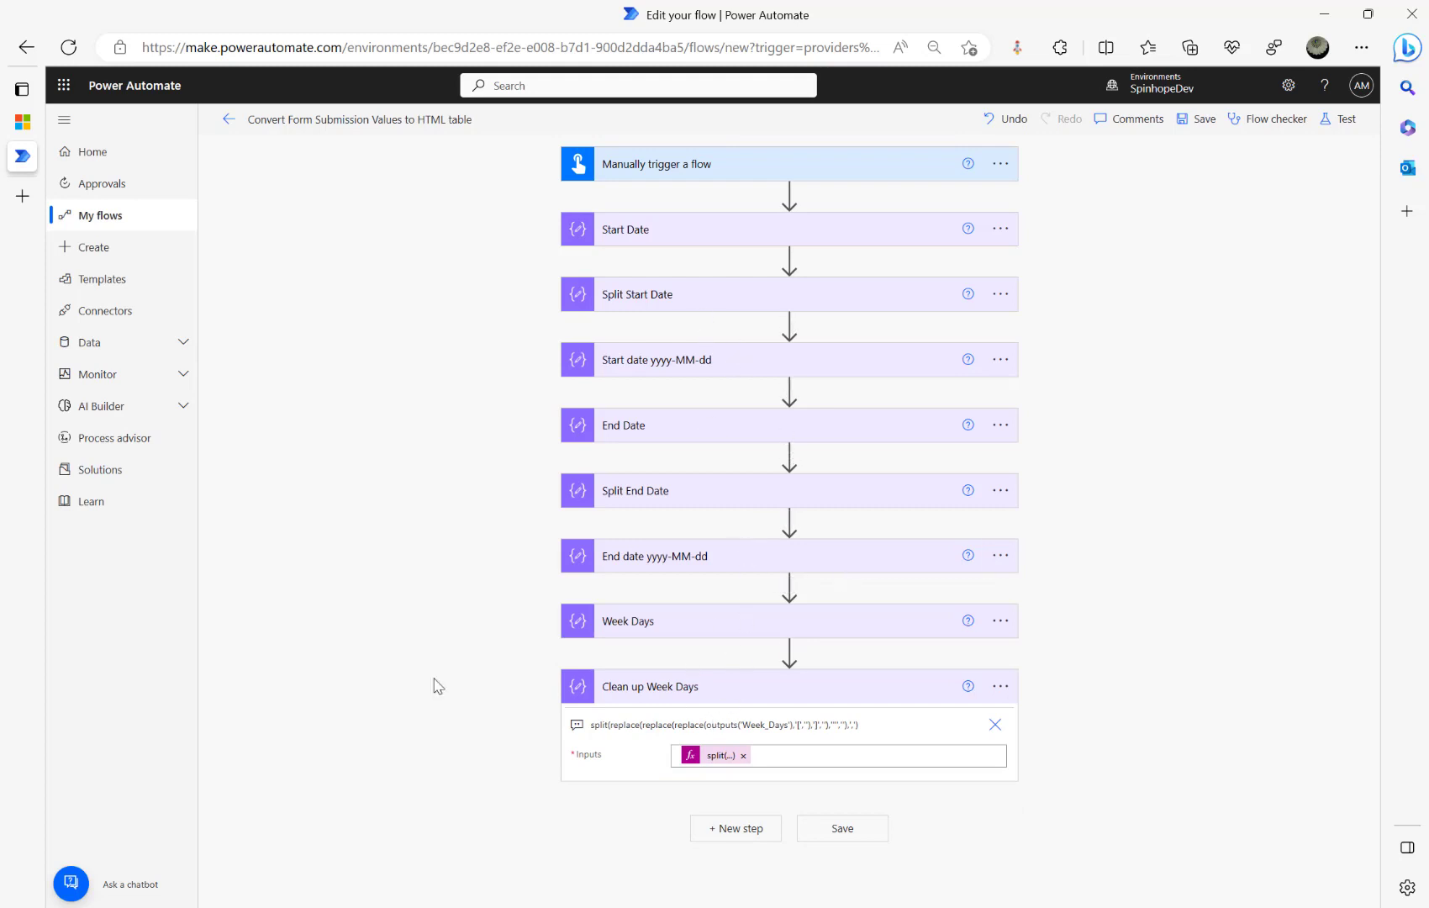
{"action": "left_click", "coordinate": [762, 696]}
{"action": "left_click", "coordinate": [762, 694]}
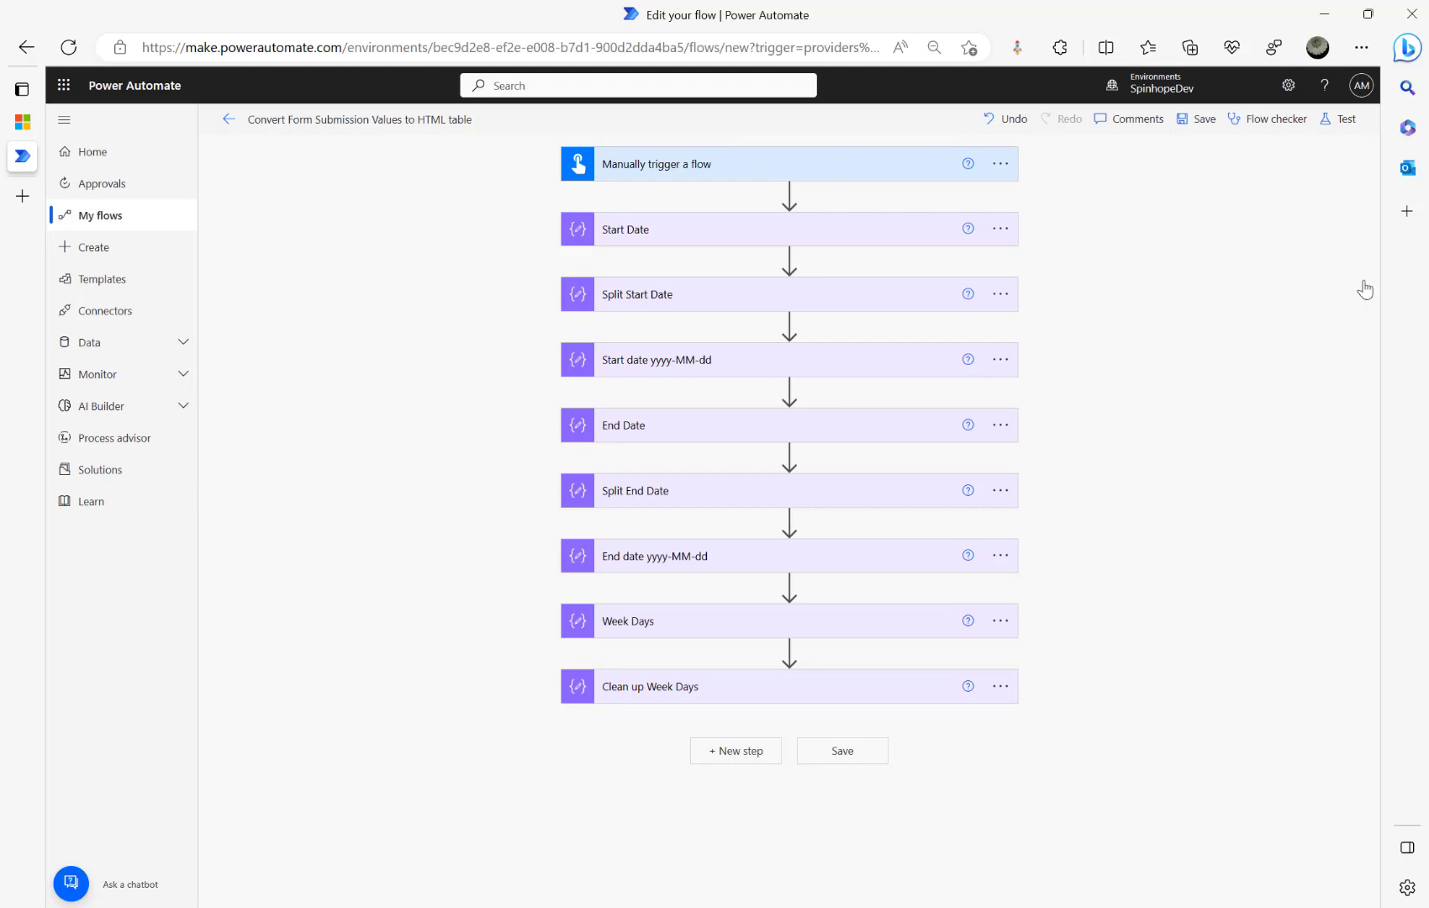
- Save the flow and run it with a manual test
{"action": "left_click", "coordinate": [691, 699]}
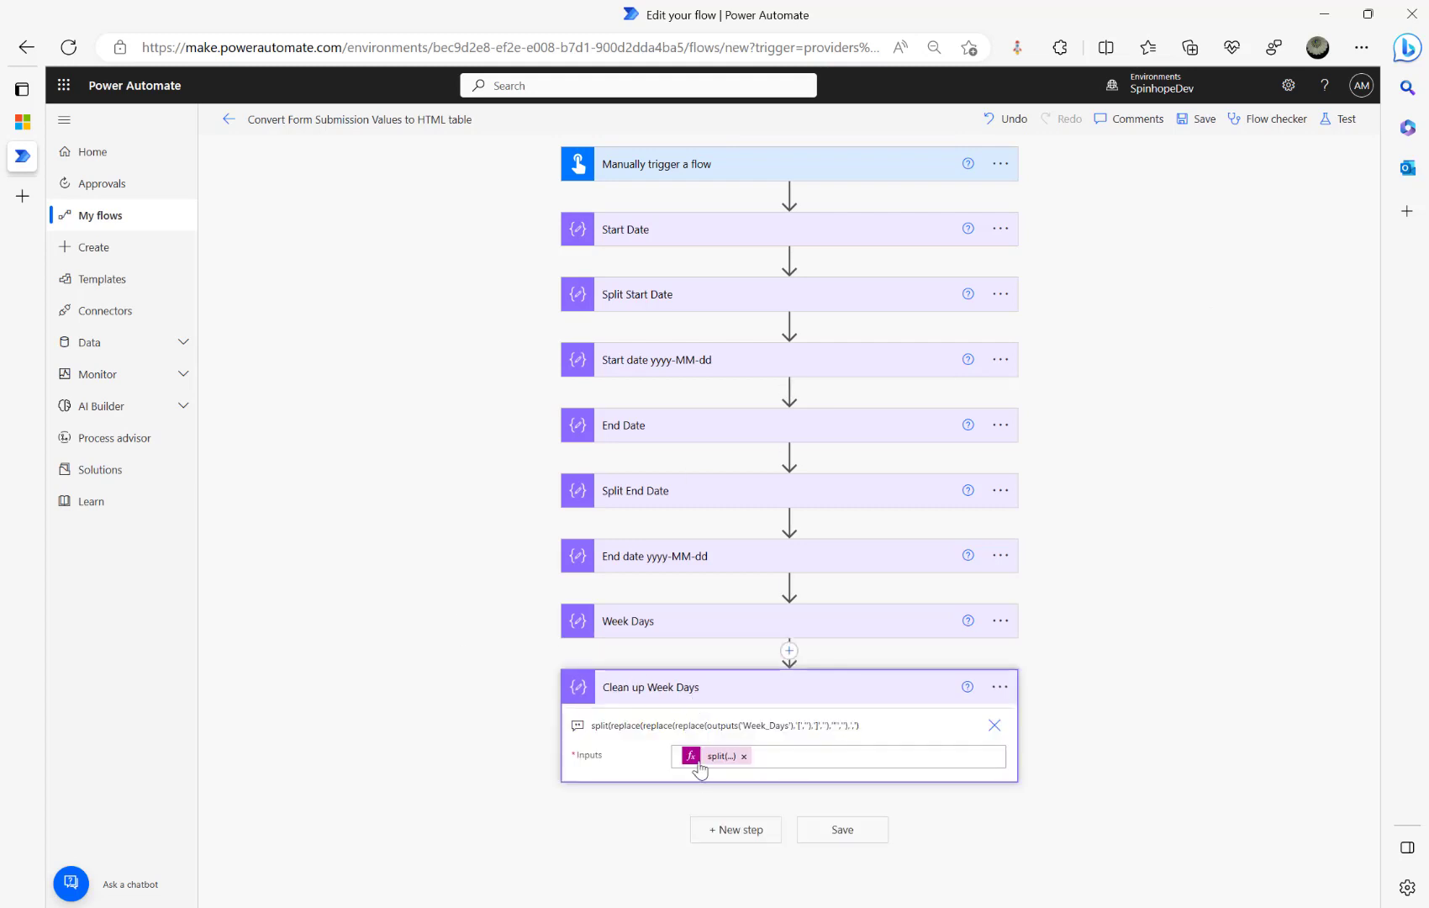
{"action": "left_click", "coordinate": [1340, 120]}
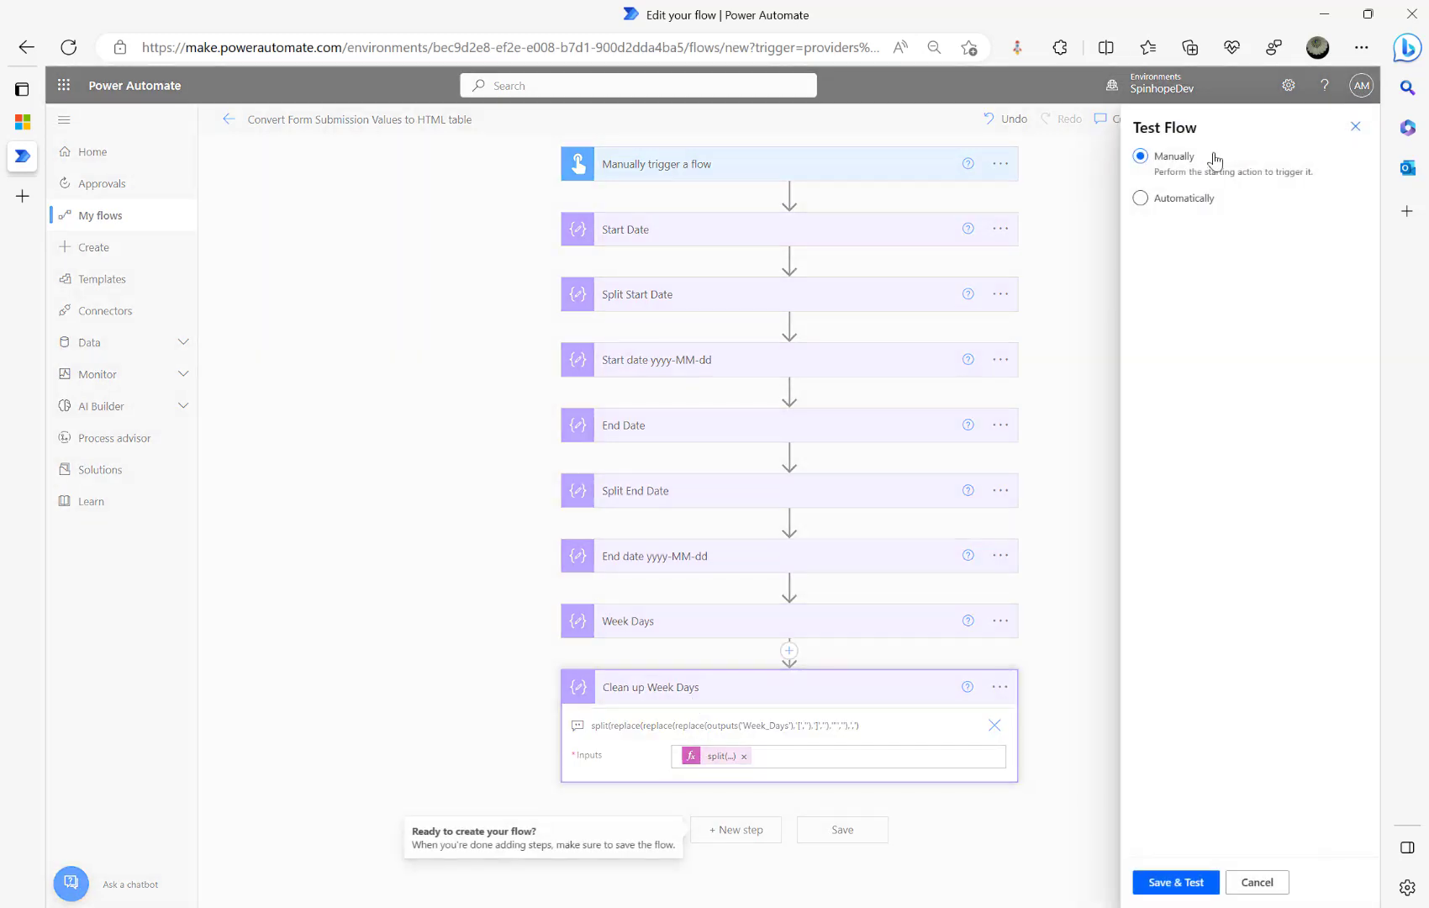
{"action": "left_click", "coordinate": [1180, 881]}
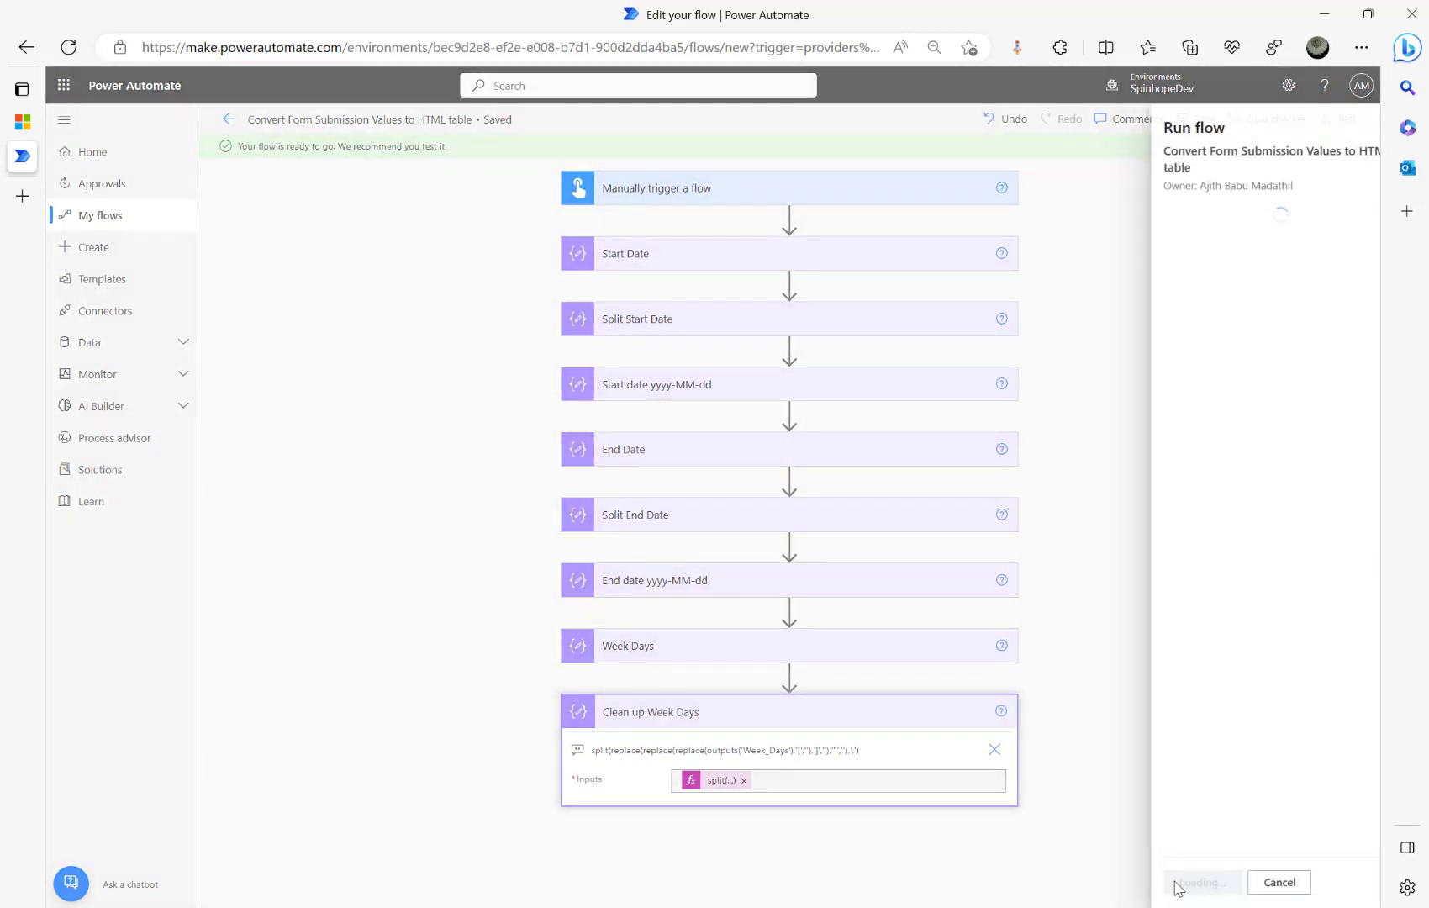
{"action": "left_click", "coordinate": [1174, 884]}
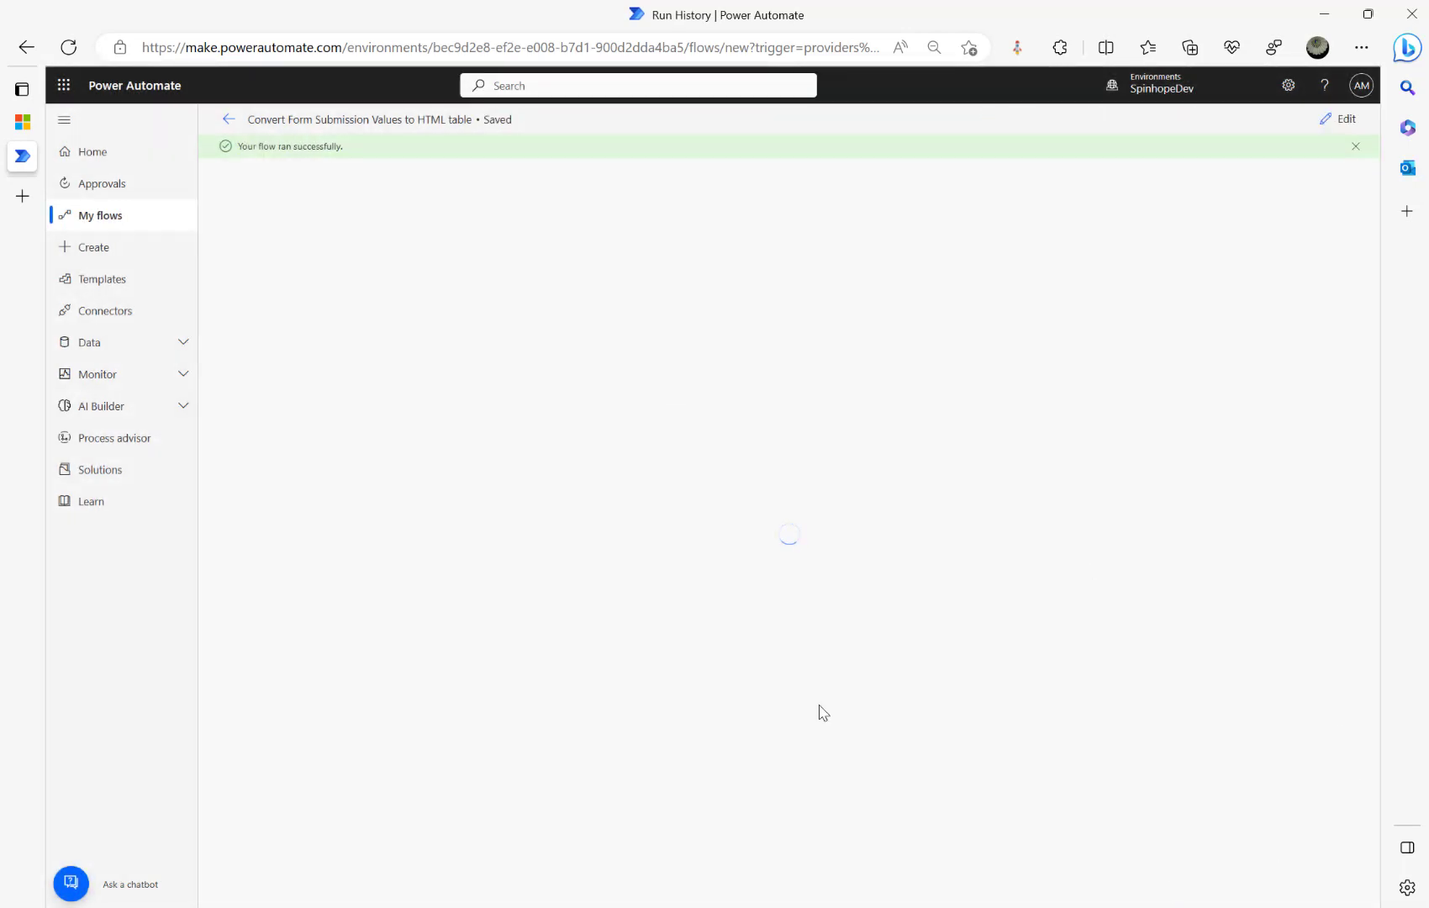
- Examine the inputs and outputs of the Clean up Week Days action in the test run
{"action": "left_click", "coordinate": [721, 723]}
{"action": "scroll", "coordinate": [739, 689], "scroll_direction": "down", "scroll_amount": 3}
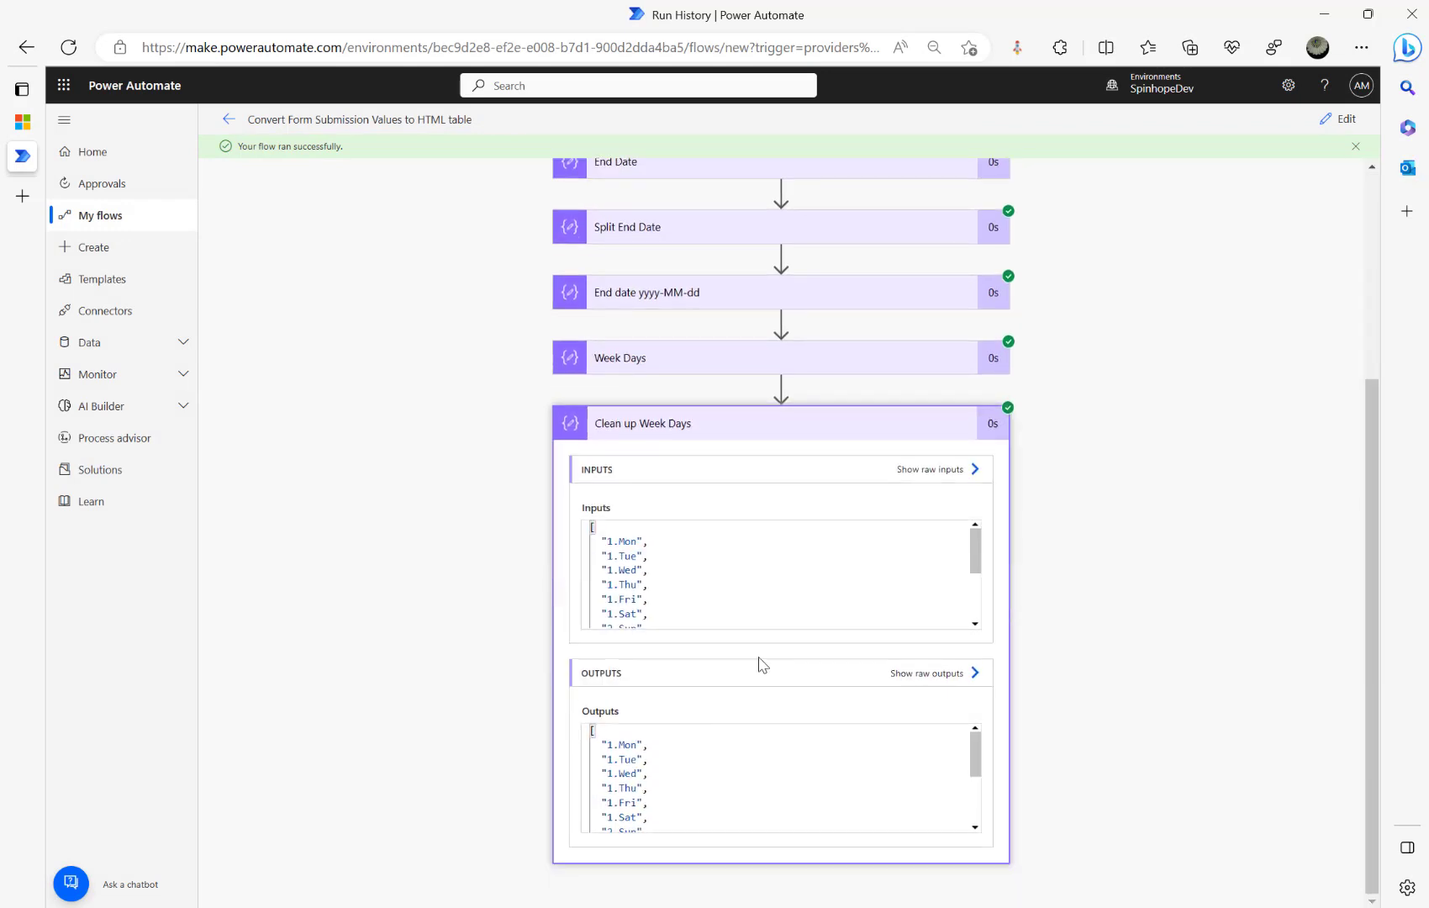
{"action": "scroll", "coordinate": [695, 557], "scroll_direction": "down", "scroll_amount": 3}
{"action": "scroll", "coordinate": [695, 557], "scroll_direction": "up", "scroll_amount": 3}
- Return to editing the flow and add an Initialize variable action below Clean up Week Days
{"action": "left_click", "coordinate": [1338, 119]}
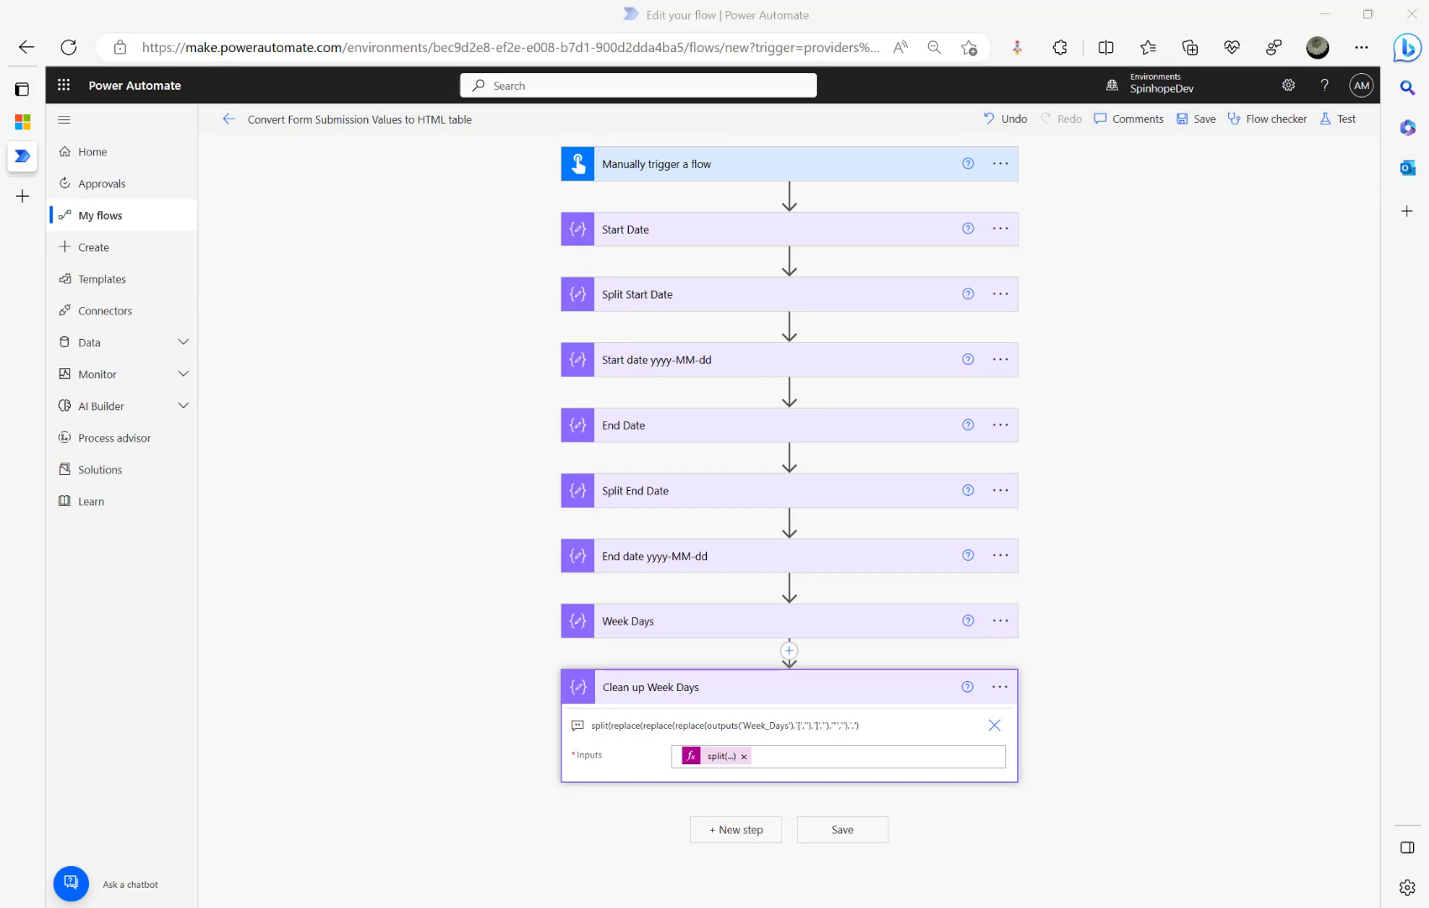
{"action": "left_click", "coordinate": [730, 836]}
{"action": "left_click", "coordinate": [730, 835]}
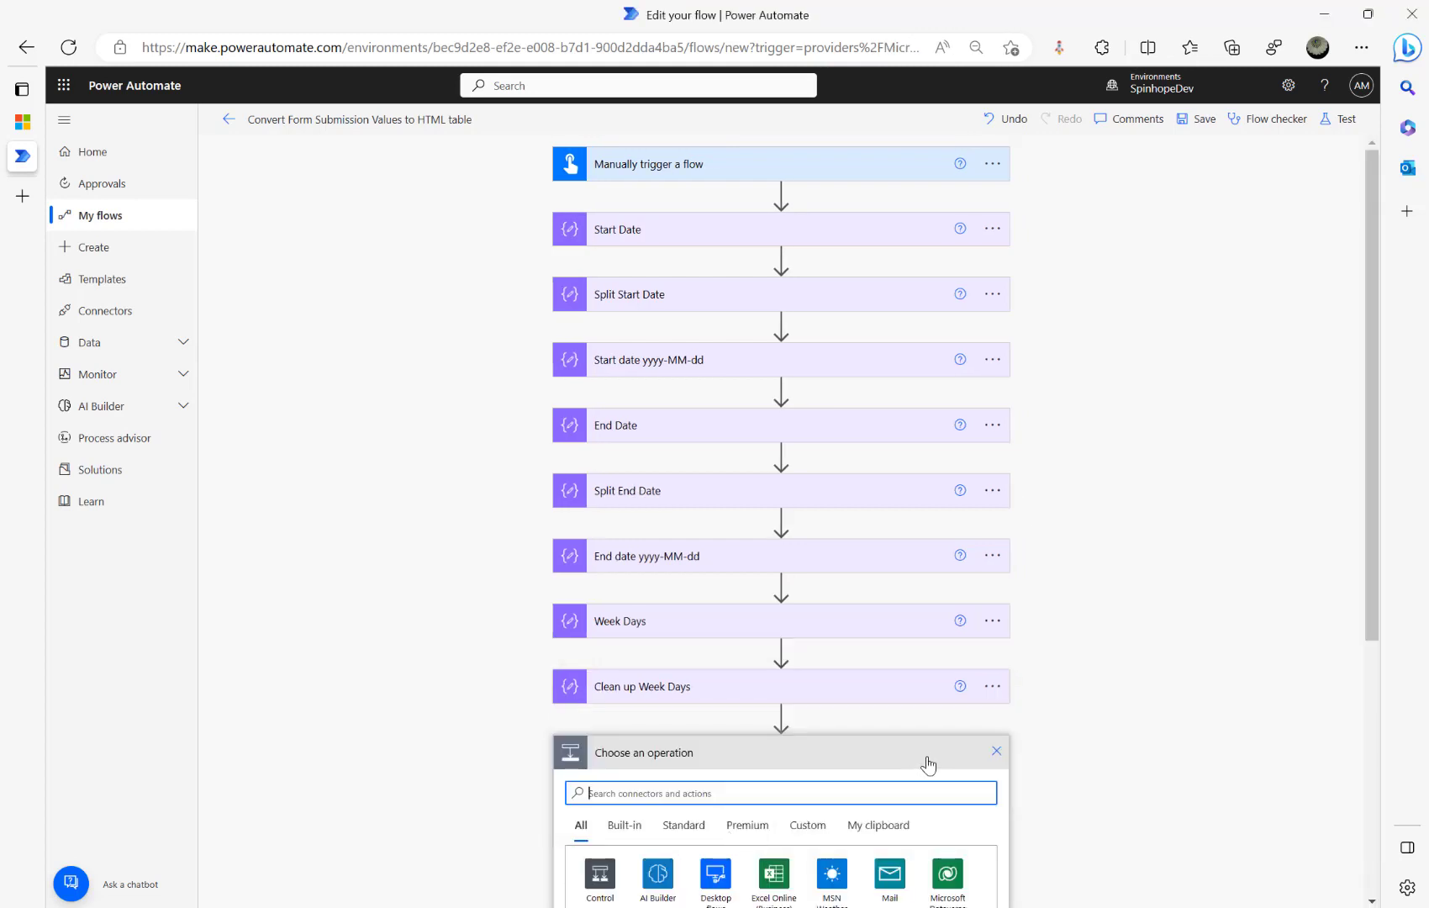
{"action": "type", "text": "VARIABLE"}
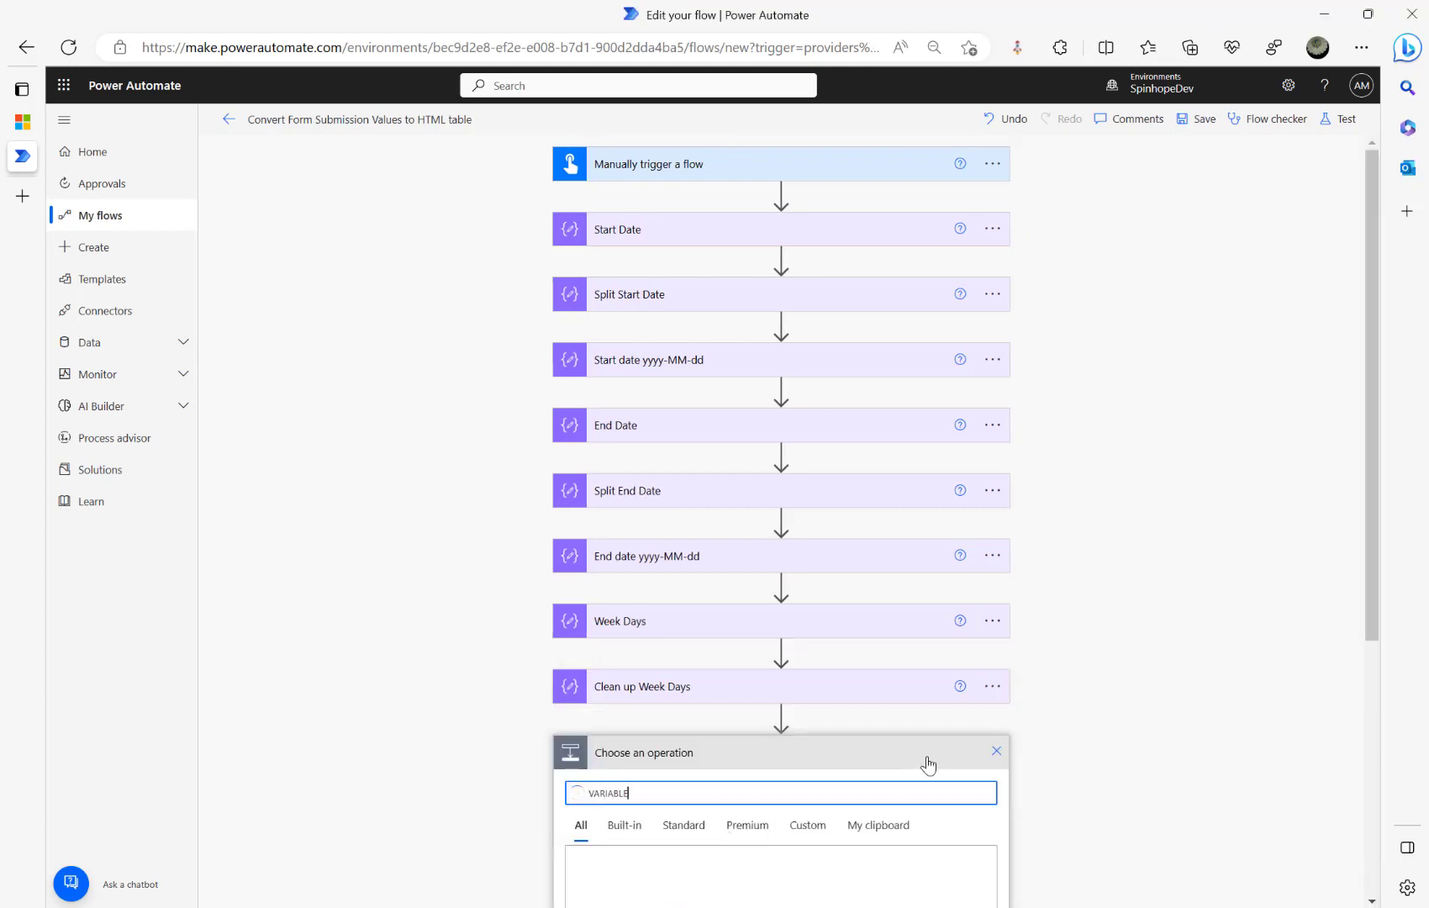
{"action": "scroll", "coordinate": [521, 627], "scroll_direction": "down", "scroll_amount": 3}
{"action": "scroll", "coordinate": [681, 809], "scroll_direction": "down", "scroll_amount": 1}
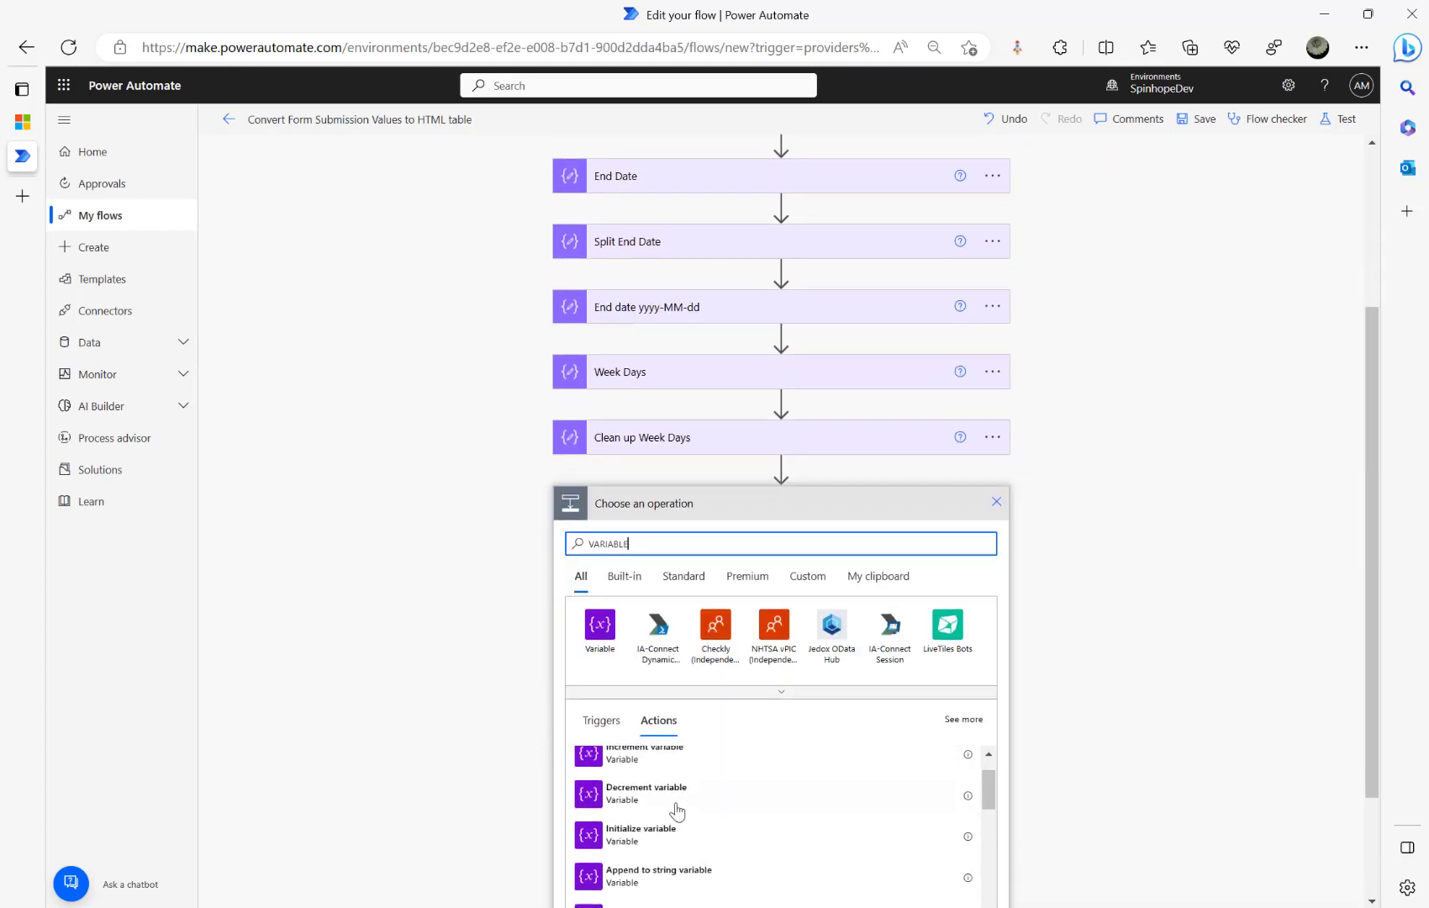
{"action": "left_click", "coordinate": [672, 828]}
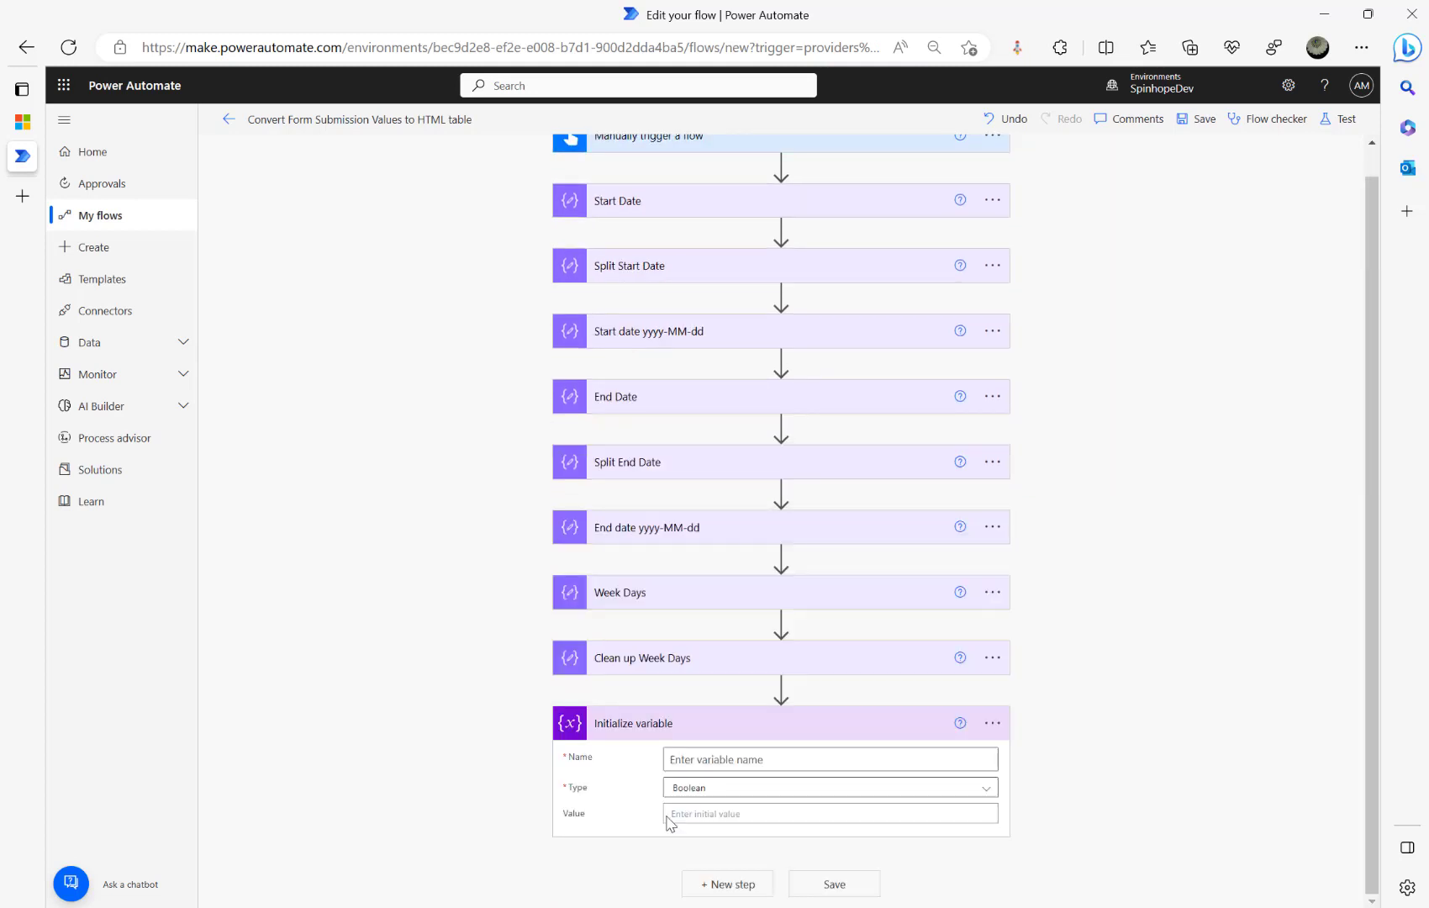
- Name the new variable StartDate and set its type to String
{"action": "left_click", "coordinate": [730, 759]}
{"action": "type", "text": "Start Da"}
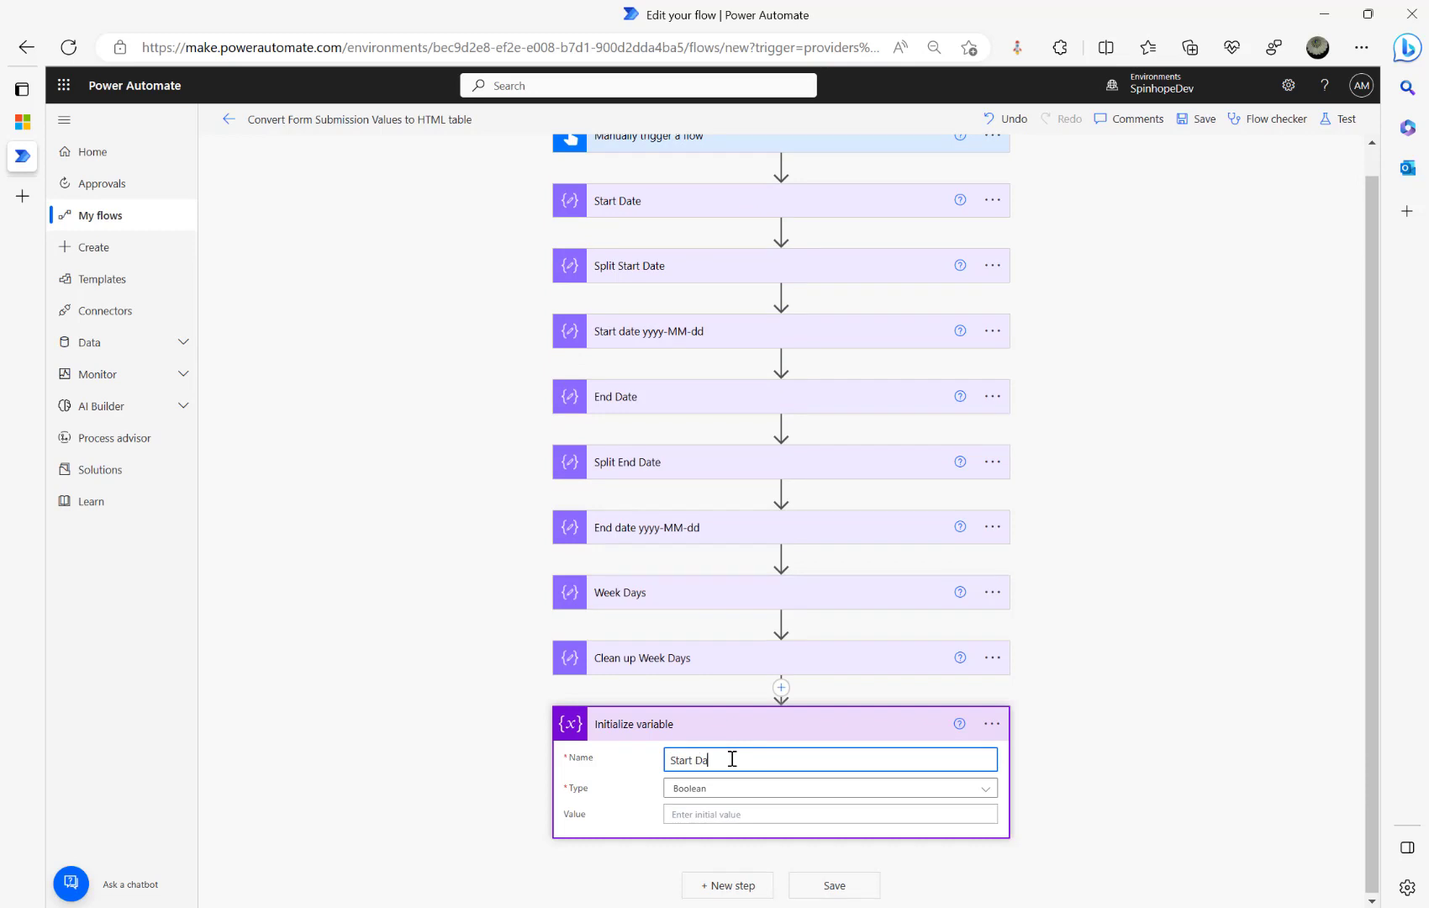
{"action": "key", "text": "Tab"}
{"action": "key", "text": "Tab"}
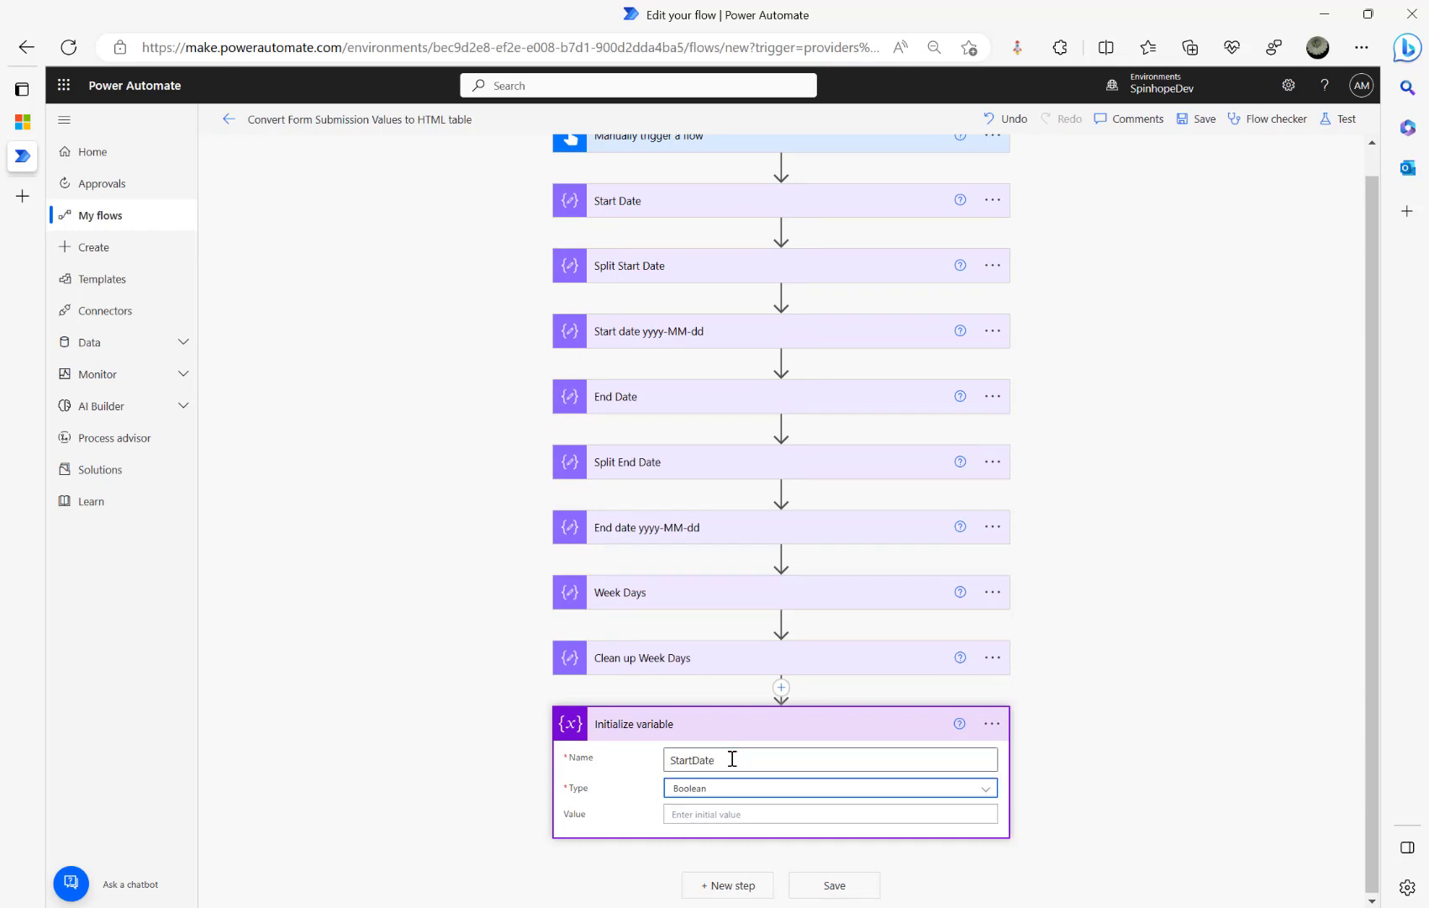
{"action": "type", "text": "s"}
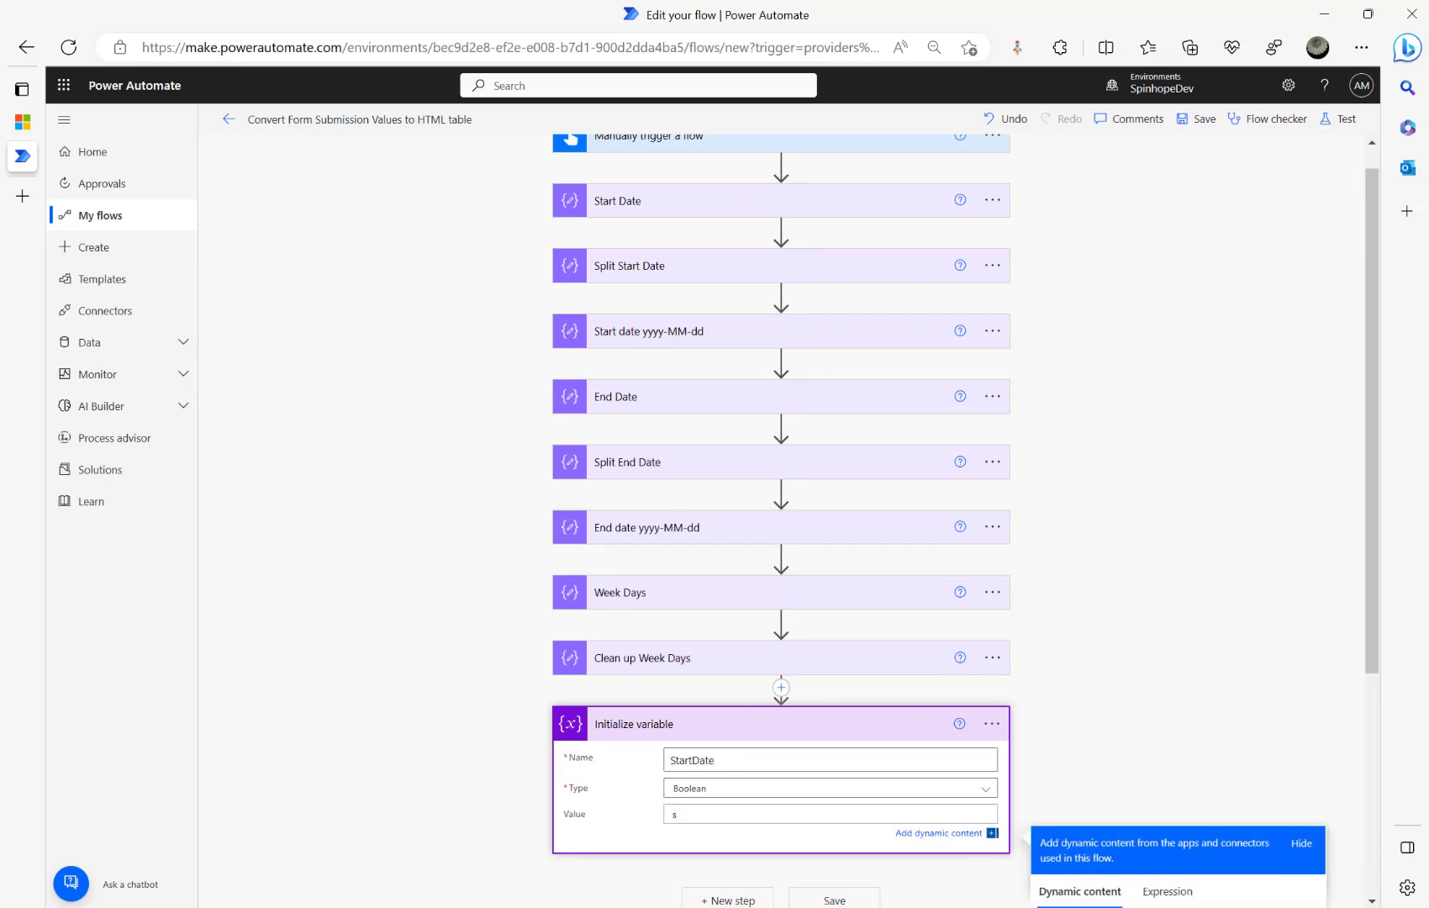
{"action": "key", "text": "BackSpace"}
{"action": "left_click", "coordinate": [880, 790]}
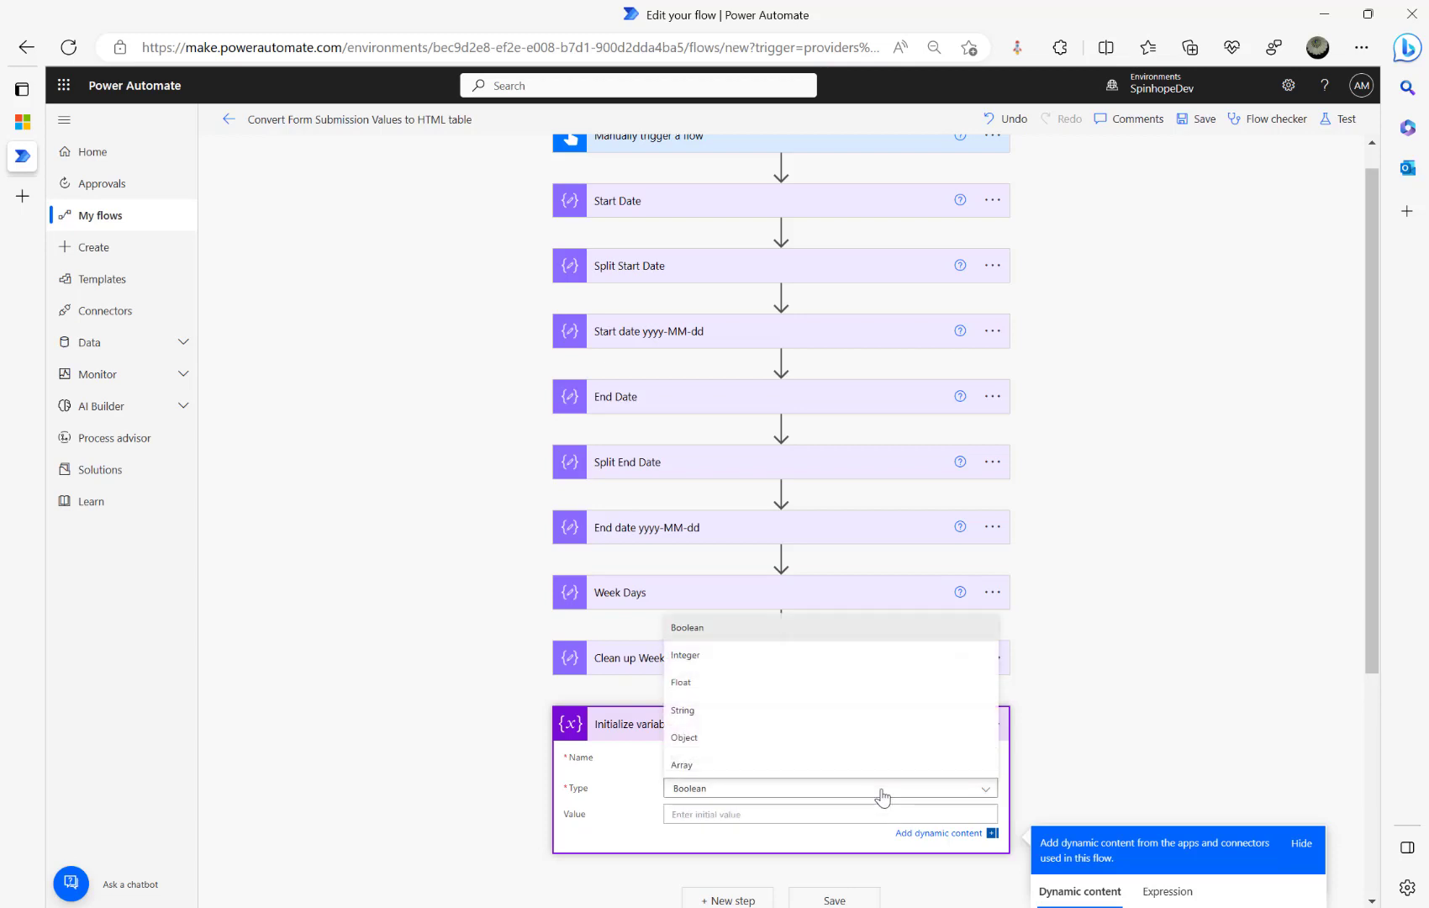
{"action": "left_click", "coordinate": [719, 708]}
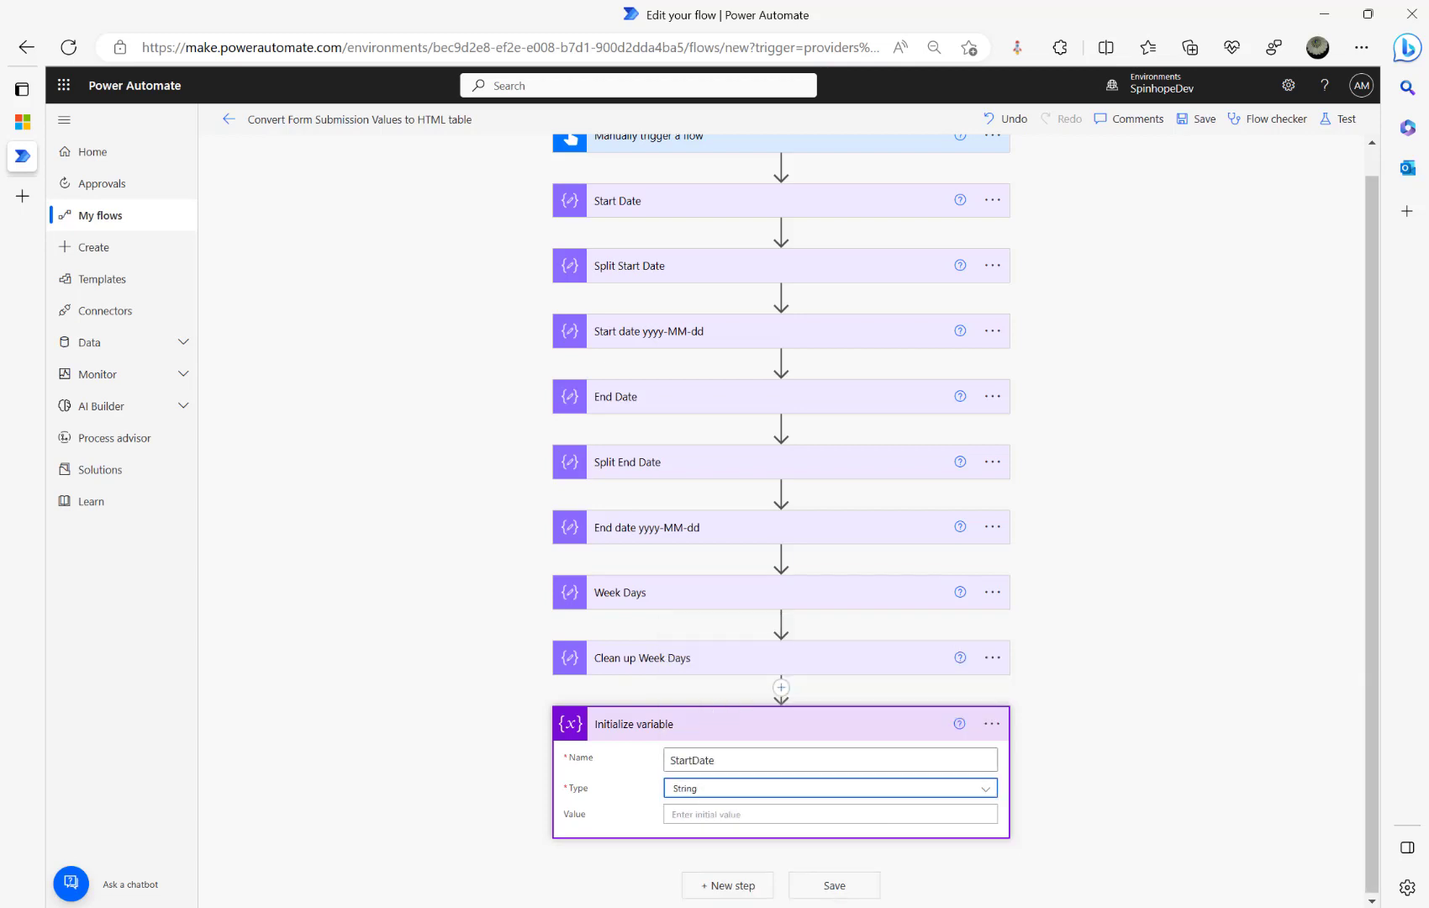
- Set the StartDate variable's initial value to the Outputs of the Start date yyyy-MM-dd action
{"action": "left_click", "coordinate": [722, 813]}
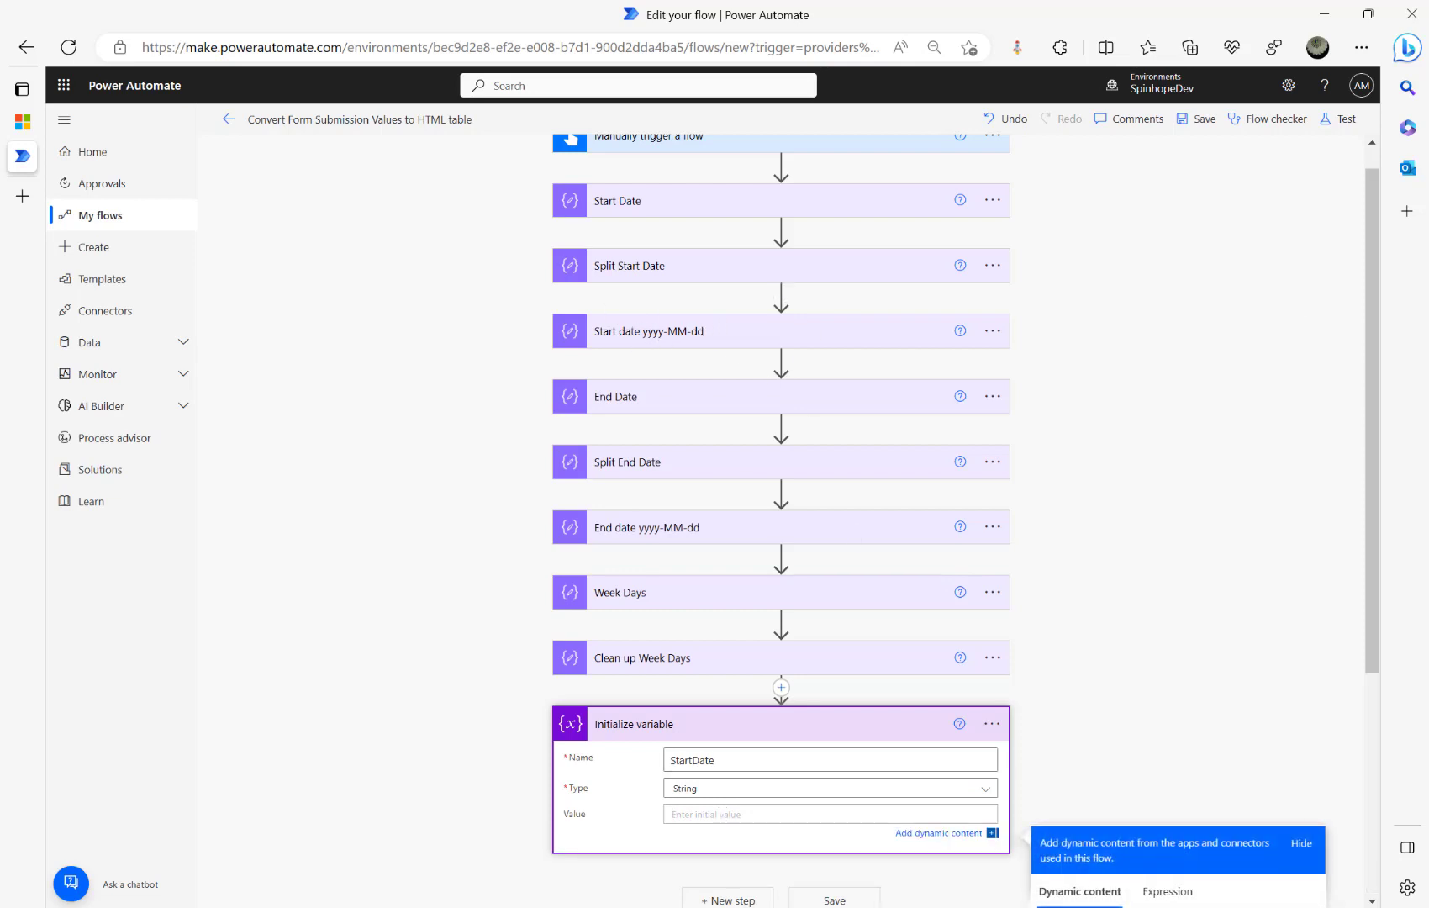
{"action": "scroll", "coordinate": [1321, 714], "scroll_direction": "down", "scroll_amount": 3}
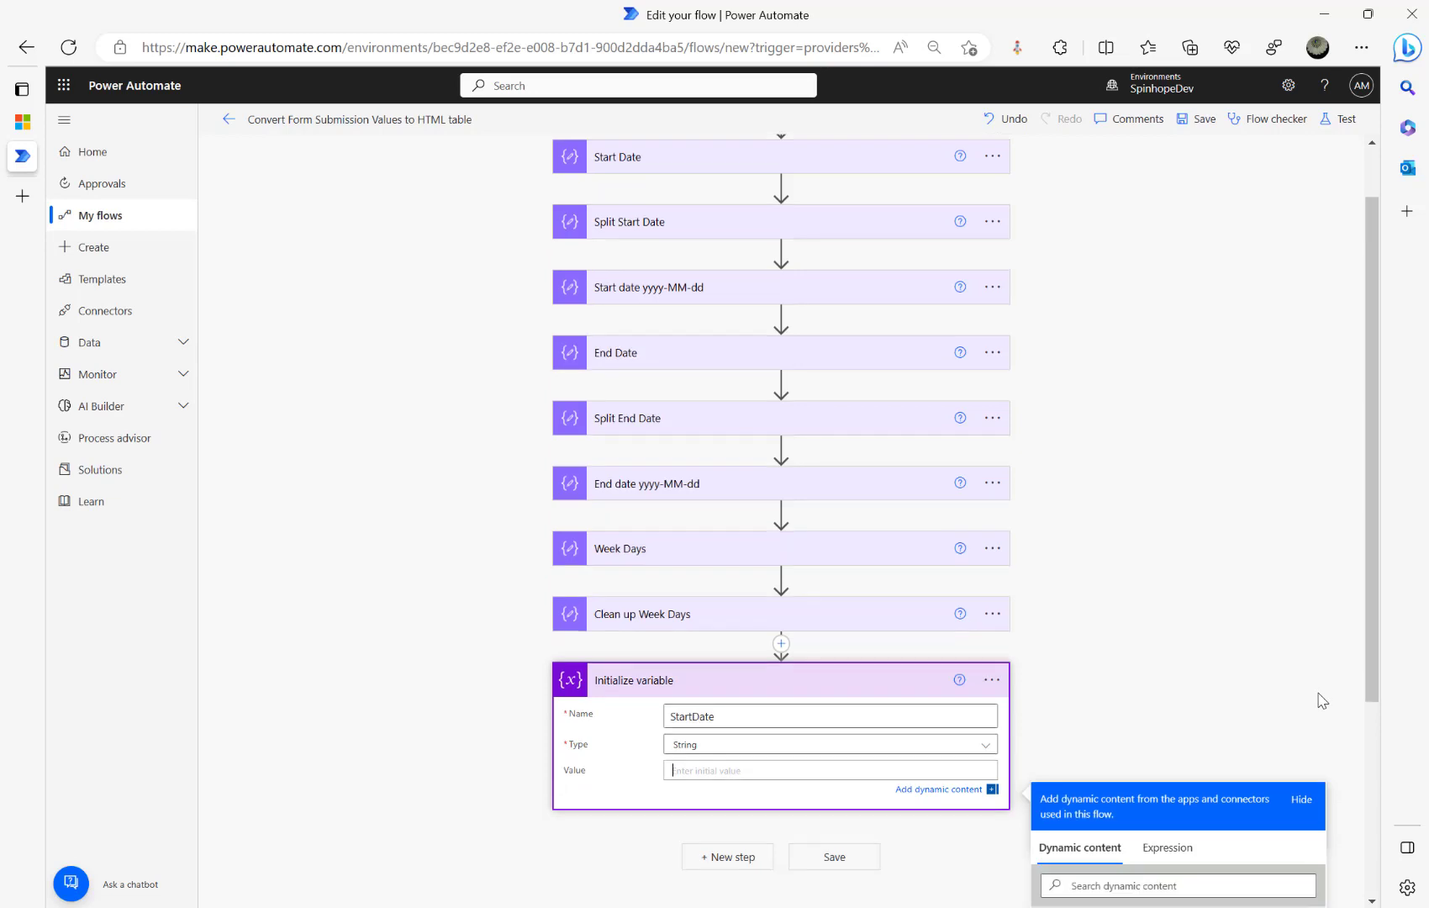
{"action": "left_click", "coordinate": [1111, 681]}
{"action": "type", "text": "output"}
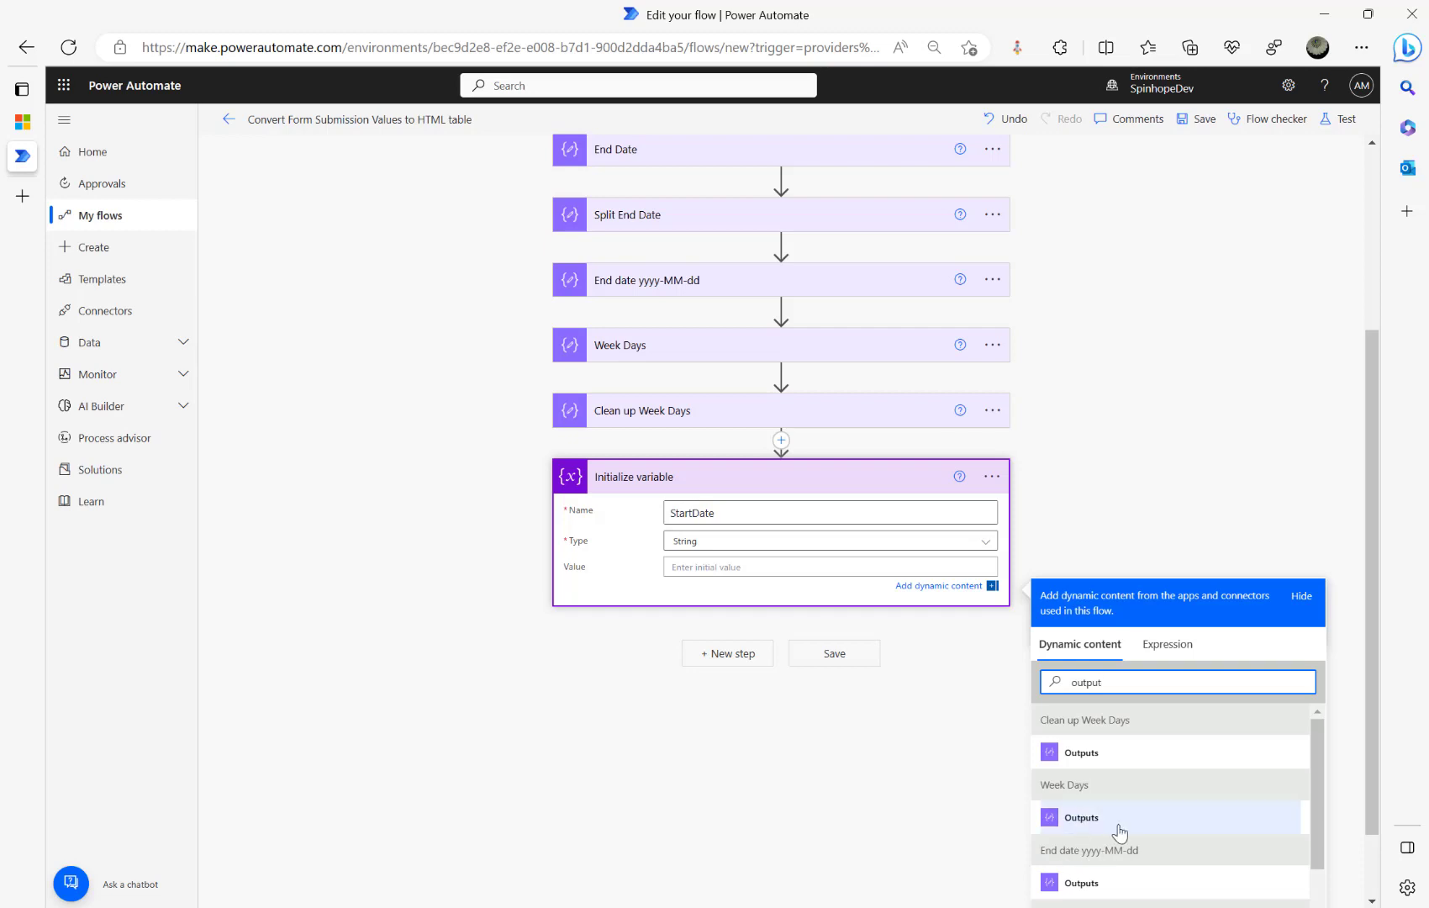
{"action": "scroll", "coordinate": [1084, 832], "scroll_direction": "down", "scroll_amount": 1}
{"action": "scroll", "coordinate": [1120, 832], "scroll_direction": "down", "scroll_amount": 2}
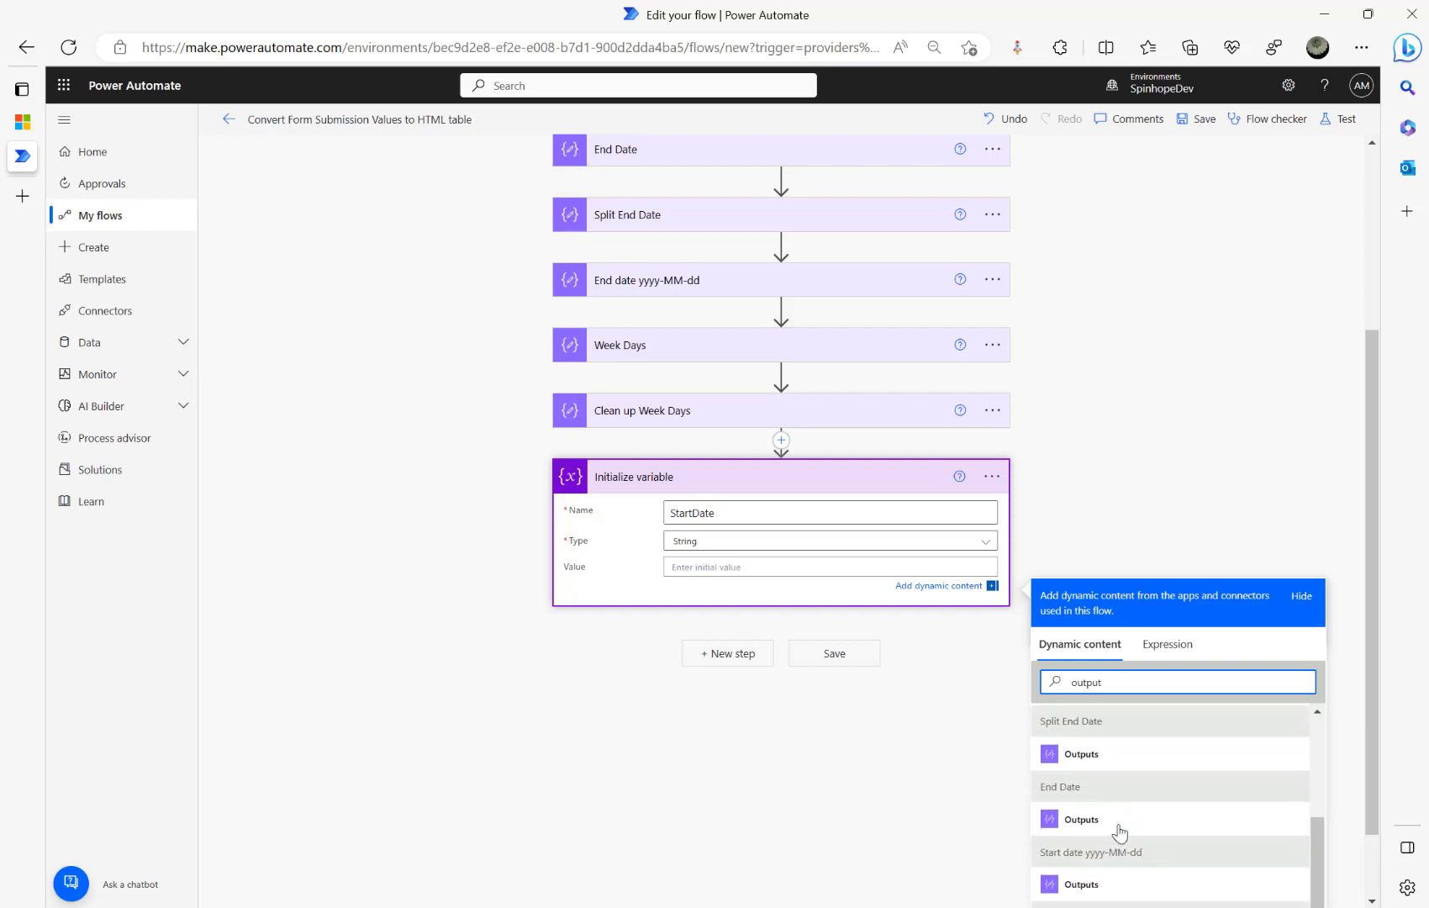
{"action": "left_click", "coordinate": [1085, 853]}
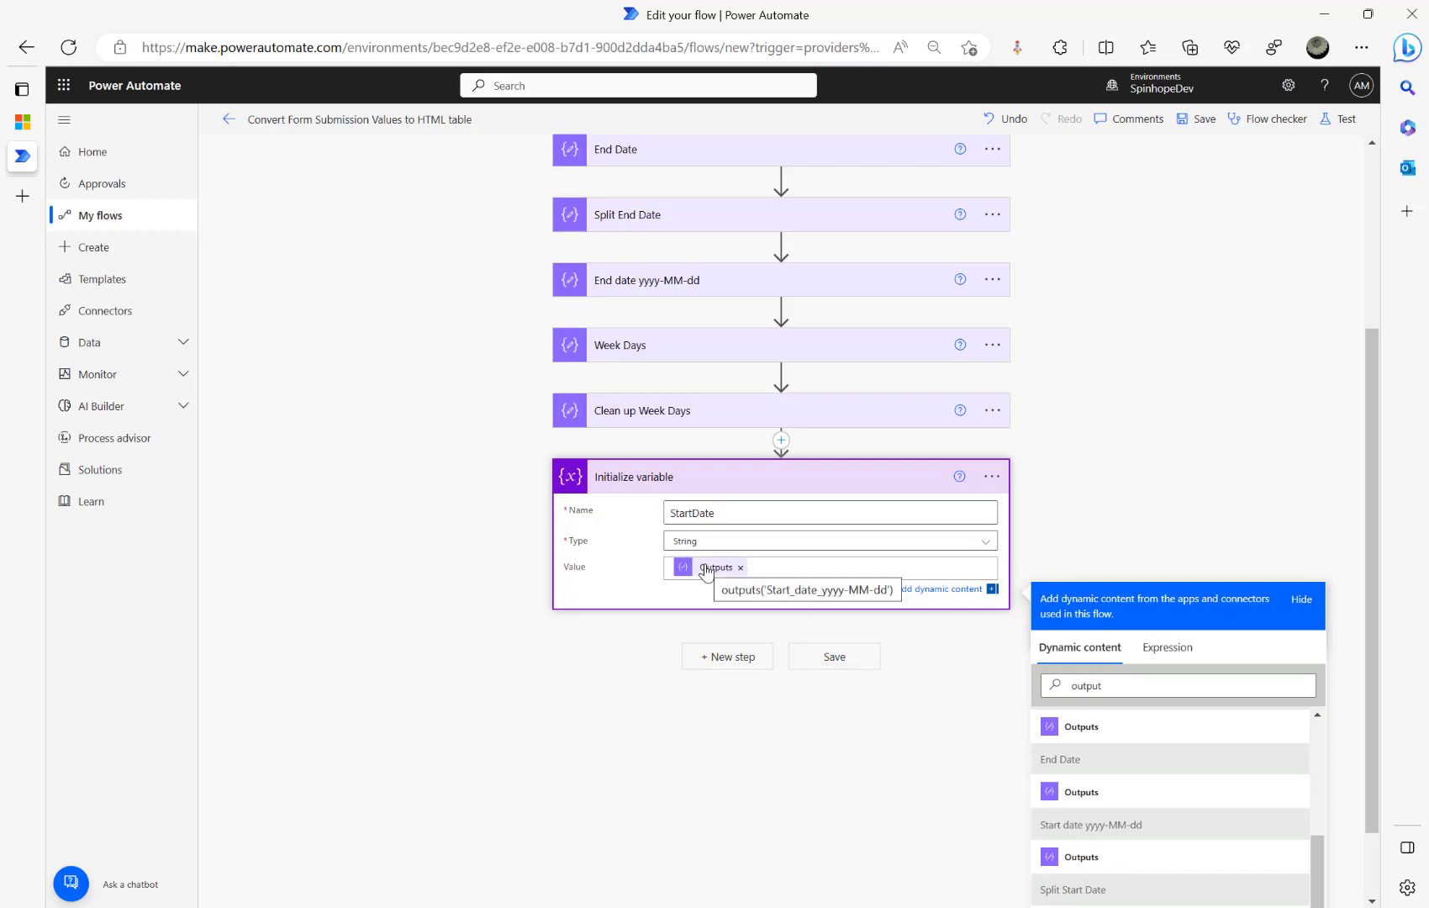
- Add a second Initialize variable action below the StartDate one and name its variable CollectResults
{"action": "left_click", "coordinate": [714, 658]}
{"action": "type", "text": "variable"}
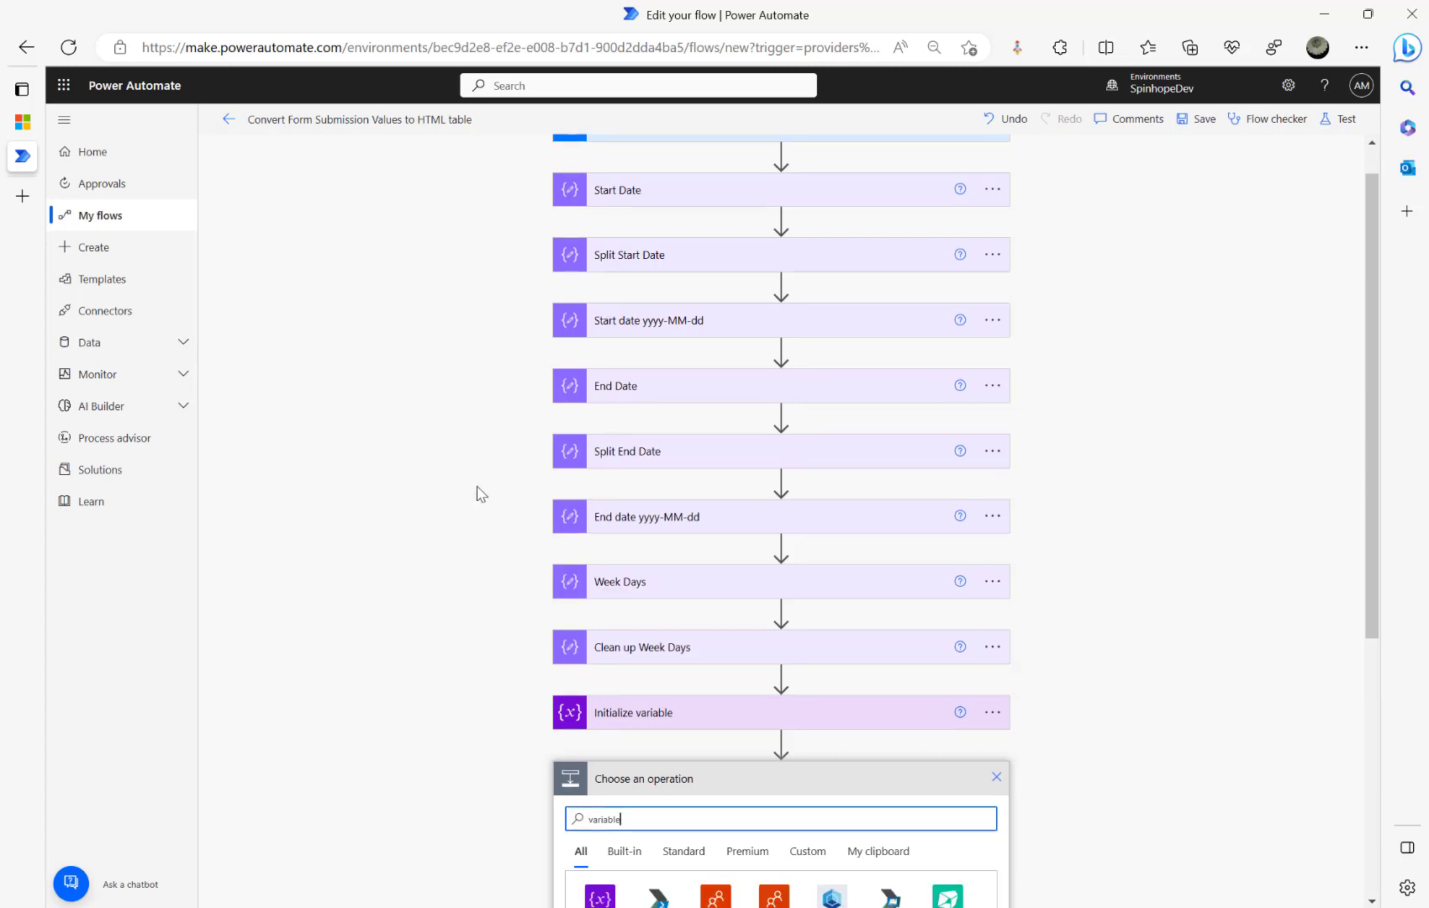
{"action": "left_click", "coordinate": [645, 737]}
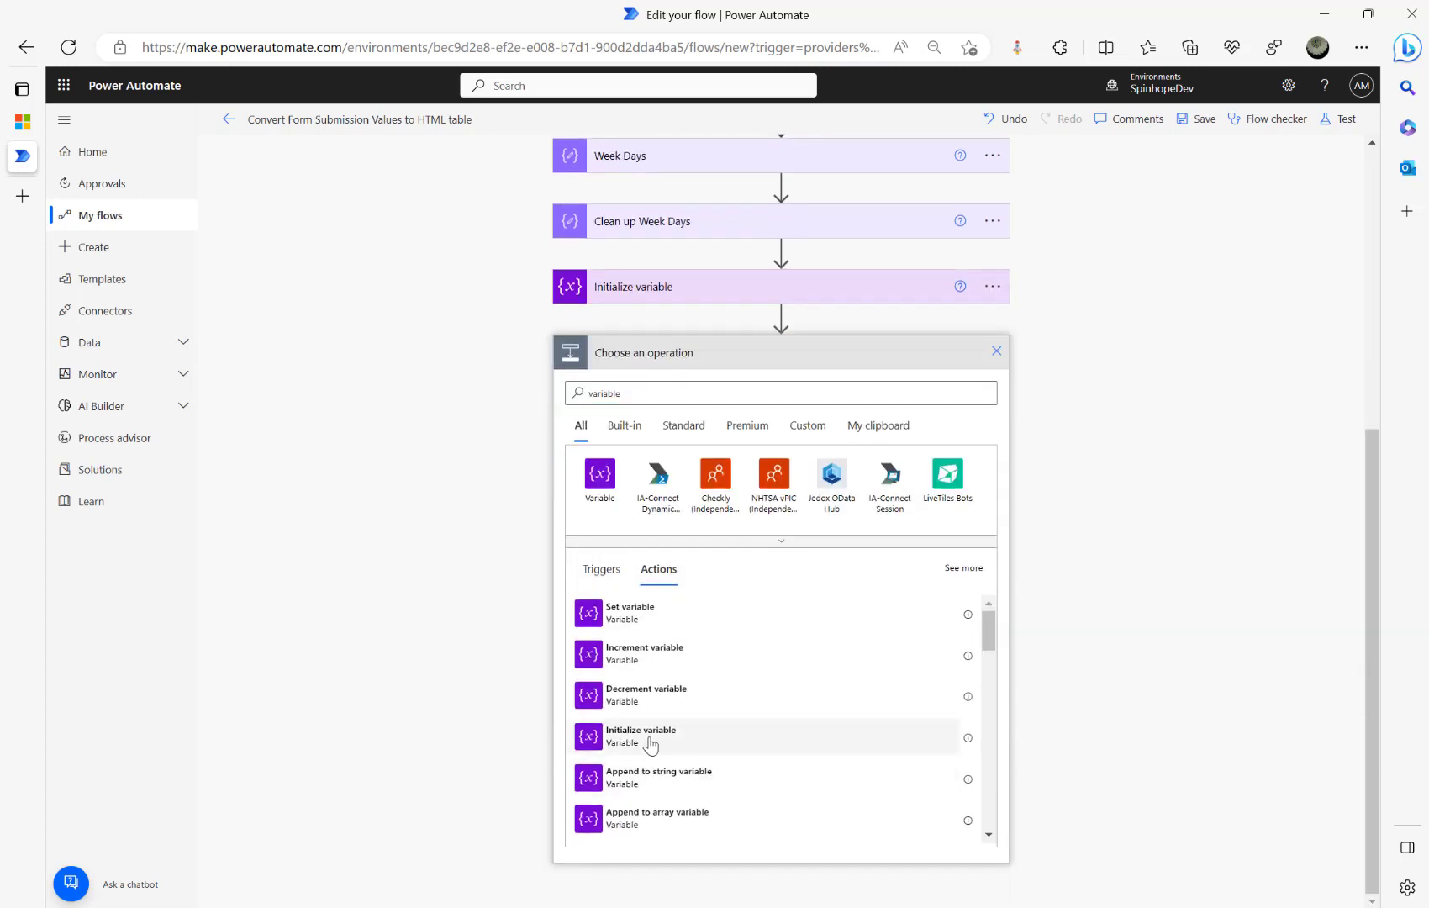
{"action": "left_click", "coordinate": [745, 759]}
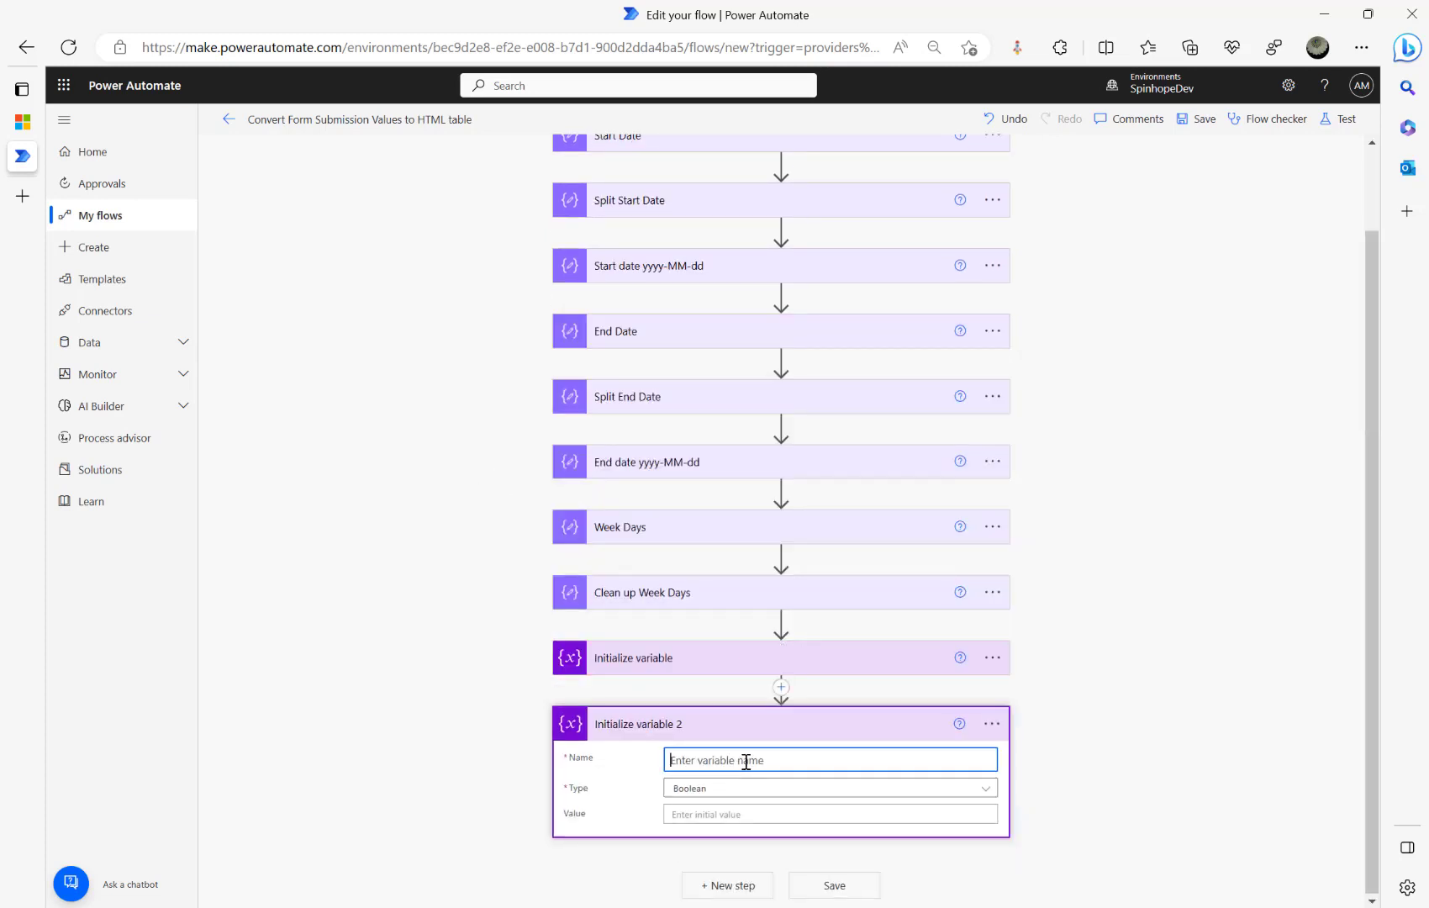
{"action": "type", "text": "collectResults"}
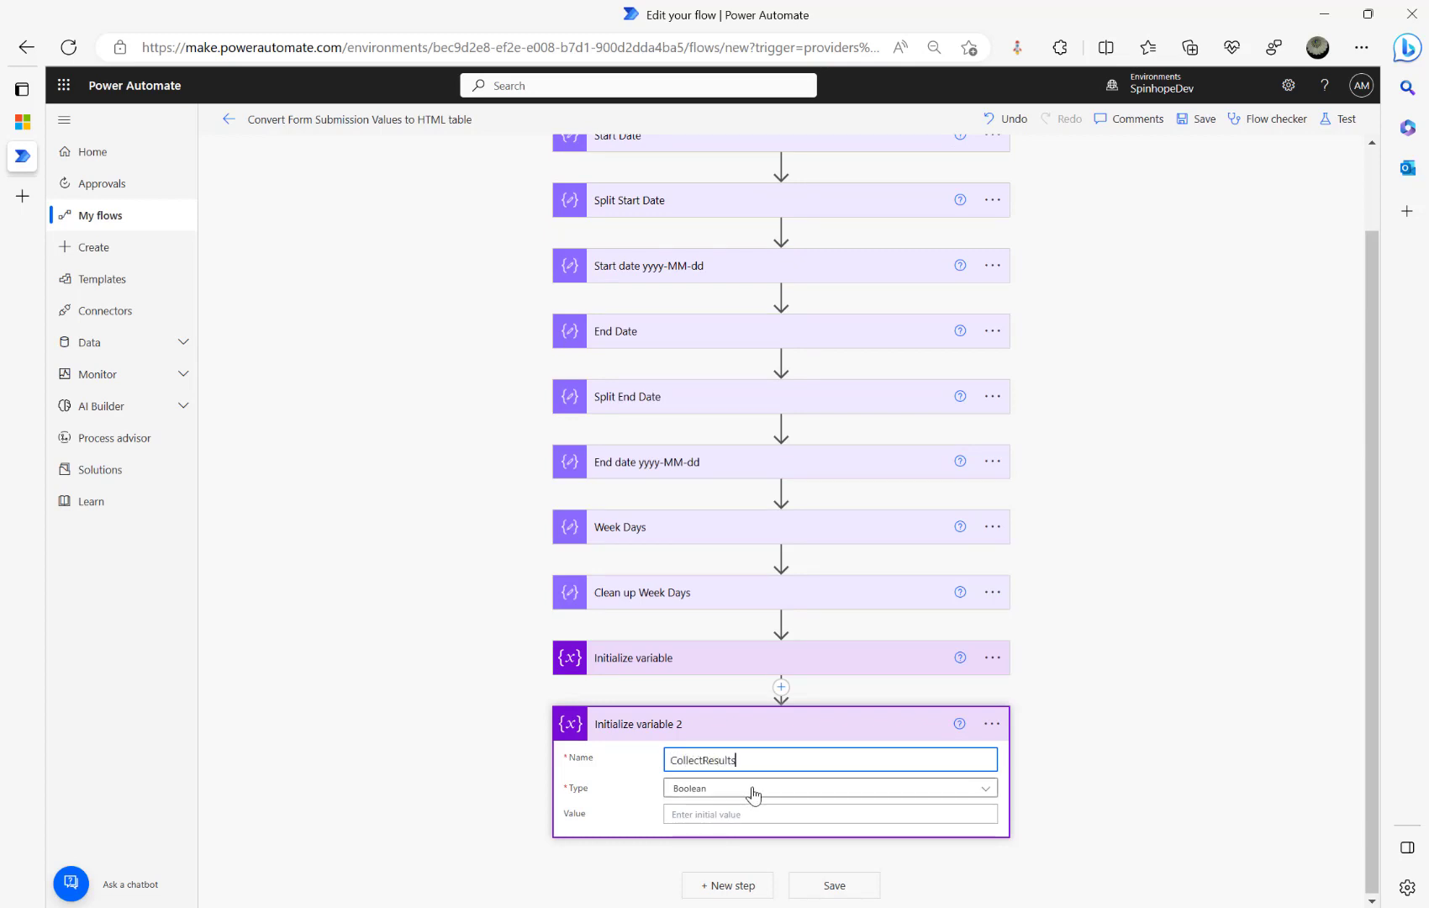
- Set the CollectResults variable's type to Array, collapse its action card and save the flow
{"action": "left_click", "coordinate": [752, 790]}
{"action": "left_click", "coordinate": [704, 764]}
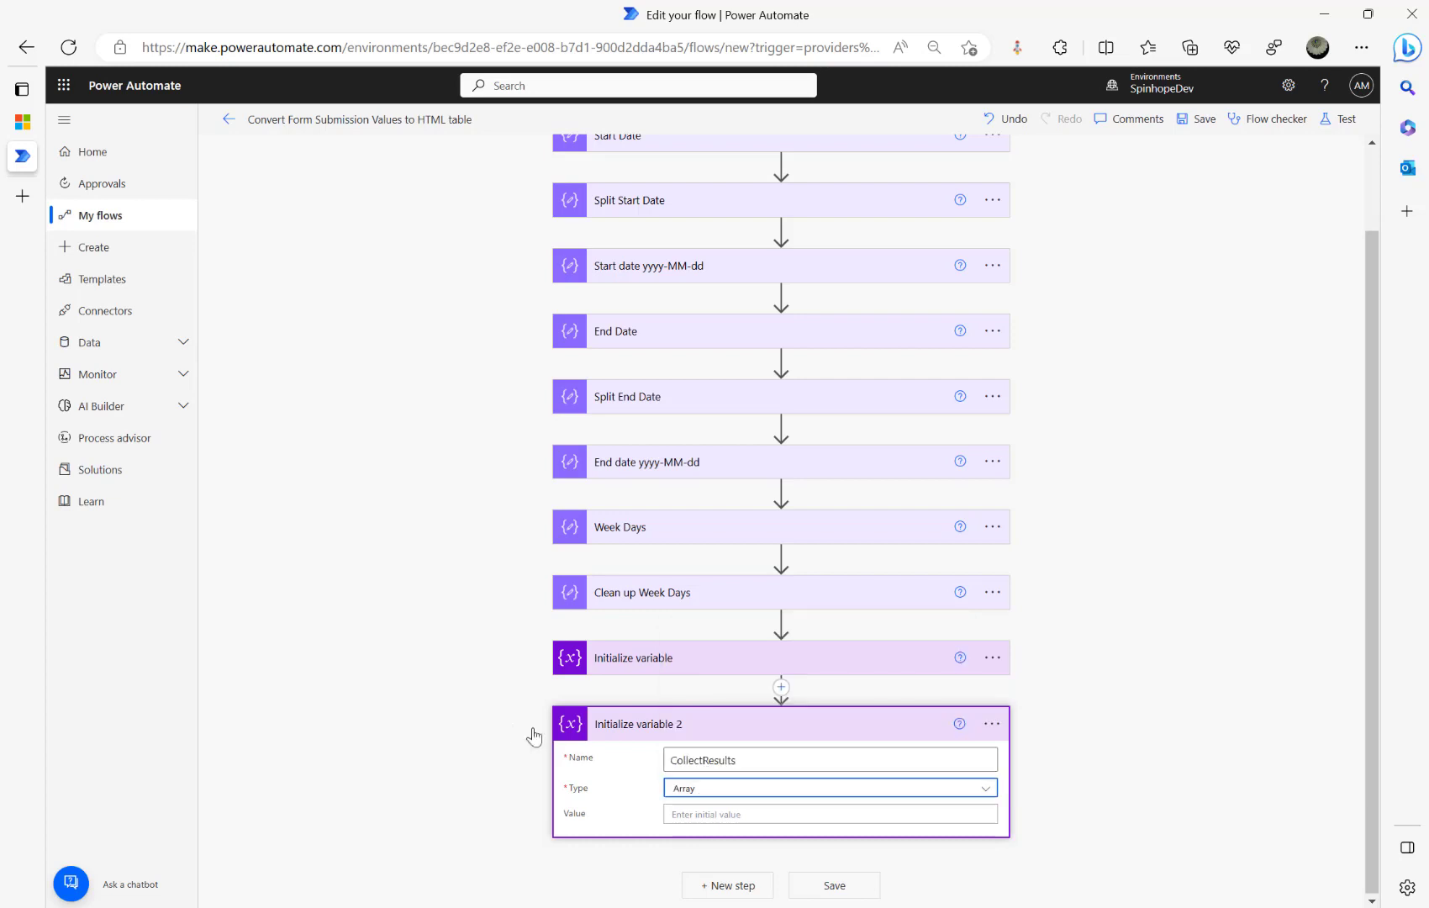
{"action": "left_click", "coordinate": [505, 729]}
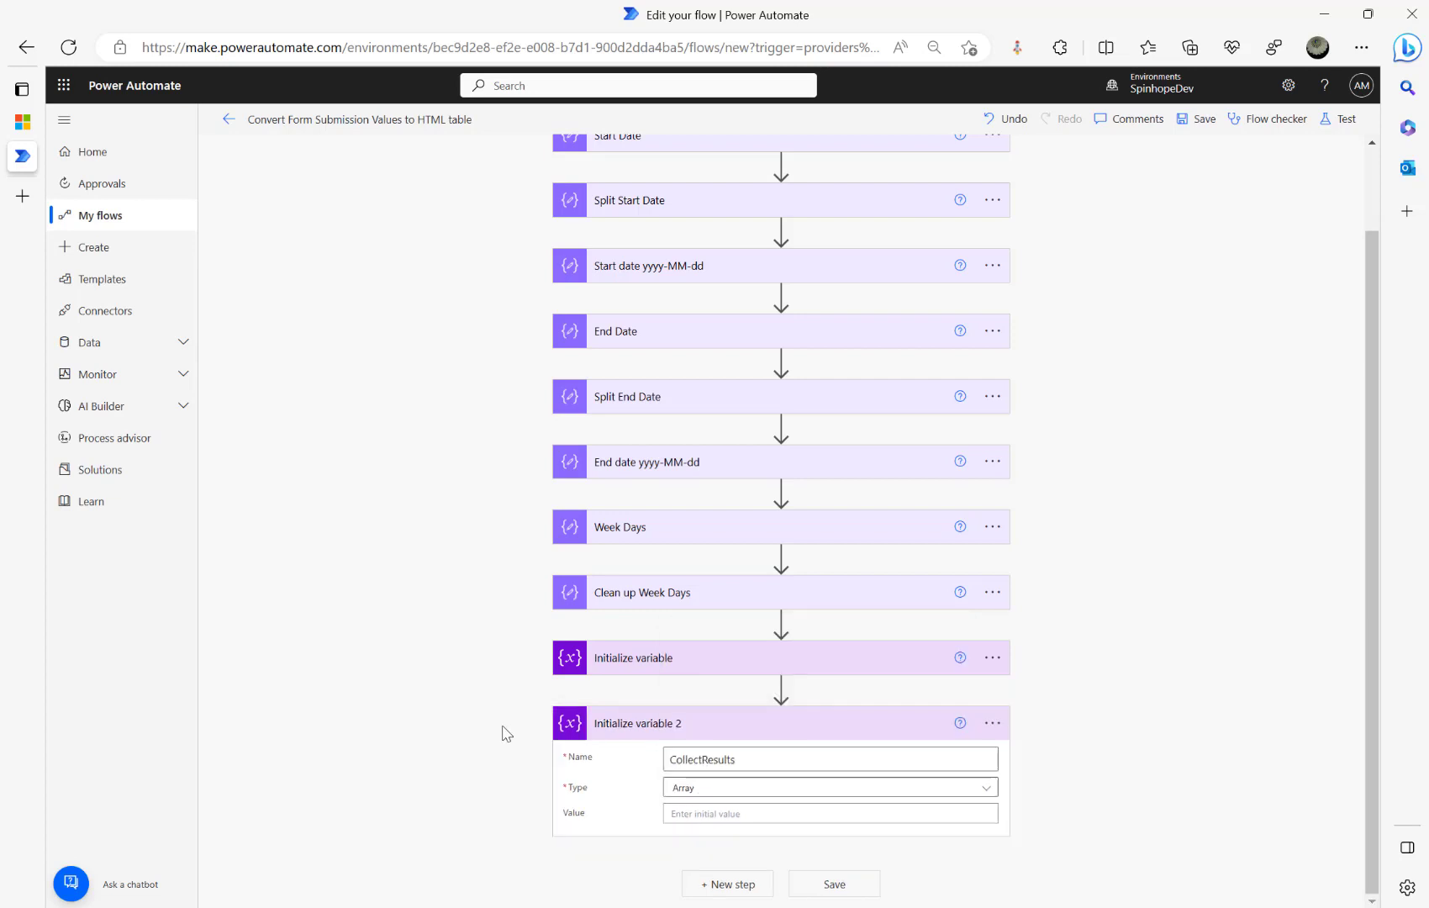
{"action": "left_click", "coordinate": [709, 728]}
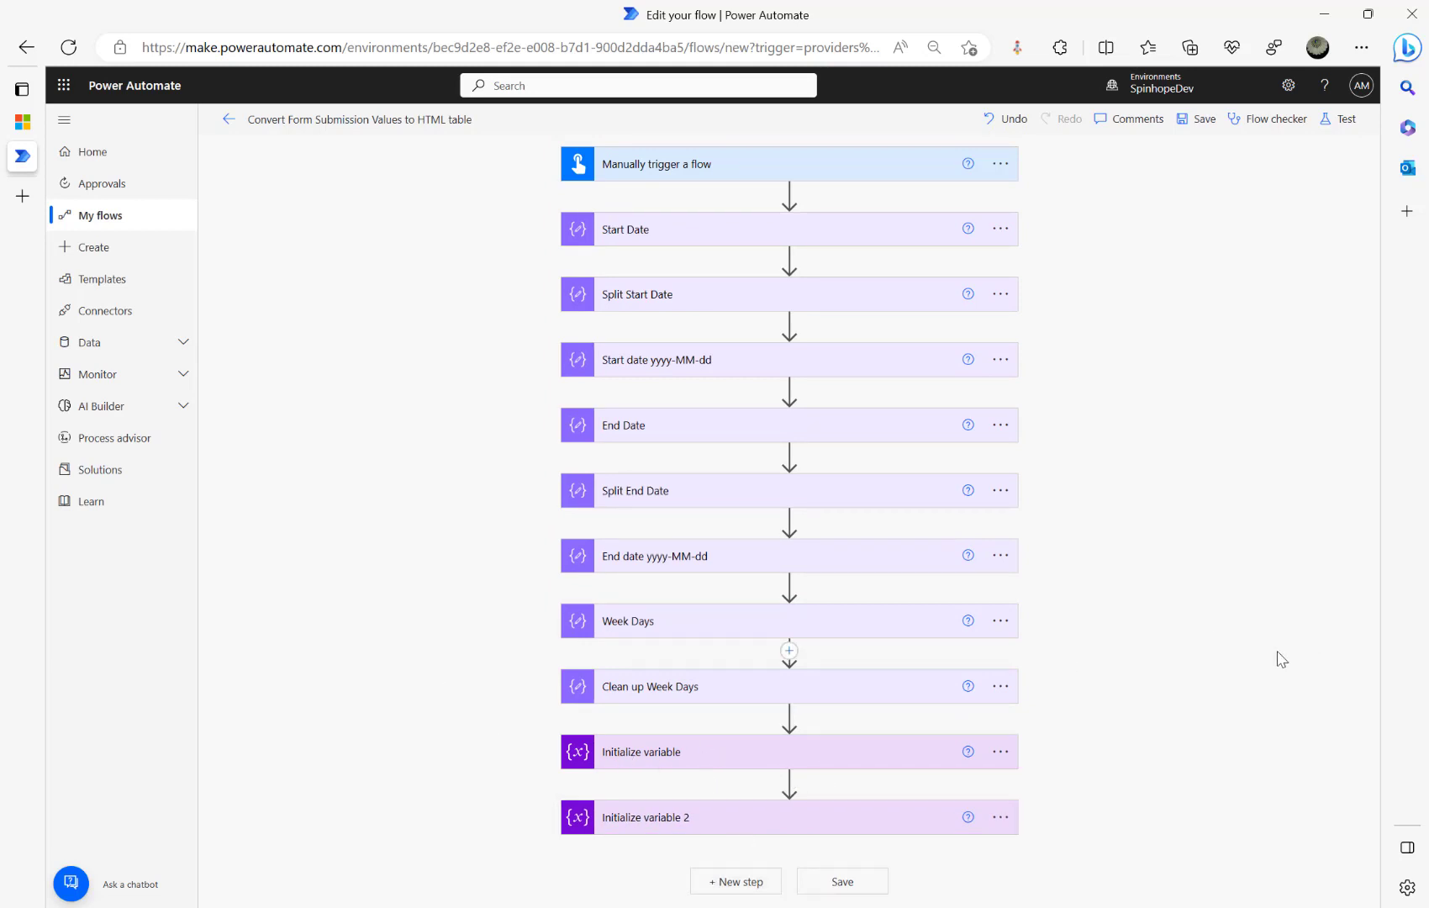
{"action": "left_click", "coordinate": [1195, 119]}
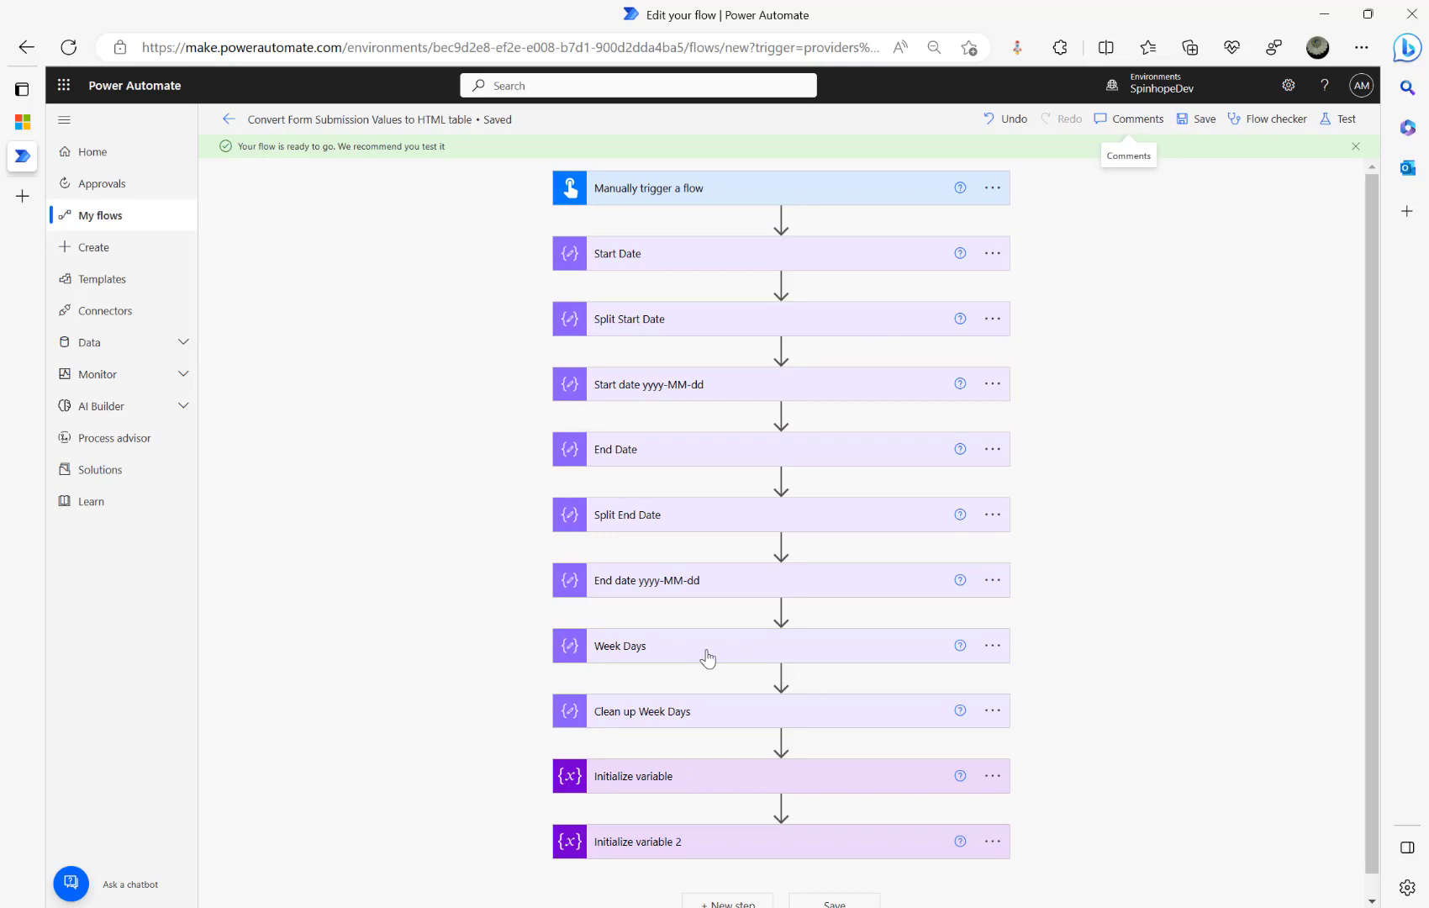
- Add an Apply to each control after the CollectResults variable, looping over the Outputs of Clean up Week Days
{"action": "left_click", "coordinate": [655, 713]}
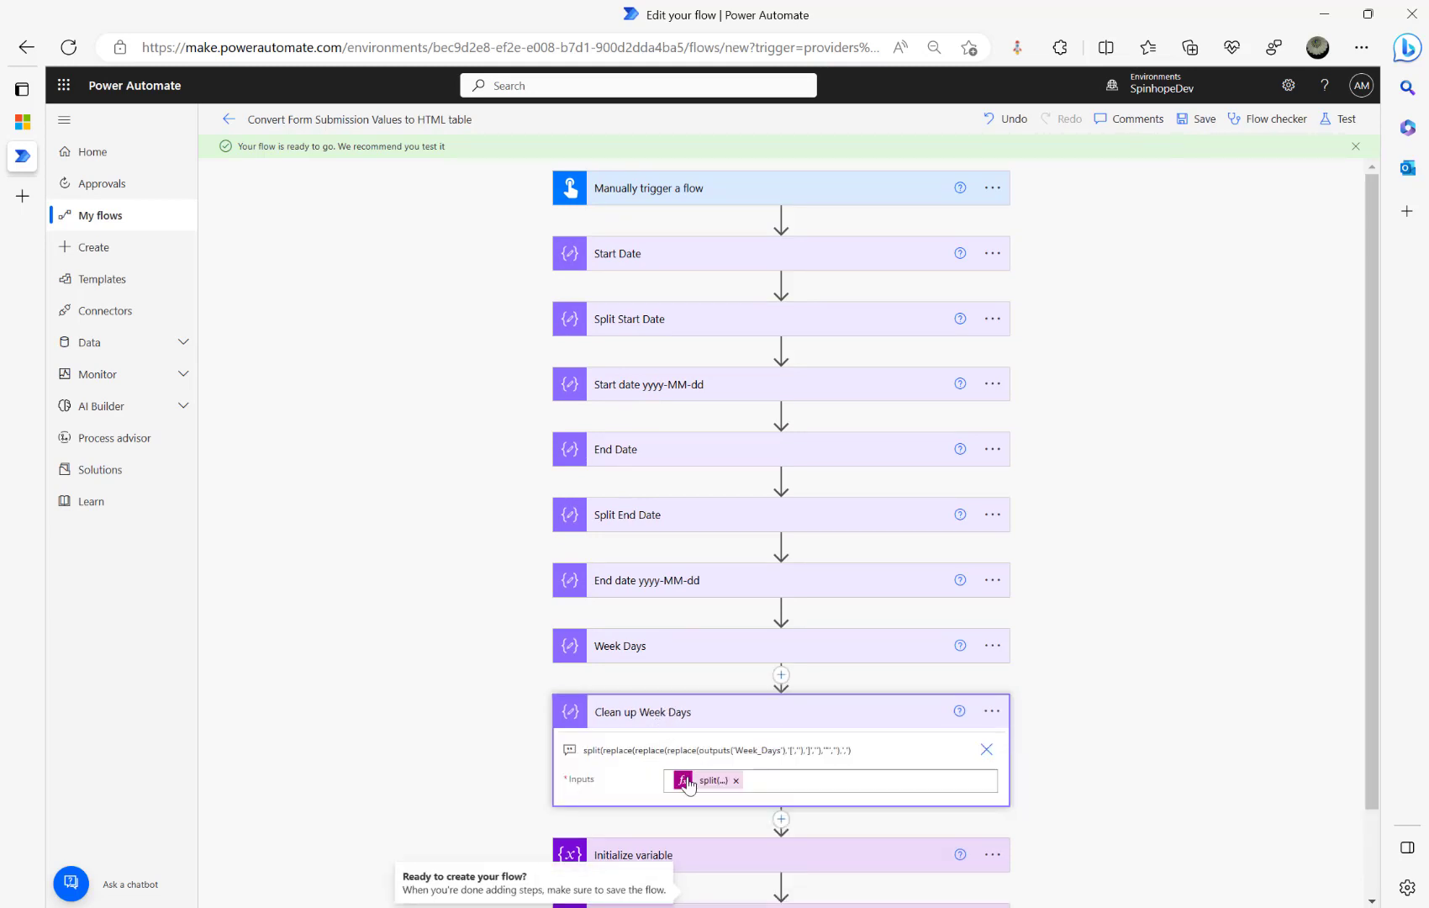
{"action": "scroll", "coordinate": [420, 743], "scroll_direction": "down", "scroll_amount": 2}
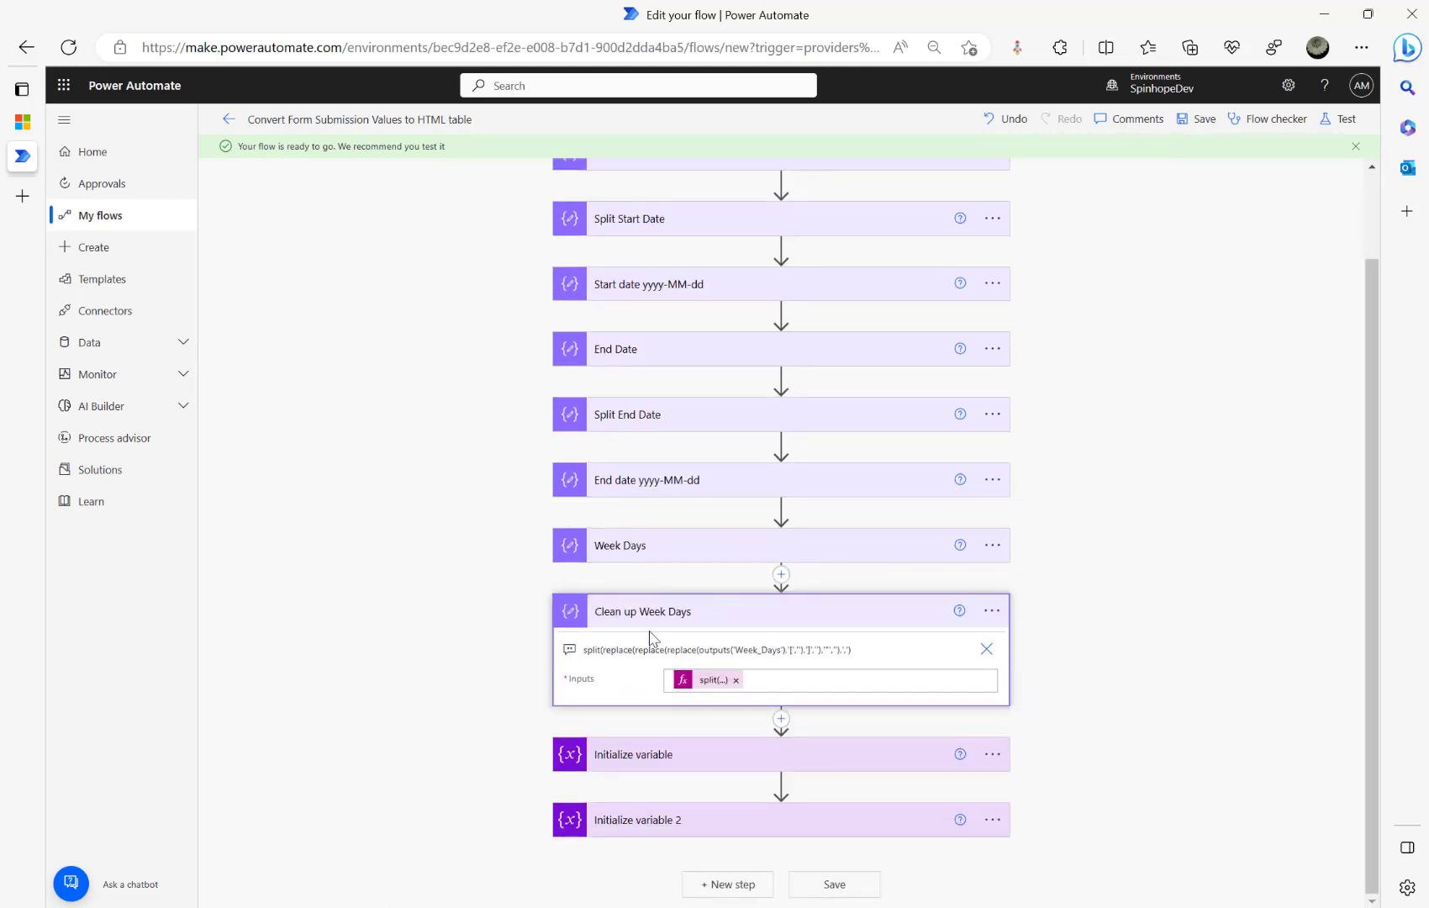
{"action": "left_click", "coordinate": [714, 885]}
{"action": "scroll", "coordinate": [408, 694], "scroll_direction": "down", "scroll_amount": 3}
{"action": "left_click", "coordinate": [602, 657]}
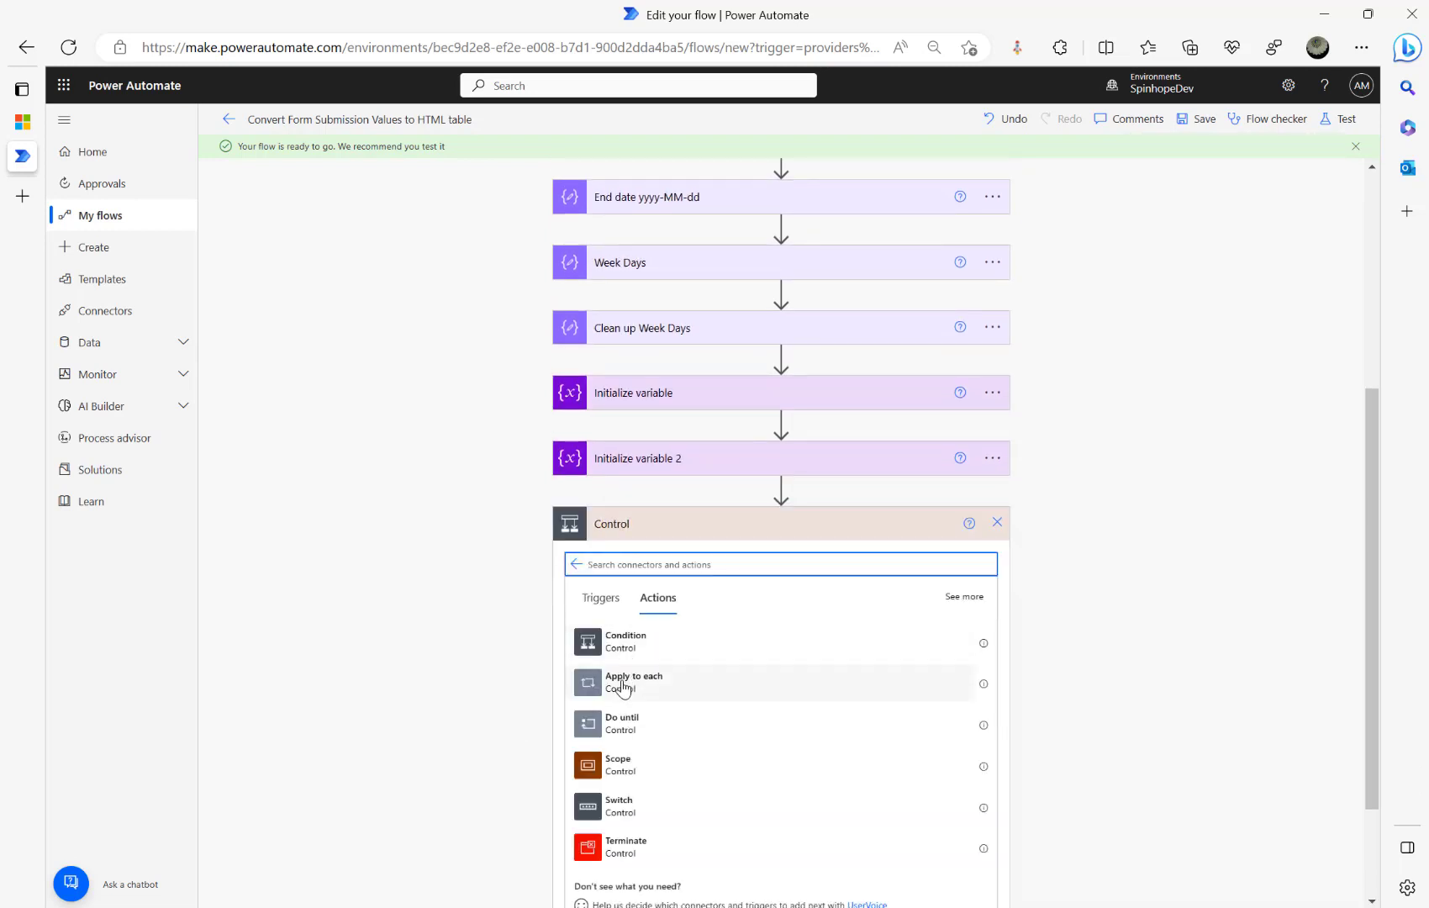
{"action": "left_click", "coordinate": [622, 687]}
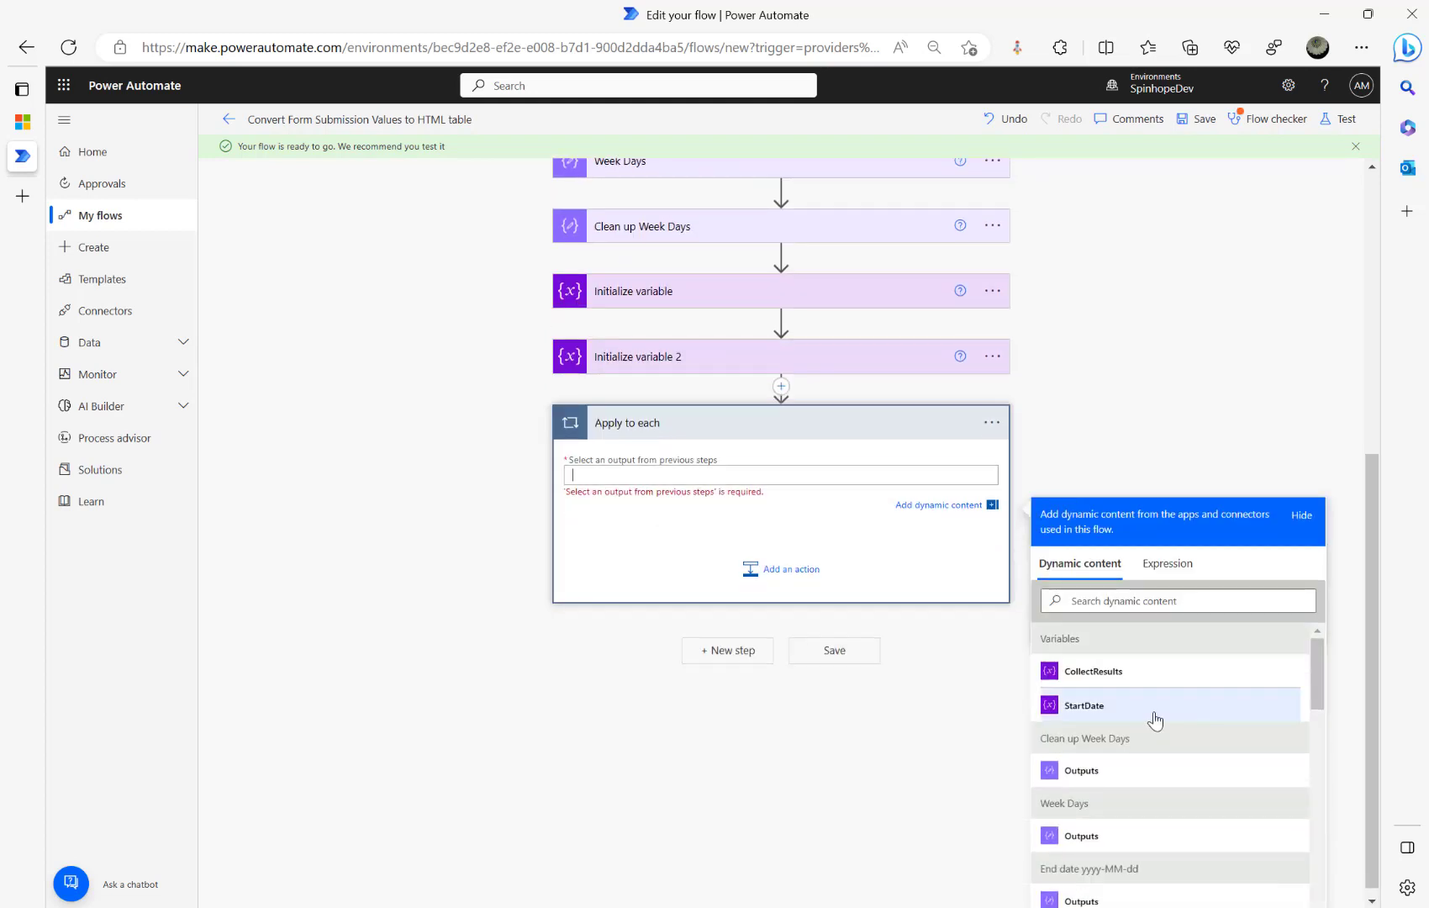
{"action": "left_click", "coordinate": [1093, 776]}
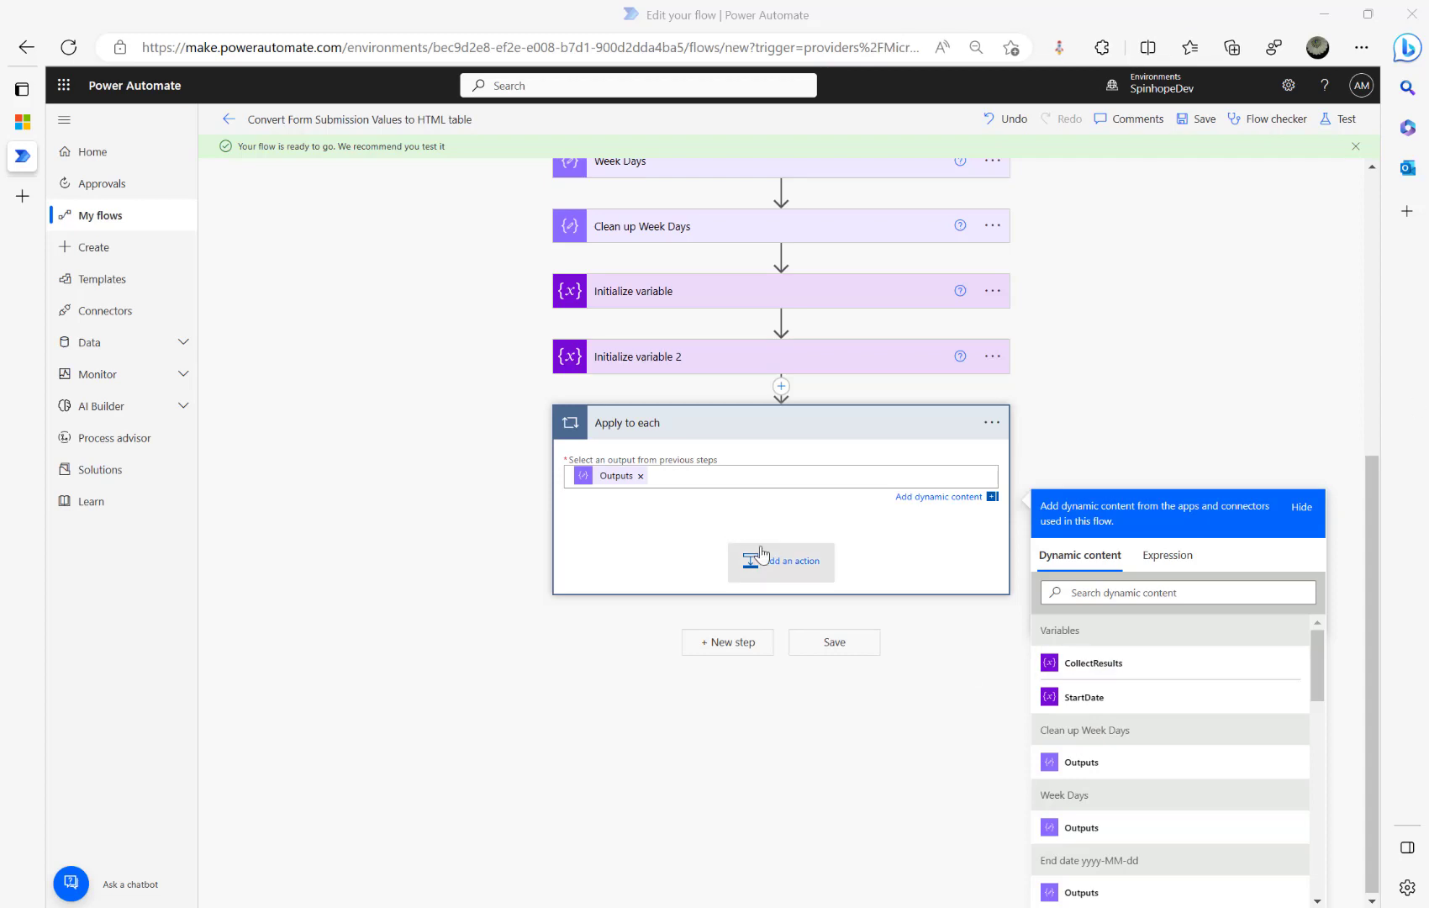
- Add a Compose action inside the Apply to each loop and rename it Each Item
{"action": "left_click", "coordinate": [780, 561]}
{"action": "type", "text": "comp"}
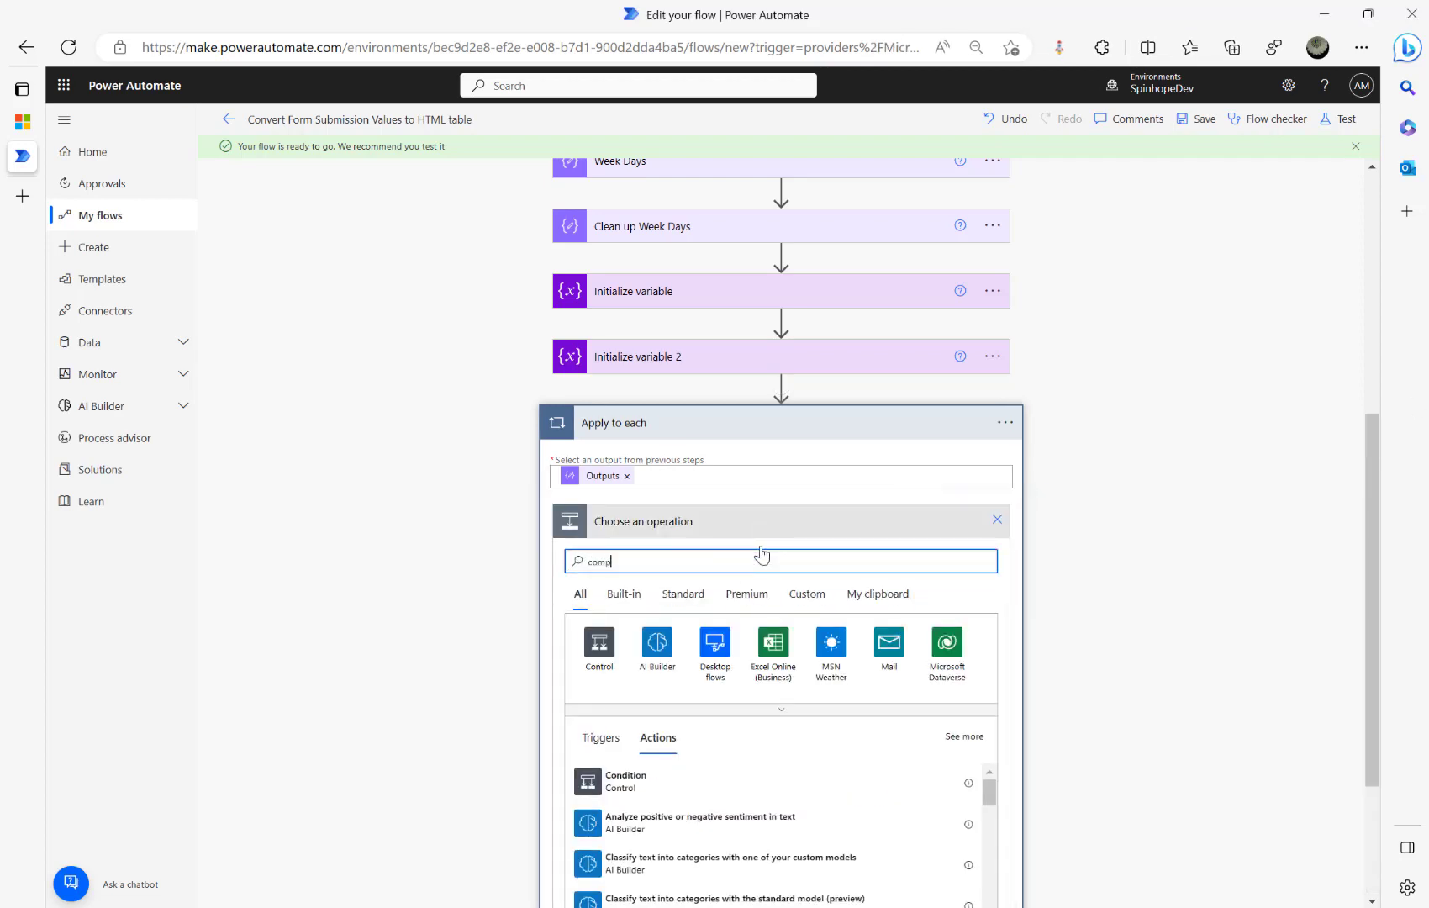
{"action": "type", "text": "ose"}
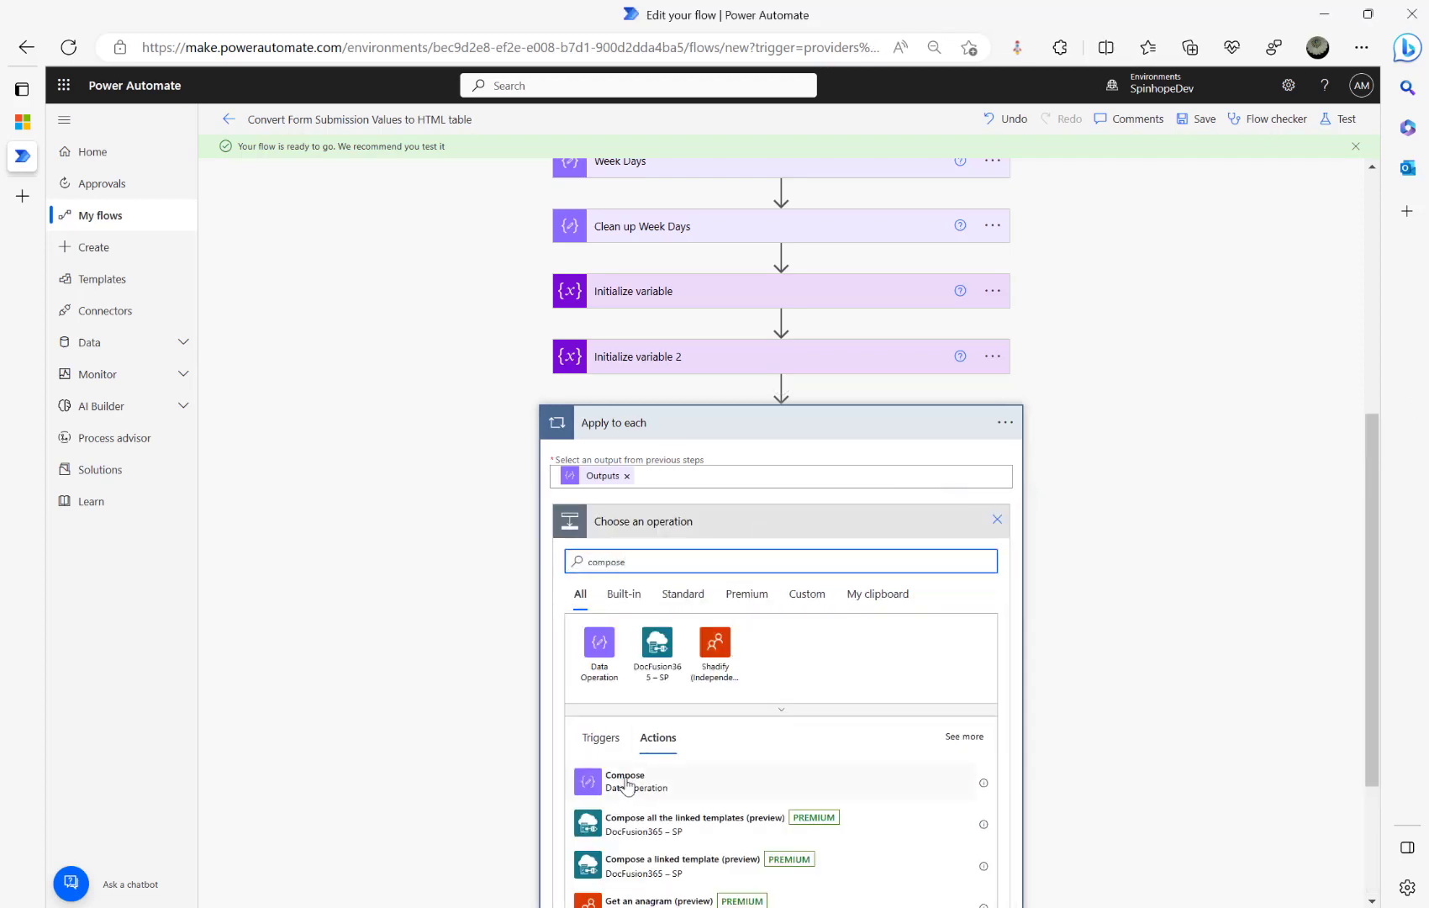
{"action": "left_click", "coordinate": [626, 781]}
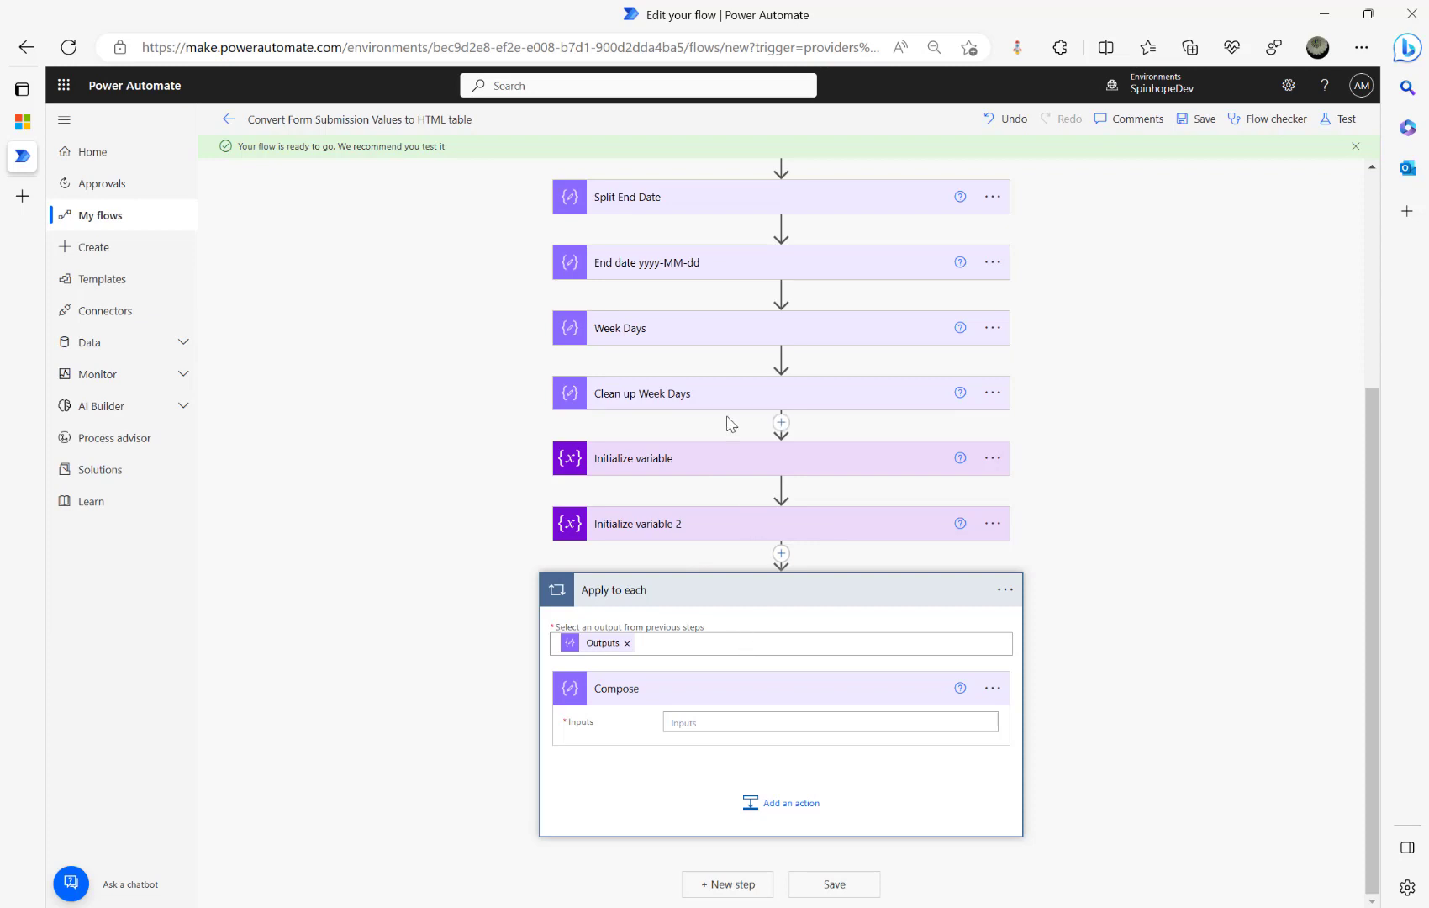
{"action": "left_click", "coordinate": [991, 689]}
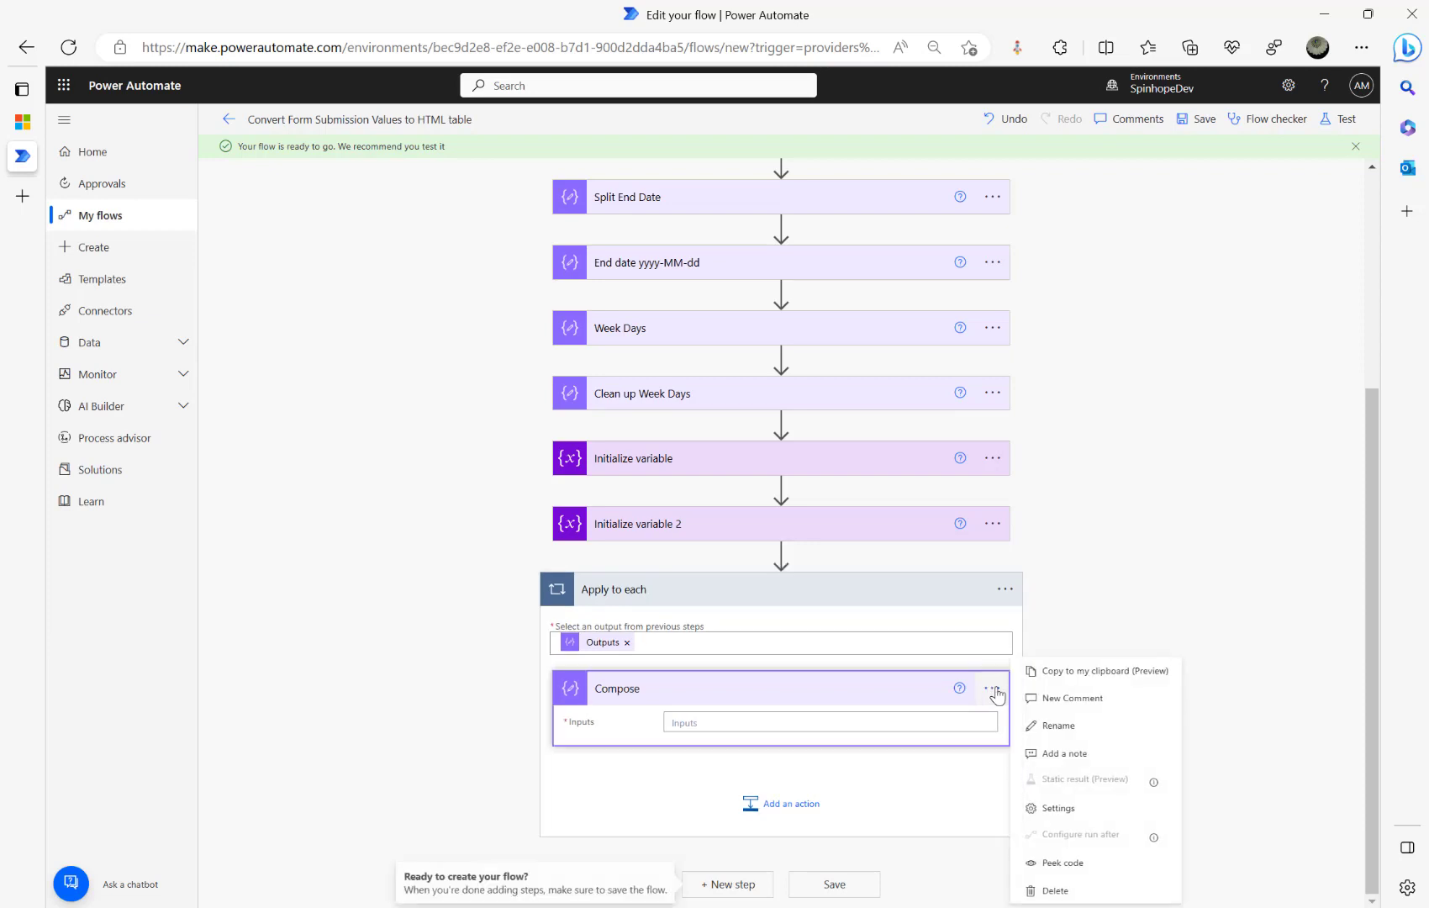
{"action": "left_click", "coordinate": [1060, 726]}
{"action": "type", "text": "Each Item"}
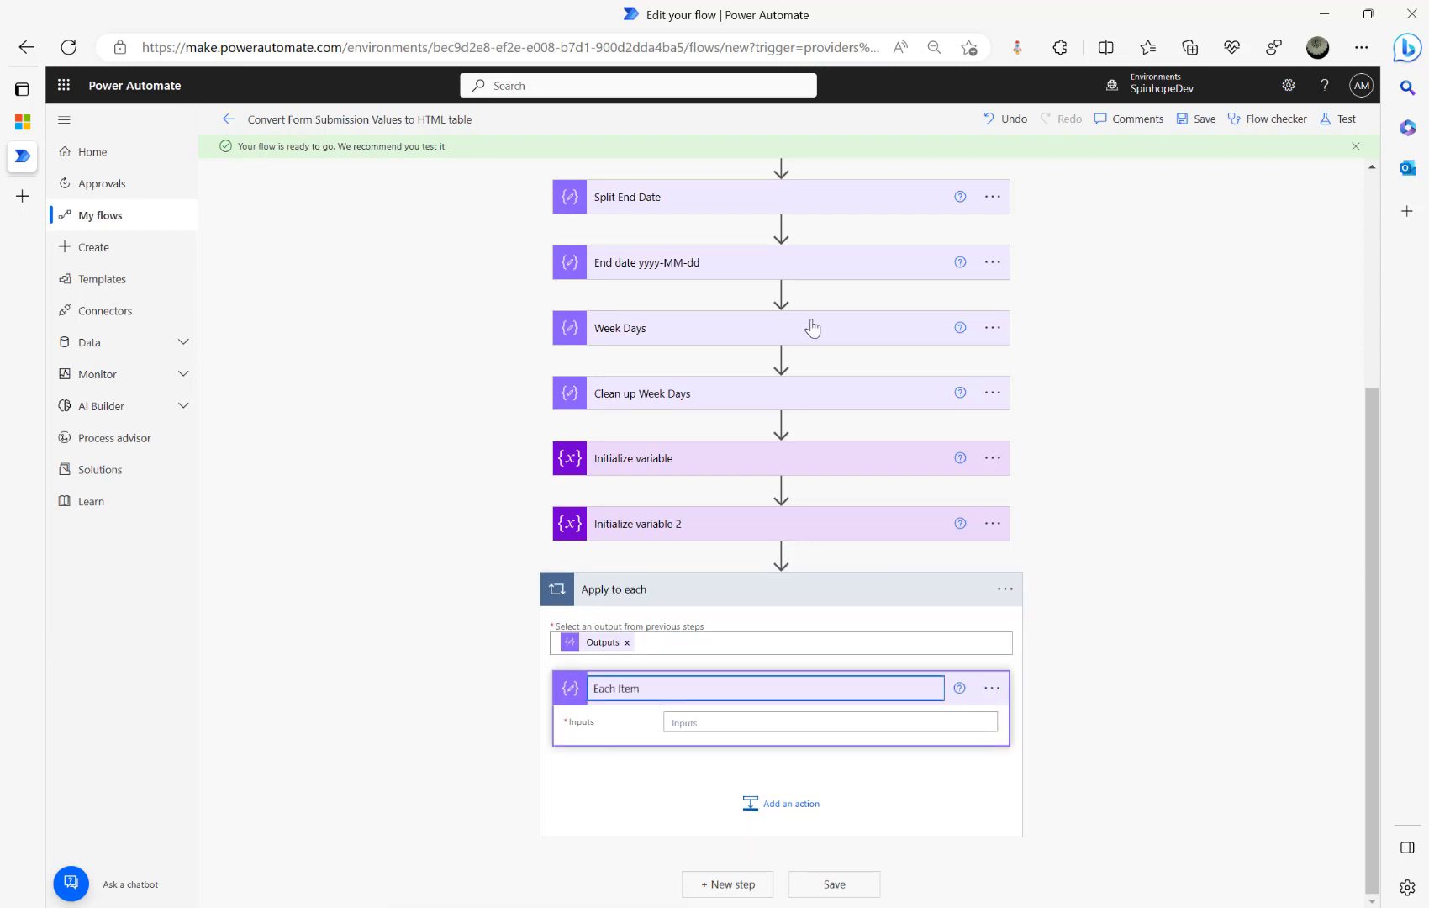
- Set the Inputs of the Each Item action to the expression item()
{"action": "left_click", "coordinate": [701, 720]}
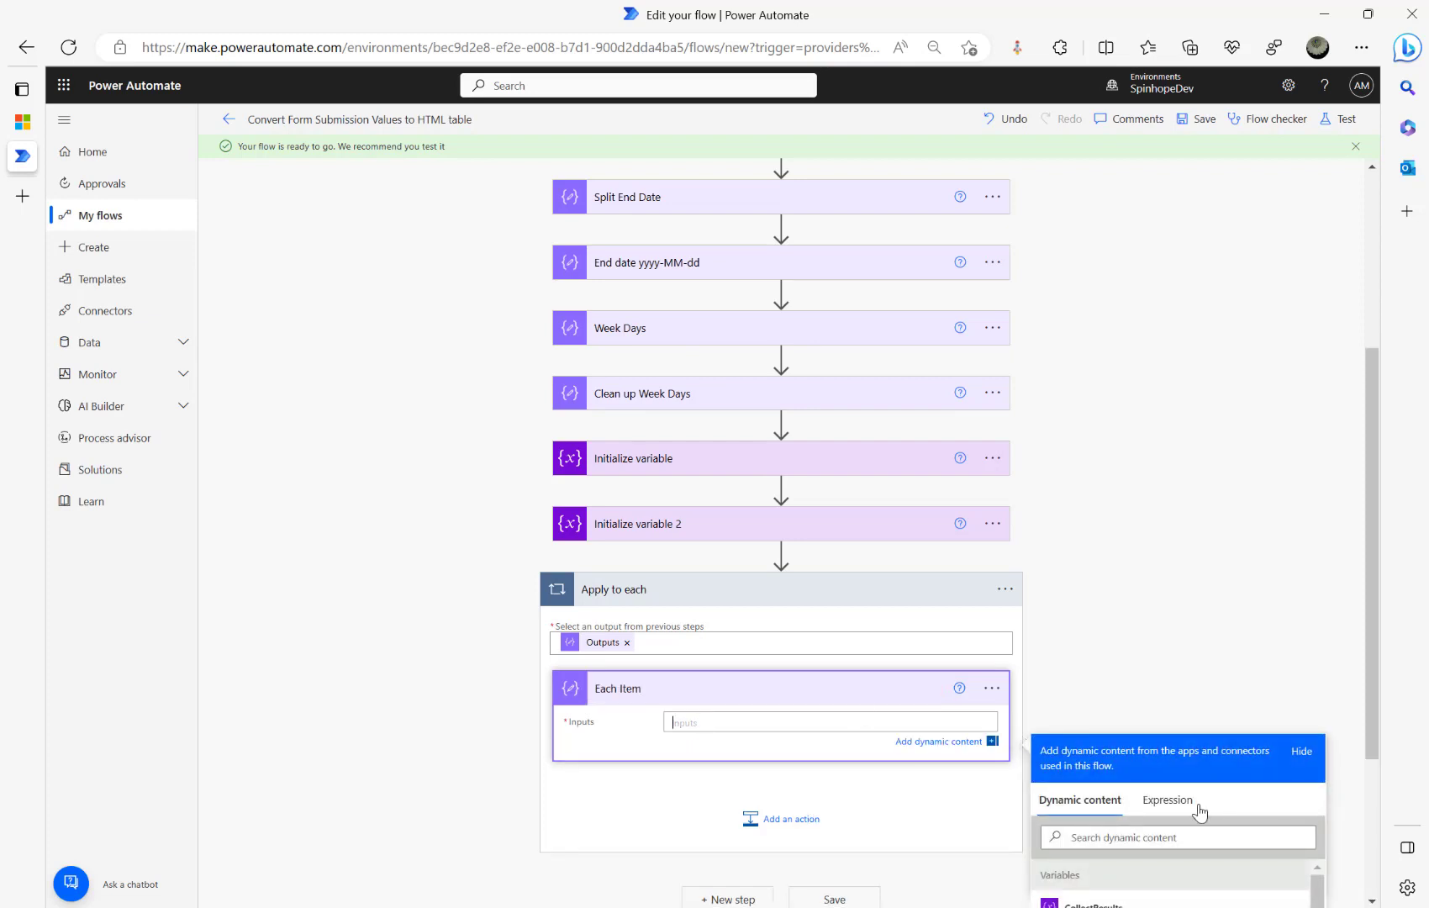
{"action": "left_click", "coordinate": [1170, 801]}
{"action": "type", "text": "item()"}
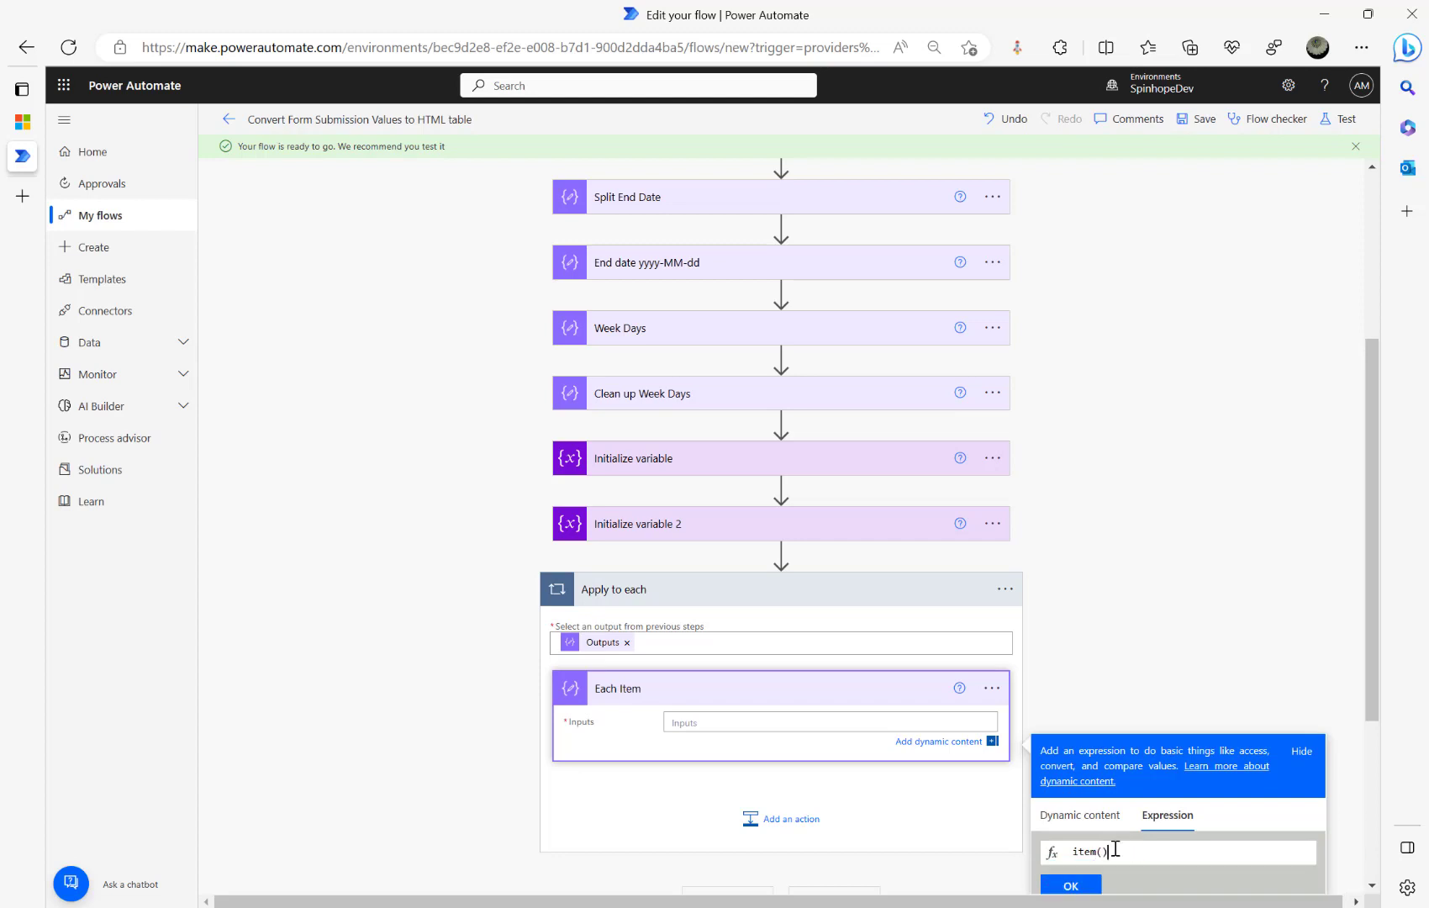
{"action": "left_click", "coordinate": [1070, 888]}
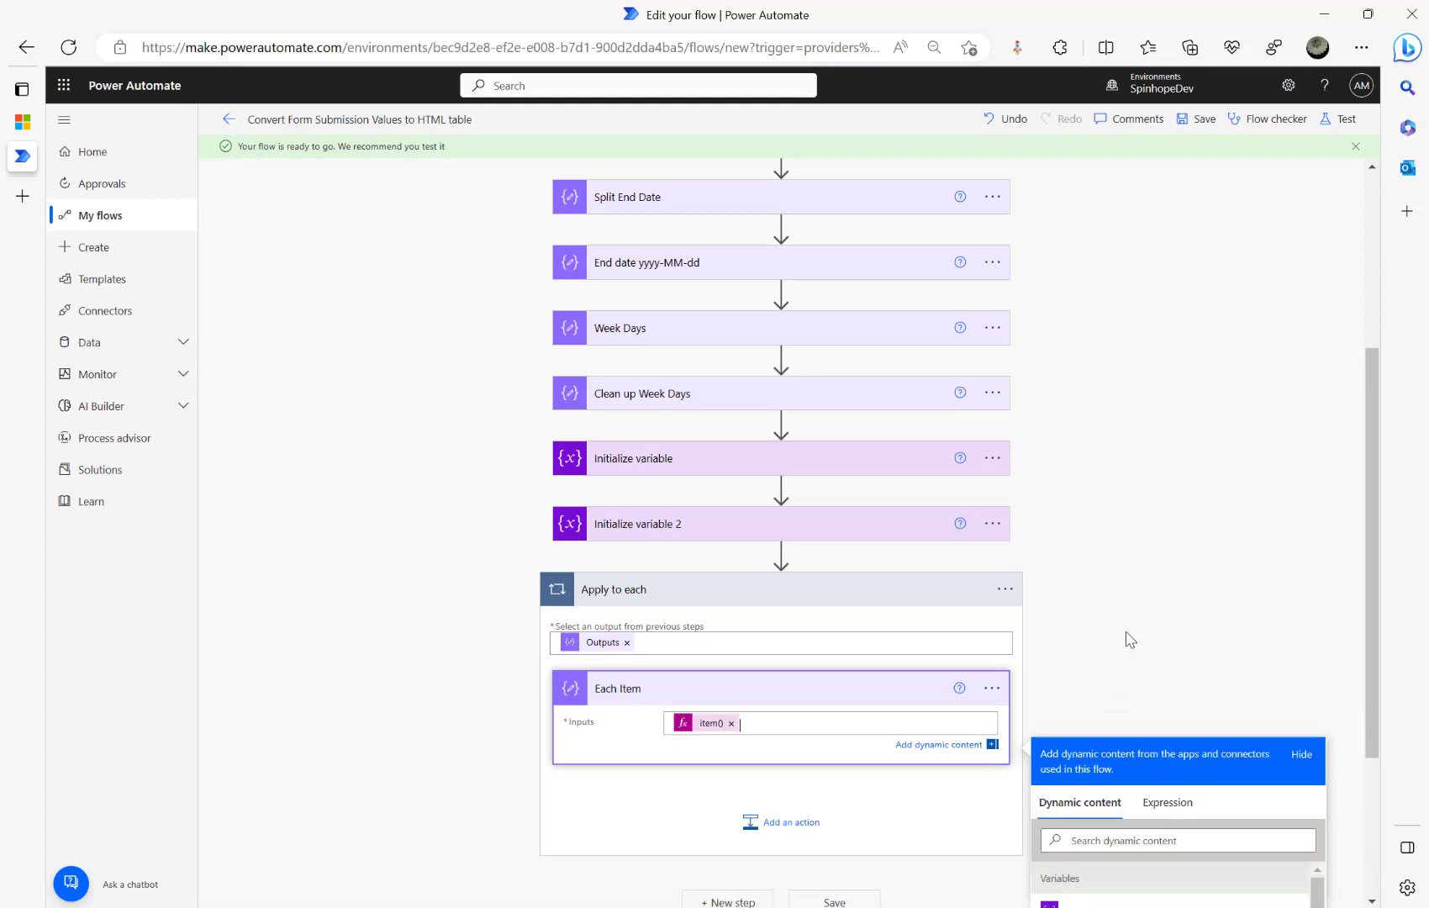
{"action": "scroll", "coordinate": [1135, 559], "scroll_direction": "down", "scroll_amount": 3}
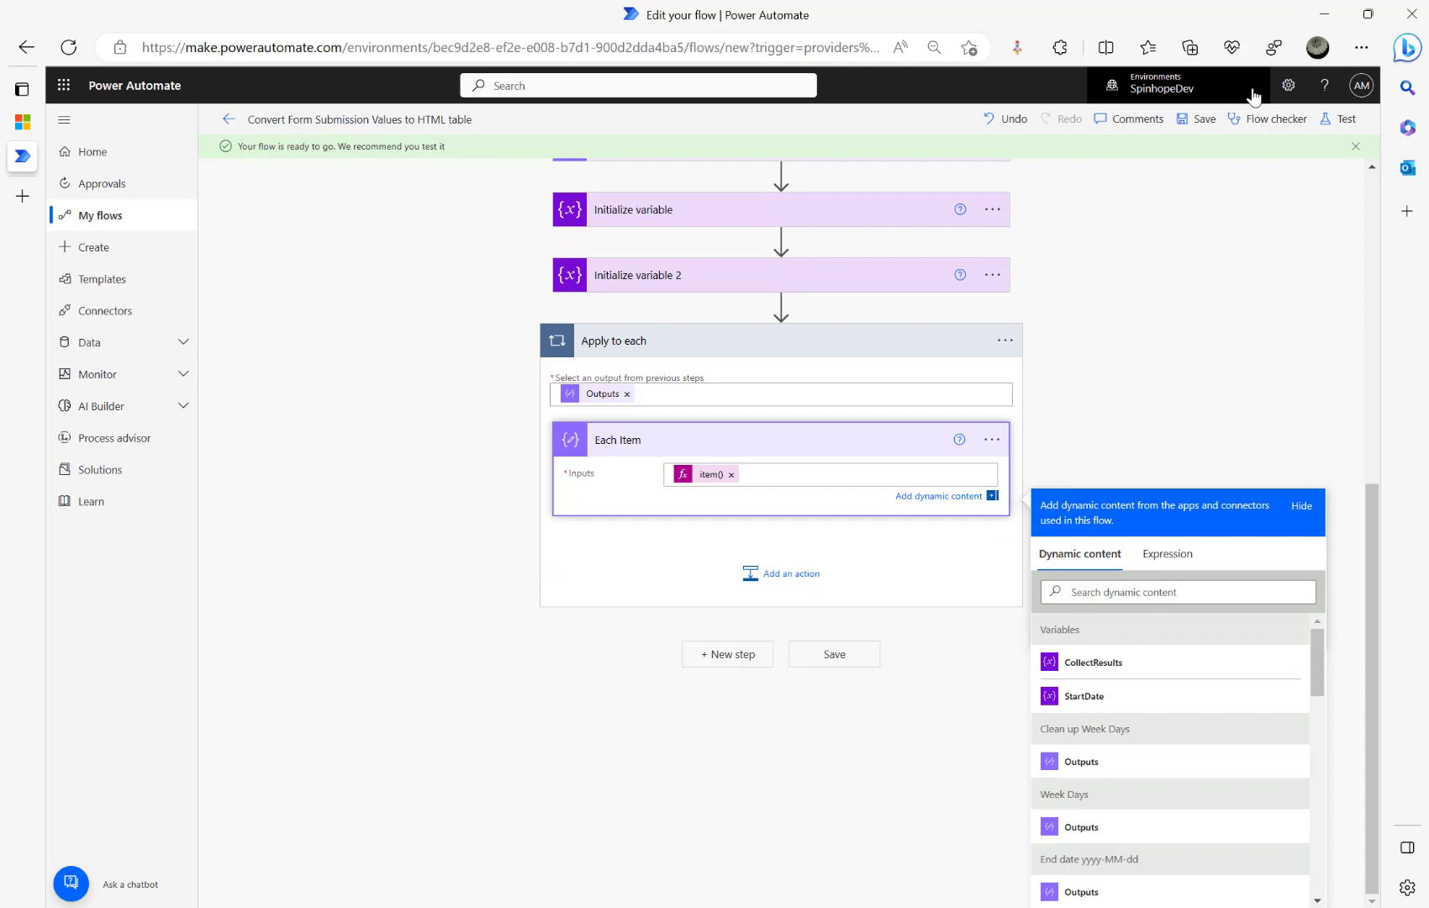
- Save the flow and run a test of it
{"action": "left_click", "coordinate": [1344, 118]}
{"action": "left_click", "coordinate": [1162, 882]}
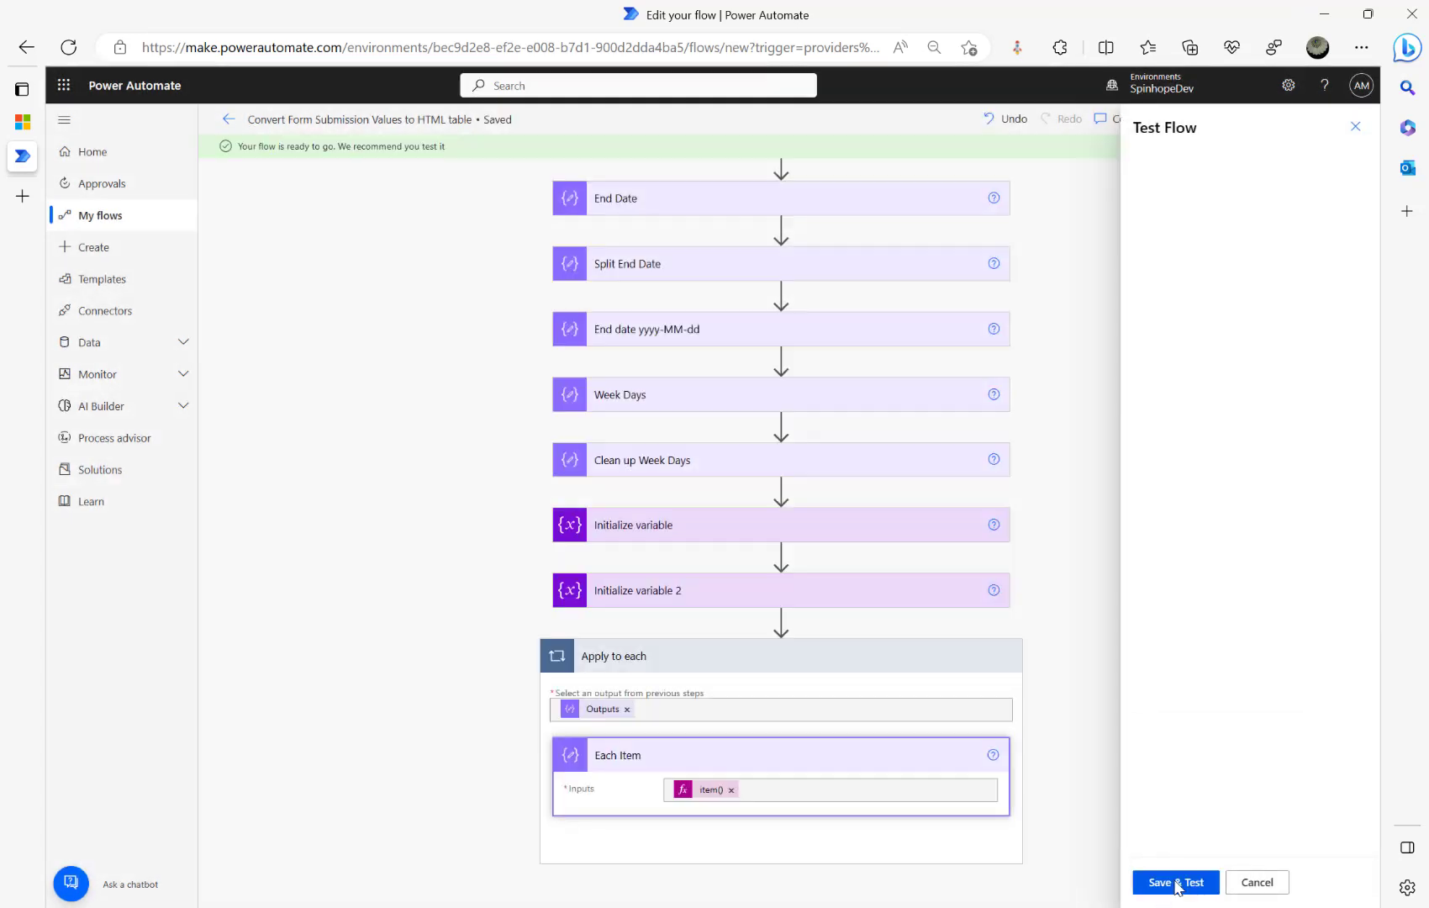
{"action": "left_click", "coordinate": [1175, 887]}
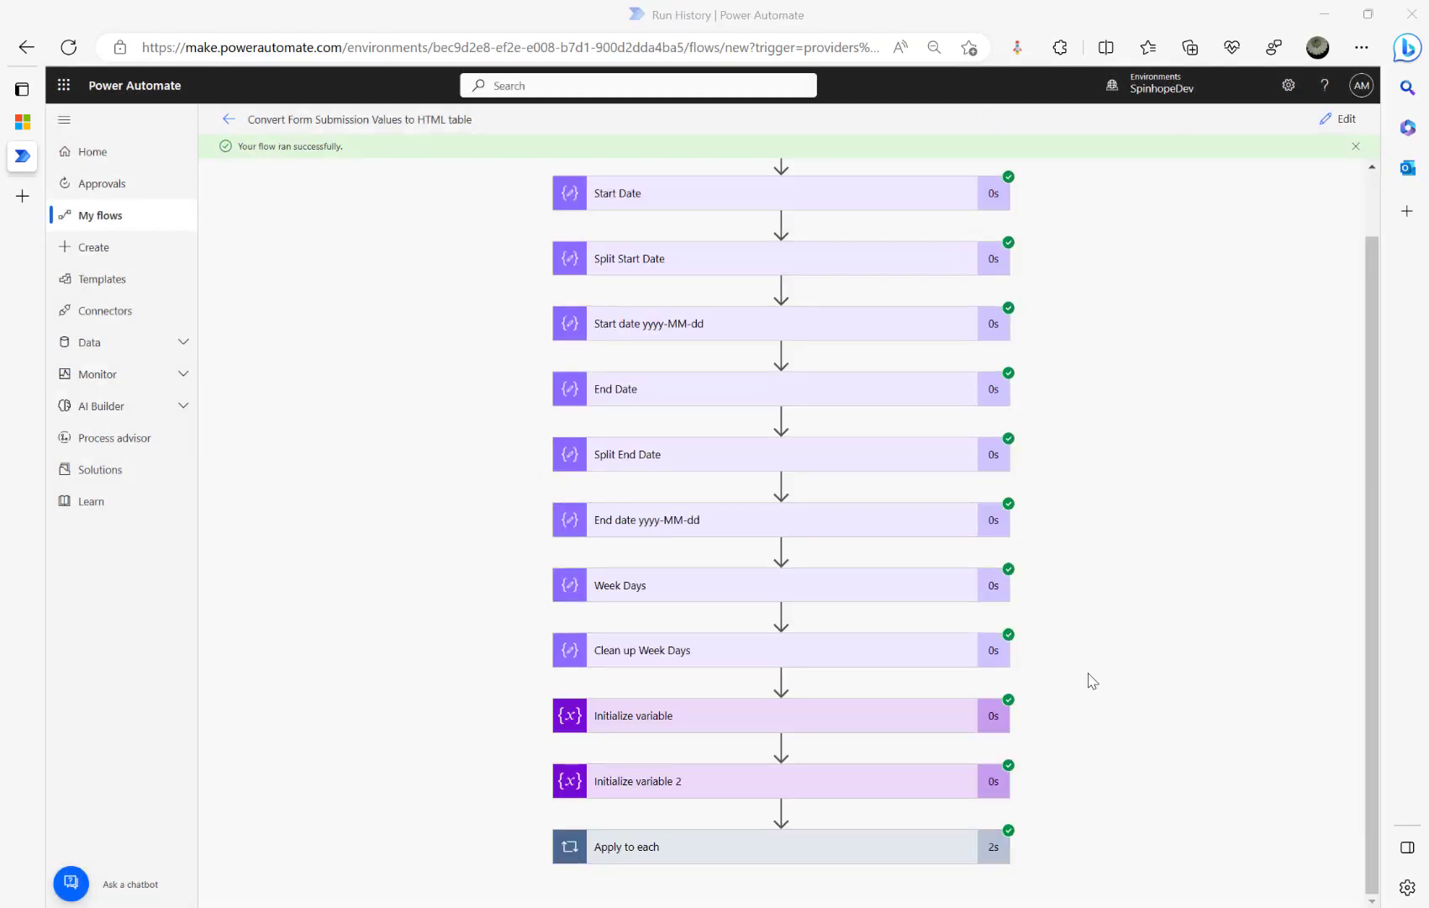
- Examine the Each Item results across the Apply to each iterations and compare them with the weekday string in the forum post
{"action": "left_click", "coordinate": [727, 858]}
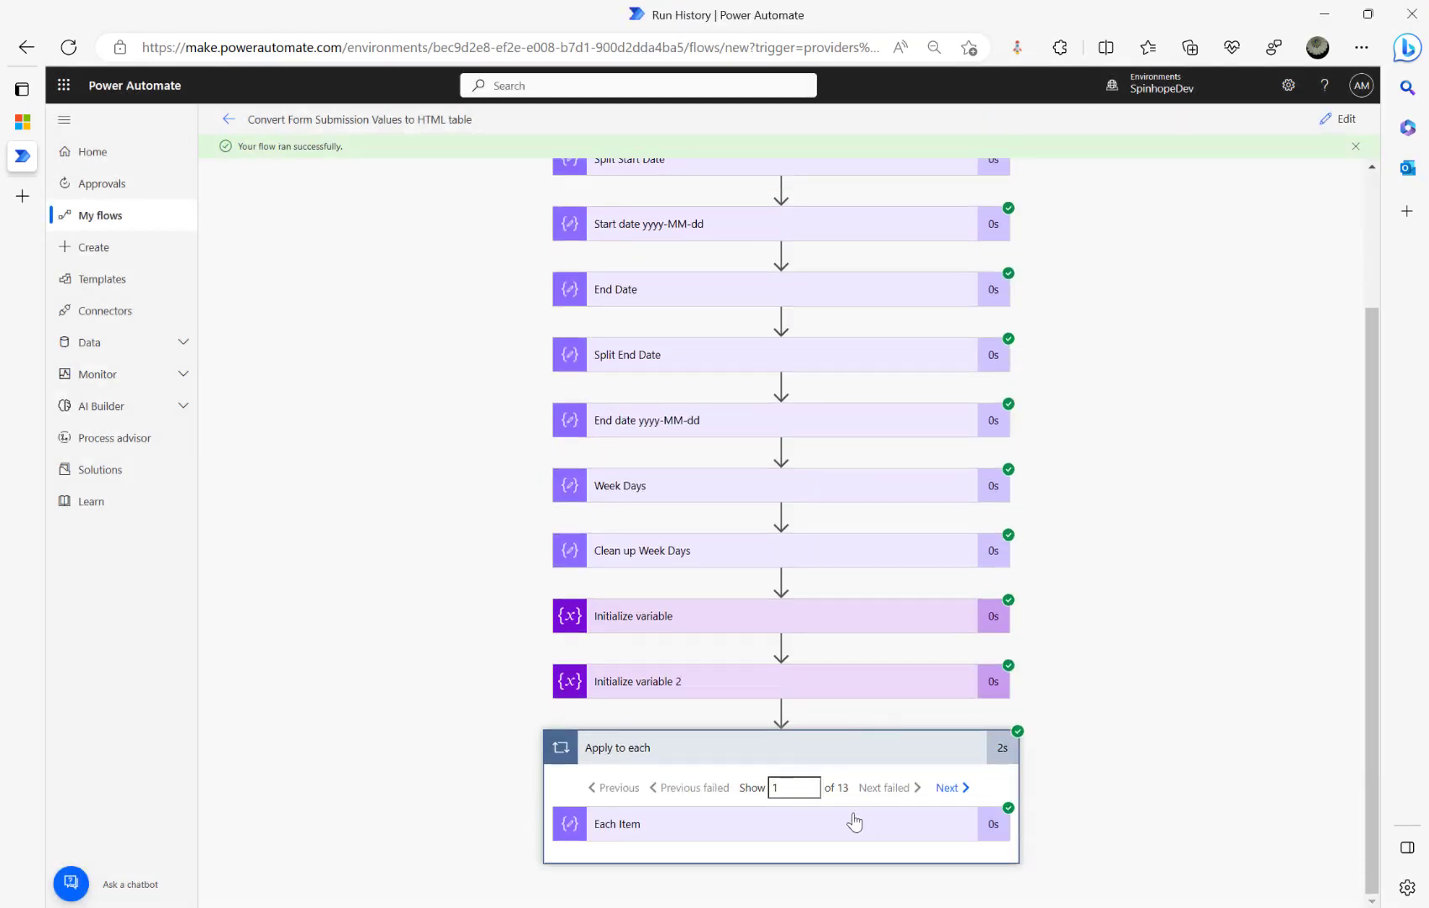
{"action": "left_click", "coordinate": [810, 823]}
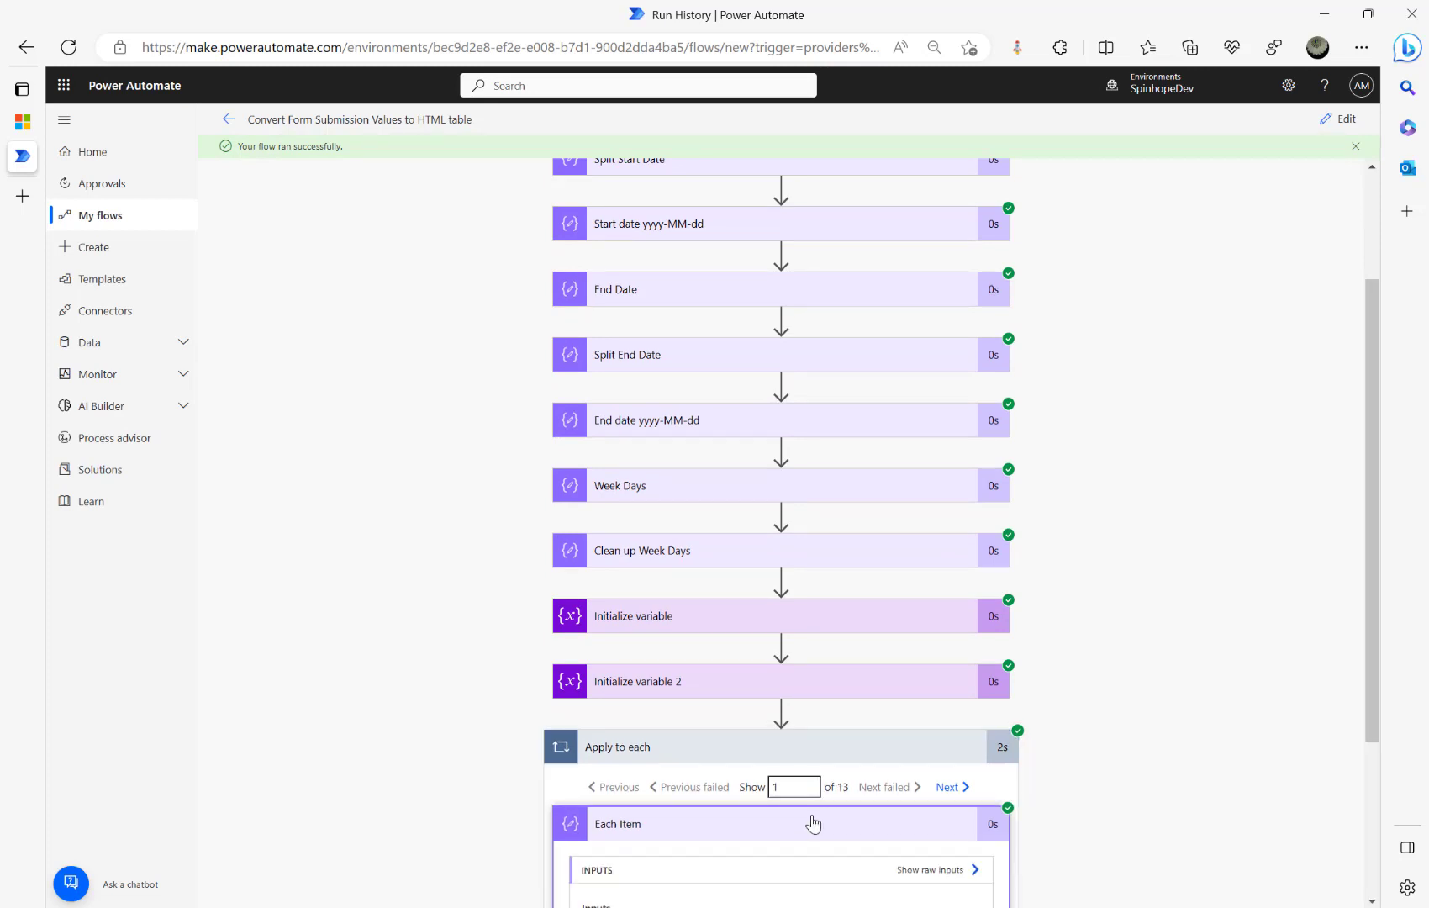
{"action": "scroll", "coordinate": [1161, 664], "scroll_direction": "down", "scroll_amount": 3}
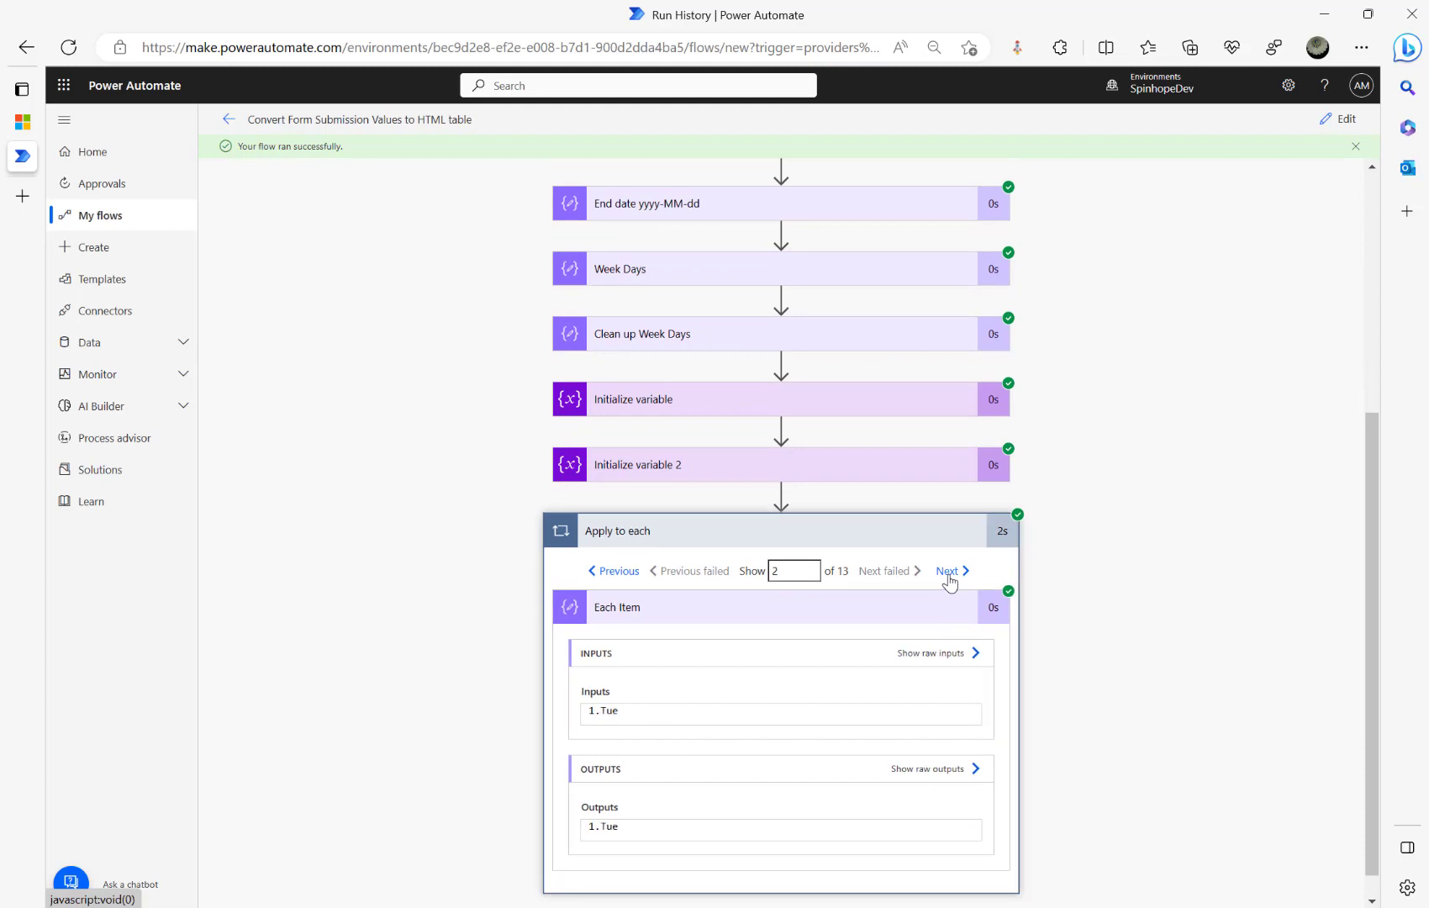
{"action": "left_click", "coordinate": [23, 122]}
{"action": "left_click", "coordinate": [183, 351]}
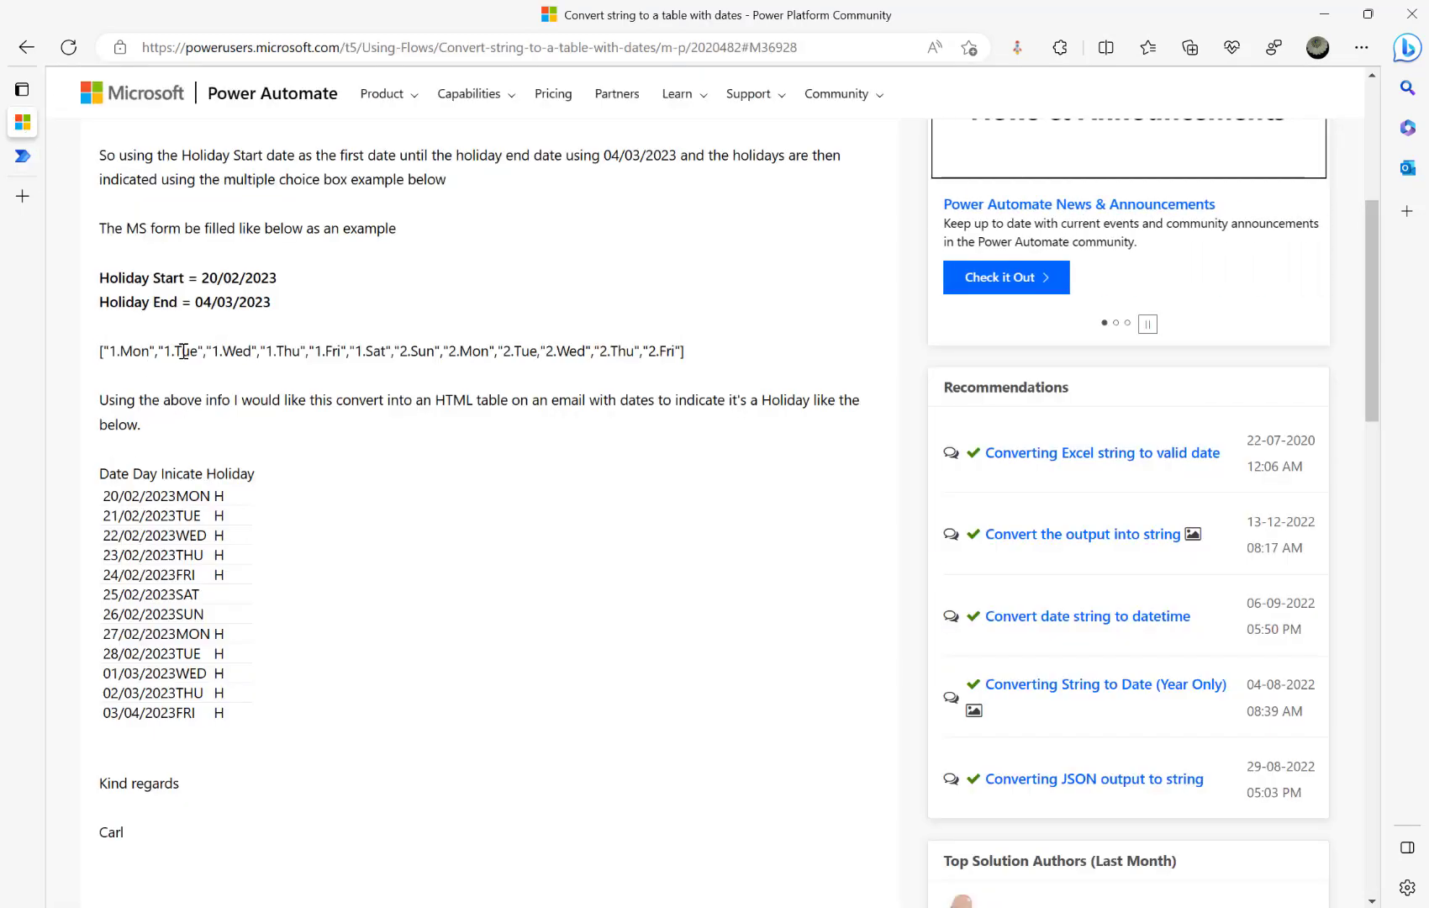
- Examine the forum post's example weekday string and the requested HTML table with date, day and holiday columns
{"action": "double_click", "coordinate": [434, 348]}
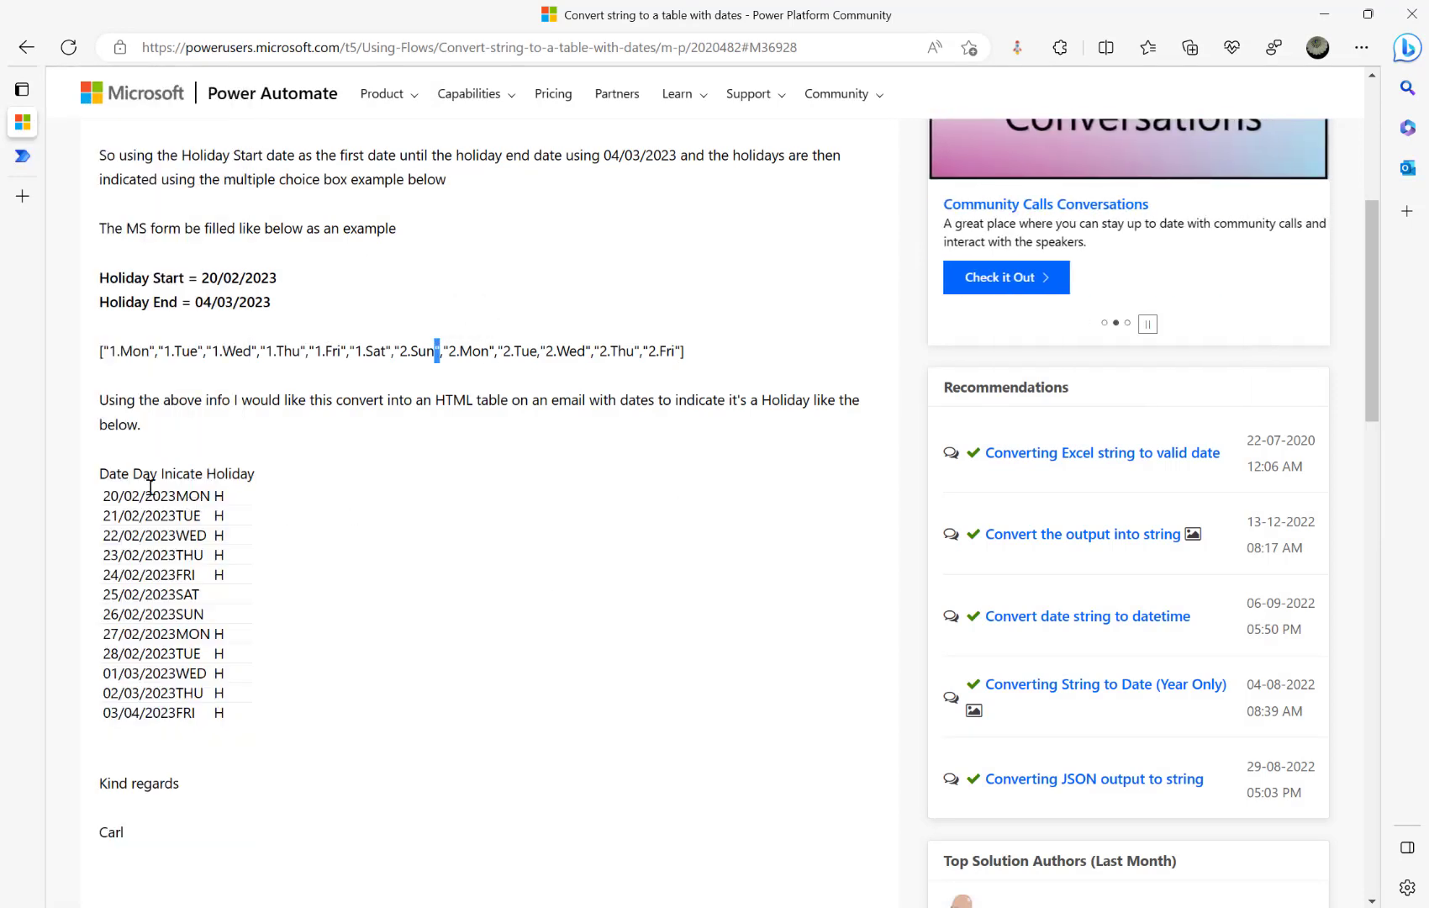
{"action": "left_click_drag", "start_coordinate": [435, 393], "coordinate": [593, 402]}
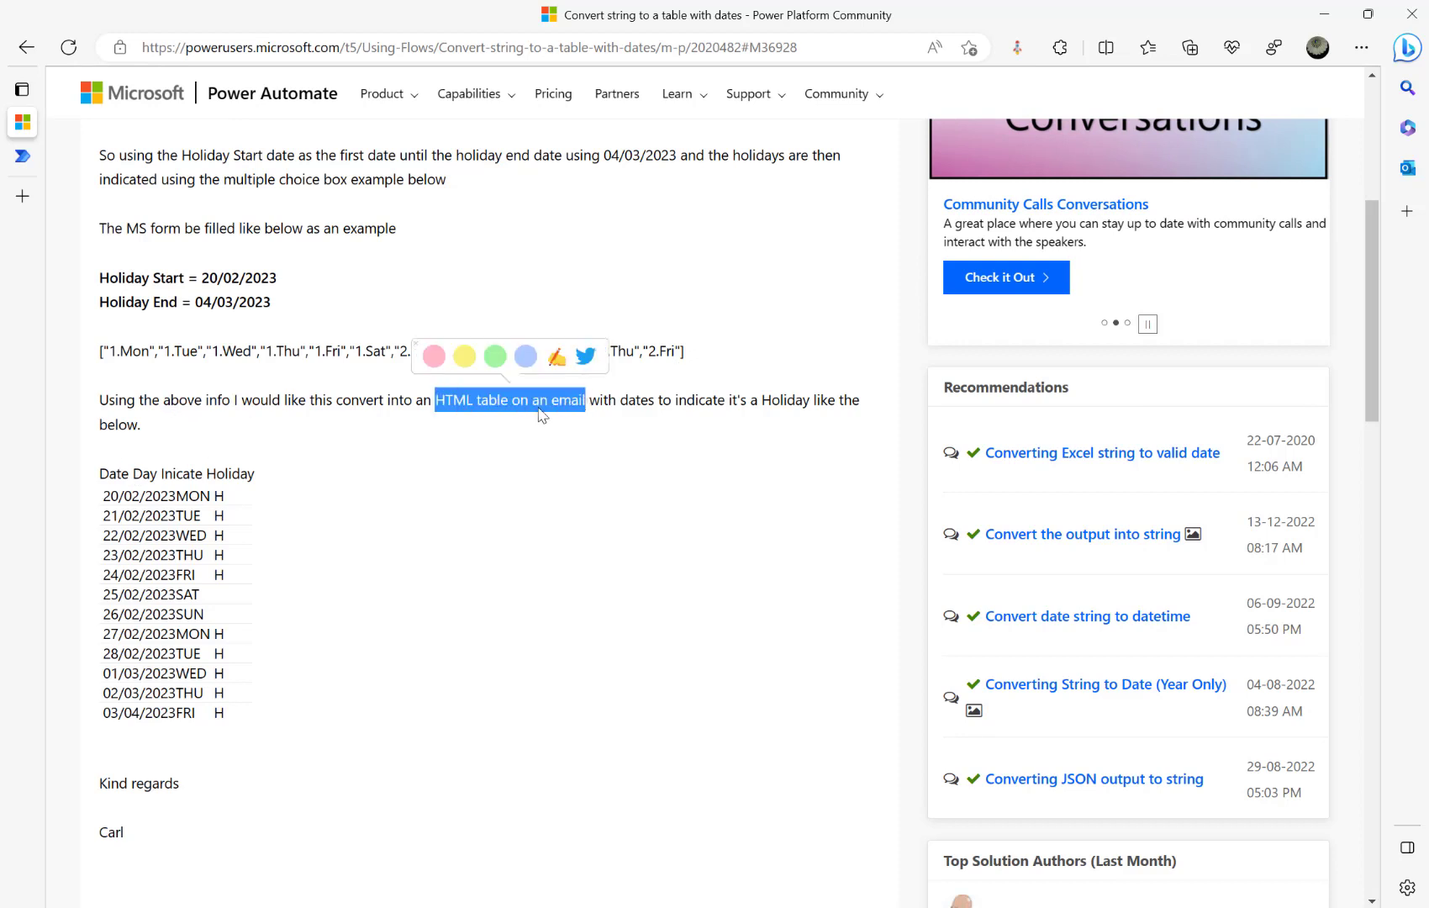
{"action": "left_click_drag", "start_coordinate": [99, 474], "coordinate": [174, 492]}
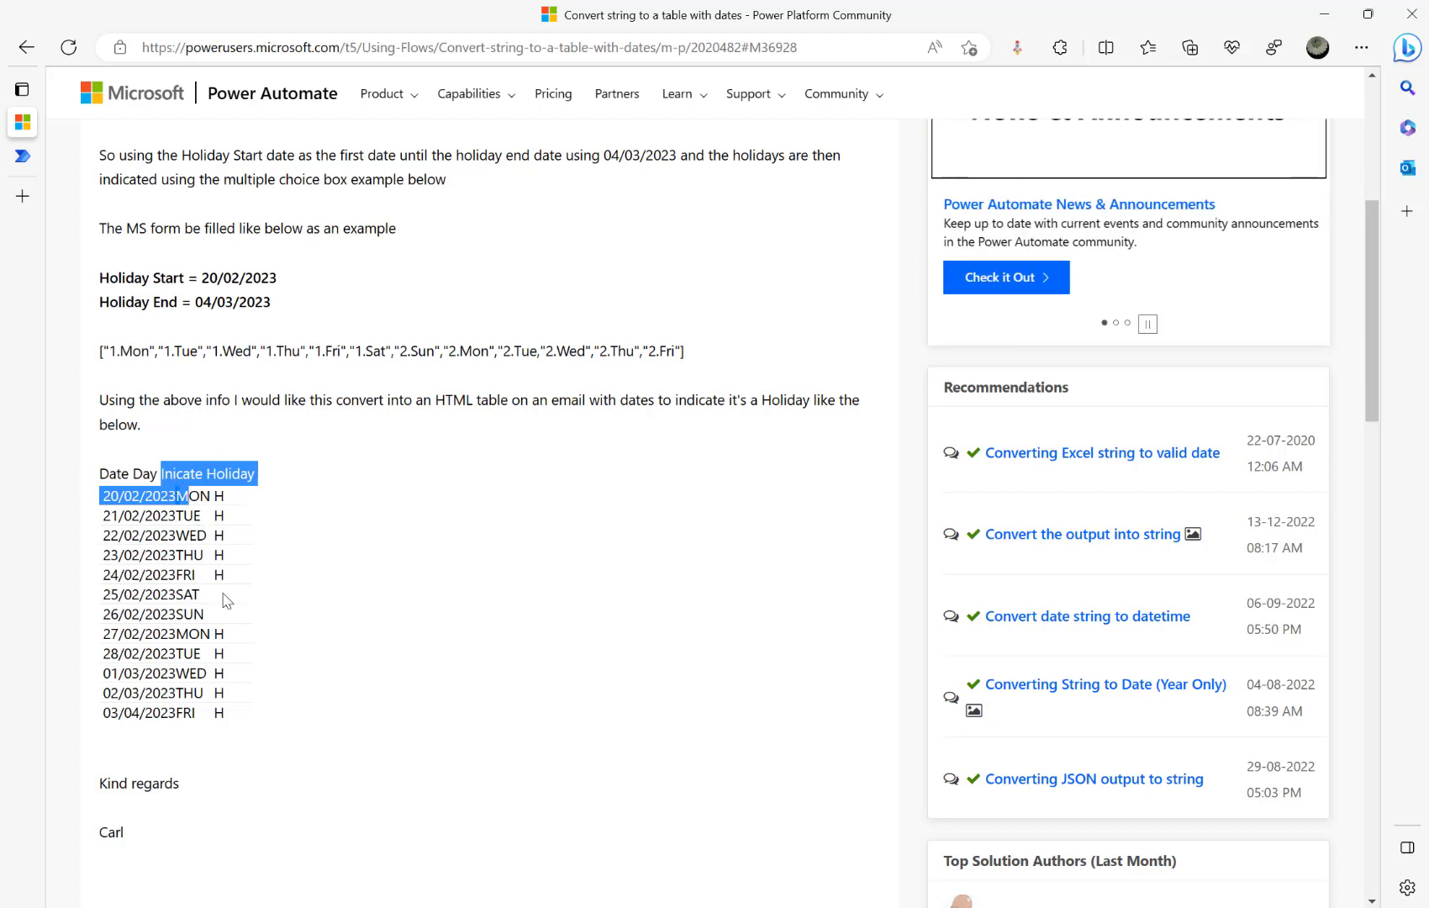
{"action": "left_click", "coordinate": [364, 595]}
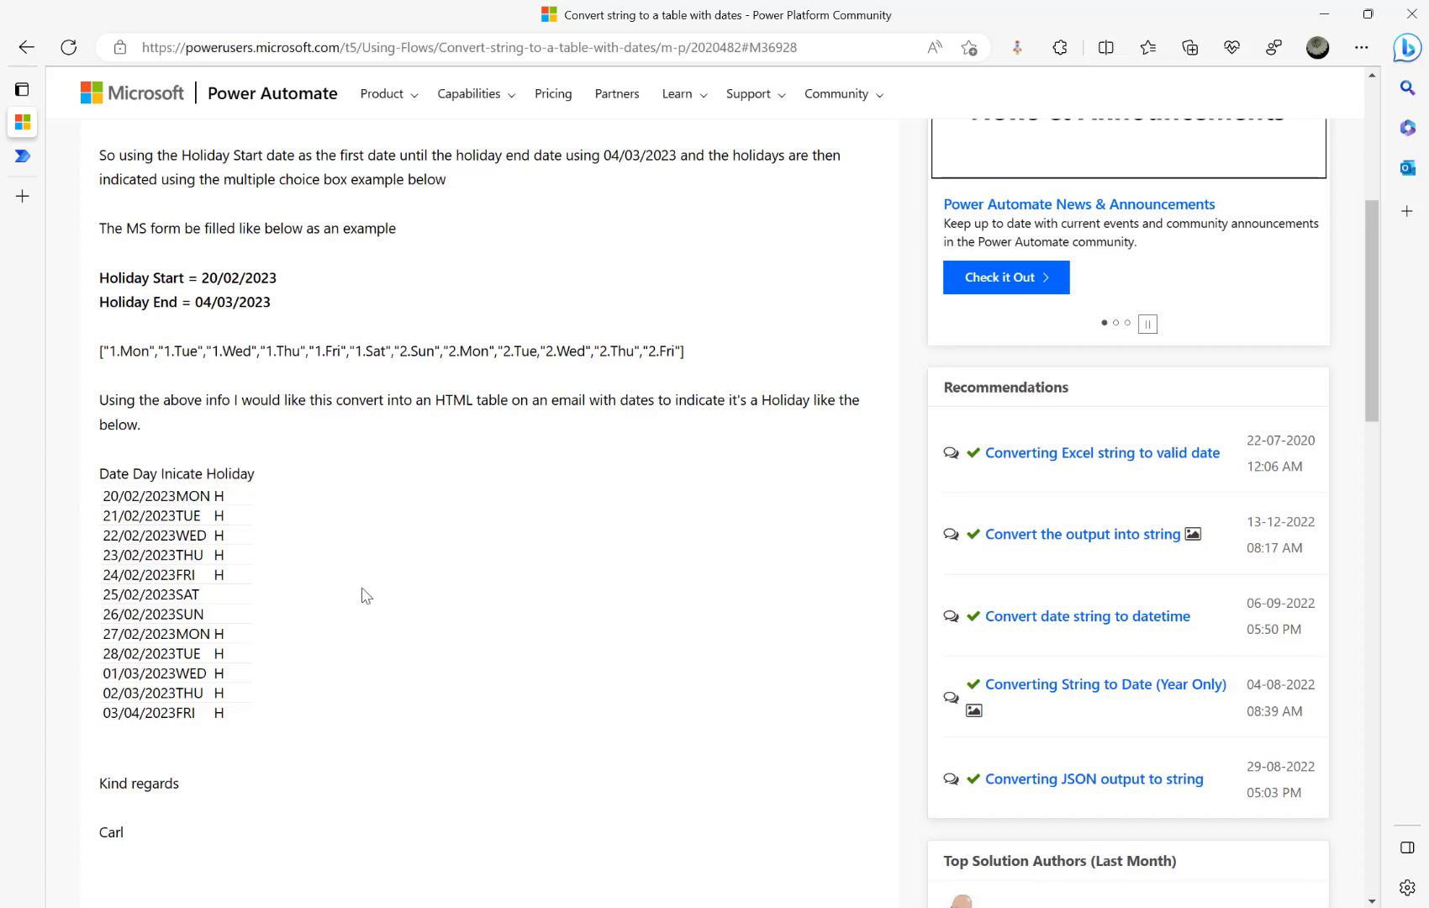
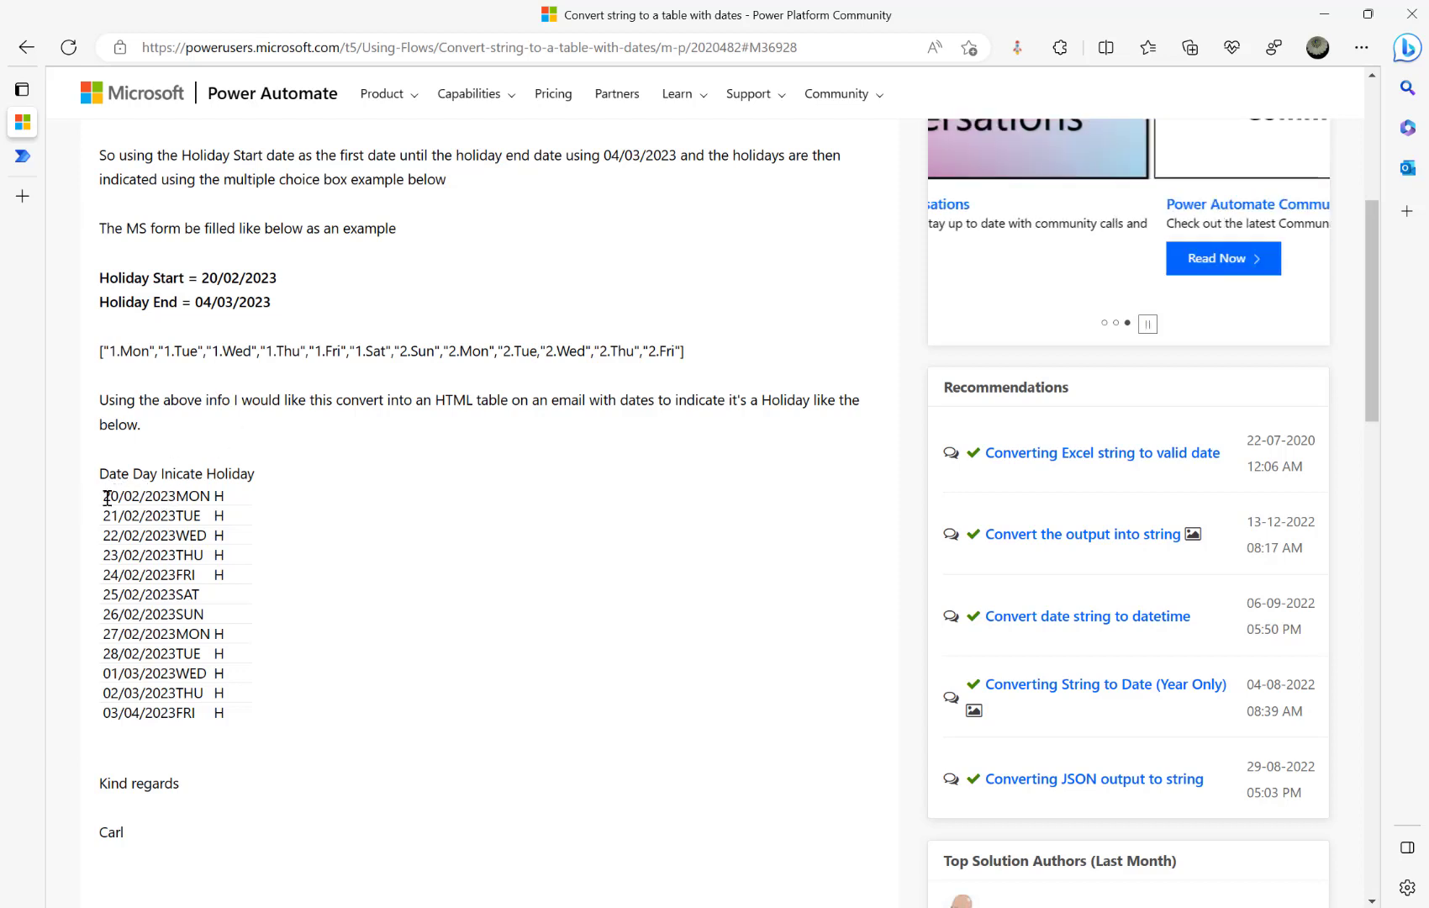
{"action": "left_click_drag", "start_coordinate": [105, 496], "coordinate": [172, 495]}
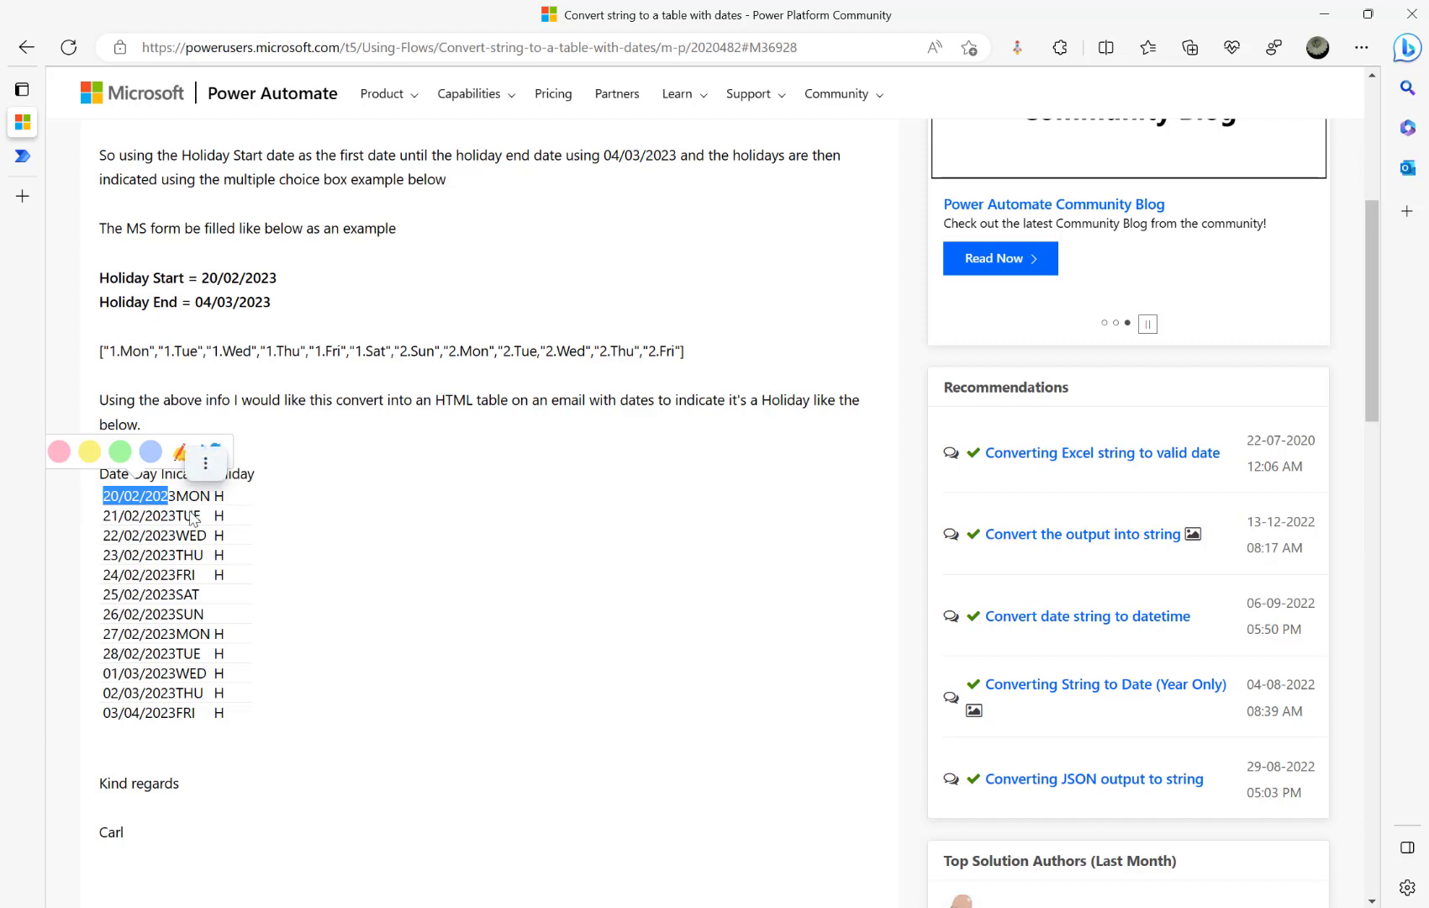
{"action": "left_click", "coordinate": [345, 517]}
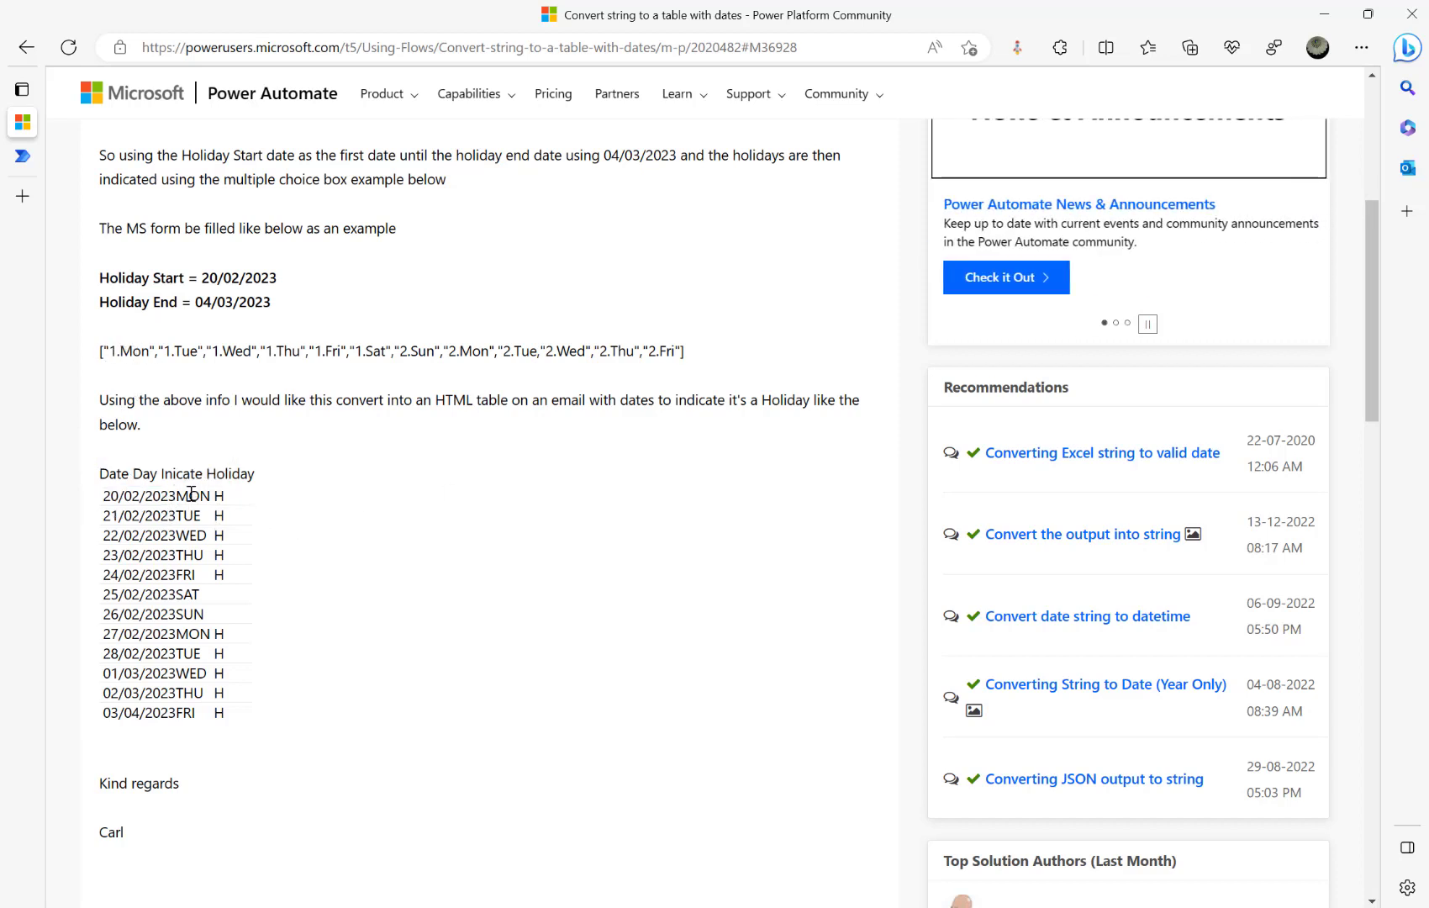
{"action": "left_click_drag", "start_coordinate": [172, 496], "coordinate": [210, 496]}
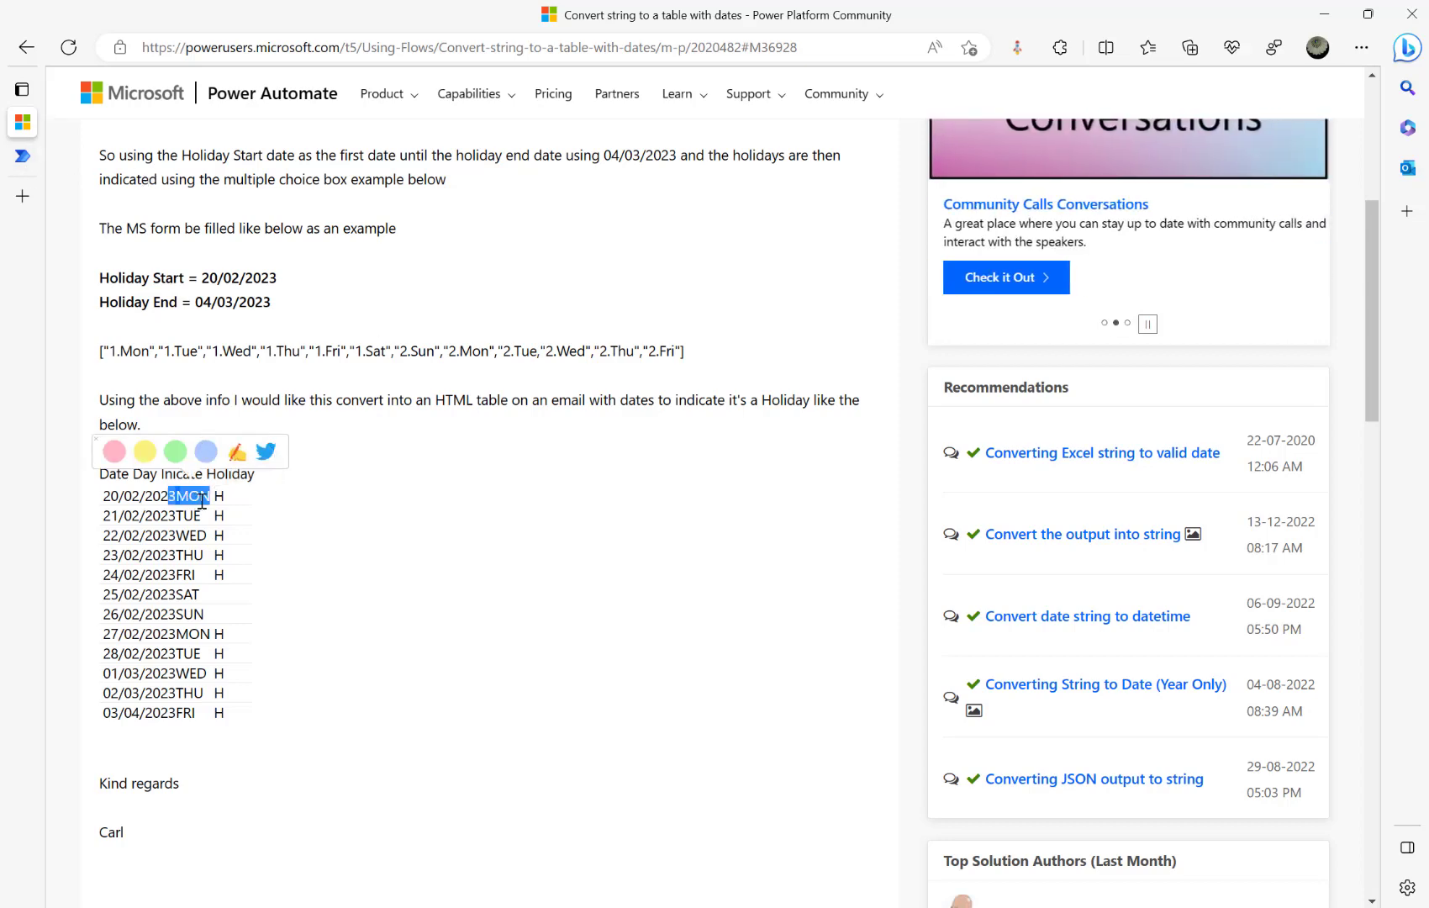
- Switch to Power Automate and open the Convert Form Submission Values to HTML table flow for editing
{"action": "left_click", "coordinate": [22, 155]}
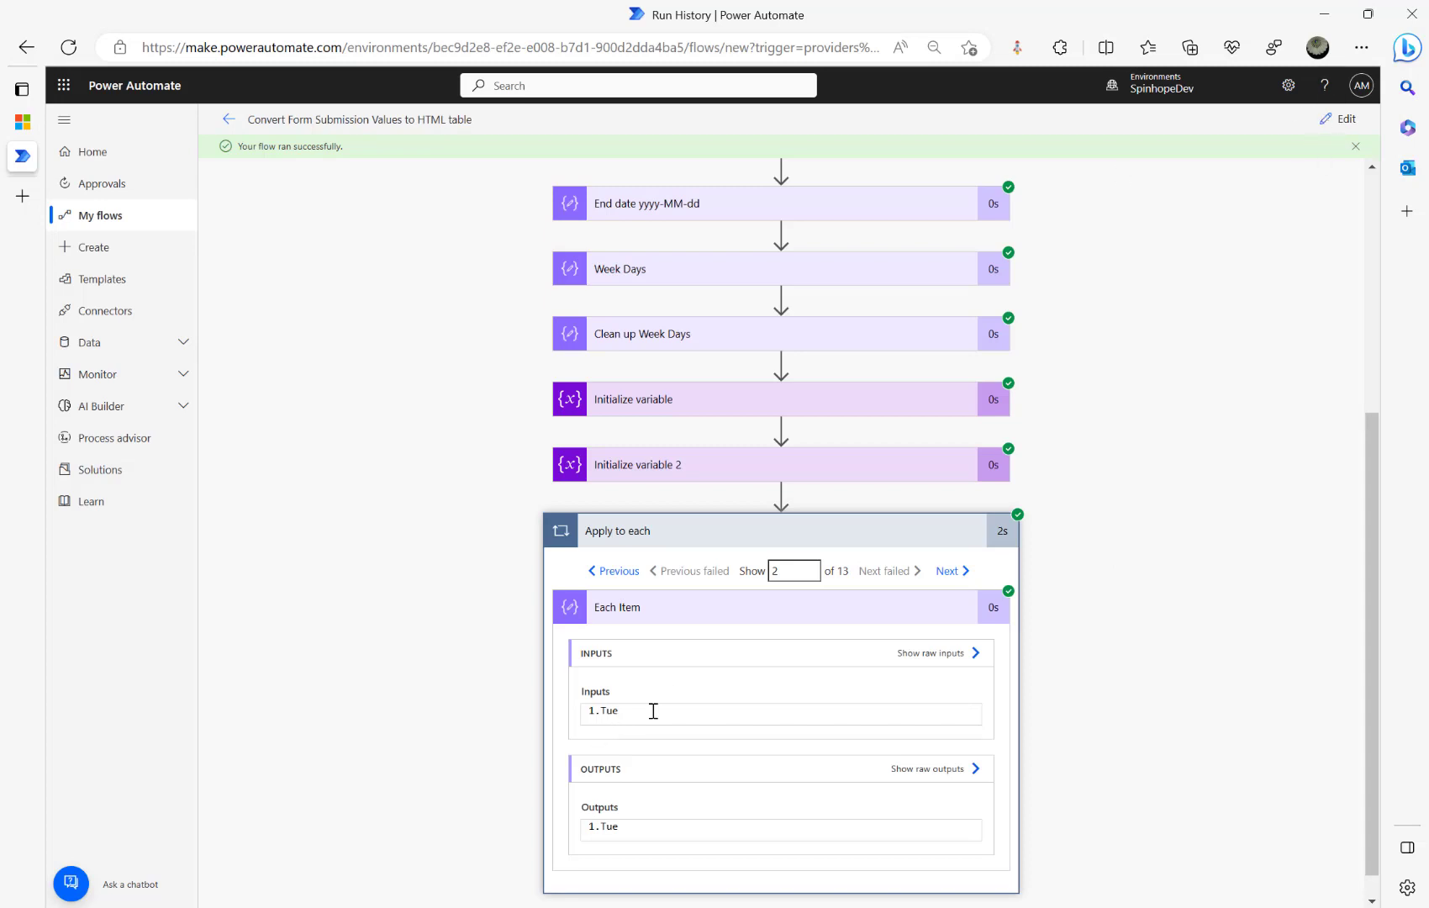
{"action": "left_click_drag", "start_coordinate": [653, 711], "coordinate": [536, 723]}
{"action": "left_click", "coordinate": [1332, 120]}
{"action": "scroll", "coordinate": [838, 691], "scroll_direction": "down", "scroll_amount": 3}
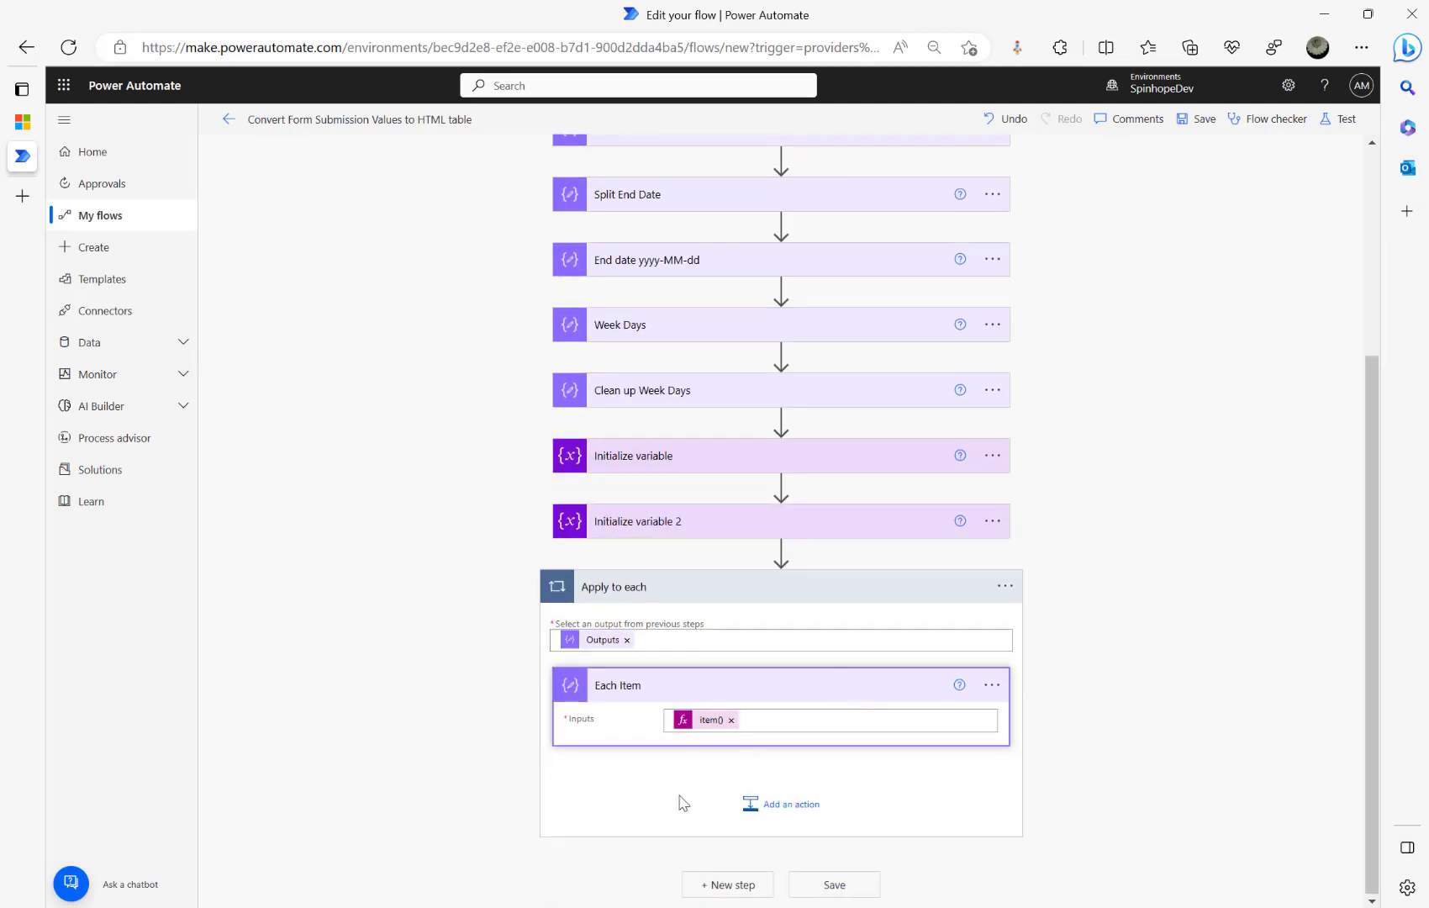
- Add a Compose action after Each Item inside the Apply to each loop and rename it Day
{"action": "left_click", "coordinate": [770, 809]}
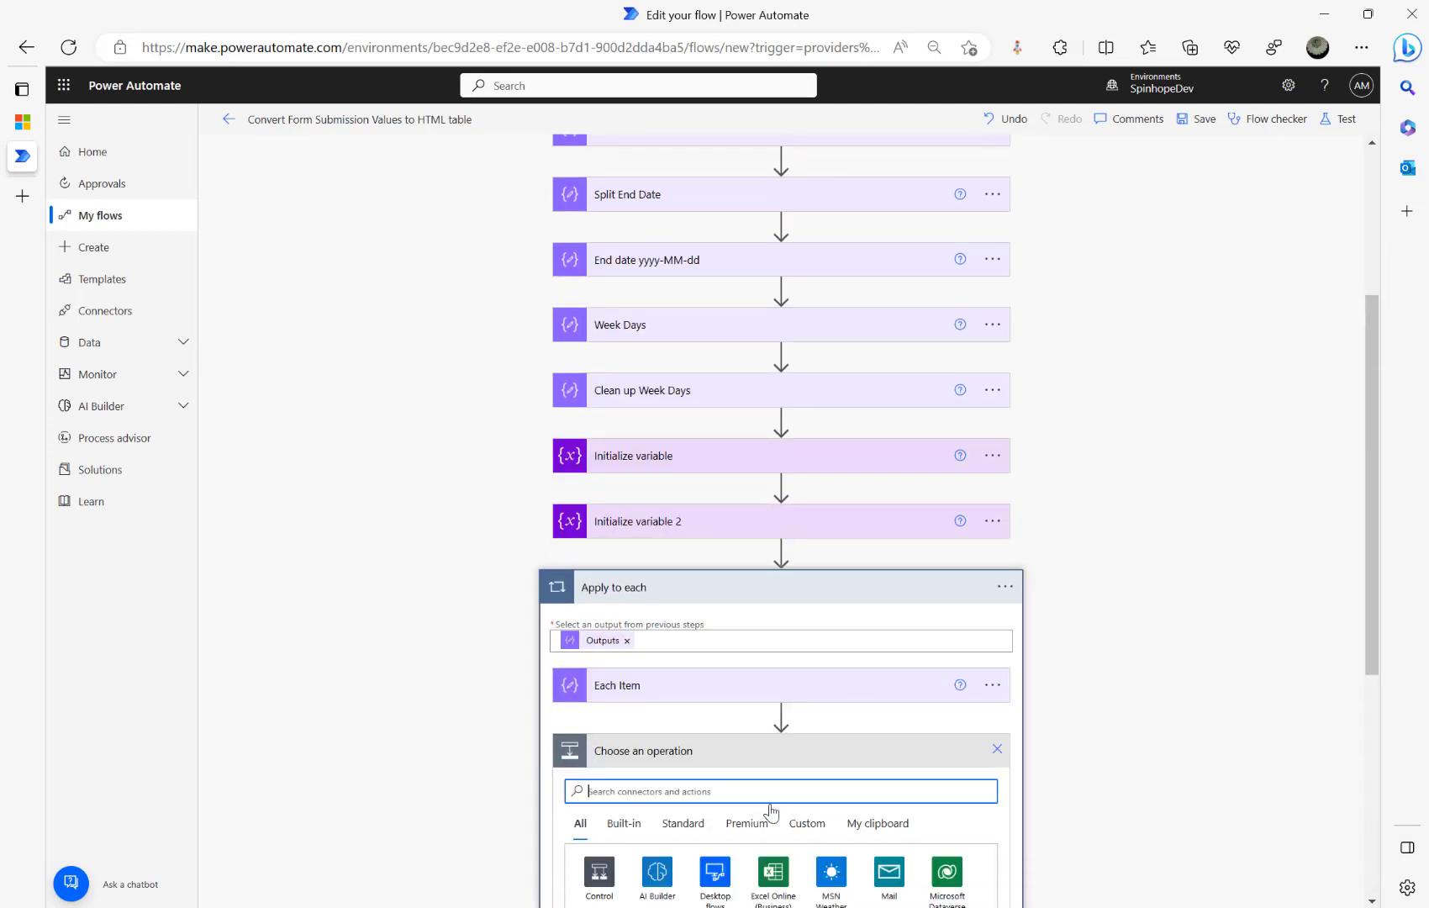
{"action": "type", "text": "compose"}
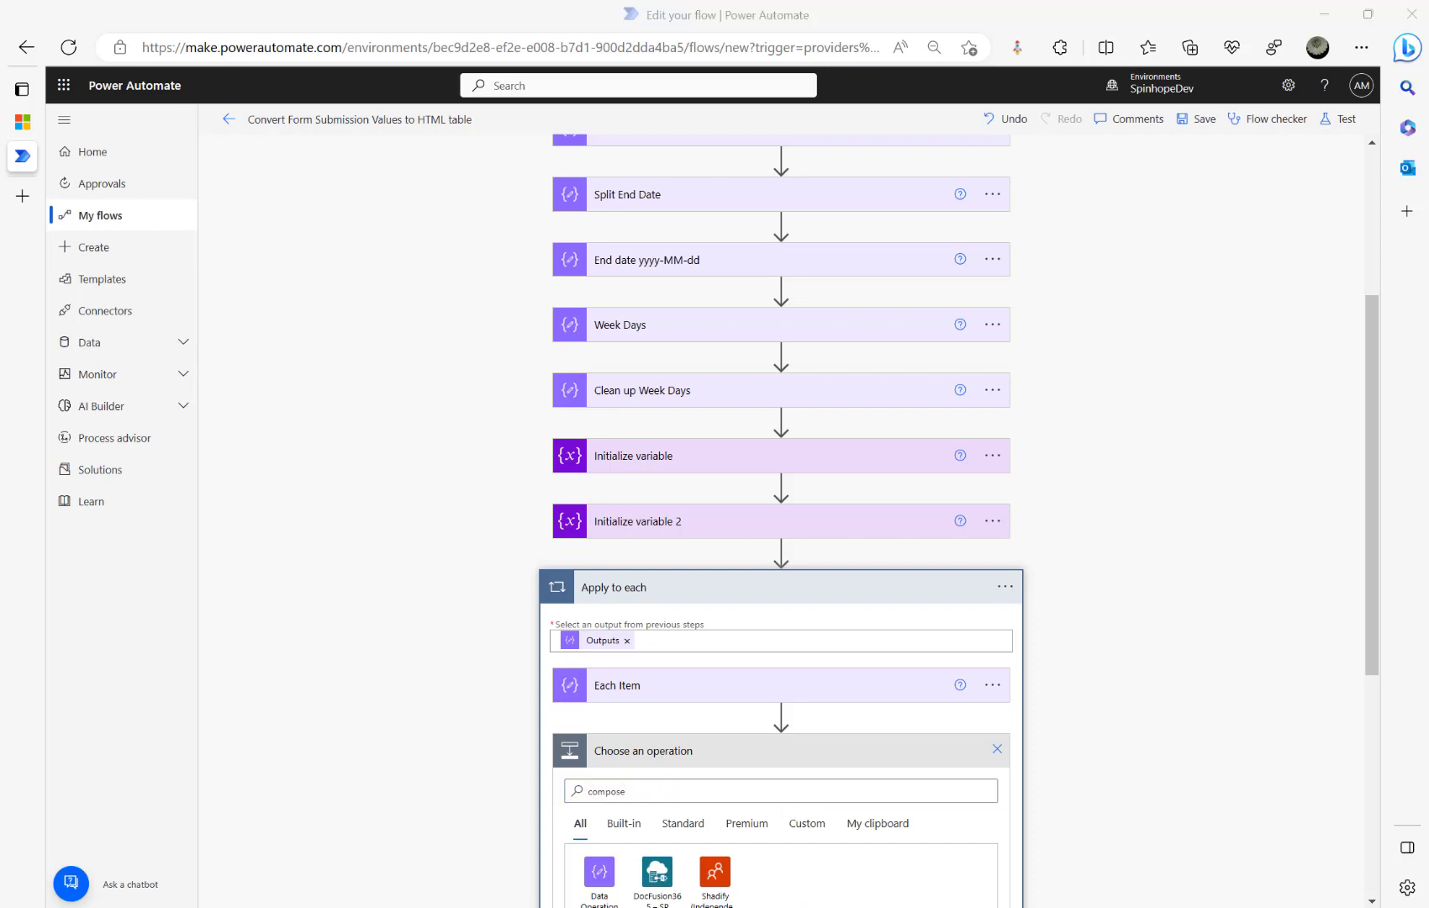
{"action": "scroll", "coordinate": [765, 784], "scroll_direction": "down", "scroll_amount": 2}
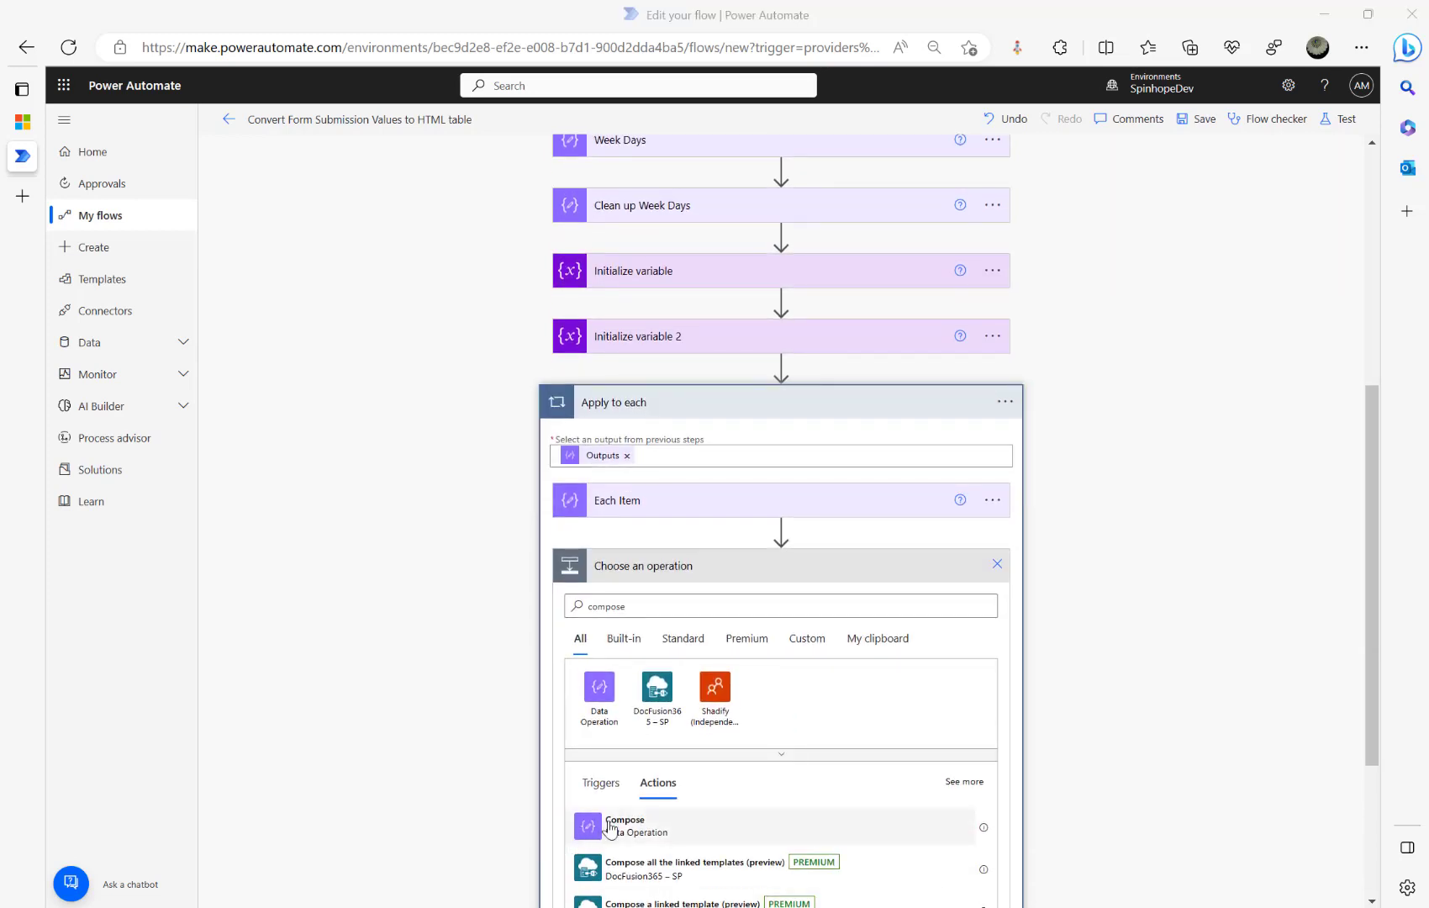
{"action": "left_click", "coordinate": [605, 824]}
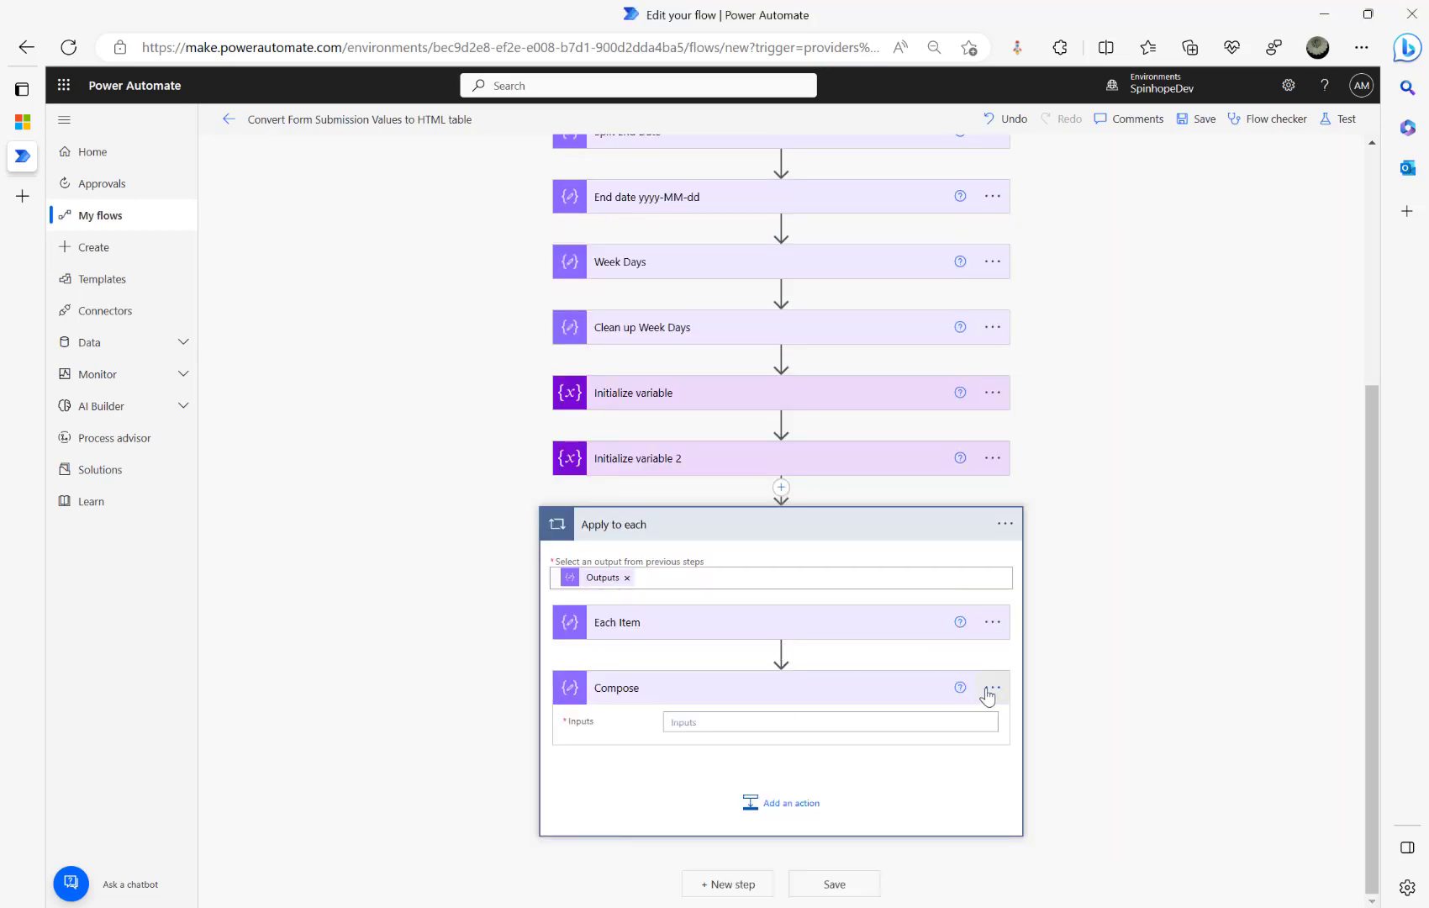
{"action": "left_click", "coordinate": [991, 687]}
{"action": "left_click", "coordinate": [1068, 726]}
{"action": "type", "text": "Day"}
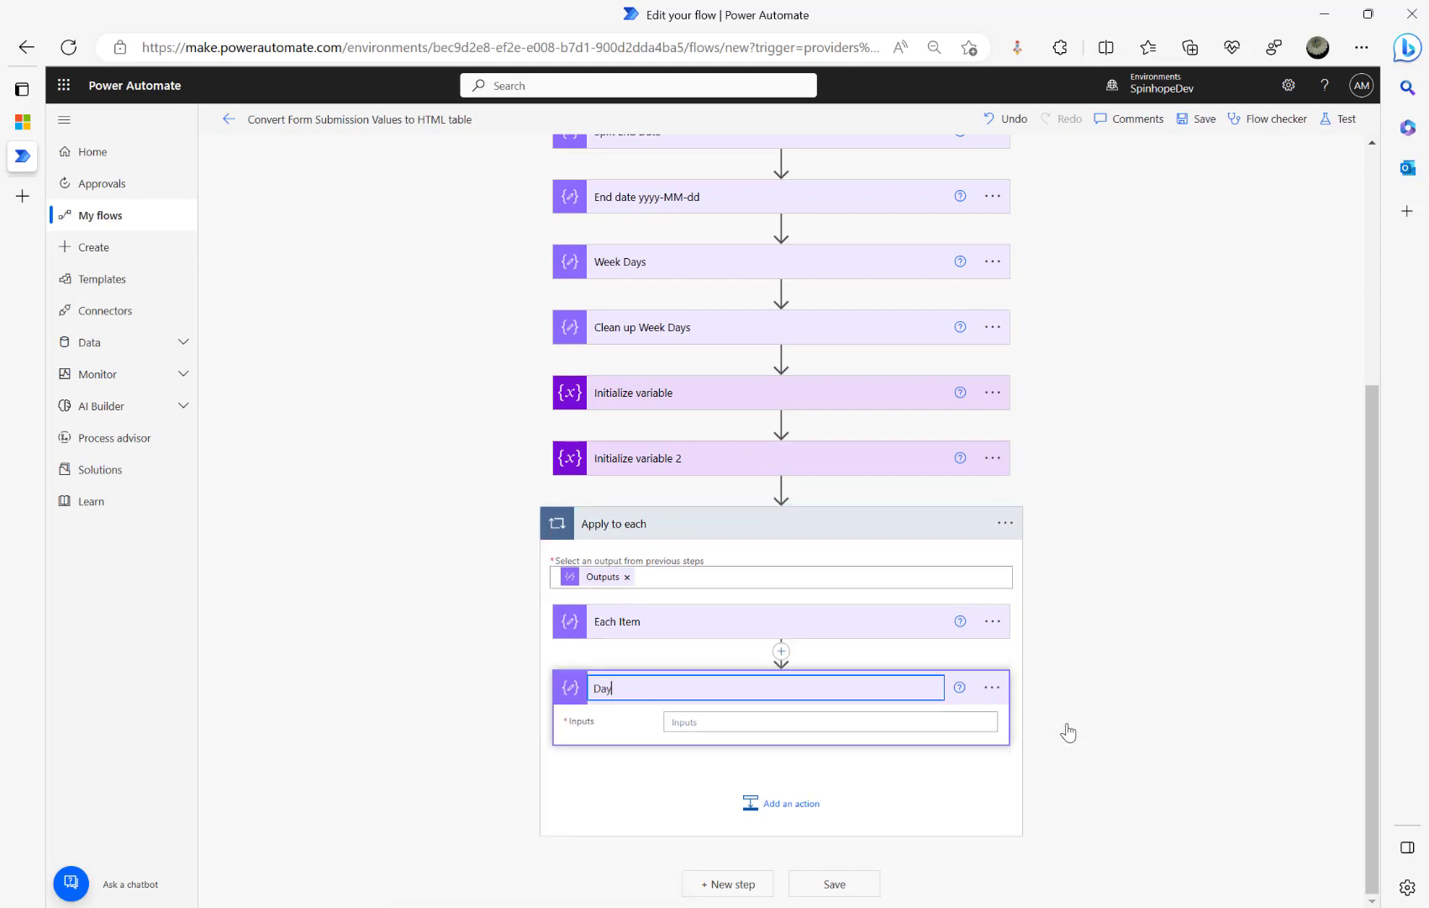
- Set the Day action's input to the expression last(split(outputs('Each_Item'),'.'))
{"action": "left_click", "coordinate": [817, 721]}
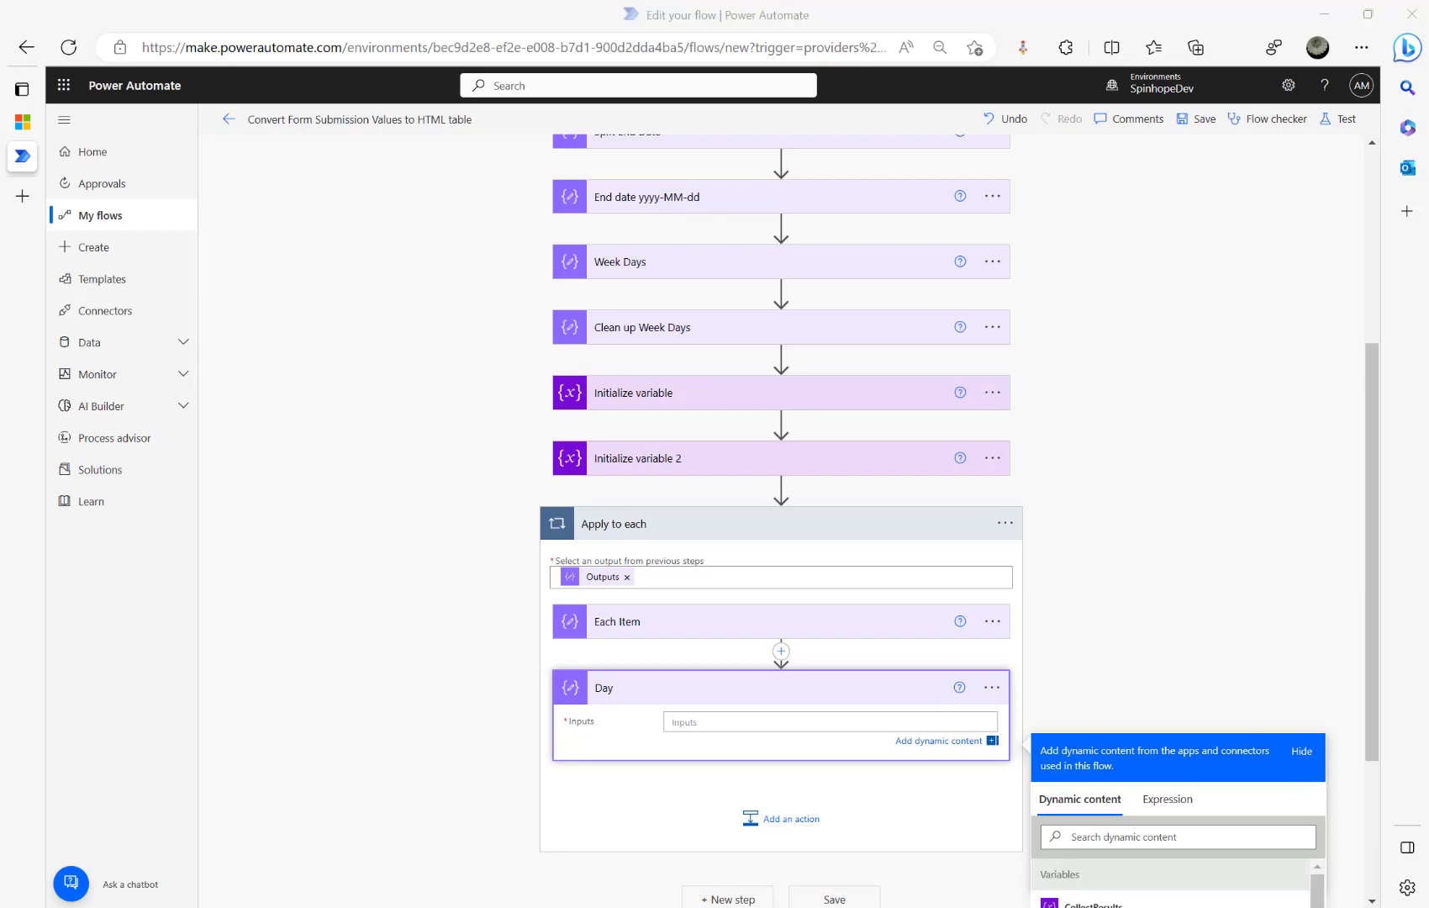
{"action": "left_click", "coordinate": [807, 721]}
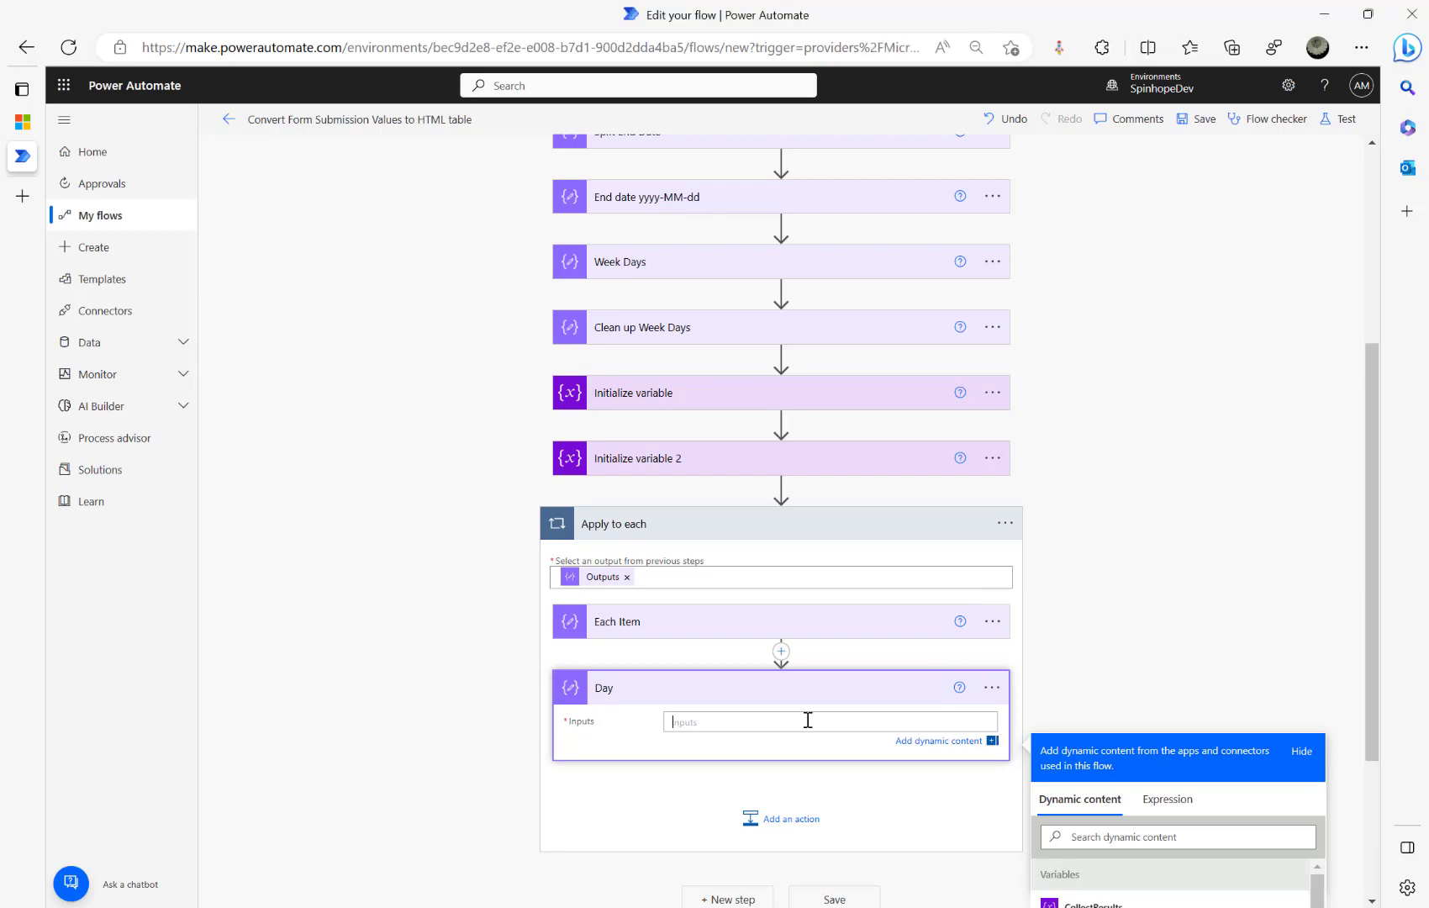
{"action": "left_click", "coordinate": [1179, 815]}
{"action": "type", "text": "last(split(outputs('Each_Item'),'.'))"}
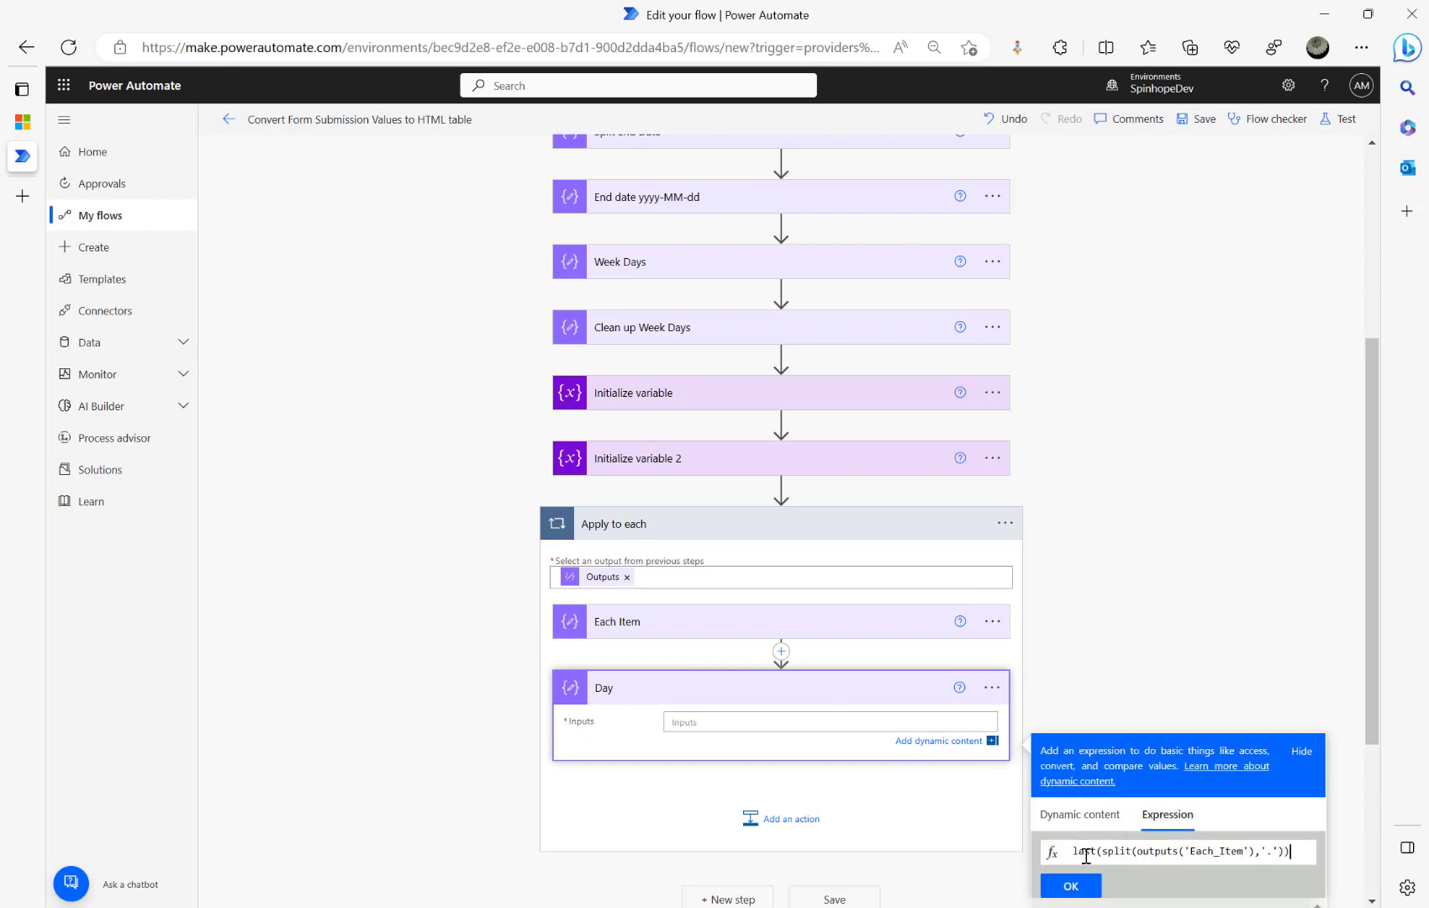
{"action": "left_click", "coordinate": [1071, 886]}
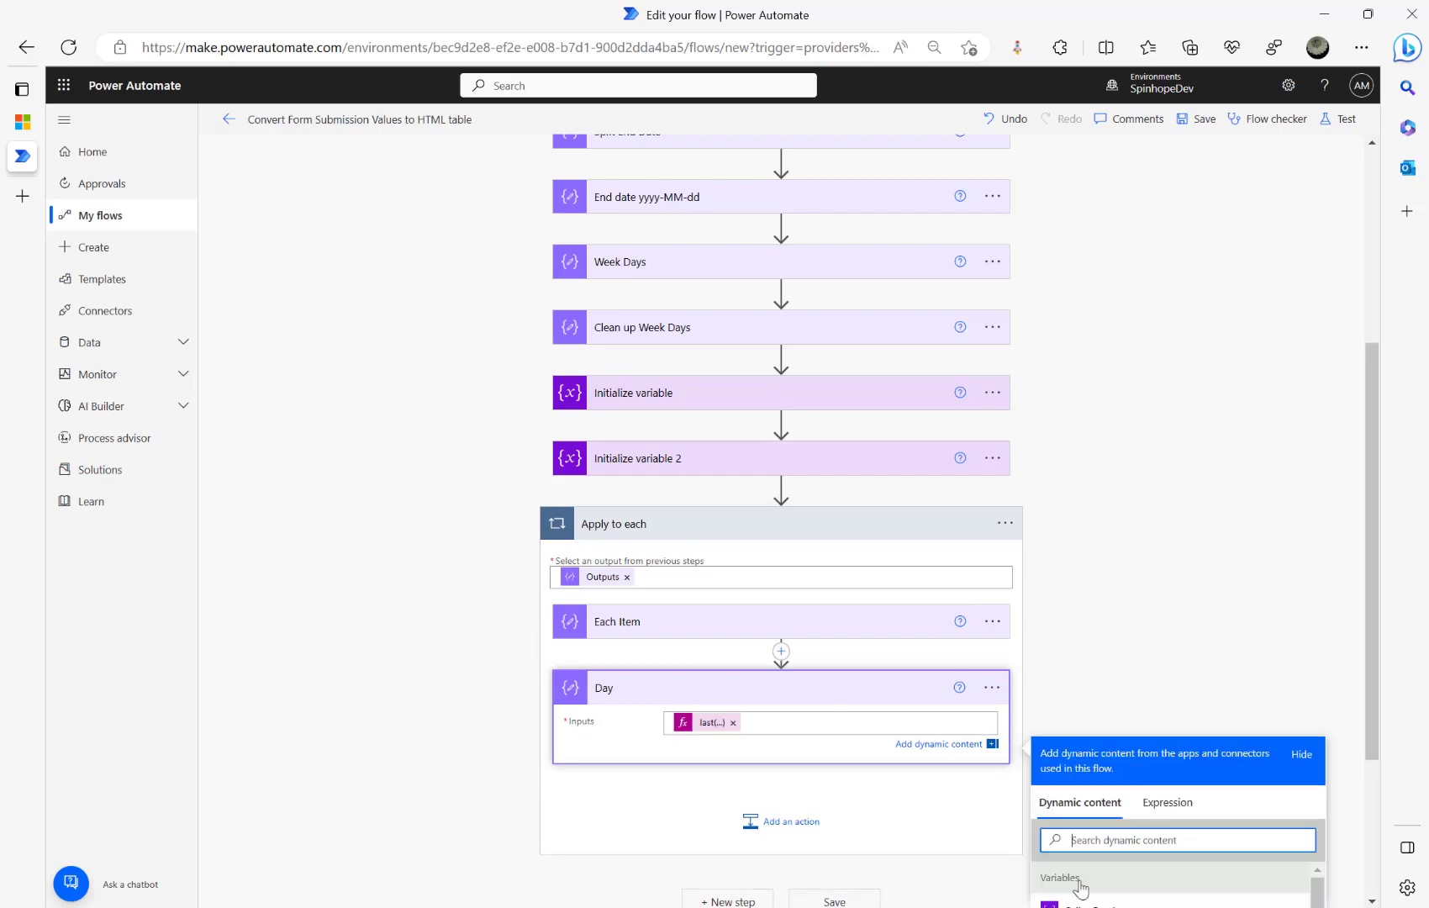
- Add a note to the Day action containing its expression, last(split(outputs('Each_Item'),'.'))
{"action": "left_click", "coordinate": [994, 691]}
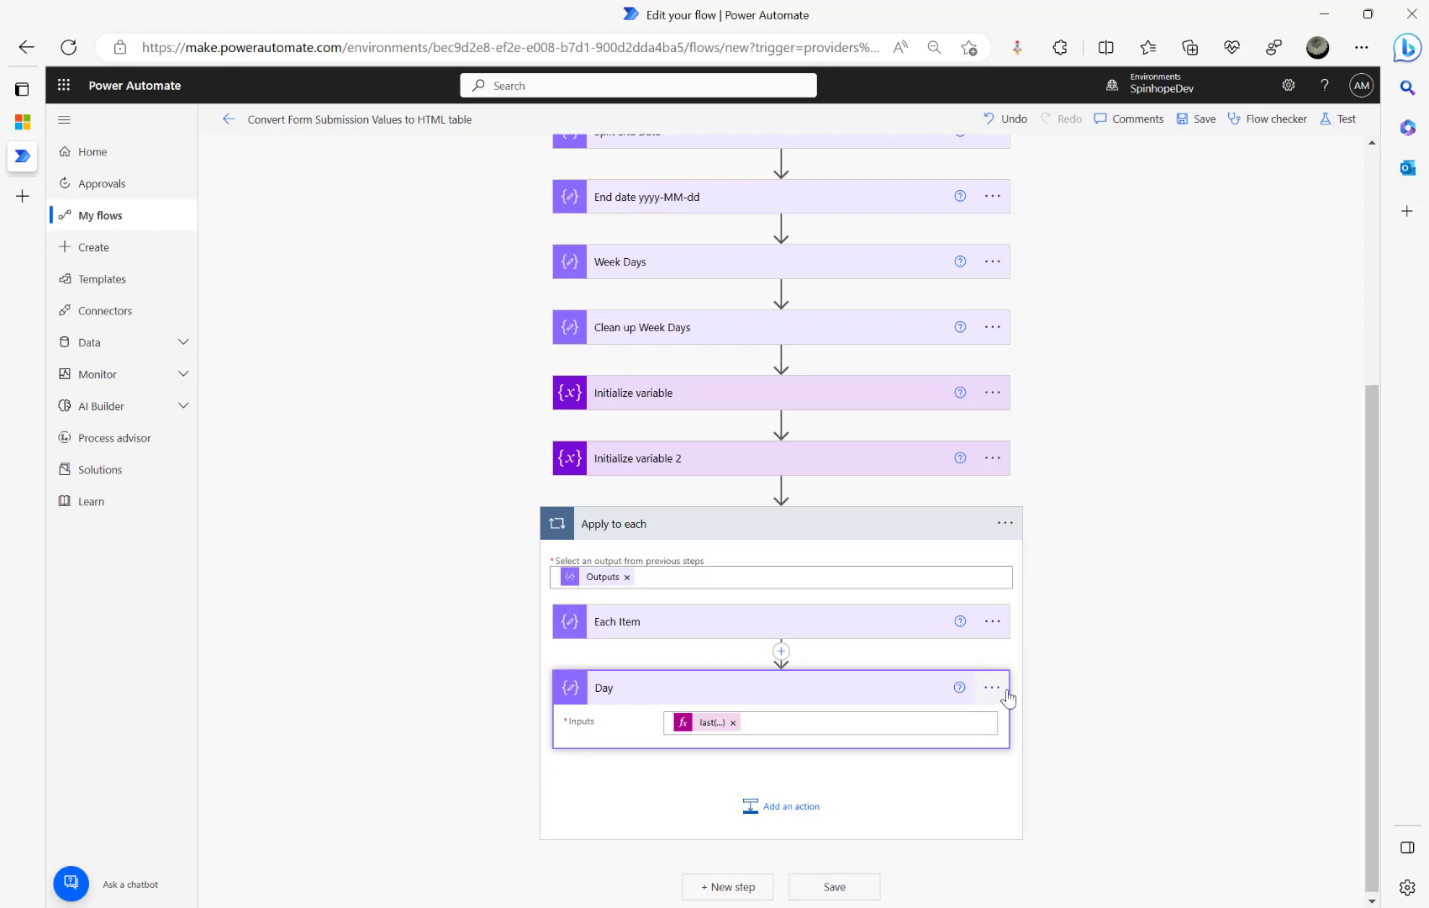
{"action": "left_click", "coordinate": [1005, 695]}
{"action": "left_click", "coordinate": [1091, 760]}
{"action": "type", "text": "last(split(outputs('Each_Item'),'.'))"}
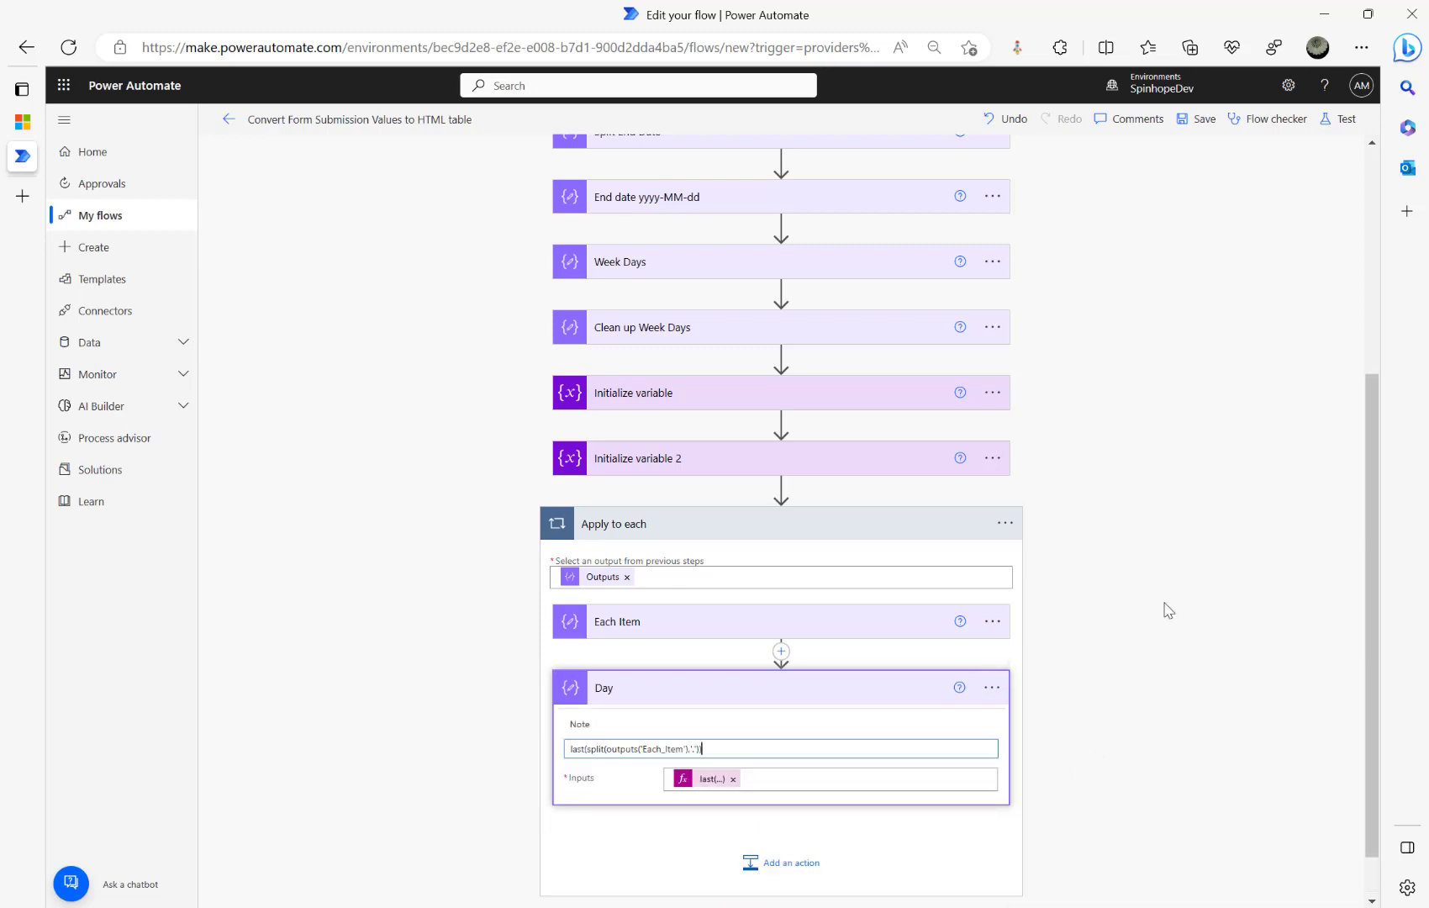
{"action": "left_click", "coordinate": [1179, 545]}
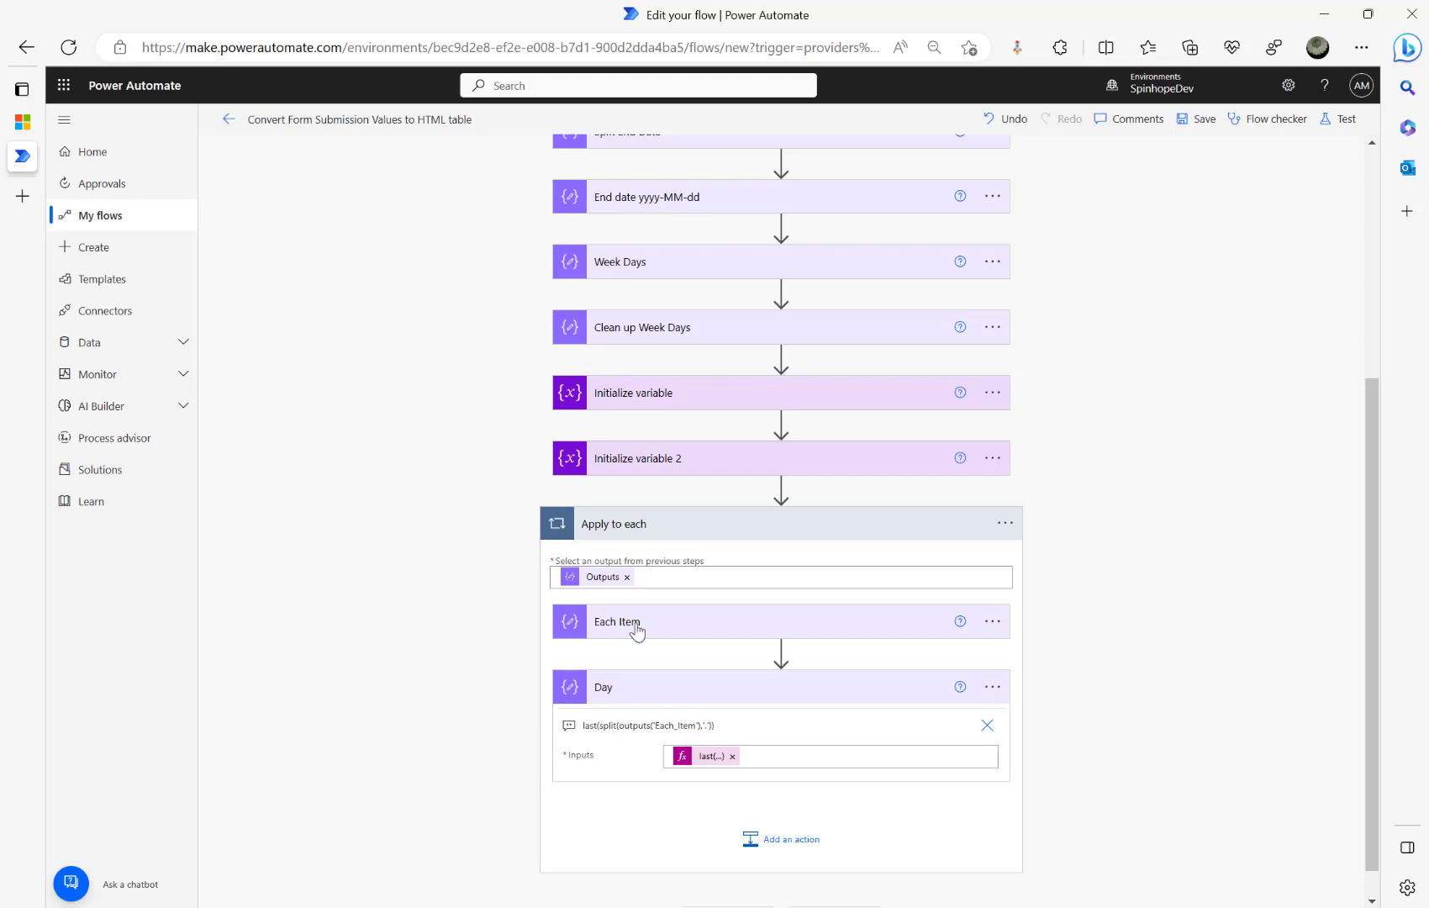
- Check the weekday capitalisation in the forum post's string and table, and reopen the Day action's expression in Power Automate
{"action": "left_click", "coordinate": [23, 123]}
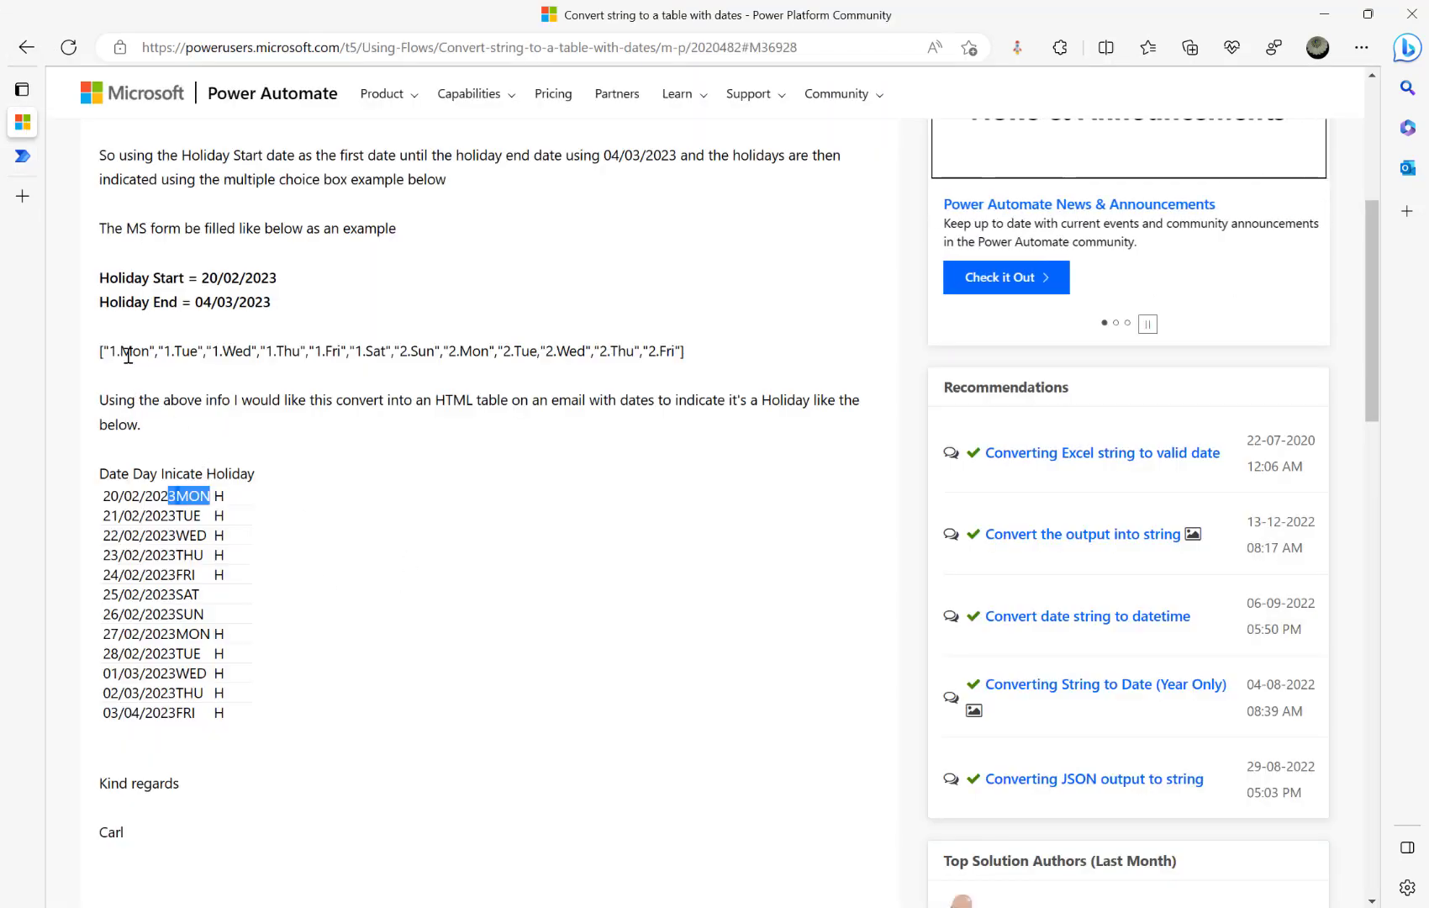
{"action": "left_click_drag", "start_coordinate": [124, 354], "coordinate": [115, 355]}
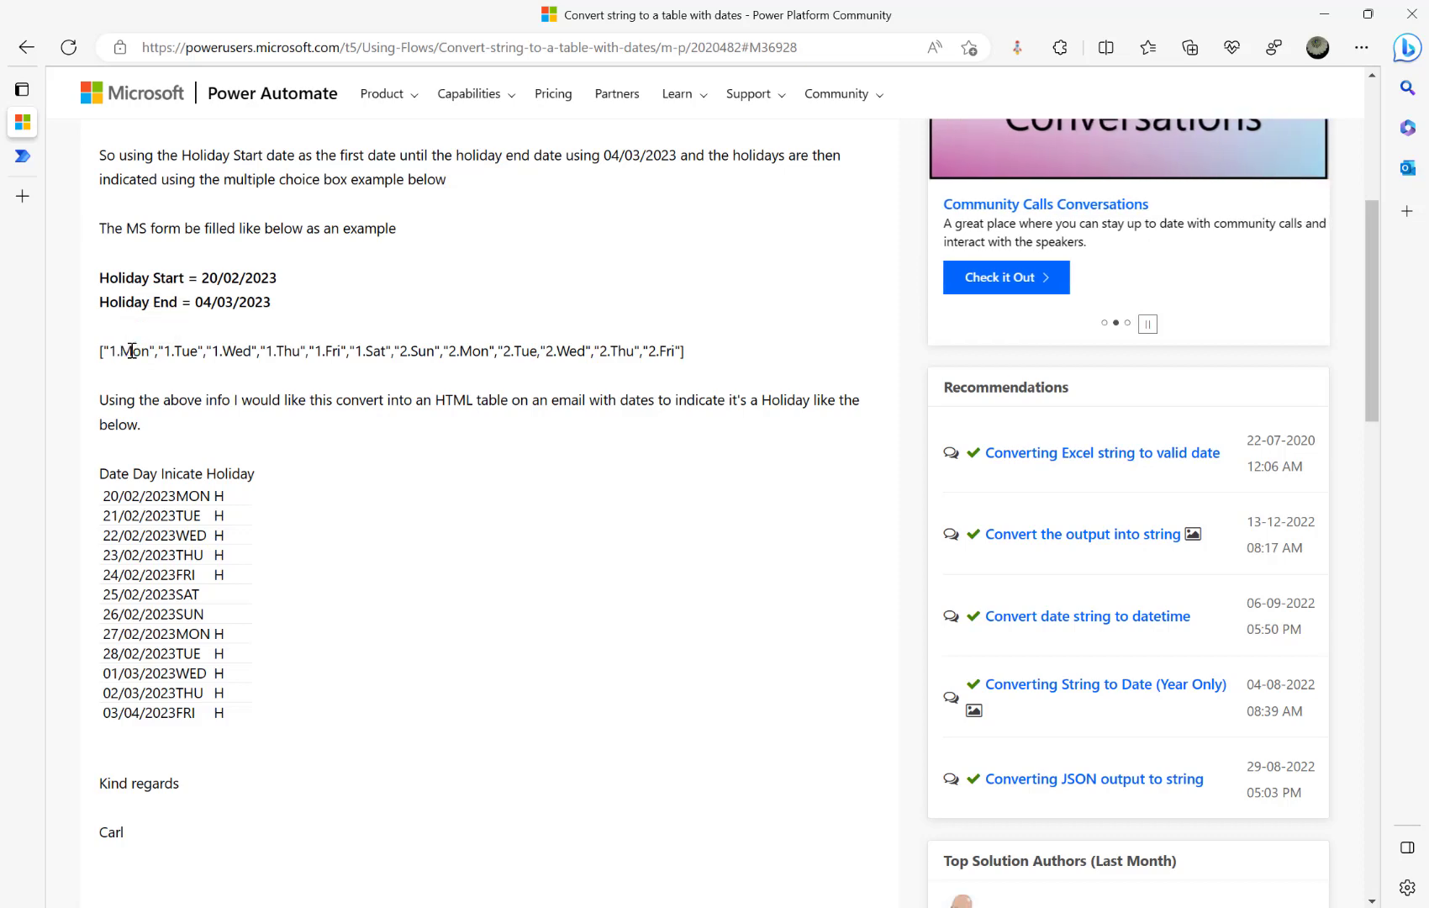
{"action": "double_click", "coordinate": [134, 352]}
{"action": "left_click", "coordinate": [12, 157]}
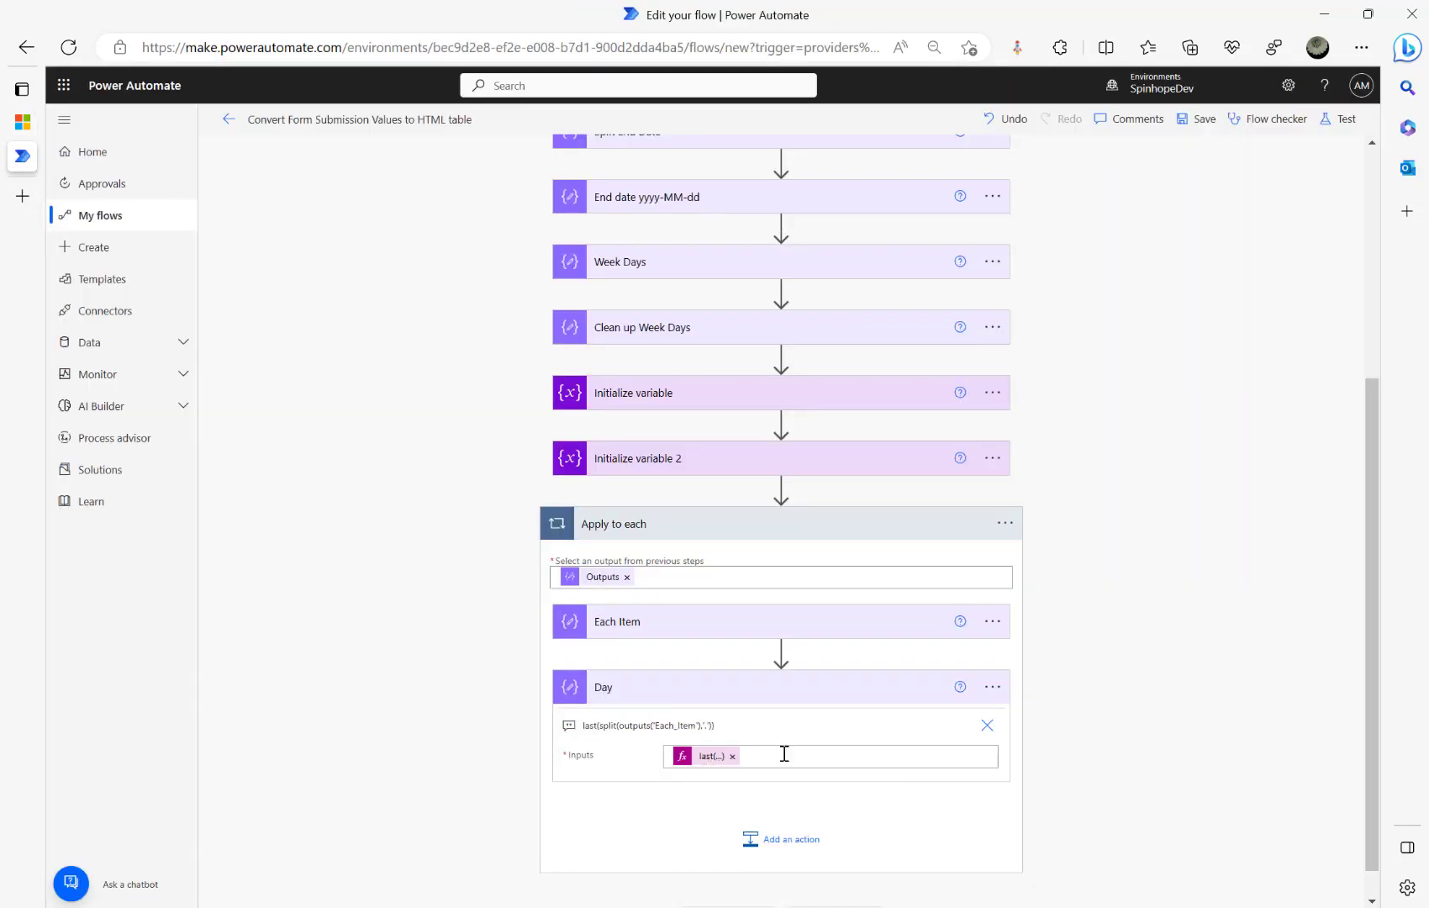
{"action": "double_click", "coordinate": [692, 759]}
{"action": "left_click", "coordinate": [692, 759]}
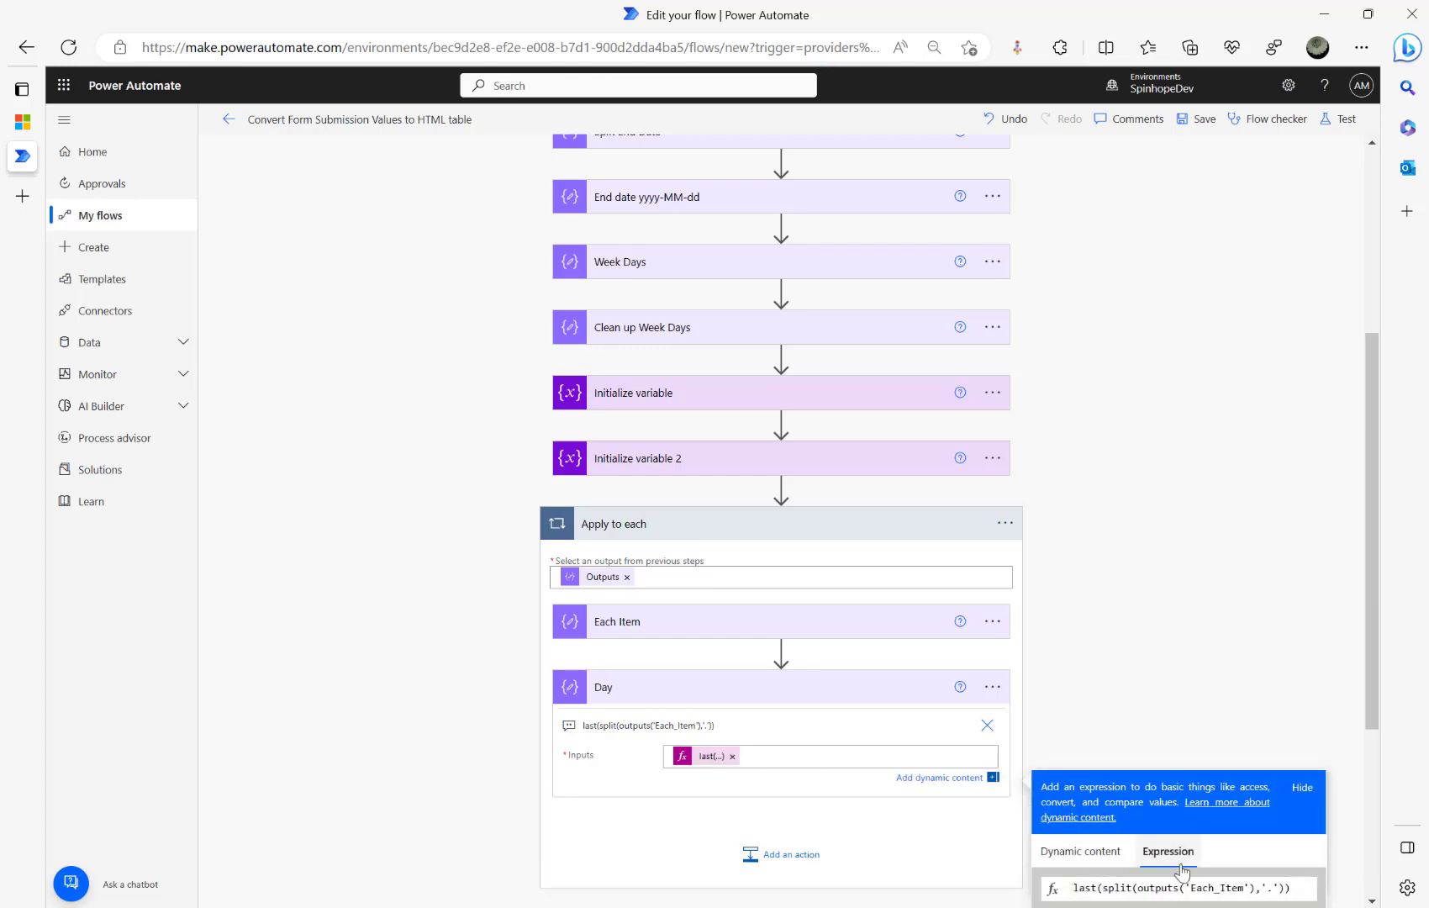
{"action": "type", "text": "ucase"}
{"action": "key", "text": "BackSpace"}
{"action": "key", "text": "BackSpace"}
{"action": "key", "text": "BackSpace"}
{"action": "key", "text": "BackSpace"}
{"action": "key", "text": "BackSpace"}
- Wrap the Day expression in ToUpper so it reads ToUpper(last(split(outputs('Each_Item'),'.'))), and update the input
{"action": "type", "text": "Tou"}
{"action": "key", "text": "BackSpace"}
{"action": "type", "text": "Upper("}
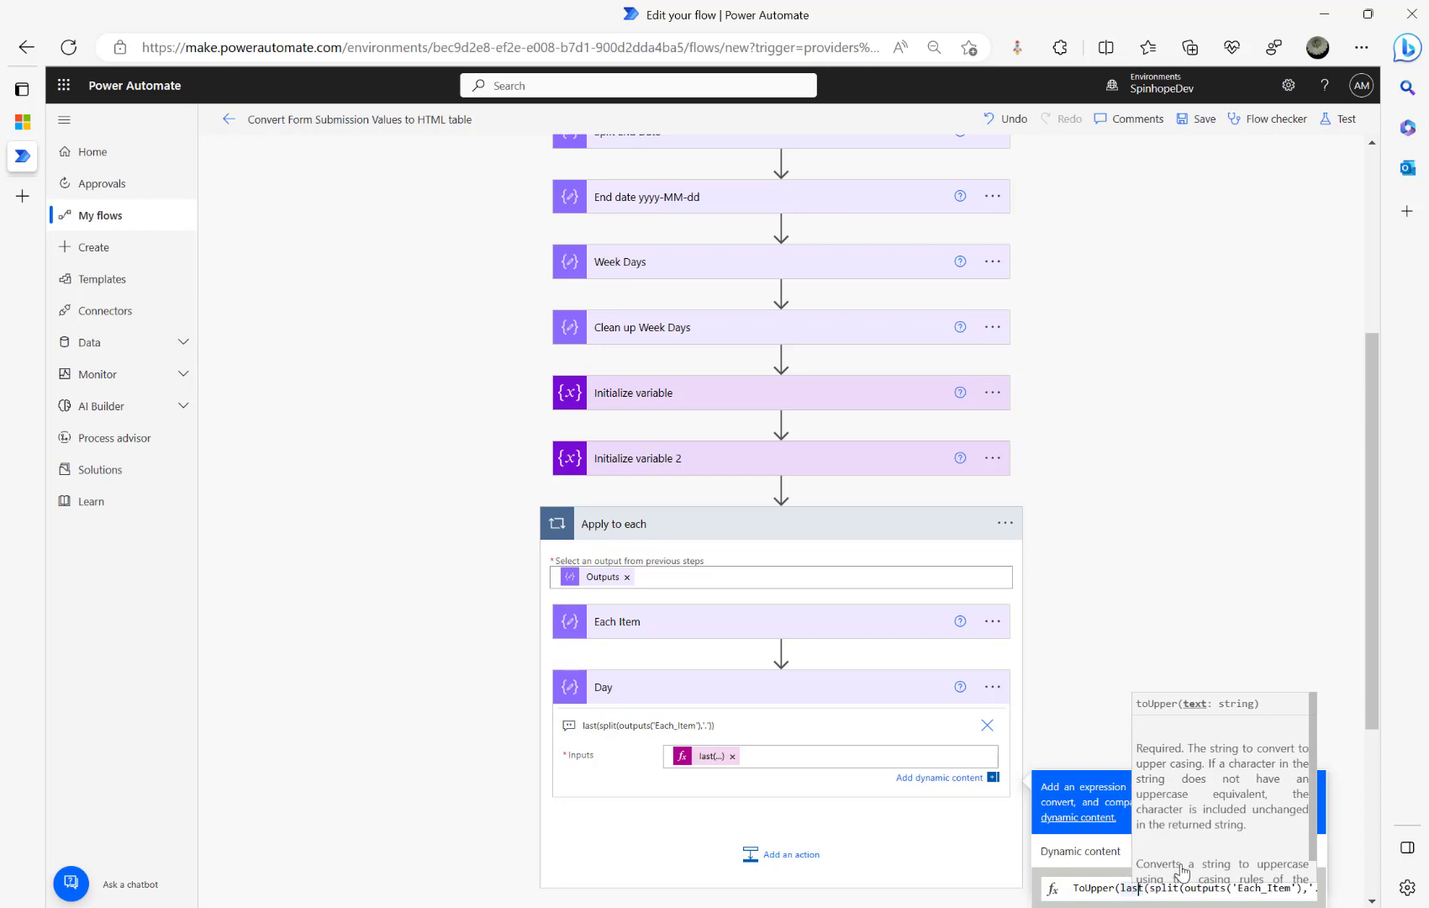
{"action": "key", "text": "End"}
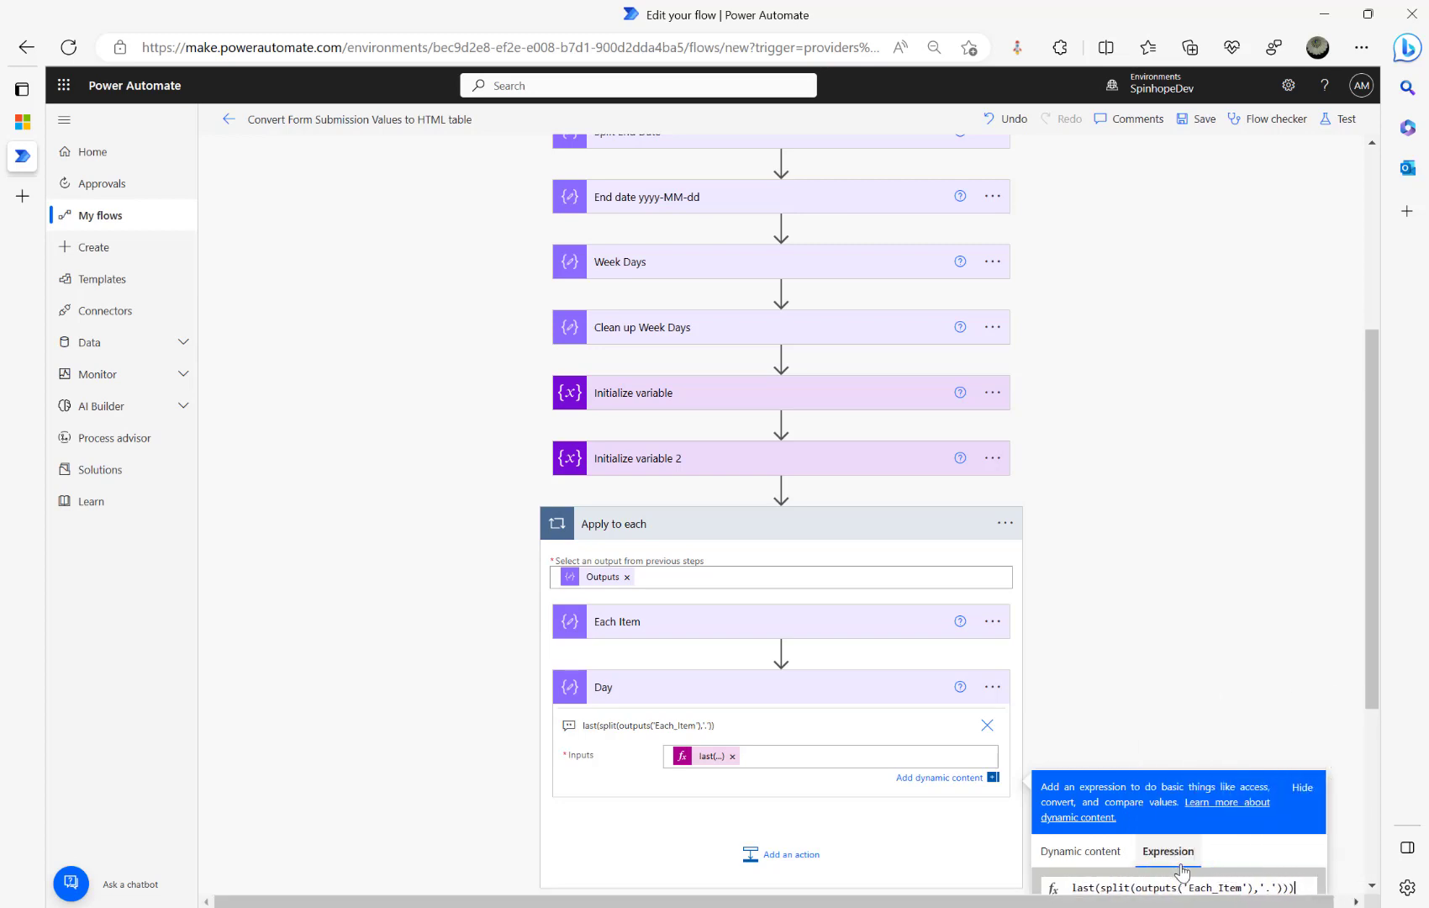
{"action": "key", "text": "ctrl+a"}
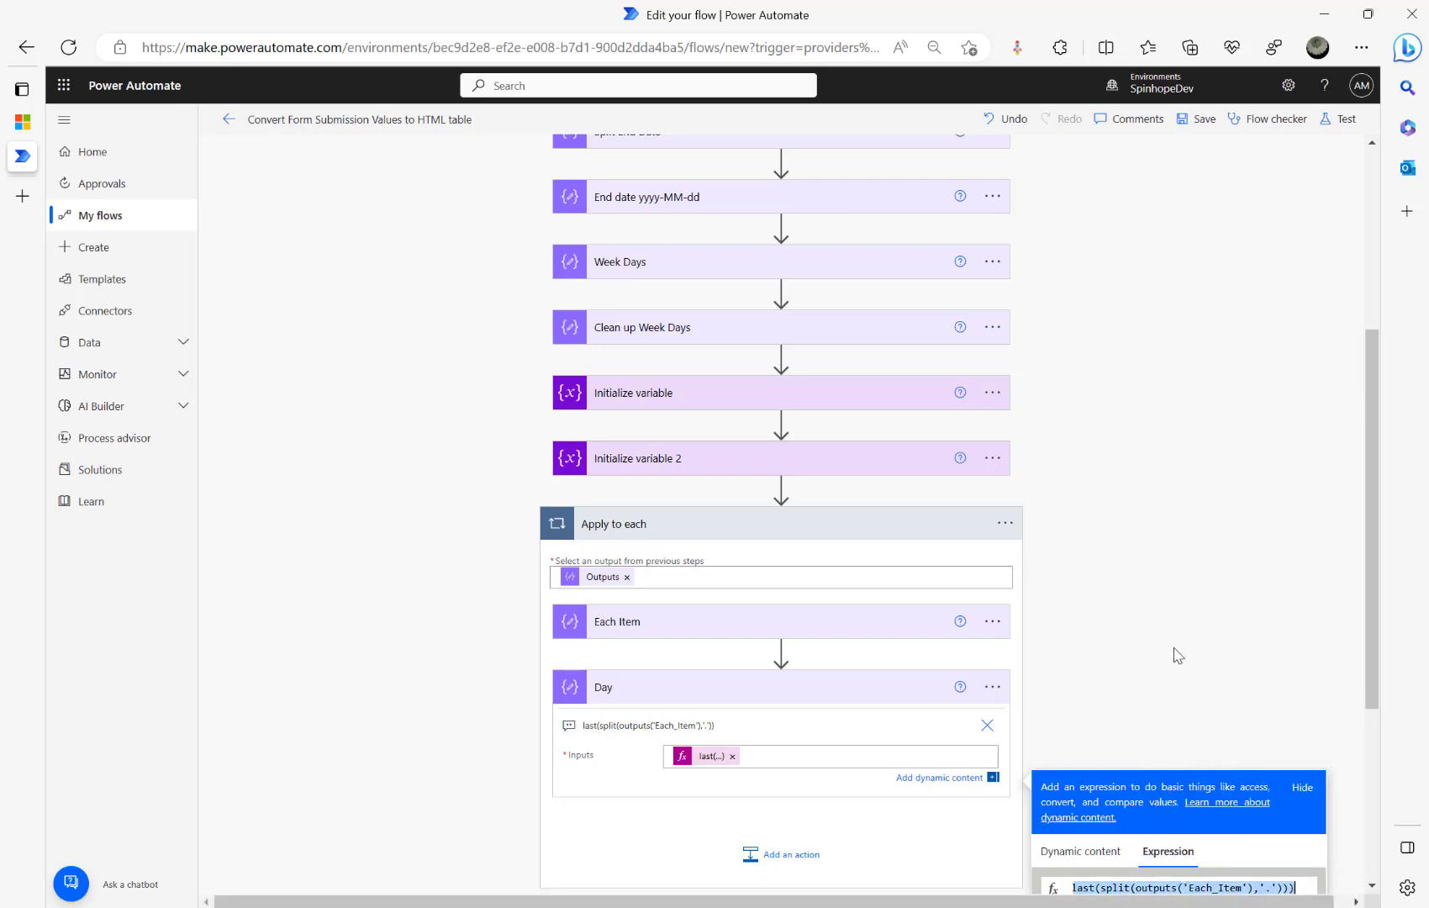
{"action": "scroll", "coordinate": [1177, 656], "scroll_direction": "down", "scroll_amount": 4}
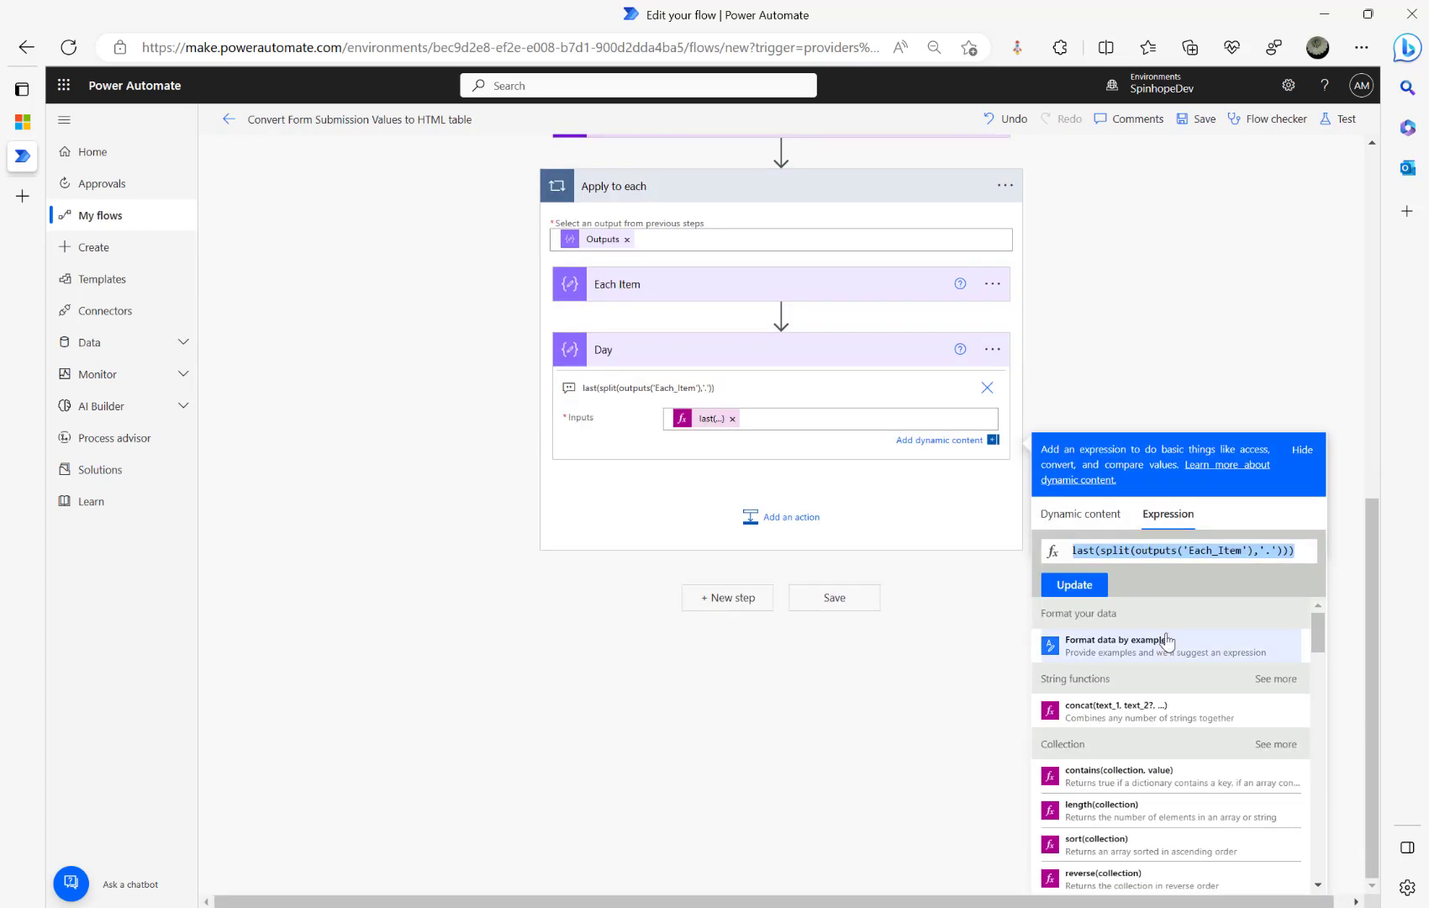
{"action": "left_click", "coordinate": [1075, 583]}
{"action": "left_click", "coordinate": [731, 716]}
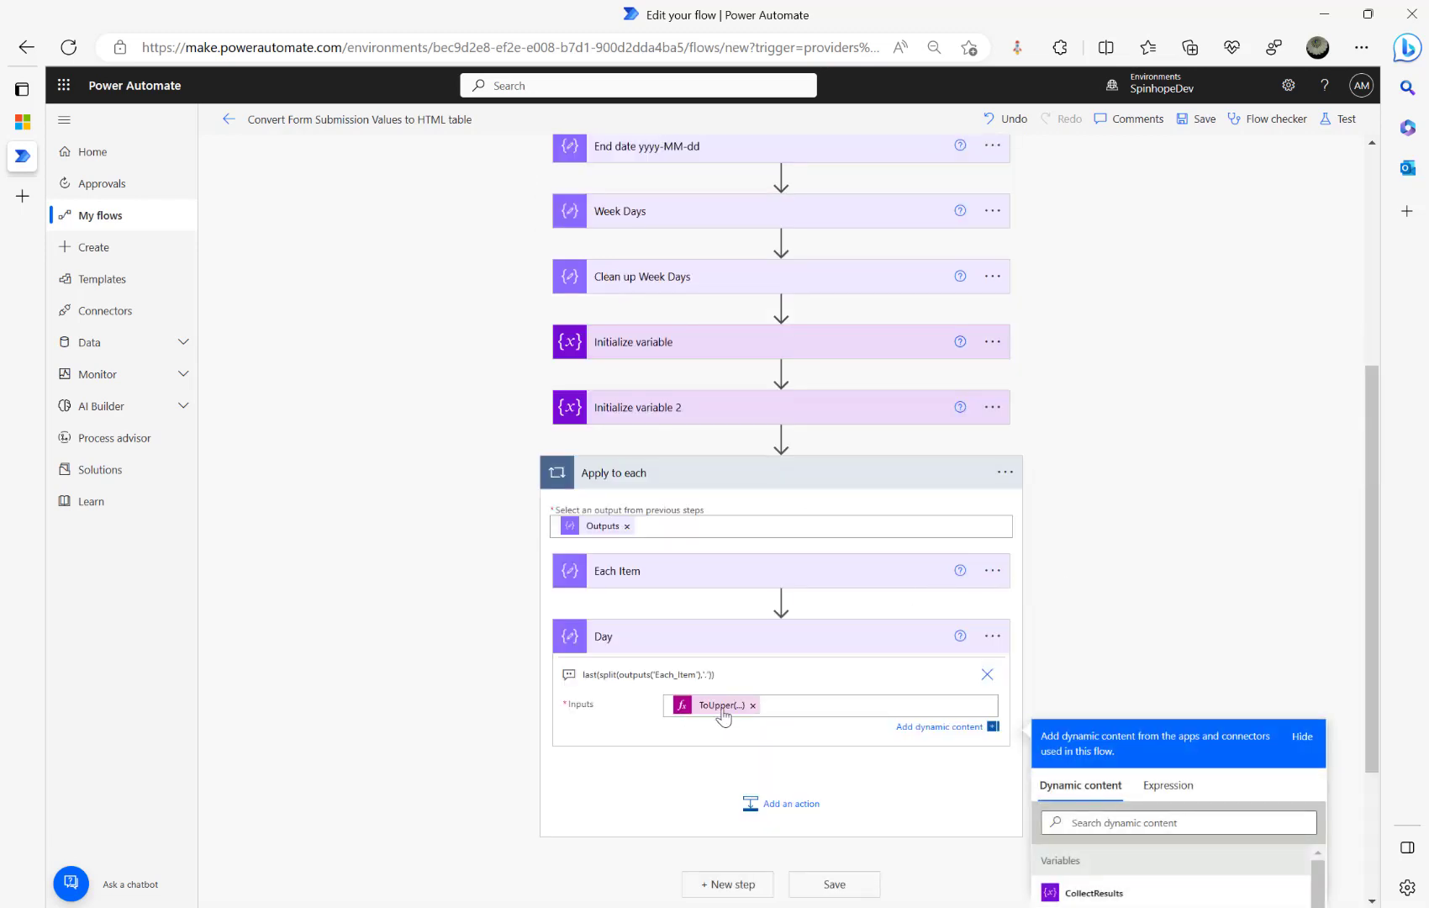
- Save and test the flow, and inspect the Day action's output inside the Apply to each loop of the run
{"action": "left_click", "coordinate": [1336, 120]}
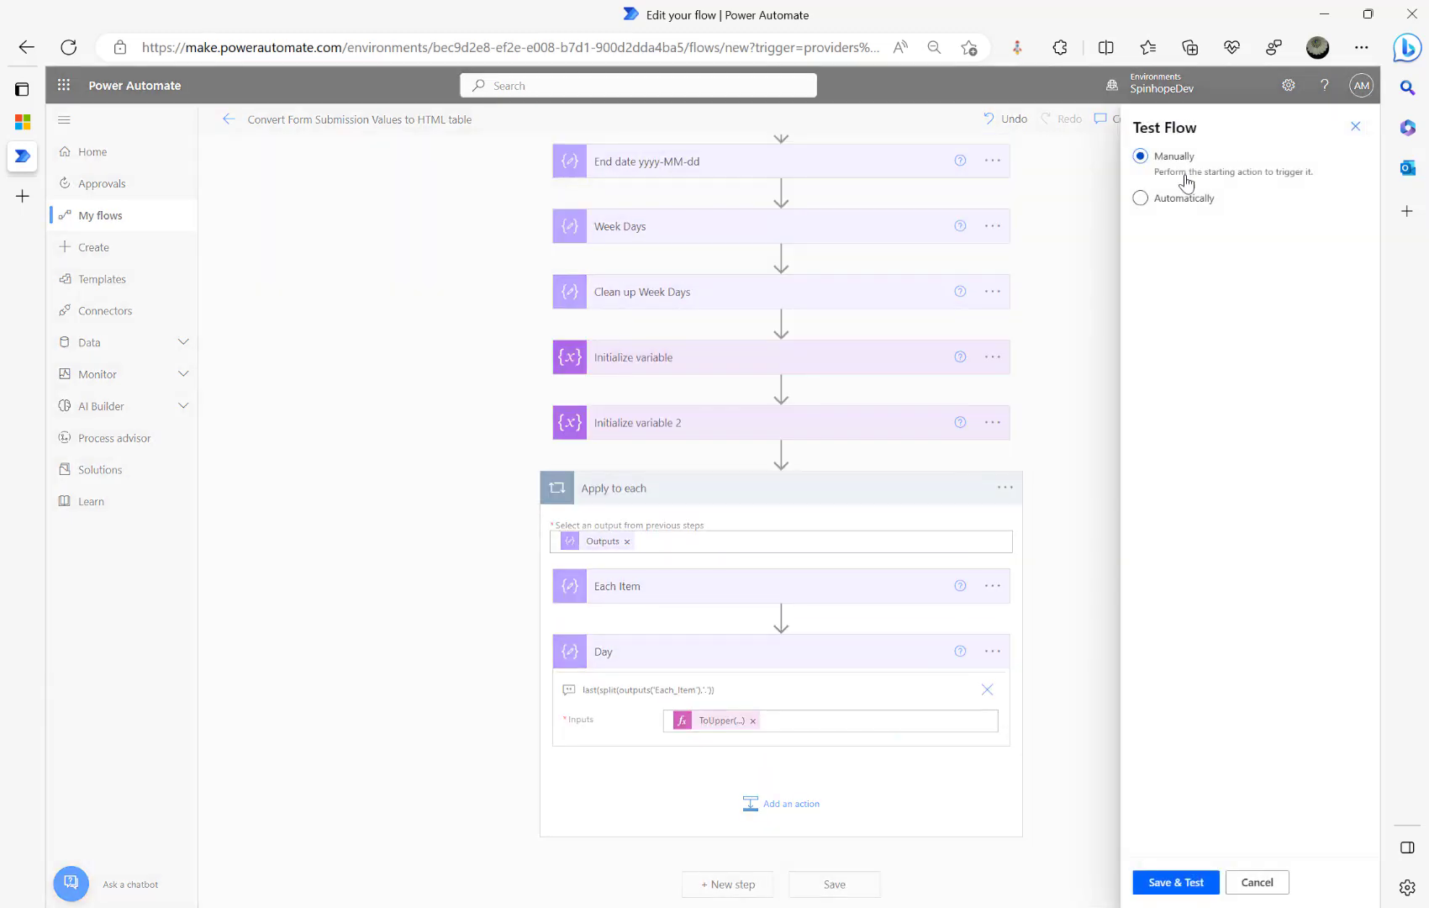
{"action": "left_click", "coordinate": [1168, 883]}
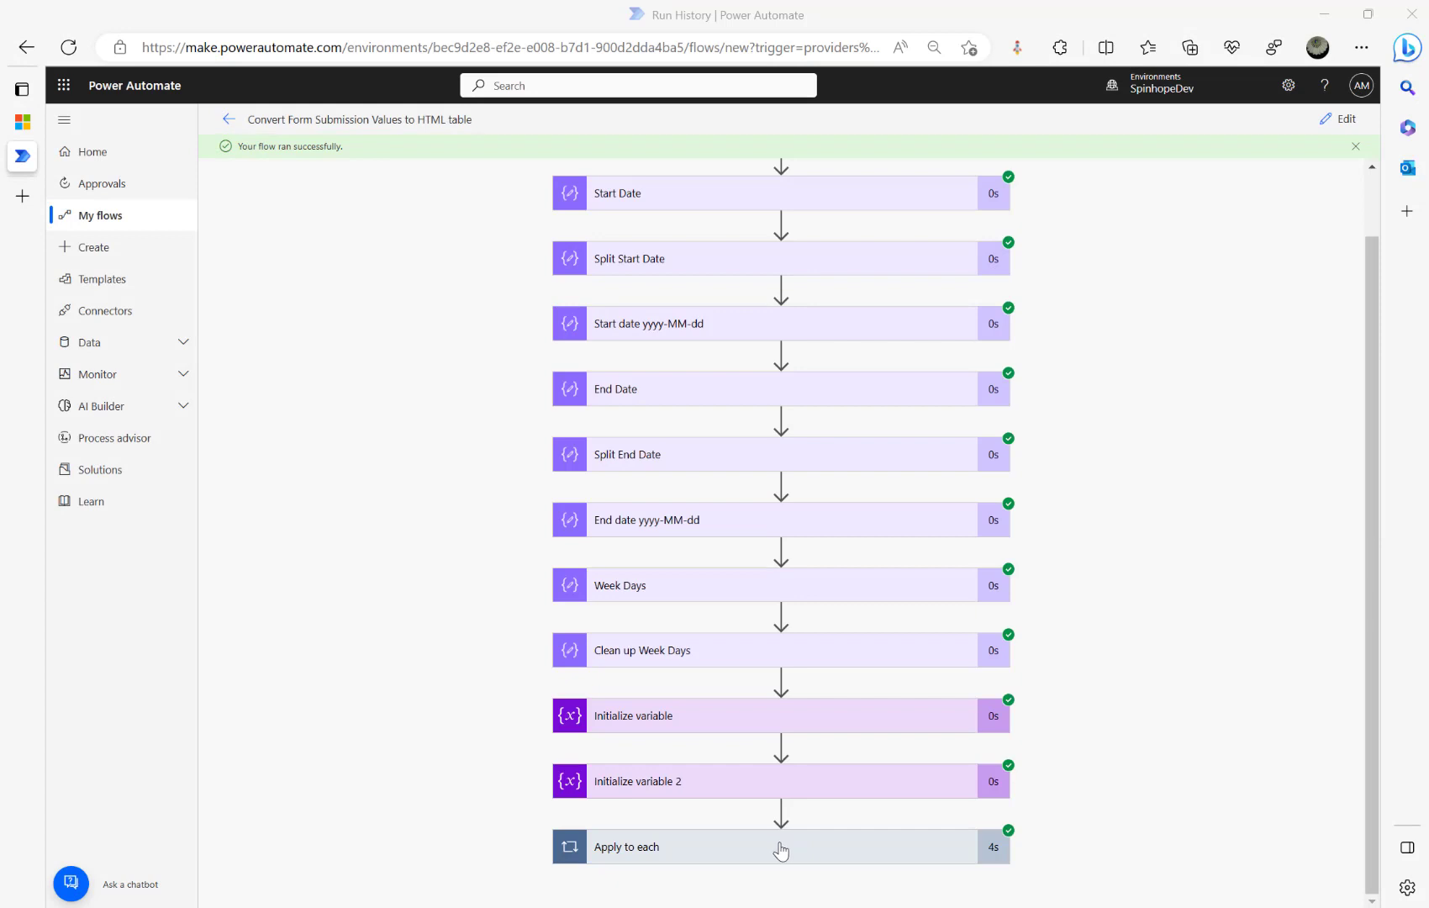
{"action": "left_click", "coordinate": [781, 844]}
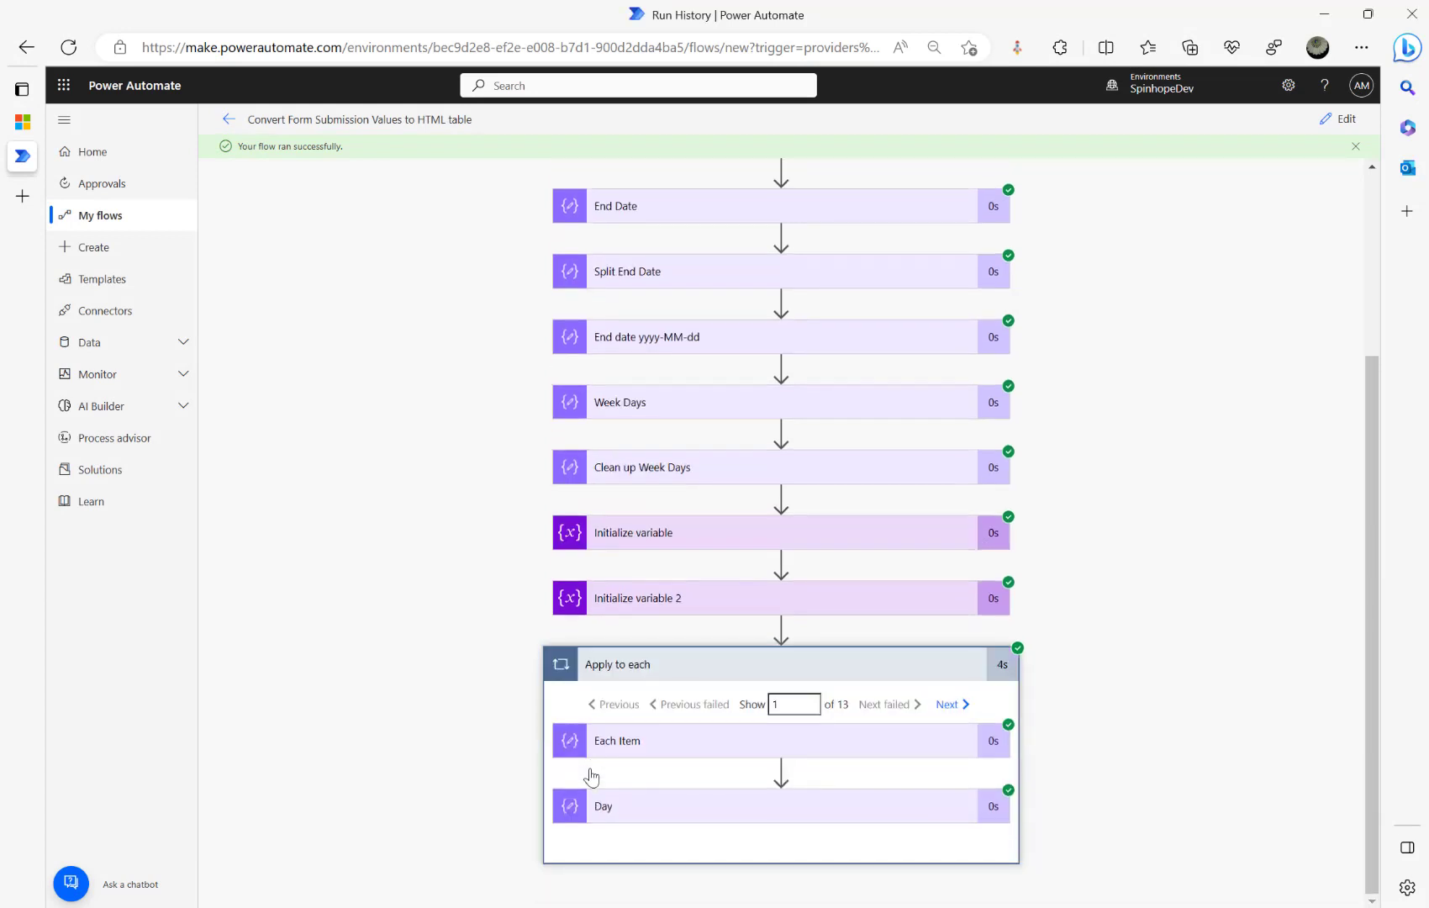
{"action": "left_click", "coordinate": [743, 811]}
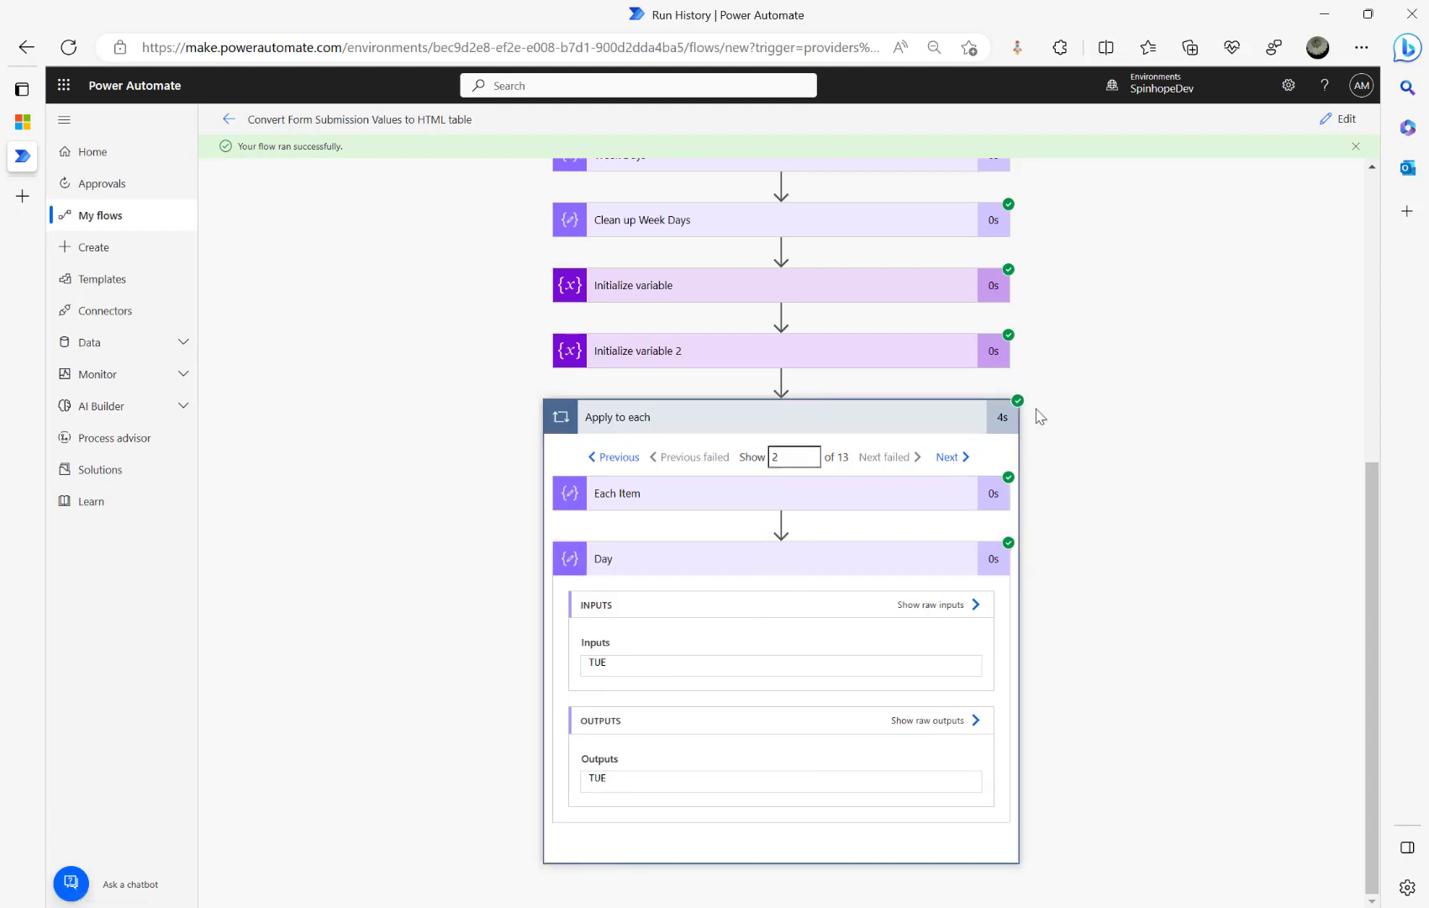
- Check the Day output for the next Apply to each iteration and reopen the flow for editing
{"action": "left_click", "coordinate": [964, 461]}
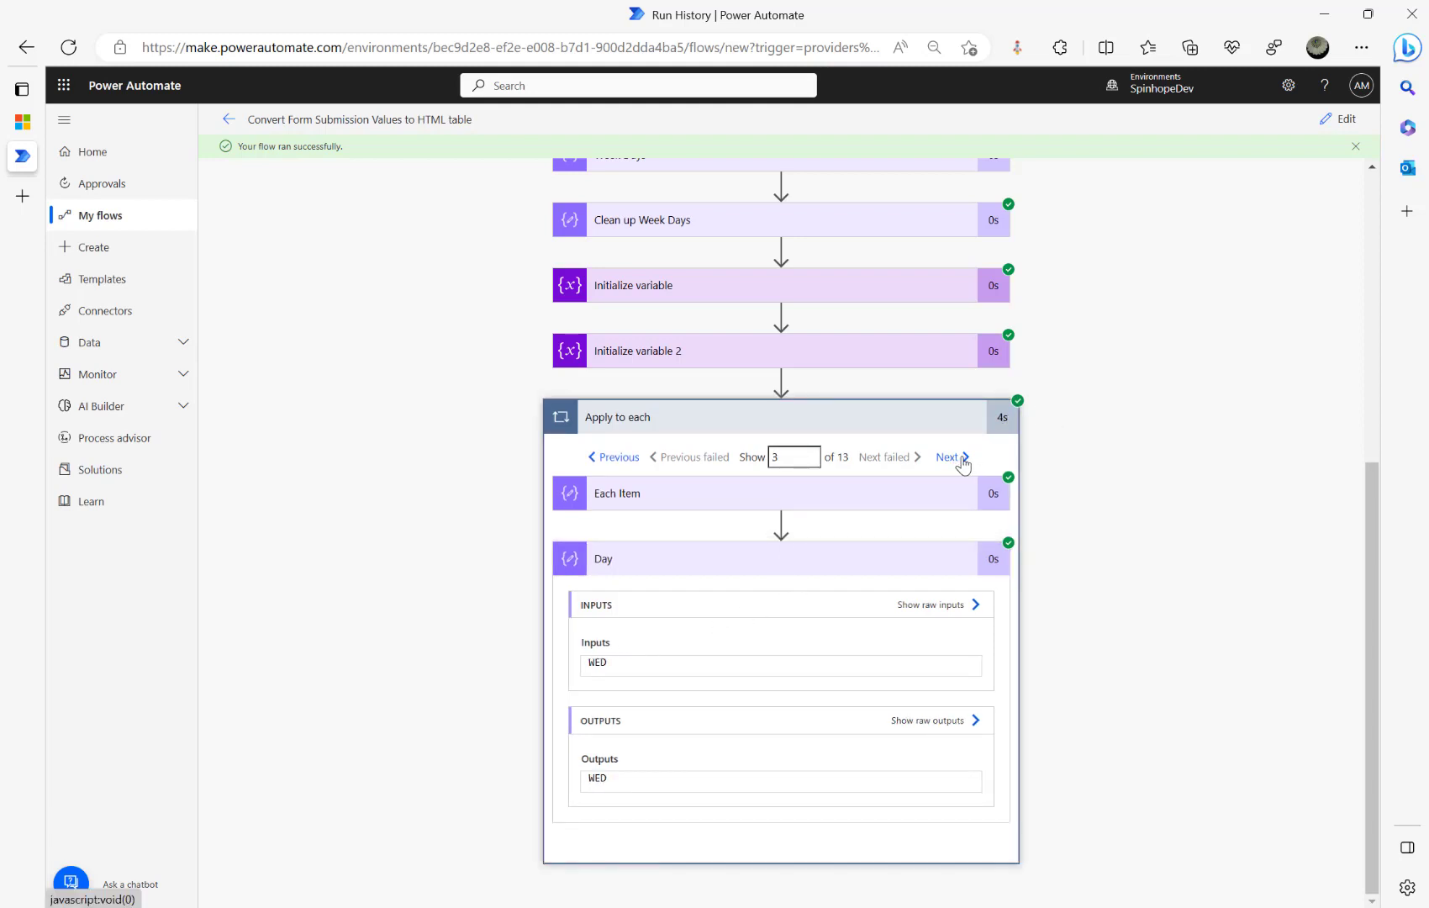
{"action": "left_click", "coordinate": [1338, 118]}
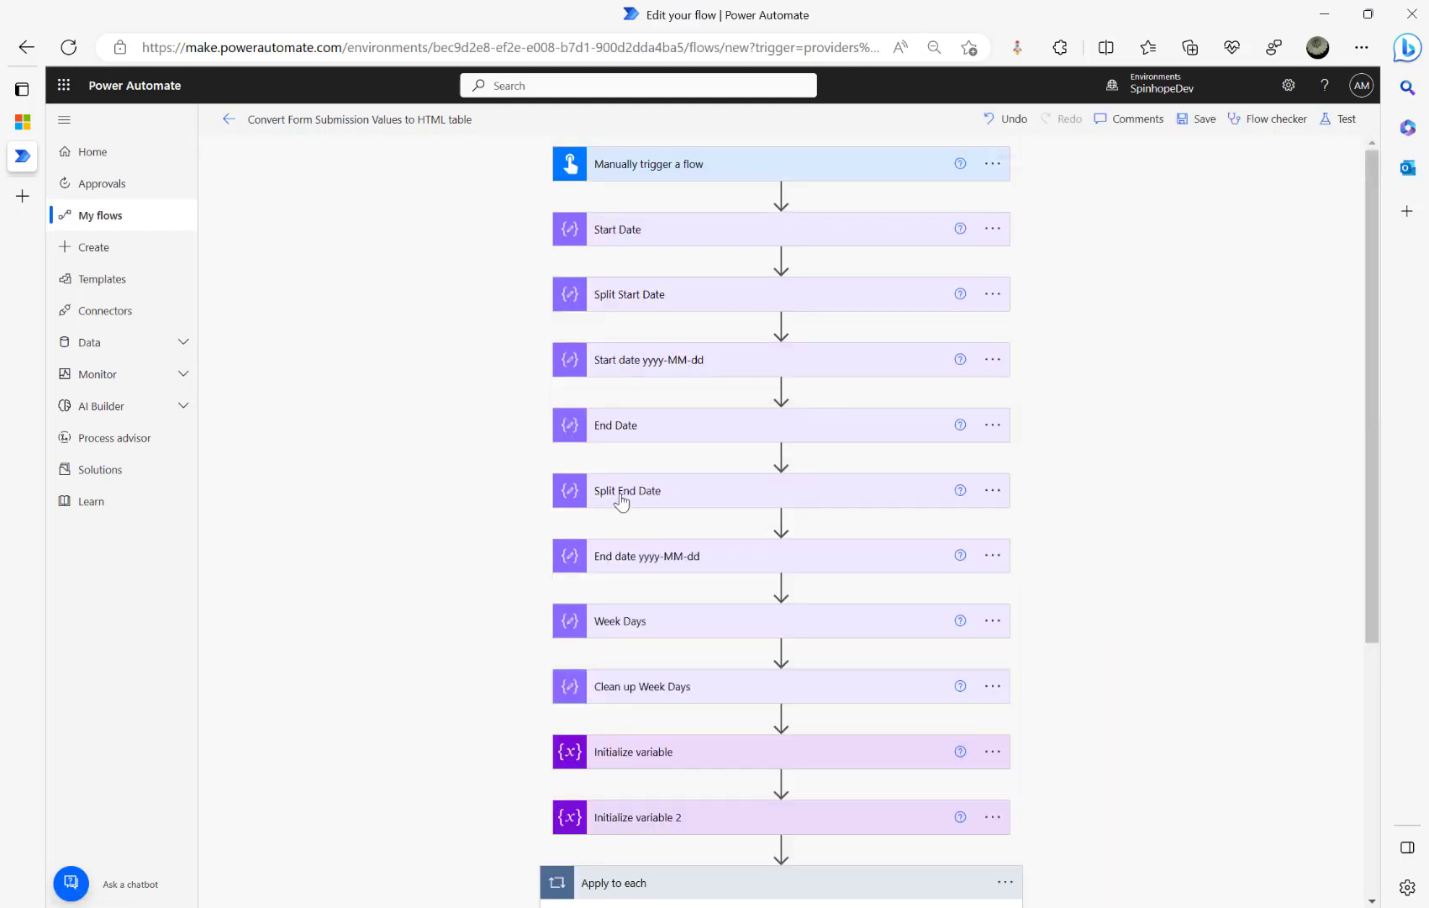
{"action": "scroll", "coordinate": [1097, 565], "scroll_direction": "down", "scroll_amount": 5}
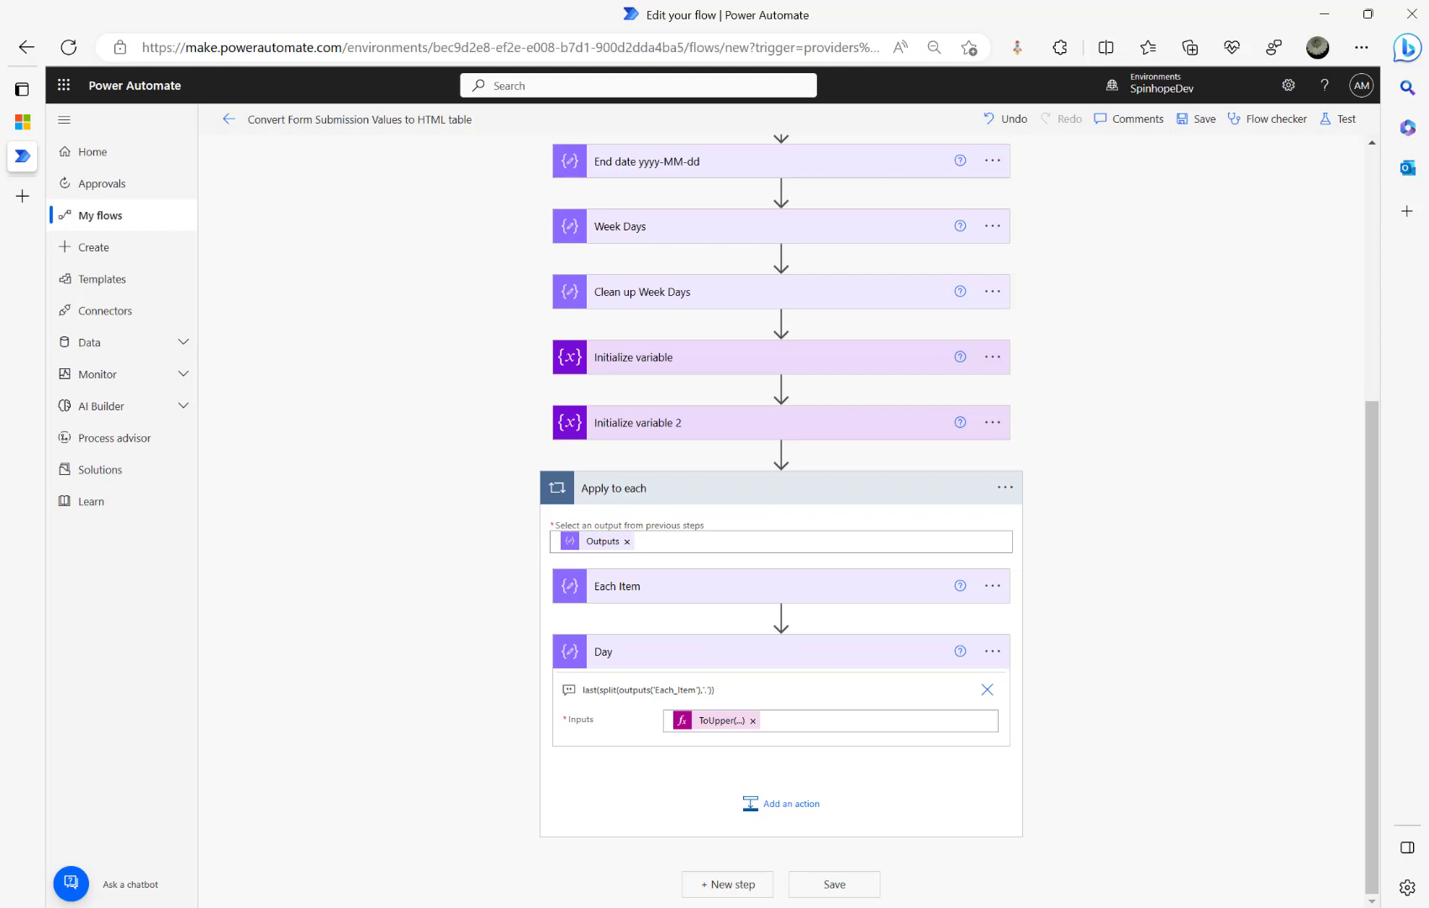
- Check the holiday indicator column of the example table in the forum post, and return to the flow in Power Automate
{"action": "left_click", "coordinate": [23, 122]}
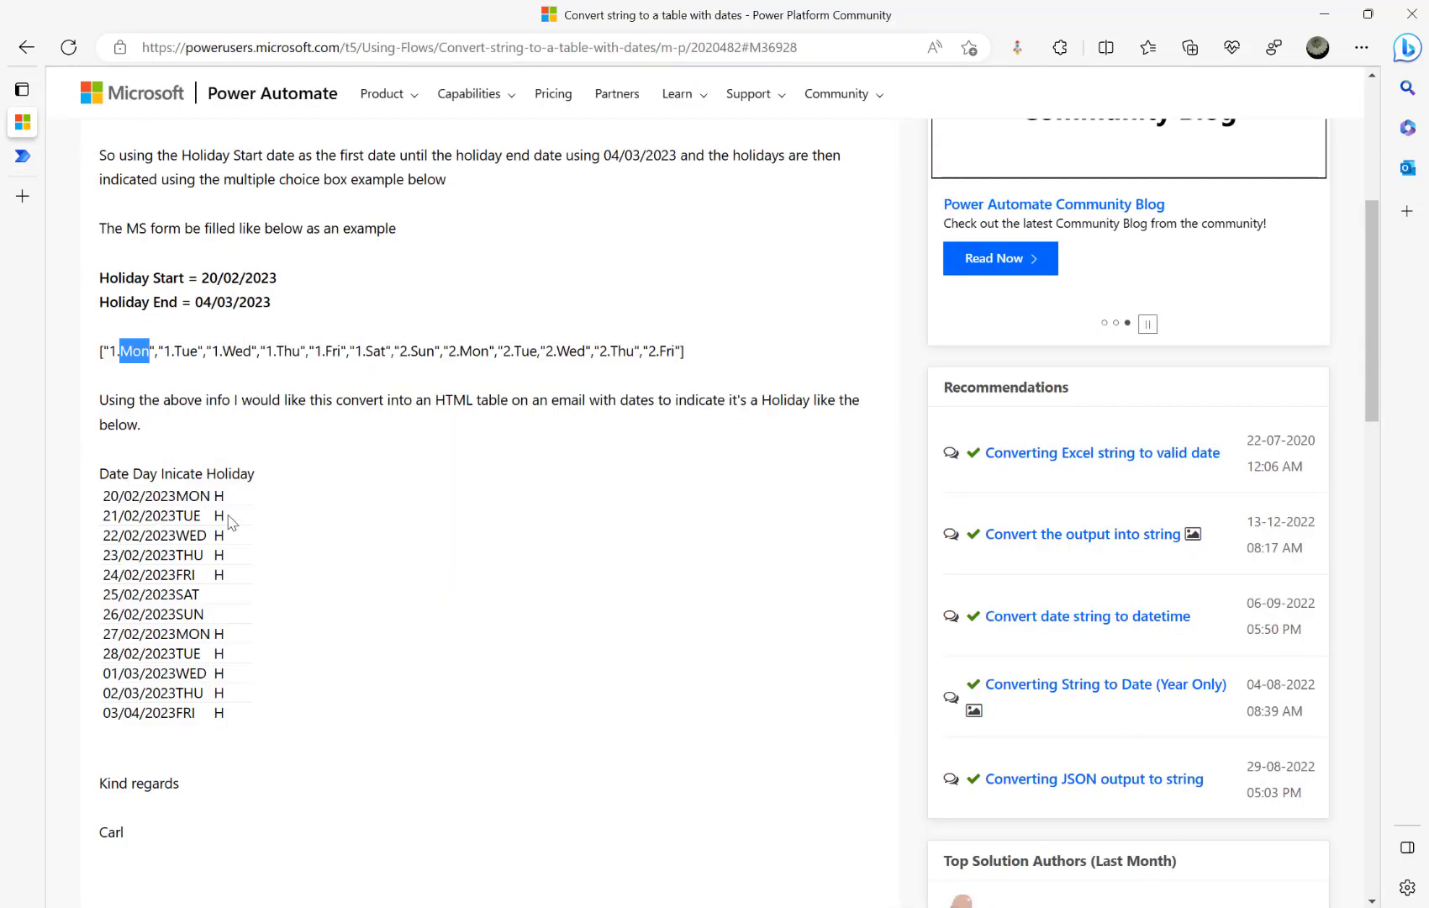
{"action": "left_click_drag", "start_coordinate": [211, 495], "coordinate": [248, 496]}
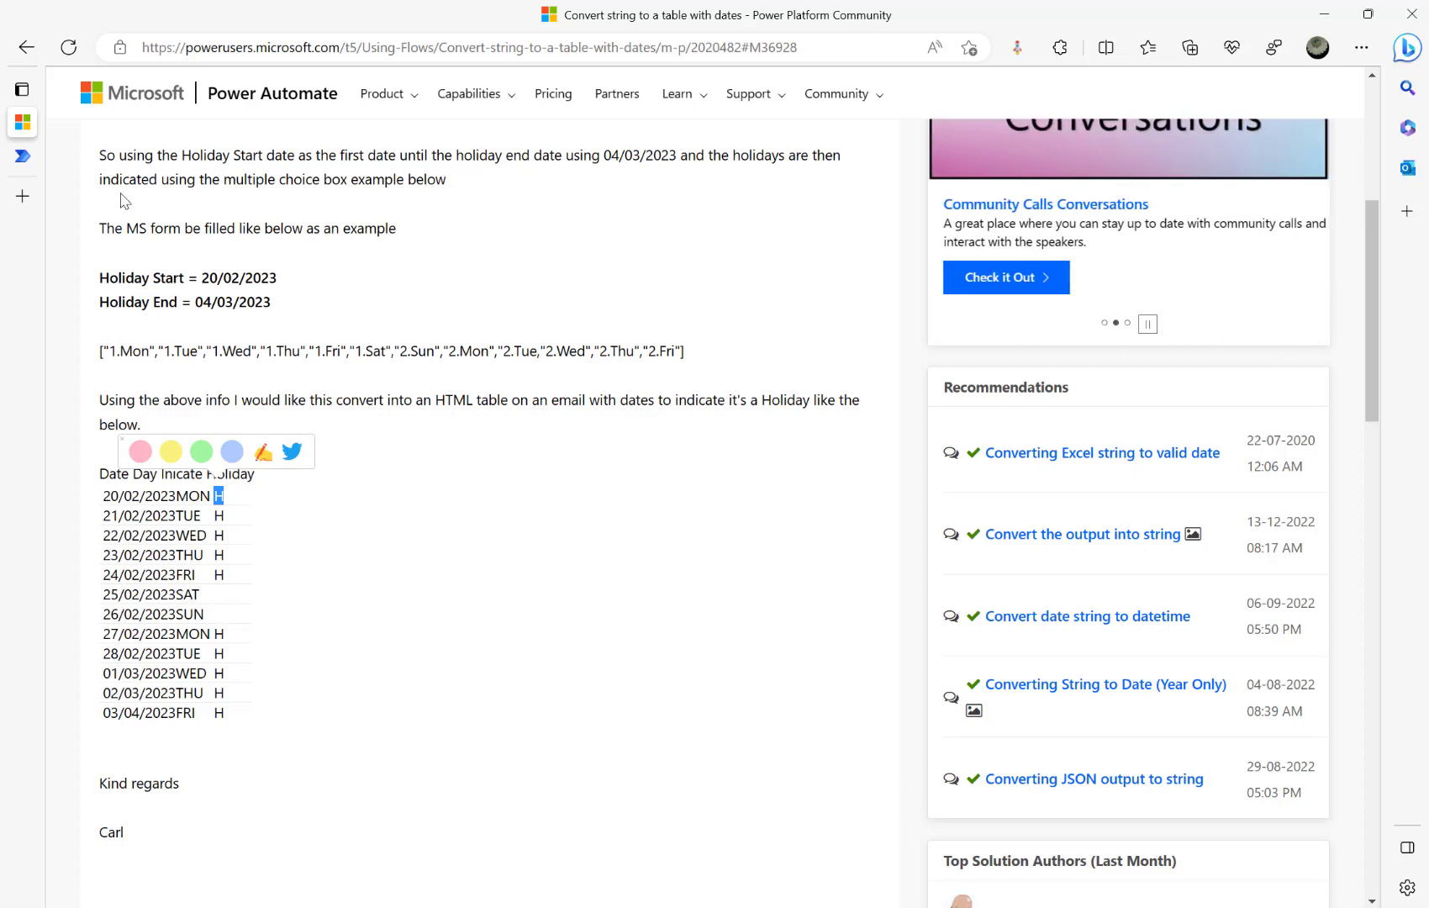
{"action": "left_click", "coordinate": [23, 158]}
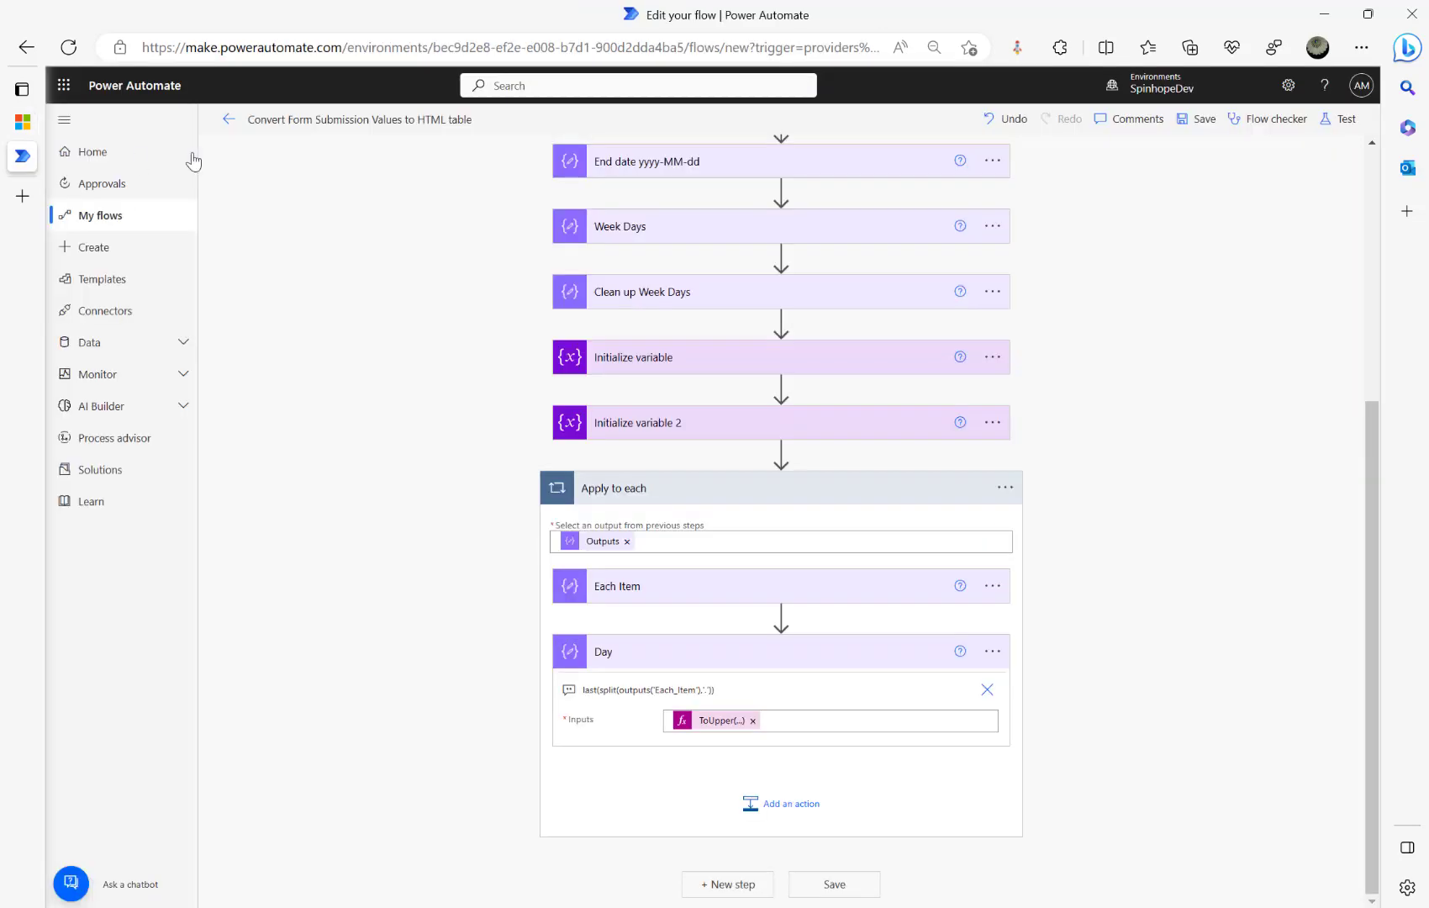
- Add a Compose action after Day inside the Apply to each loop and rename it Indicate Holiday
{"action": "left_click", "coordinate": [780, 805]}
{"action": "type", "text": "compose"}
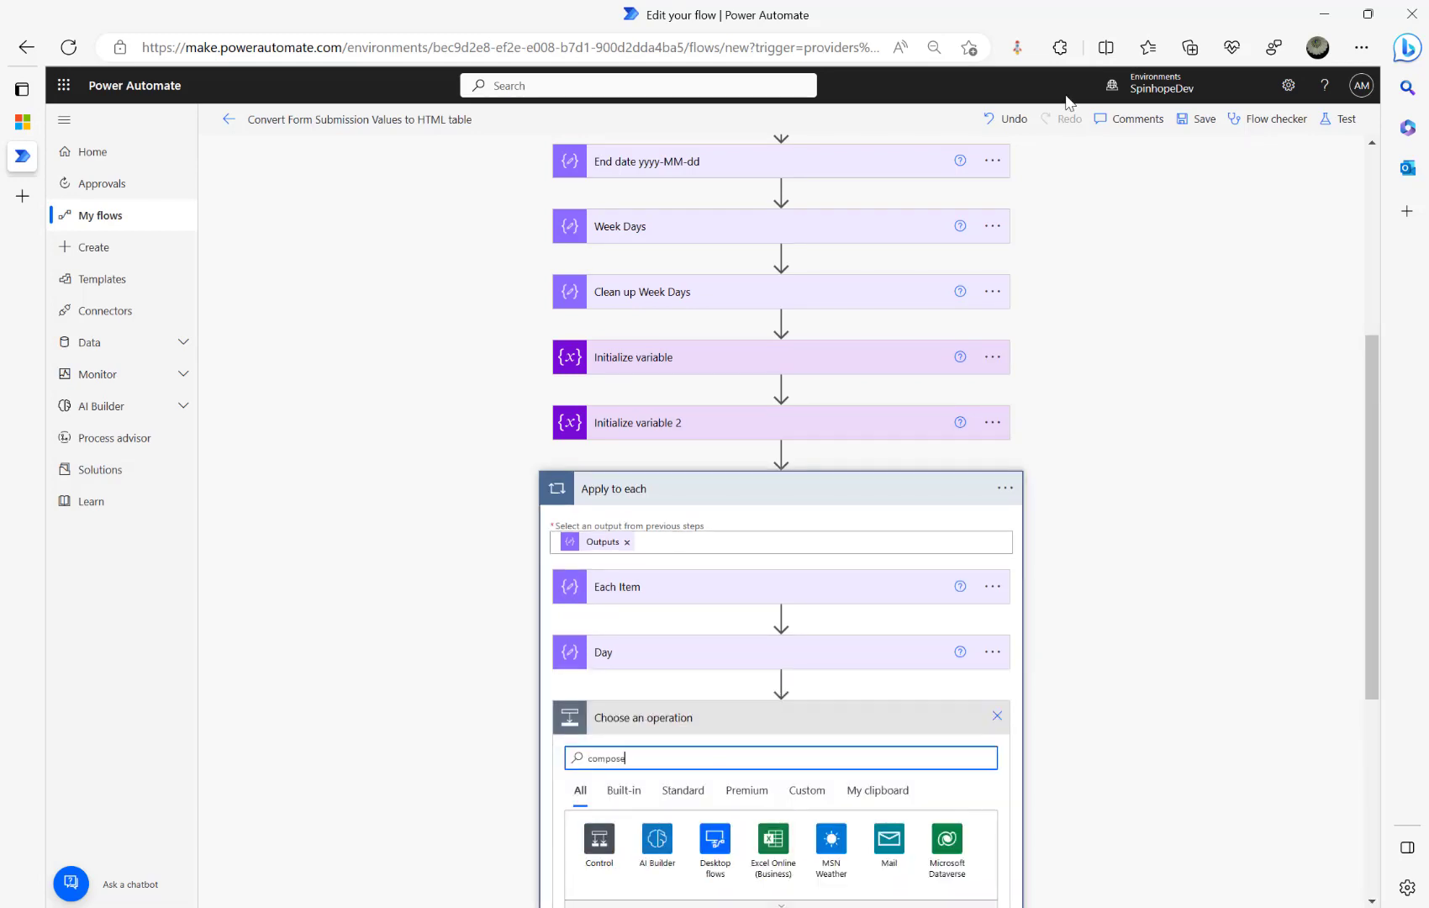
{"action": "scroll", "coordinate": [361, 491], "scroll_direction": "down", "scroll_amount": 5}
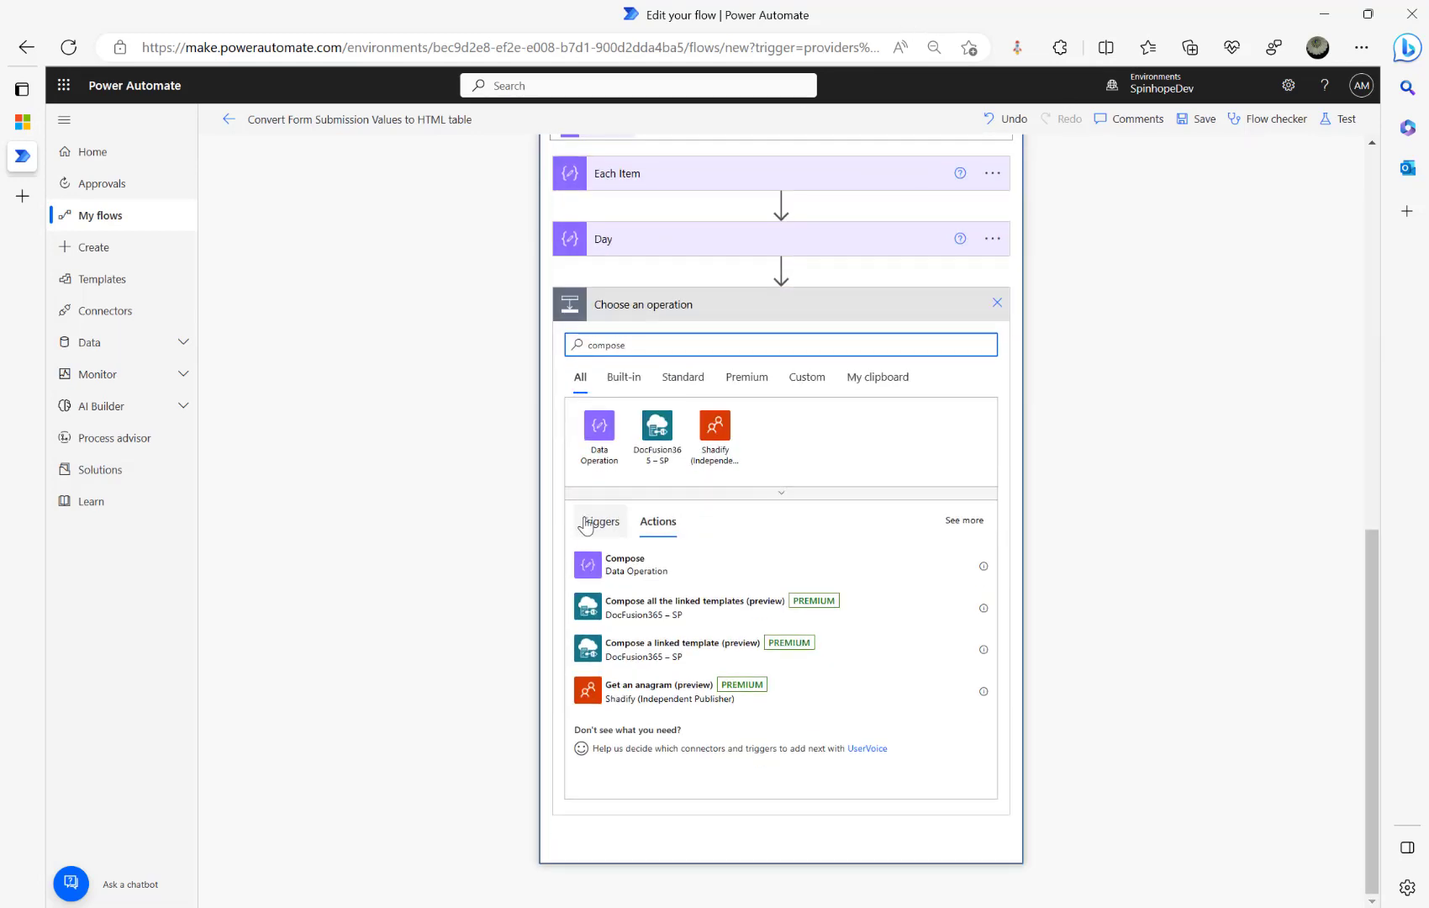
{"action": "left_click", "coordinate": [626, 564]}
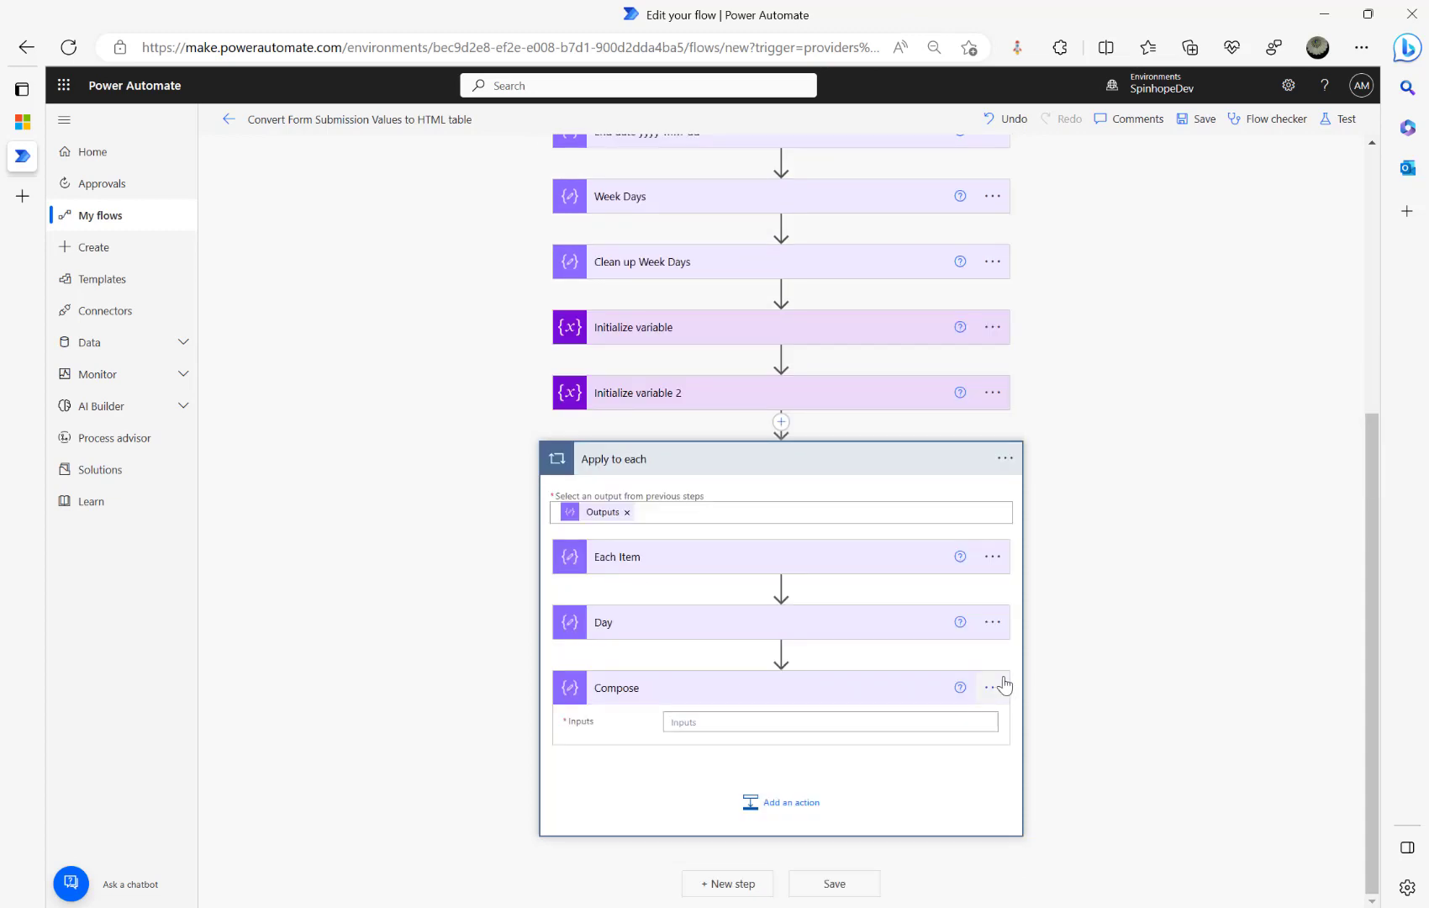
{"action": "left_click", "coordinate": [1005, 685]}
{"action": "left_click", "coordinate": [1044, 726]}
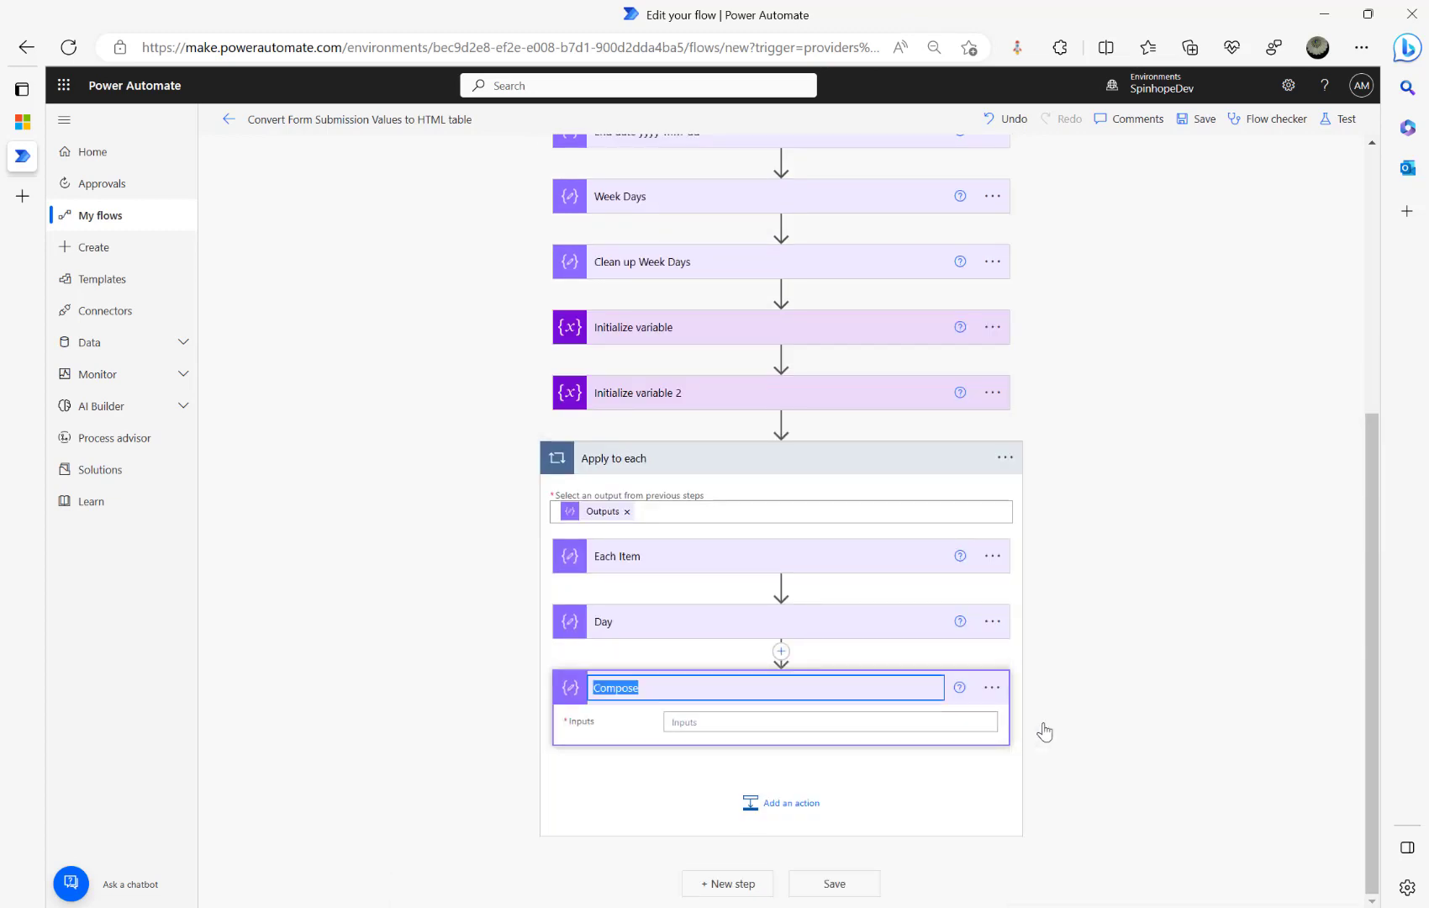
{"action": "type", "text": "Indicate Holiday"}
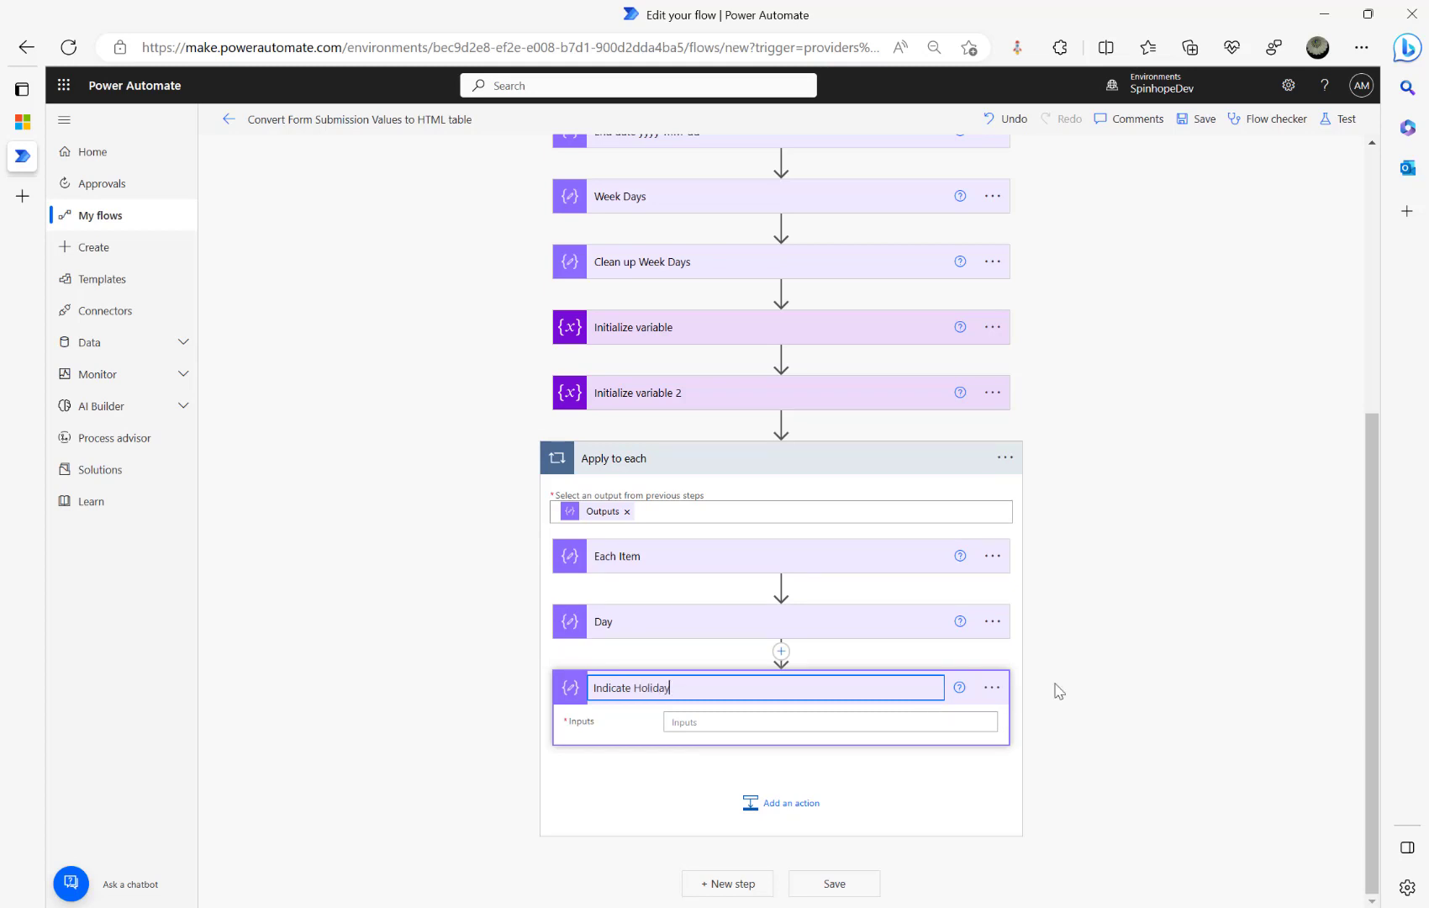
{"action": "left_click", "coordinate": [1106, 673]}
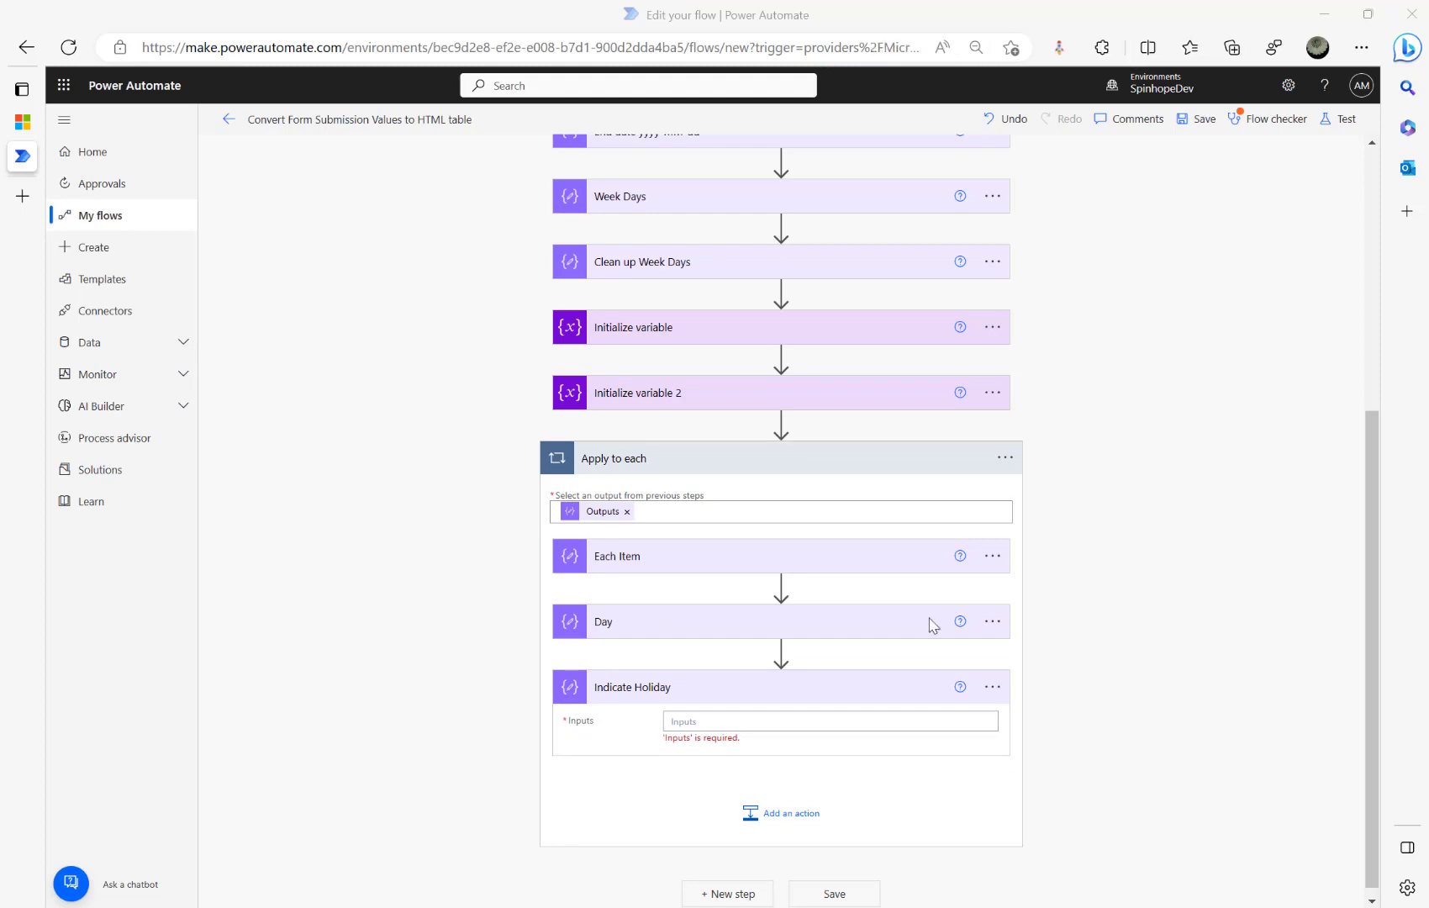
- Set the Indicate Holiday input to the expression if(and(not(equals(outputs('Day'),'Sat')),not(equals(outputs('Day'),'Sun'))),'H','')
{"action": "left_click", "coordinate": [763, 720]}
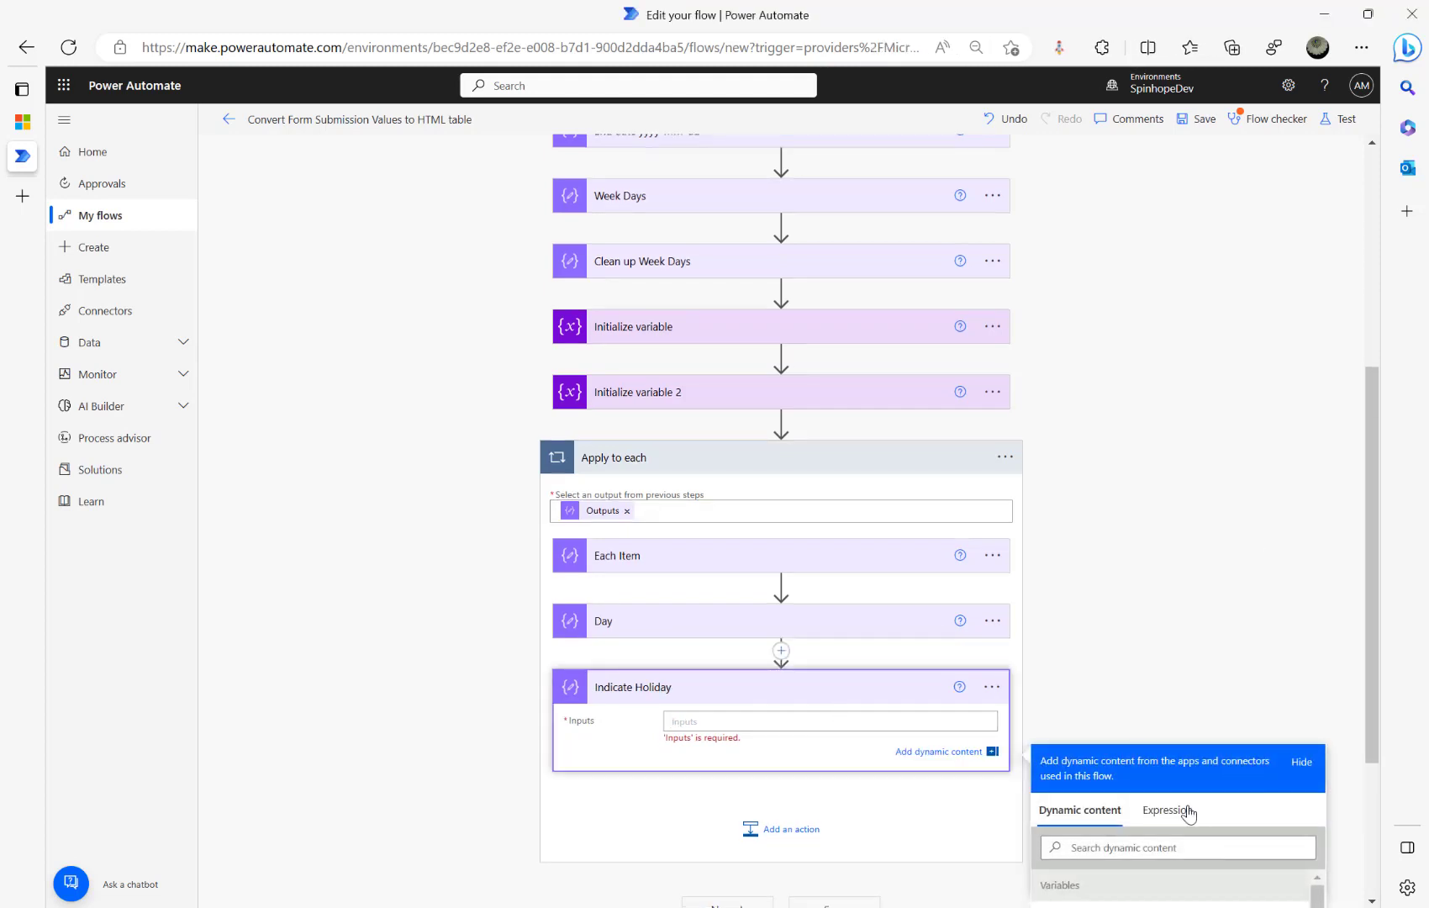
{"action": "left_click", "coordinate": [1186, 817]}
{"action": "key", "text": "ctrl+v"}
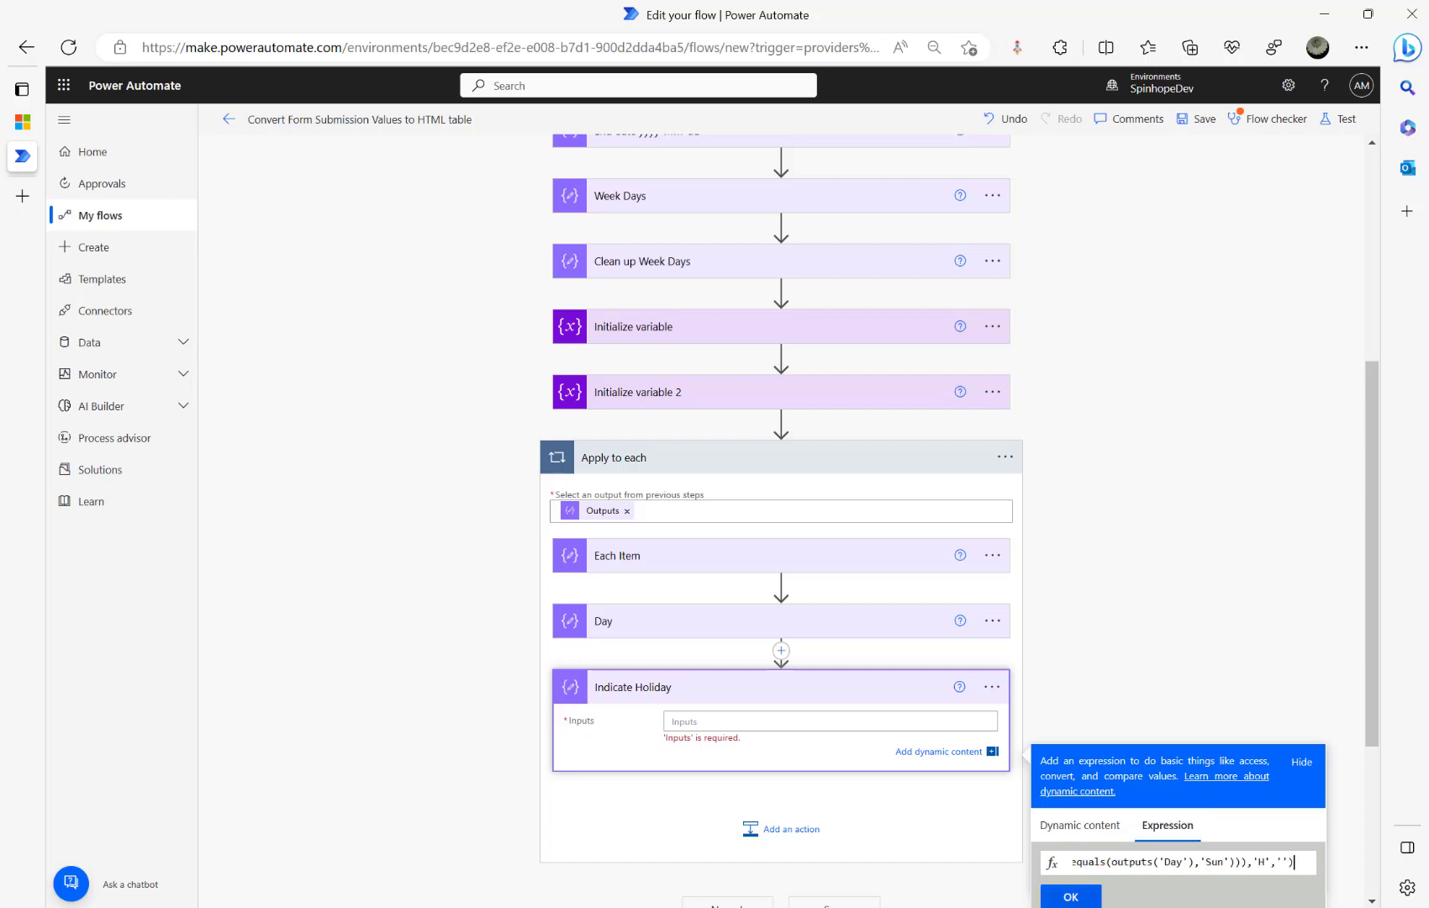
{"action": "left_click", "coordinate": [1070, 896]}
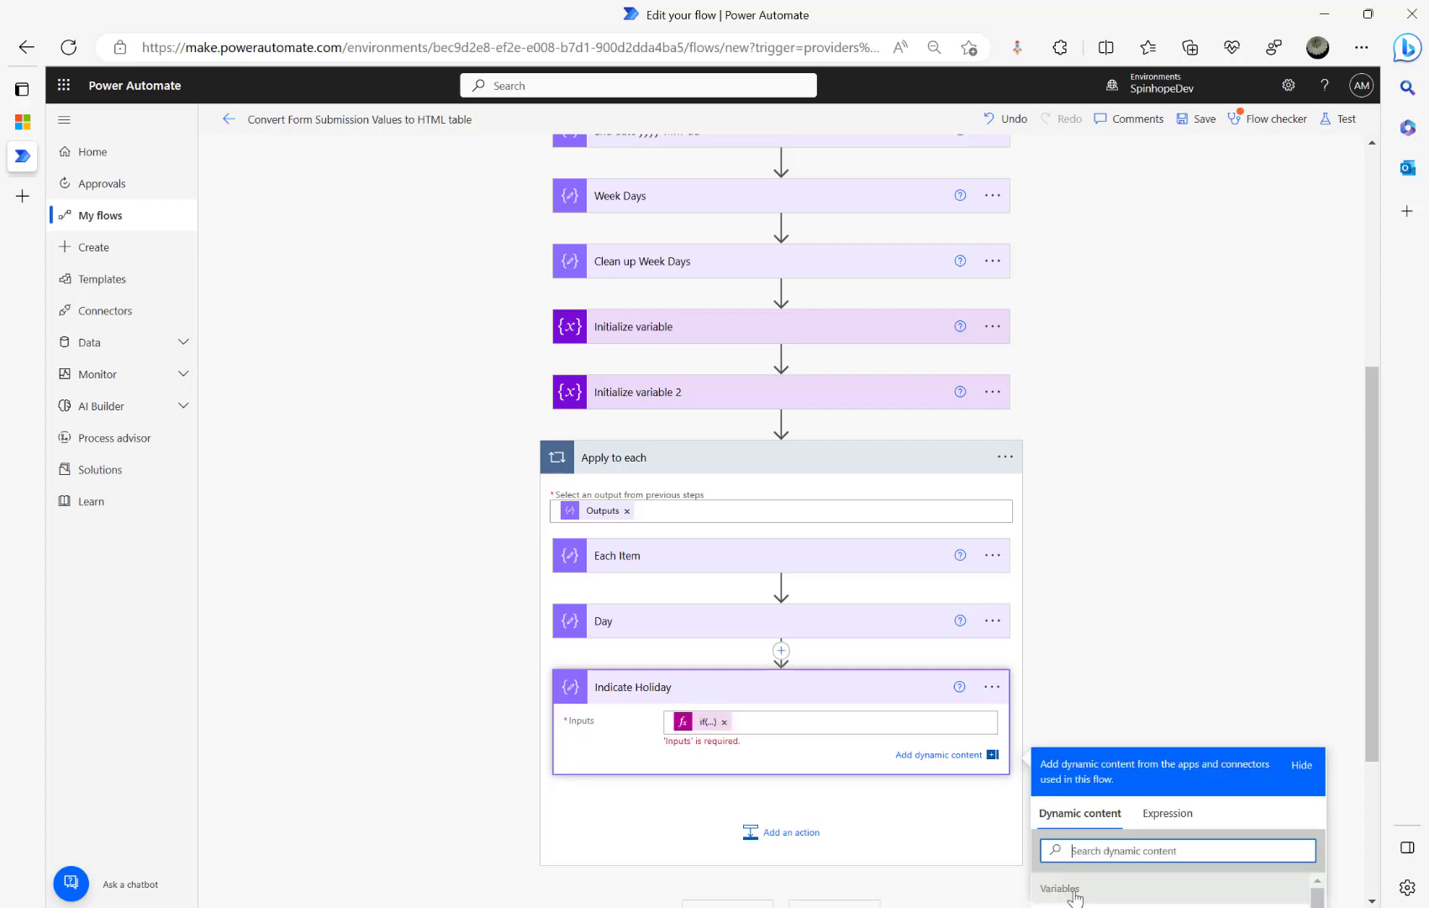
- Add a note to Indicate Holiday containing its expression, if(and(not(equals(outputs('Day'),'Sat')),not(equals(outputs('Day'),'Sun'))),'H','')
{"action": "left_click", "coordinate": [992, 687]}
{"action": "left_click", "coordinate": [962, 700]}
{"action": "left_click", "coordinate": [992, 687]}
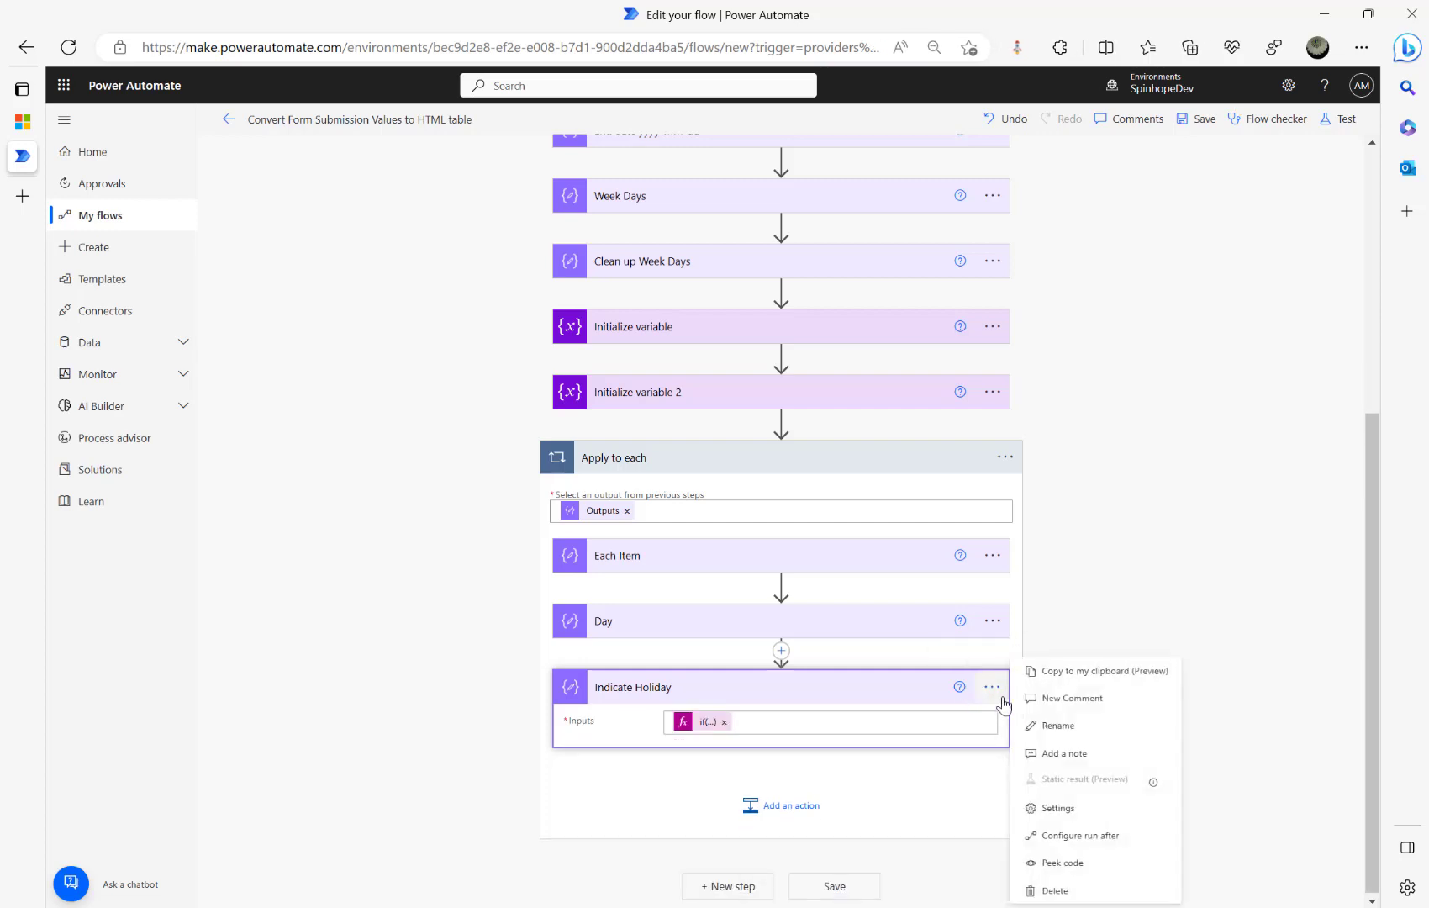
{"action": "left_click", "coordinate": [1077, 761]}
{"action": "type", "text": "if(and(not(equals(outputs('Day'),'Sat')),not(equals(outputs('Day'),'Sun'))),'H','')"}
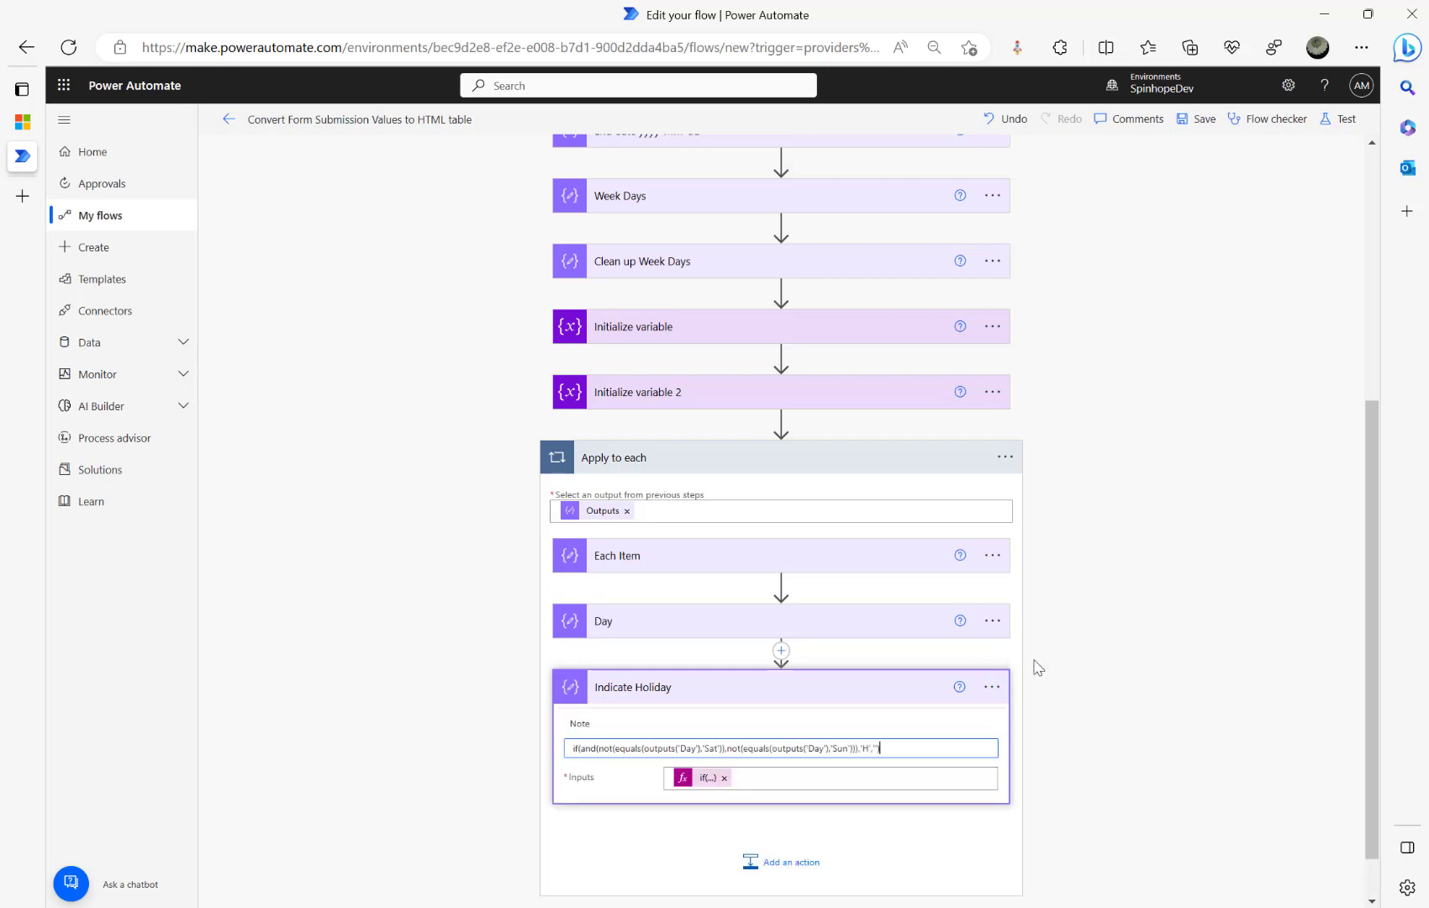
{"action": "left_click", "coordinate": [1200, 574]}
- Replace the Day action's note with its current expression, ToUpper(last(split(outputs('Each_Item'),'.')))
{"action": "left_click", "coordinate": [664, 632]}
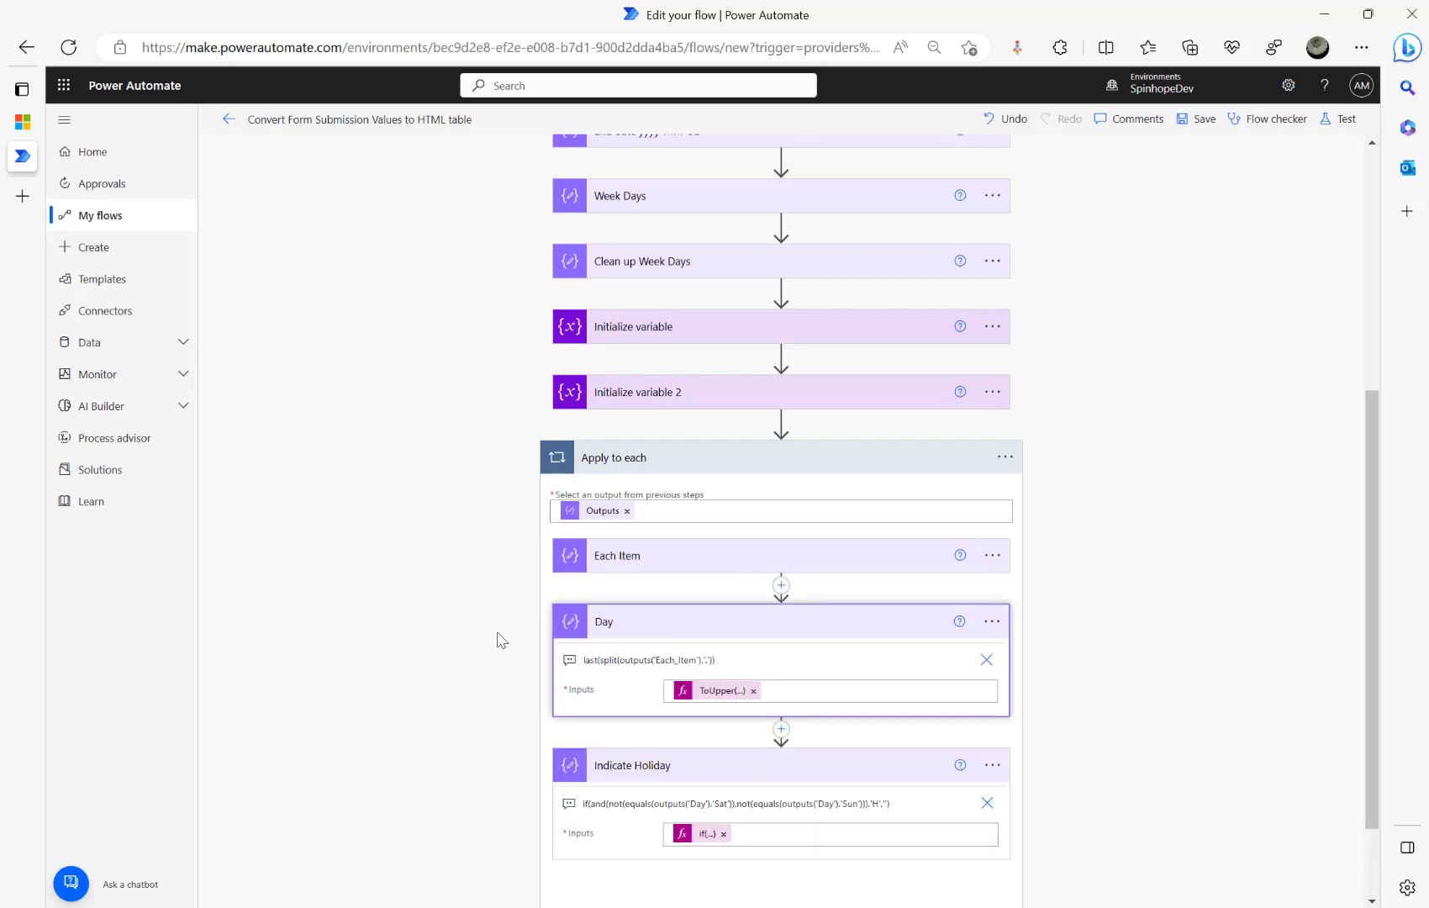
{"action": "left_click", "coordinate": [724, 691]}
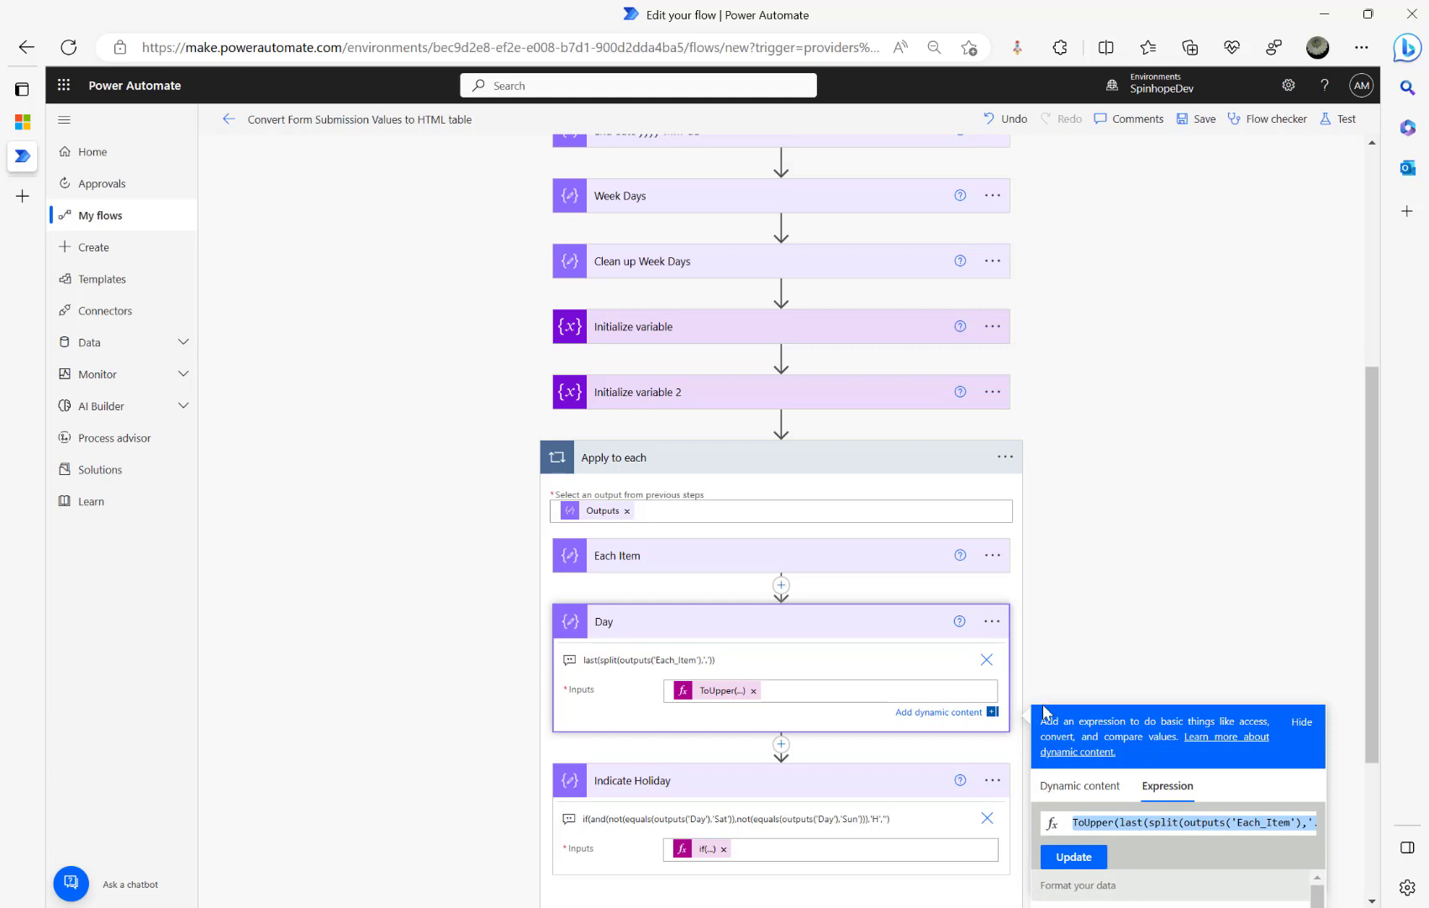
{"action": "left_click", "coordinate": [993, 664]}
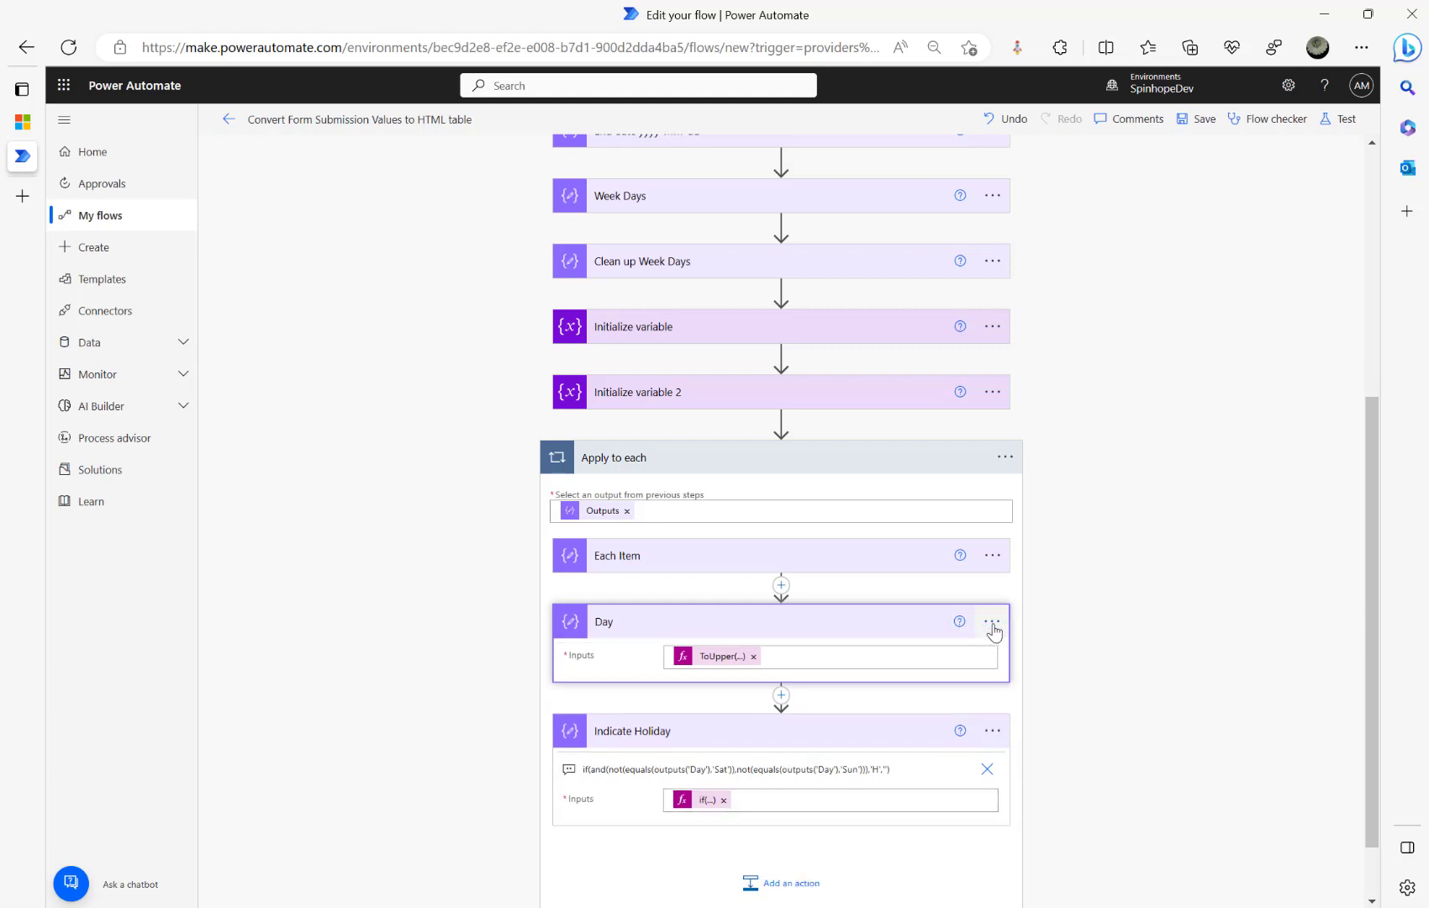
{"action": "left_click", "coordinate": [992, 622]}
{"action": "left_click", "coordinate": [1084, 701]}
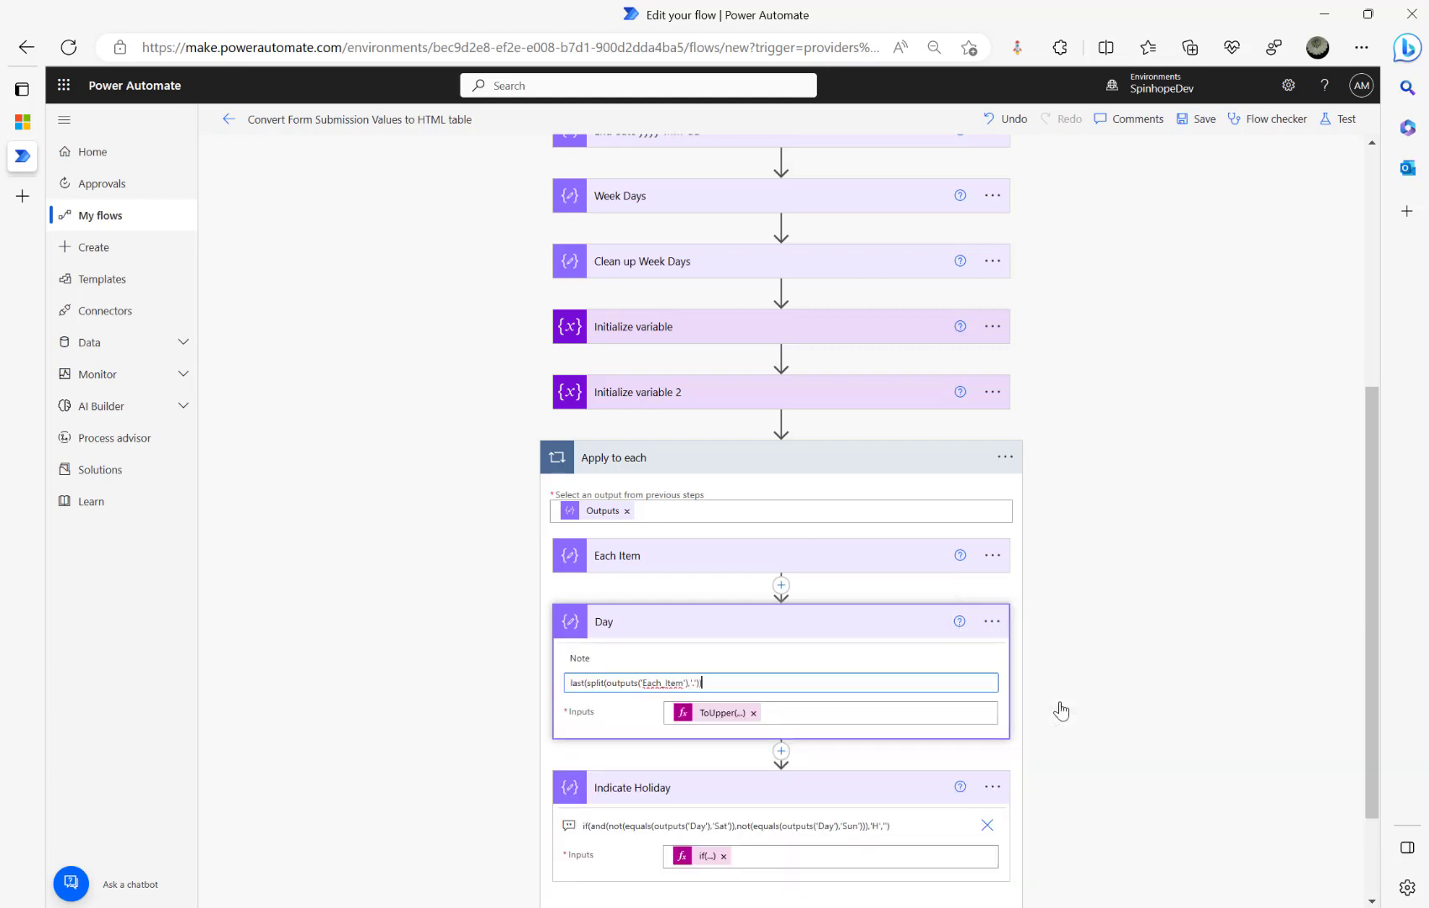
{"action": "key", "text": "ctrl+a"}
{"action": "type", "text": "ToUpper(last(split(outputs('Each_Item'),',')))"}
{"action": "left_click", "coordinate": [485, 636]}
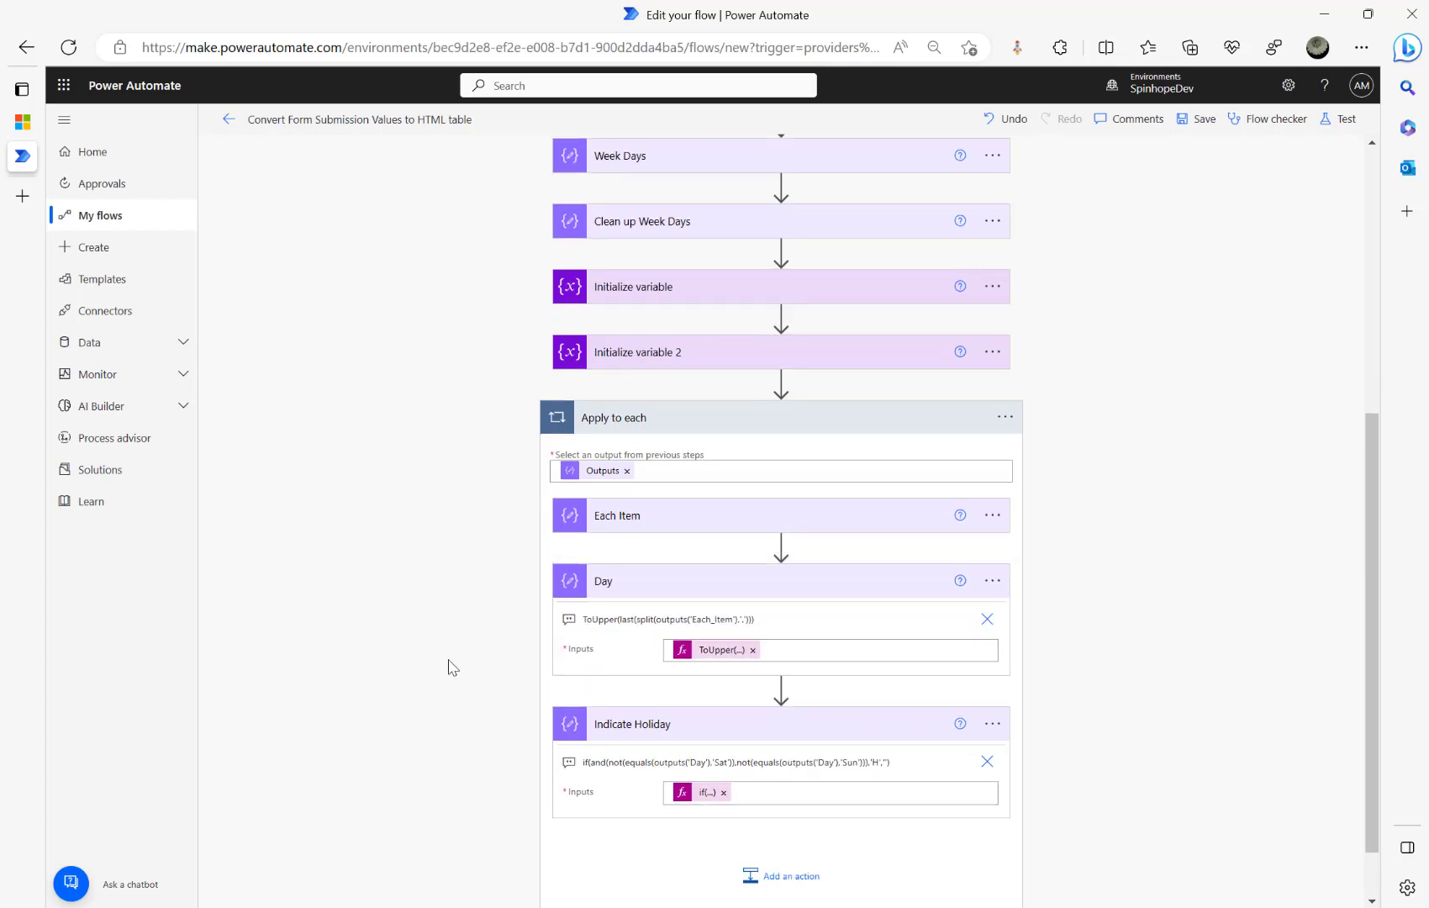
{"action": "scroll", "coordinate": [452, 669], "scroll_direction": "down", "scroll_amount": 1}
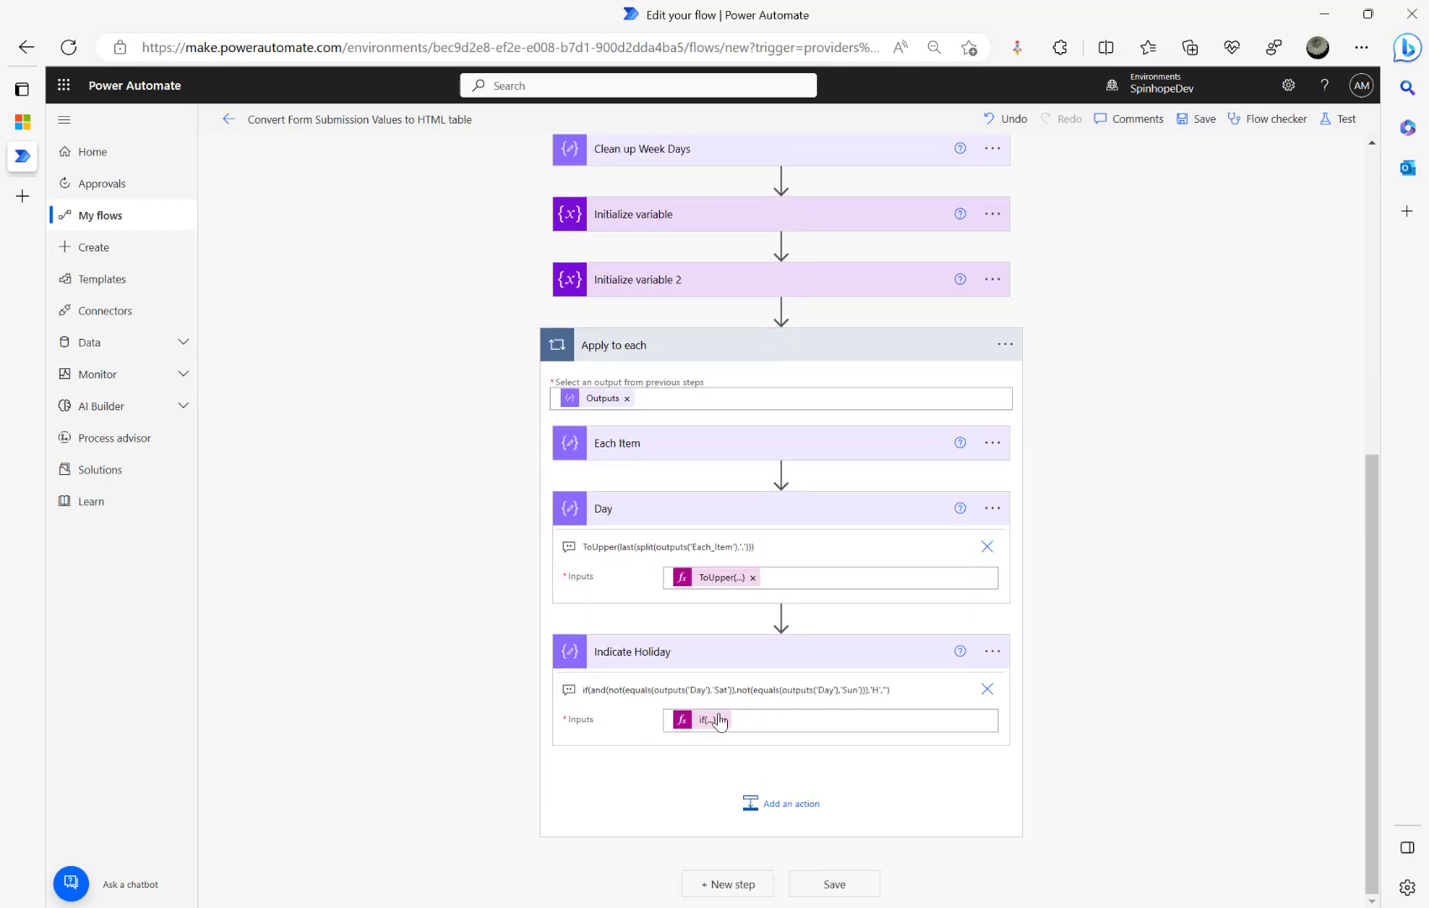
- Switch to Notepad, clear the ToUpper expression from the scratch note, and return to the flow
{"action": "mouse_move", "coordinate": [1205, 885]}
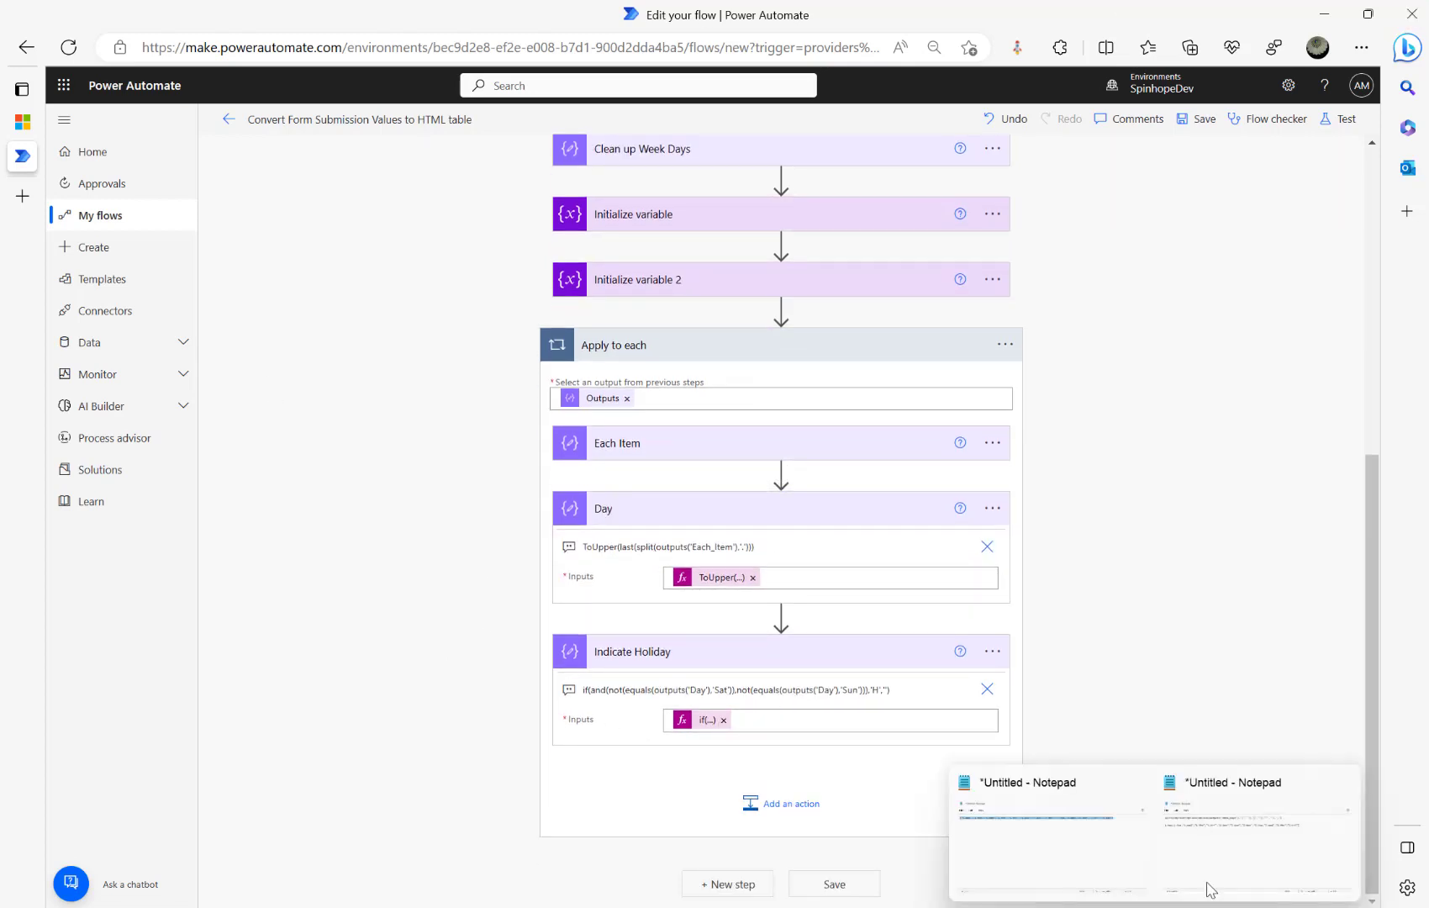
{"action": "left_click", "coordinate": [1058, 855]}
{"action": "type", "text": "ToUpper(last(split(outputs('Each_Item'),'.')))"}
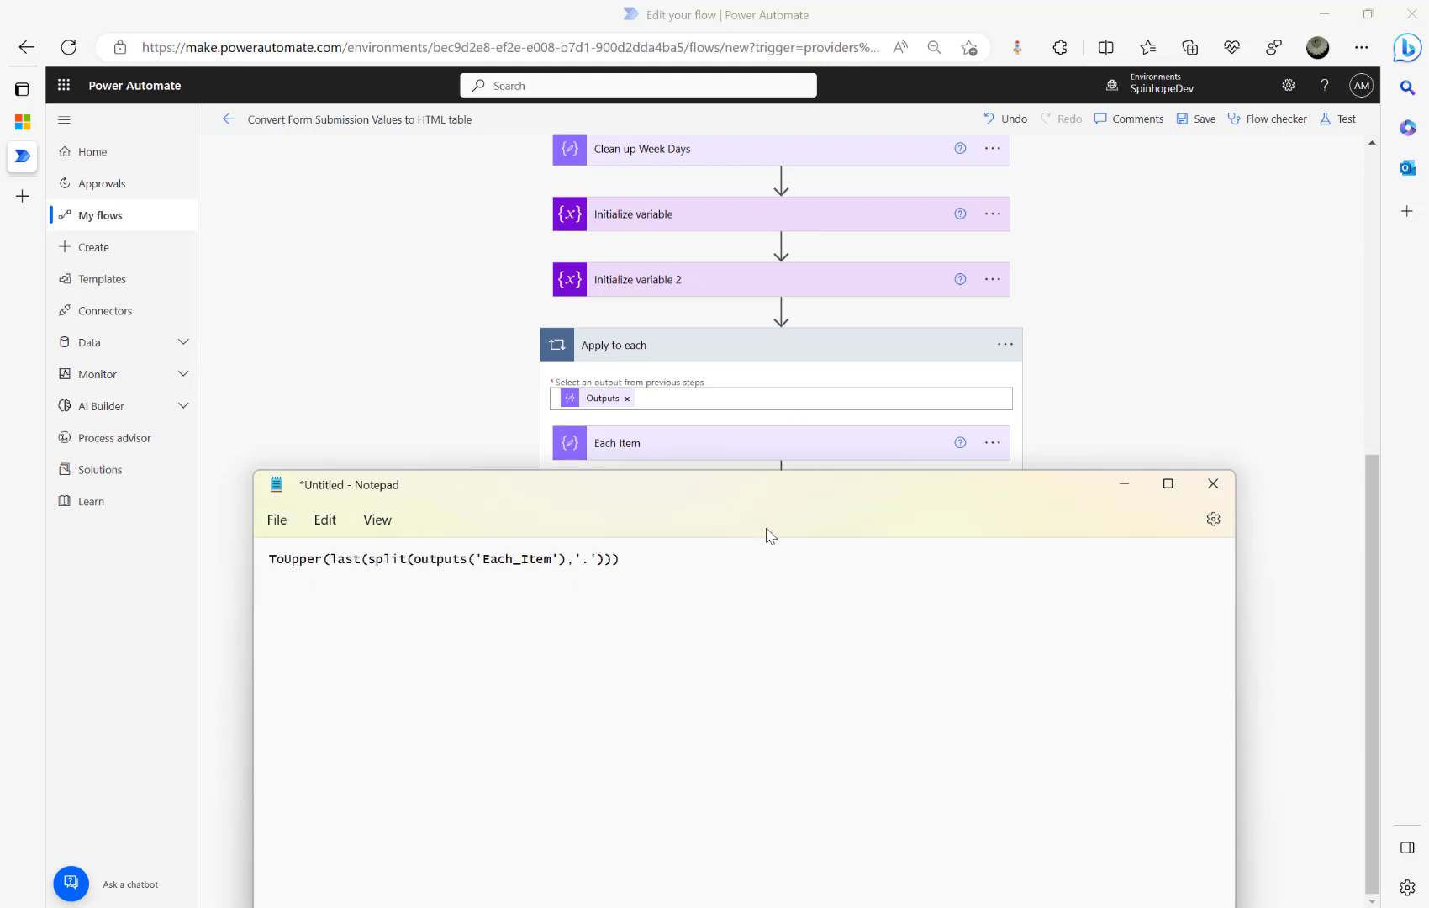
{"action": "left_click_drag", "start_coordinate": [753, 551], "coordinate": [2, 556]}
{"action": "key", "text": "BackSpace"}
{"action": "left_click", "coordinate": [359, 431]}
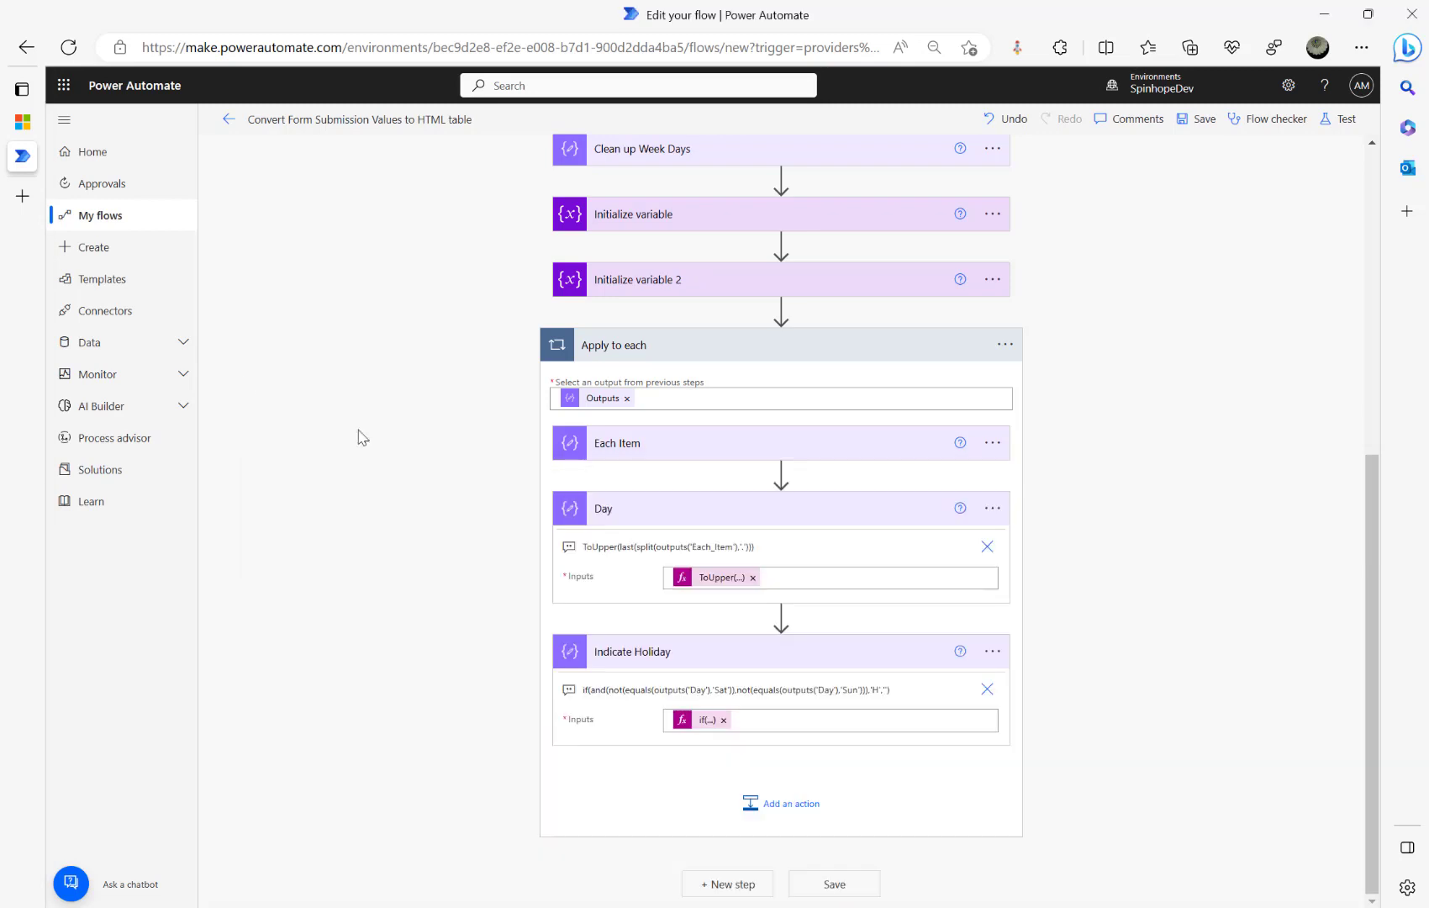
- Copy the Indicate Holiday expression into the blank Notepad note and examine its Sat and Sun conditions and 'H' result
{"action": "left_click", "coordinate": [704, 723]}
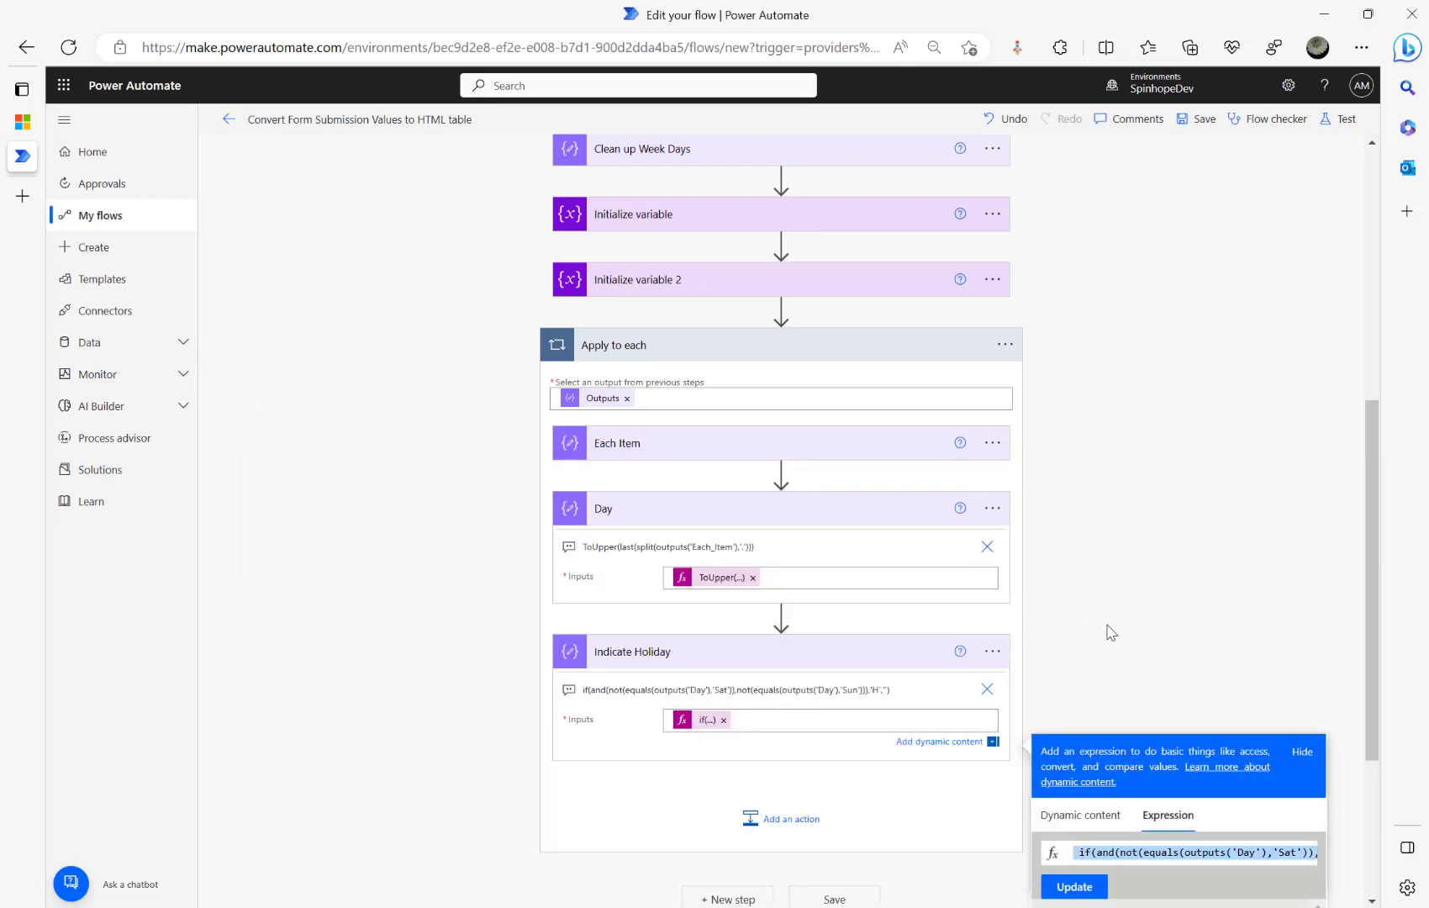
{"action": "left_click", "coordinate": [1102, 650]}
{"action": "mouse_move", "coordinate": [1160, 906]}
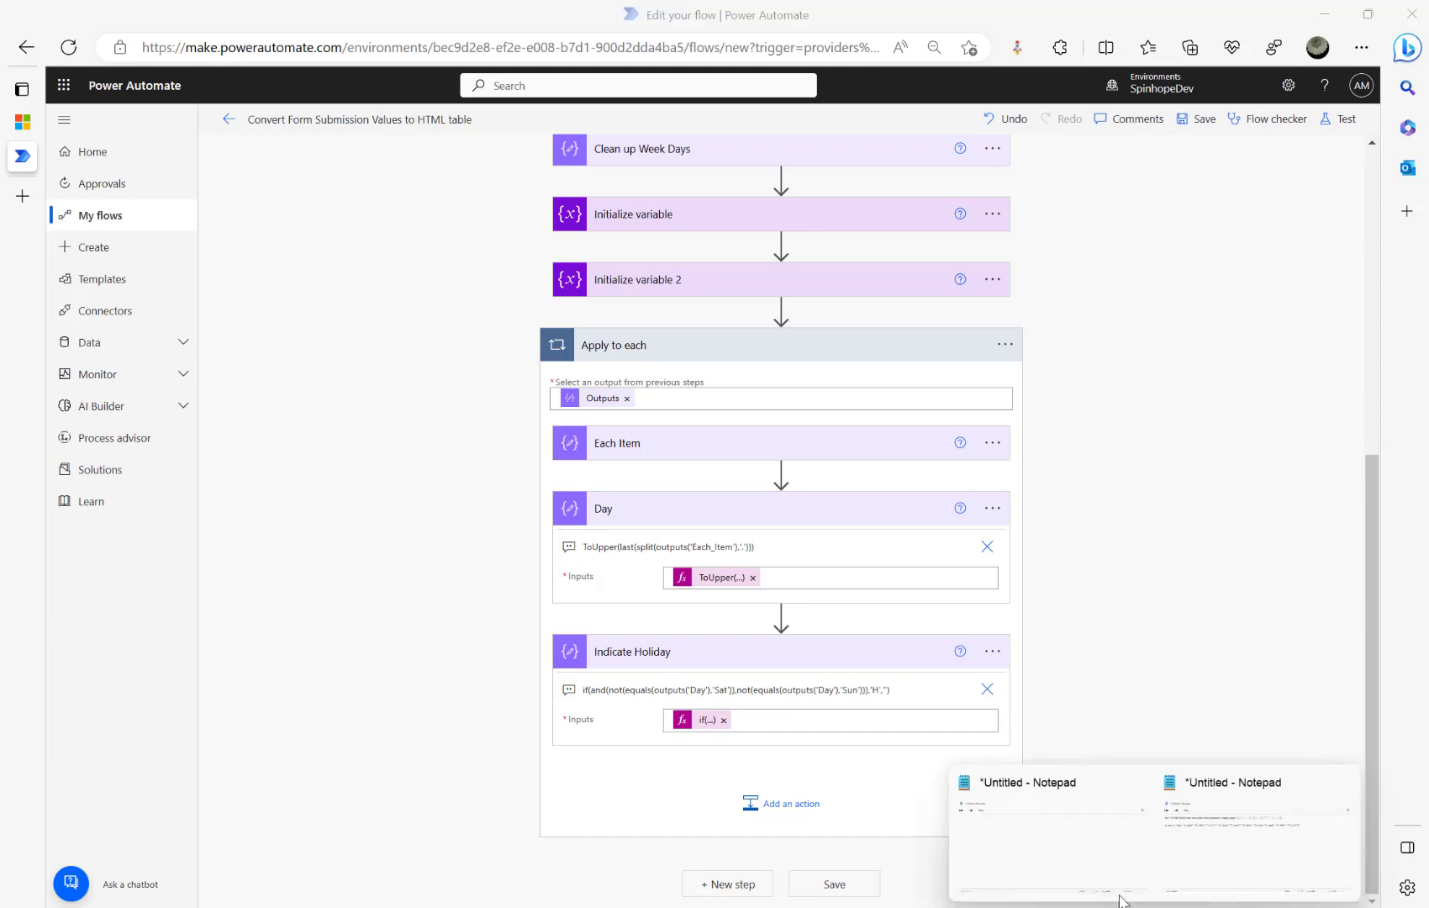
{"action": "left_click", "coordinate": [1052, 850]}
{"action": "type", "text": "if(and(not(equals(outputs('Day'),'Sat')),not(equals(outputs('Day'),'Sun'))),'H','')"}
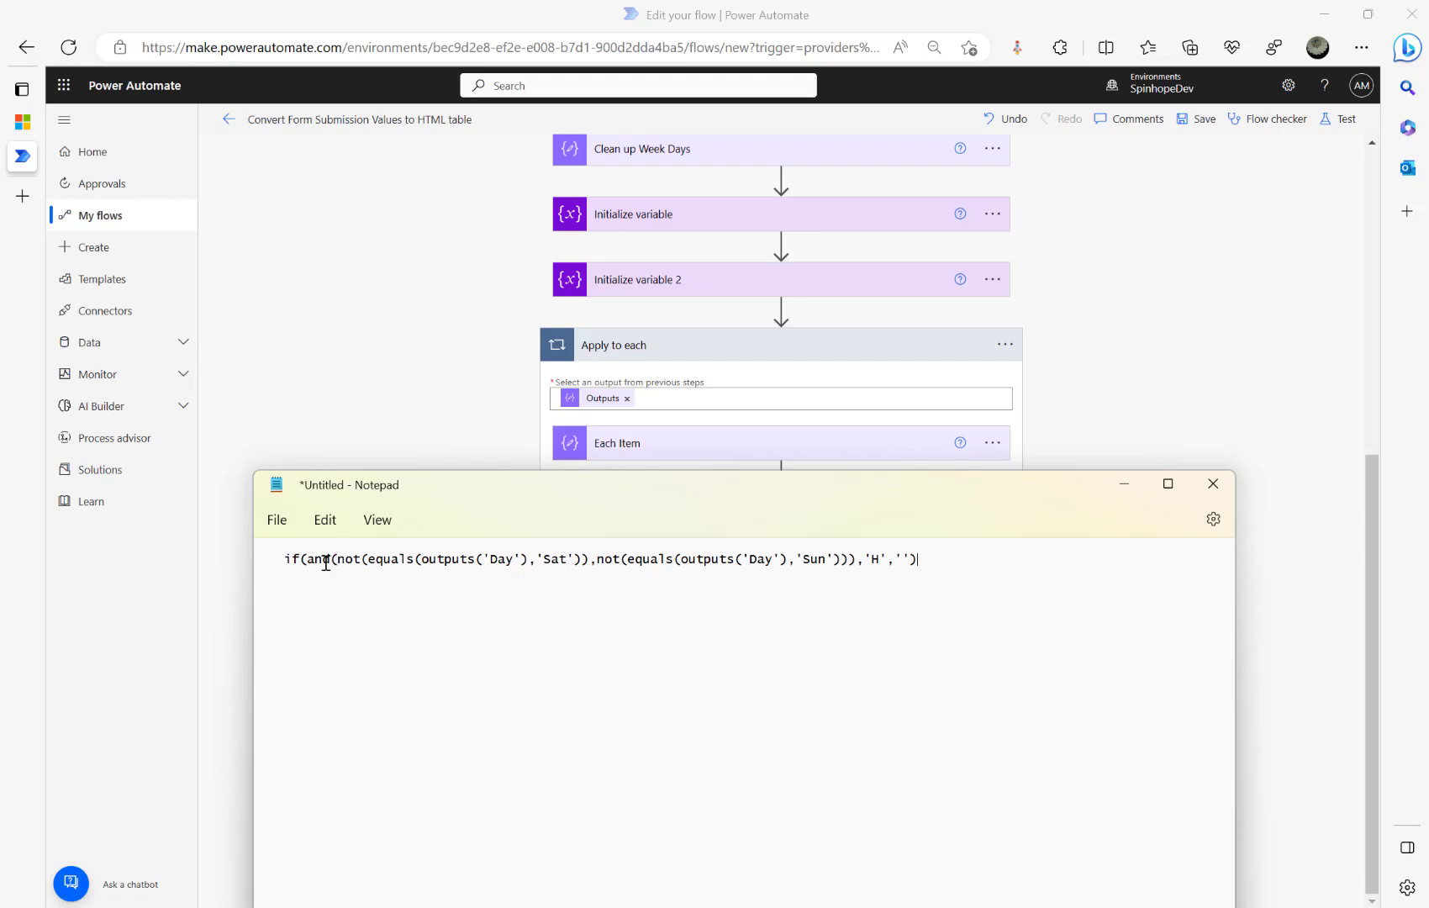
{"action": "double_click", "coordinate": [813, 559]}
{"action": "left_click", "coordinate": [559, 558]}
{"action": "double_click", "coordinate": [874, 558]}
{"action": "left_click", "coordinate": [1218, 367]}
- Reopen the Indicate Holiday expression for a check, and save and test the flow
{"action": "left_click", "coordinate": [710, 719]}
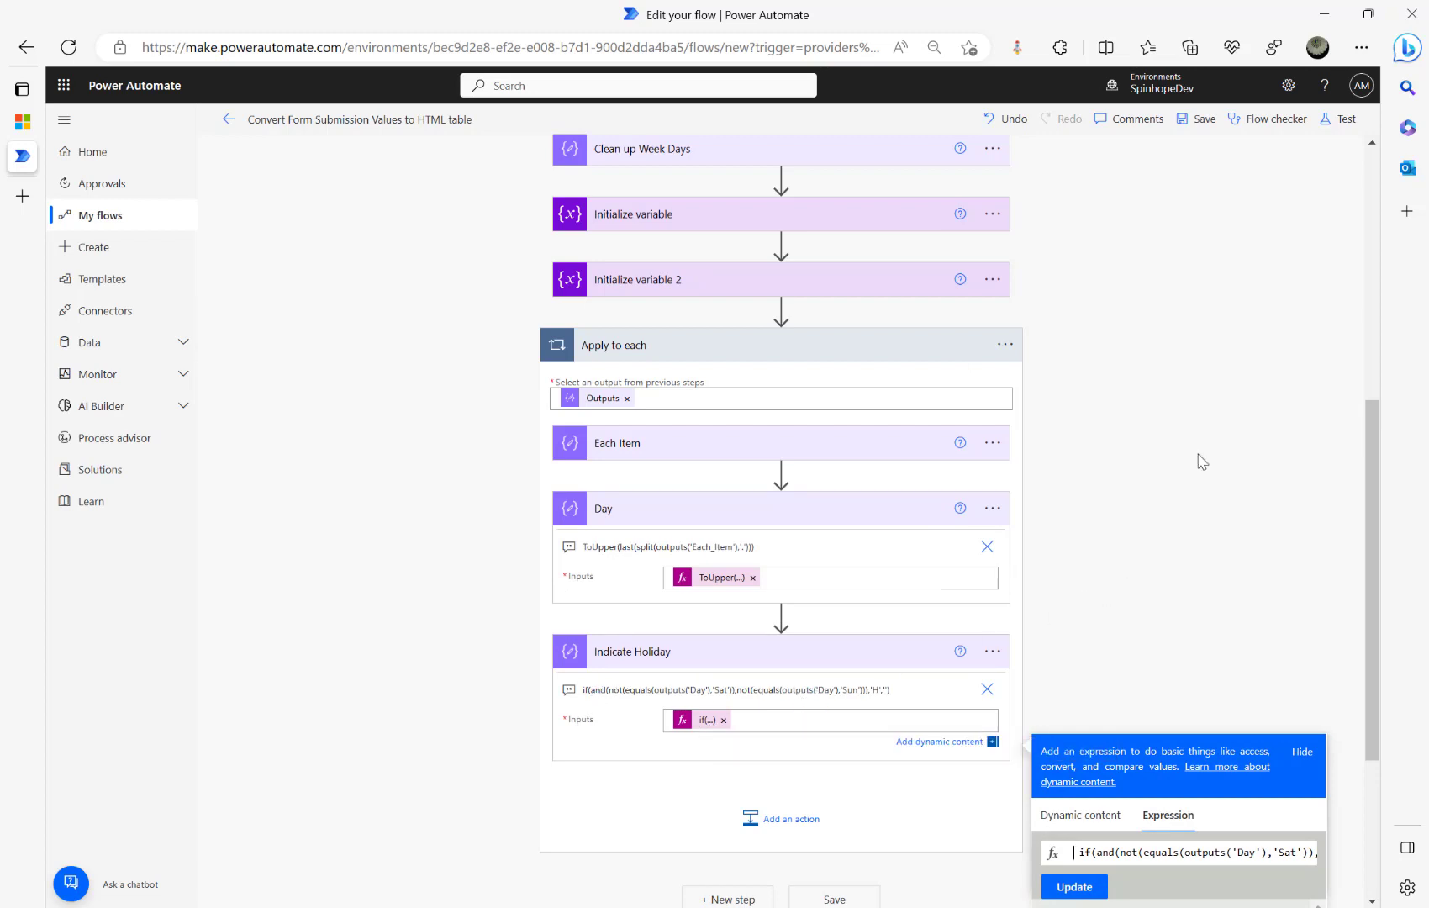
{"action": "left_click", "coordinate": [1344, 120]}
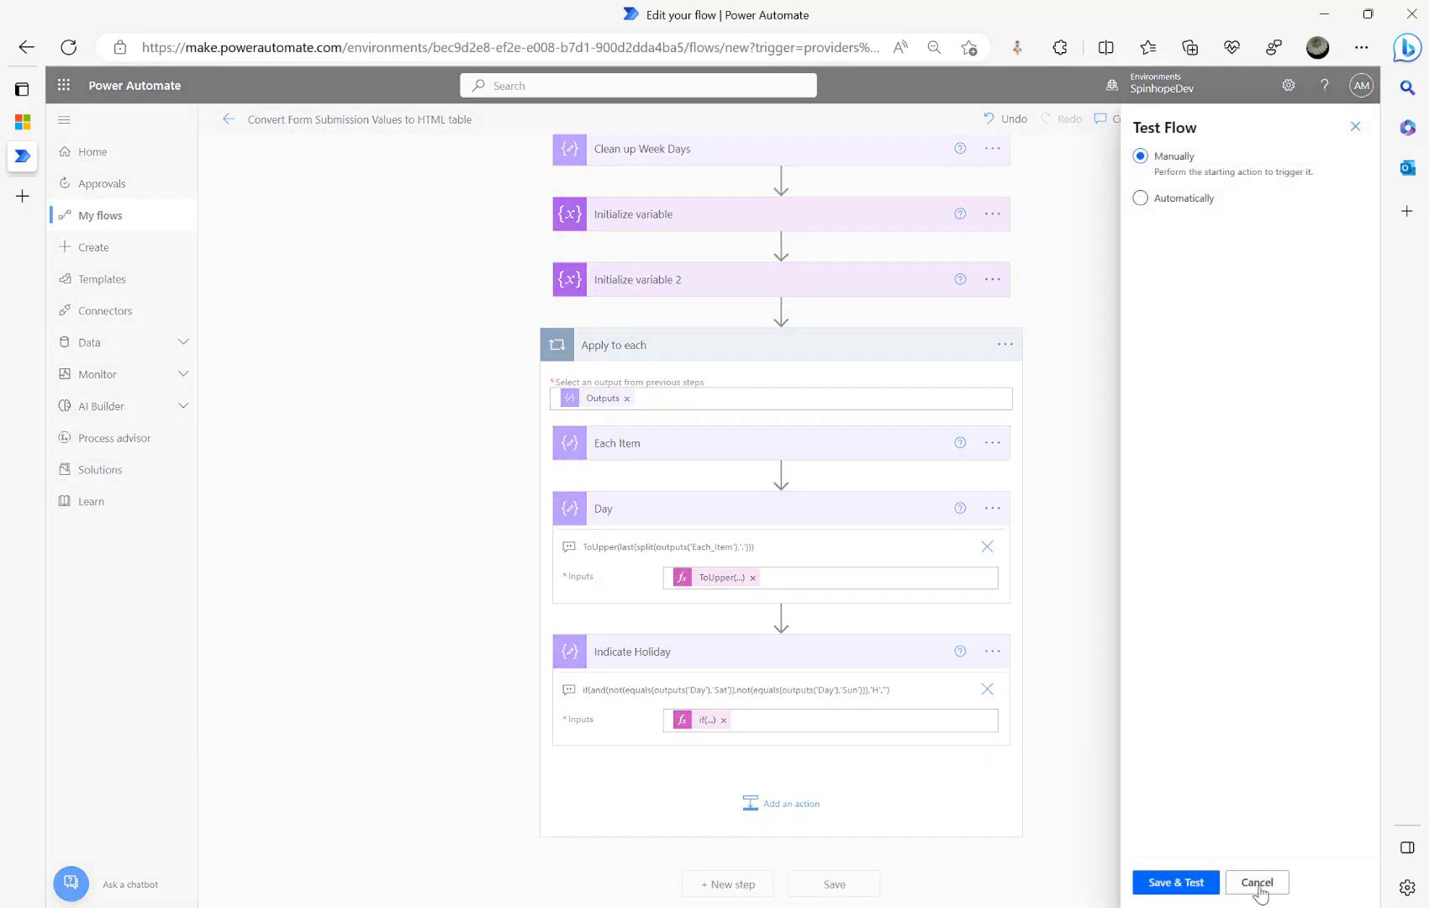
{"action": "left_click", "coordinate": [1177, 882]}
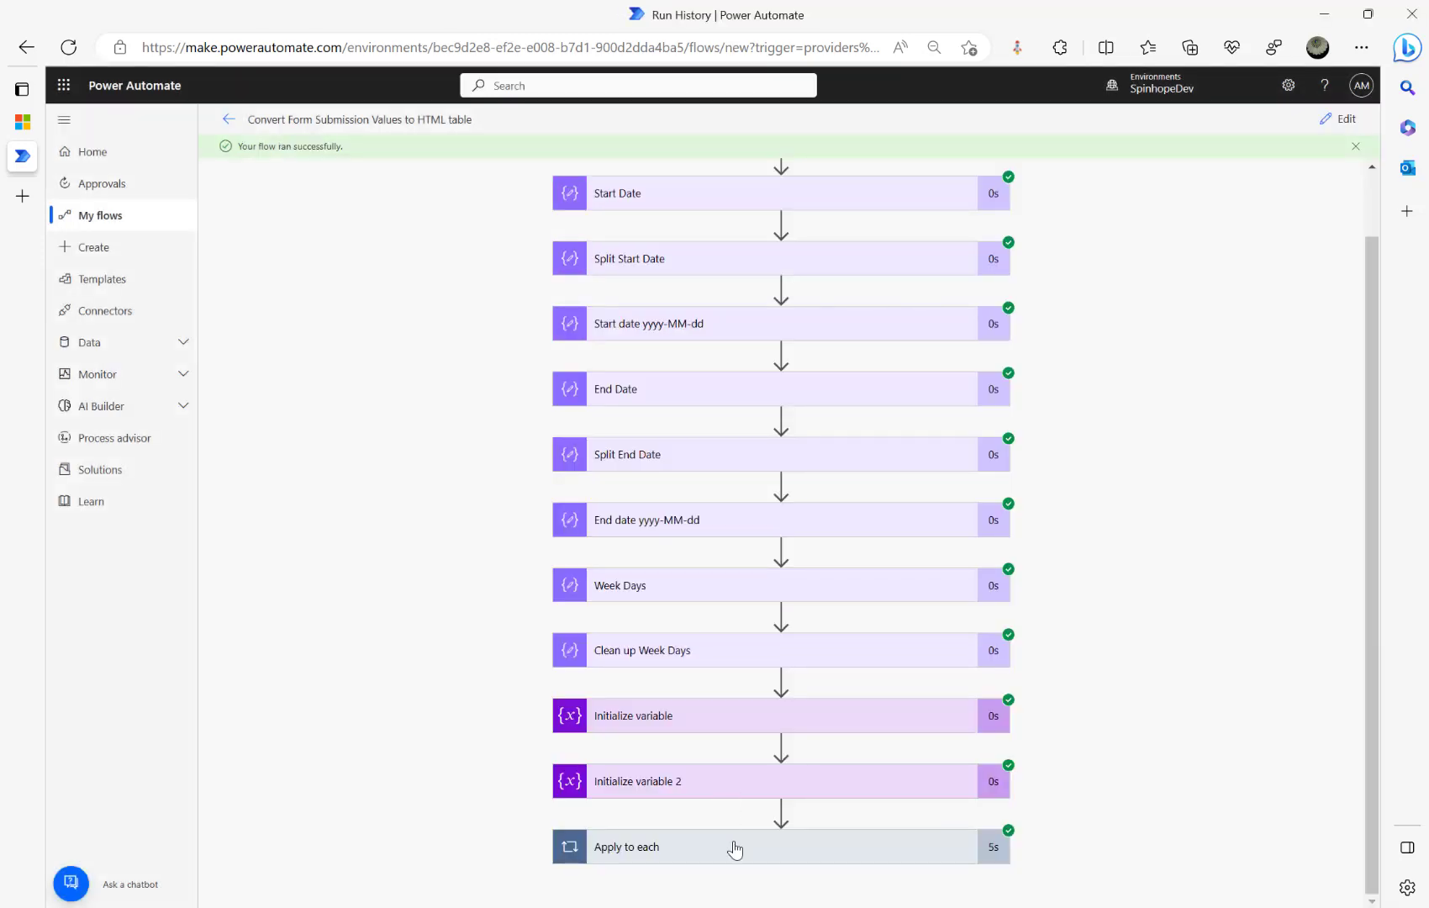
- Inspect the Day and Indicate Holiday outputs for the first two Apply to each iterations of the run
{"action": "left_click", "coordinate": [734, 849]}
{"action": "scroll", "coordinate": [511, 731], "scroll_direction": "down", "scroll_amount": 3}
{"action": "left_click", "coordinate": [716, 745]}
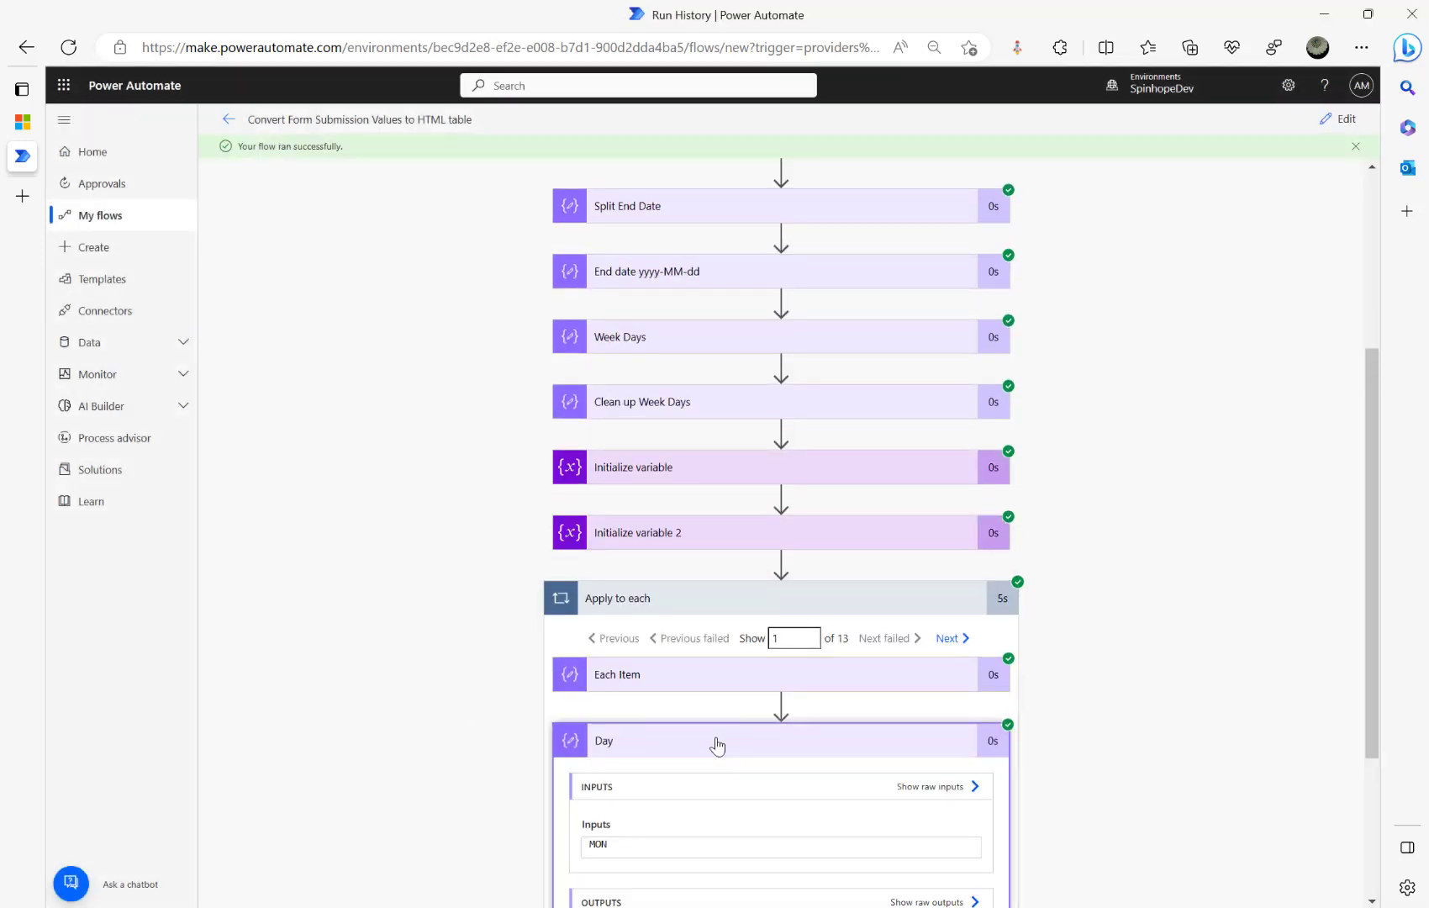
{"action": "scroll", "coordinate": [710, 781], "scroll_direction": "down", "scroll_amount": 3}
{"action": "left_click", "coordinate": [711, 805]}
{"action": "scroll", "coordinate": [694, 804], "scroll_direction": "down", "scroll_amount": 2}
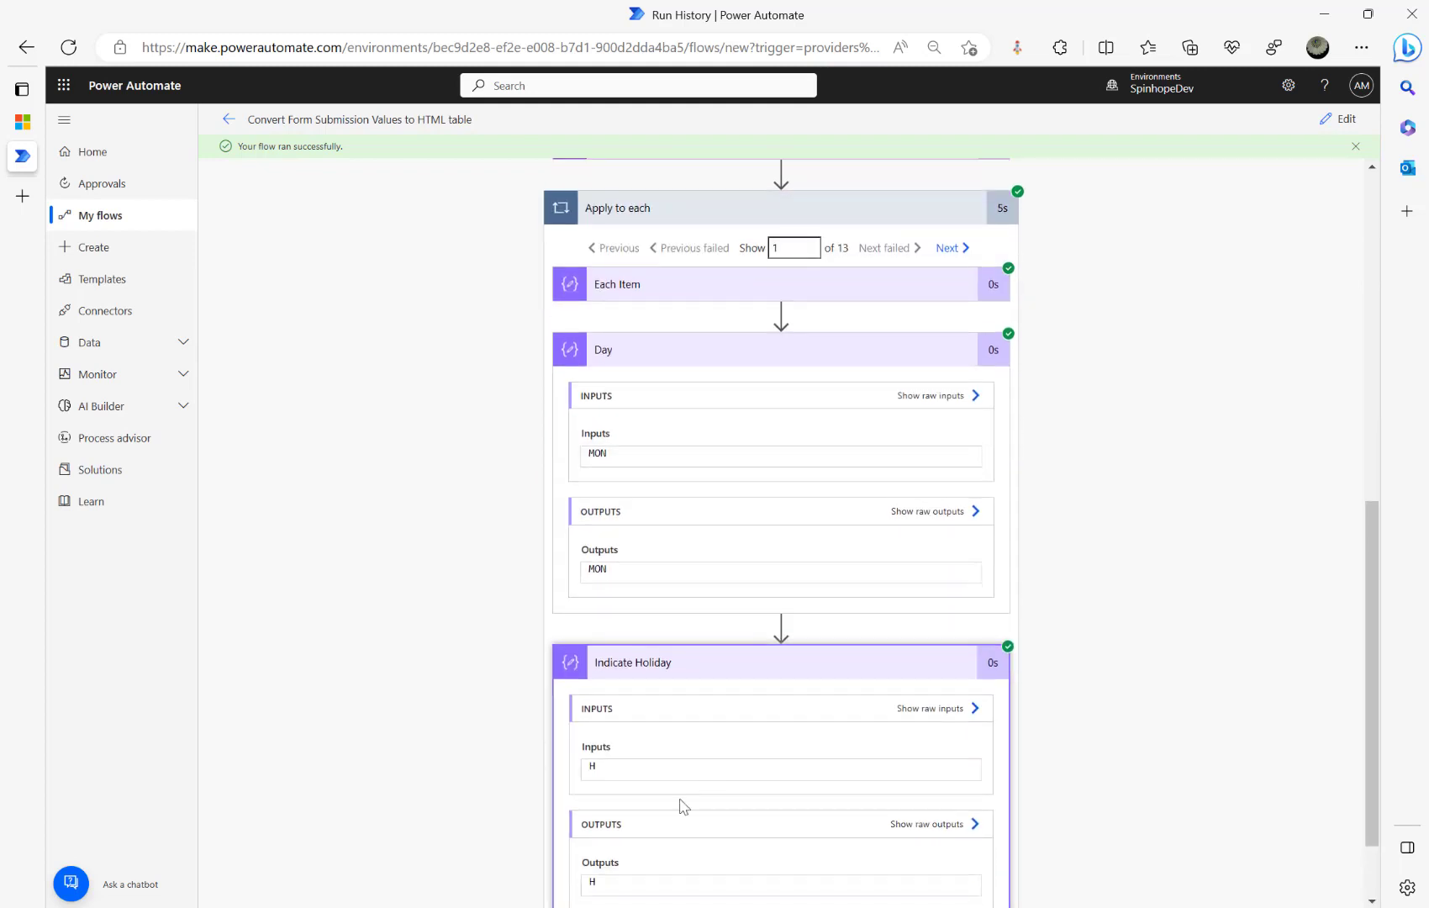
{"action": "left_click", "coordinate": [944, 250]}
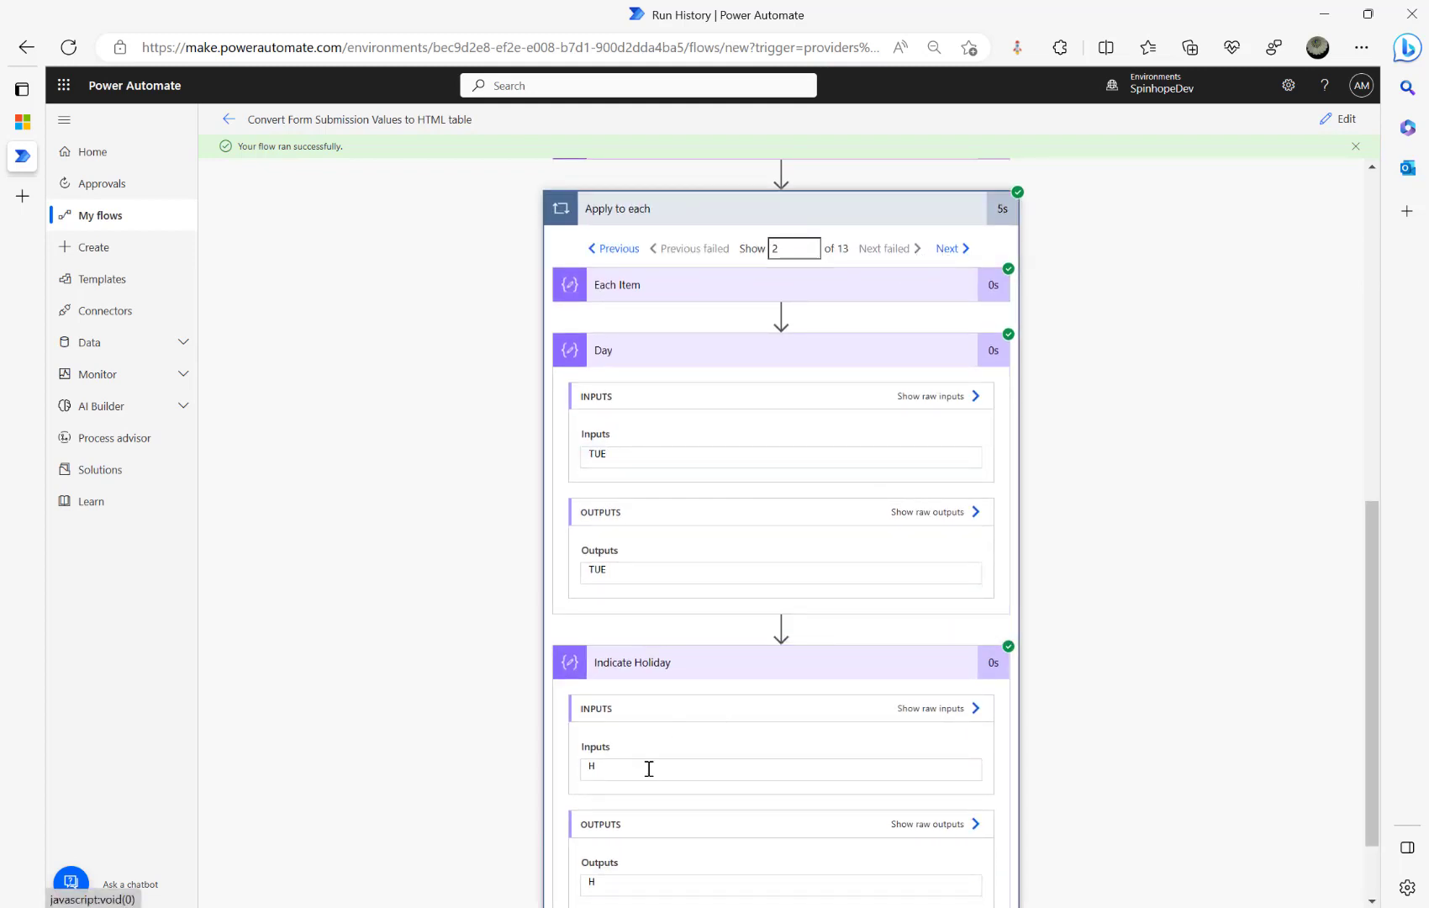
- Inspect the Day and Indicate Holiday outputs in the Apply to each iterations from 2 up to 8
{"action": "left_click_drag", "start_coordinate": [647, 769], "coordinate": [499, 745]}
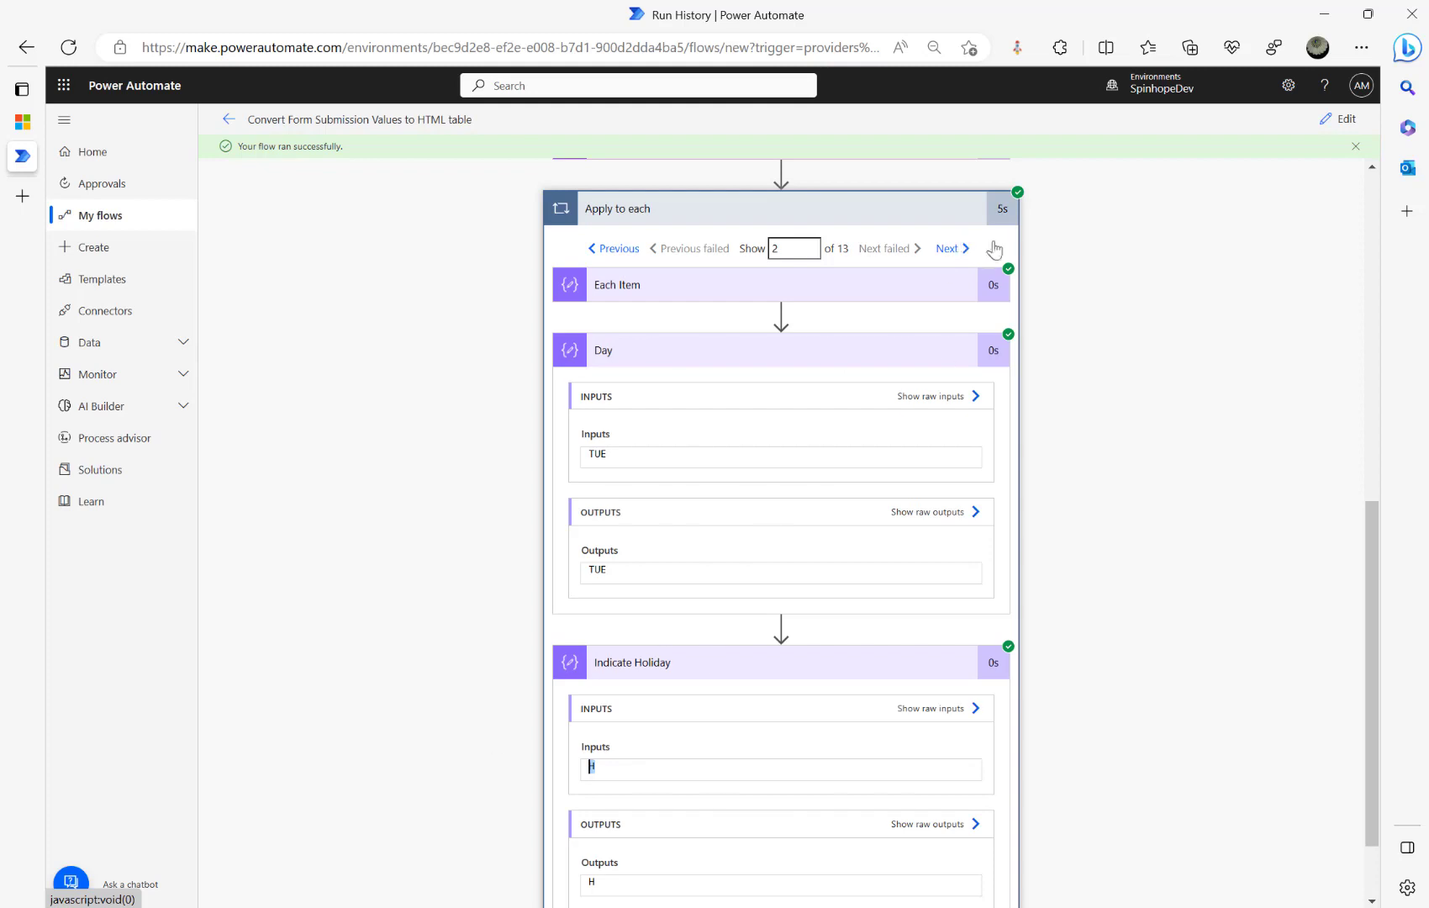
{"action": "left_click", "coordinate": [948, 253]}
{"action": "left_click", "coordinate": [803, 246]}
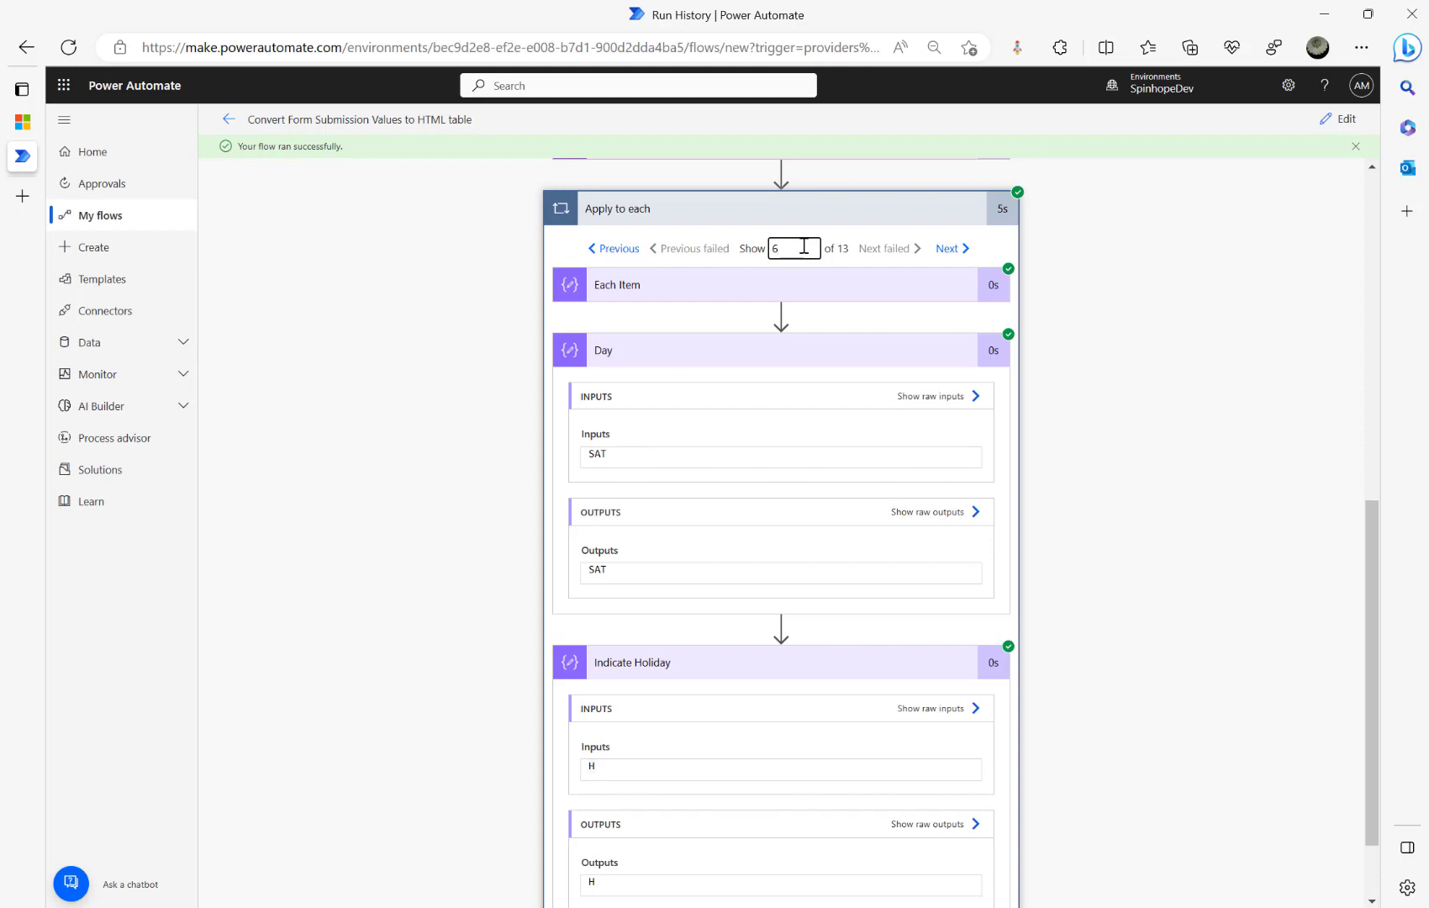
{"action": "scroll", "coordinate": [766, 497], "scroll_direction": "down", "scroll_amount": 1}
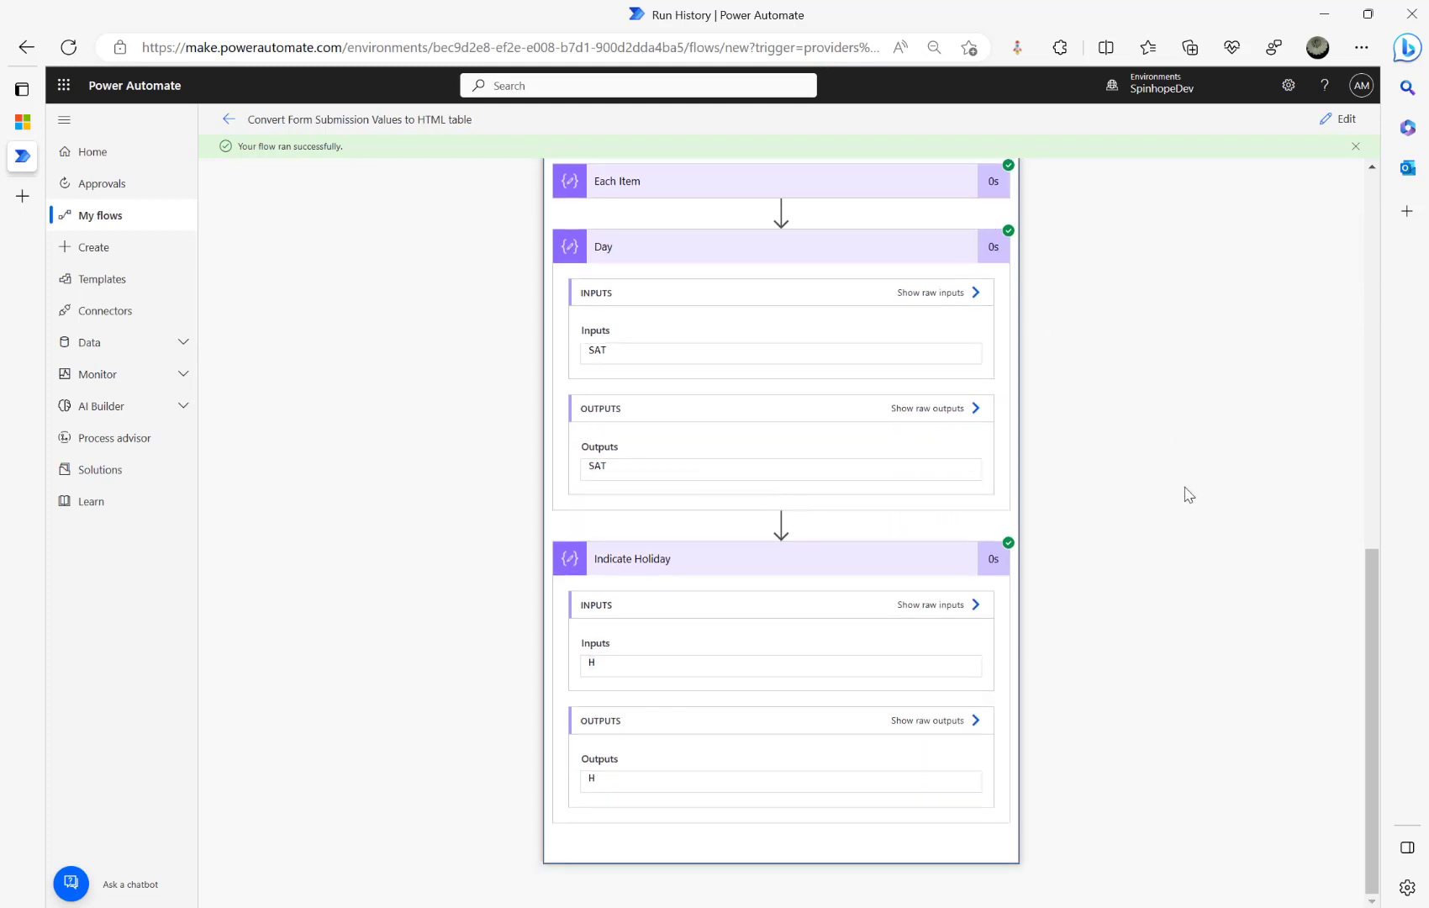
{"action": "scroll", "coordinate": [1184, 497], "scroll_direction": "up", "scroll_amount": 3}
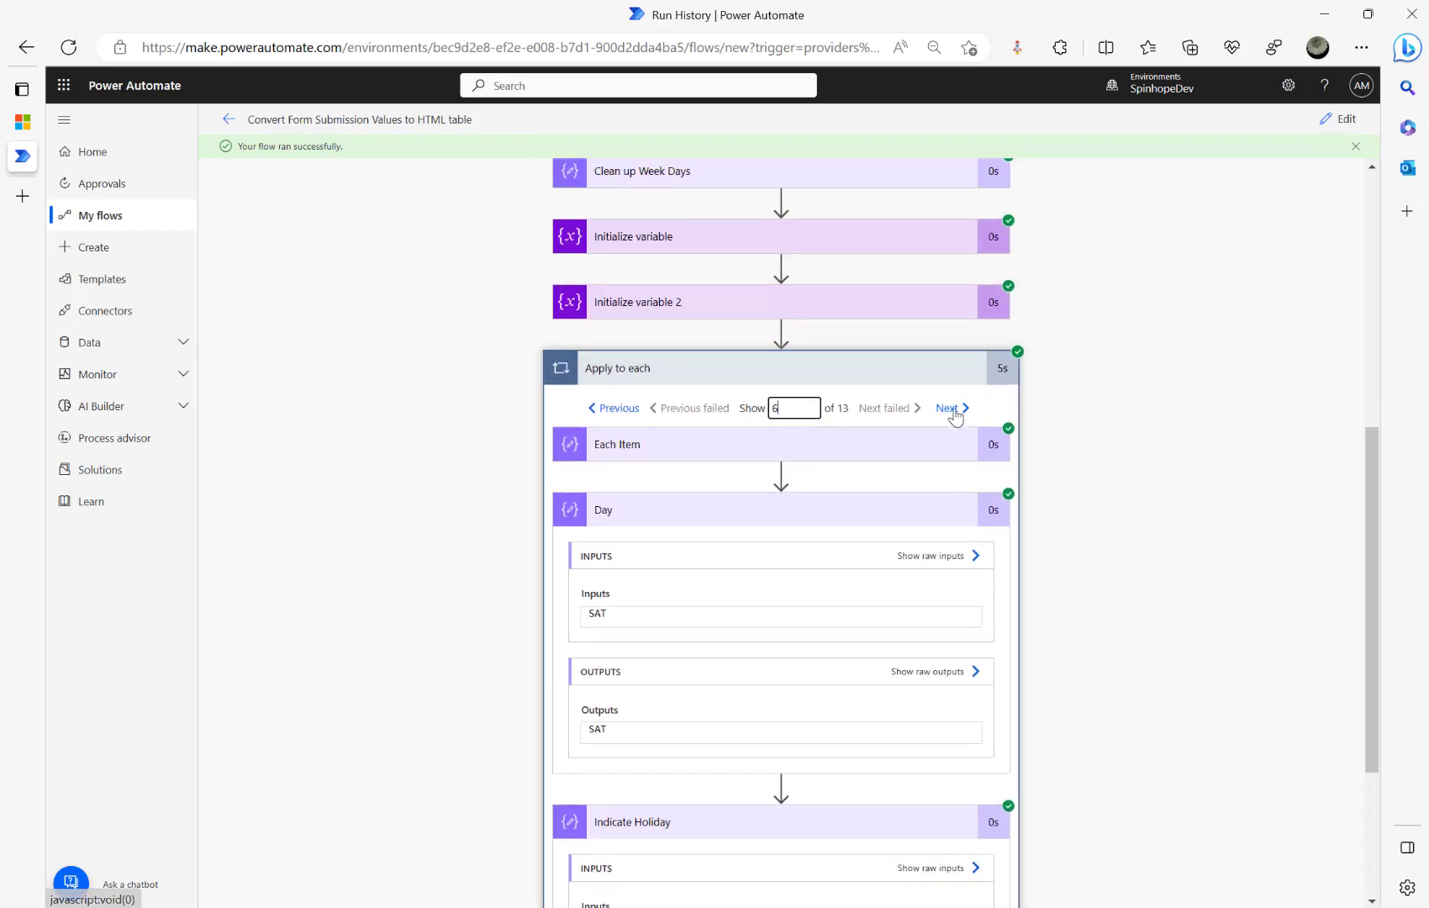
{"action": "left_click", "coordinate": [953, 411]}
{"action": "scroll", "coordinate": [1097, 473], "scroll_direction": "down", "scroll_amount": 1}
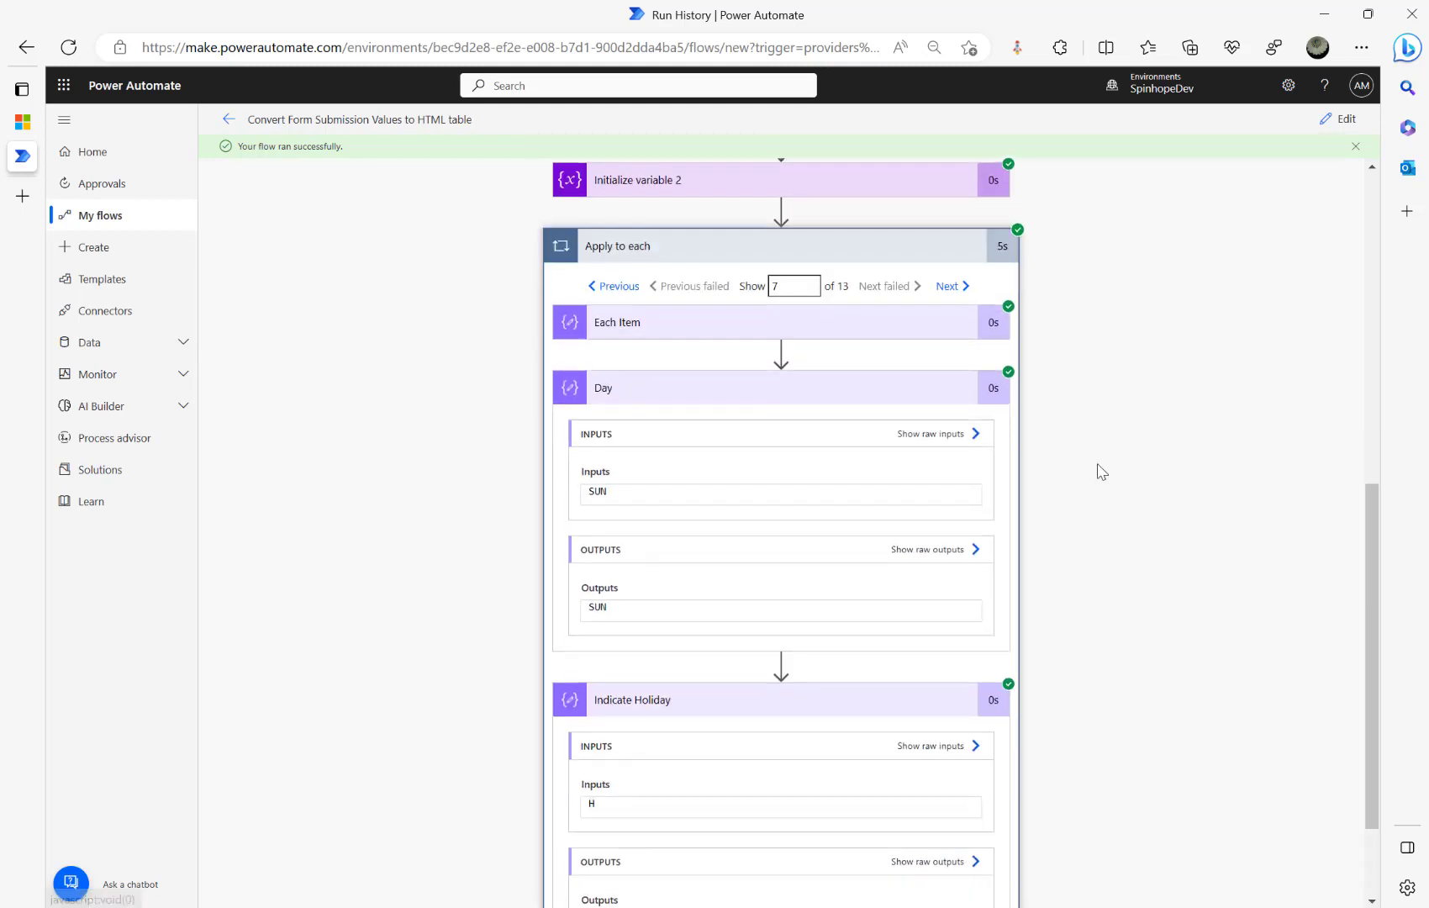
{"action": "left_click", "coordinate": [939, 287]}
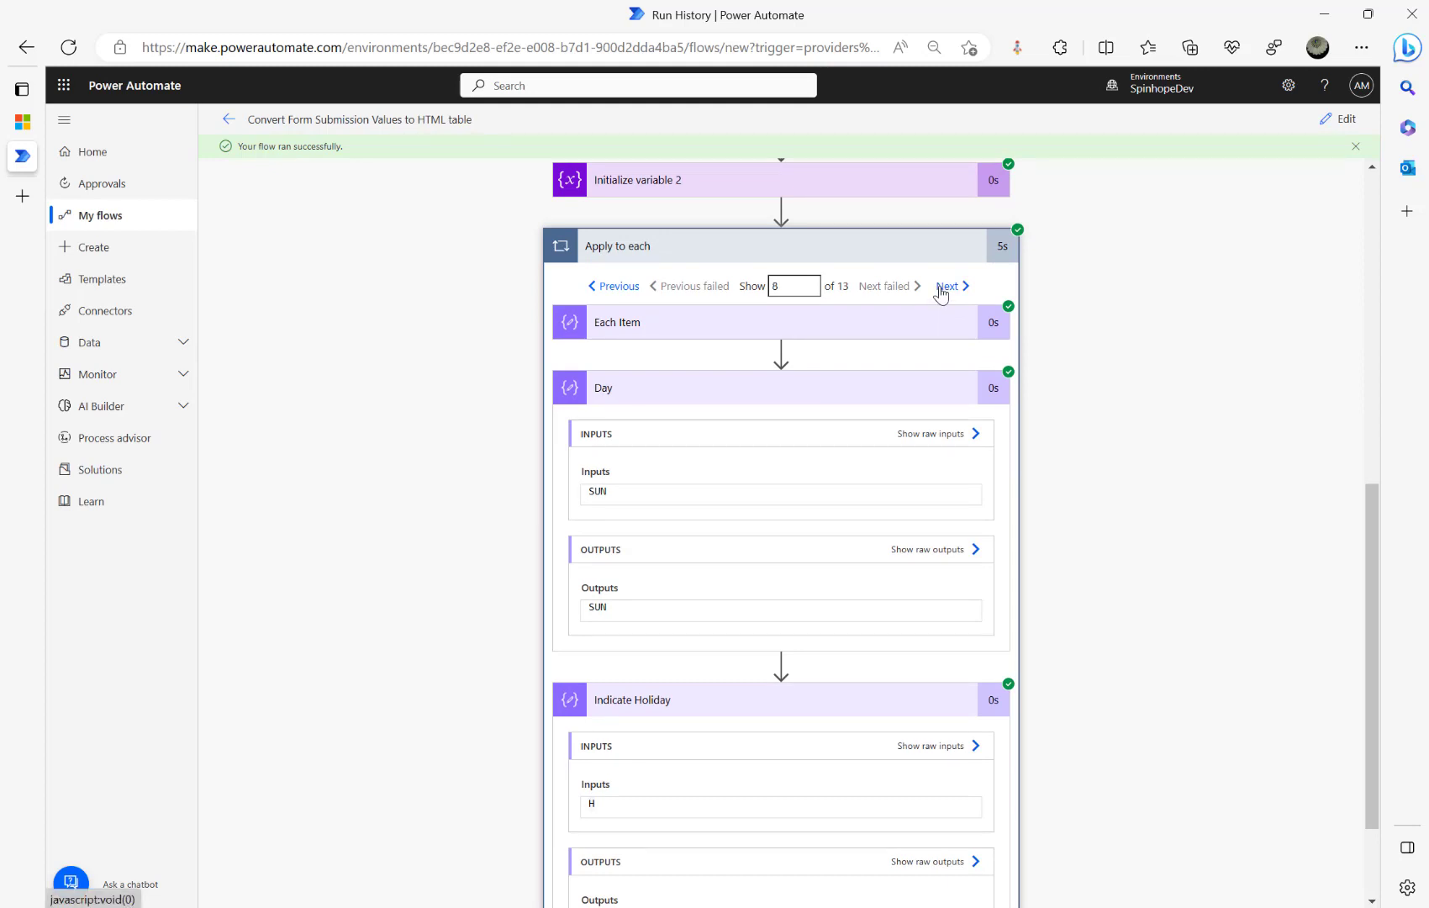
- Return to editing the flow and remove both the if expression and the note from the Indicate Holiday action
{"action": "left_click", "coordinate": [1338, 120]}
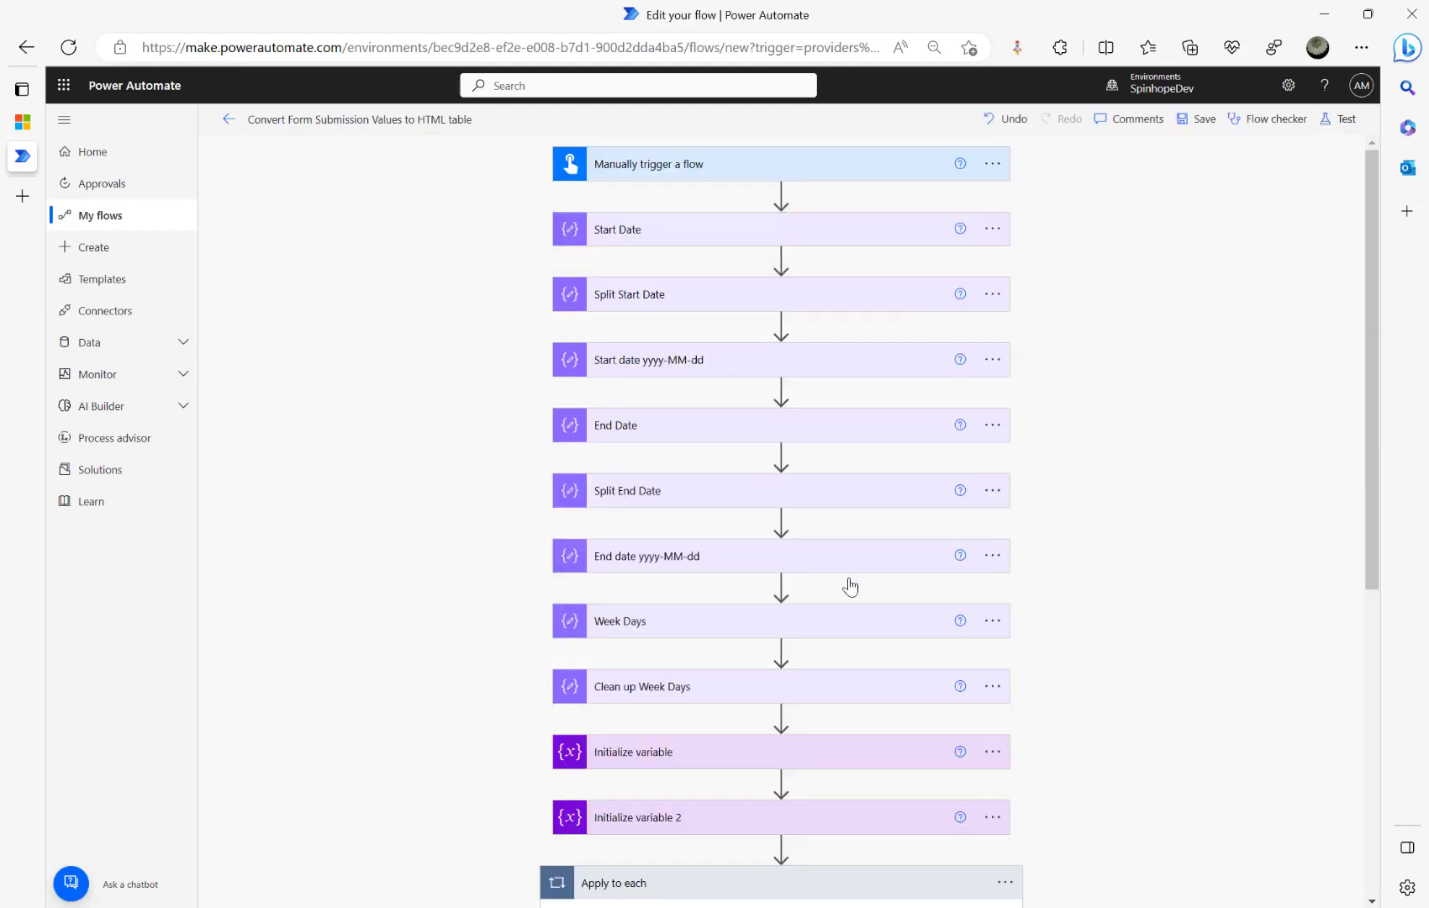
{"action": "scroll", "coordinate": [1160, 612], "scroll_direction": "down", "scroll_amount": 6}
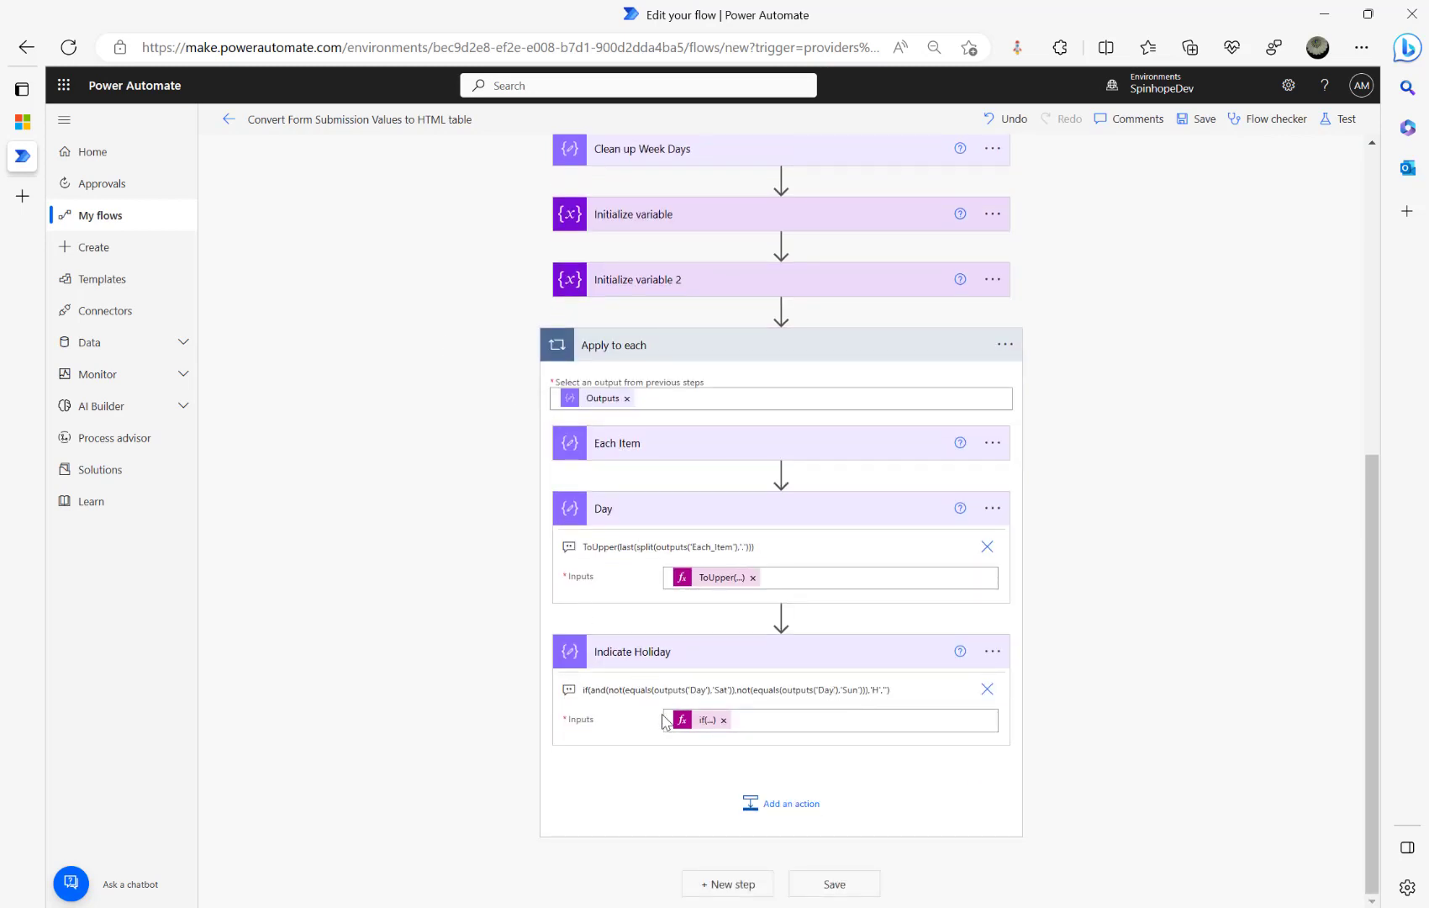
{"action": "left_click", "coordinate": [704, 723]}
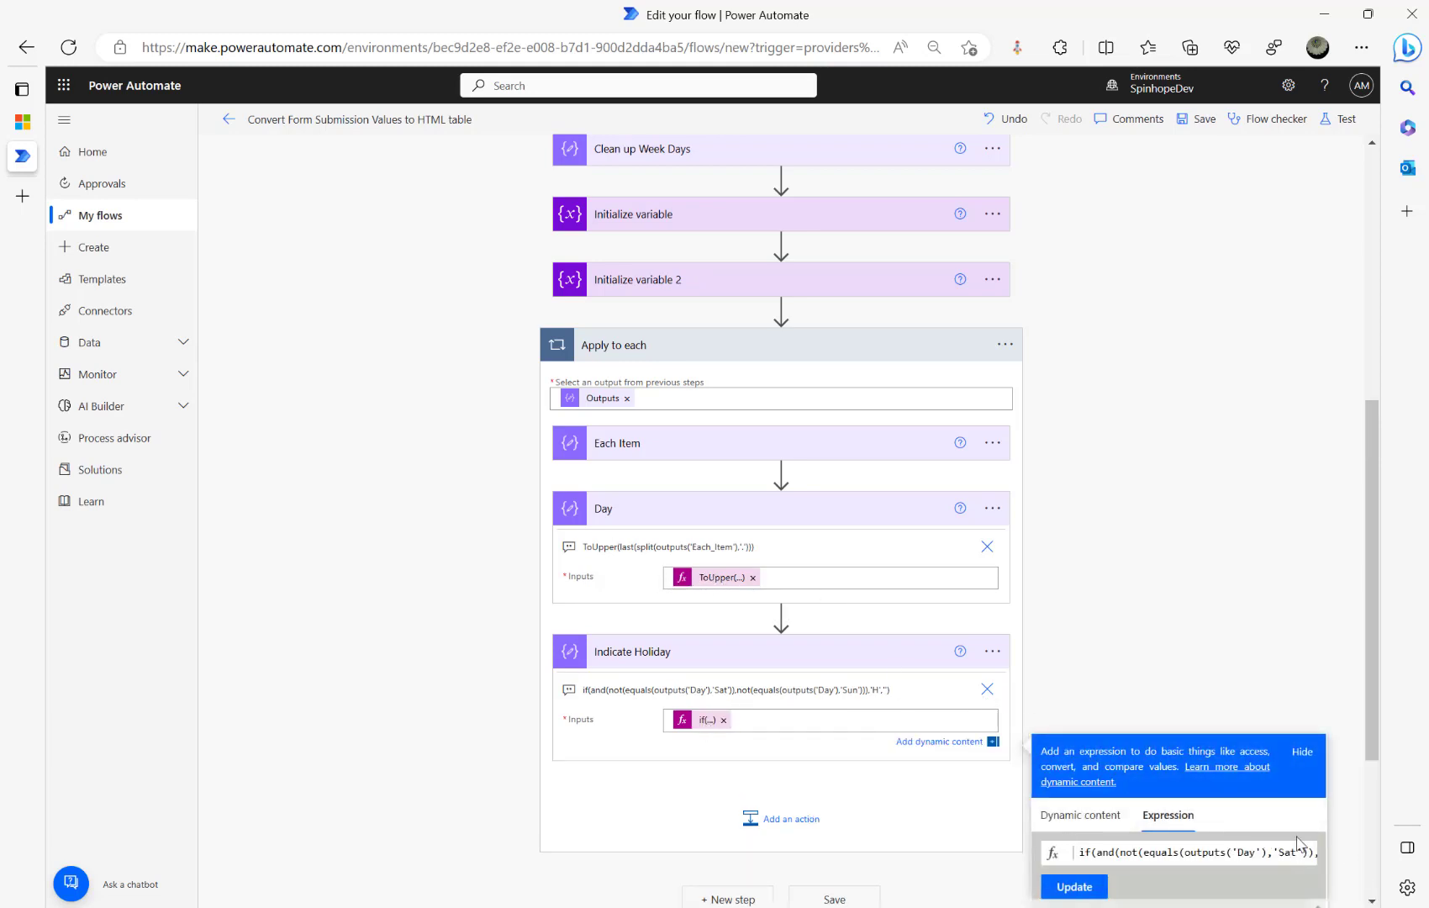
{"action": "left_click_drag", "start_coordinate": [1299, 854], "coordinate": [1307, 843]}
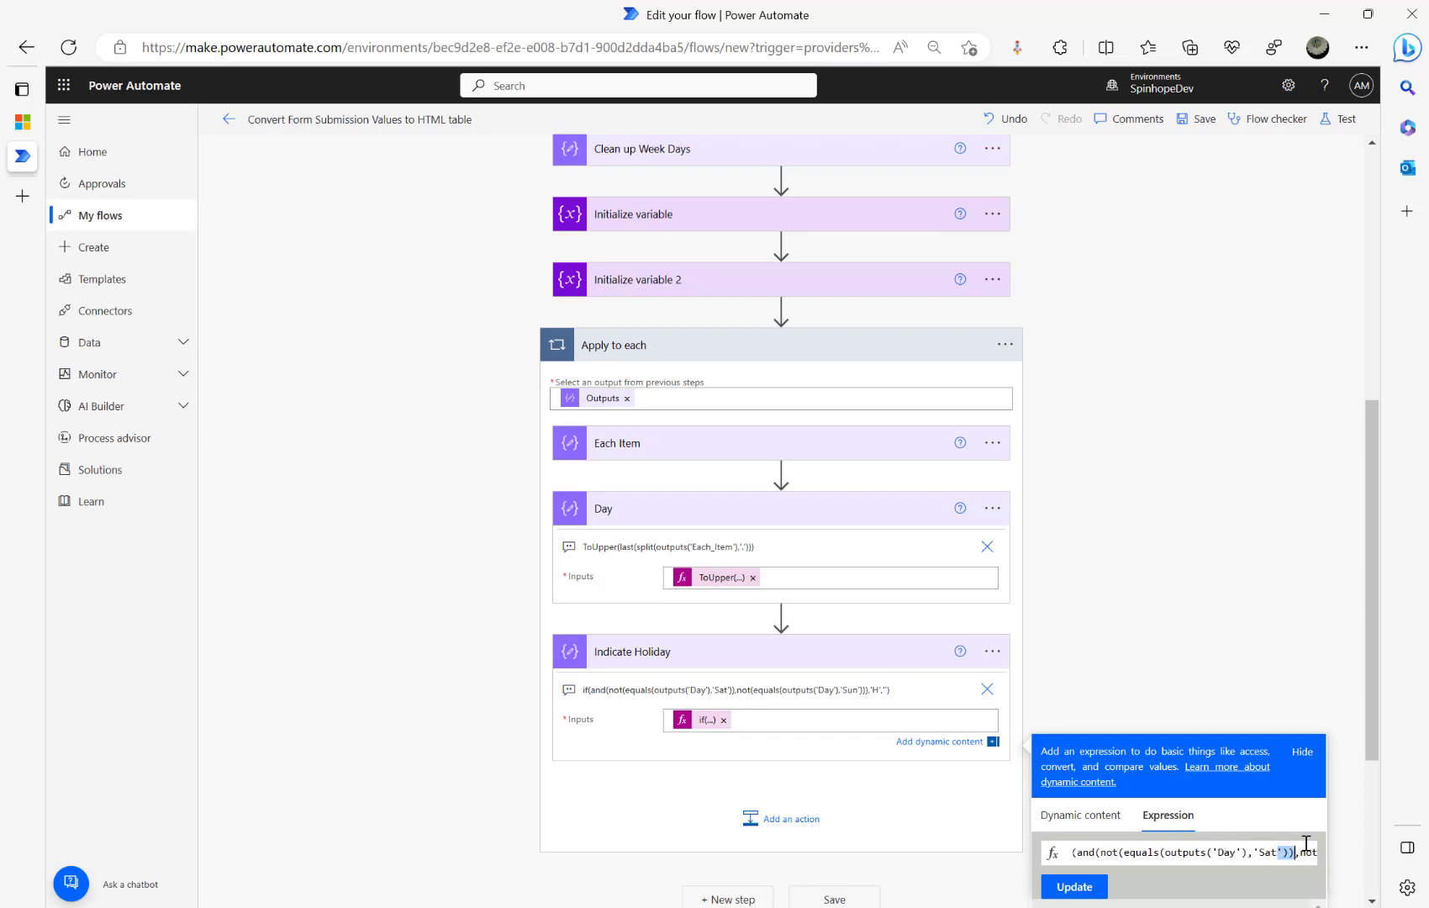
{"action": "key", "text": "Left"}
{"action": "key", "text": "ctrl+a"}
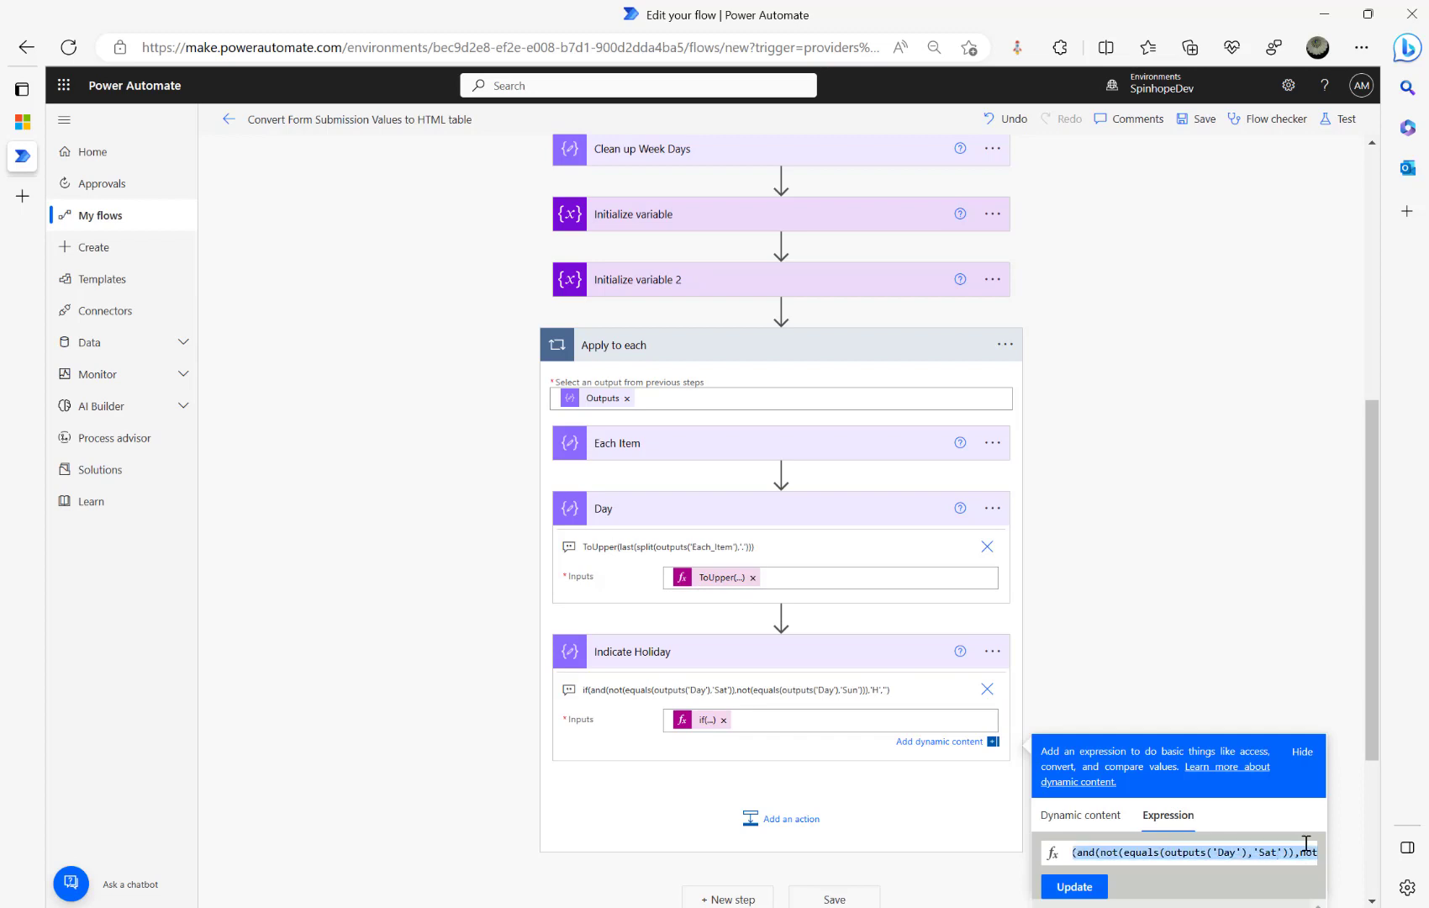
{"action": "key", "text": "BackSpace"}
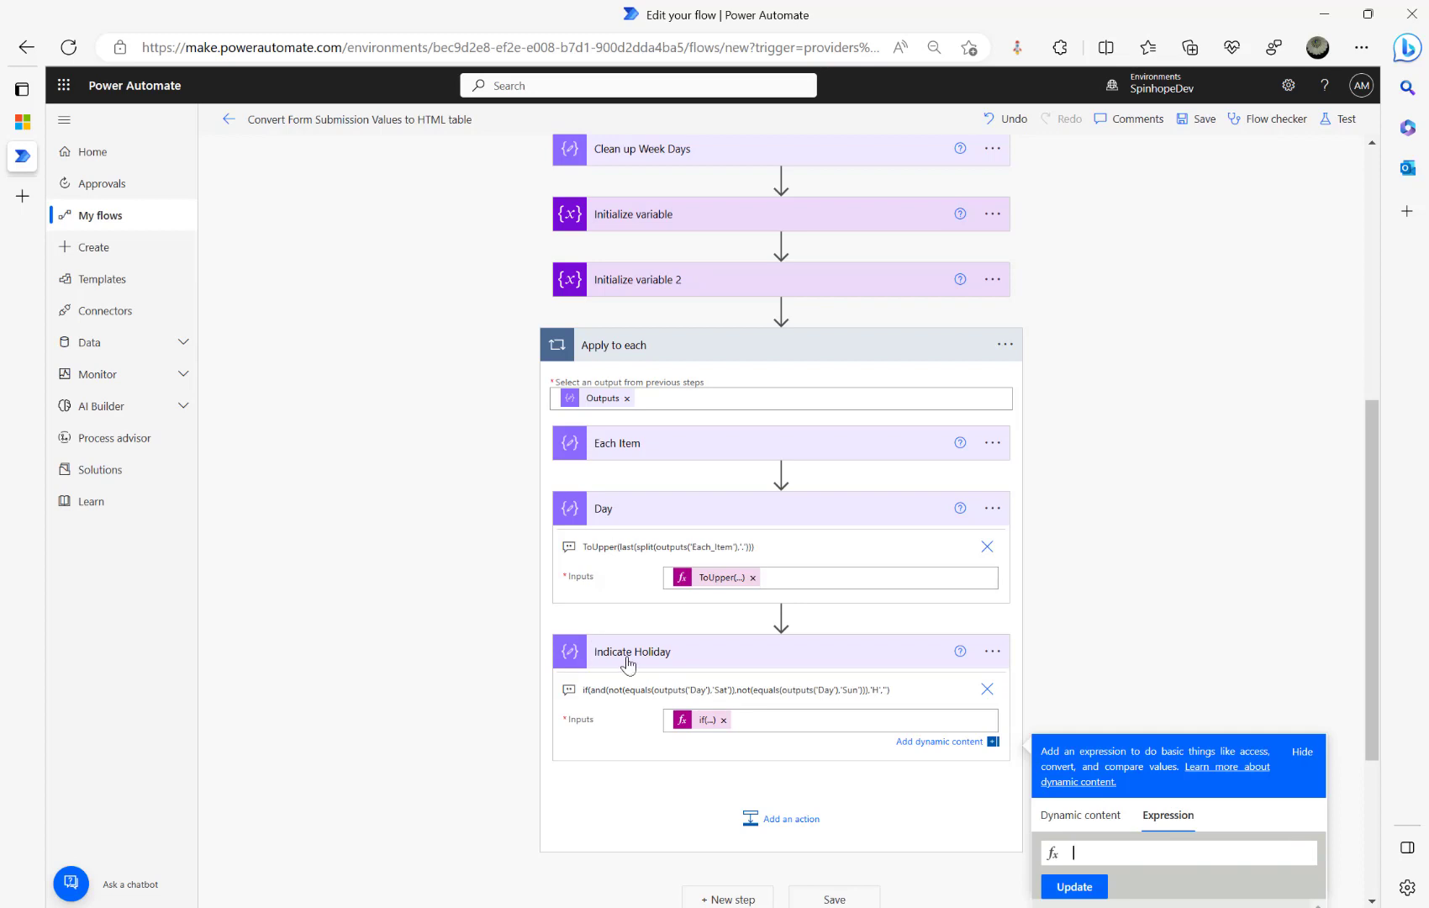
{"action": "left_click", "coordinate": [724, 721]}
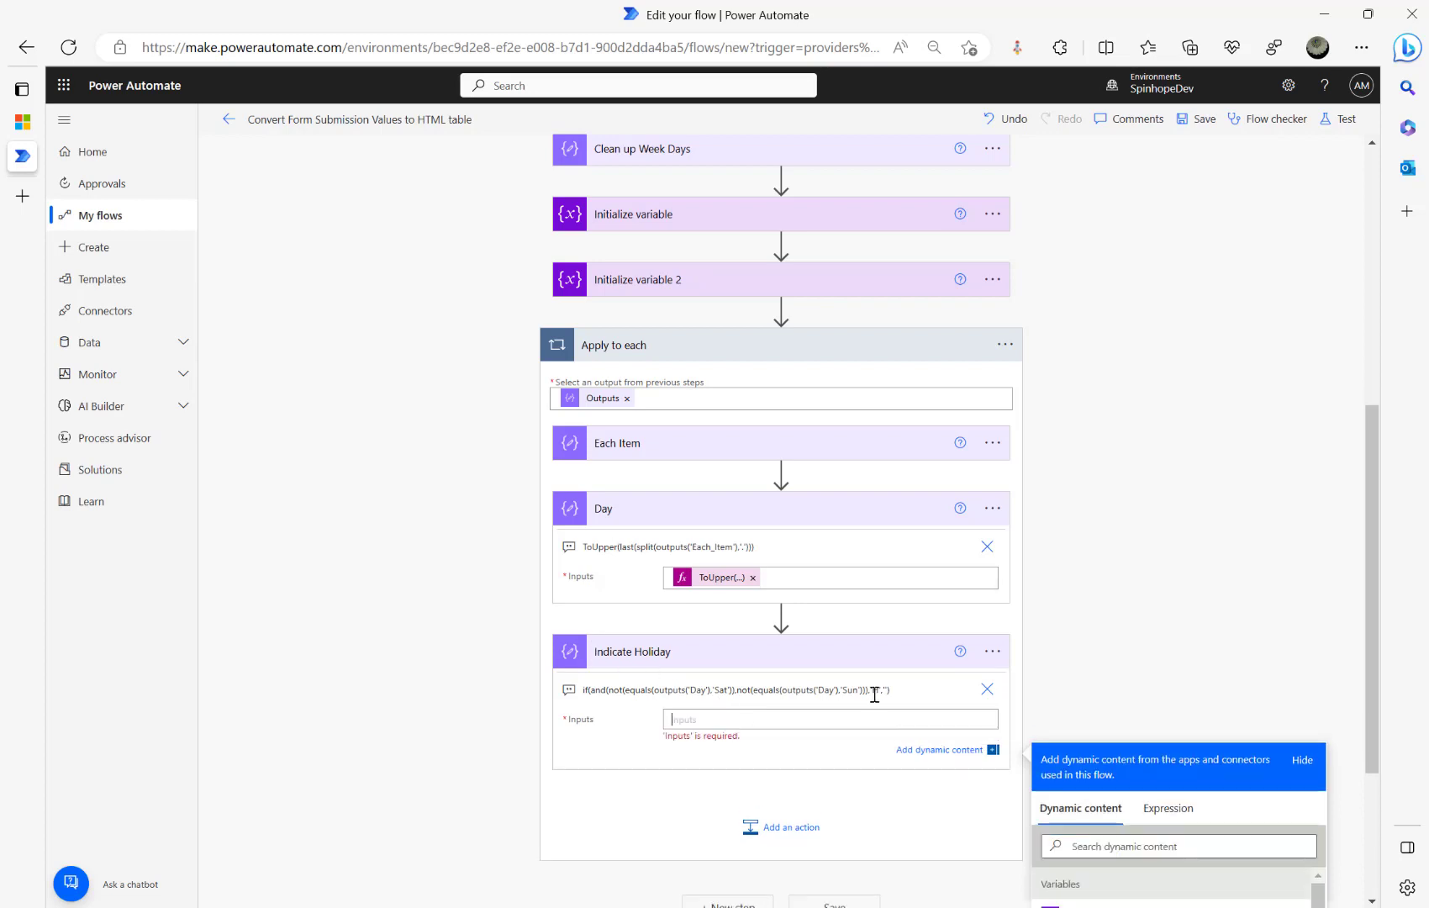
{"action": "left_click", "coordinate": [987, 689]}
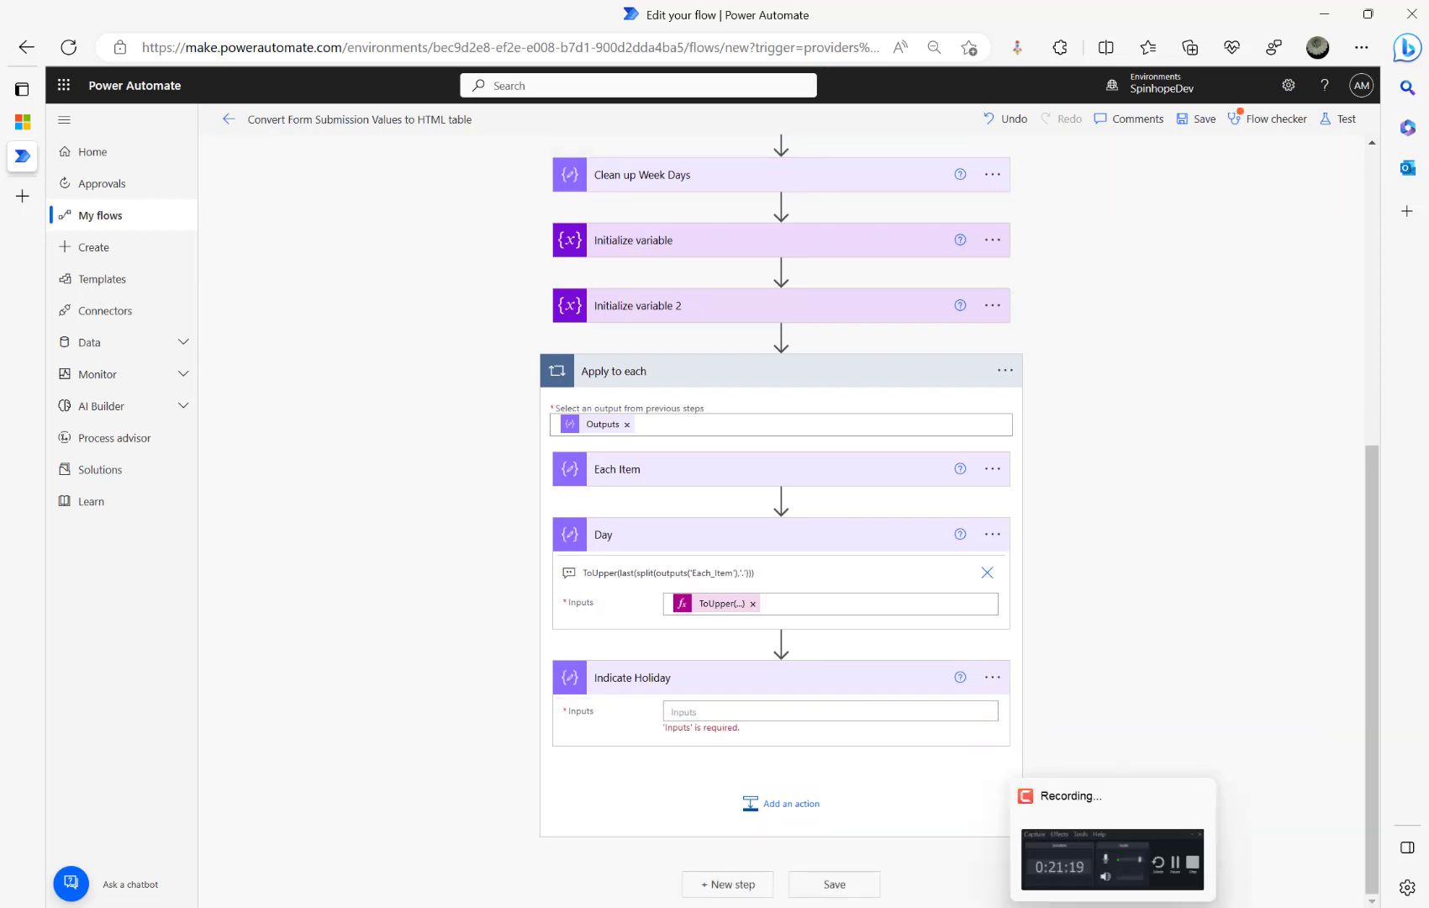
- Switch to Notepad, change 'Sat' to 'SAT' and 'Sun' to 'SUN' in the holiday expression, and cut the whole expression
{"action": "left_click", "coordinate": [1004, 855]}
{"action": "key", "text": "ctrl+a"}
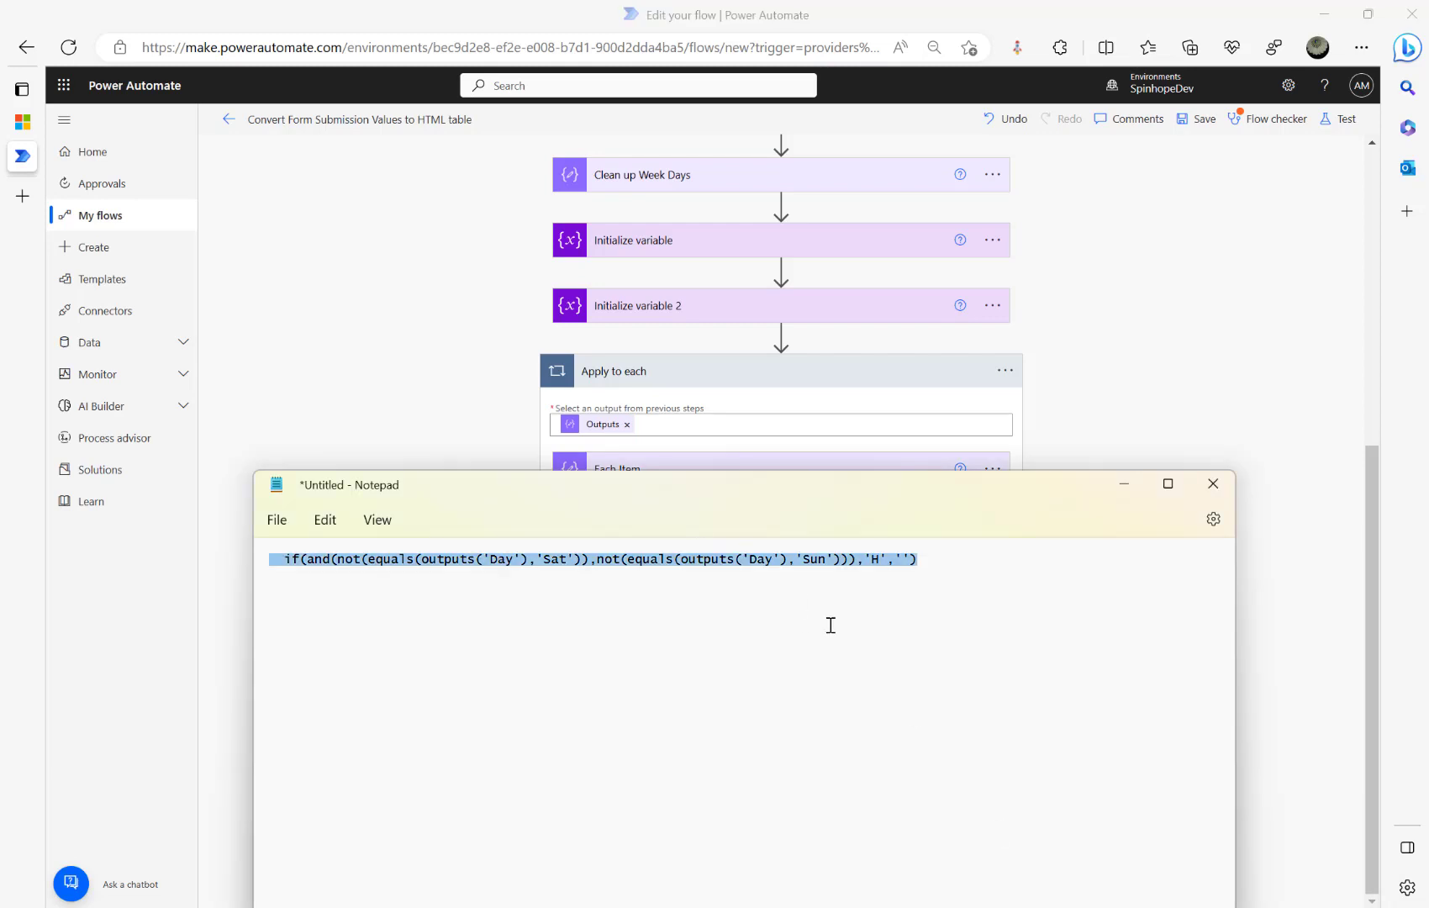
{"action": "key", "text": "ctrl+c"}
{"action": "left_click", "coordinate": [831, 624]}
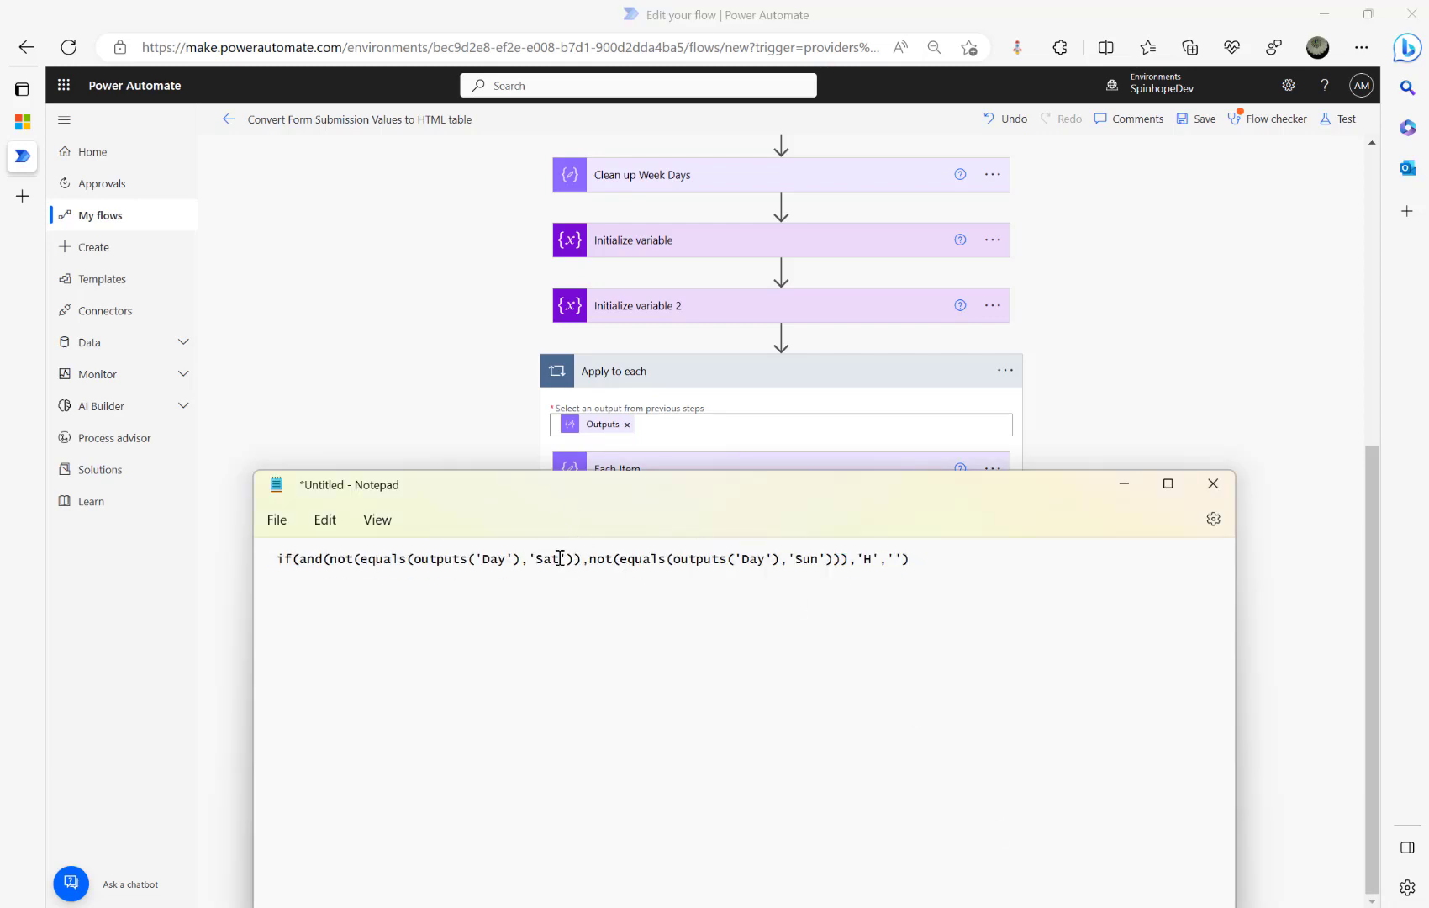
{"action": "key", "text": "BackSpace"}
{"action": "type", "text": "T"}
{"action": "key", "text": "BackSpace"}
{"action": "key", "text": "BackSpace"}
{"action": "type", "text": "UN"}
{"action": "key", "text": "ctrl+a"}
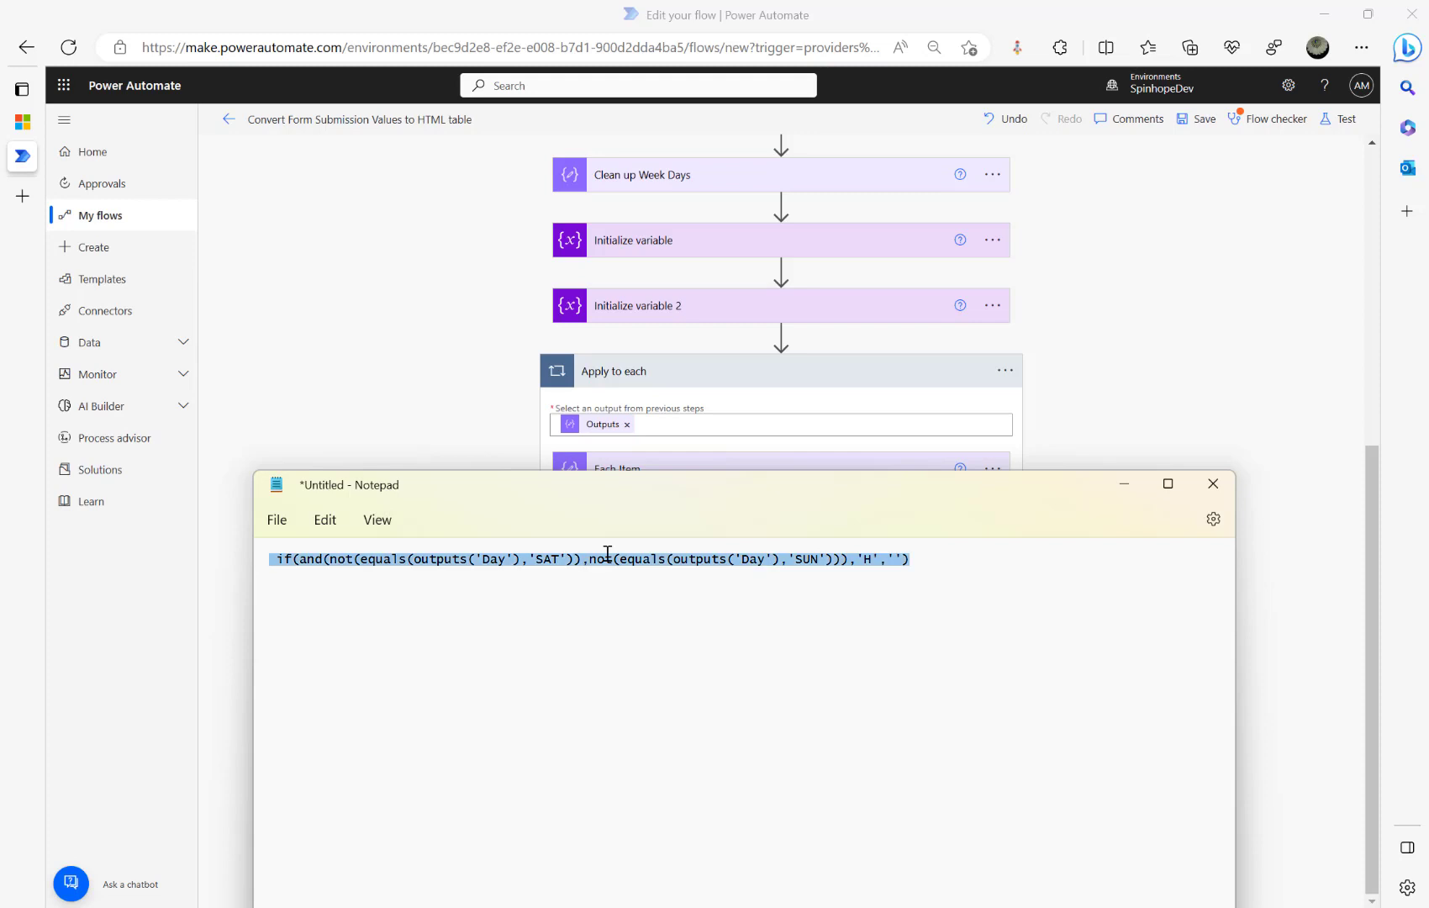
{"action": "key", "text": "ctrl+x"}
- Back in the flow, set the Indicate Holiday input to the expression if(and(not(equals(outputs('Day'),'SAT')),not(equals(outputs('Day'),'SUN'))),'H','')
{"action": "left_click", "coordinate": [385, 427]}
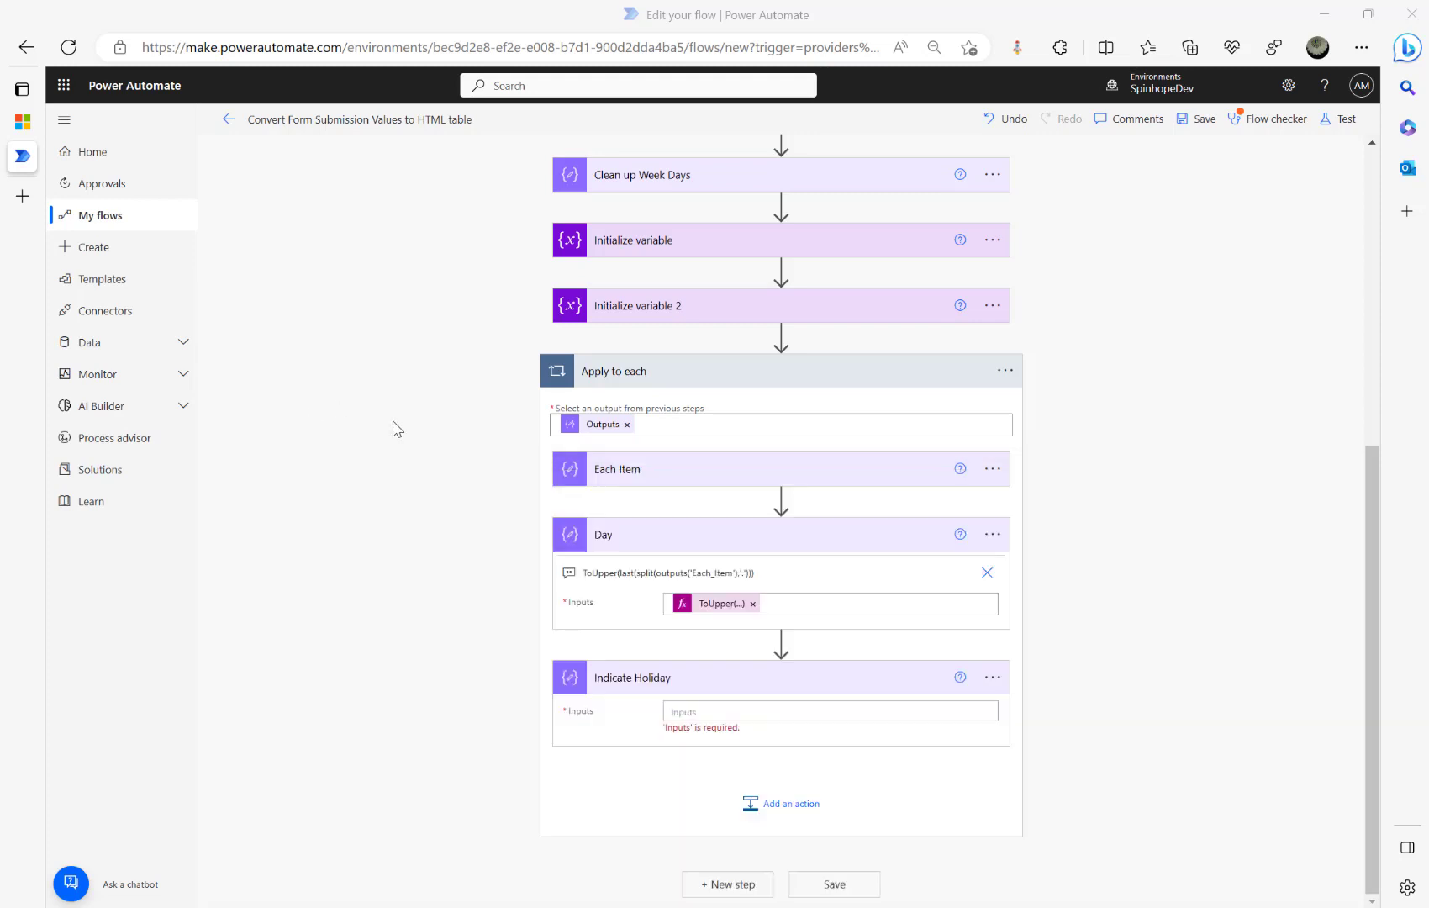
{"action": "left_click", "coordinate": [716, 713]}
{"action": "left_click", "coordinate": [1166, 815]}
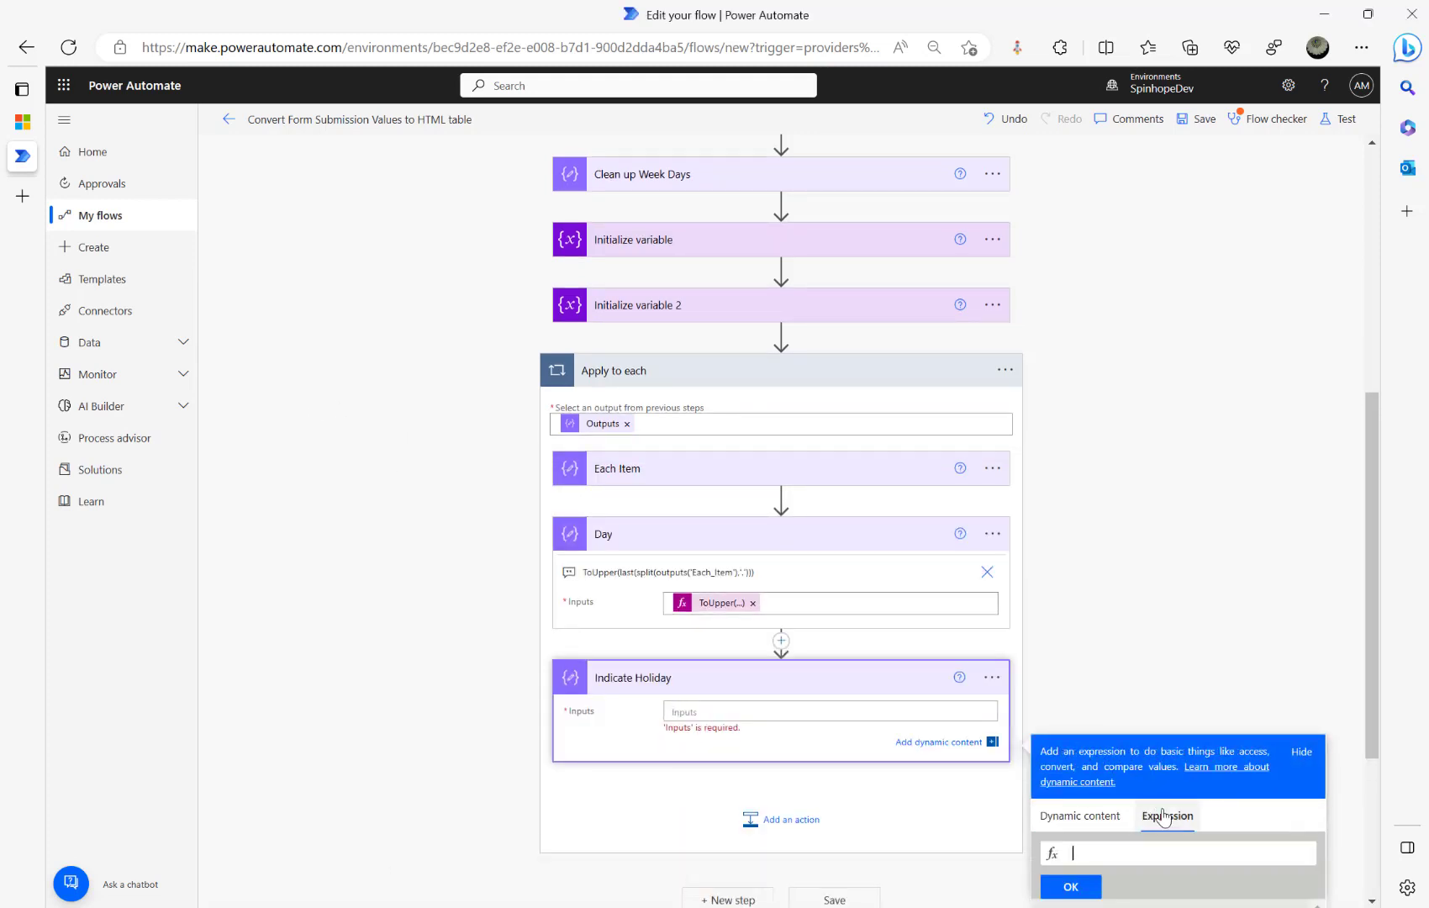
{"action": "key", "text": "ctrl+v"}
{"action": "left_click", "coordinate": [1076, 890]}
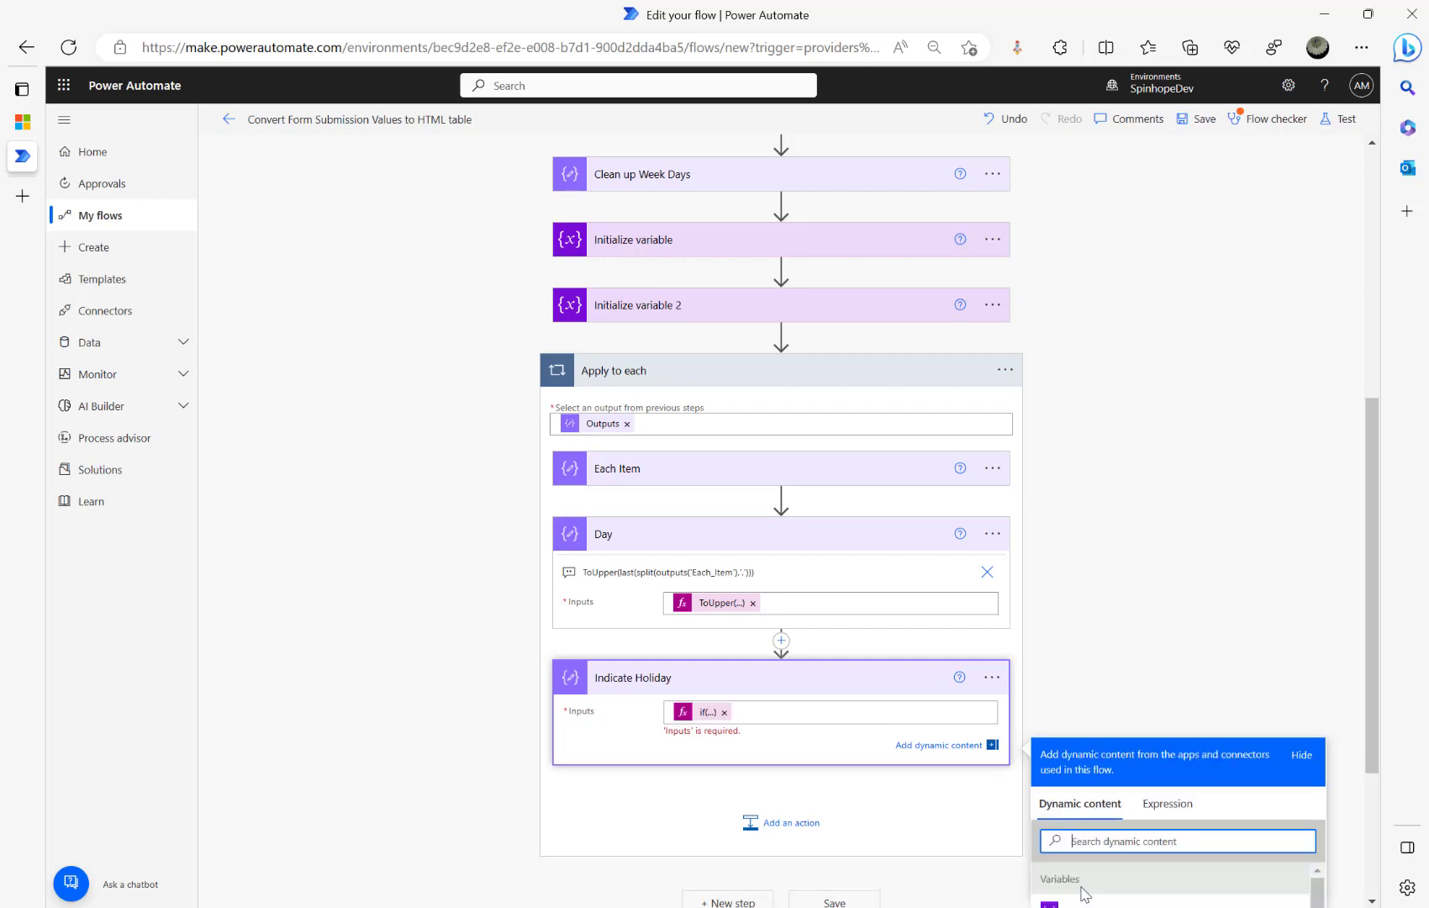
- Add the same SAT/SUN holiday expression as the note on the Indicate Holiday action
{"action": "left_click", "coordinate": [988, 683]}
{"action": "left_click", "coordinate": [992, 685]}
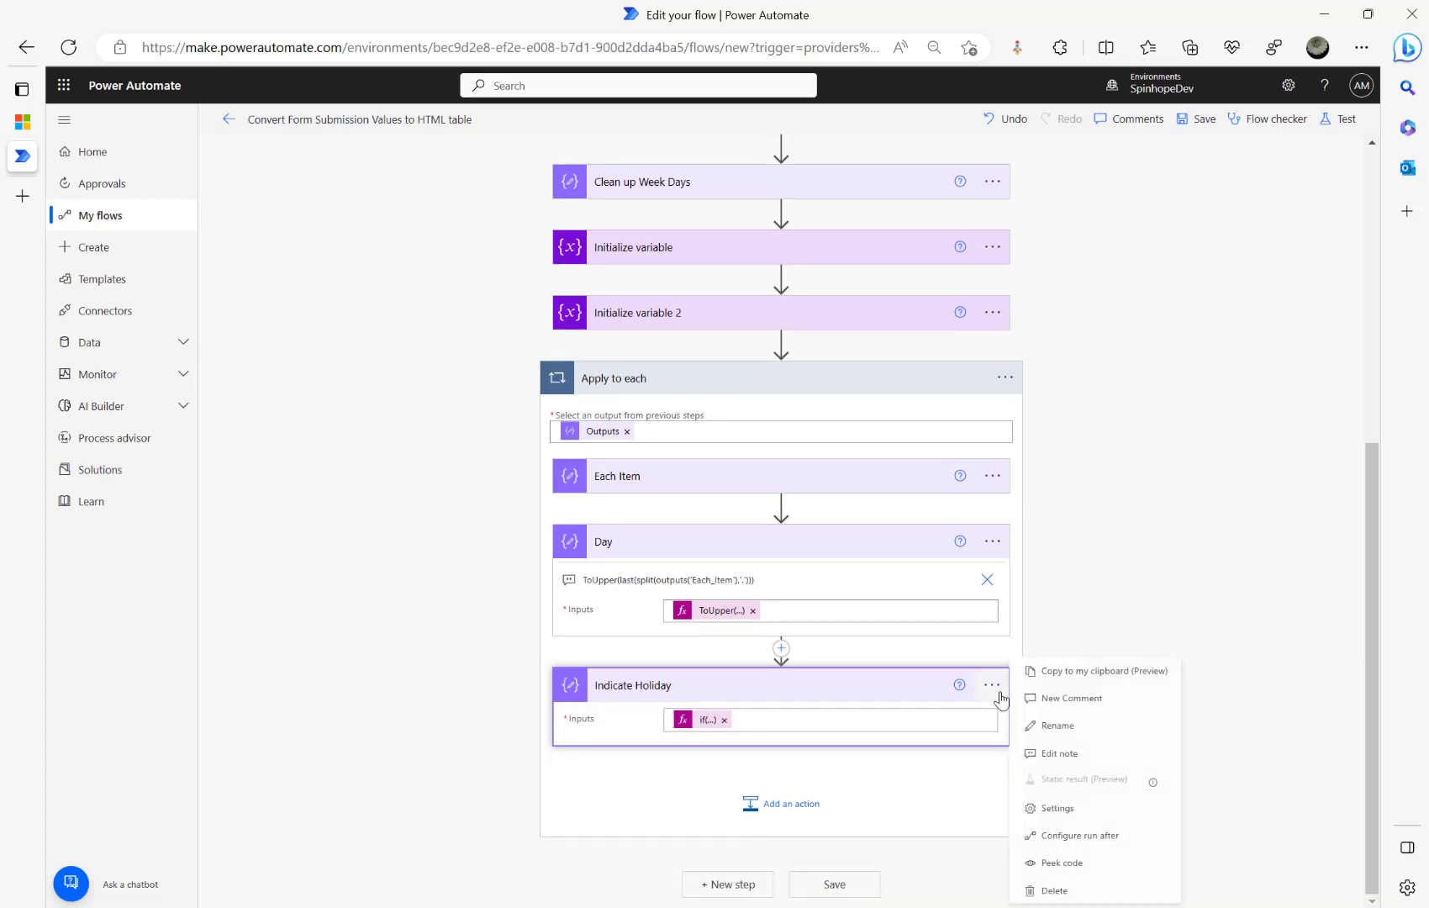
{"action": "left_click", "coordinate": [1053, 753]}
{"action": "key", "text": "ctrl+a"}
{"action": "key", "text": "ctrl+v"}
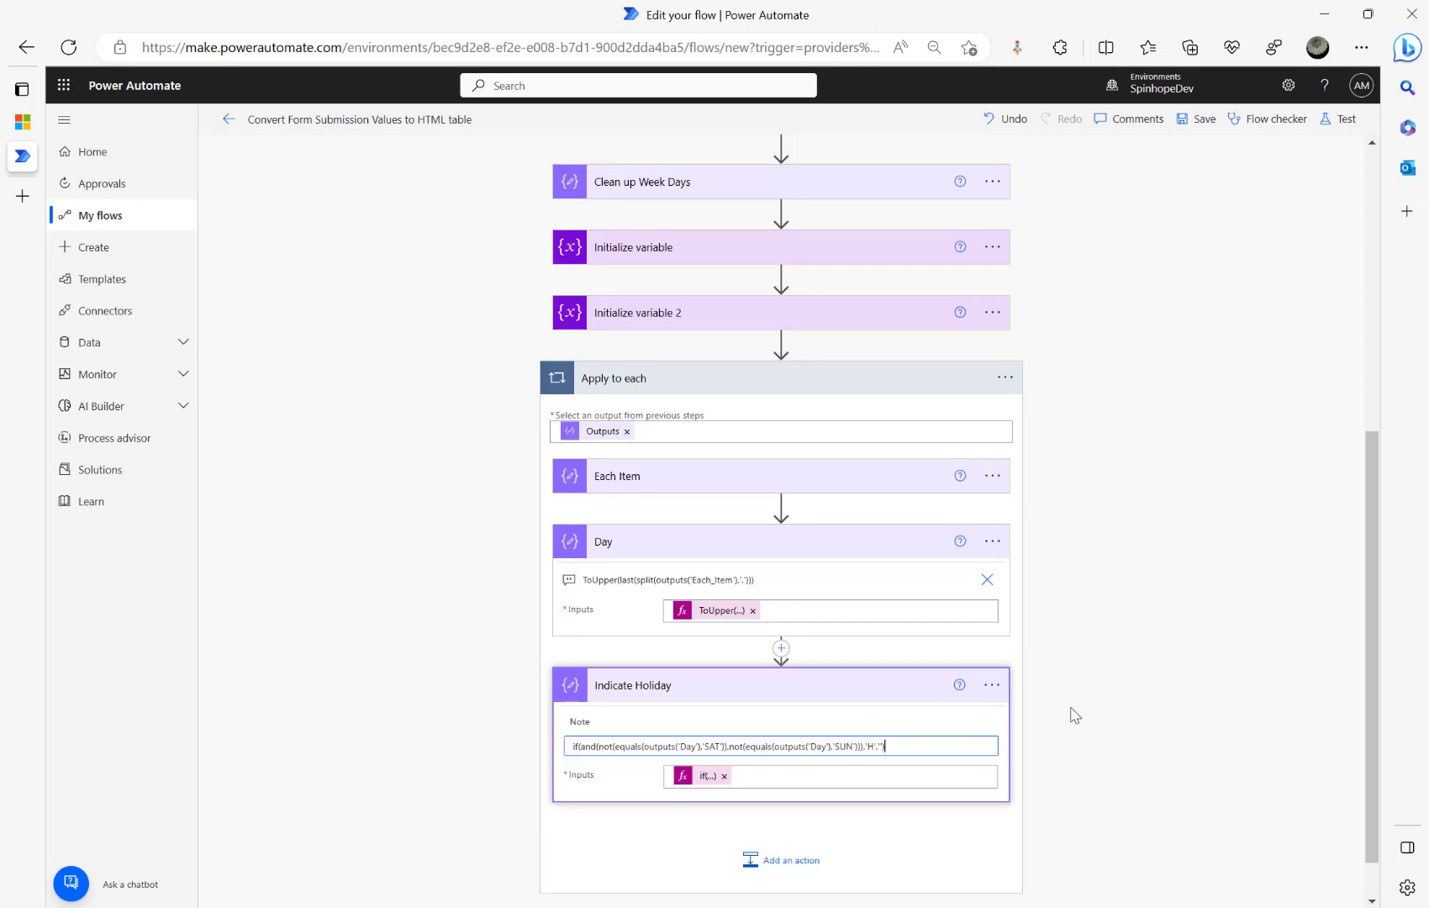
{"action": "left_click", "coordinate": [1162, 551]}
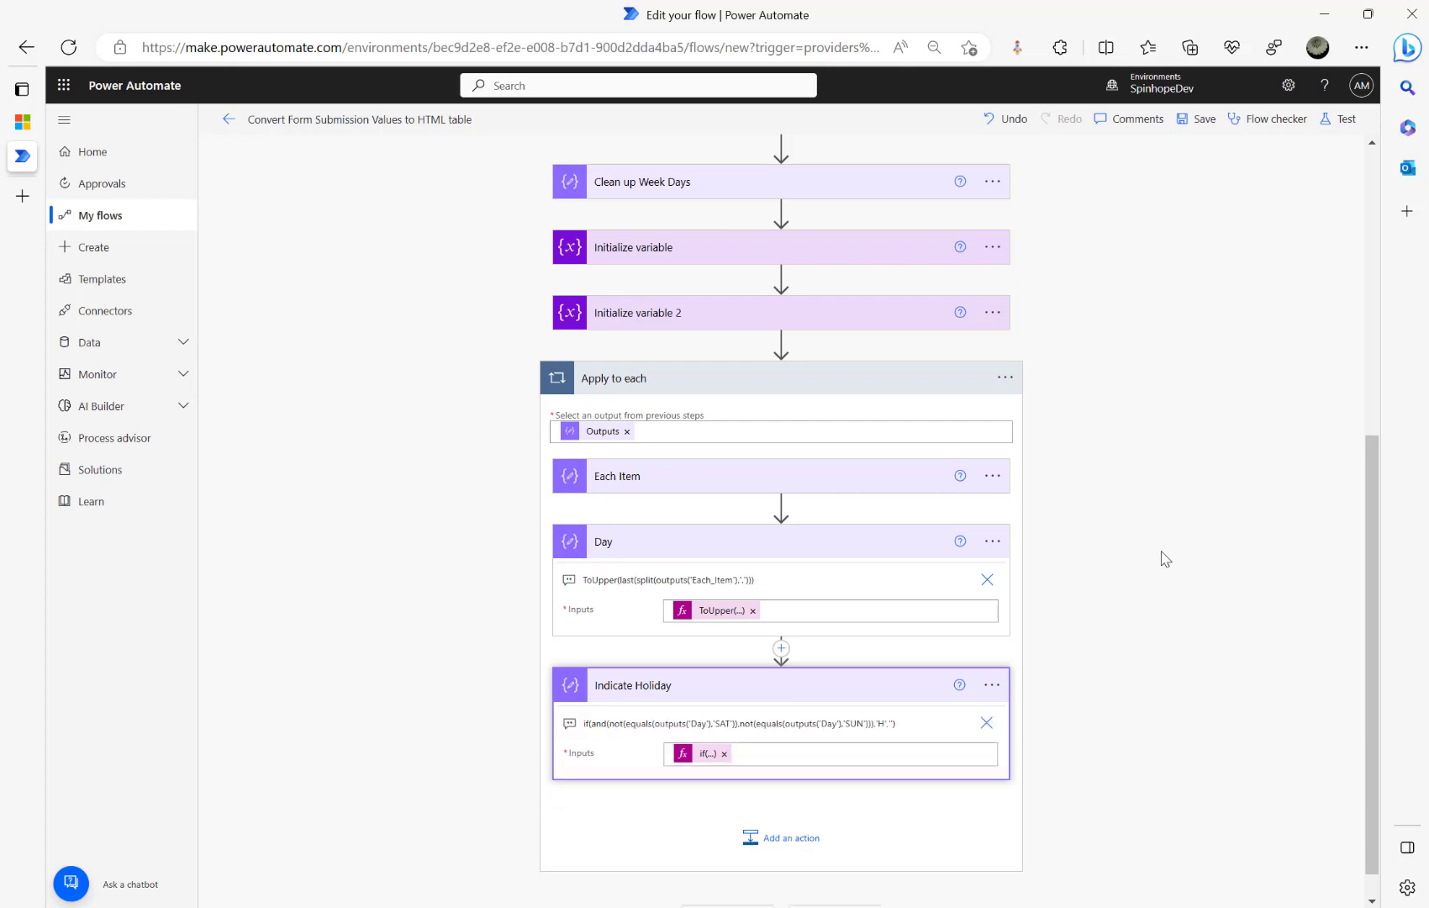
- Save the flow and run a manual test of it
{"action": "left_click", "coordinate": [1338, 122]}
{"action": "left_click", "coordinate": [1183, 882]}
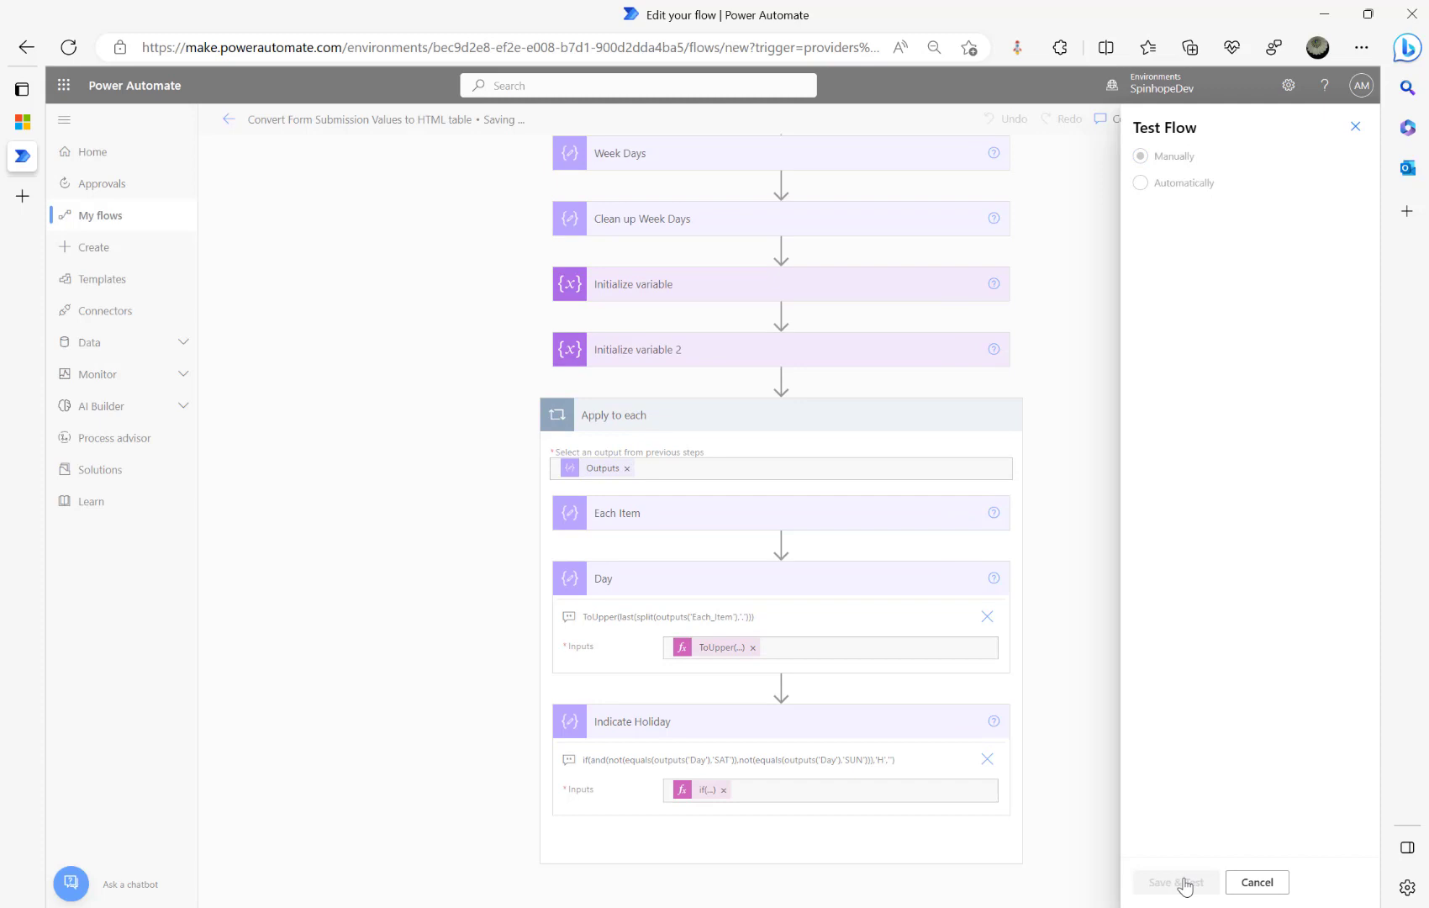
{"action": "left_click", "coordinate": [1185, 884]}
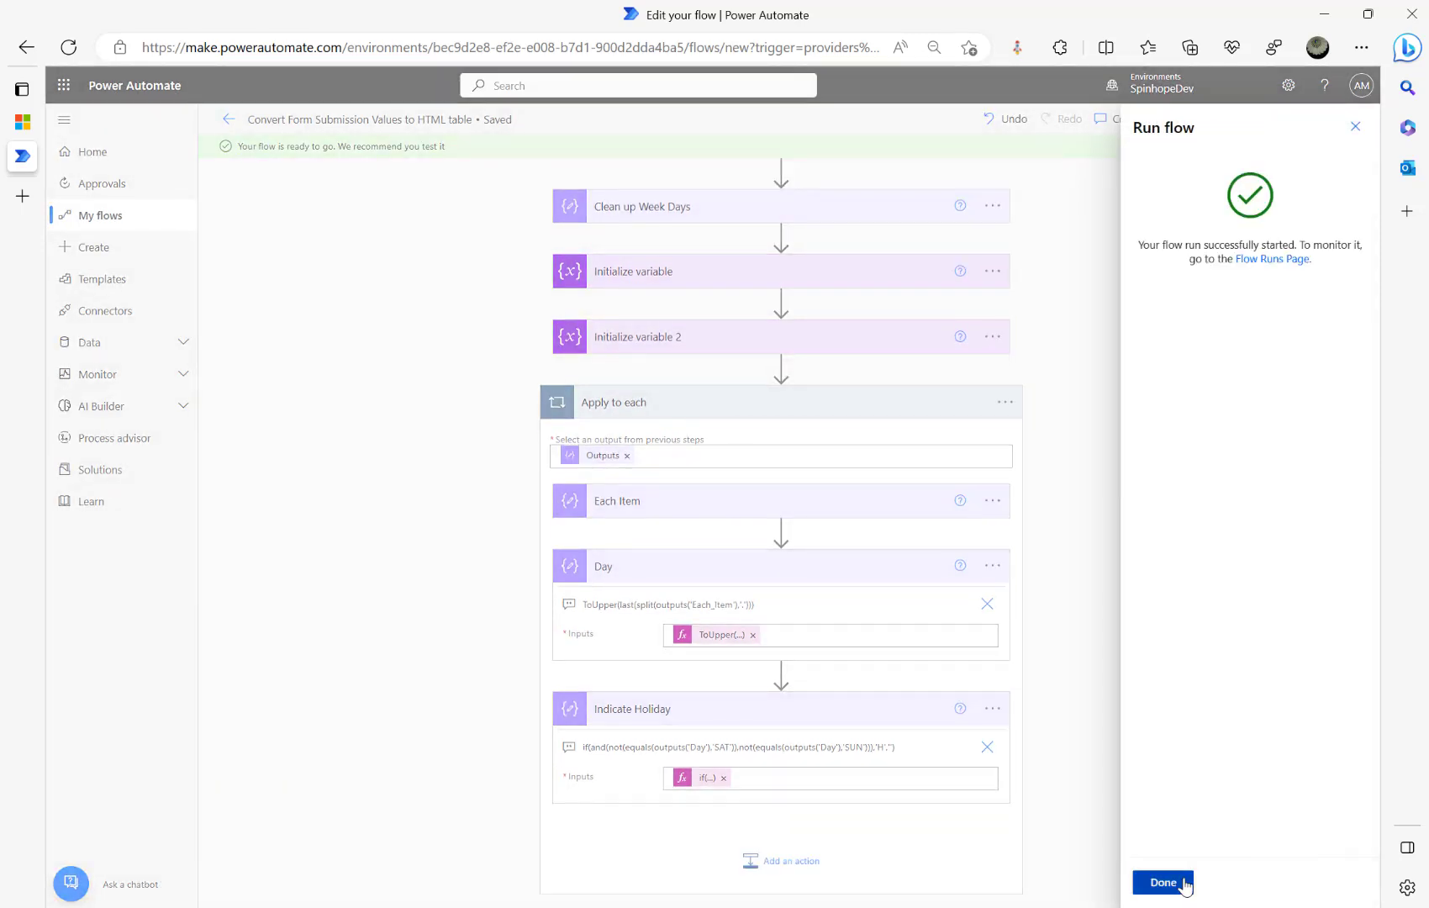
{"action": "left_click", "coordinate": [1185, 883]}
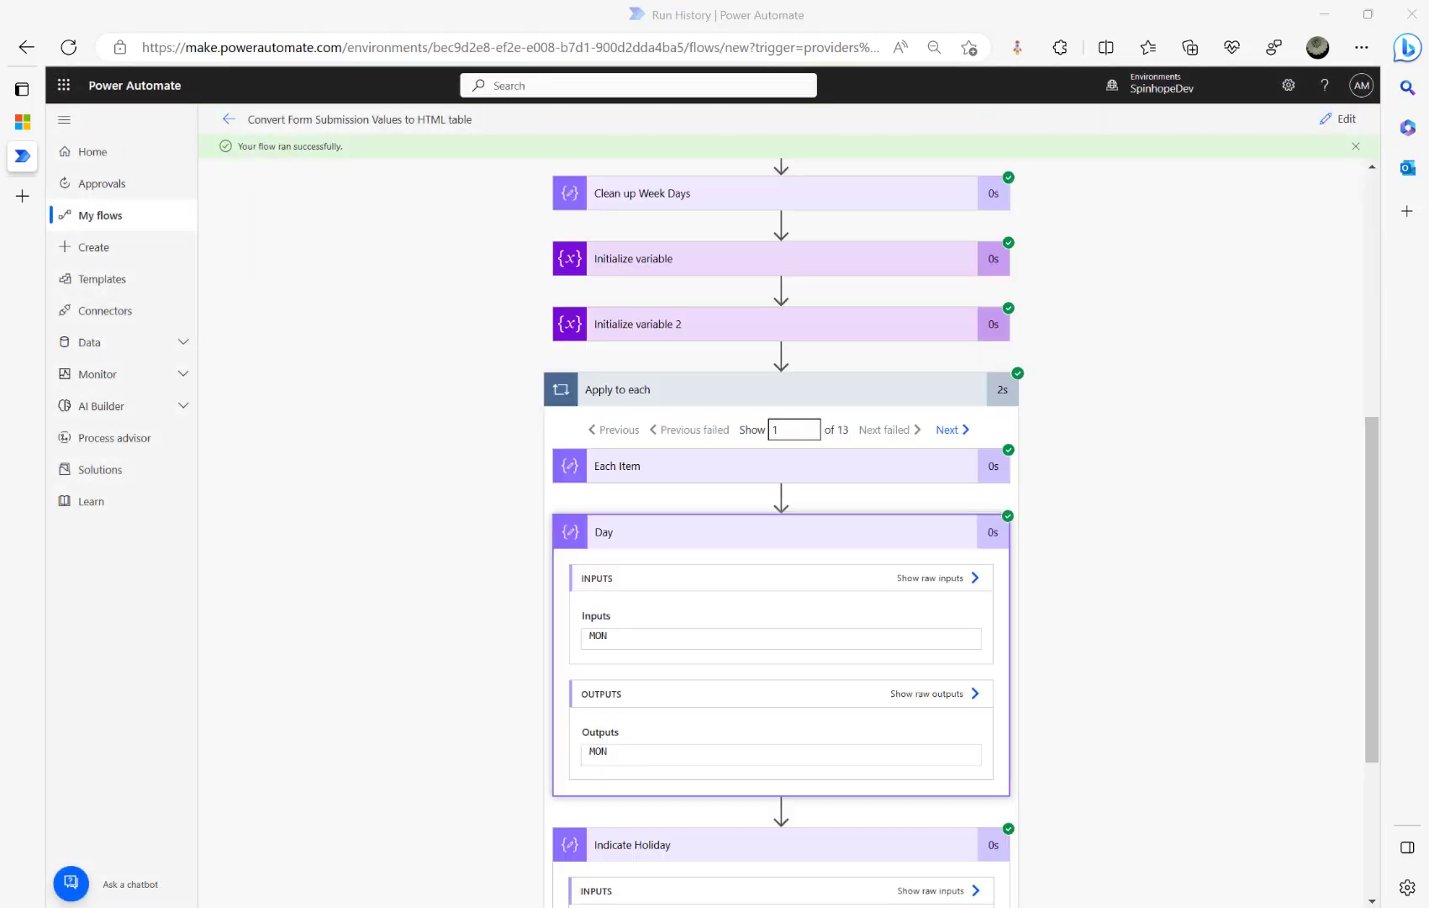
- Step through the new run's Apply to each iterations up to 8, checking the Day and Indicate Holiday outputs
{"action": "scroll", "coordinate": [743, 600], "scroll_direction": "down", "scroll_amount": 2}
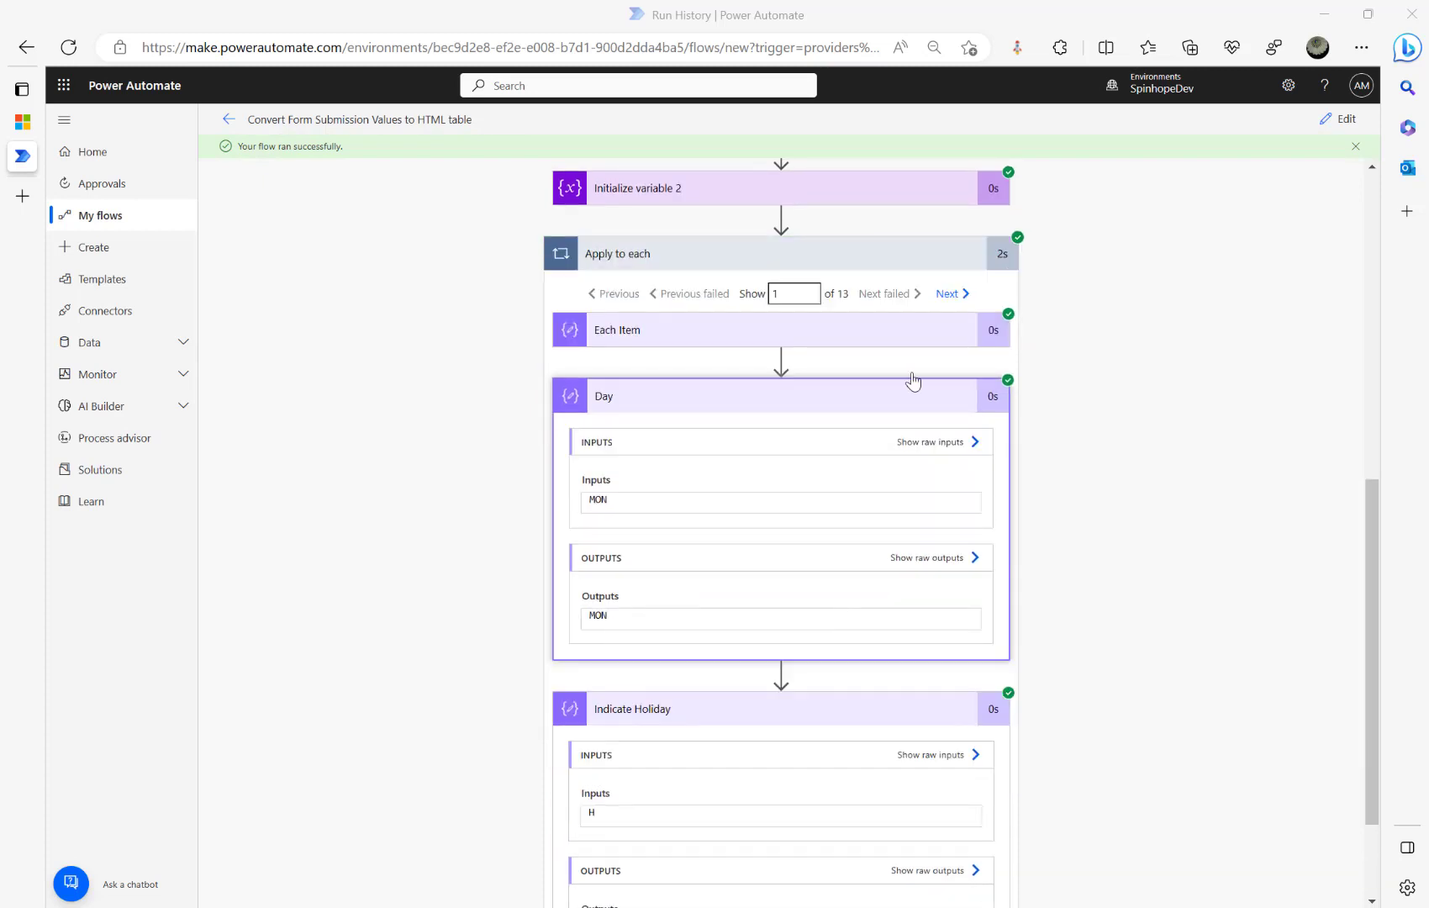
{"action": "left_click", "coordinate": [940, 297]}
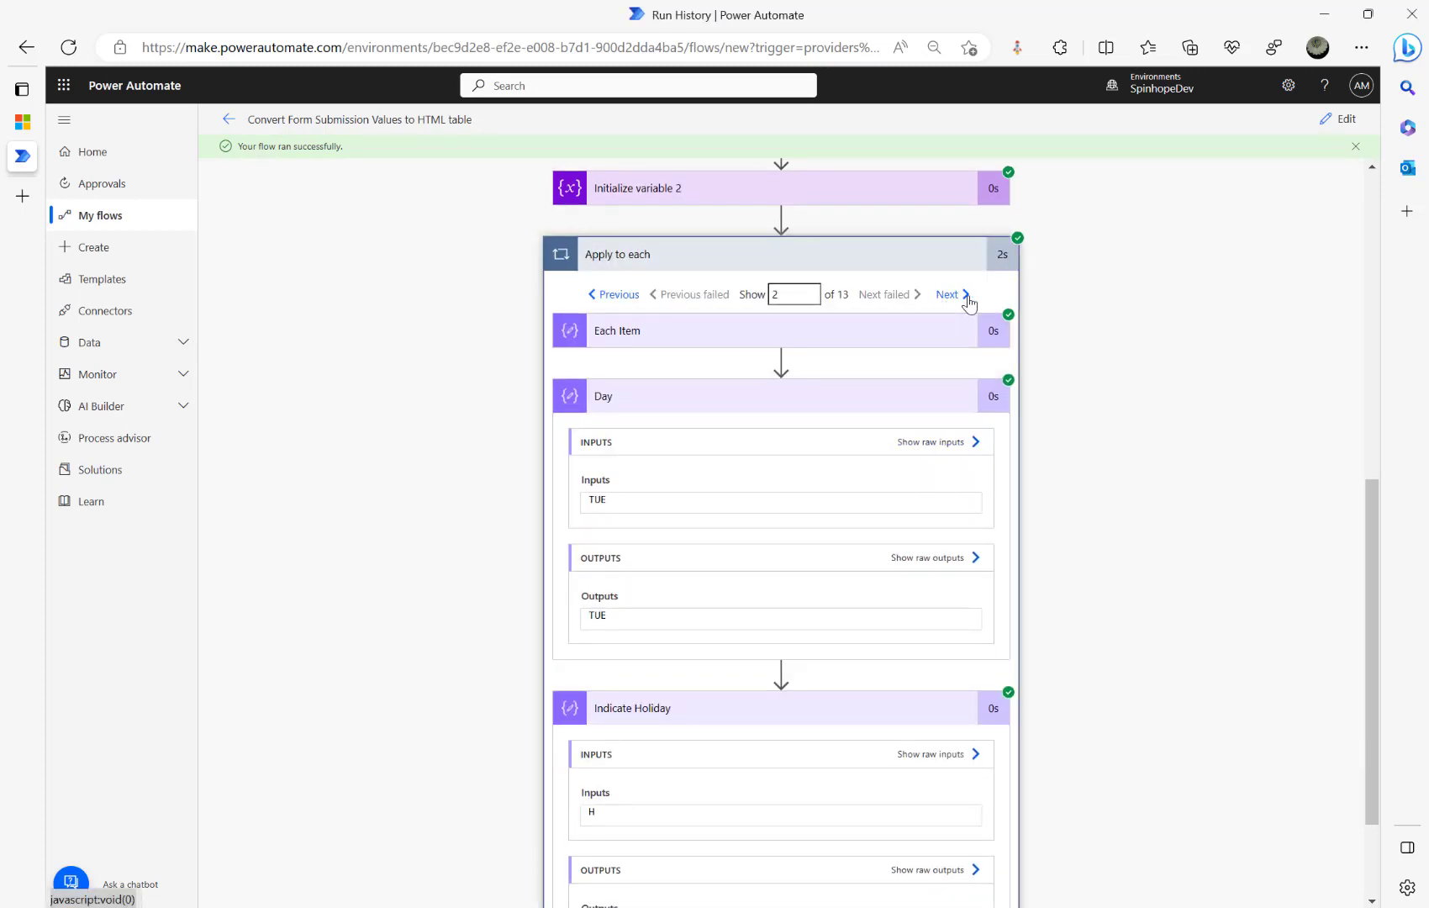
{"action": "left_click", "coordinate": [958, 298]}
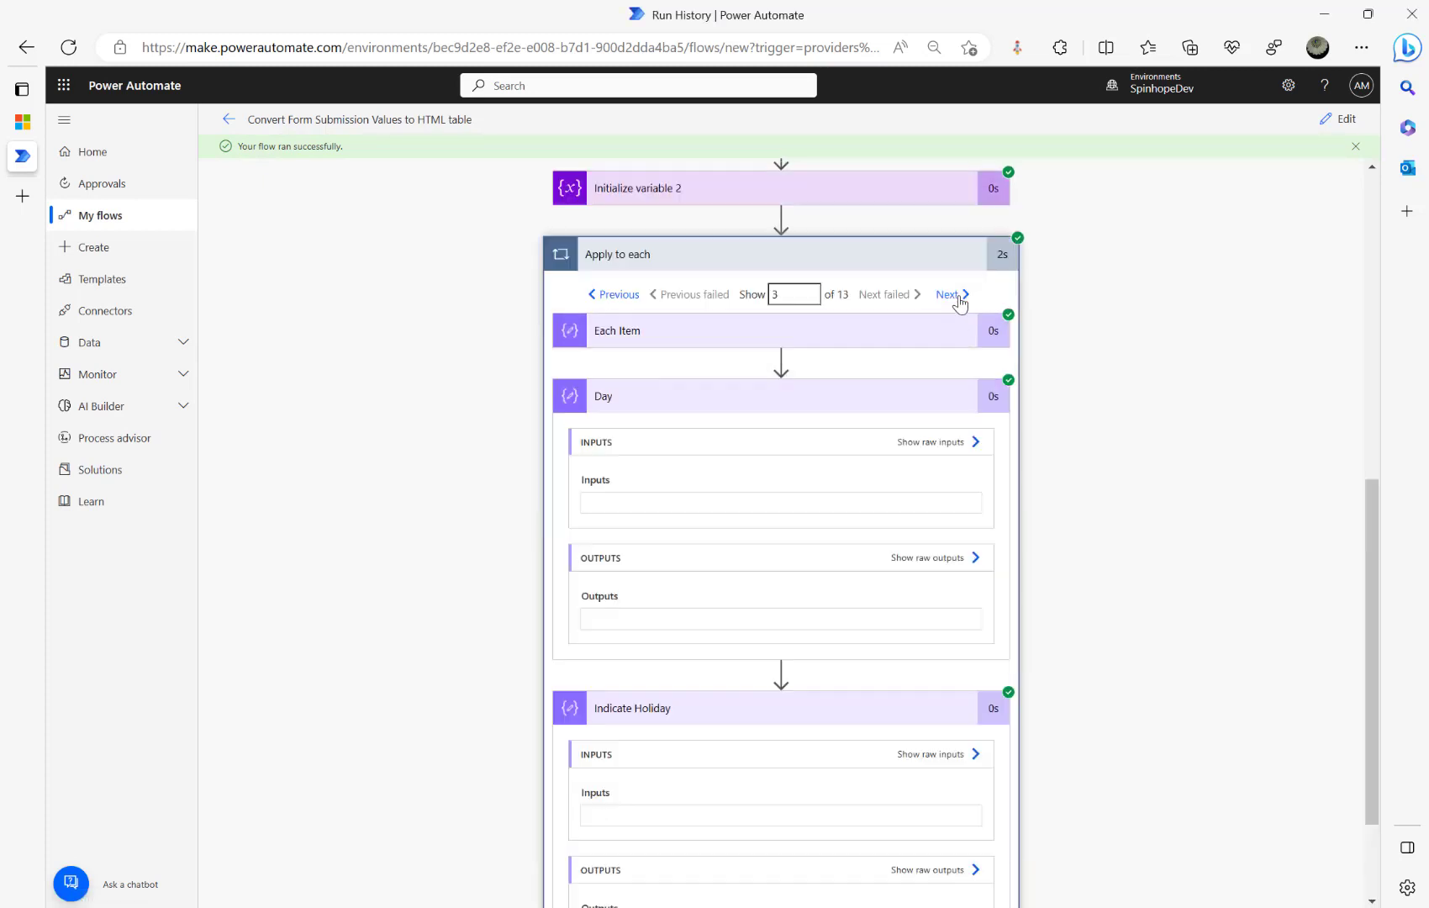
{"action": "scroll", "coordinate": [664, 576], "scroll_direction": "down", "scroll_amount": 1}
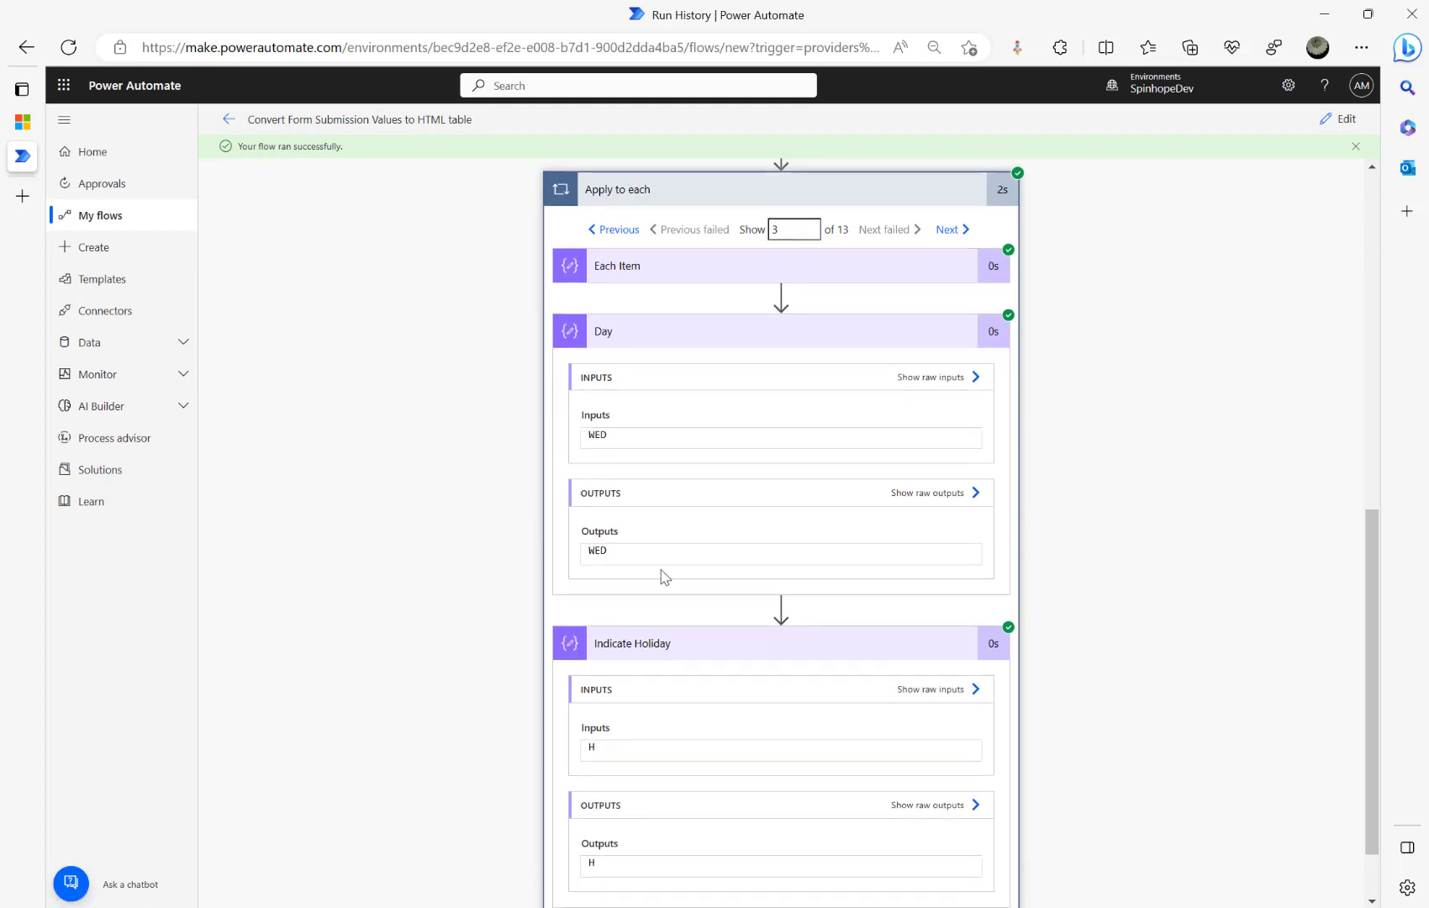
{"action": "left_click", "coordinate": [943, 230]}
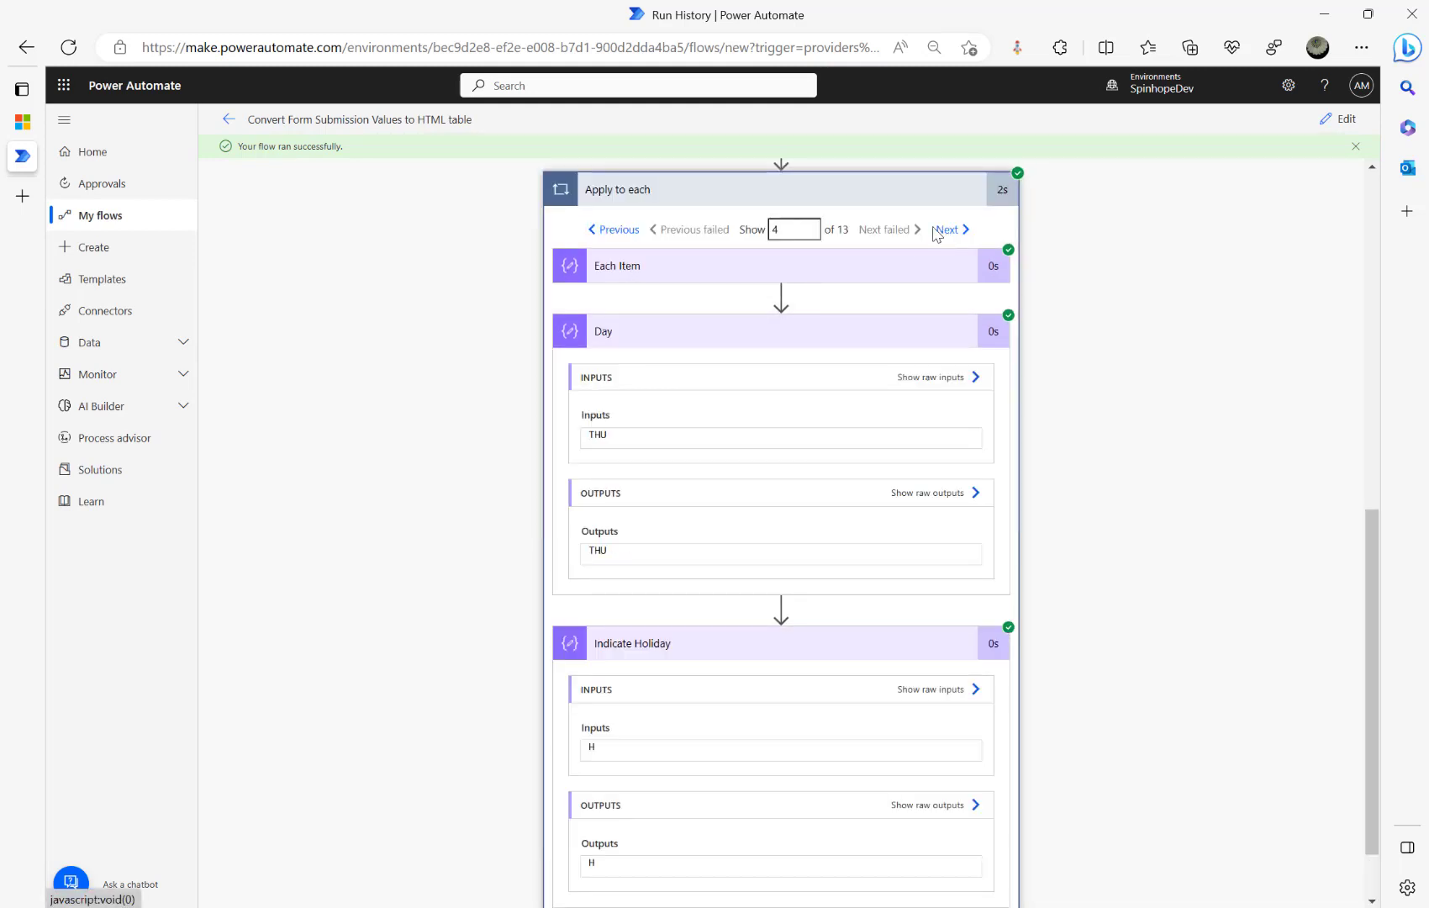
{"action": "left_click", "coordinate": [953, 233]}
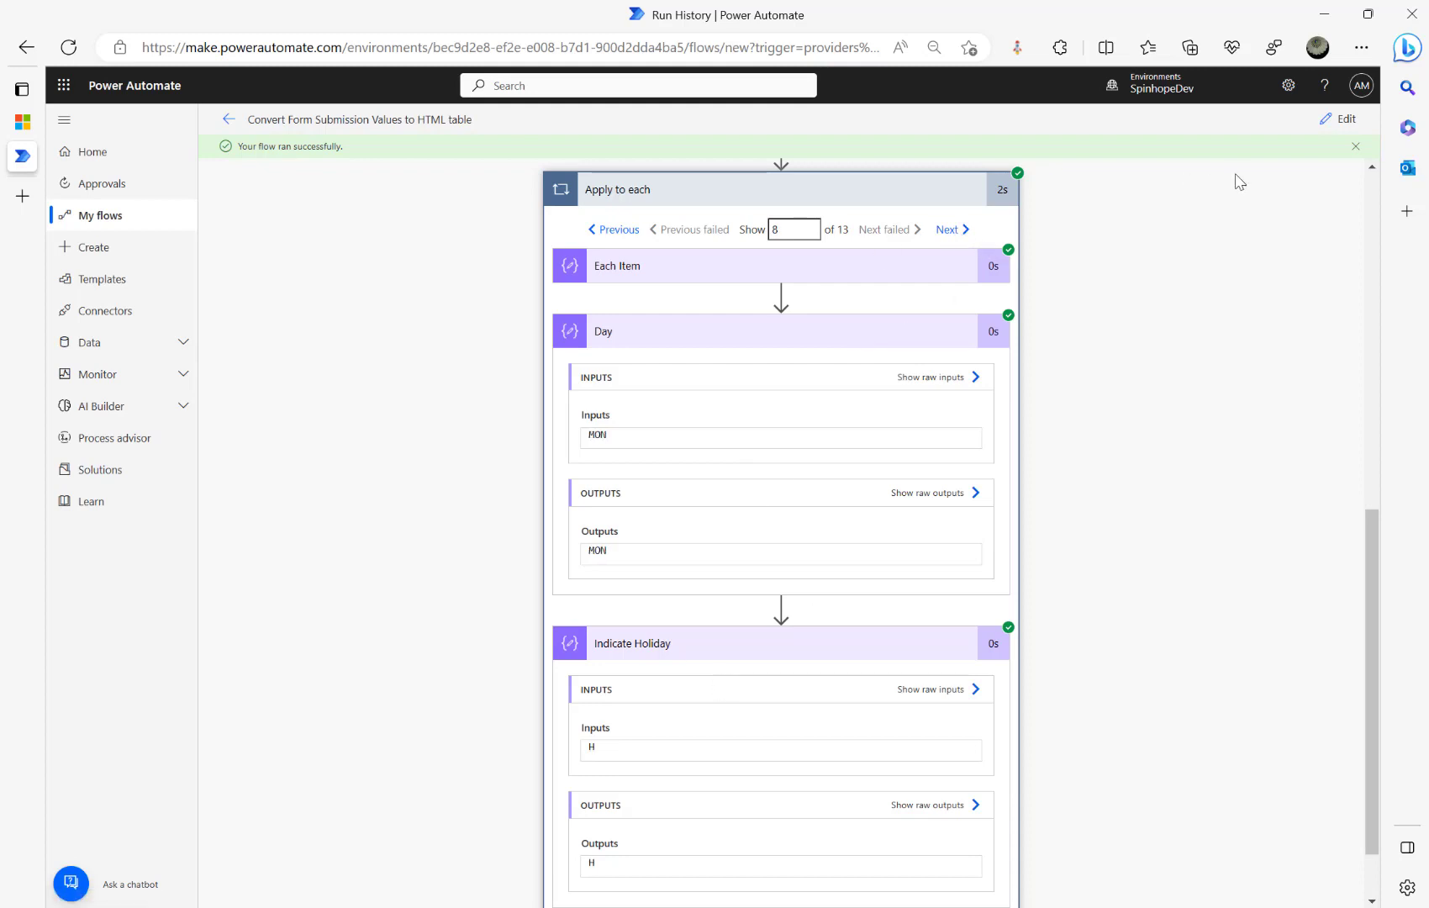
- Reopen the flow for editing and add a Compose action named Format Each Results at the end of the Apply to each loop
{"action": "left_click", "coordinate": [1341, 118]}
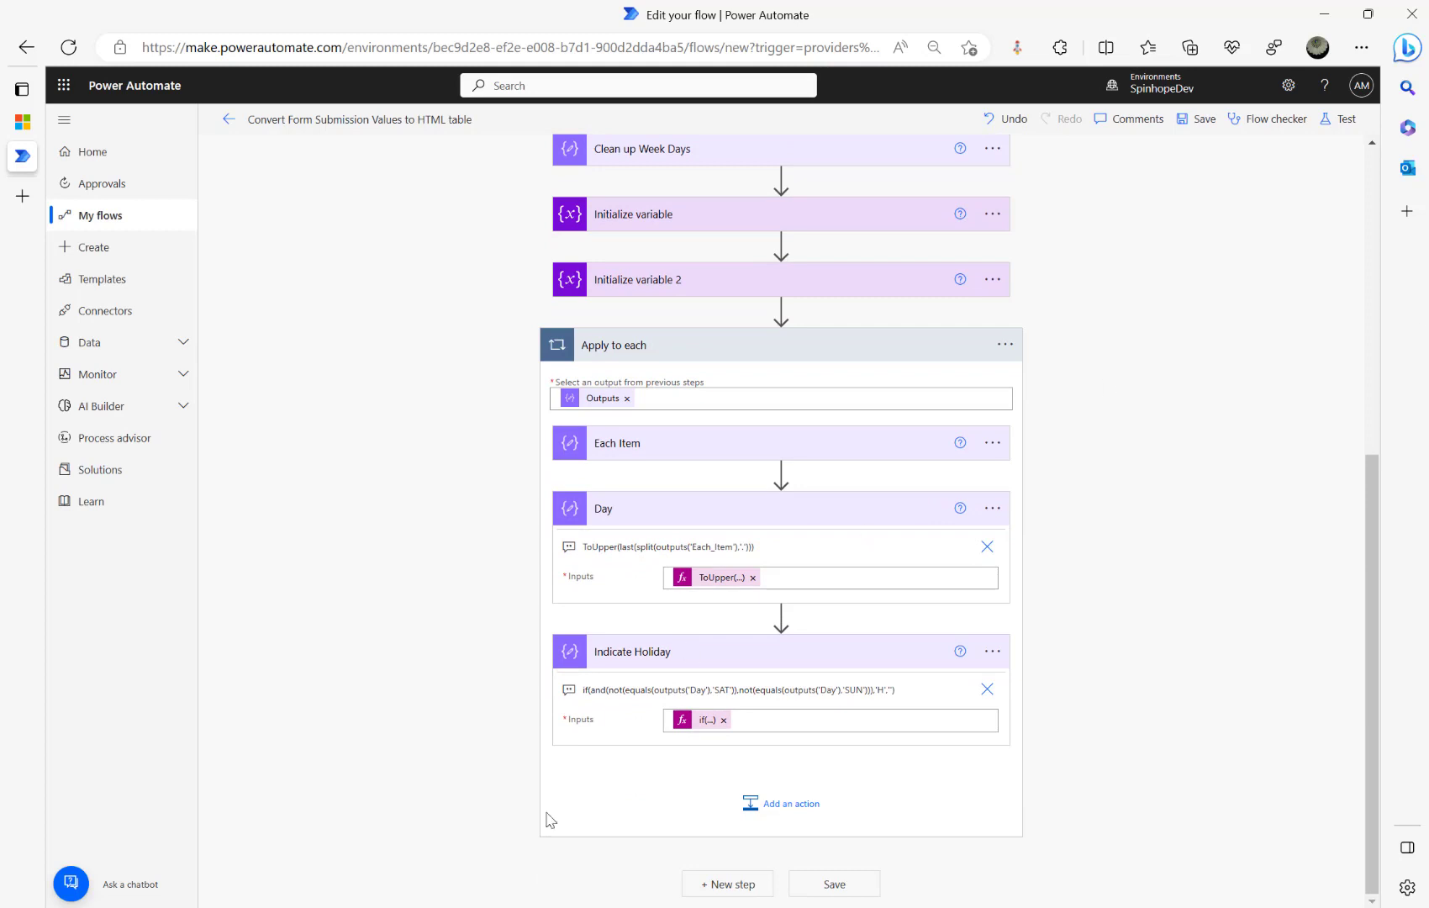
{"action": "left_click", "coordinate": [802, 808]}
{"action": "type", "text": "compose"}
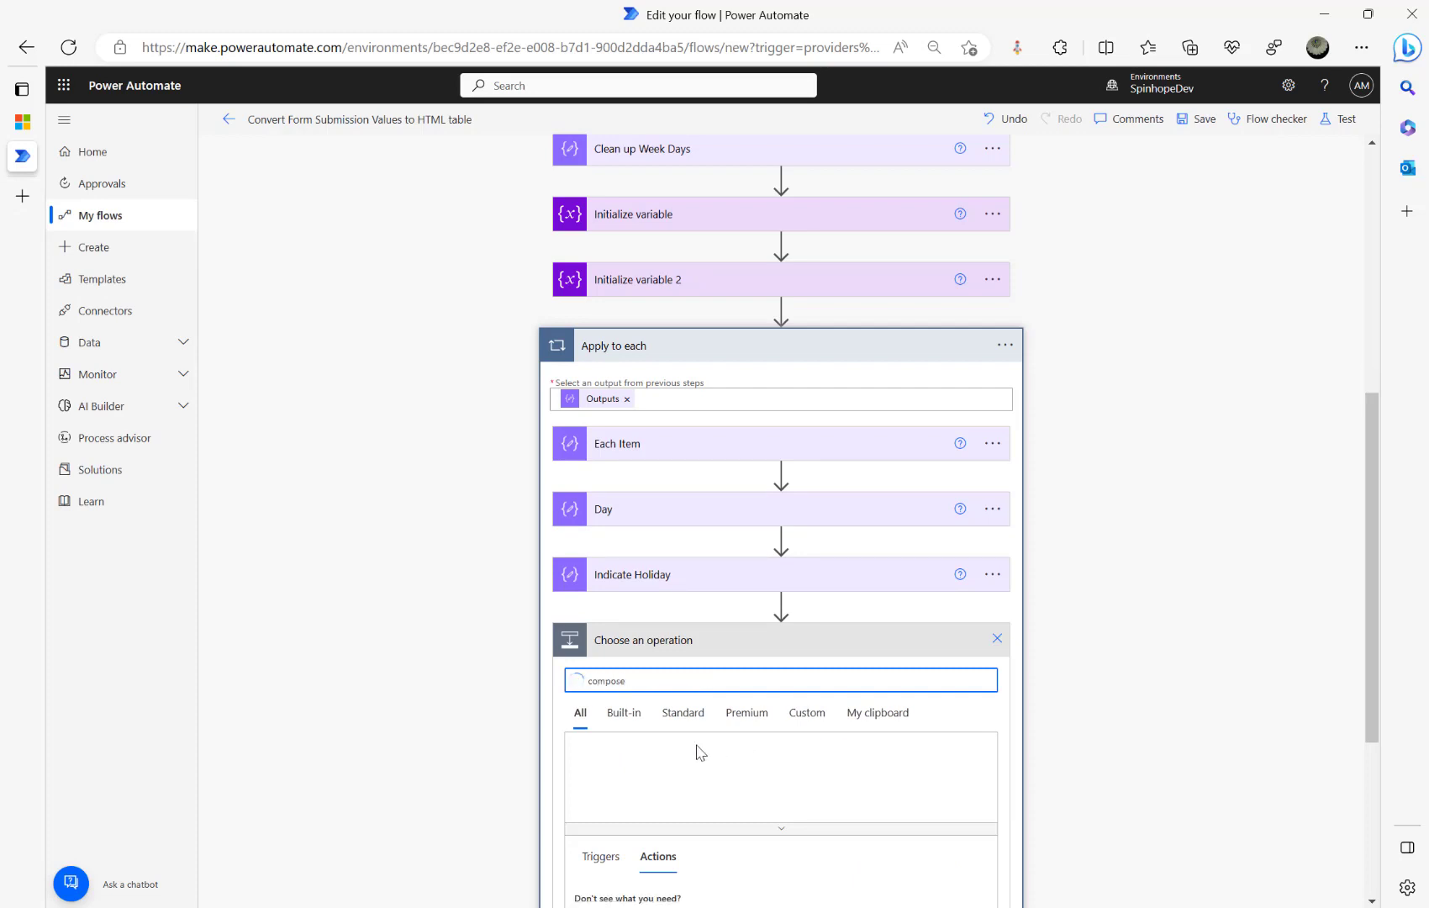
{"action": "scroll", "coordinate": [697, 748], "scroll_direction": "down", "scroll_amount": 2}
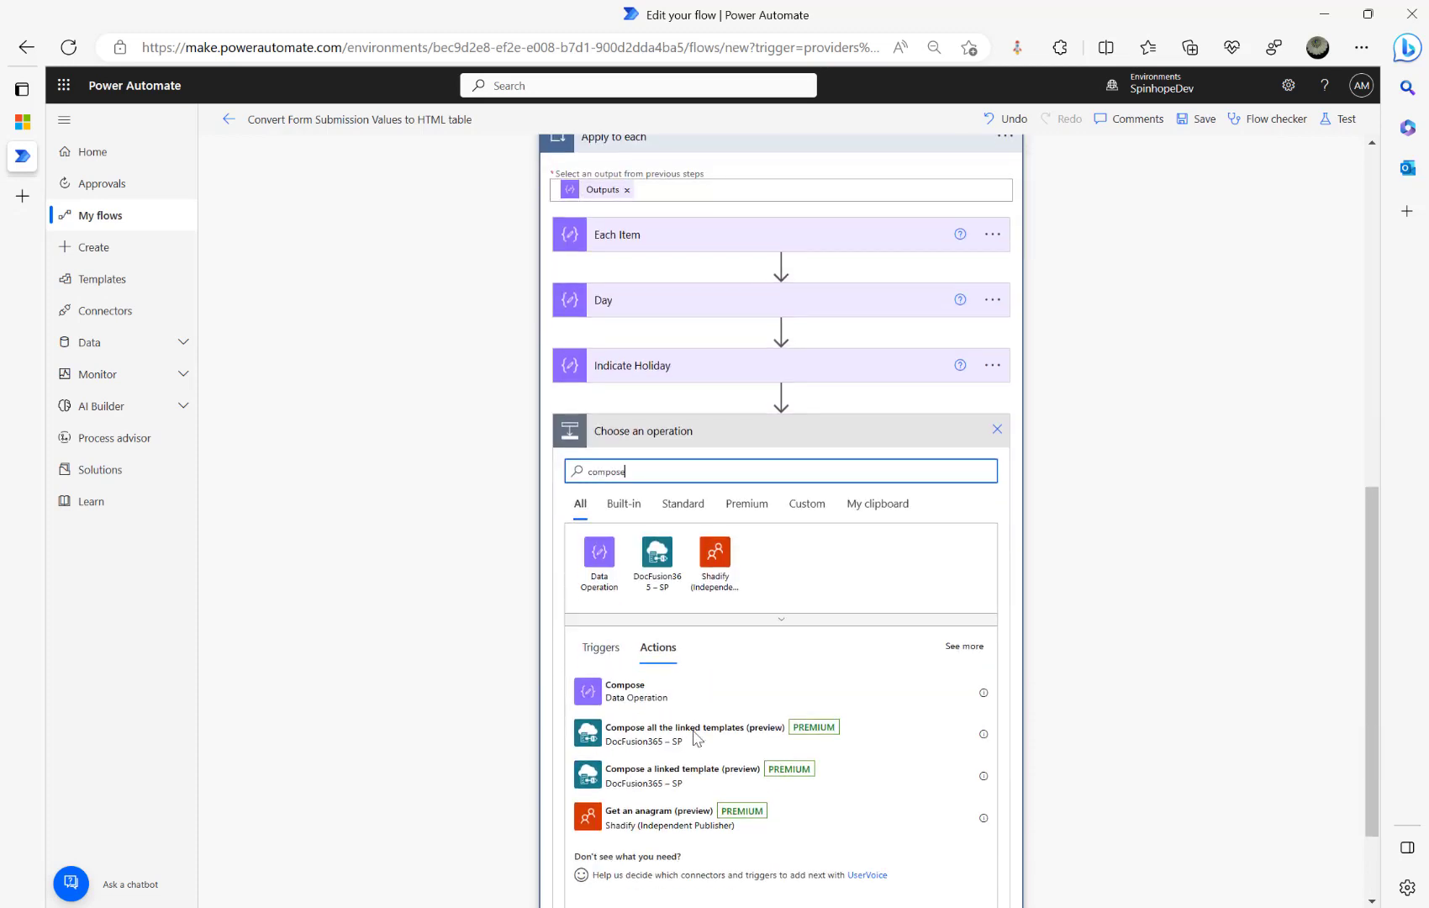
{"action": "left_click", "coordinate": [643, 697]}
{"action": "left_click", "coordinate": [991, 687]}
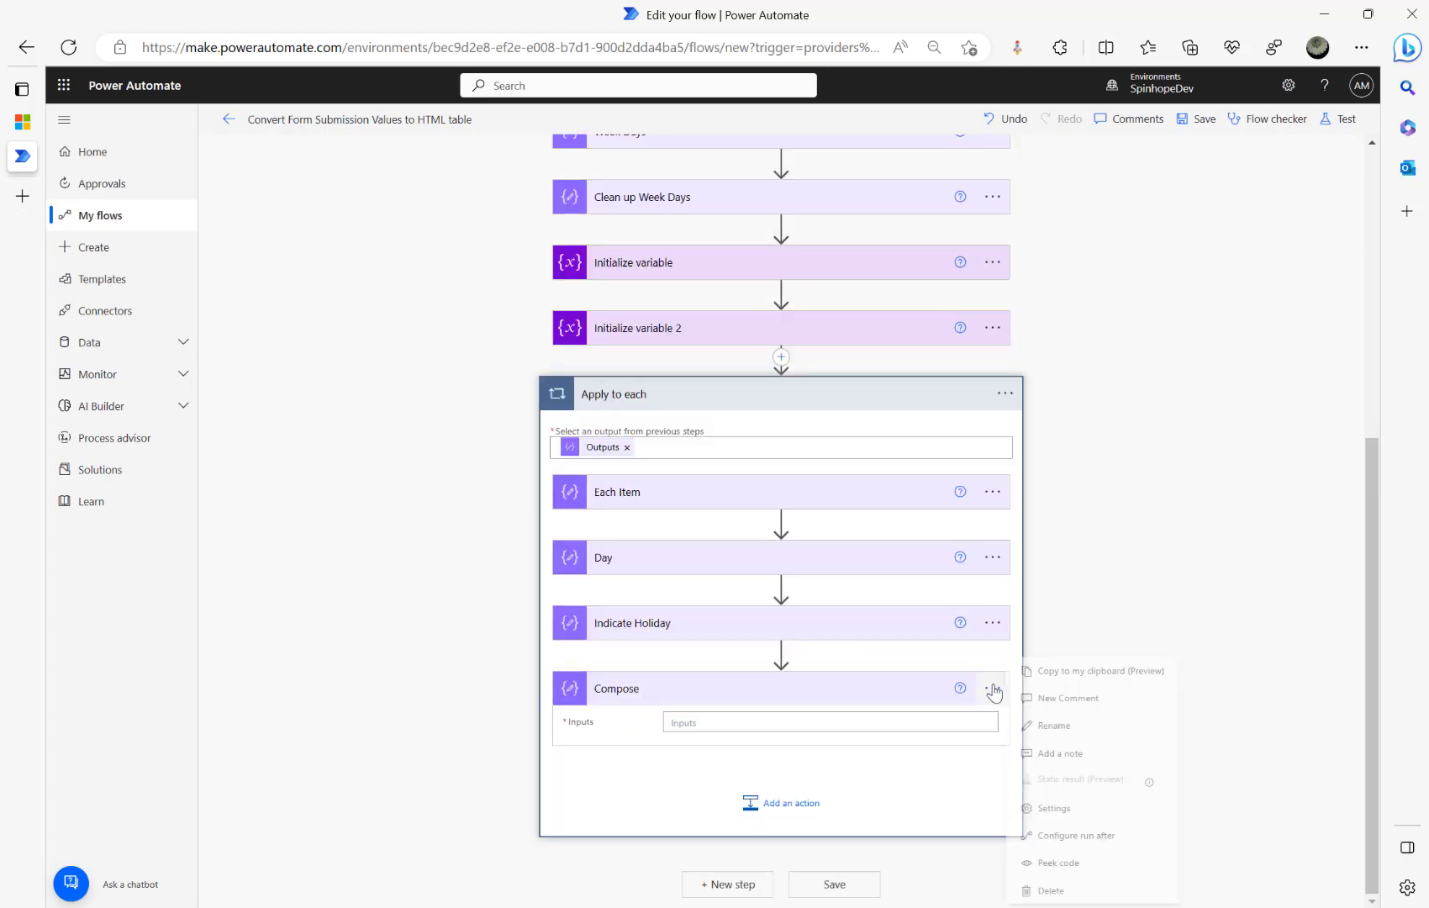
{"action": "left_click", "coordinate": [1058, 727]}
{"action": "type", "text": "Format Each Results"}
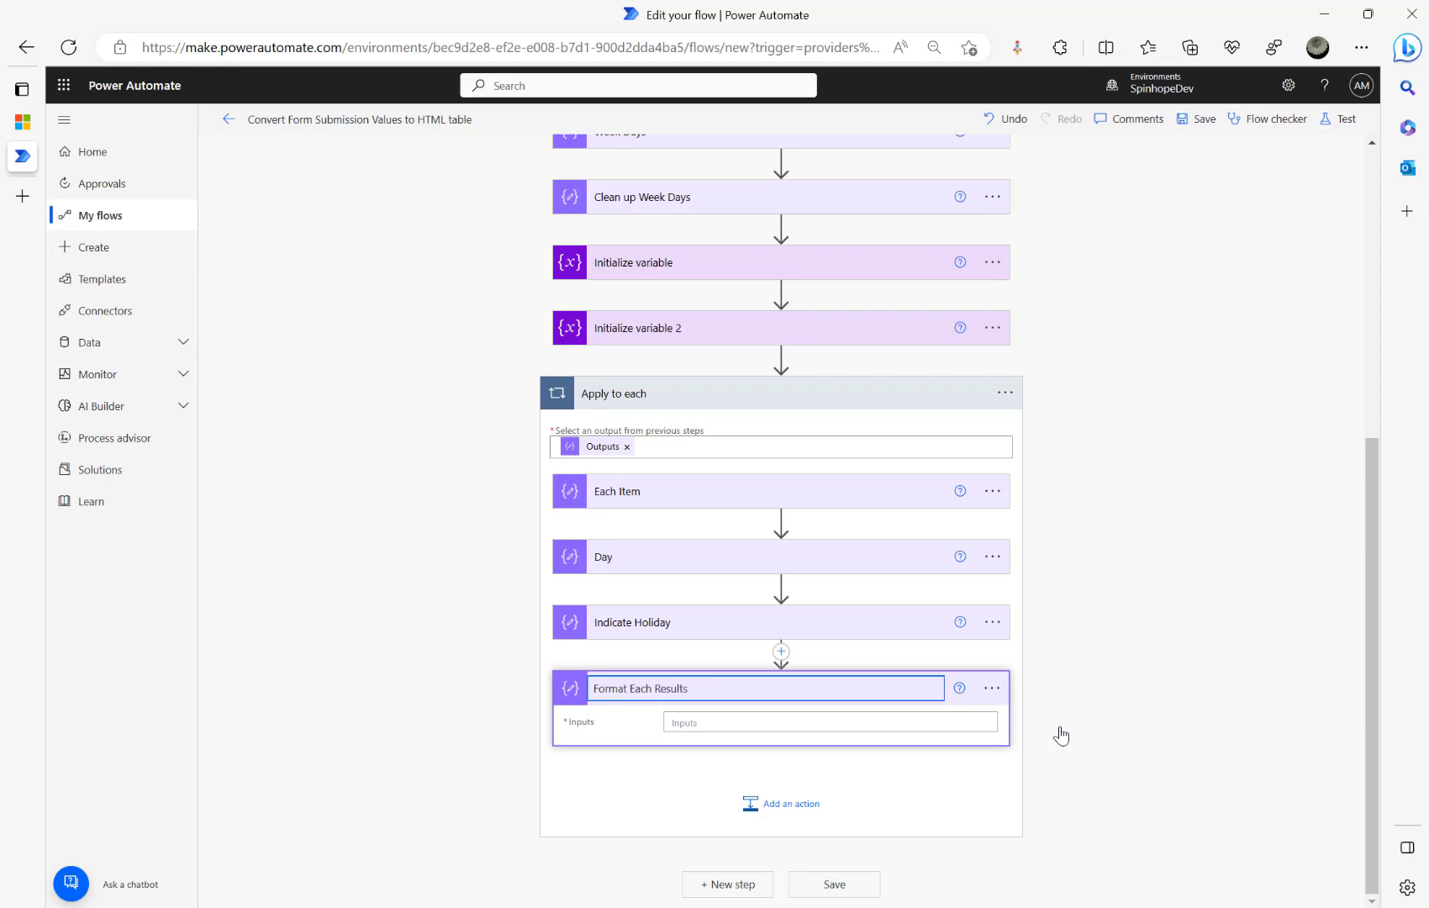
- Start a JSON object containing a "Date" key in the inputs of Format Each Results
{"action": "left_click", "coordinate": [714, 713]}
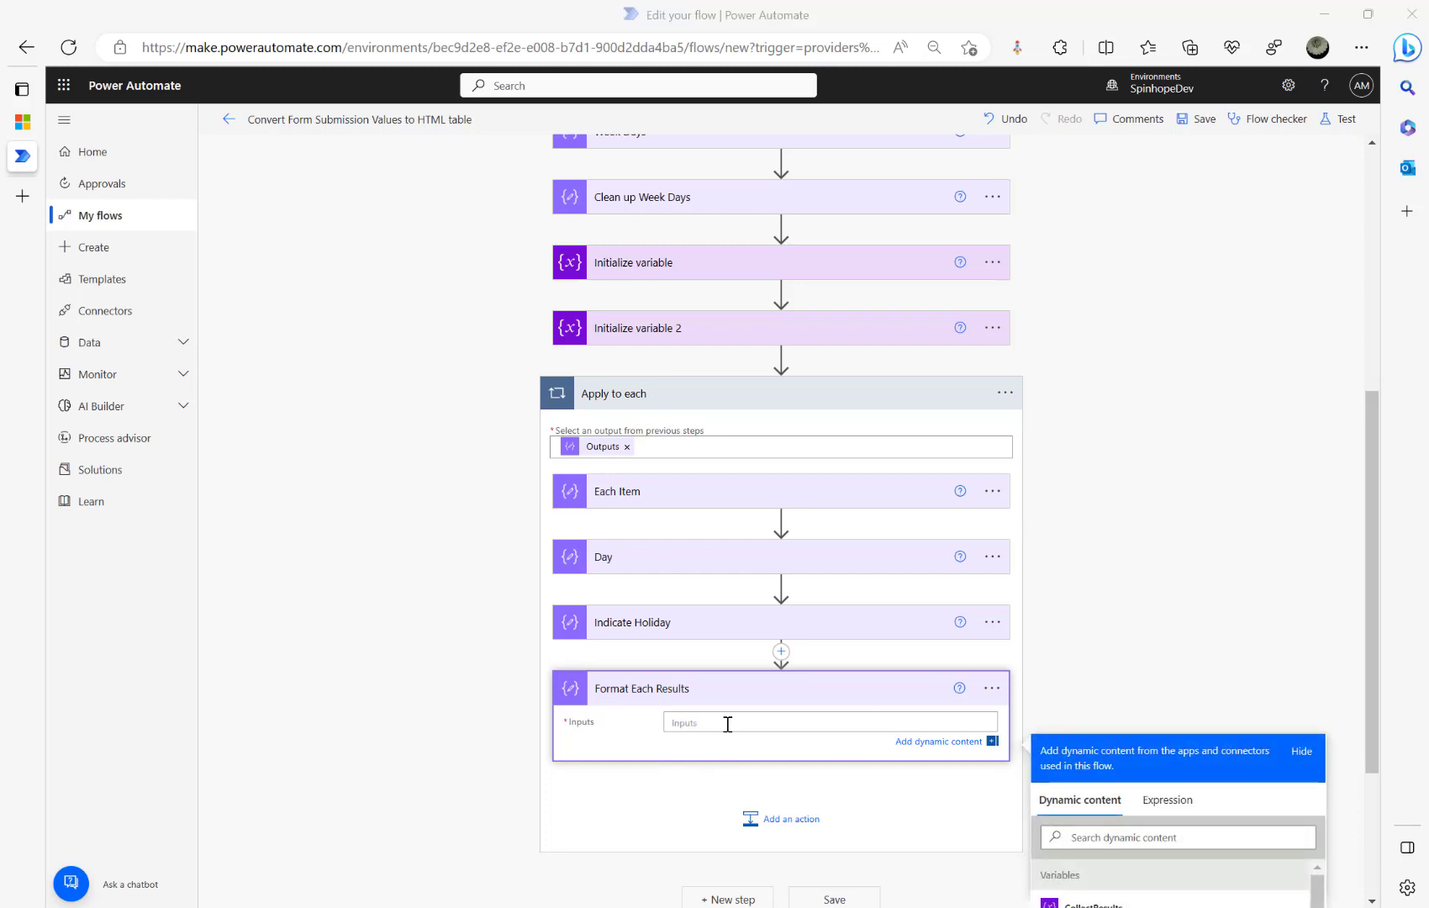
{"action": "type", "text": "{"}
{"action": "key", "text": "Return"}
{"action": "key", "text": "Return"}
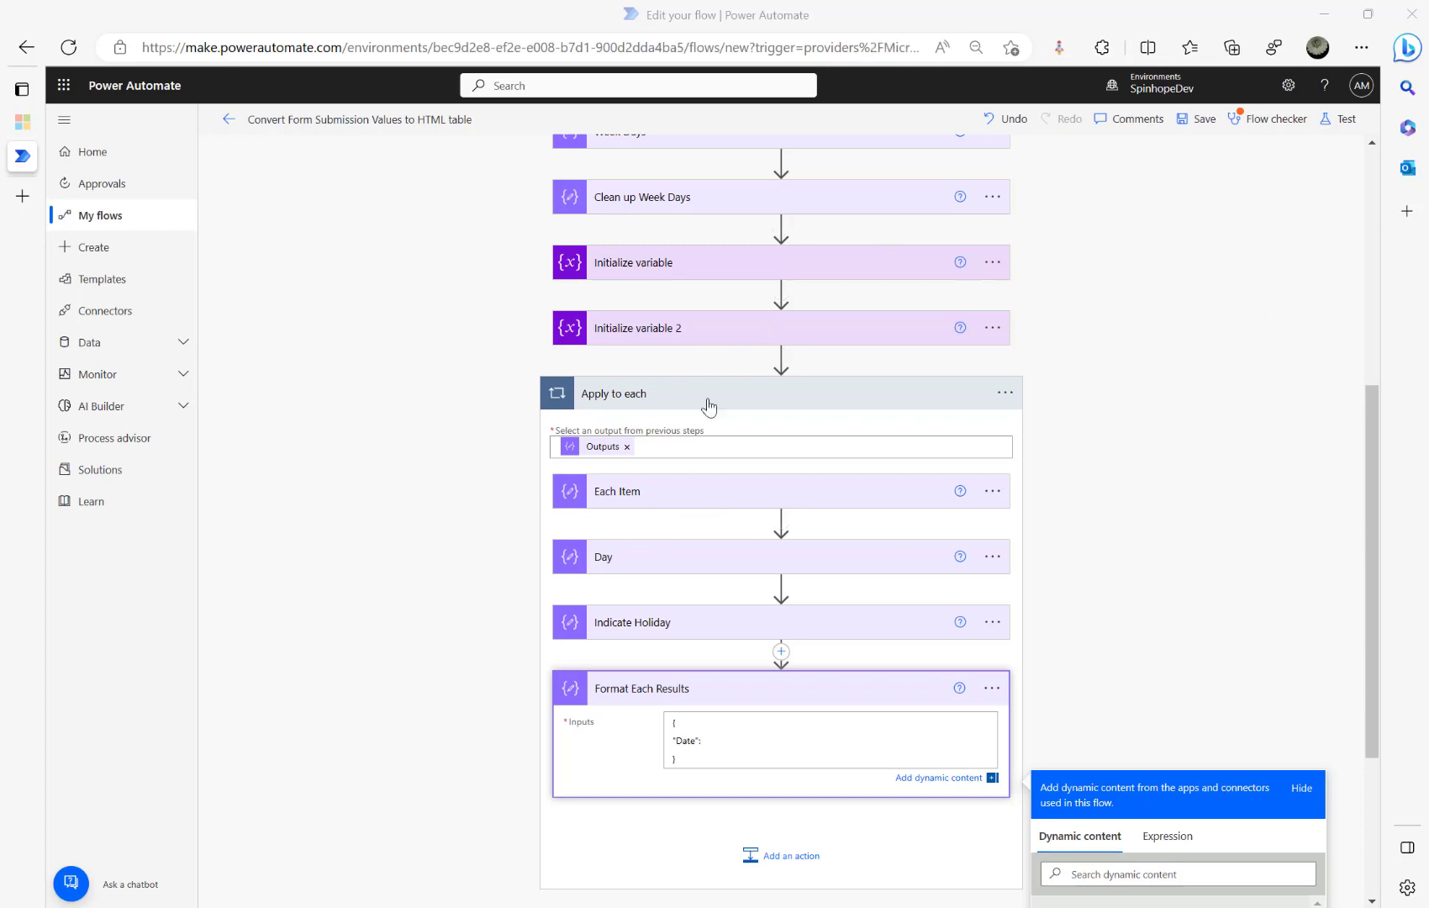
- Check the StartDate variable's setup and set the "Date" key's value to the expression formatDateTime(variables('StartDate'),'dd/MM/yyyy')
{"action": "left_click", "coordinate": [677, 266]}
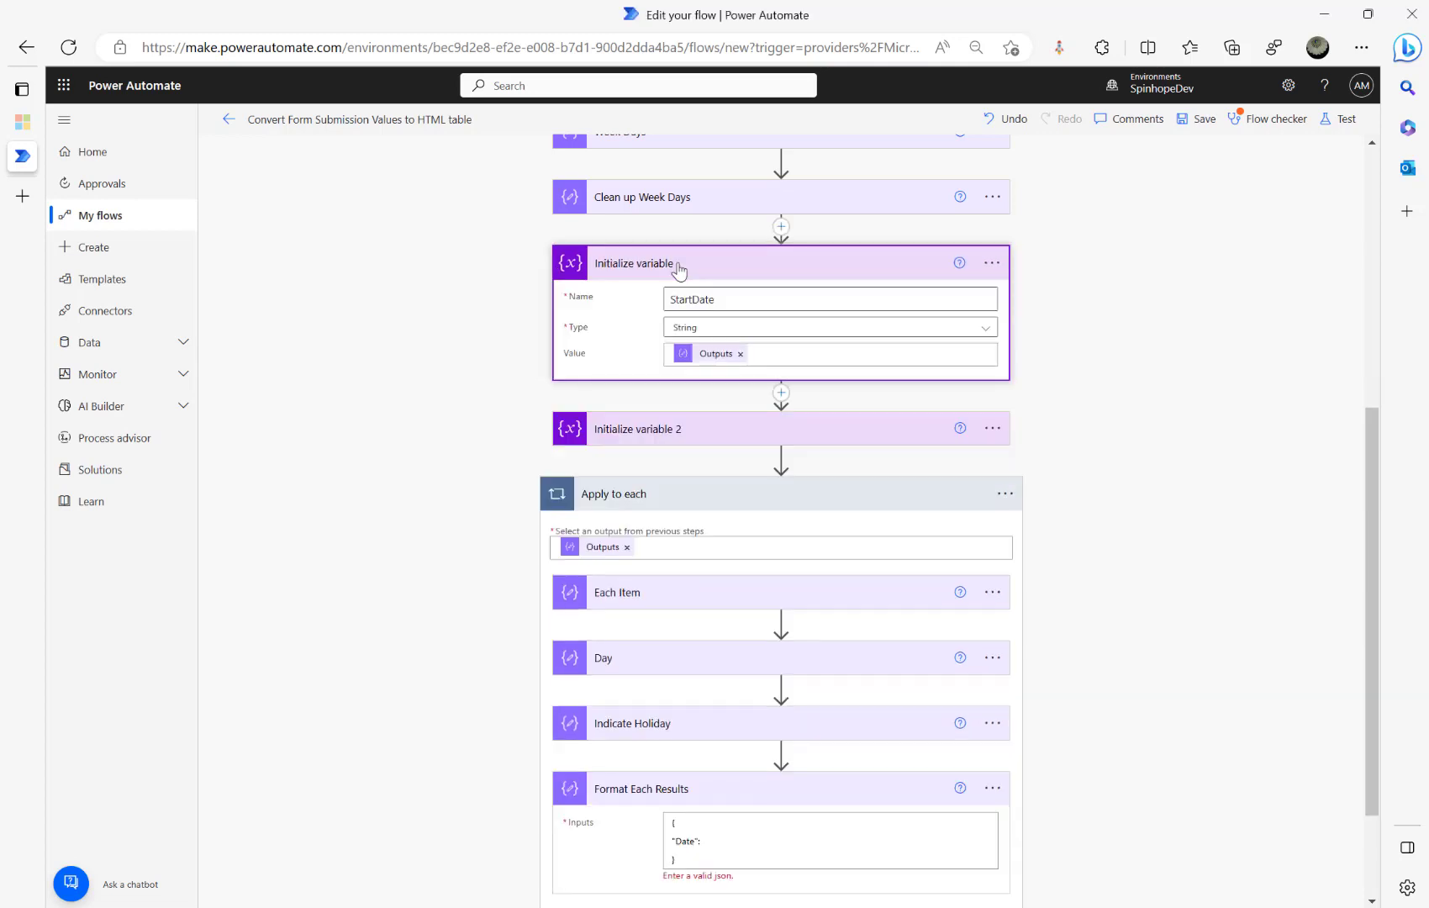
{"action": "mouse_move", "coordinate": [704, 356]}
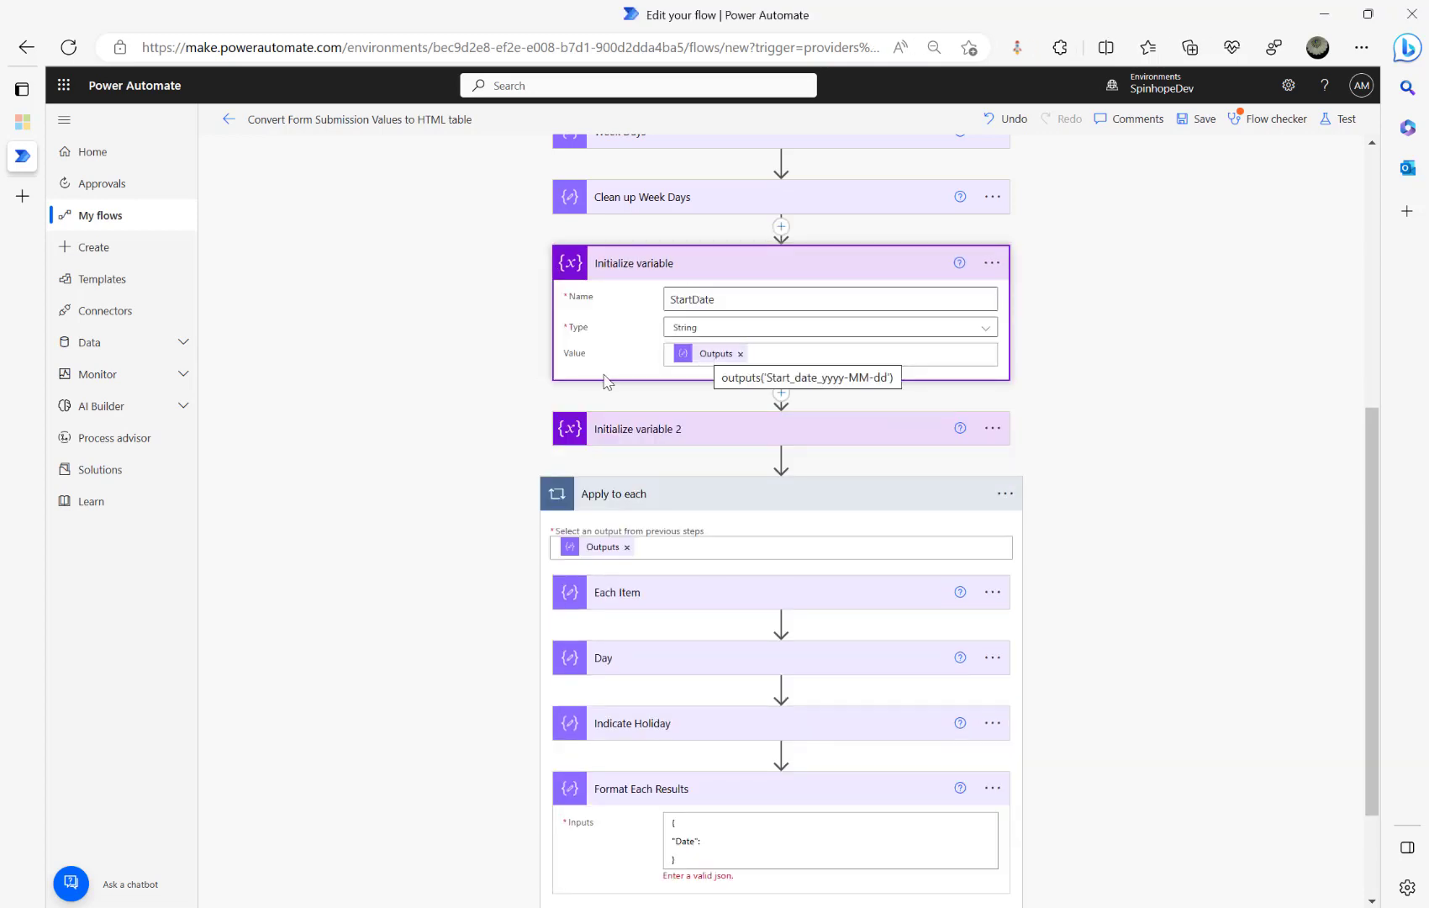
{"action": "scroll", "coordinate": [414, 580], "scroll_direction": "down", "scroll_amount": 2}
{"action": "left_click", "coordinate": [732, 689]}
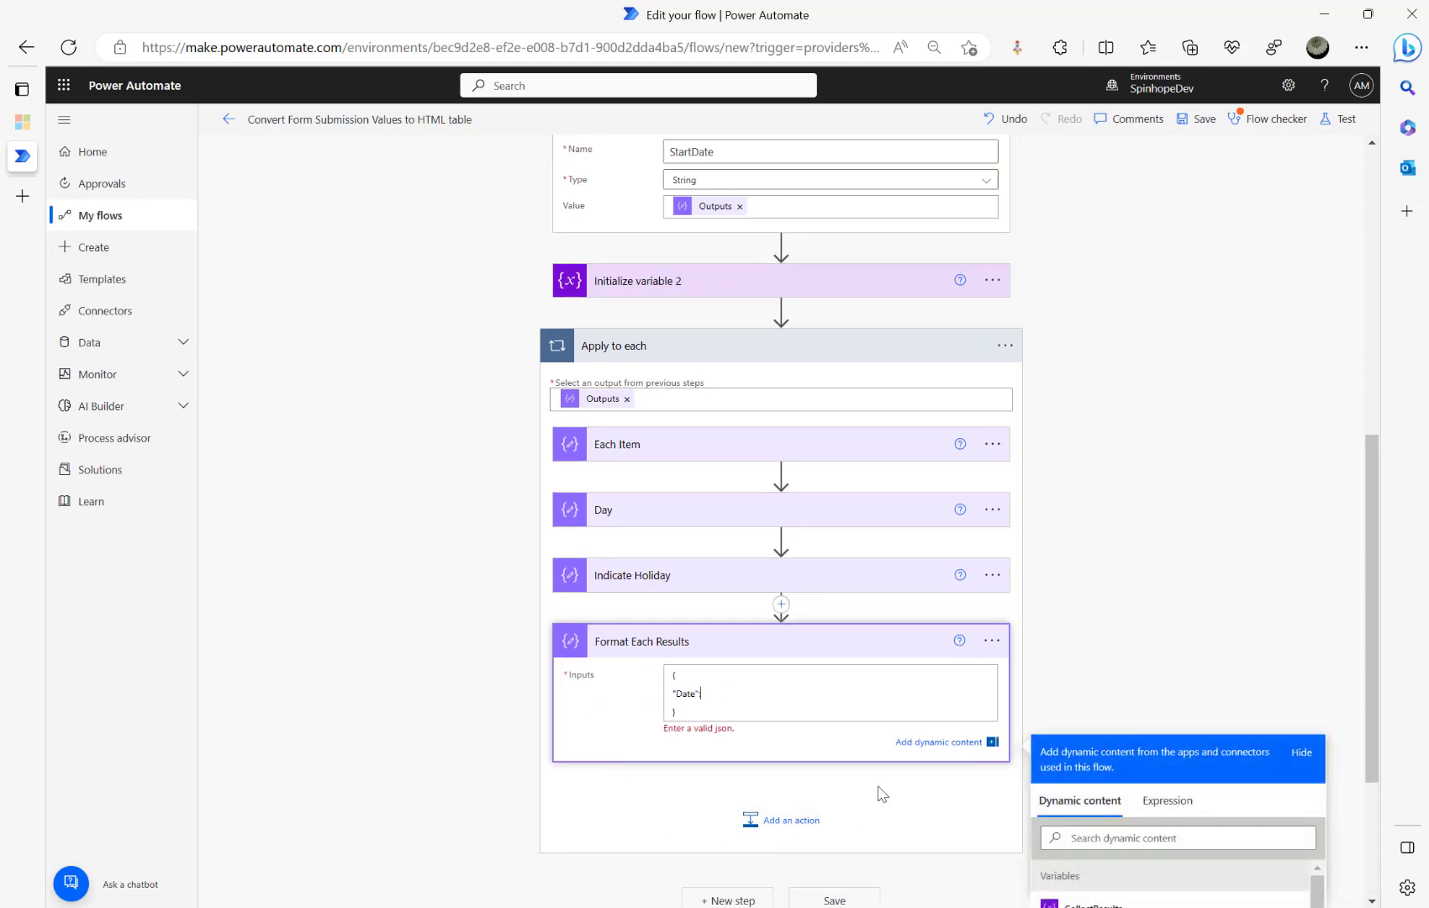
{"action": "scroll", "coordinate": [876, 790], "scroll_direction": "down", "scroll_amount": 3}
{"action": "left_click", "coordinate": [1173, 555]}
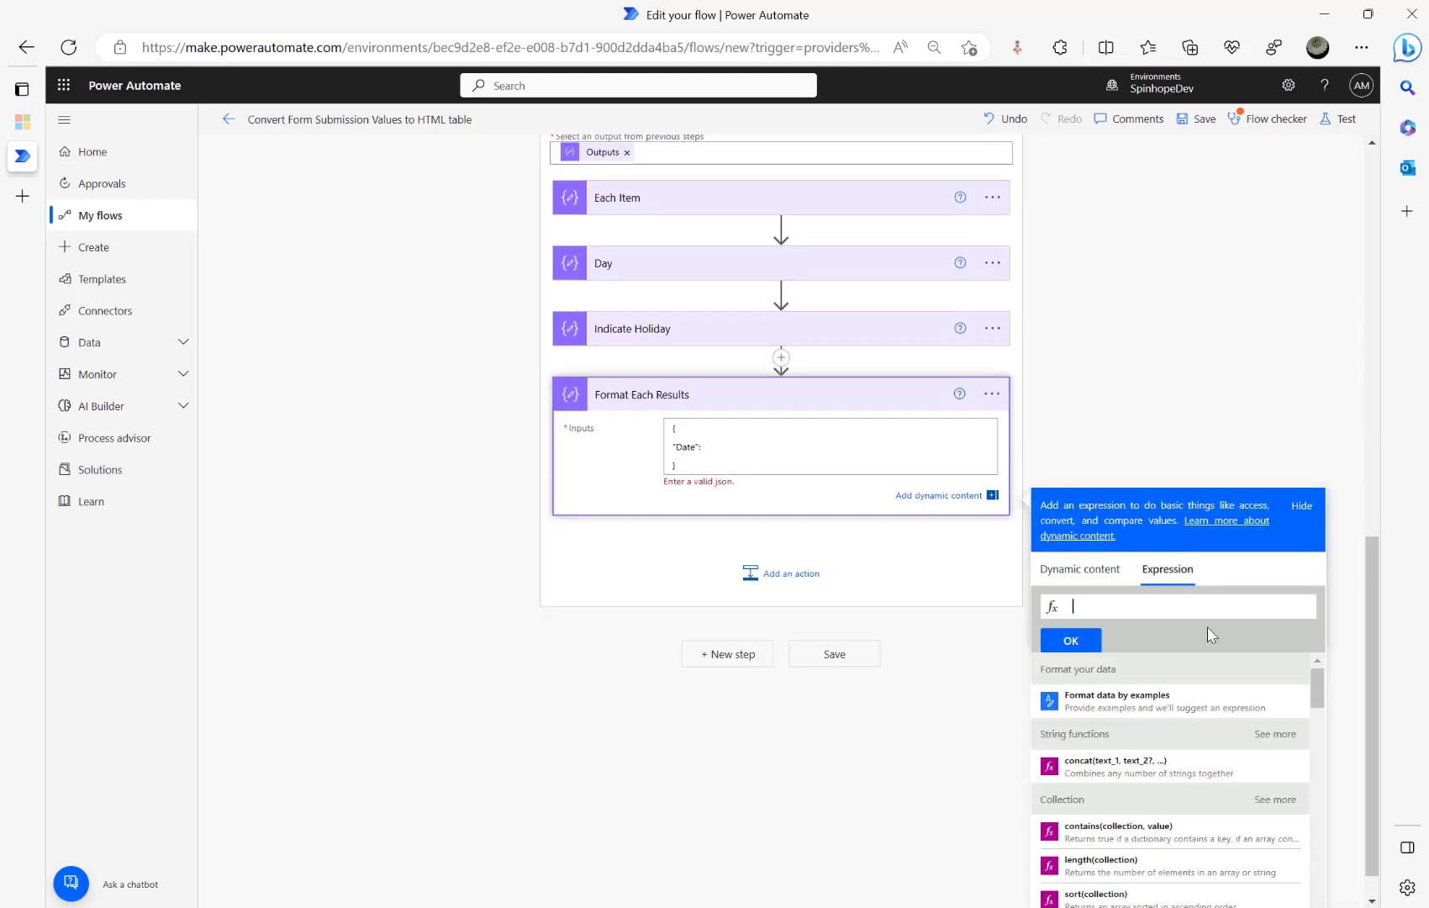
{"action": "key", "text": "ctrl+v"}
{"action": "left_click", "coordinate": [1072, 641]}
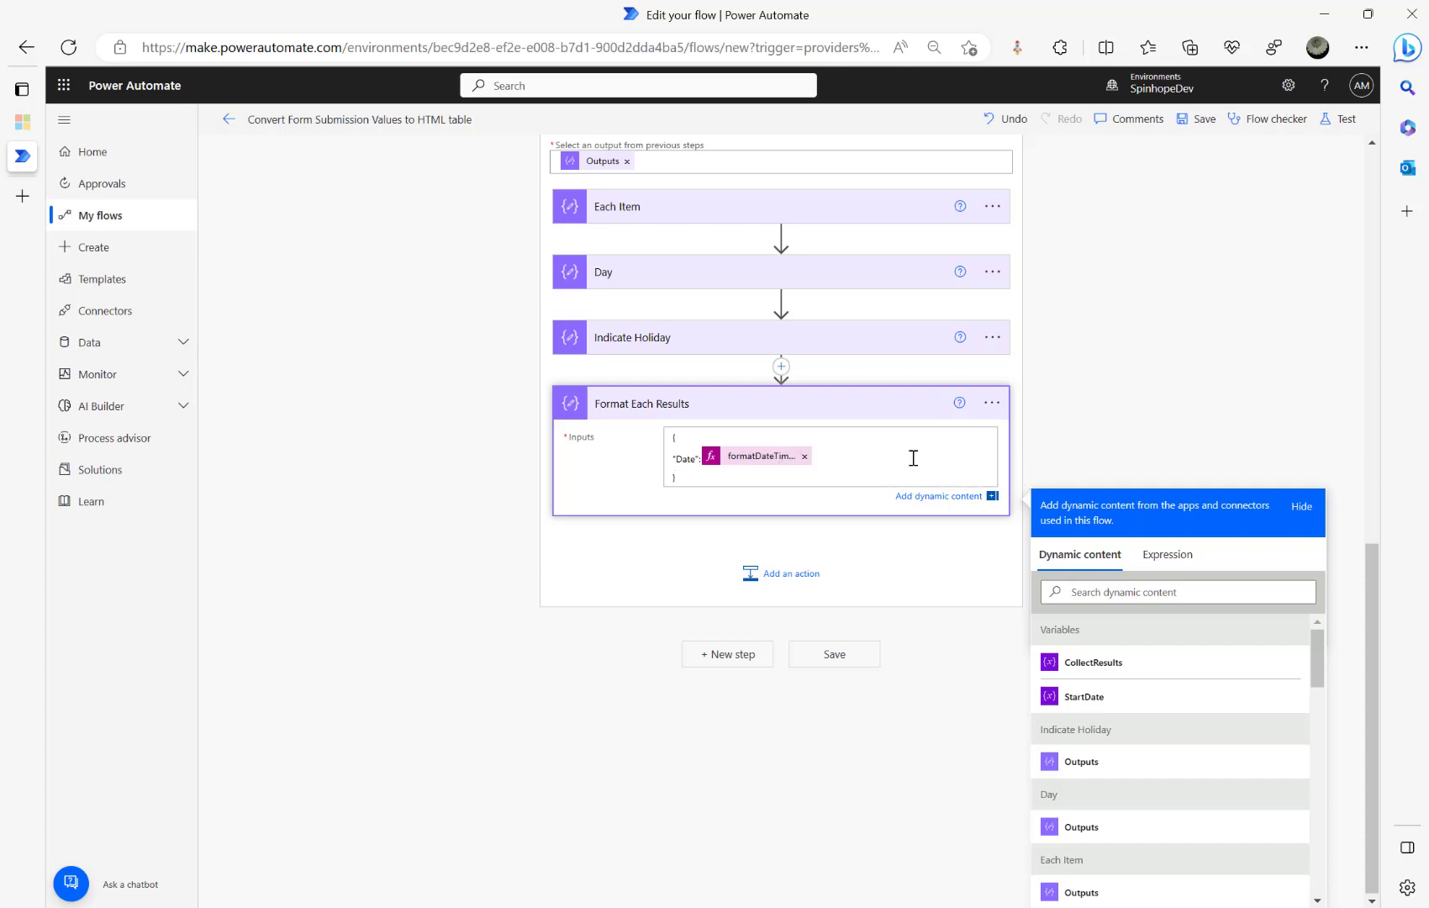
- Add the note formatDateTime(variables('StartDate'),'dd/MM/yyyy') to the Format Each Results action
{"action": "left_click", "coordinate": [991, 407]}
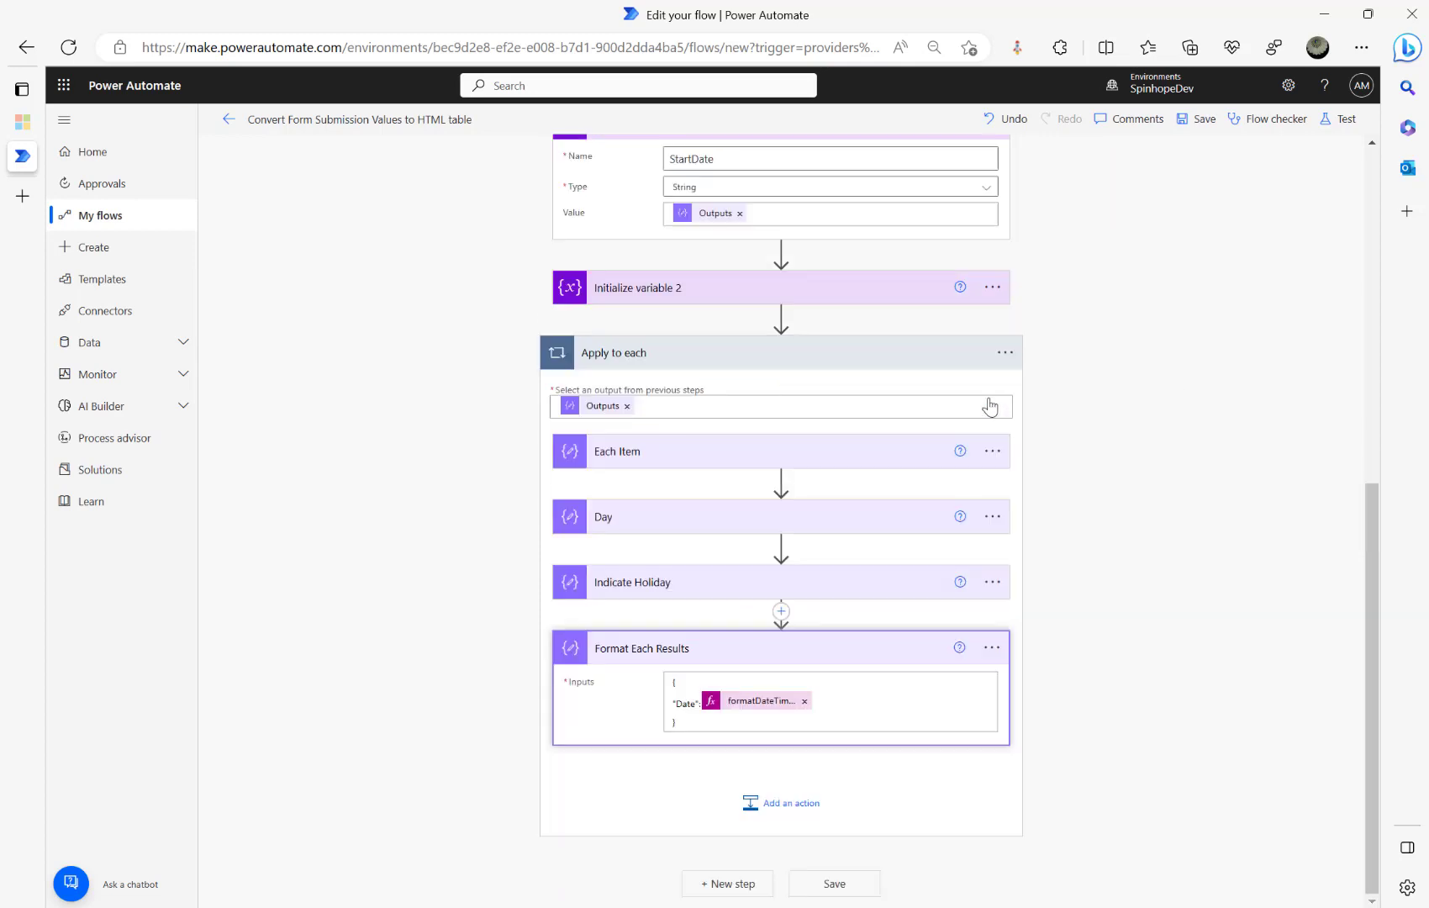
{"action": "left_click", "coordinate": [989, 654]}
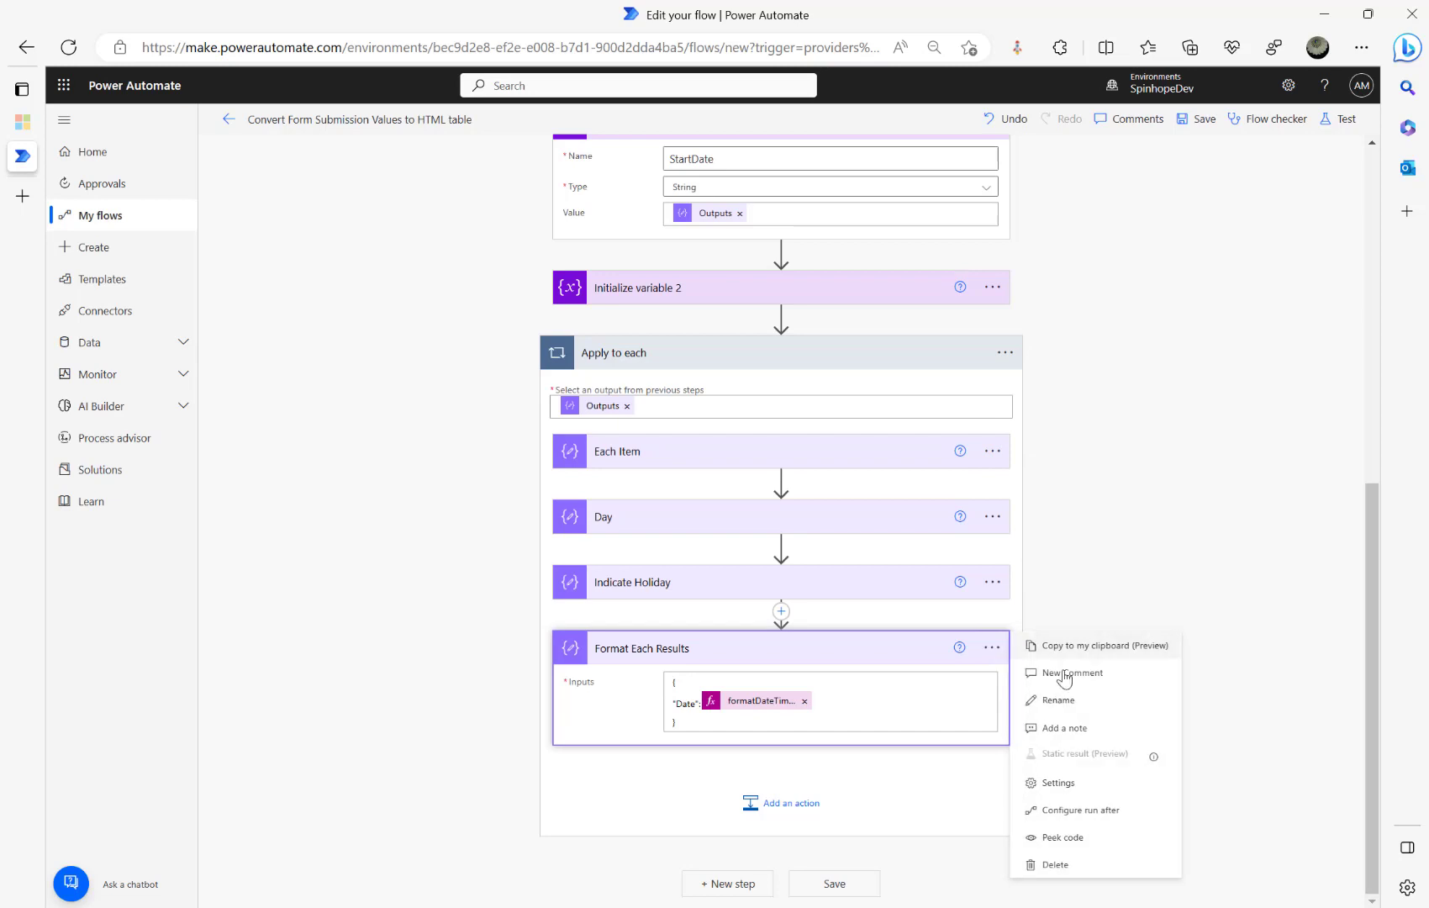
{"action": "left_click", "coordinate": [1070, 728]}
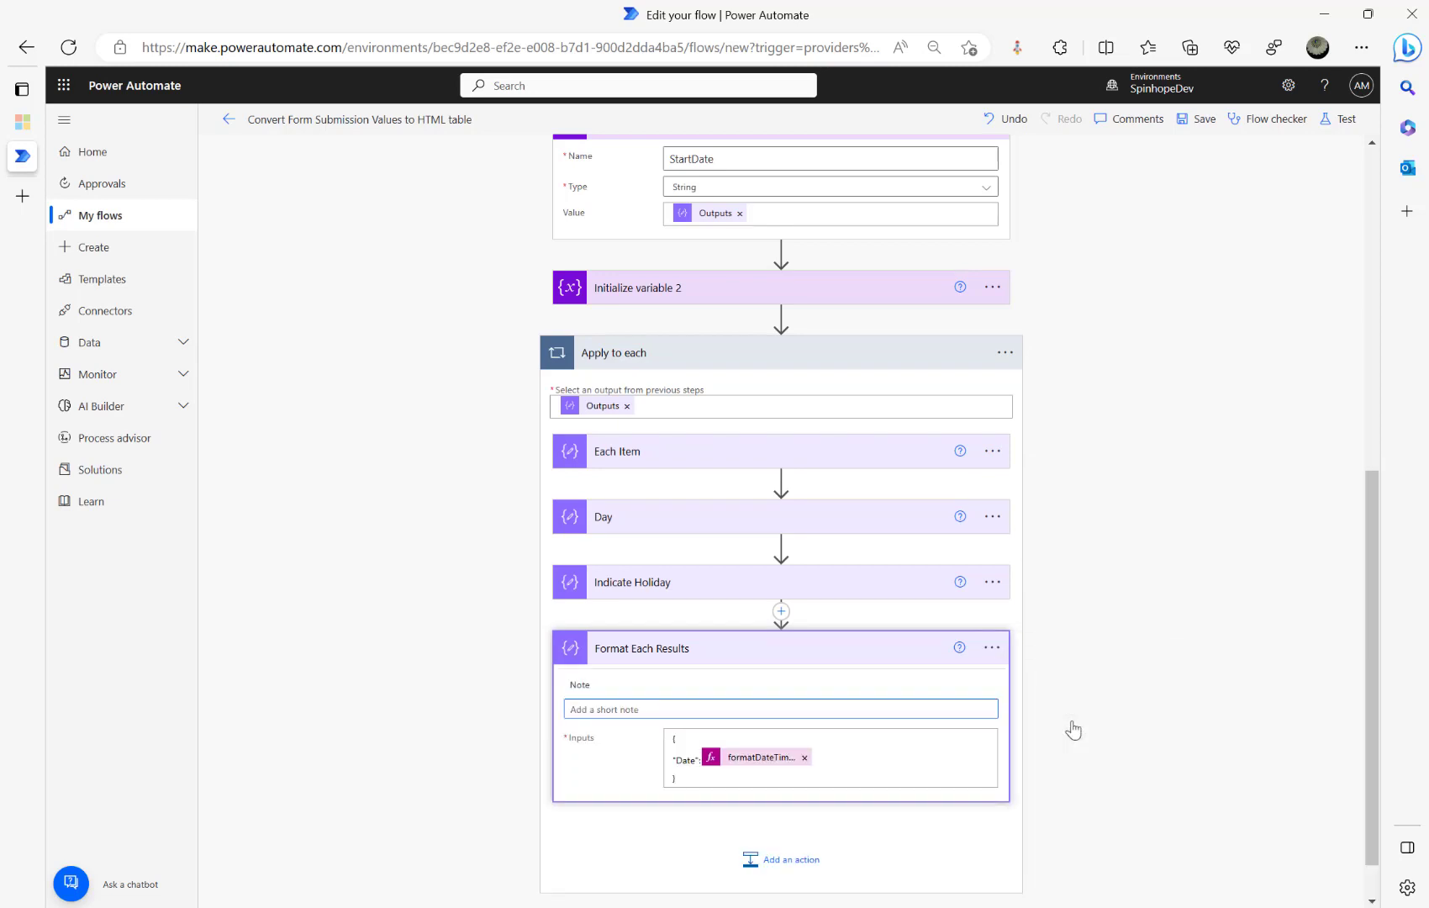
{"action": "type", "text": "formatDateTime(variables('StartDate'),'dd/MM/yyyy')"}
{"action": "left_click", "coordinate": [1226, 564]}
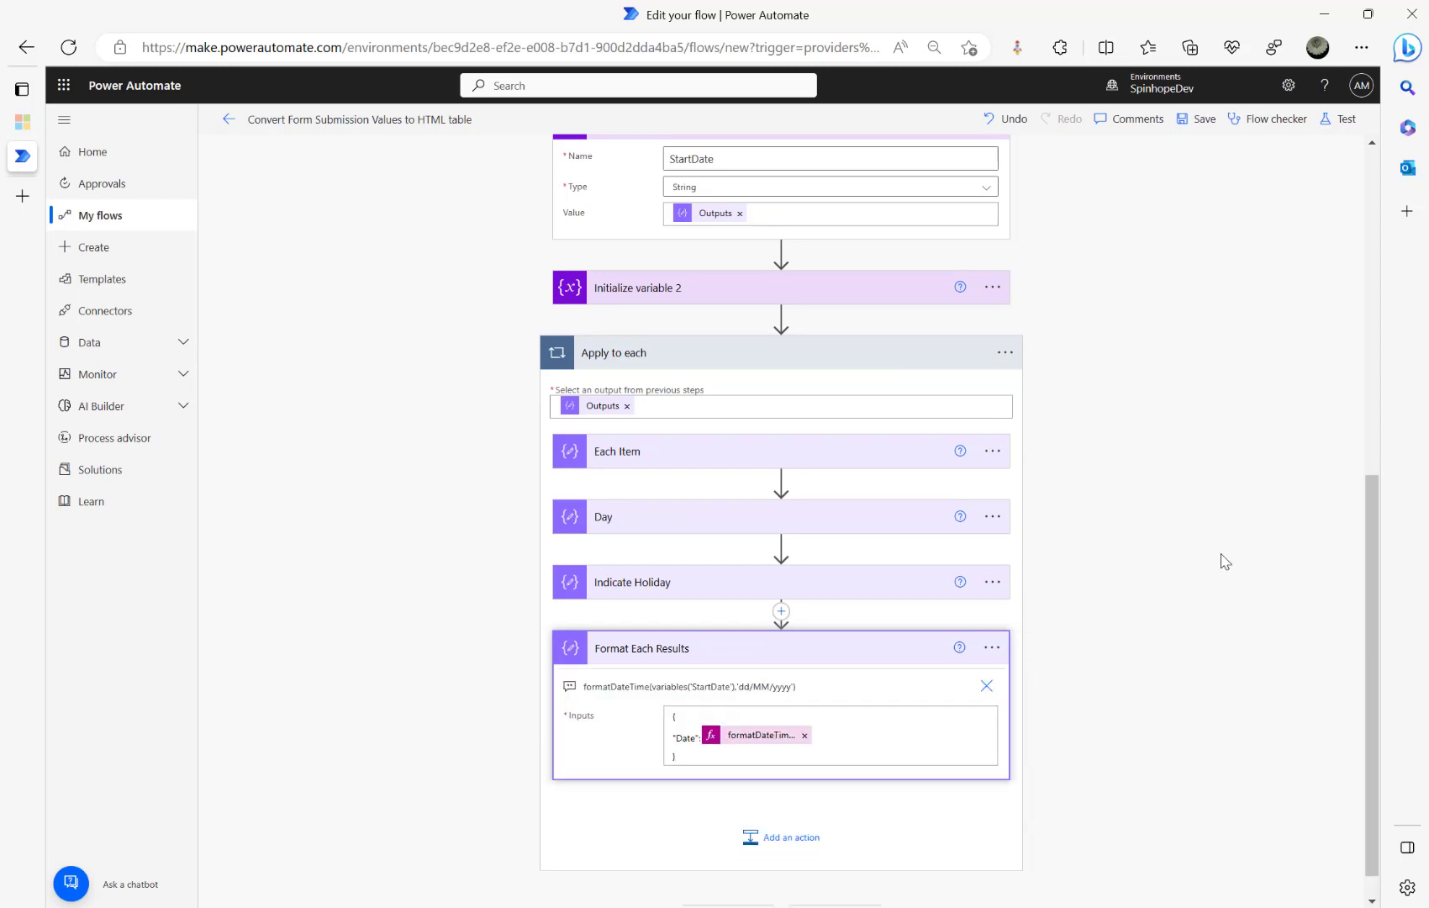
- Add a "Day" key to the Format Each Results JSON, with the Day action's Outputs as its value
{"action": "left_click", "coordinate": [832, 744]}
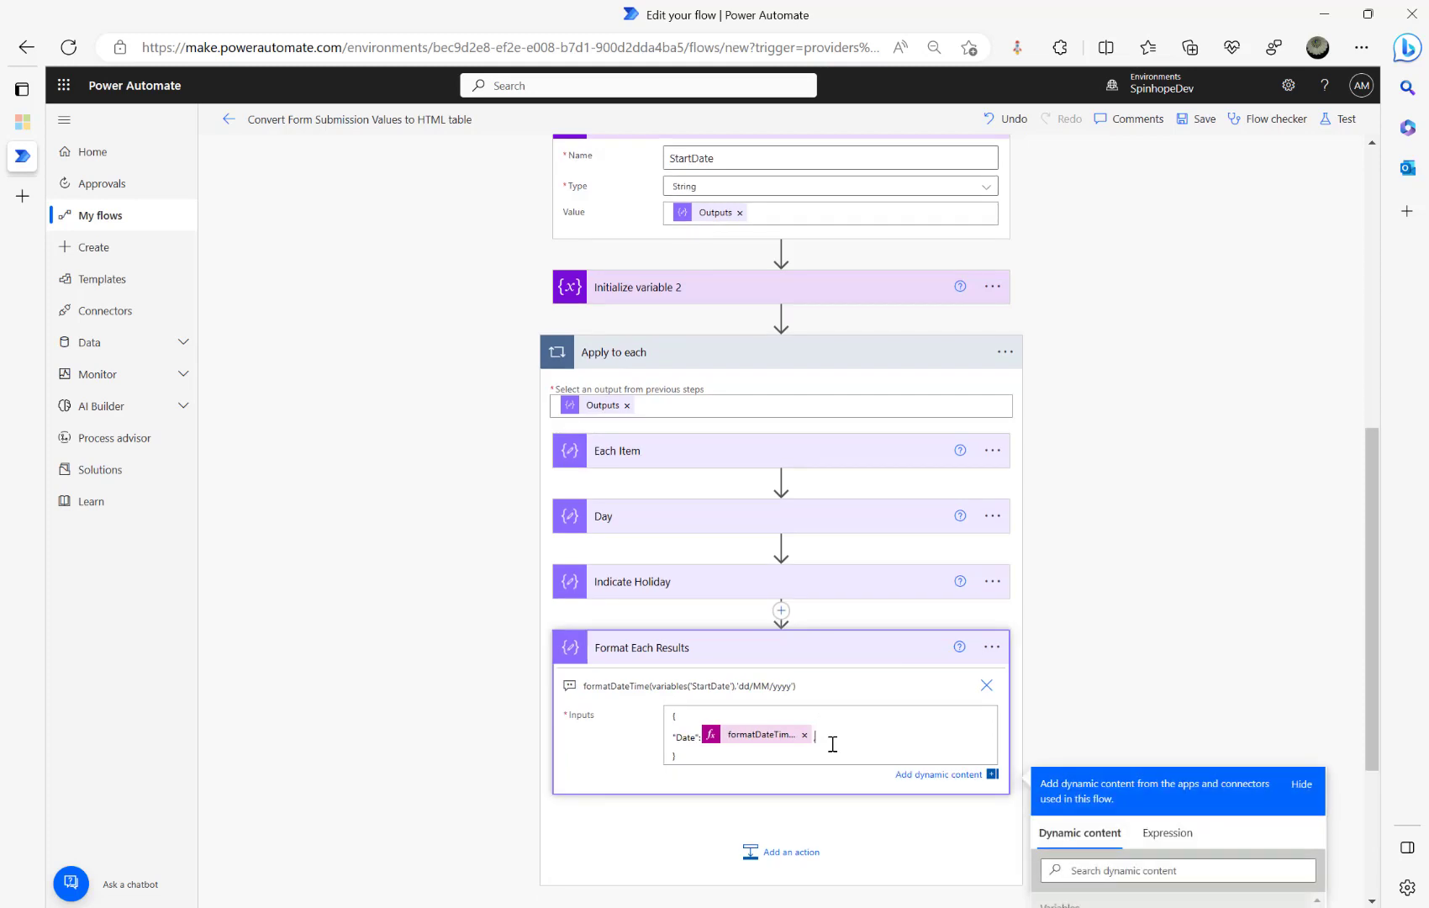
{"action": "type", "text": ","}
{"action": "key", "text": "Return"}
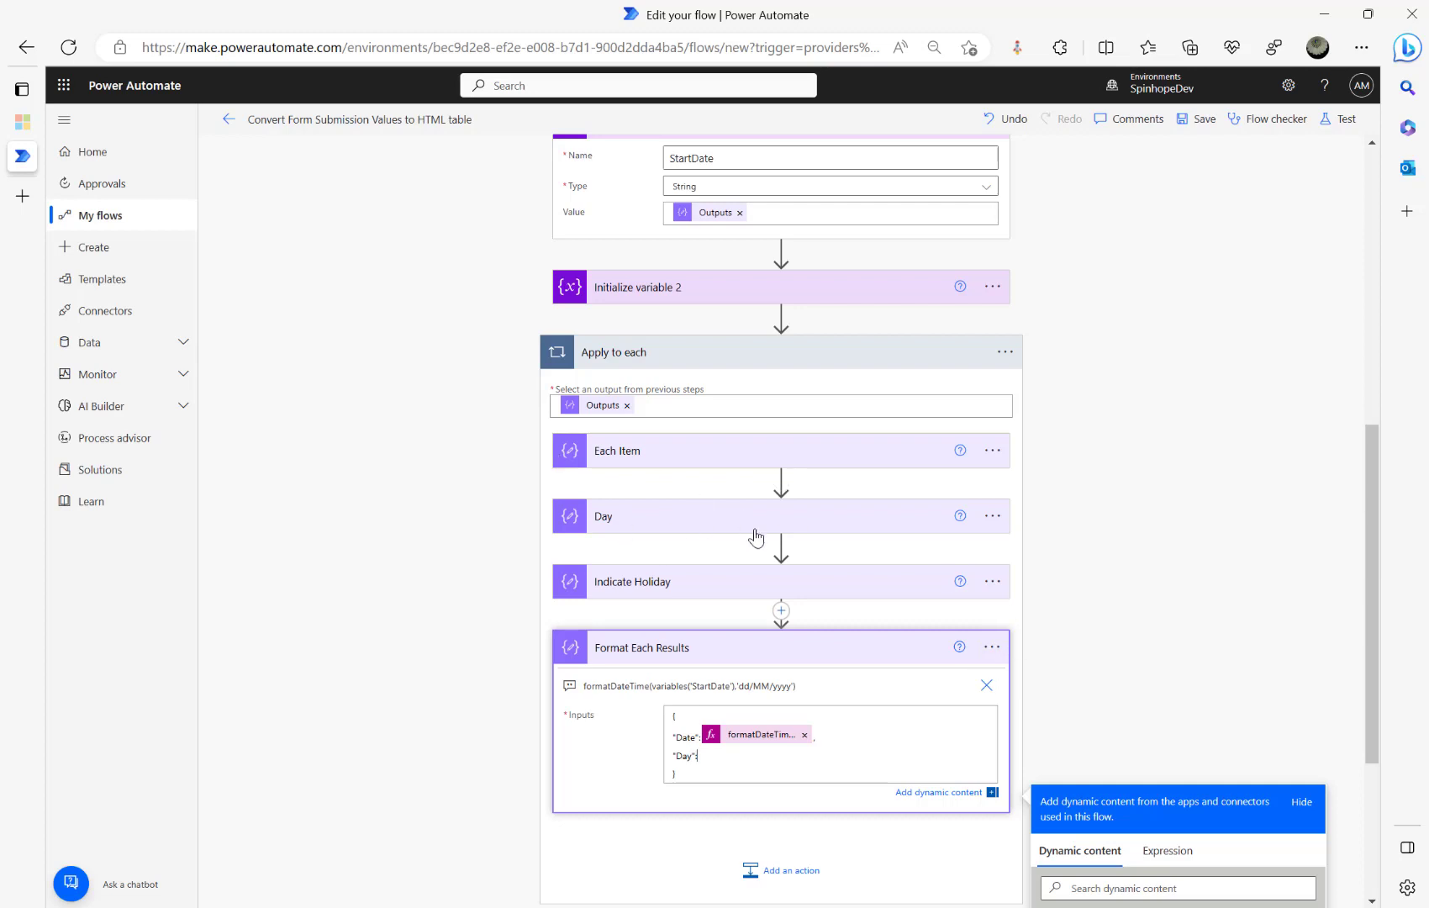
{"action": "scroll", "coordinate": [1106, 688], "scroll_direction": "down", "scroll_amount": 3}
{"action": "scroll", "coordinate": [1125, 798], "scroll_direction": "down", "scroll_amount": 1}
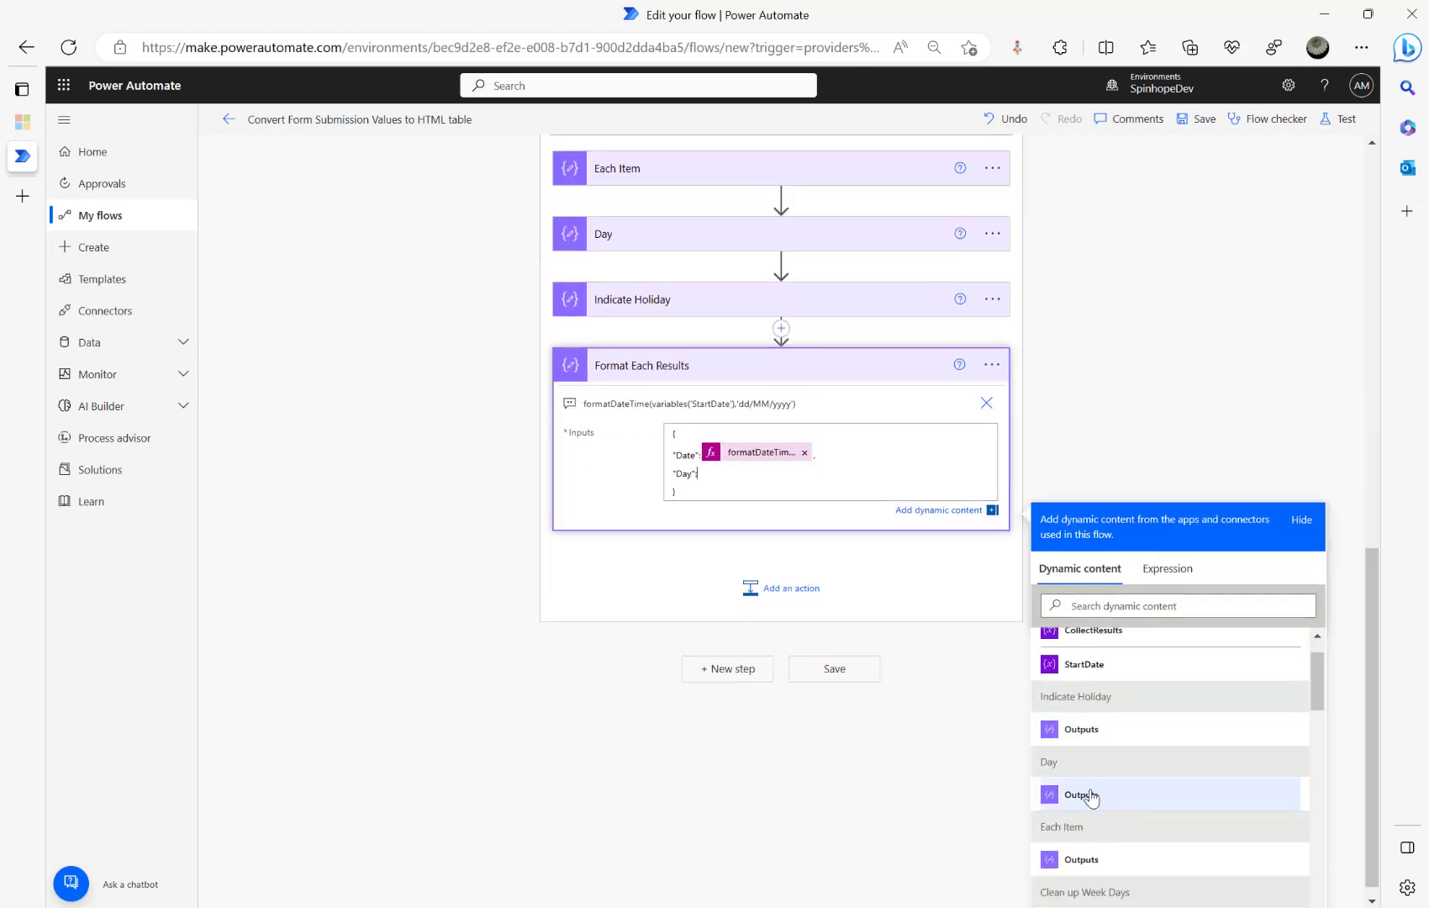
{"action": "left_click", "coordinate": [1084, 799]}
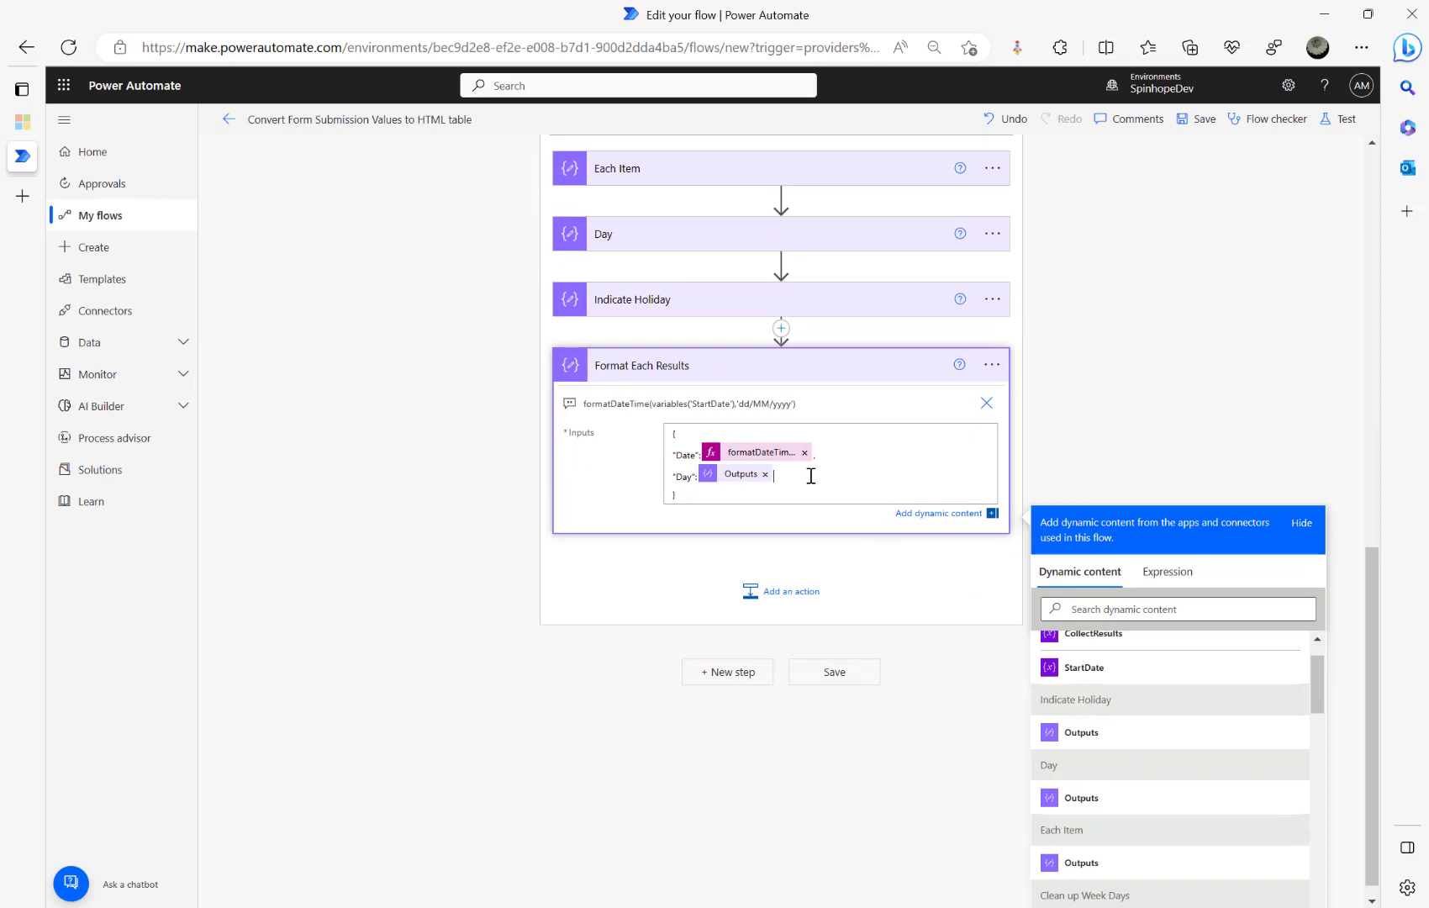
- Add an "Indicate Holiday" key to the JSON, with the Indicate Holiday action's Outputs as its value
{"action": "type", "text": ","}
{"action": "key", "text": "Return"}
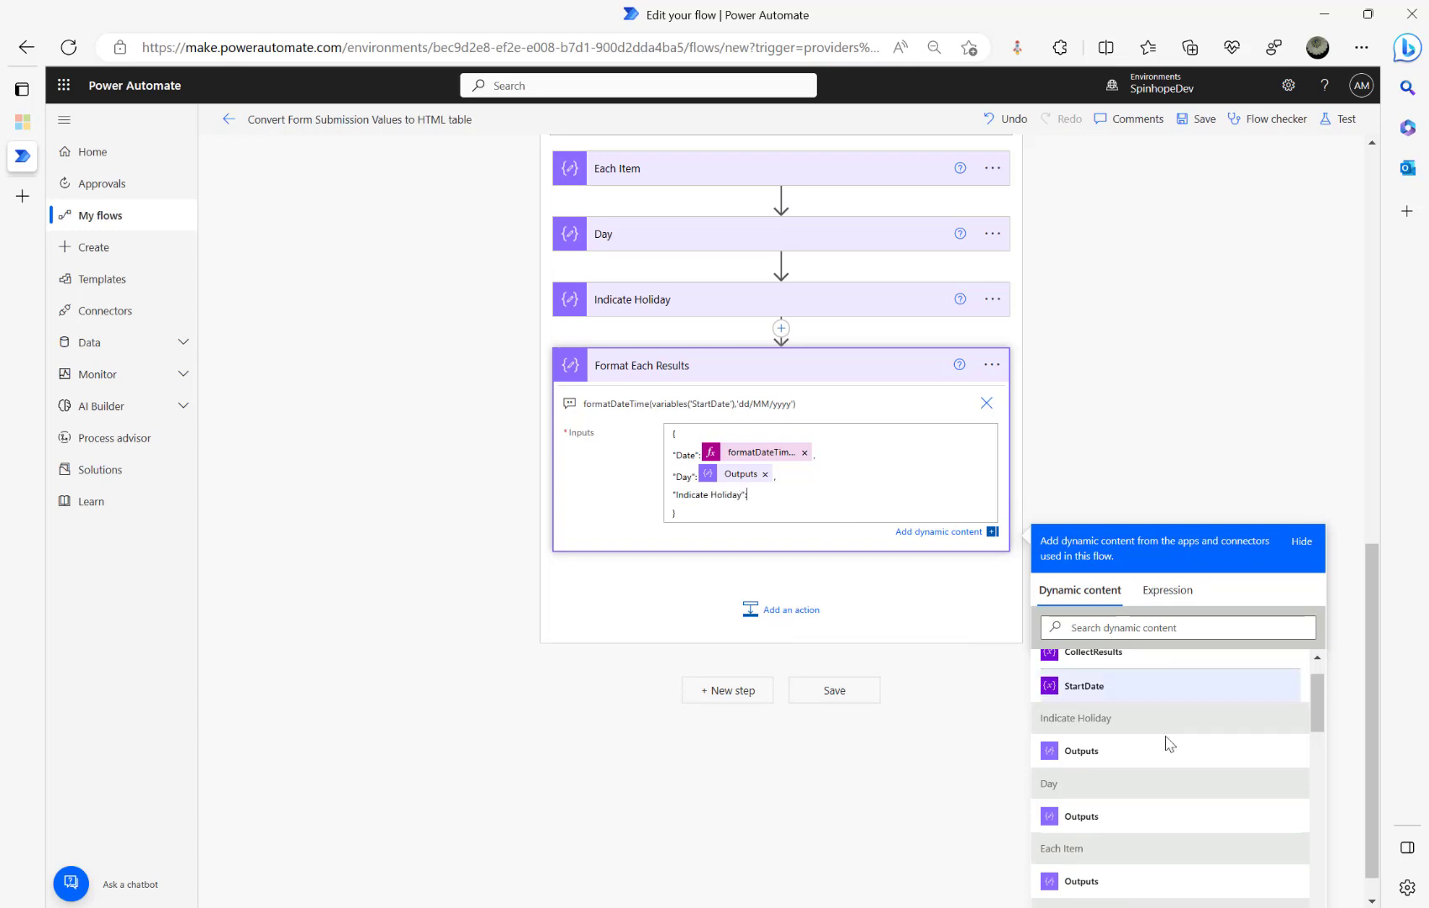
{"action": "left_click", "coordinate": [1084, 751]}
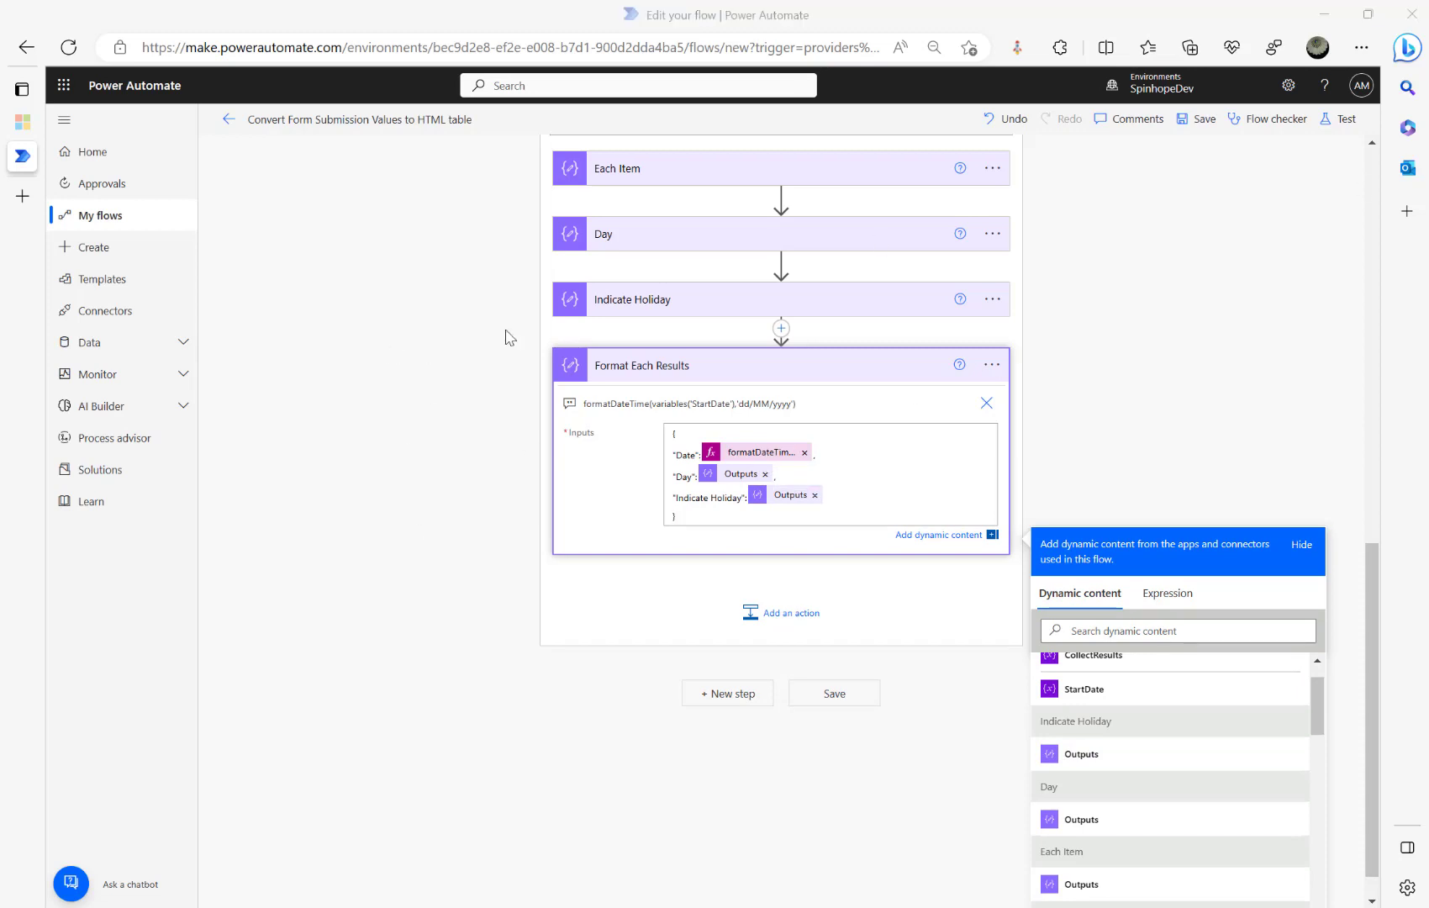
- Check the CollectResults array variable's setup and add an Append to array variable action below Format Each Results
{"action": "scroll", "coordinate": [705, 301], "scroll_direction": "up", "scroll_amount": 3}
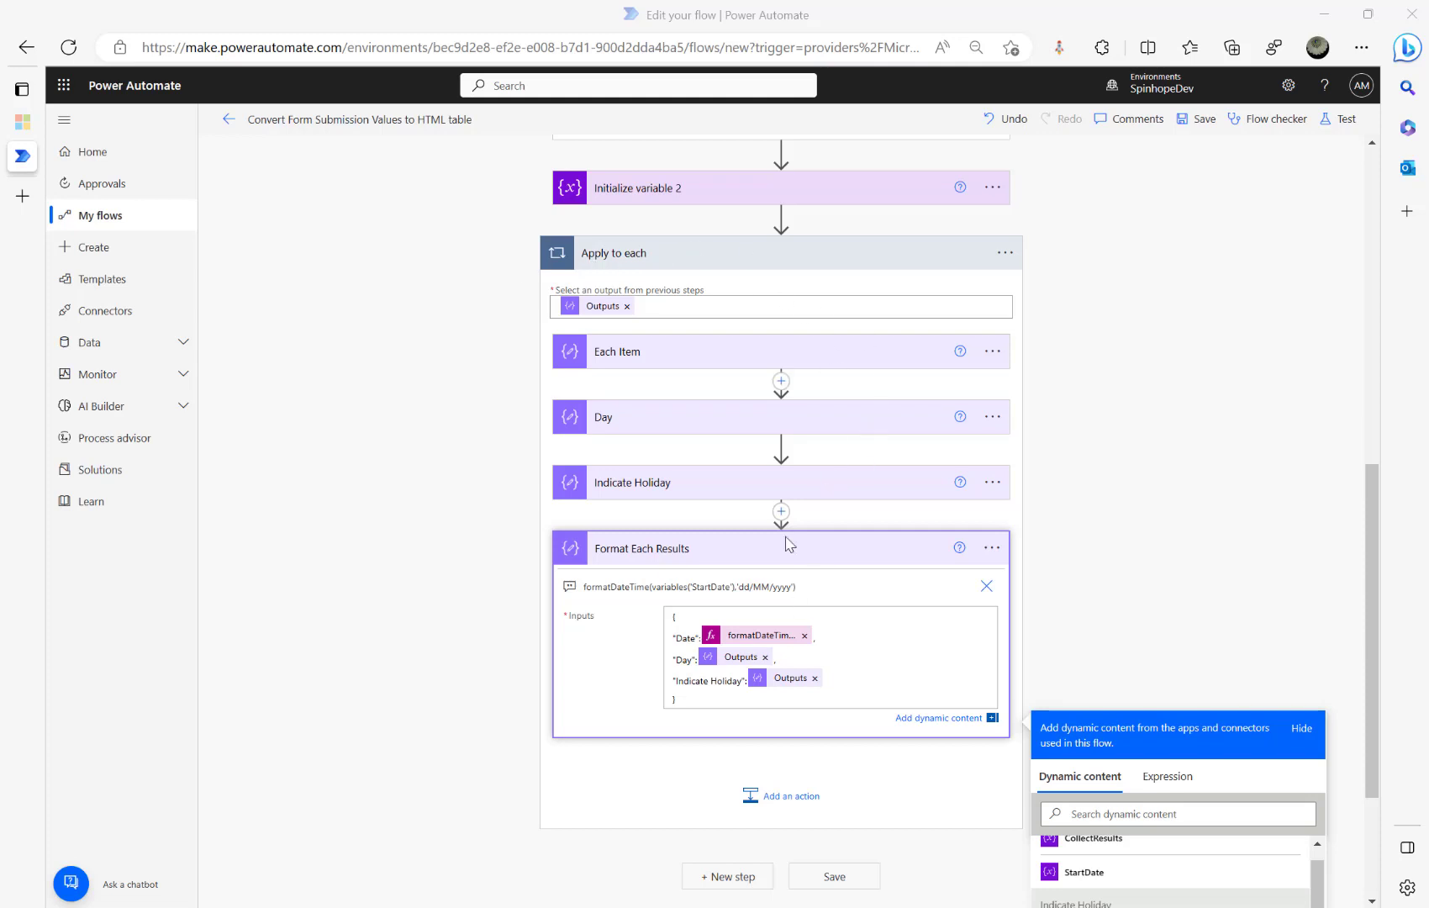
{"action": "left_click", "coordinate": [767, 797]}
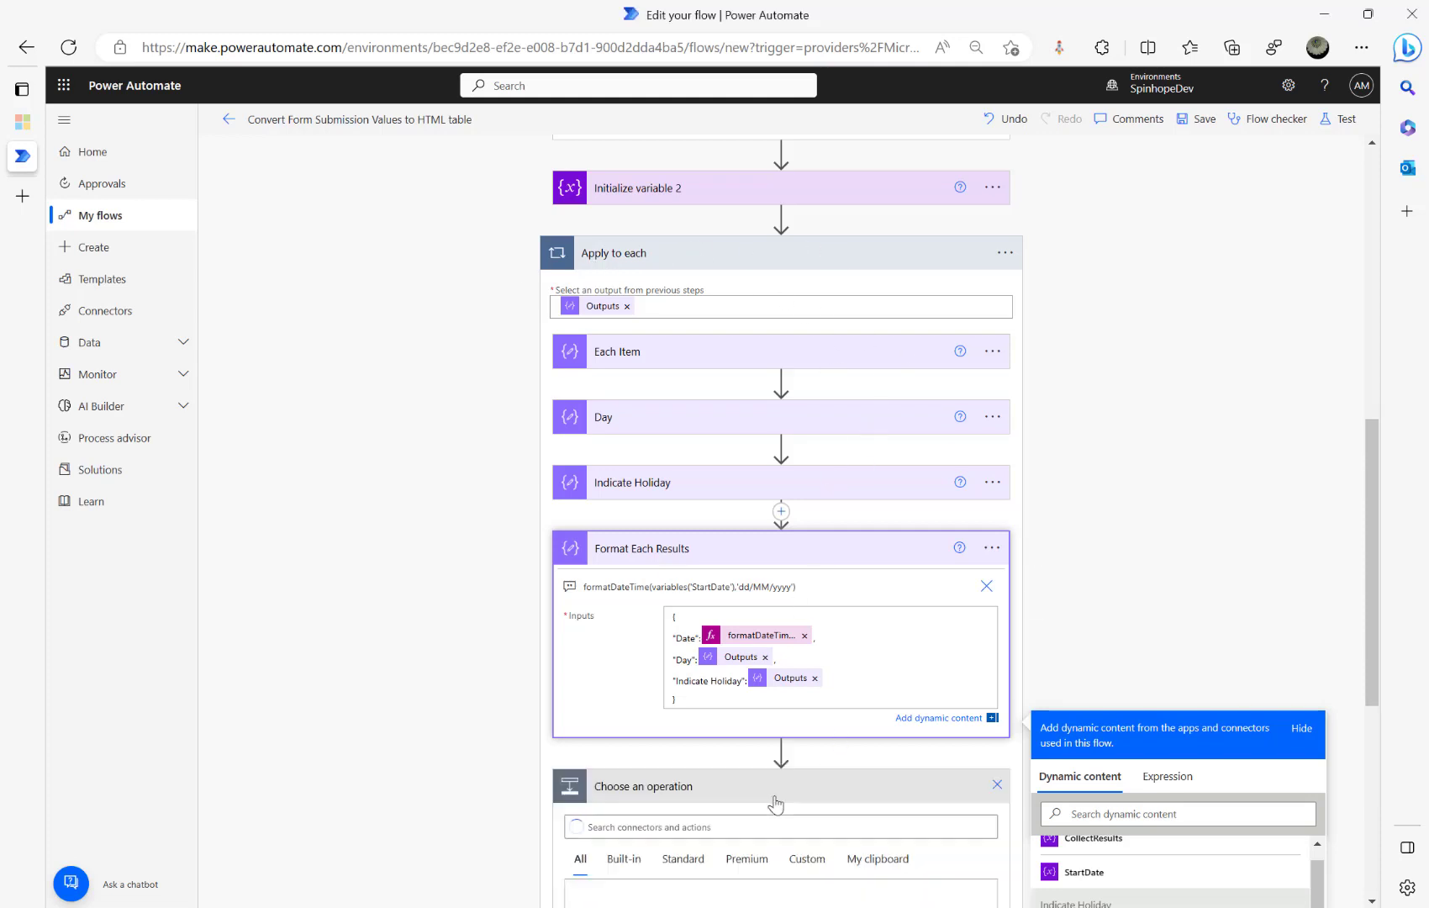
{"action": "scroll", "coordinate": [482, 496], "scroll_direction": "up", "scroll_amount": 3}
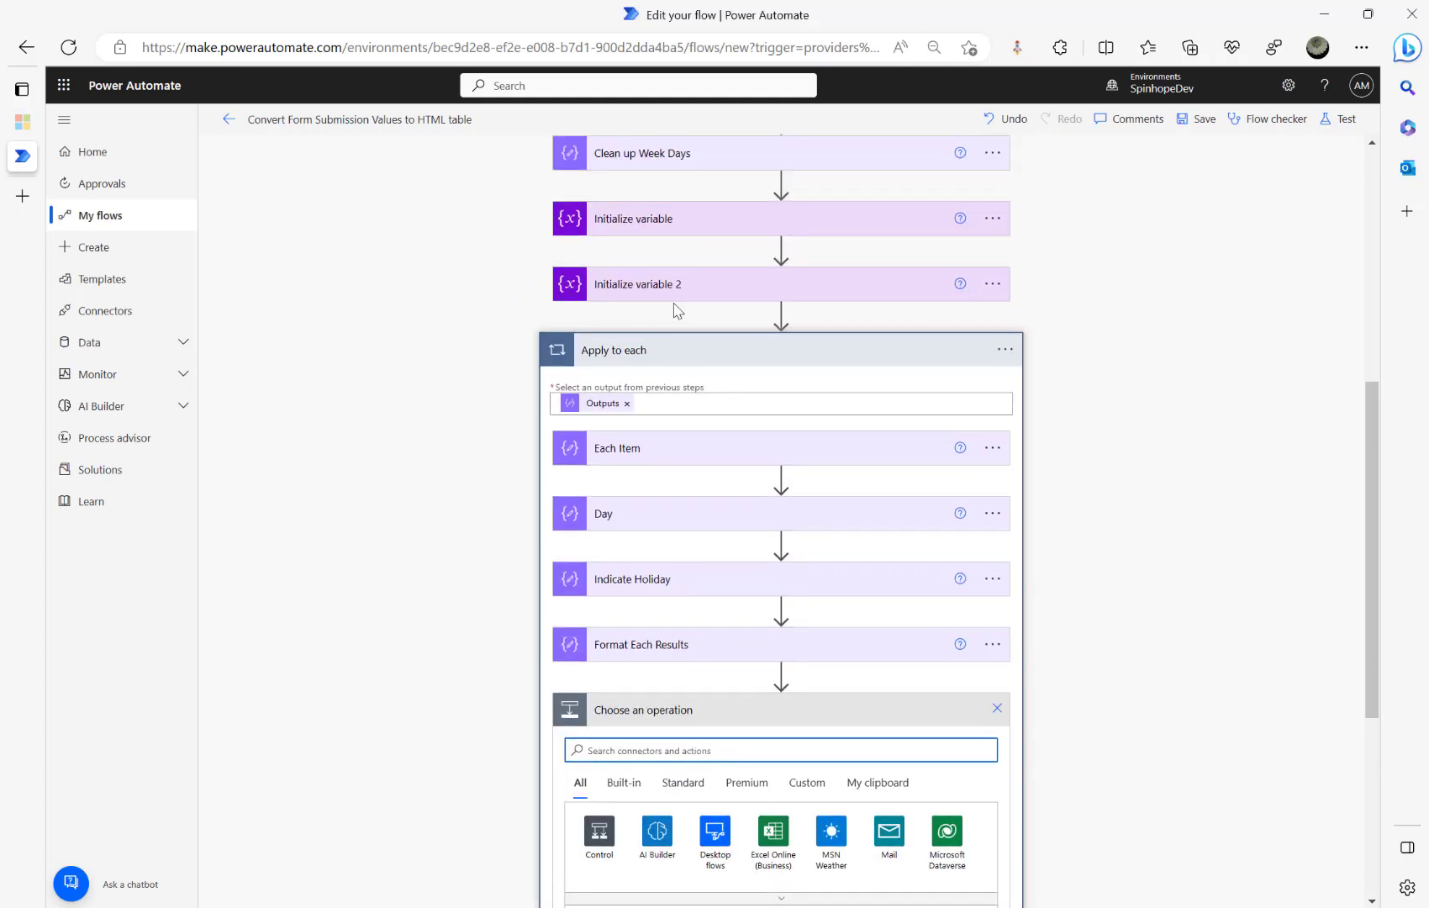
{"action": "left_click", "coordinate": [678, 295]}
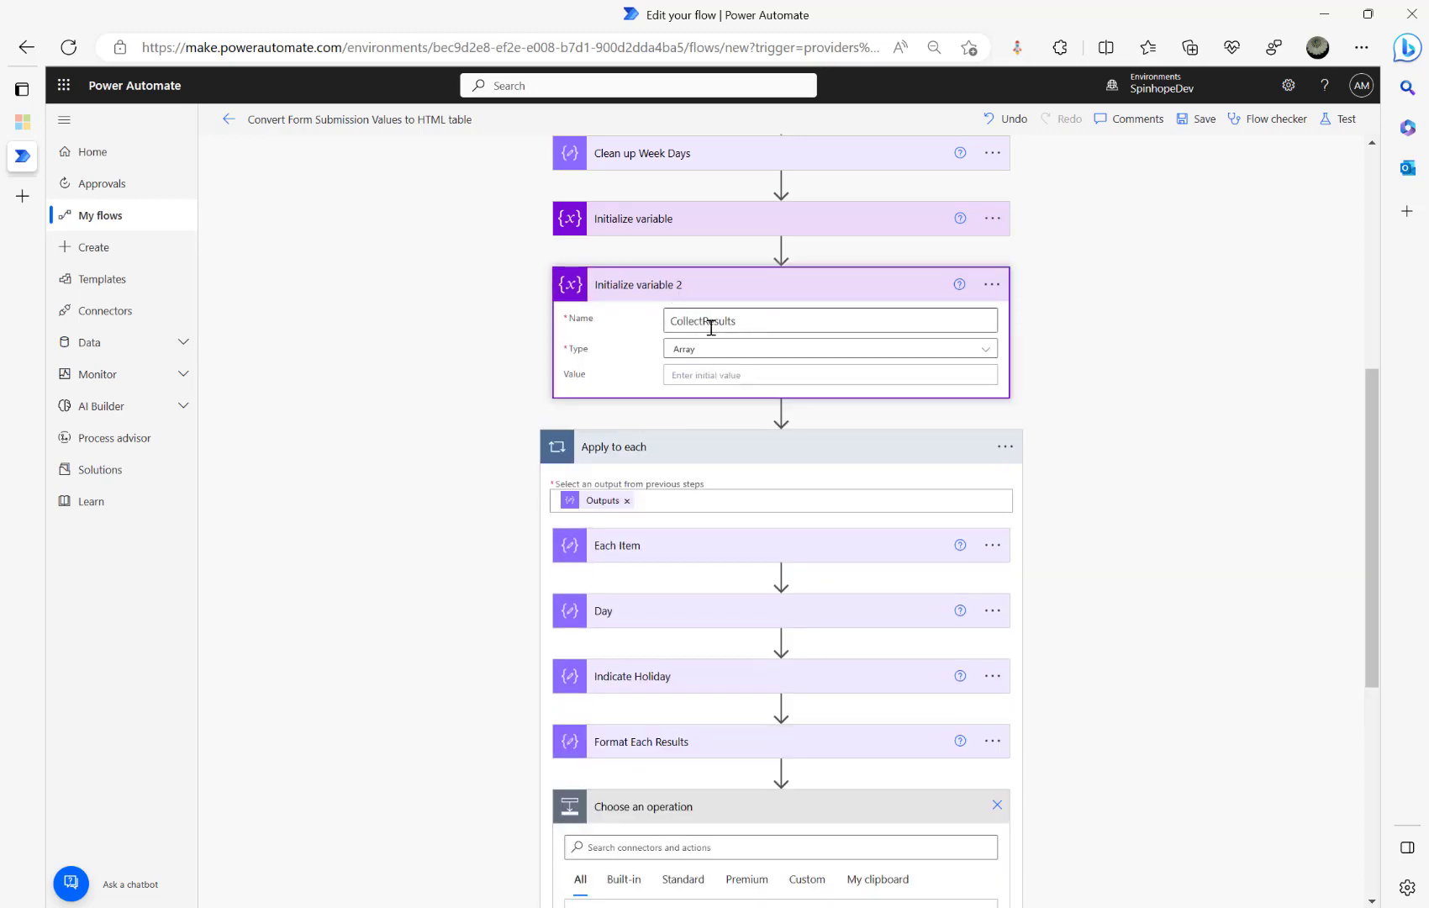
{"action": "scroll", "coordinate": [504, 637], "scroll_direction": "down", "scroll_amount": 3}
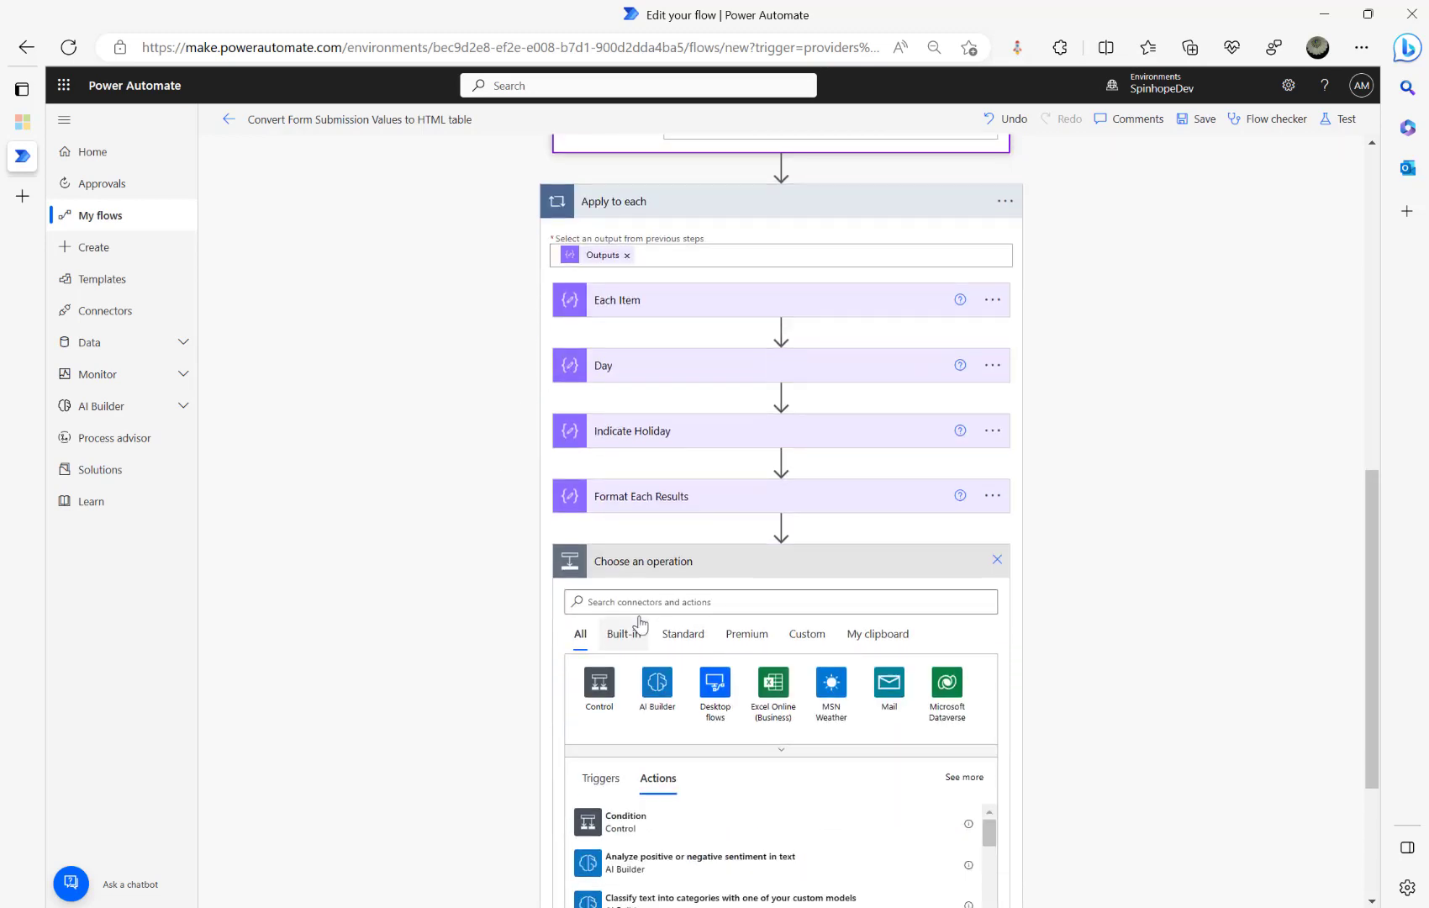
{"action": "left_click", "coordinate": [643, 602]}
{"action": "type", "text": "Append Array"}
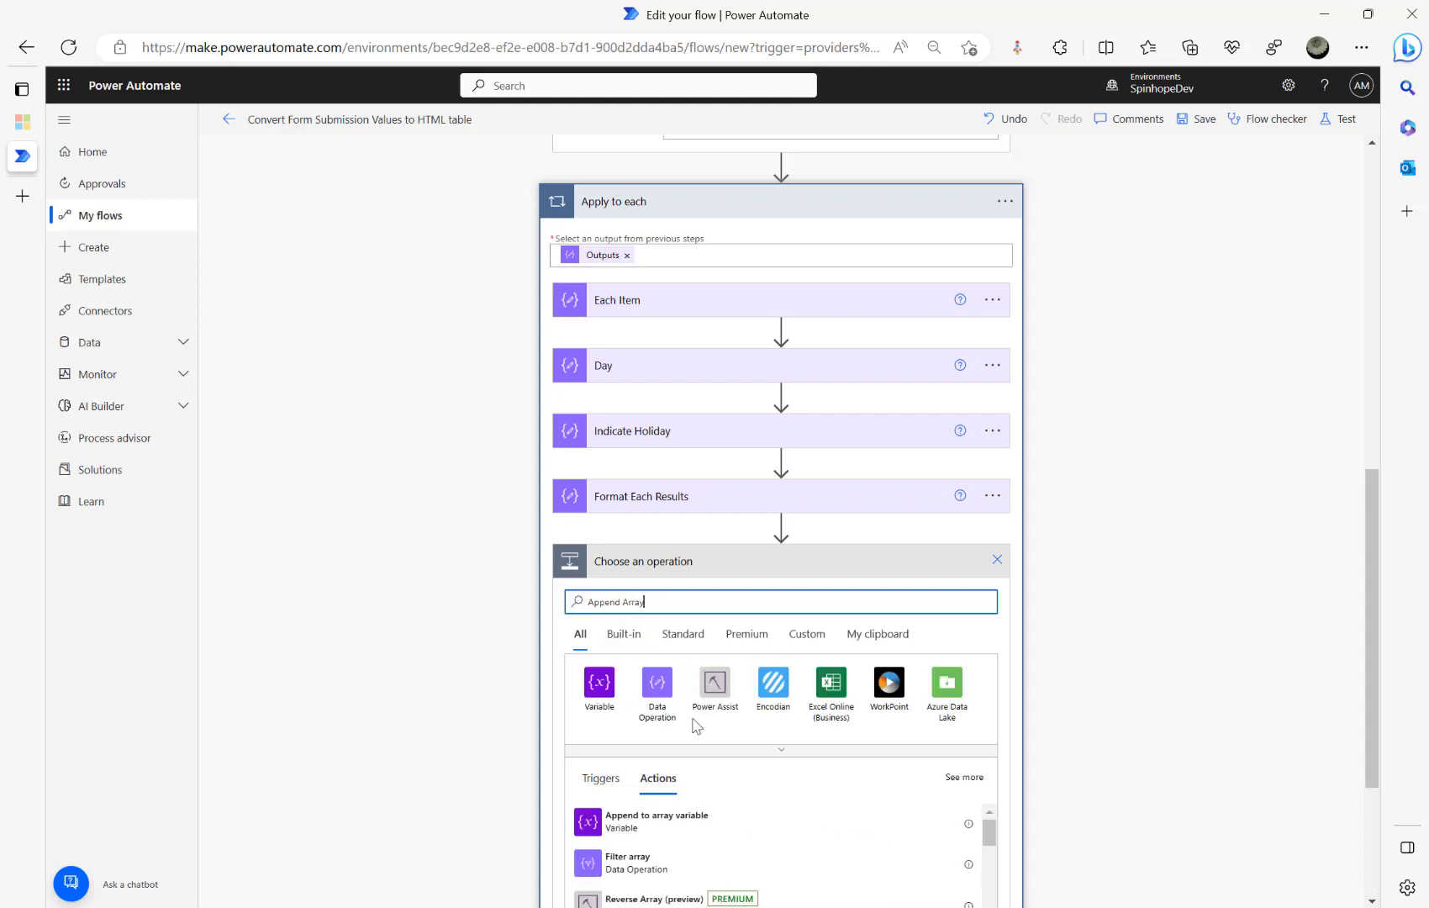
{"action": "left_click", "coordinate": [640, 830]}
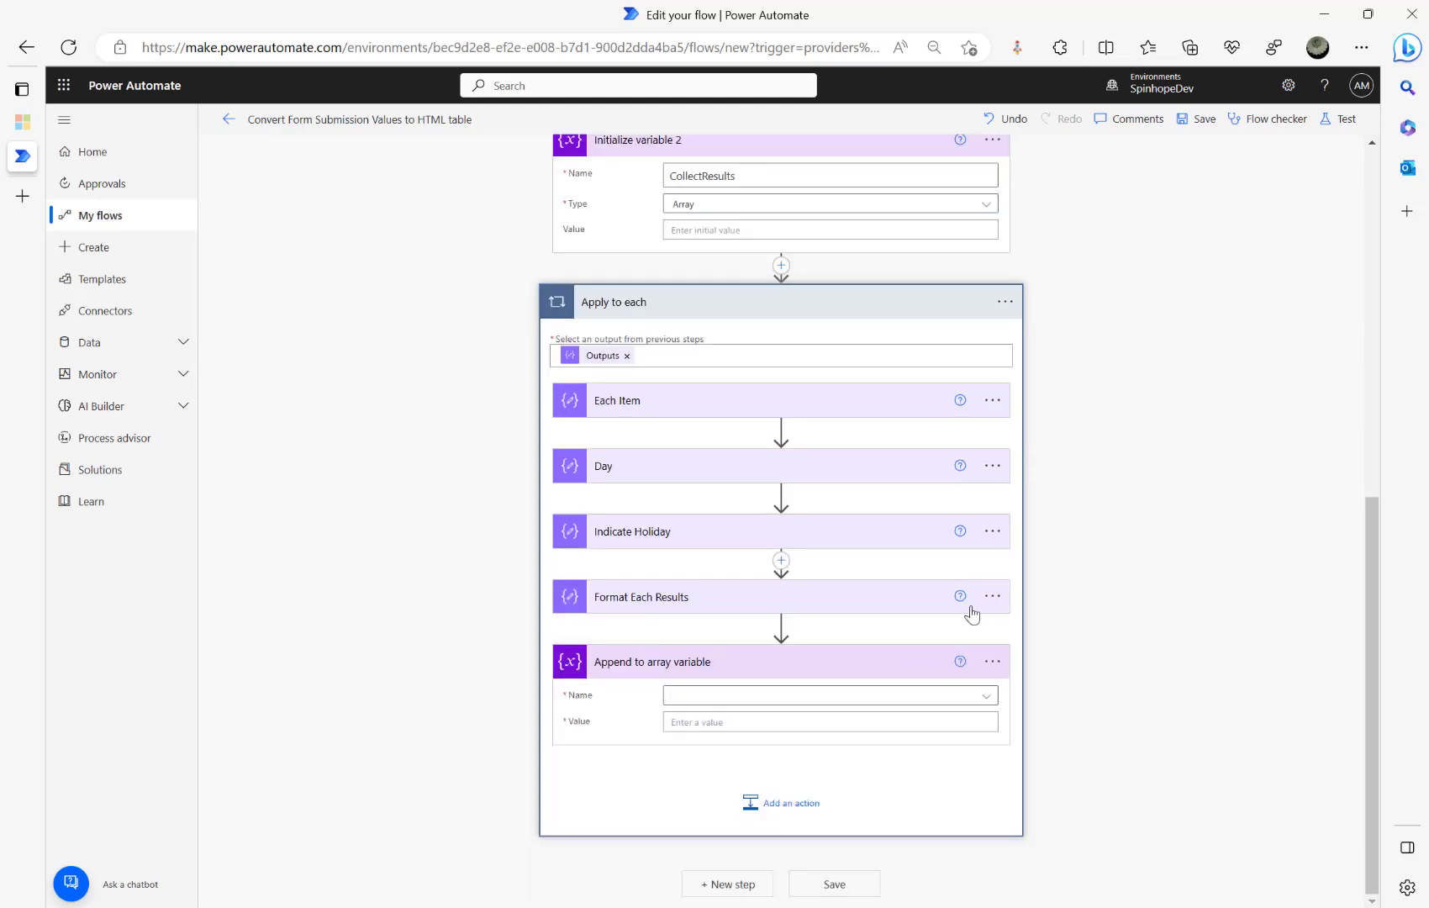
- Configure the append action to add the Format Each Results Outputs to the CollectResults variable
{"action": "left_click", "coordinate": [975, 697]}
{"action": "left_click", "coordinate": [740, 747]}
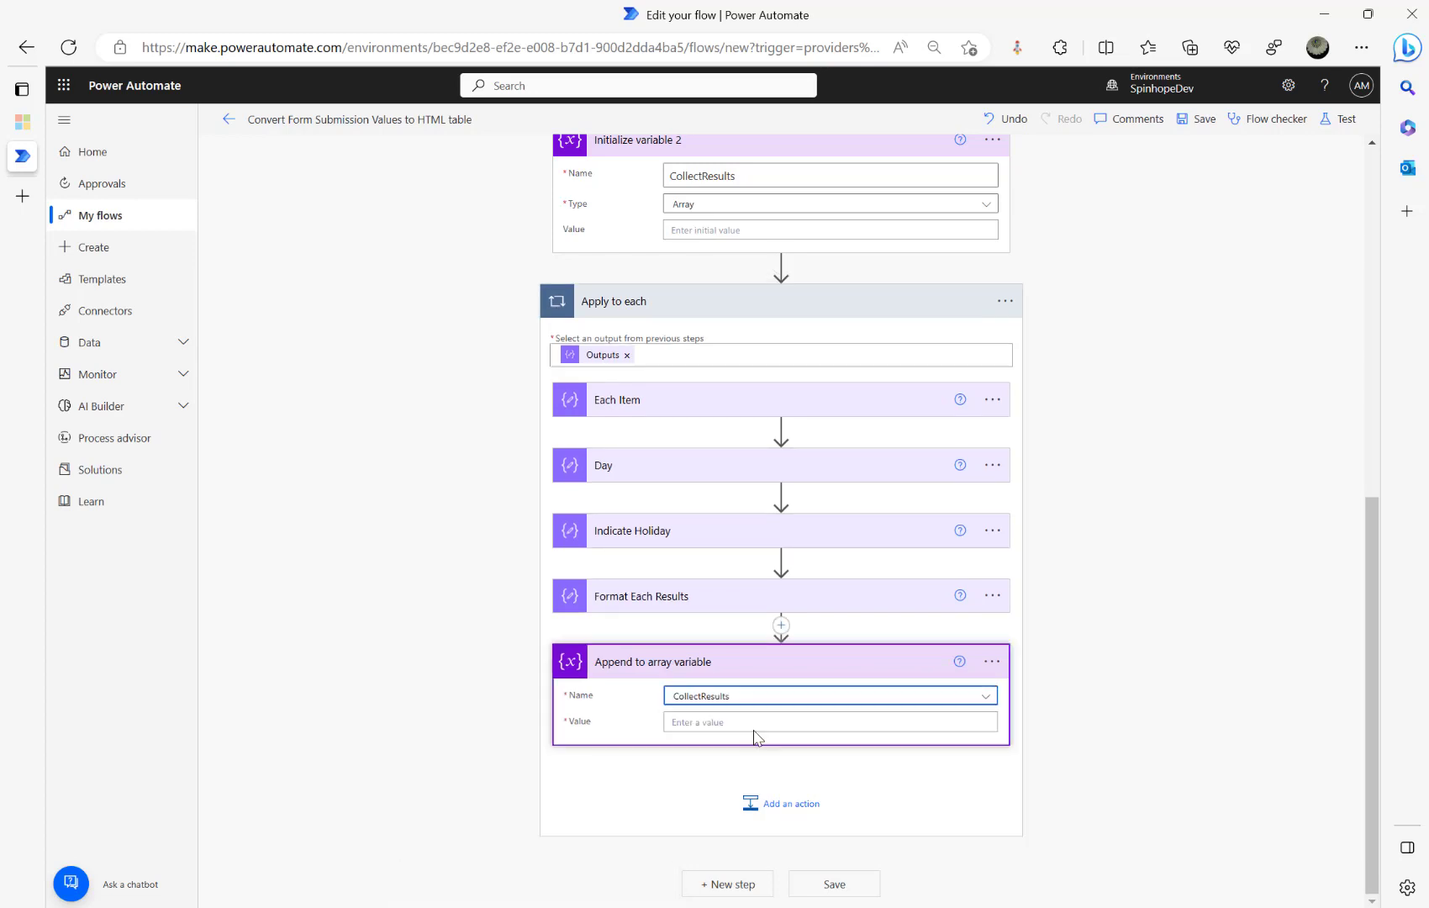
{"action": "left_click", "coordinate": [761, 722]}
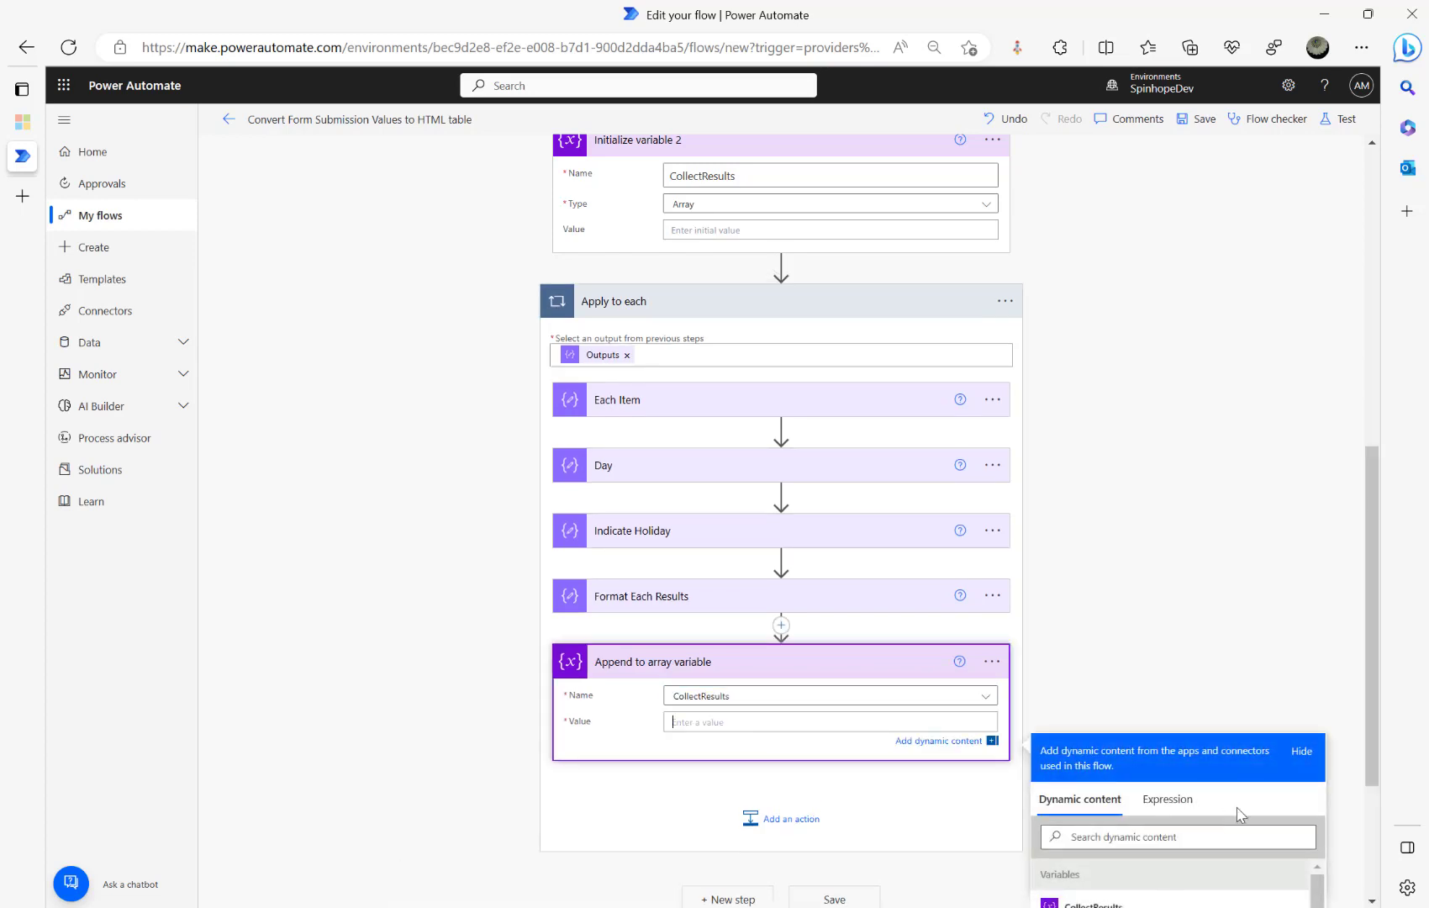
{"action": "scroll", "coordinate": [1289, 685], "scroll_direction": "down", "scroll_amount": 3}
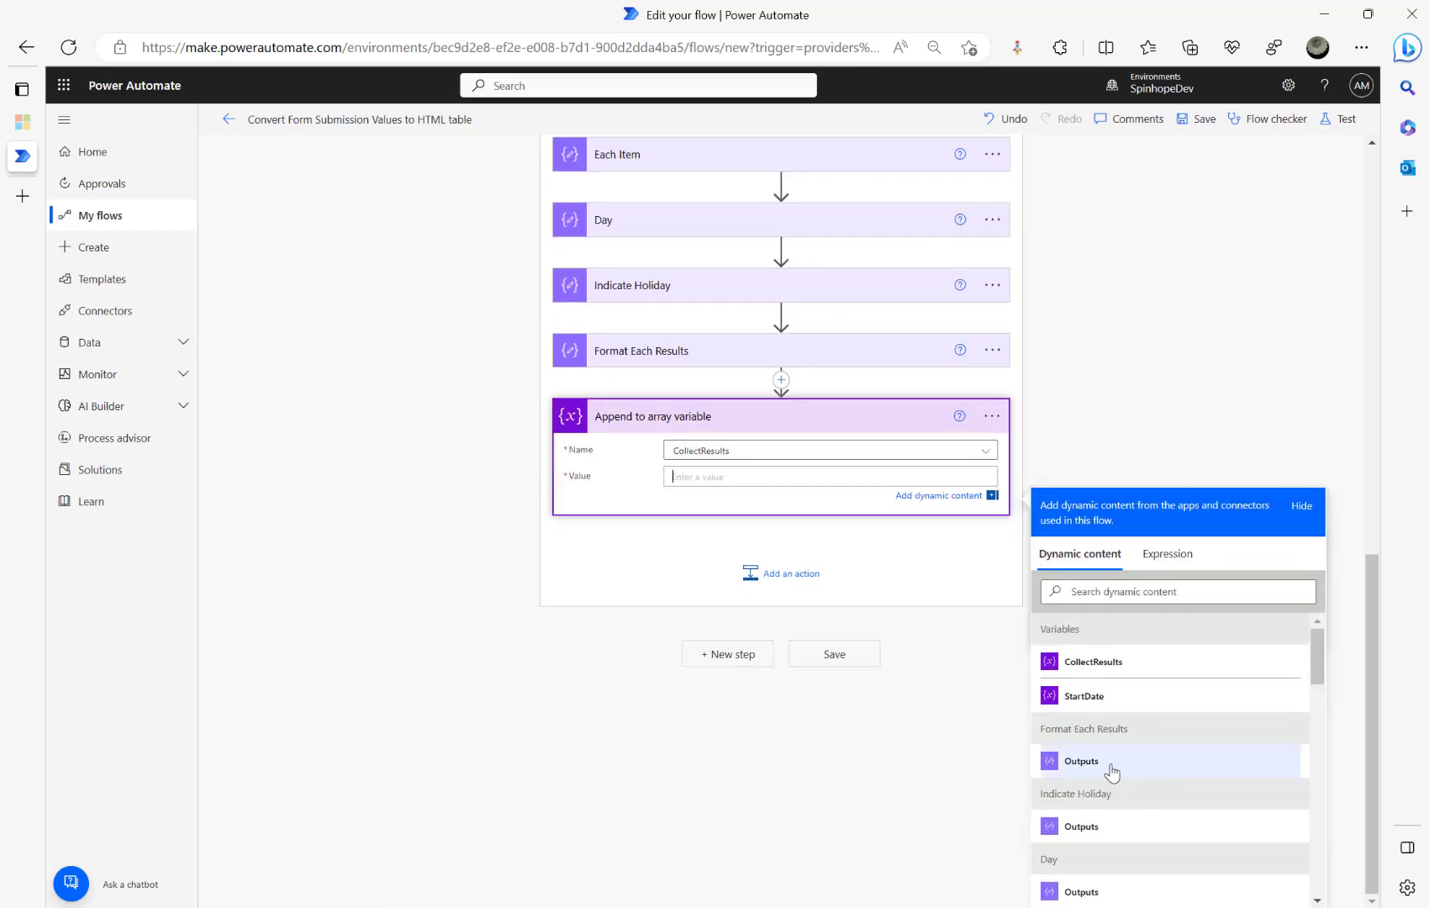
{"action": "left_click", "coordinate": [1109, 773]}
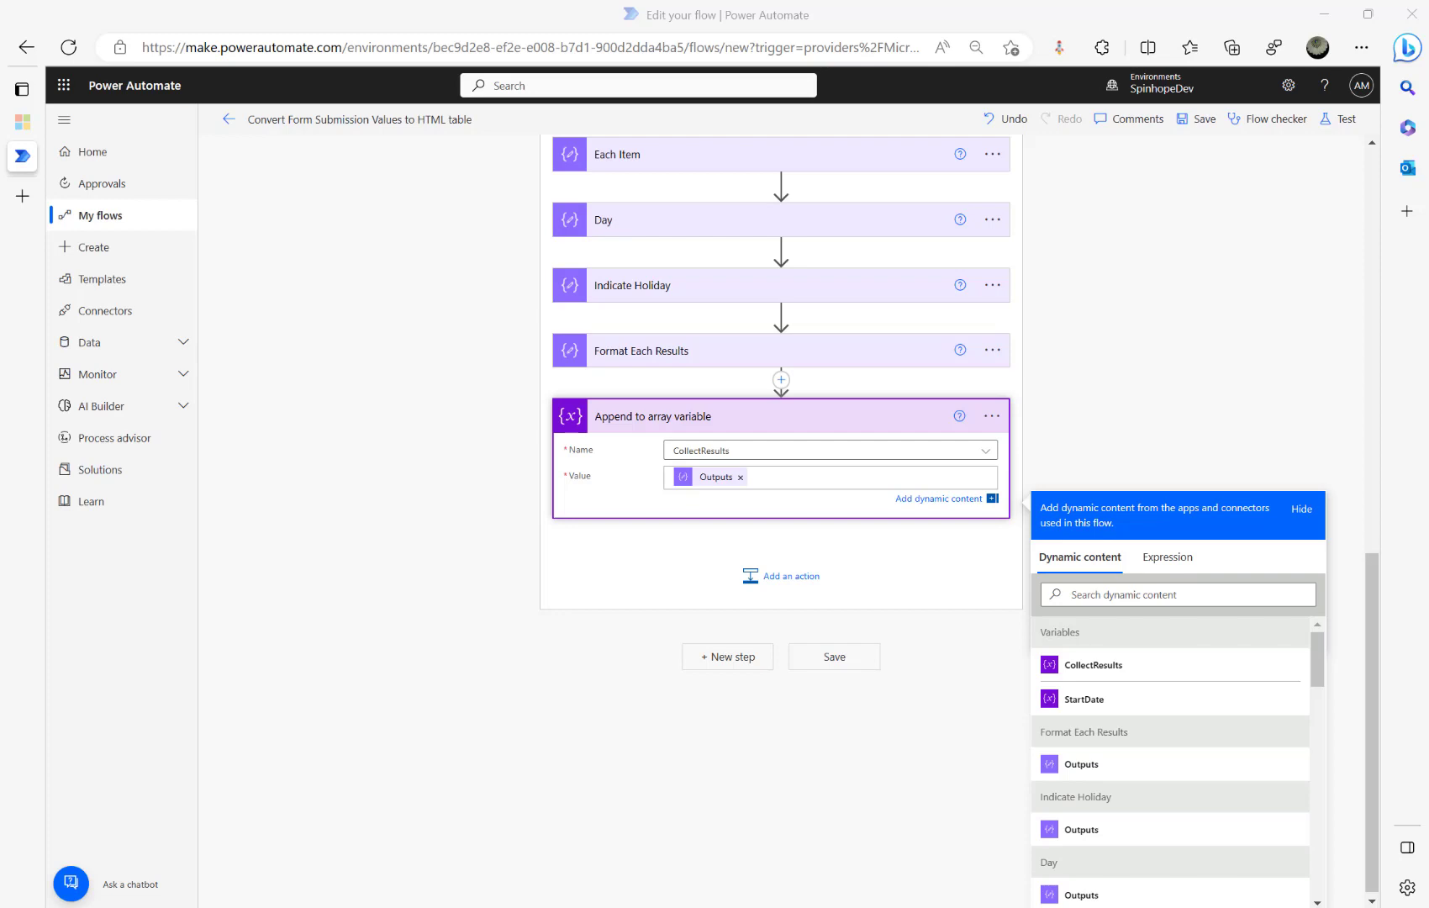
- Add a Compose action below Append to array variable inside the loop and rename it "Next Date"
{"action": "left_click", "coordinate": [794, 577]}
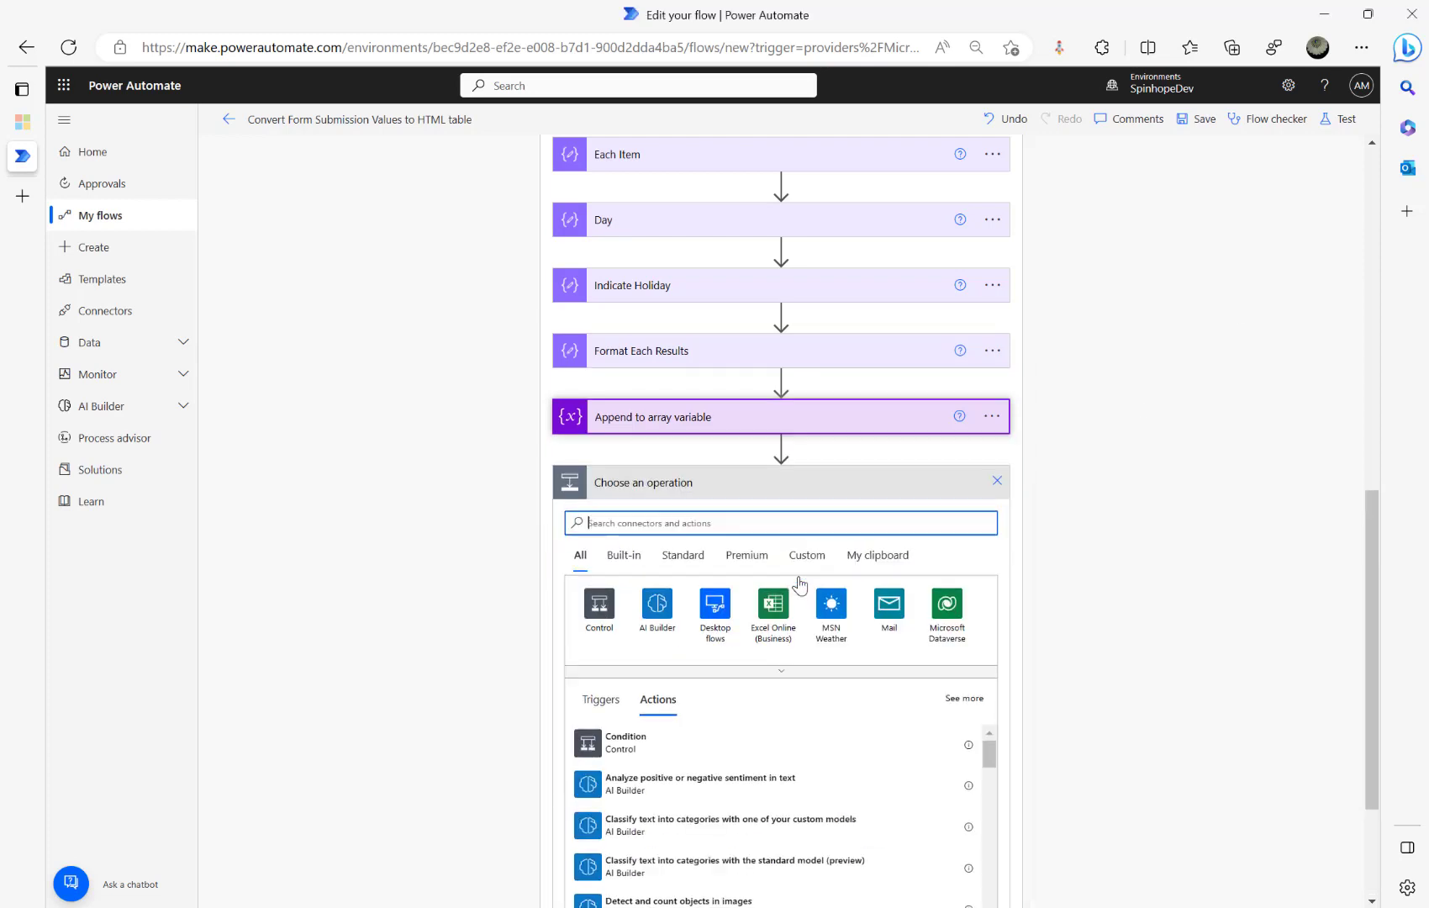
{"action": "type", "text": "compose"}
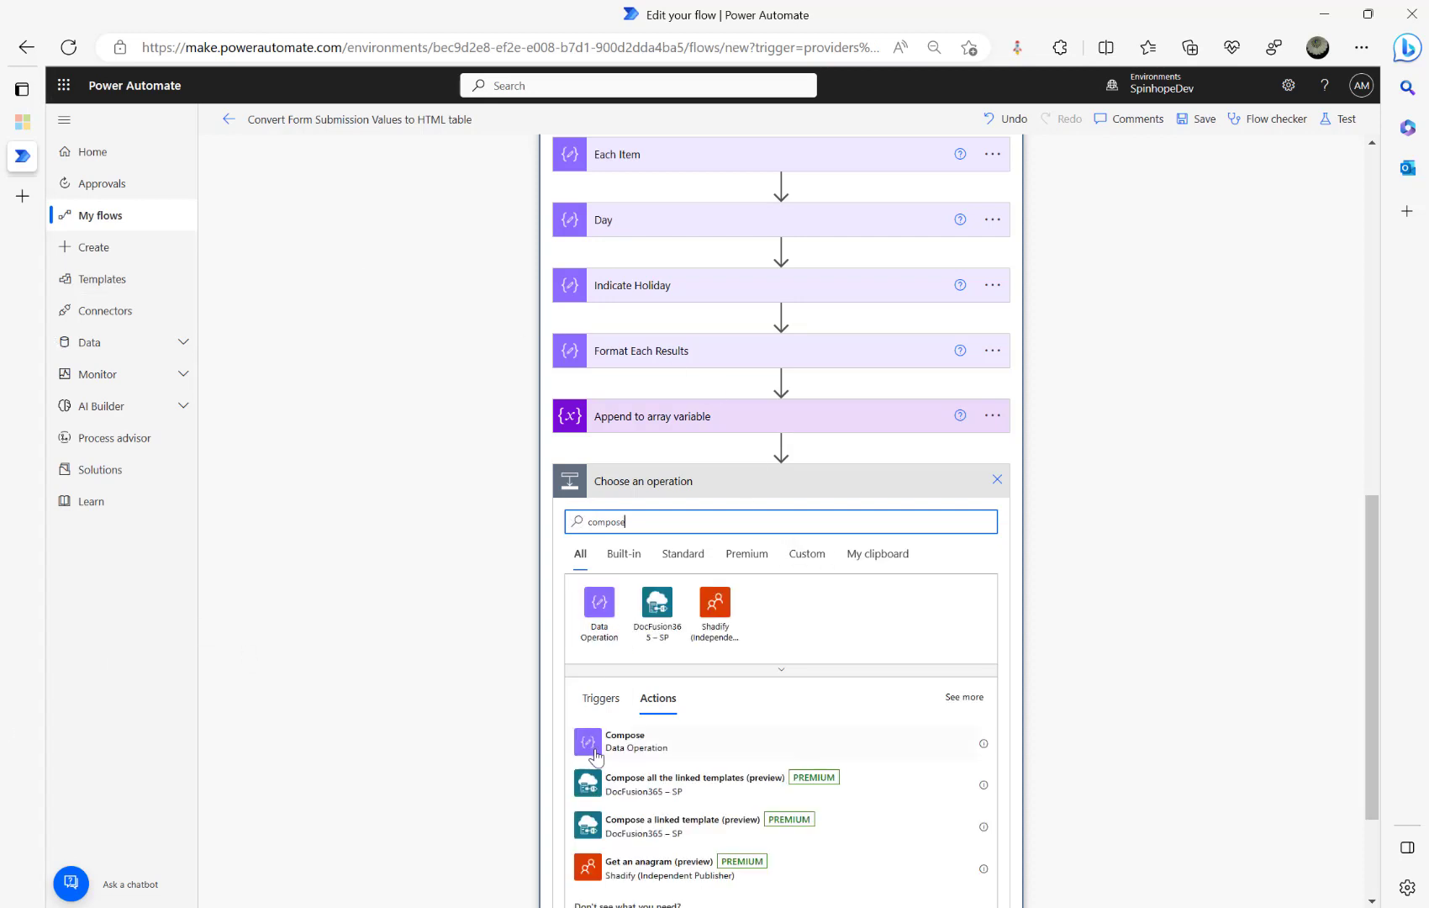
{"action": "left_click", "coordinate": [642, 743]}
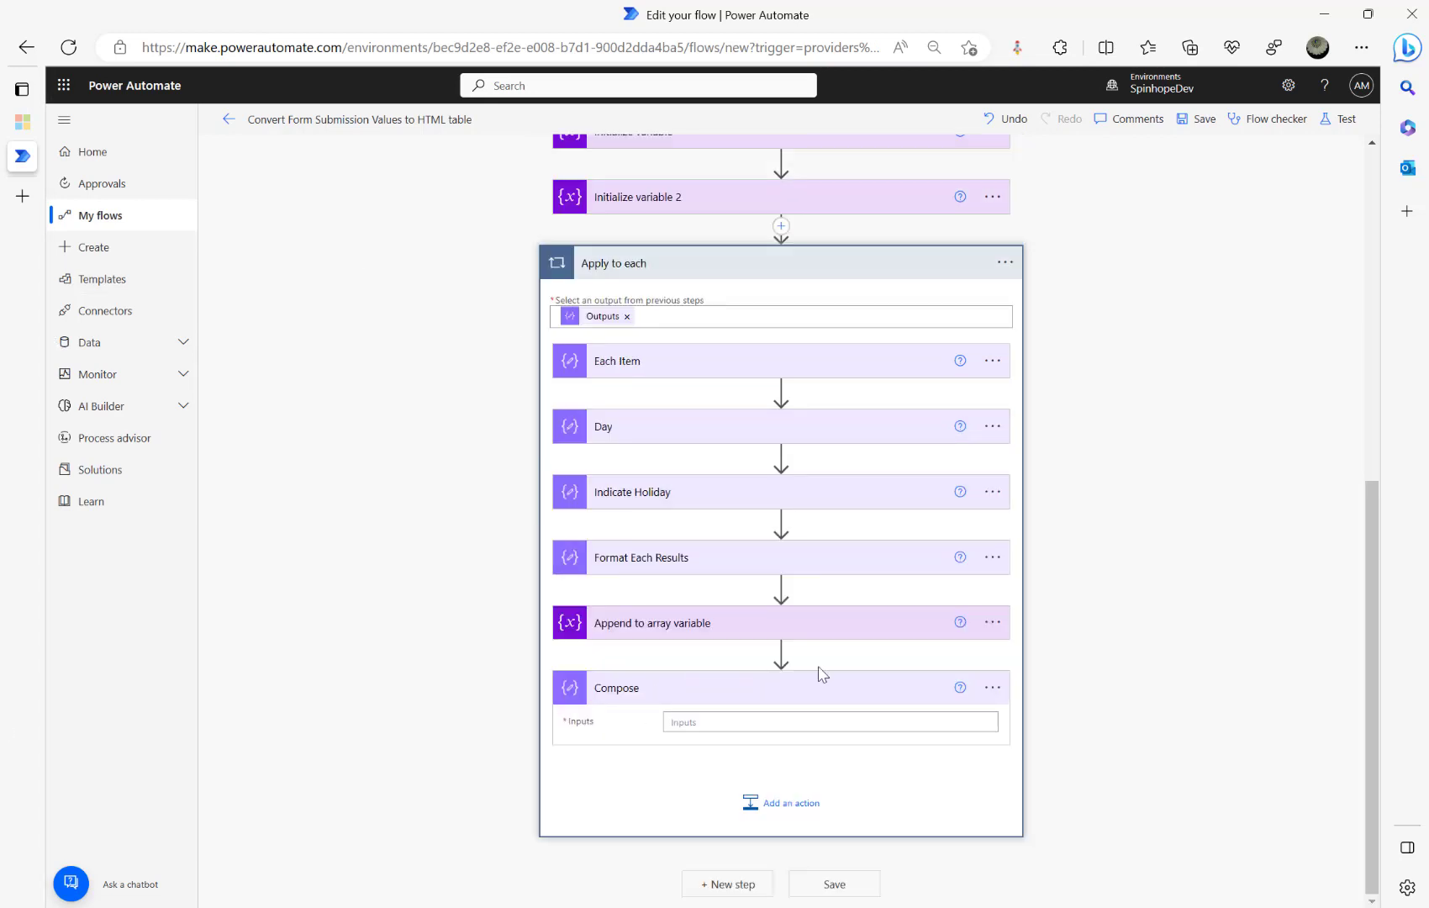
{"action": "left_click", "coordinate": [993, 687]}
{"action": "left_click", "coordinate": [1057, 725]}
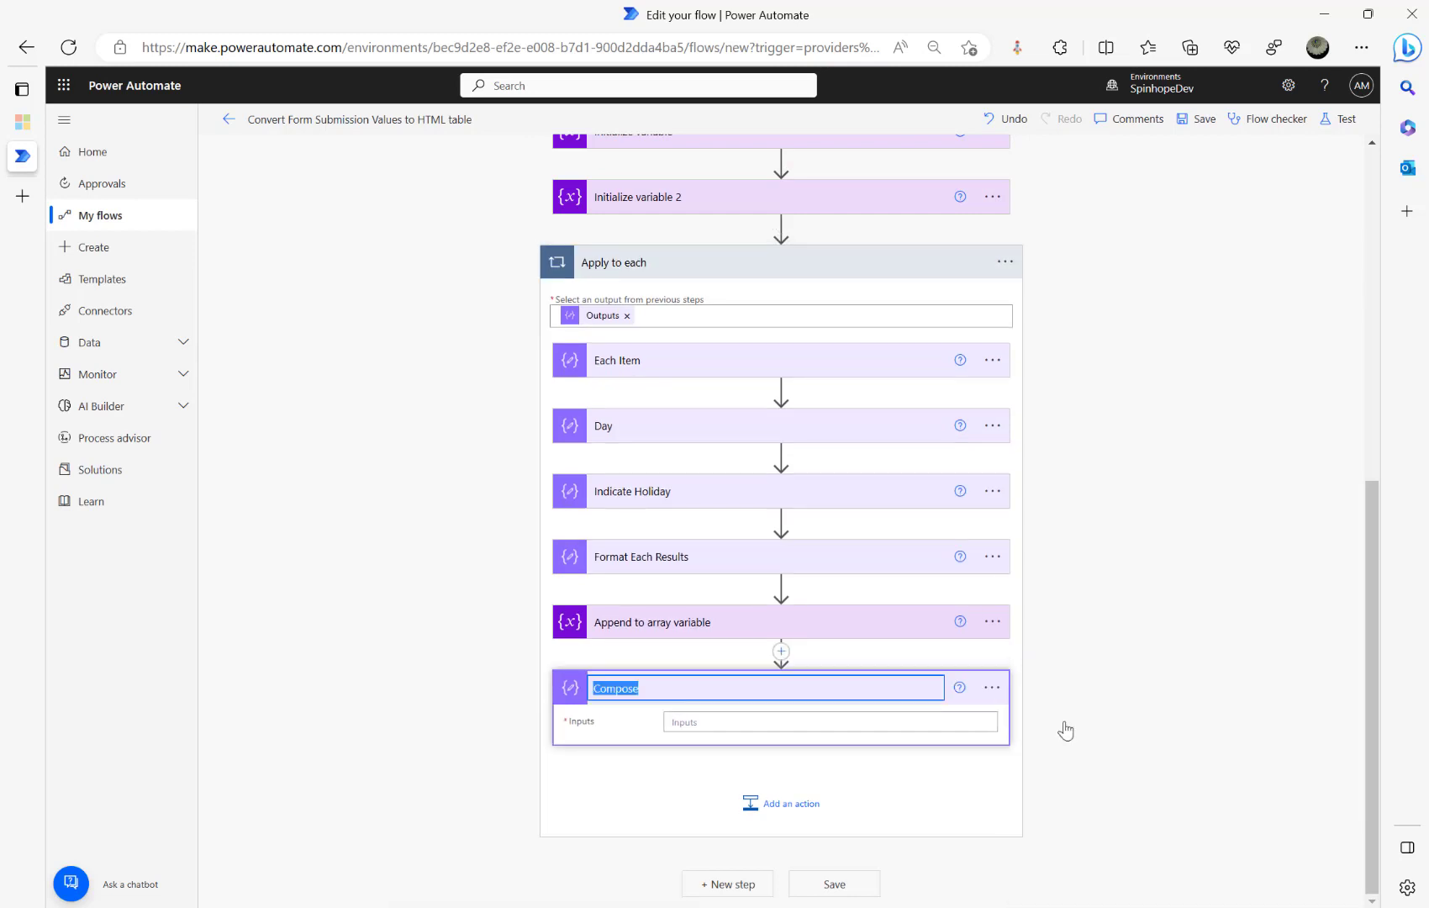
{"action": "type", "text": "Next Date"}
- Check the consecutive dates in the forum post's sample table and set Next Date's input to the expression addDays(variables('StartDate'),1,'yyyy-MM-dd')
{"action": "left_click", "coordinate": [23, 122]}
{"action": "left_click_drag", "start_coordinate": [101, 496], "coordinate": [124, 533]}
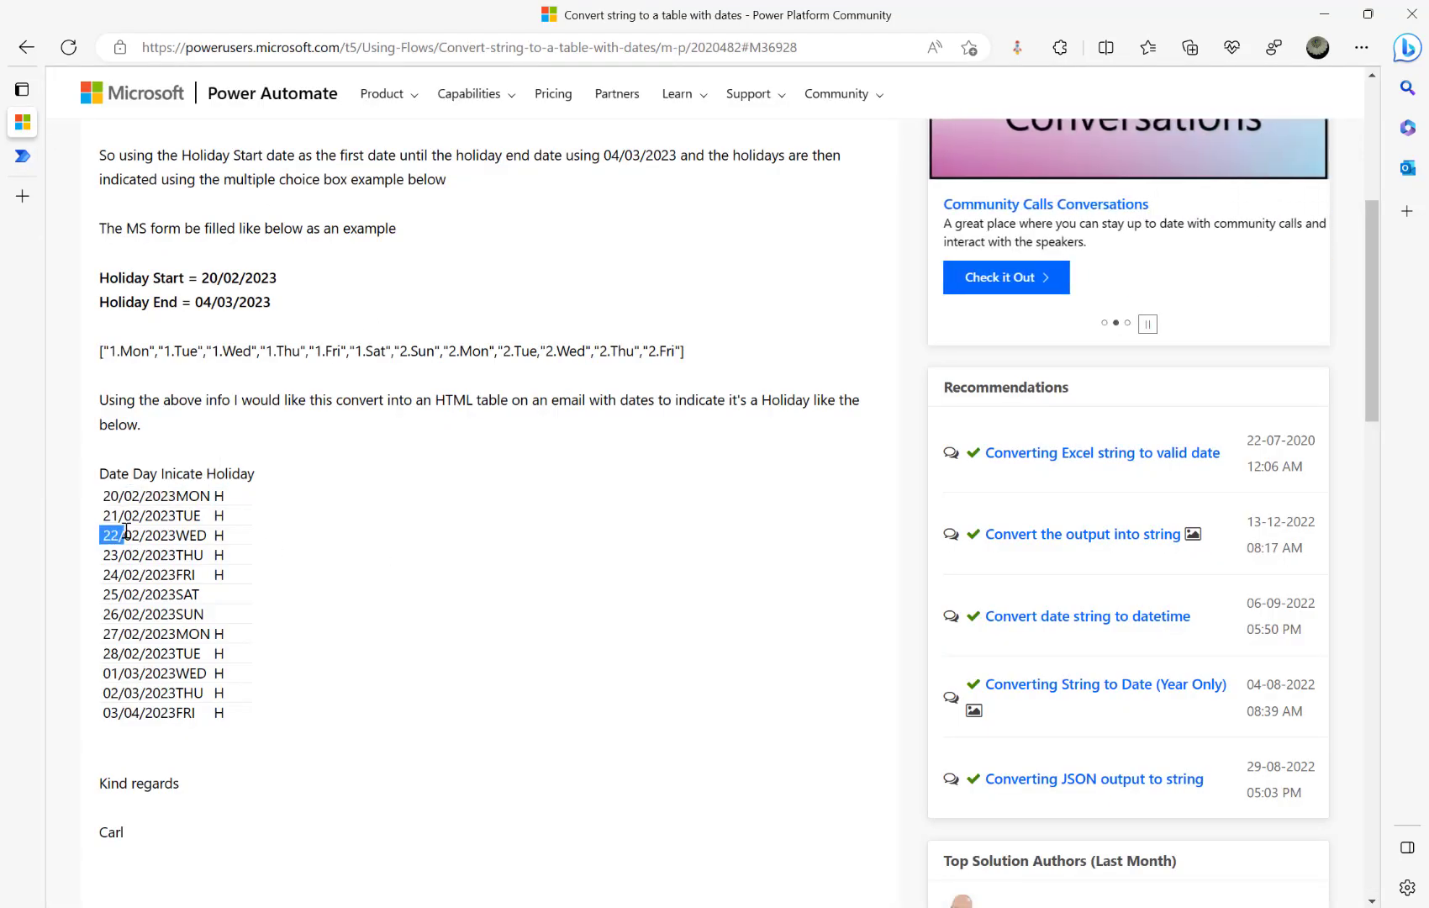
{"action": "left_click", "coordinate": [28, 164]}
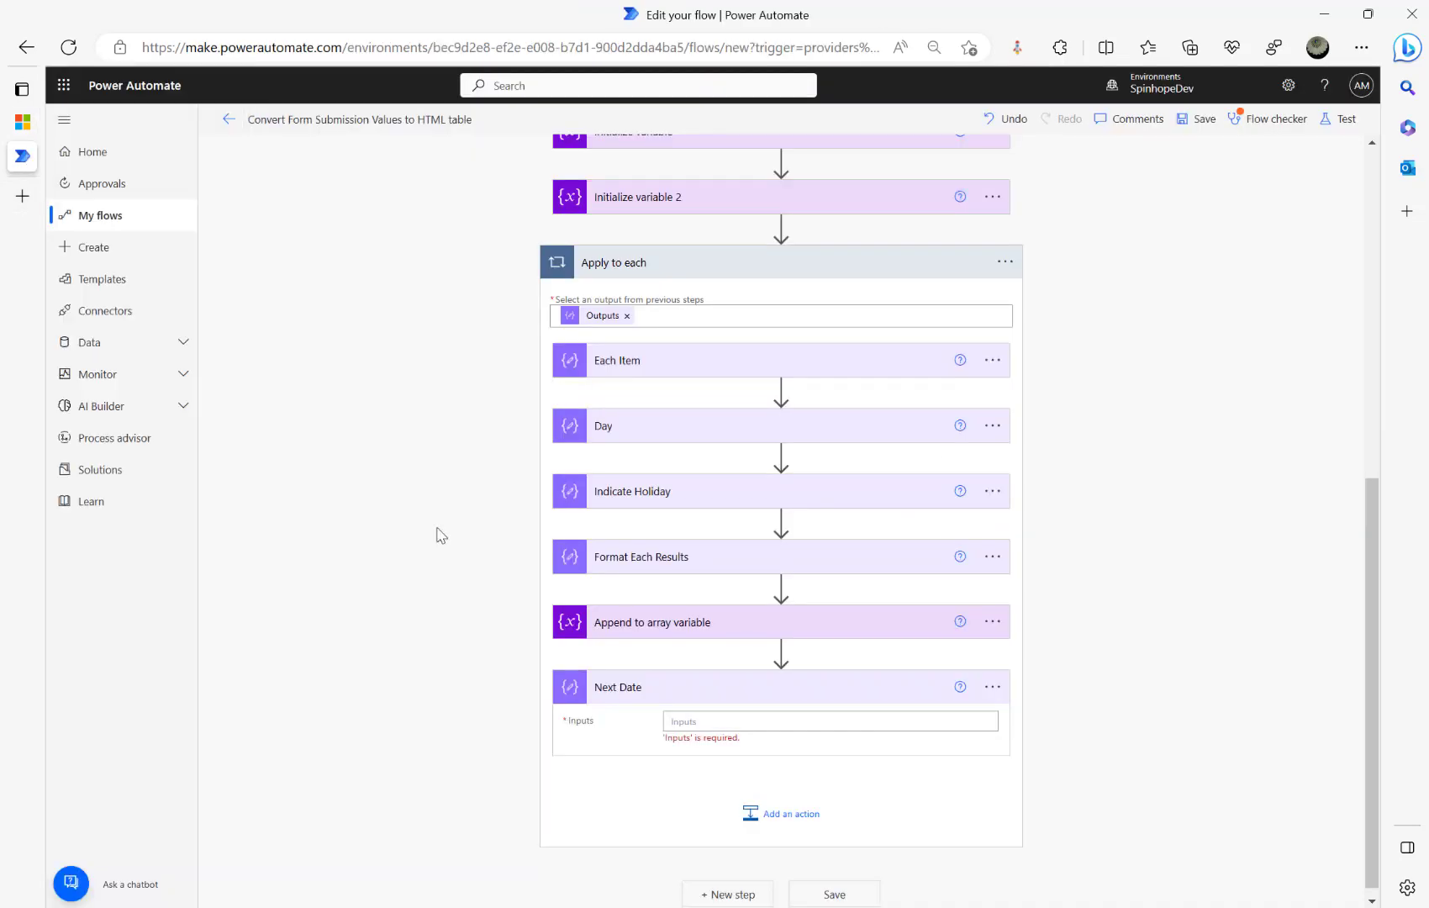
{"action": "left_click", "coordinate": [748, 726]}
{"action": "left_click", "coordinate": [1168, 825]}
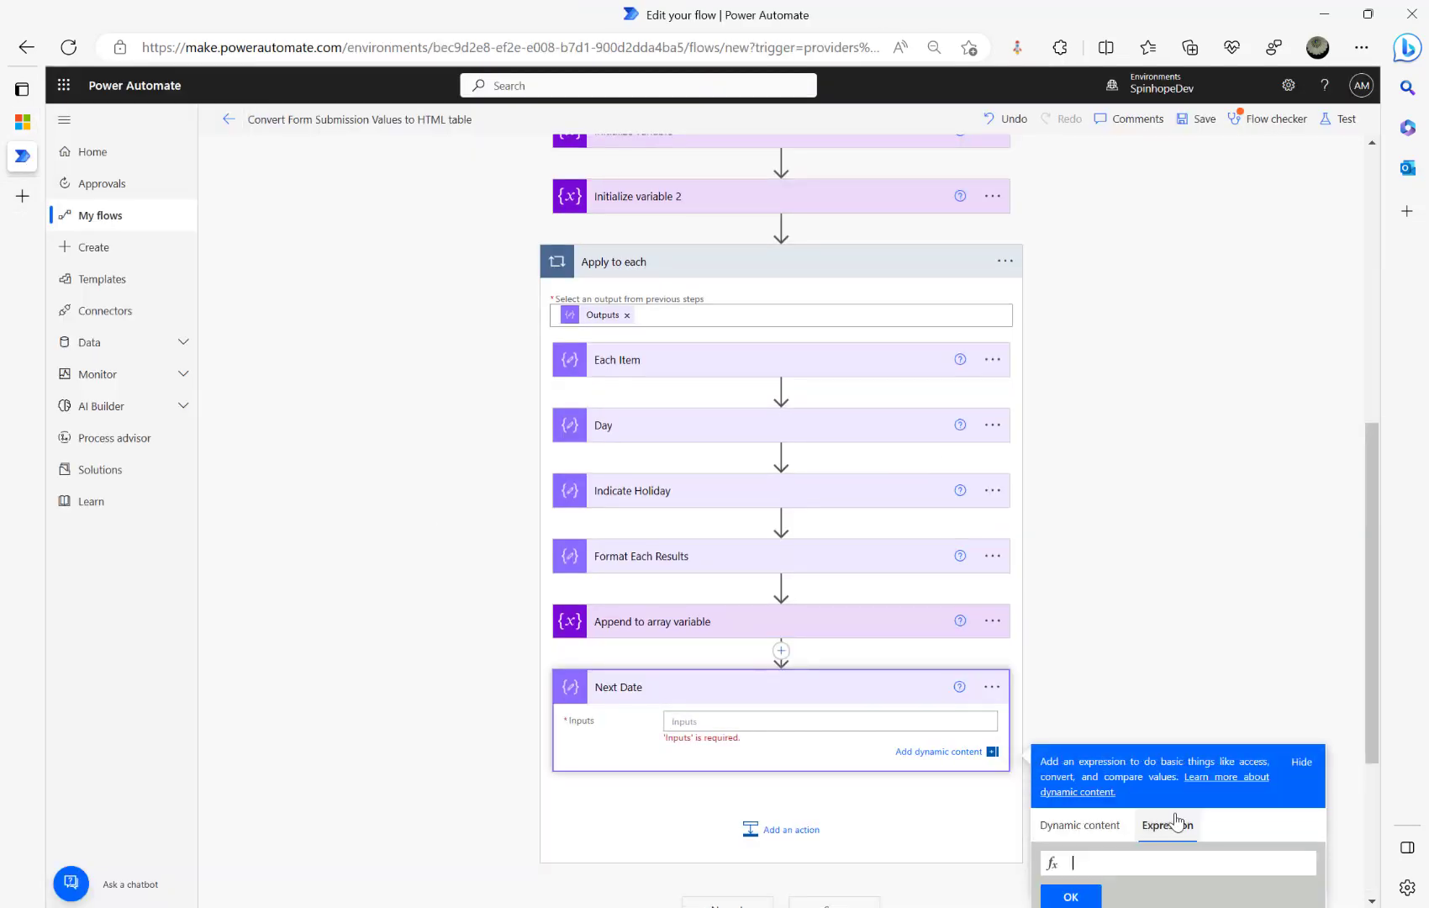
{"action": "type", "text": "variables('StartDate'),1,'yyyy-MM-dd')"}
{"action": "left_click", "coordinate": [1085, 896]}
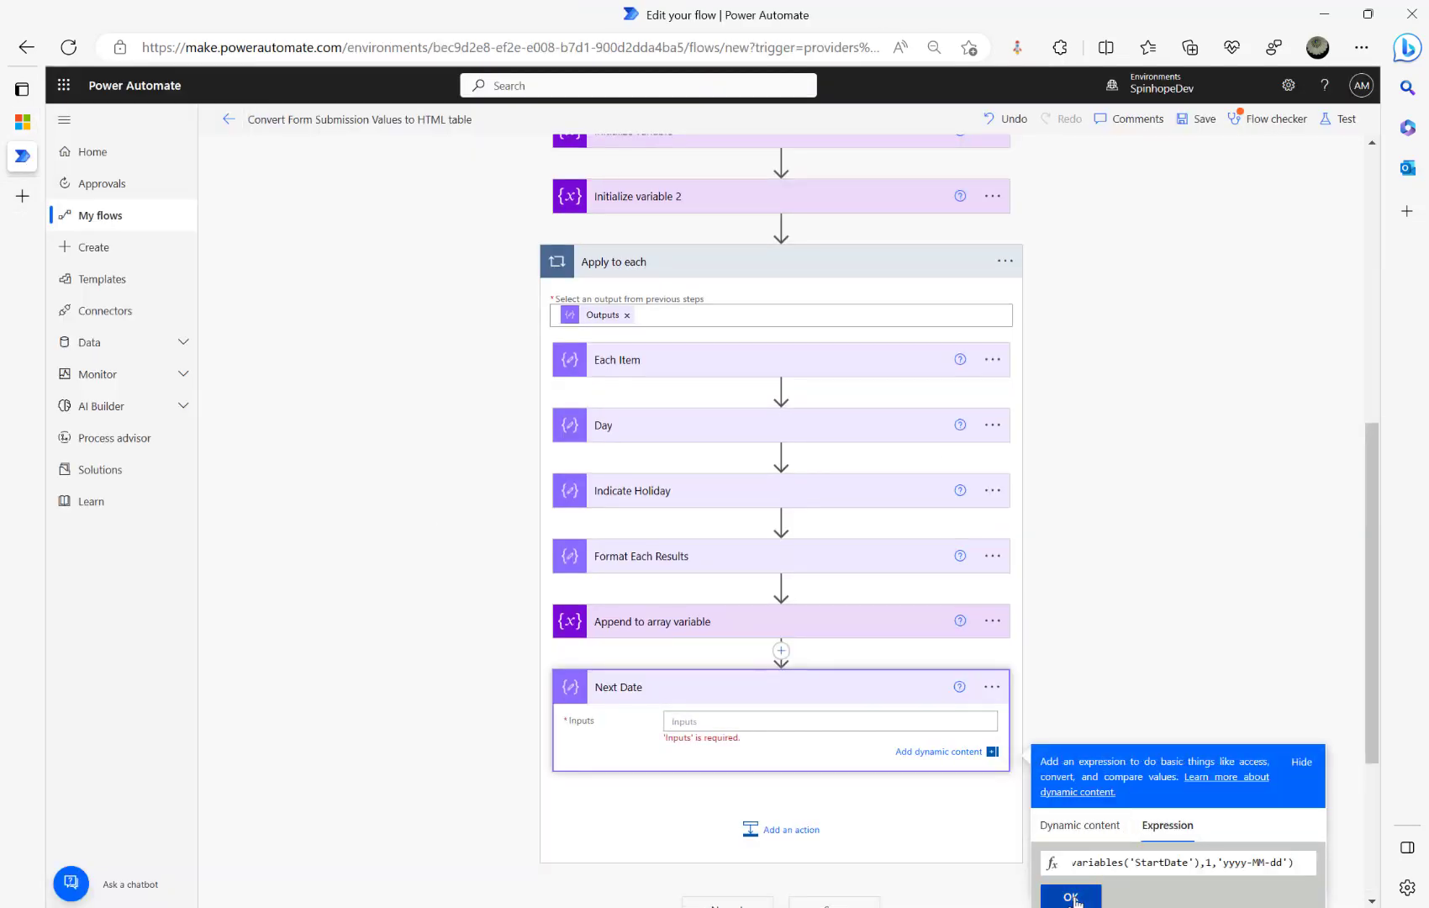
- Add a note to the Next Date action containing its expression, addDays(variables('StartDate'),1,'yyyy-MM-dd')
{"action": "left_click", "coordinate": [989, 691]}
{"action": "left_click", "coordinate": [1072, 752]}
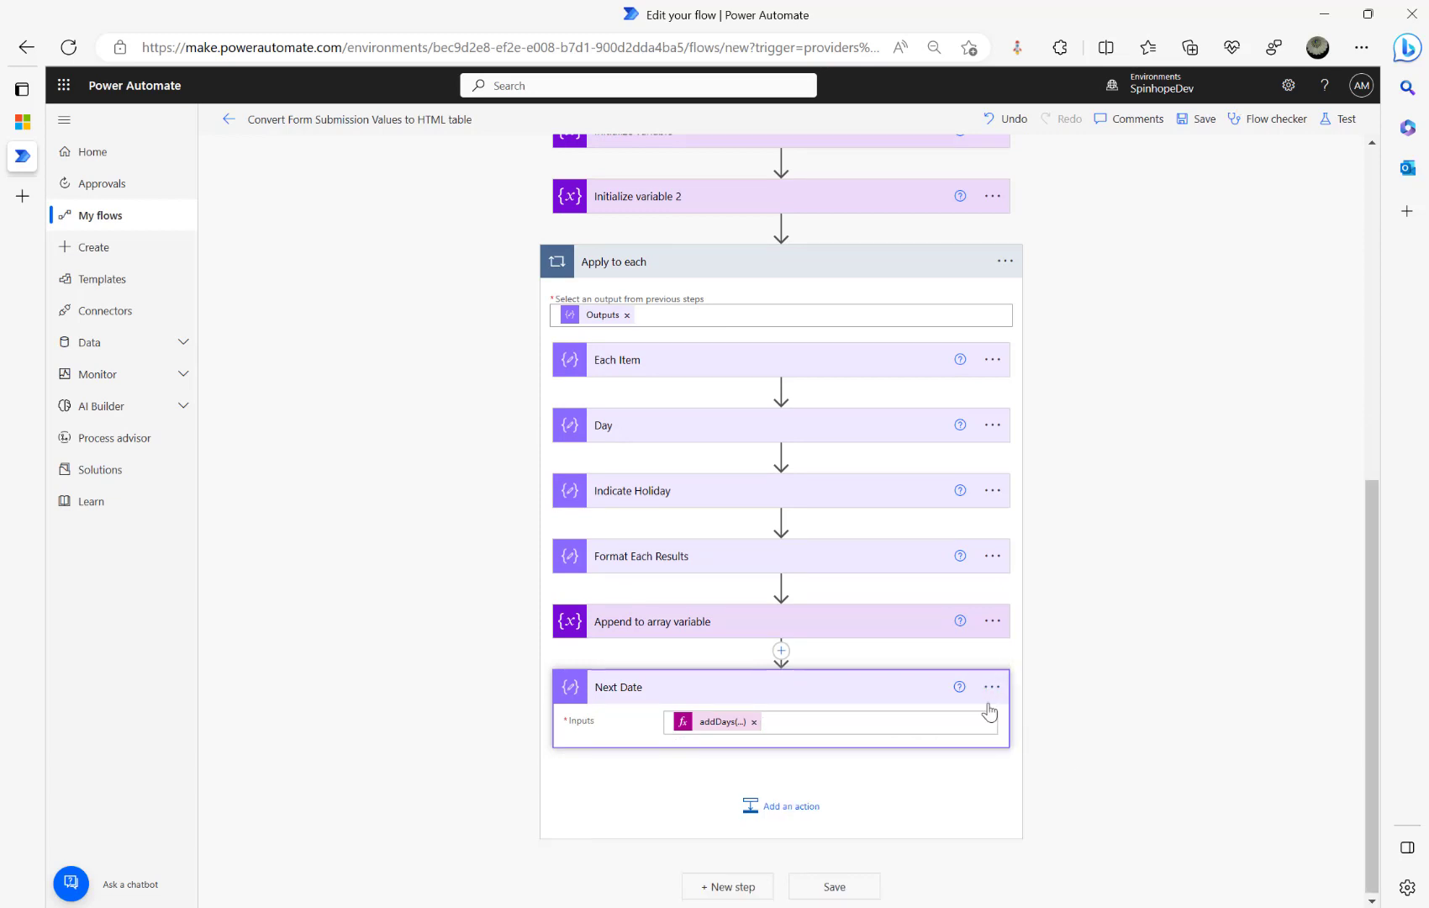
{"action": "left_click", "coordinate": [989, 691]}
{"action": "left_click", "coordinate": [1052, 756]}
{"action": "type", "text": "addDays(variables('StartDate'),1,'yyyy-MM-dd')"}
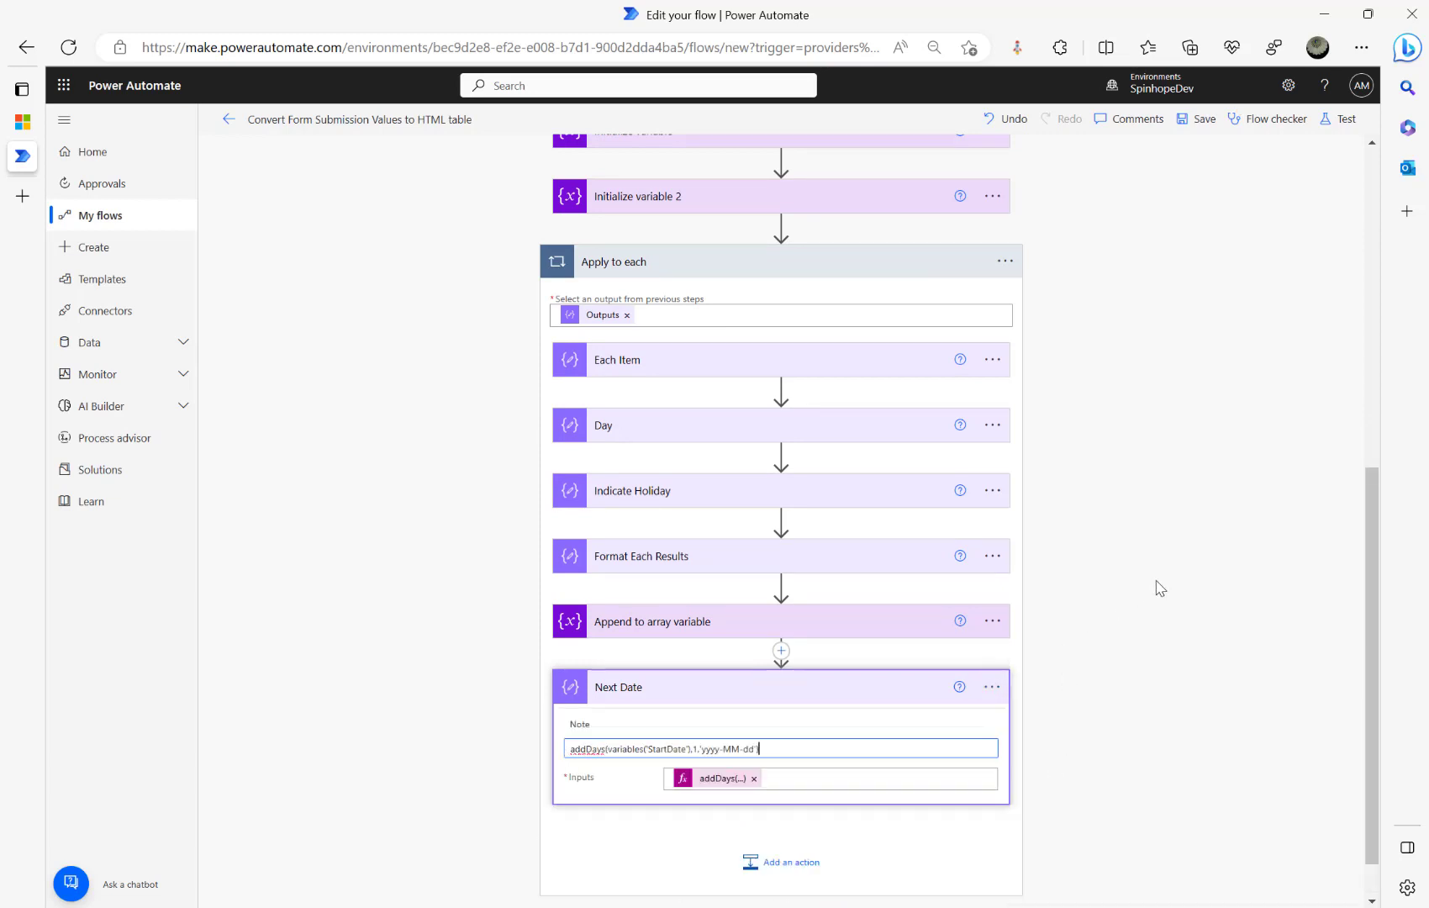
{"action": "left_click", "coordinate": [1158, 587]}
{"action": "scroll", "coordinate": [349, 540], "scroll_direction": "down", "scroll_amount": 2}
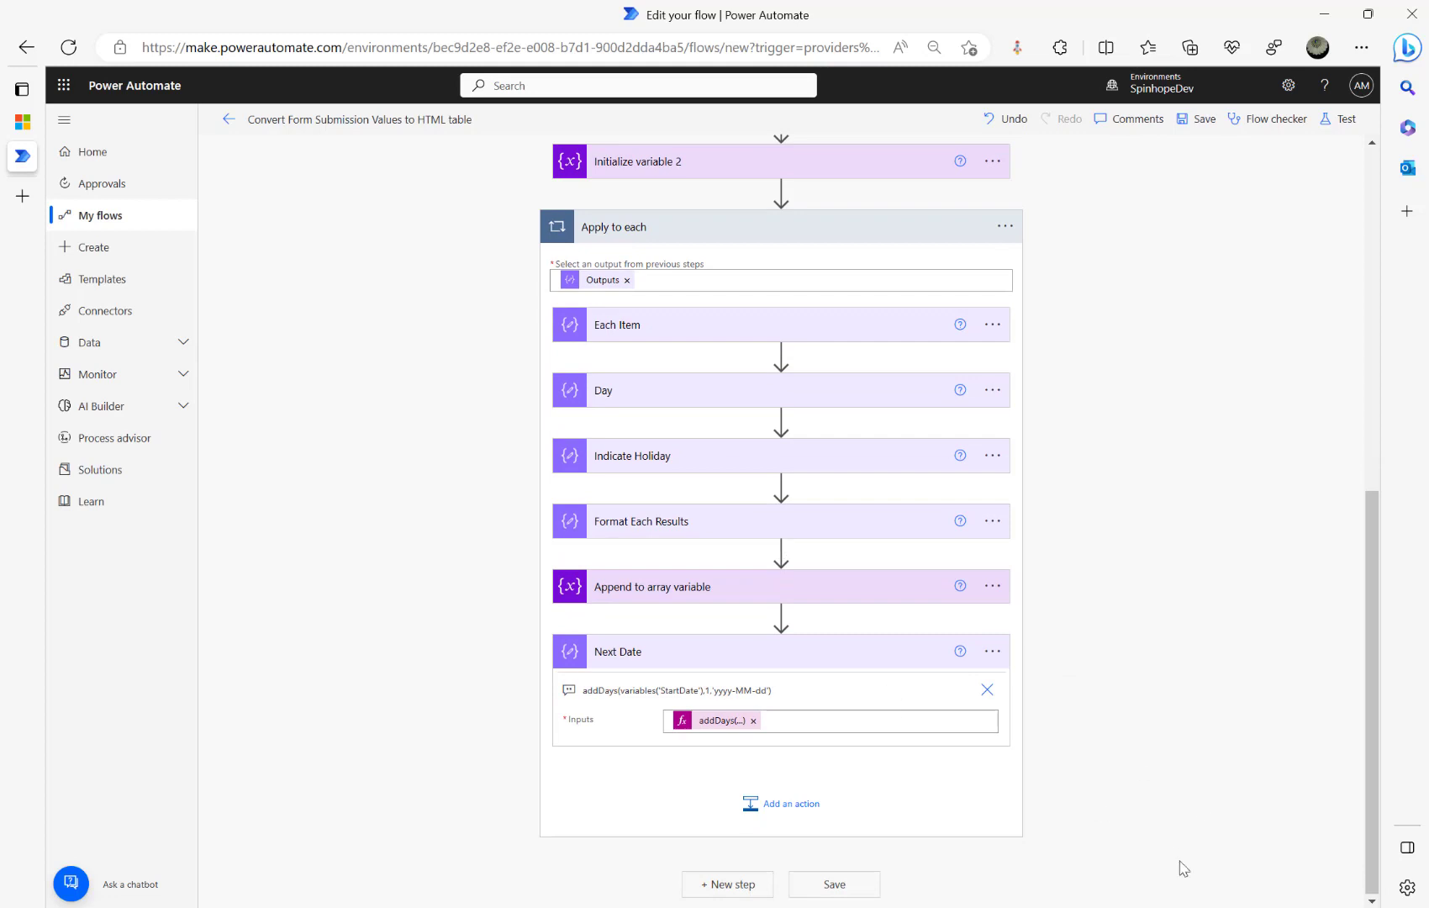
- Copy the addDays expression into Notepad and examine its StartDate variable and date format arguments
{"action": "mouse_move", "coordinate": [1155, 907]}
{"action": "left_click", "coordinate": [1049, 862]}
{"action": "type", "text": "addDays(variables('StartDate'),1,'yyyy-MM-dd')"}
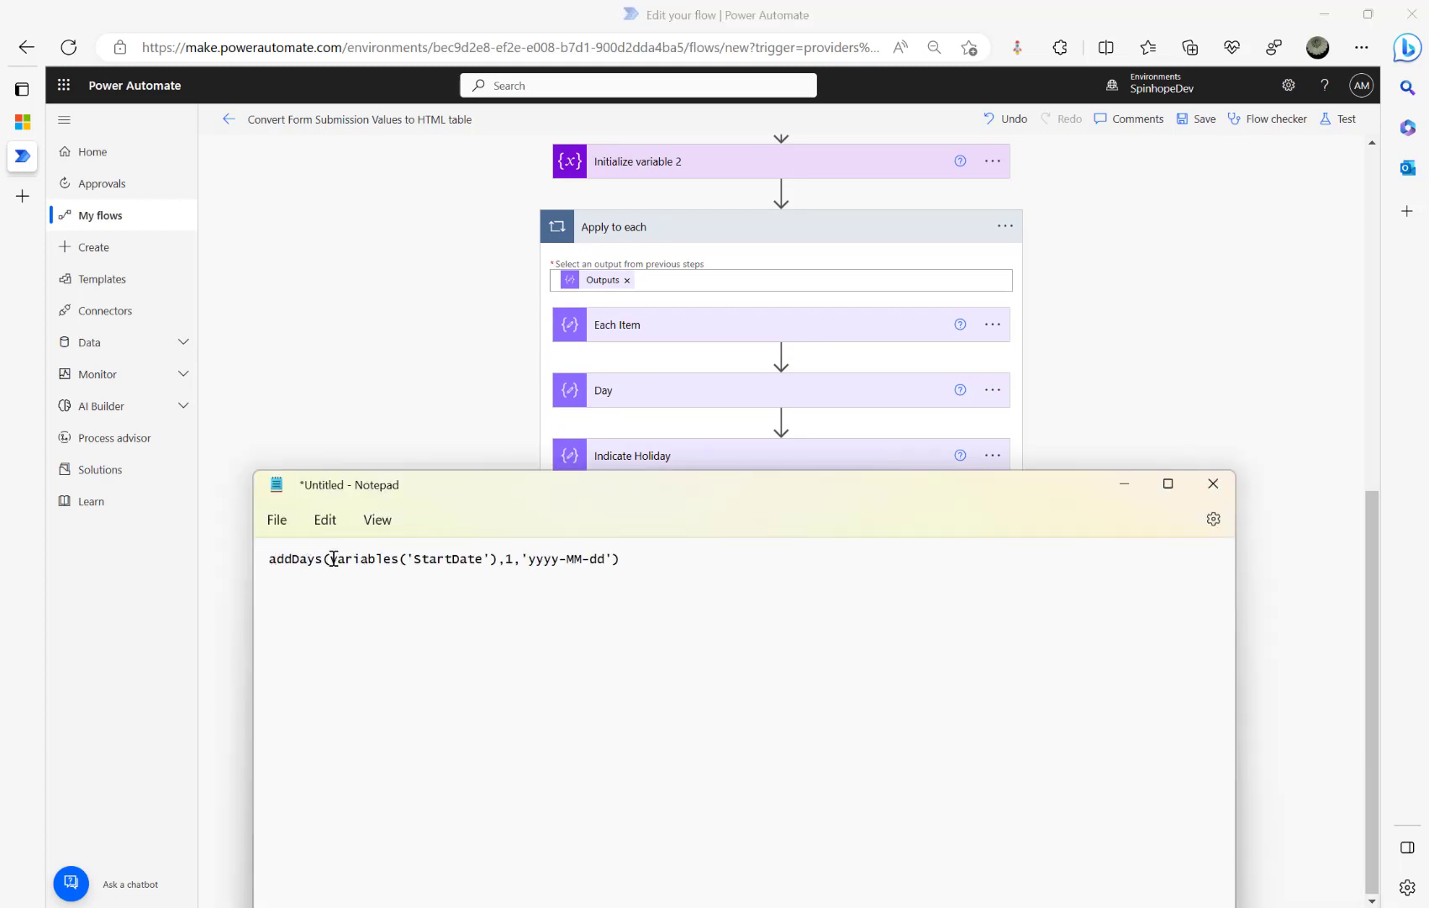
{"action": "left_click_drag", "start_coordinate": [331, 558], "coordinate": [492, 560]}
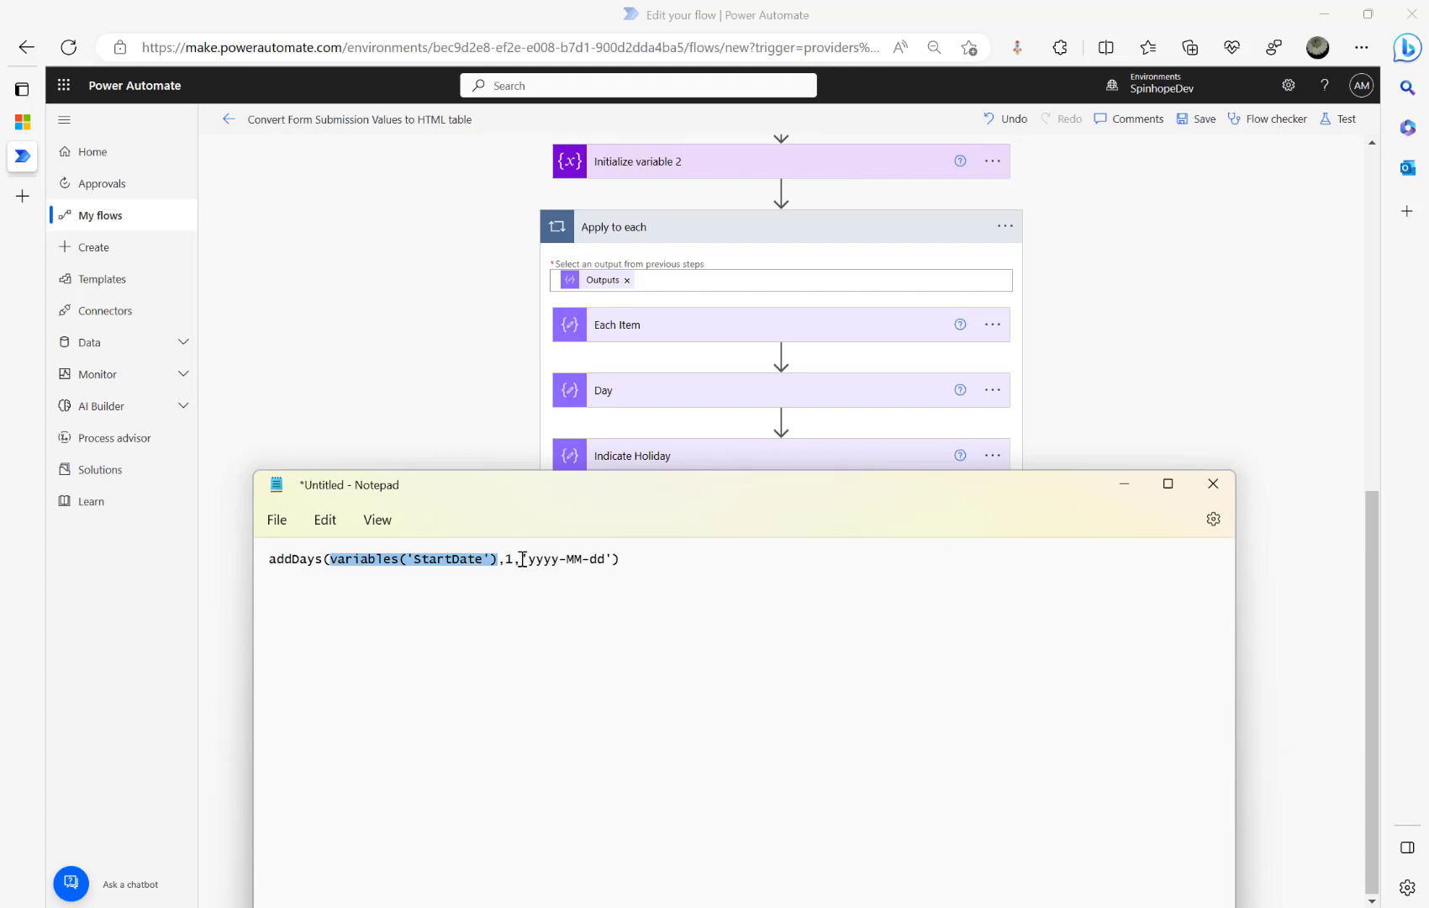
{"action": "left_click_drag", "start_coordinate": [528, 559], "coordinate": [604, 559]}
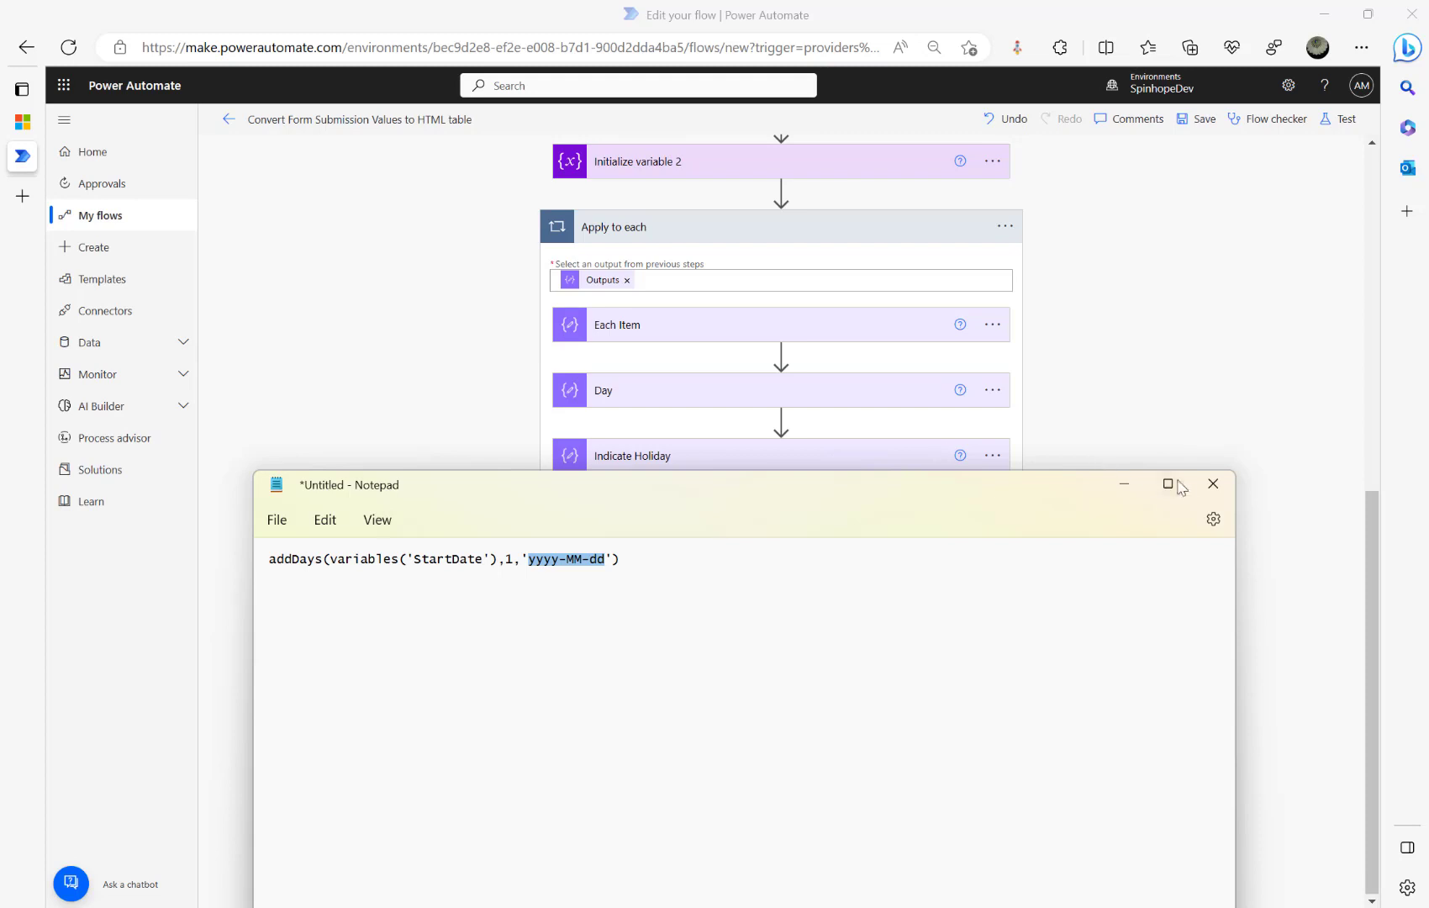
{"action": "left_click", "coordinate": [1196, 397]}
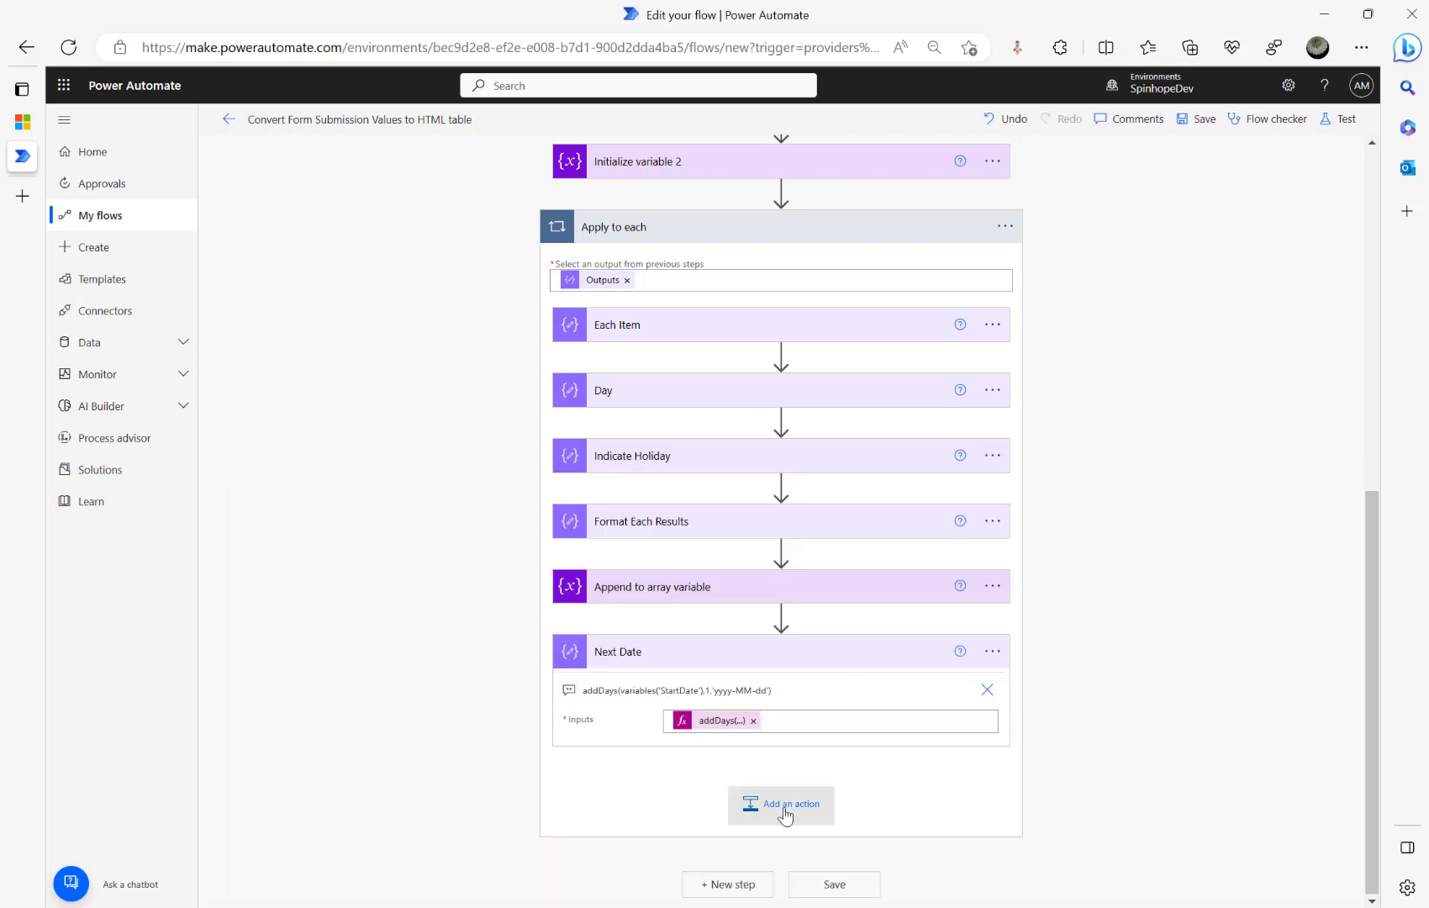
{"action": "key", "text": "alt+Tab"}
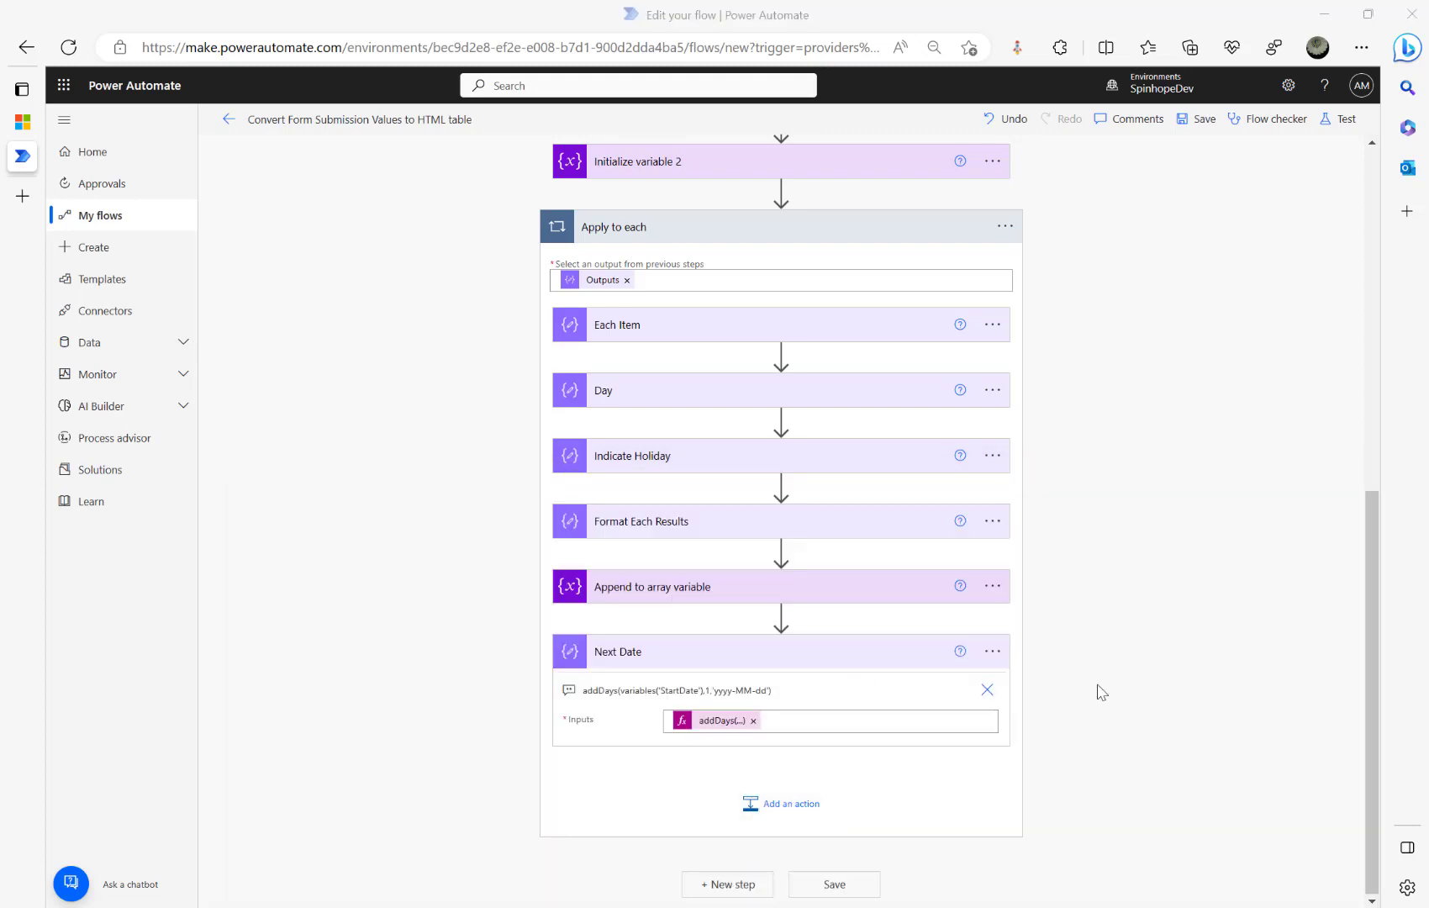
- Add a Set variable action below Next Date inside the Apply to each loop
{"action": "left_click", "coordinate": [775, 802]}
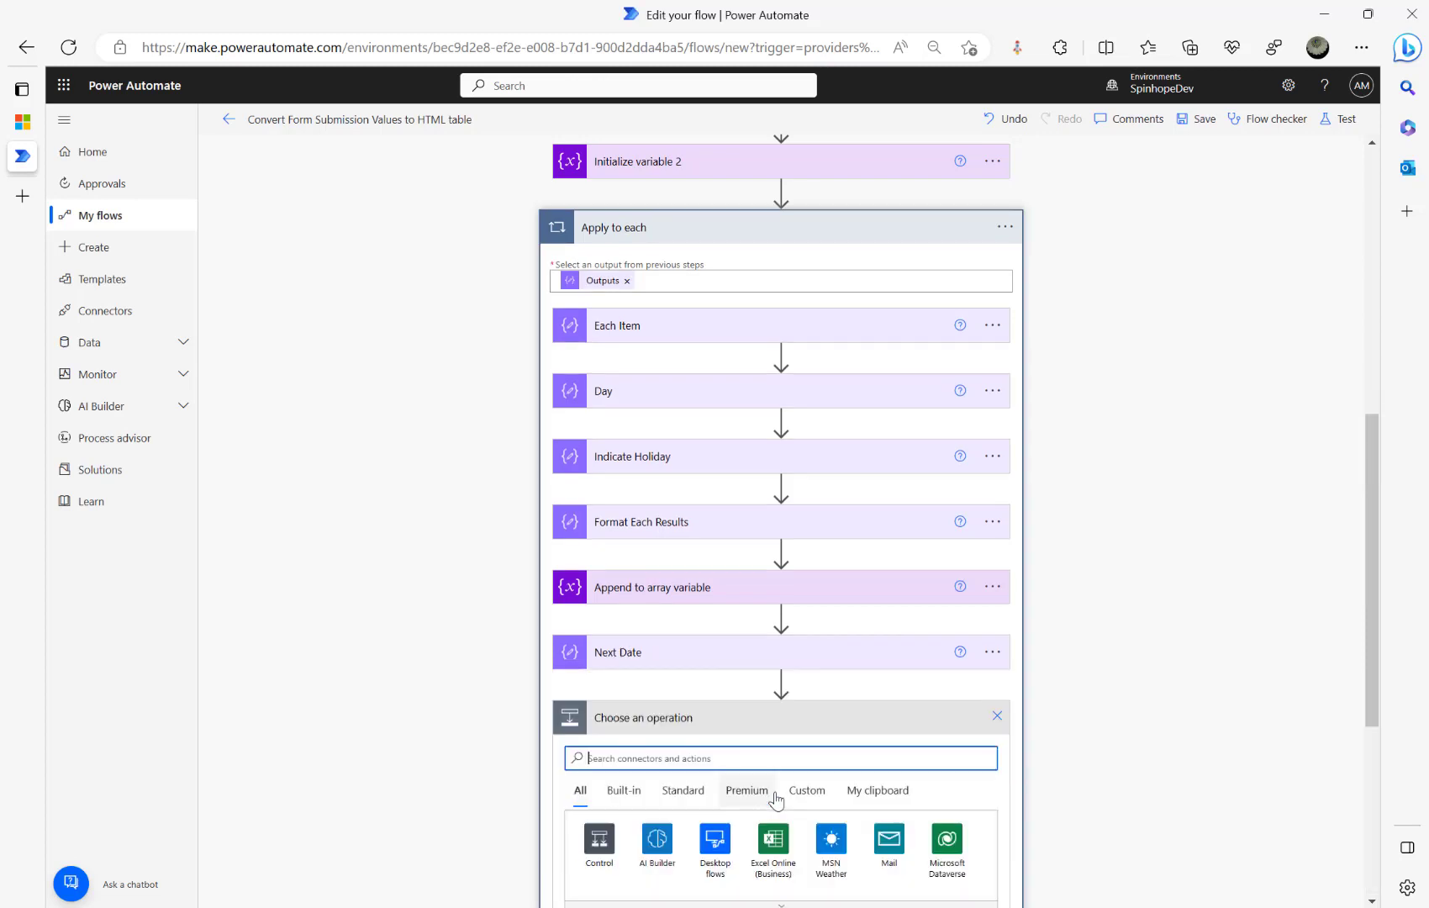
{"action": "type", "text": "set varia"}
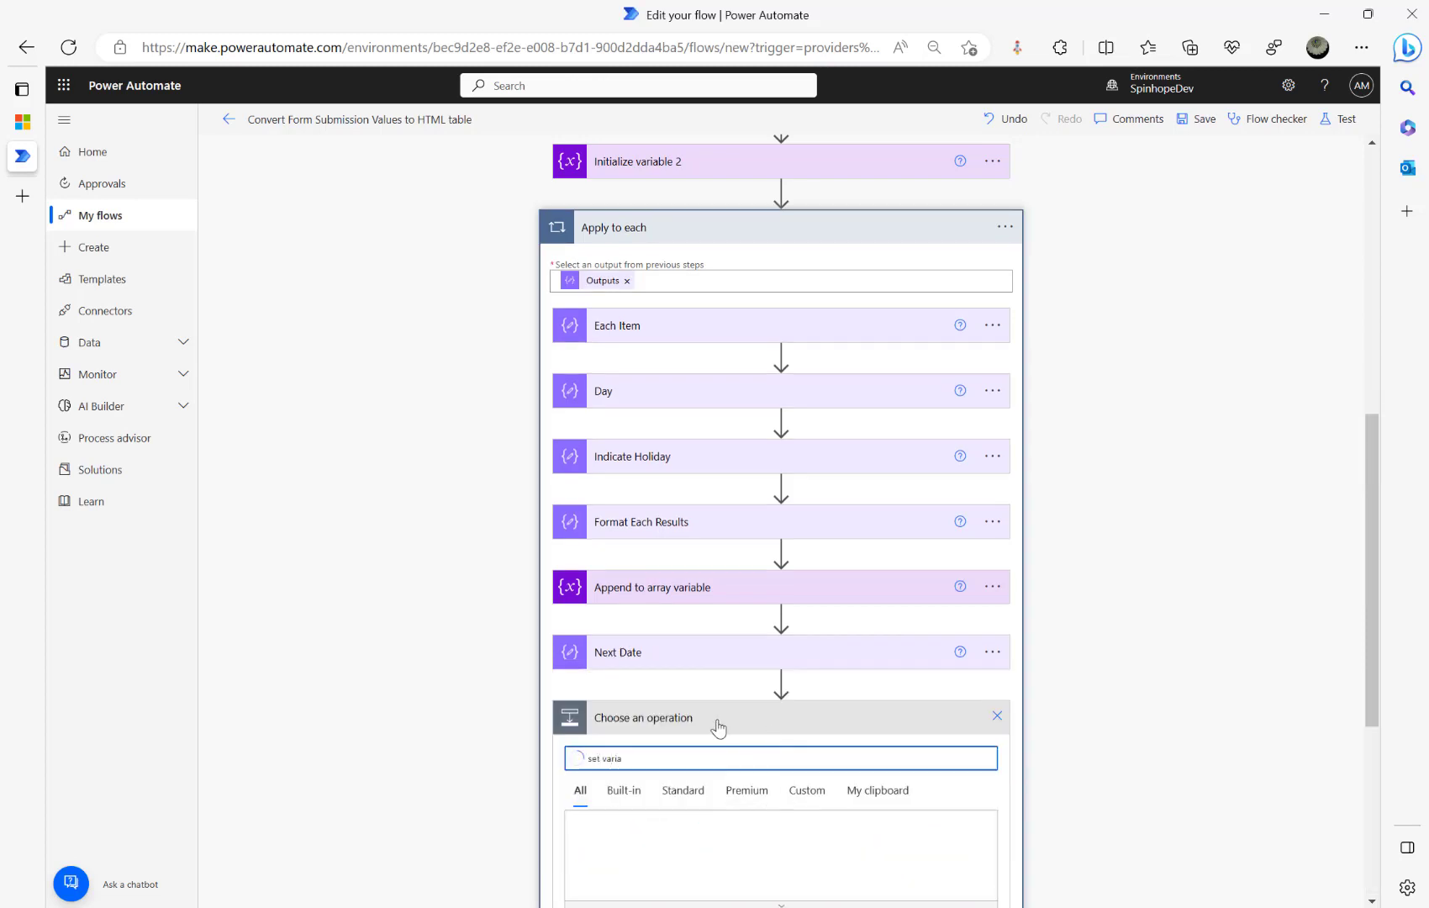
{"action": "scroll", "coordinate": [527, 697], "scroll_direction": "down", "scroll_amount": 3}
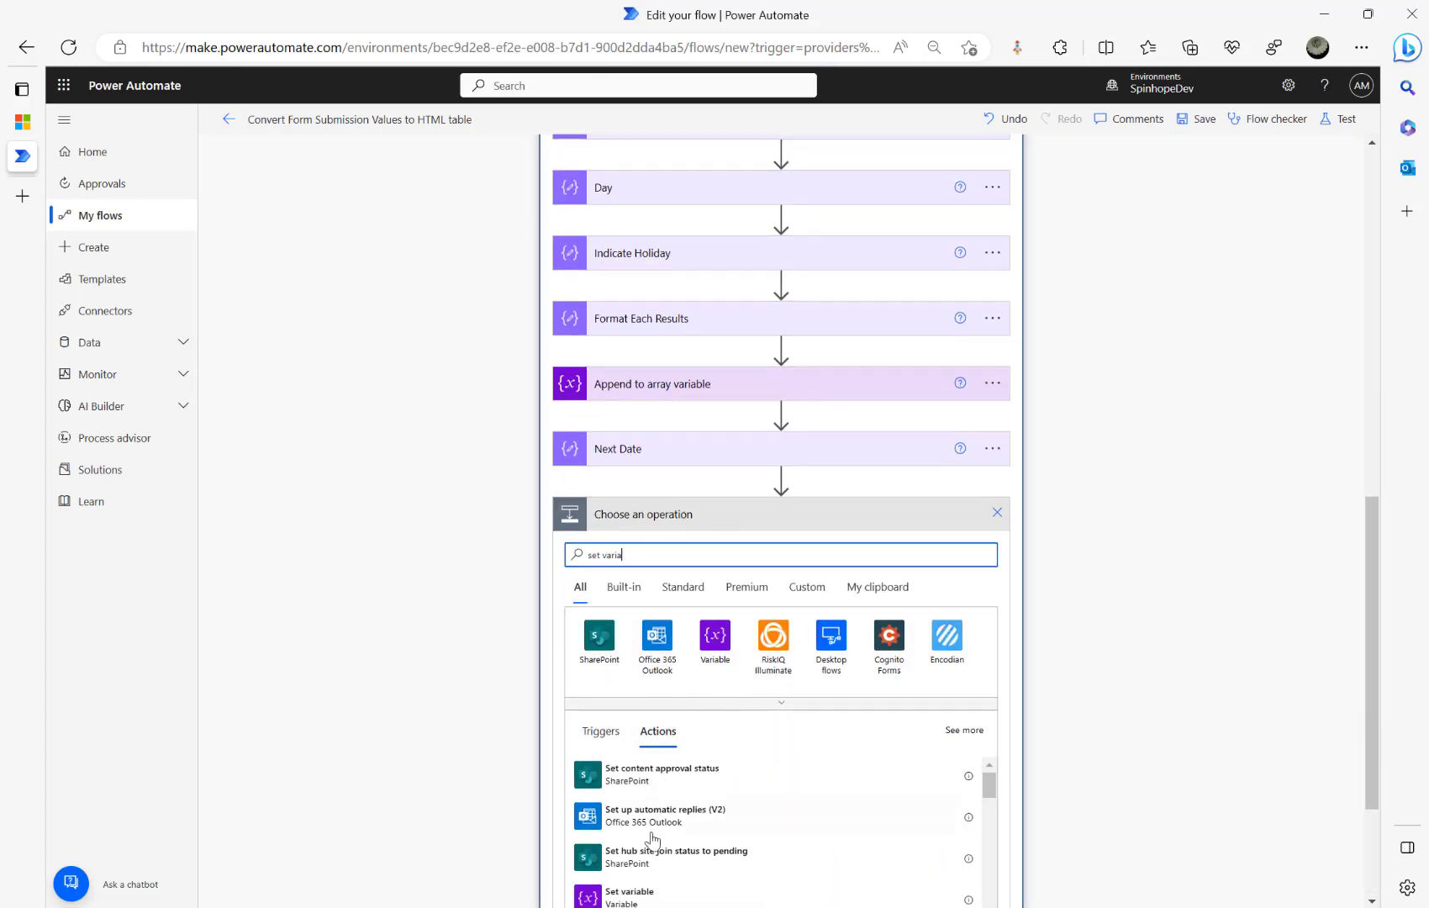
{"action": "left_click", "coordinate": [632, 895]}
- Configure the Set variable action to set StartDate to the Outputs of Next Date
{"action": "left_click", "coordinate": [790, 696]}
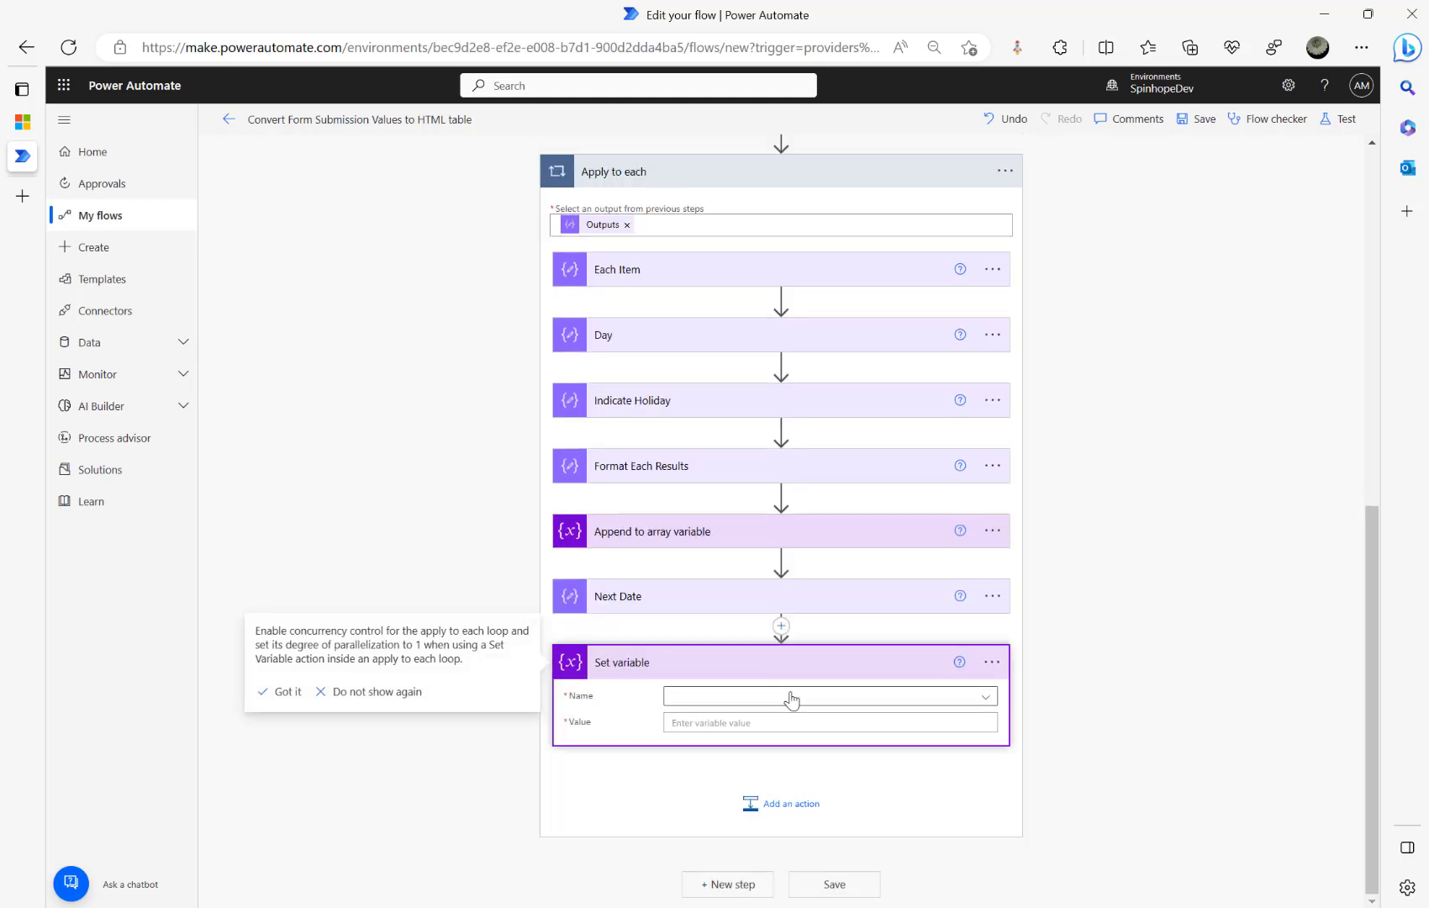
{"action": "left_click", "coordinate": [805, 739]}
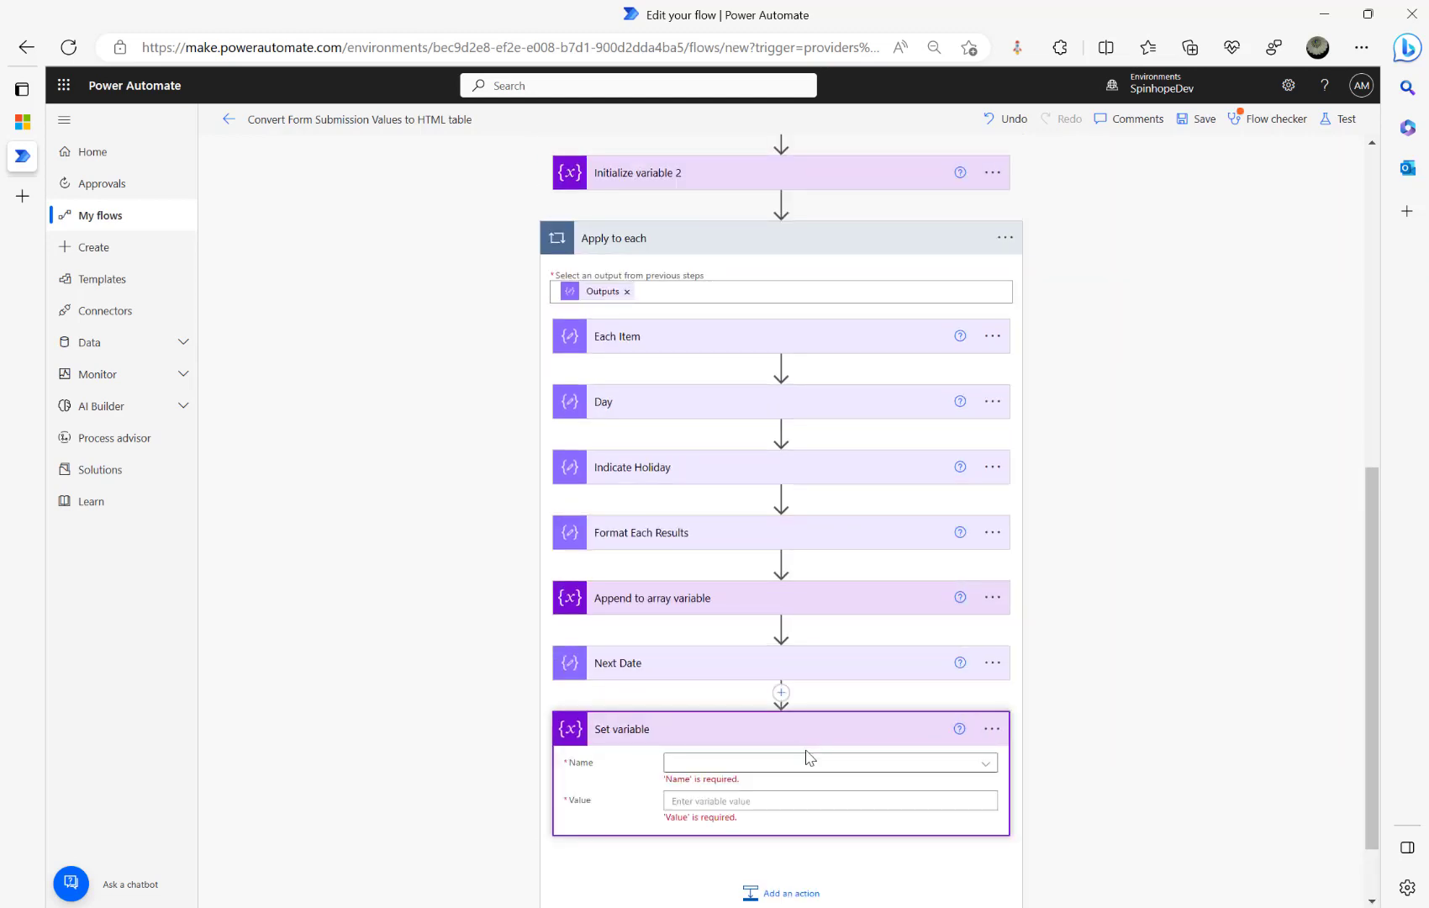
{"action": "left_click", "coordinate": [809, 761]}
{"action": "left_click", "coordinate": [696, 839]}
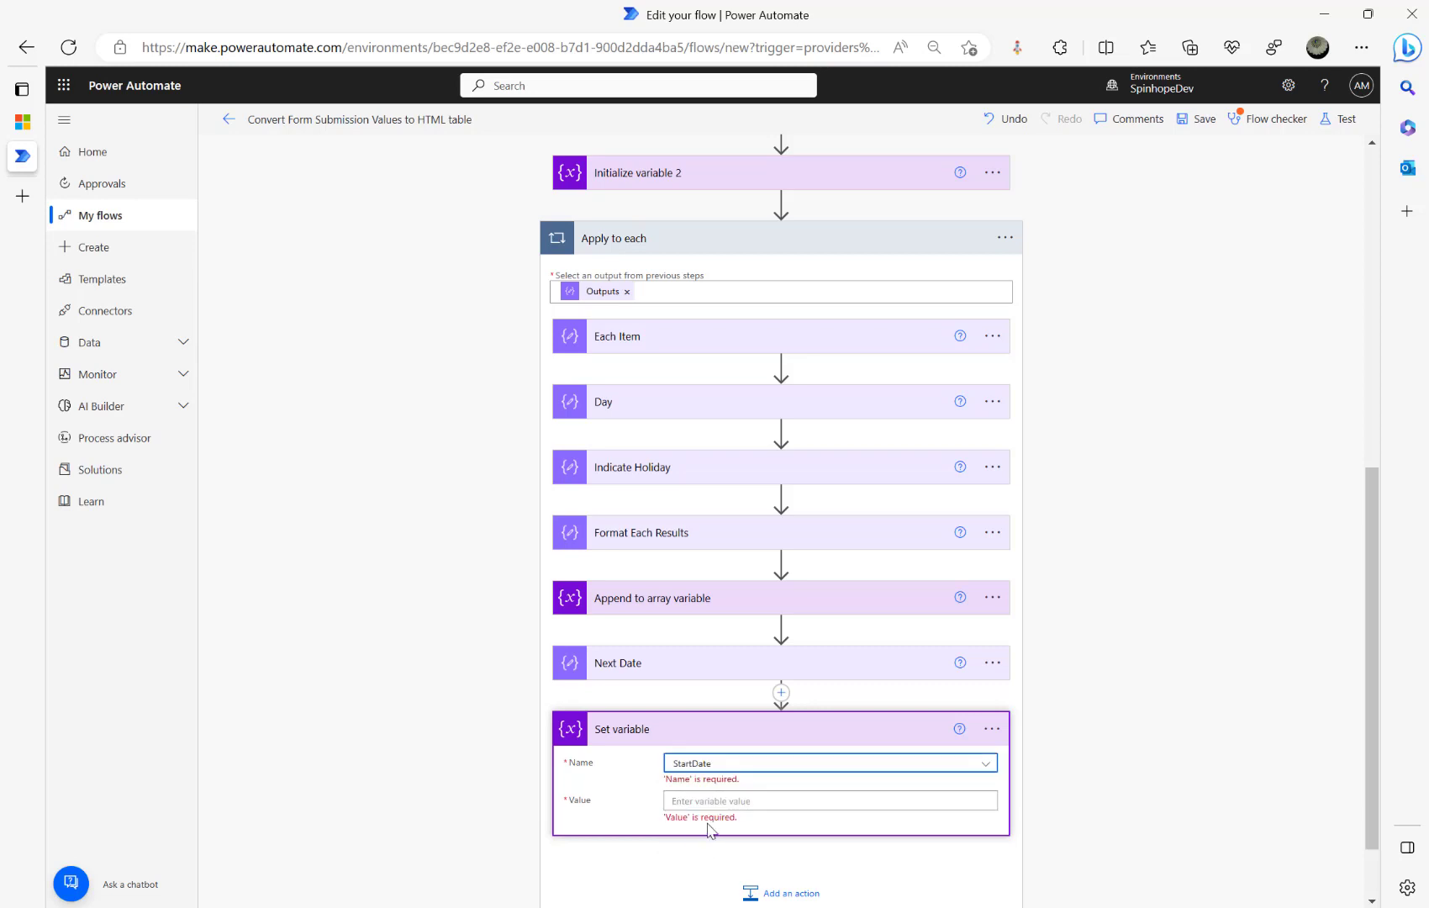
{"action": "left_click", "coordinate": [799, 786]}
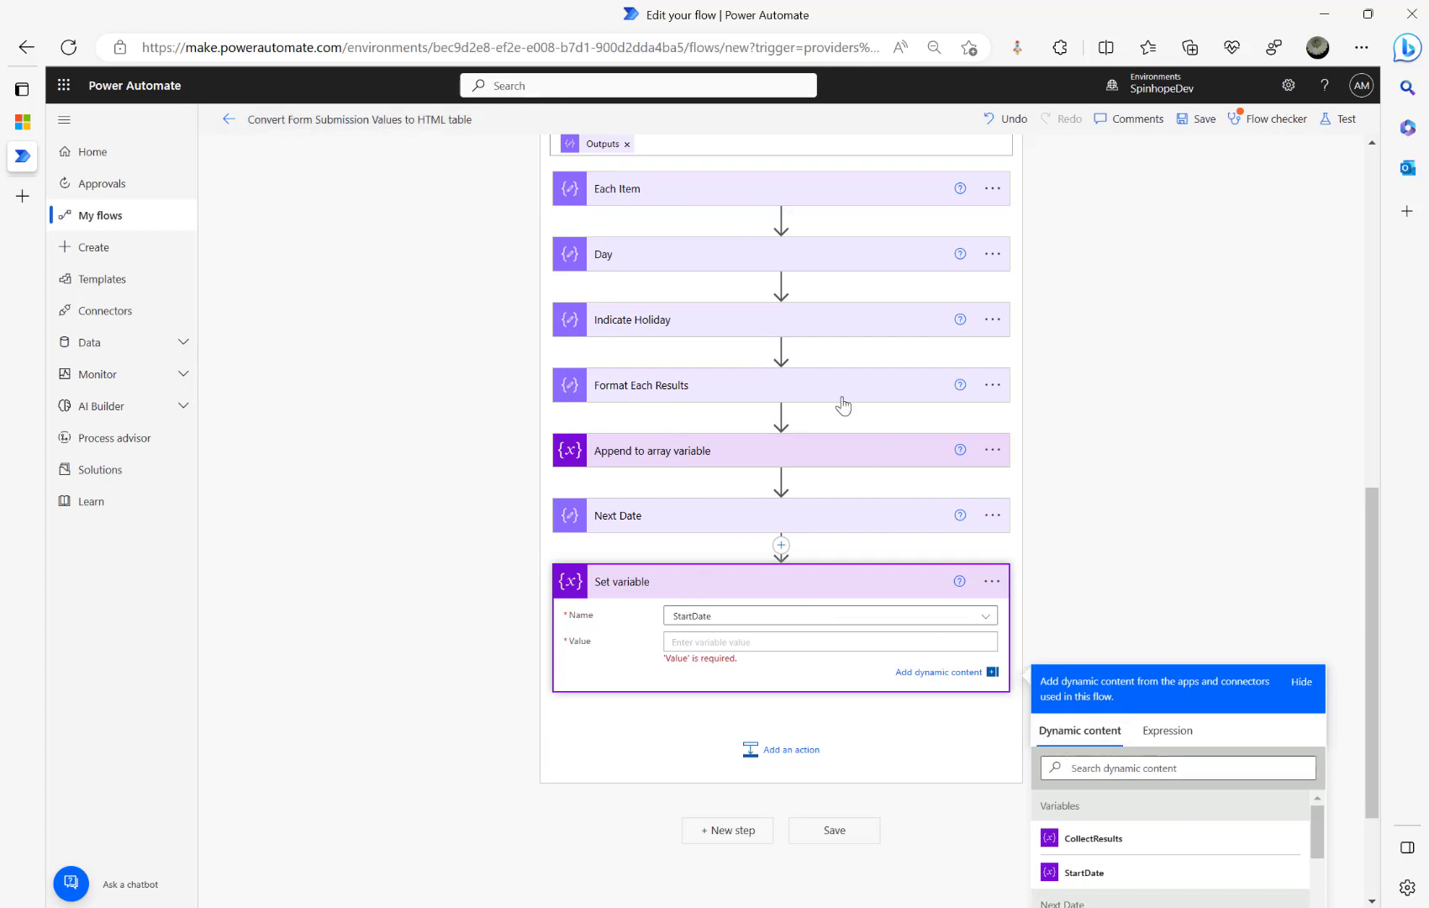
{"action": "left_click", "coordinate": [667, 386]}
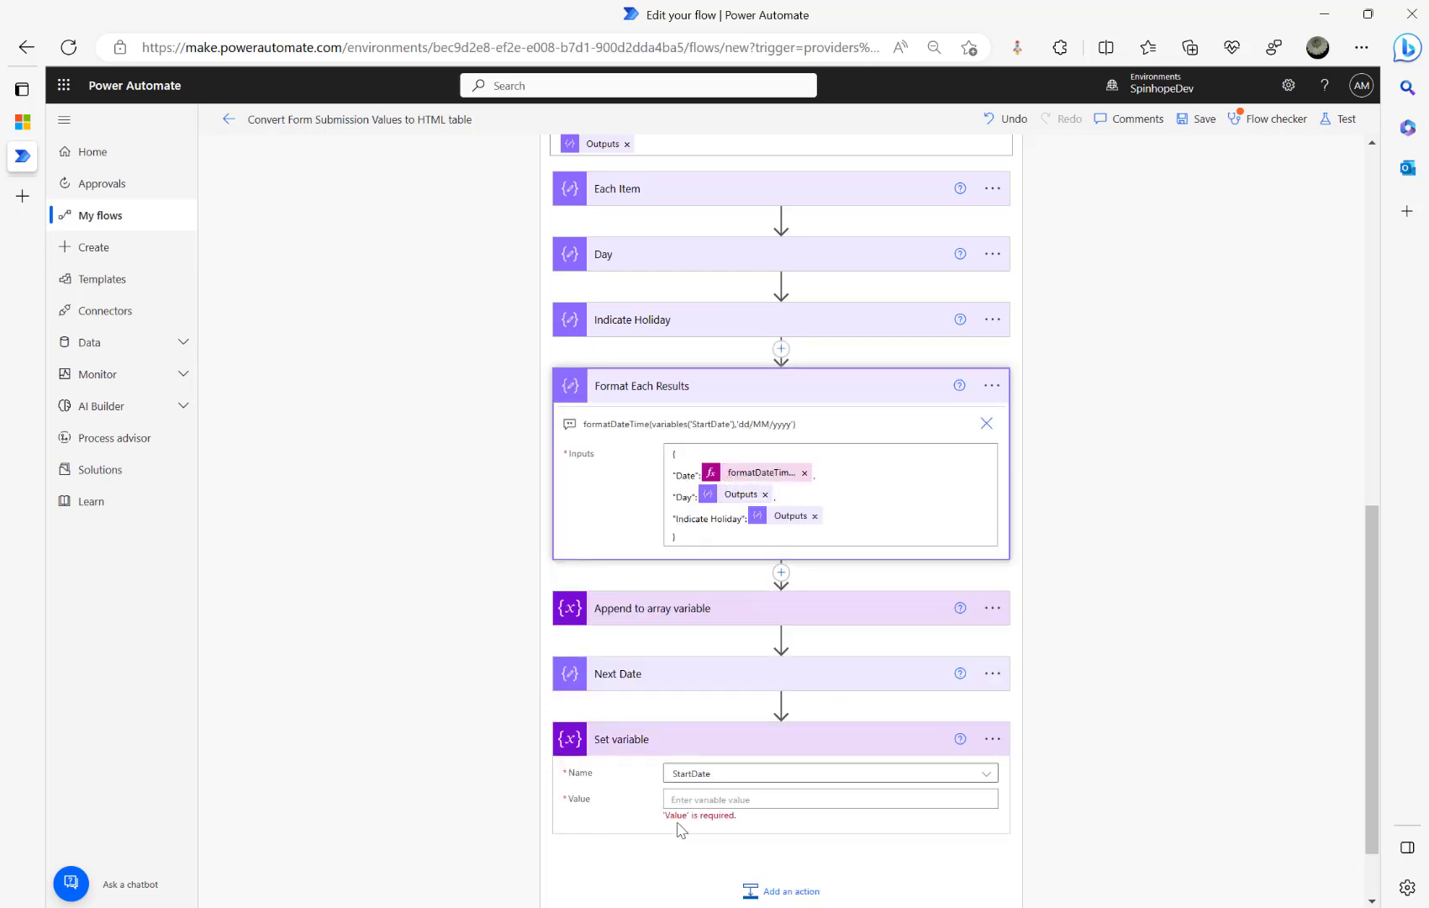
{"action": "left_click", "coordinate": [796, 798]}
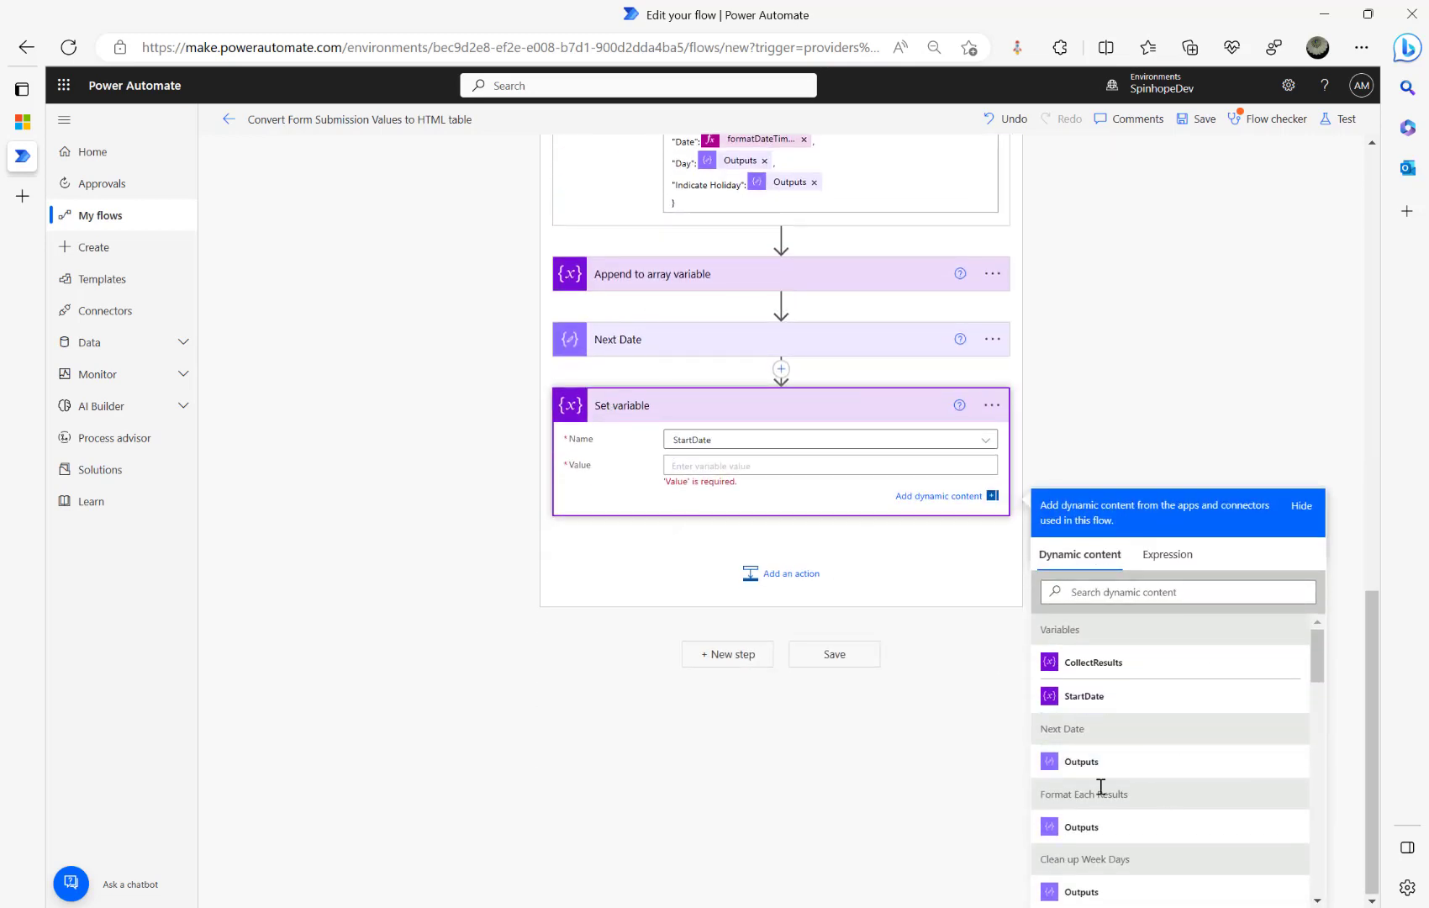
{"action": "left_click", "coordinate": [1081, 762]}
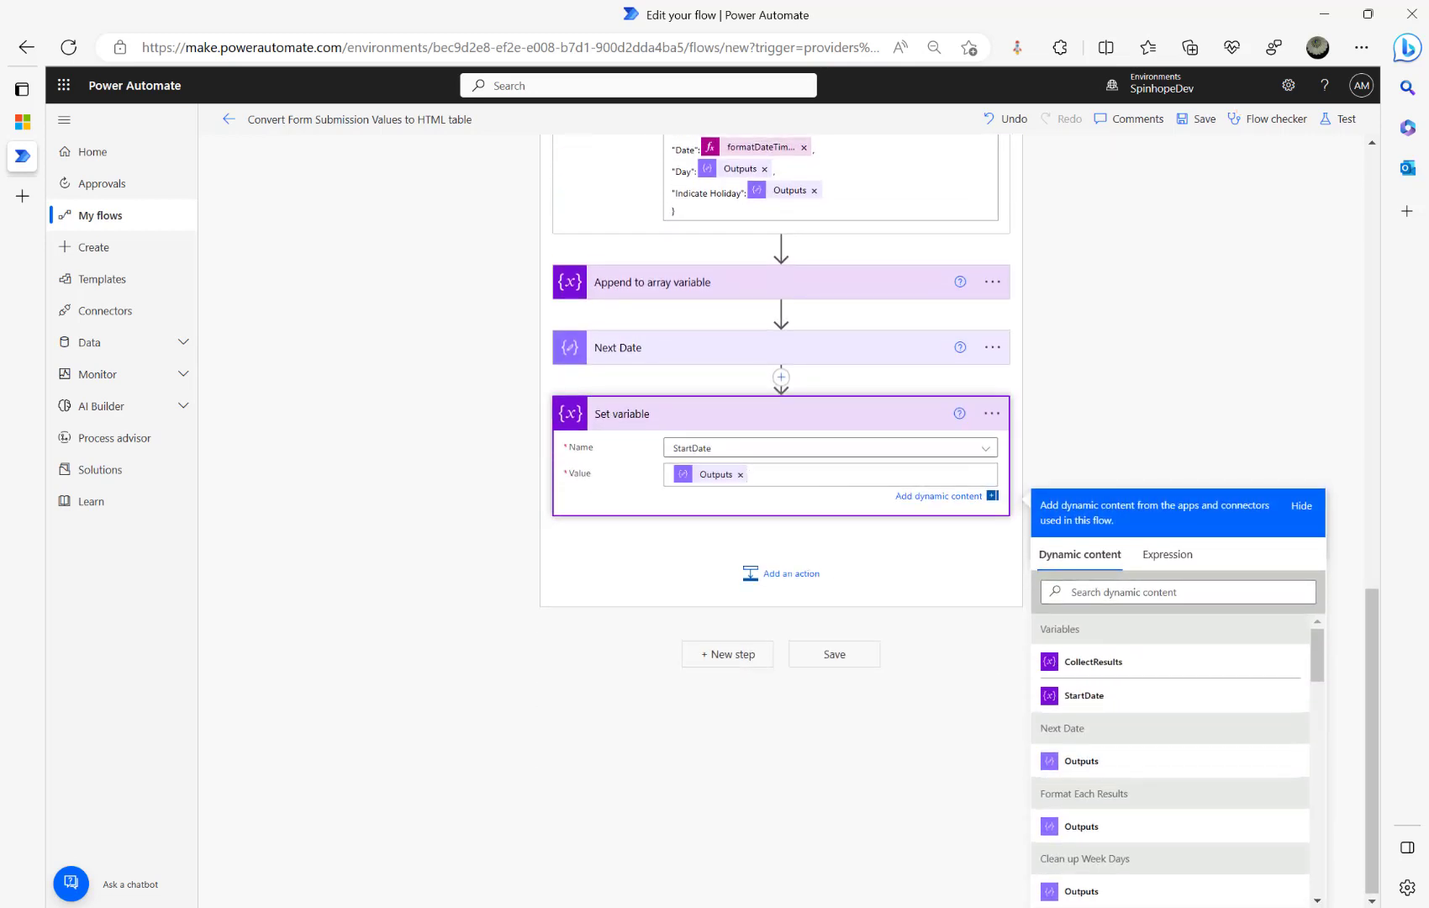
- Collapse the Apply to each loop and start a new step below it
{"action": "scroll", "coordinate": [373, 375], "scroll_direction": "up", "scroll_amount": 8}
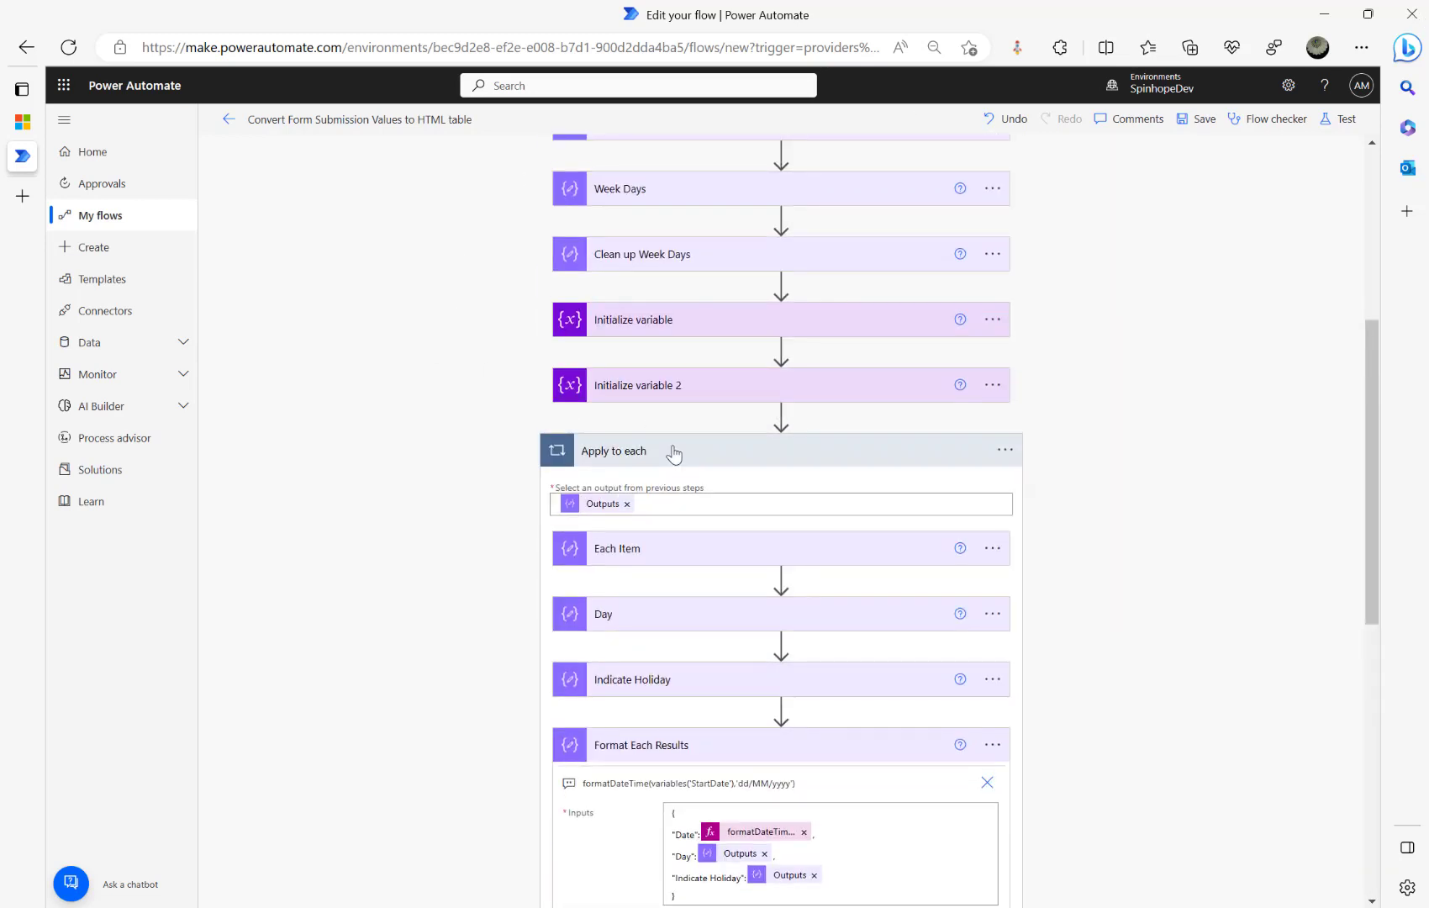
{"action": "left_click", "coordinate": [674, 454]}
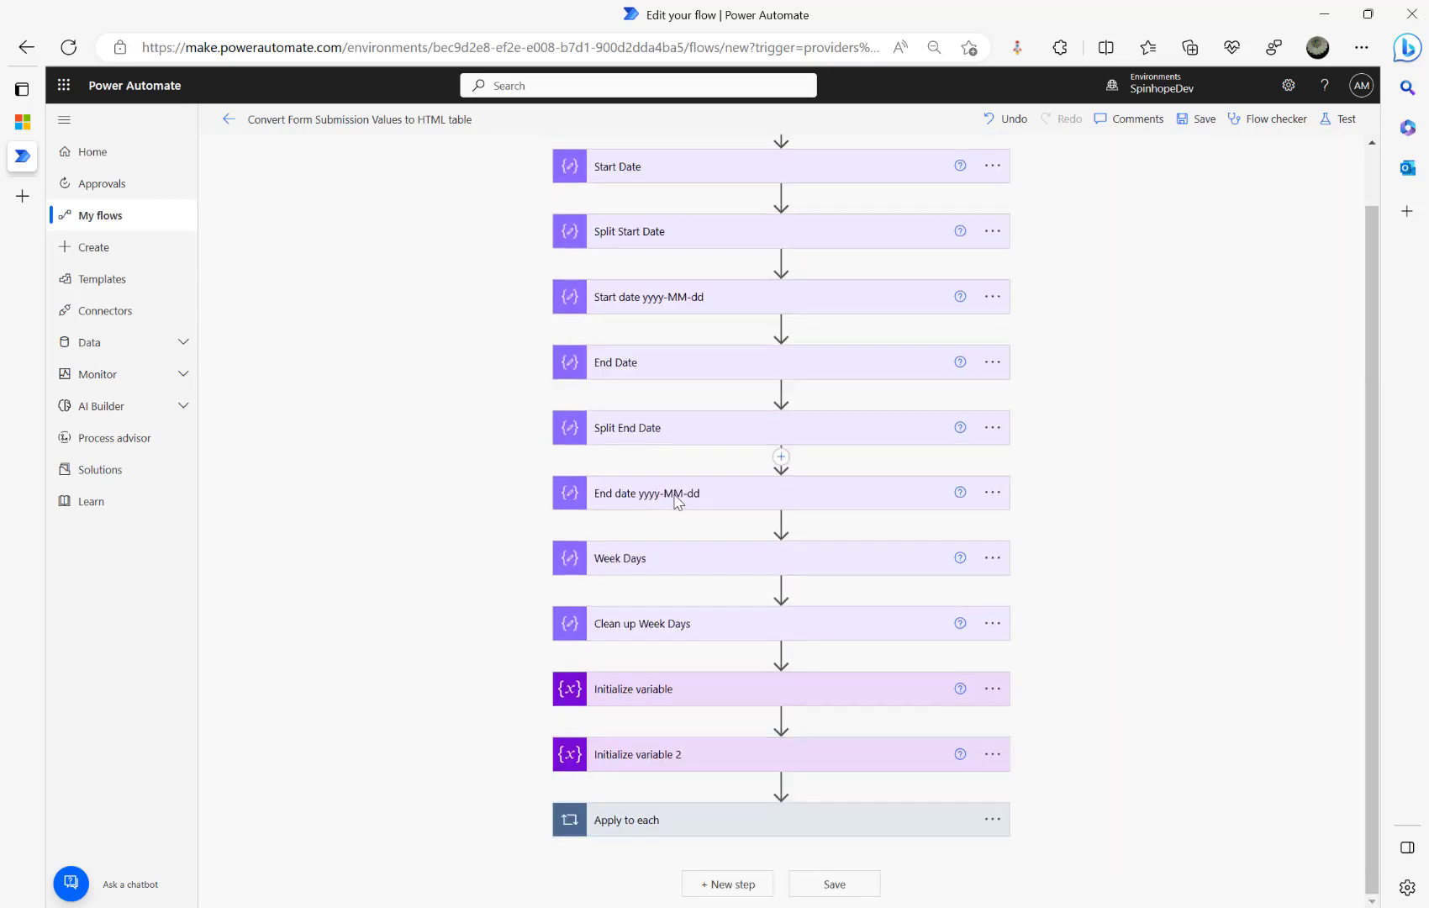
{"action": "left_click", "coordinate": [709, 885]}
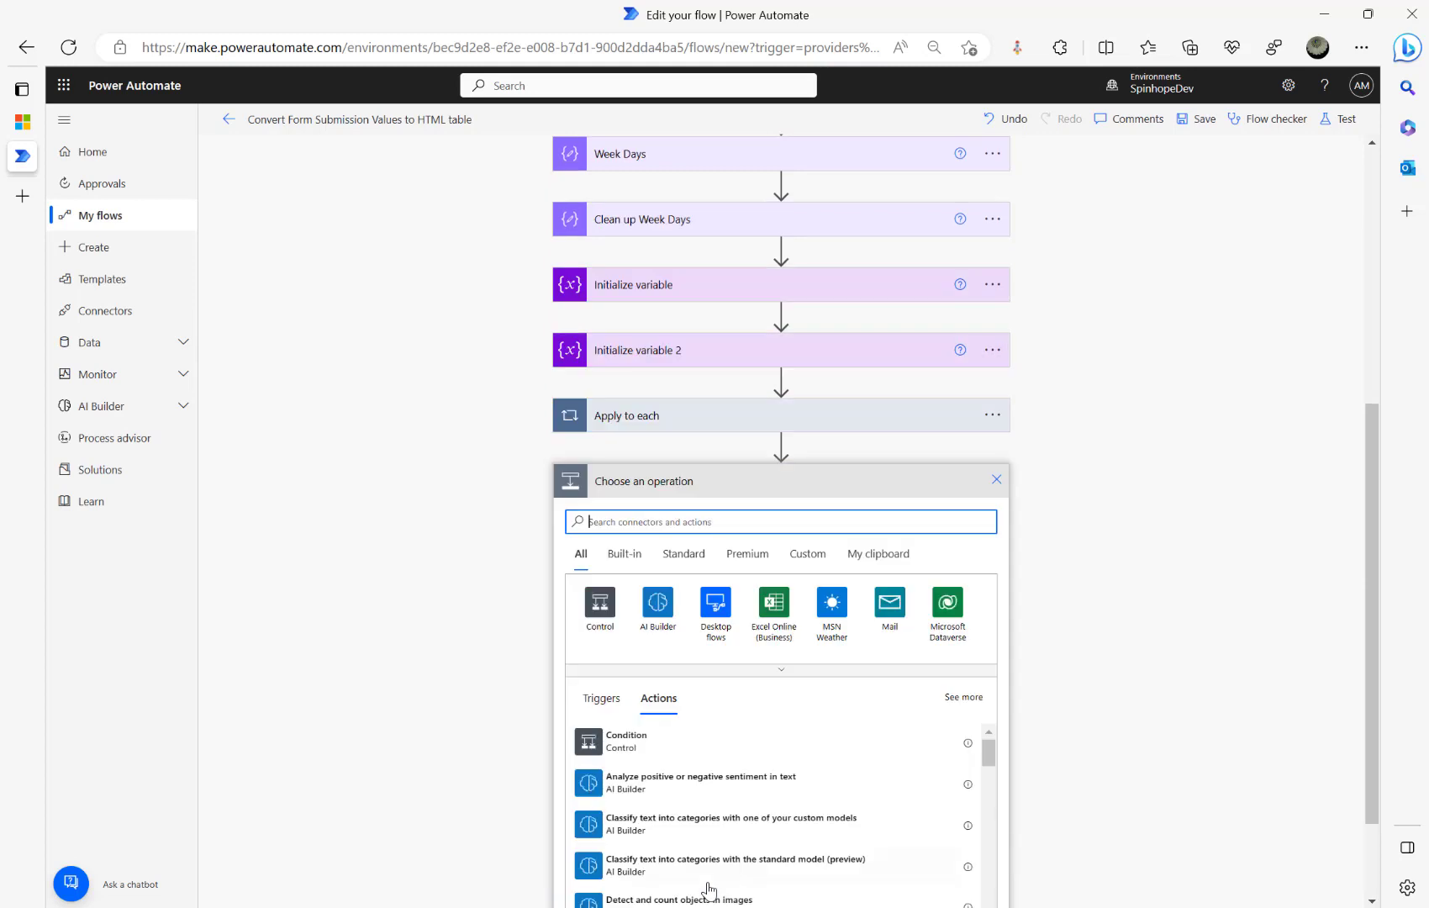
- Review the CollectResults variable's setup and rename the loop's Append to array variable action to "Collect All Results For HTML Table"
{"action": "left_click", "coordinate": [634, 356]}
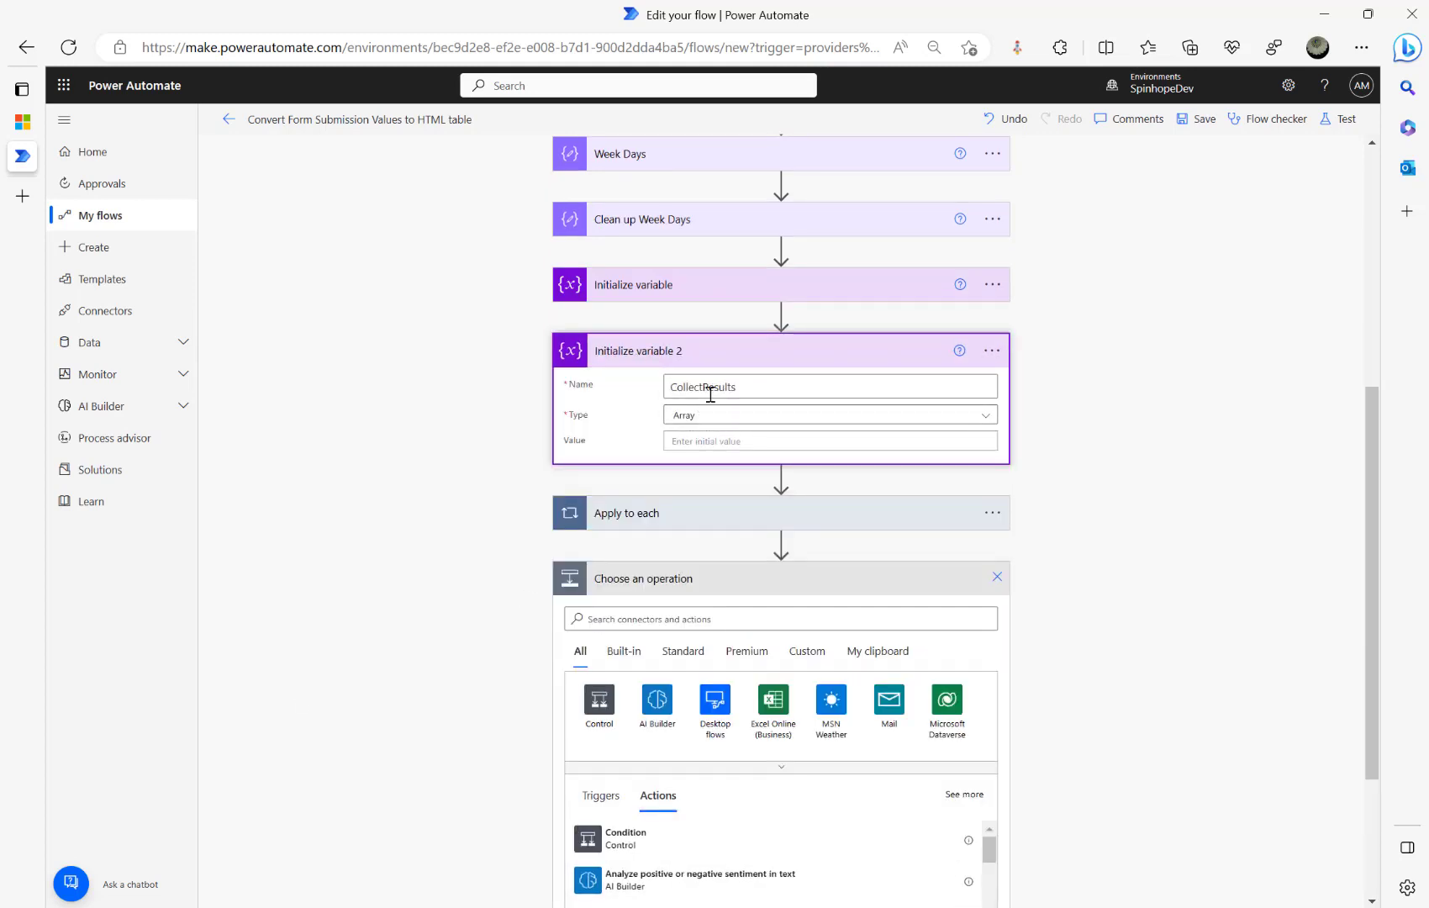
{"action": "left_click", "coordinate": [697, 528]}
{"action": "scroll", "coordinate": [437, 619], "scroll_direction": "down", "scroll_amount": 5}
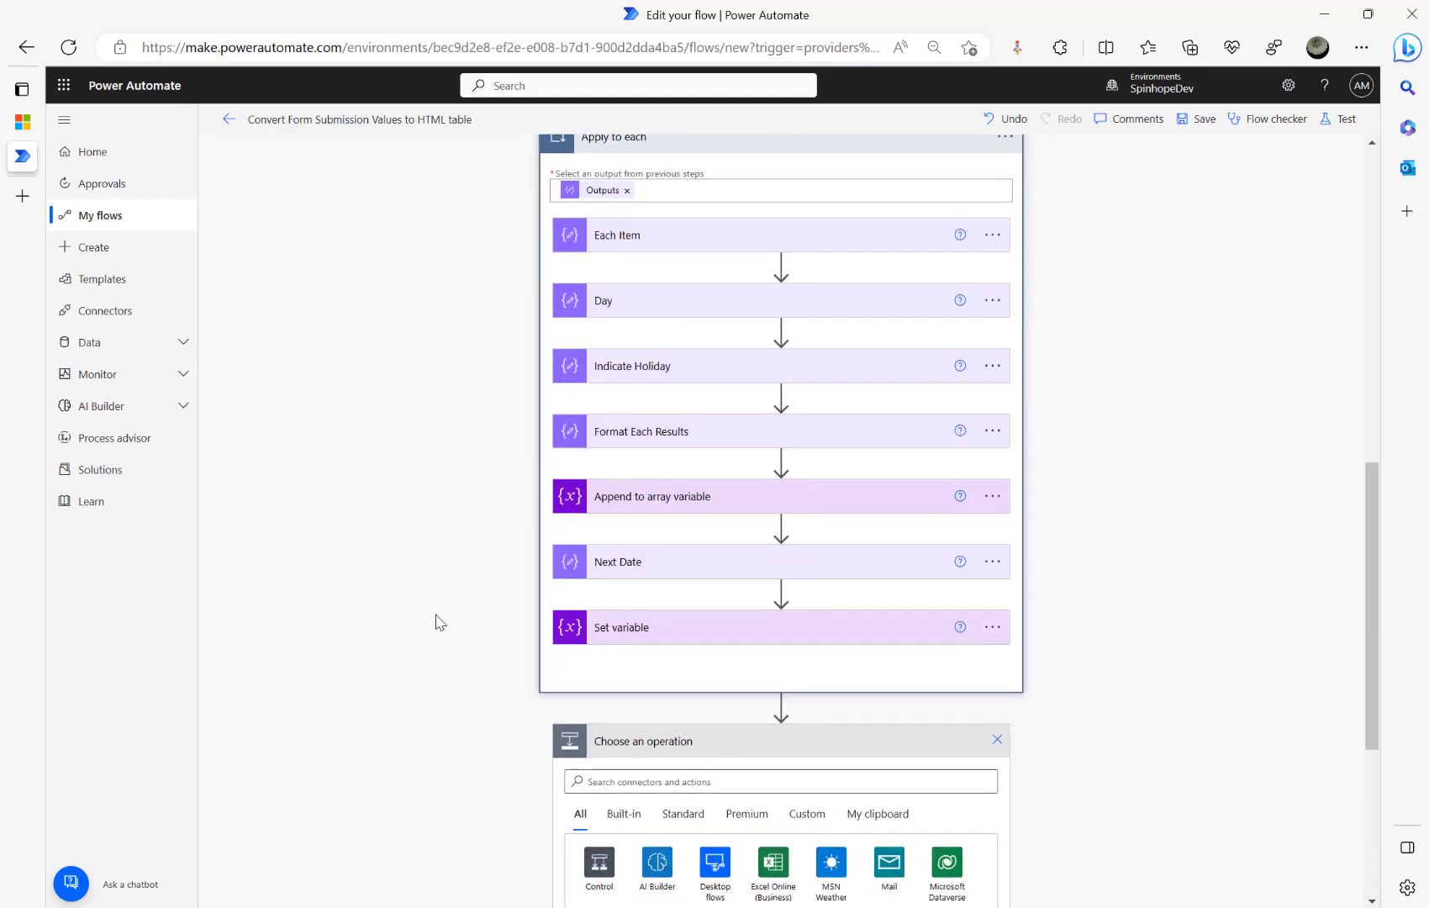
{"action": "left_click", "coordinate": [703, 500]}
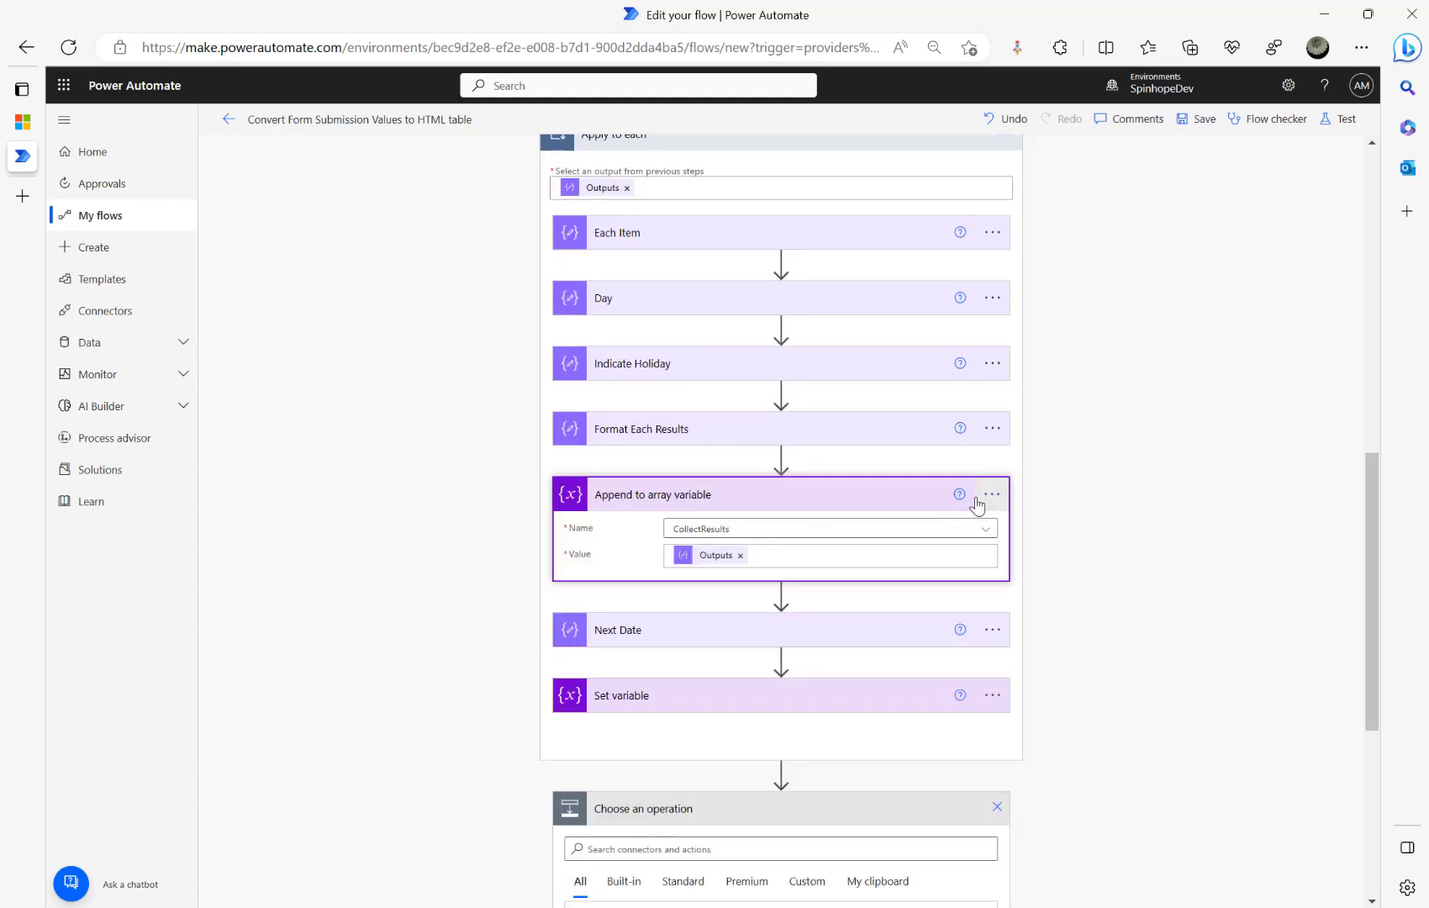
{"action": "left_click", "coordinate": [992, 493]}
{"action": "left_click", "coordinate": [1072, 555]}
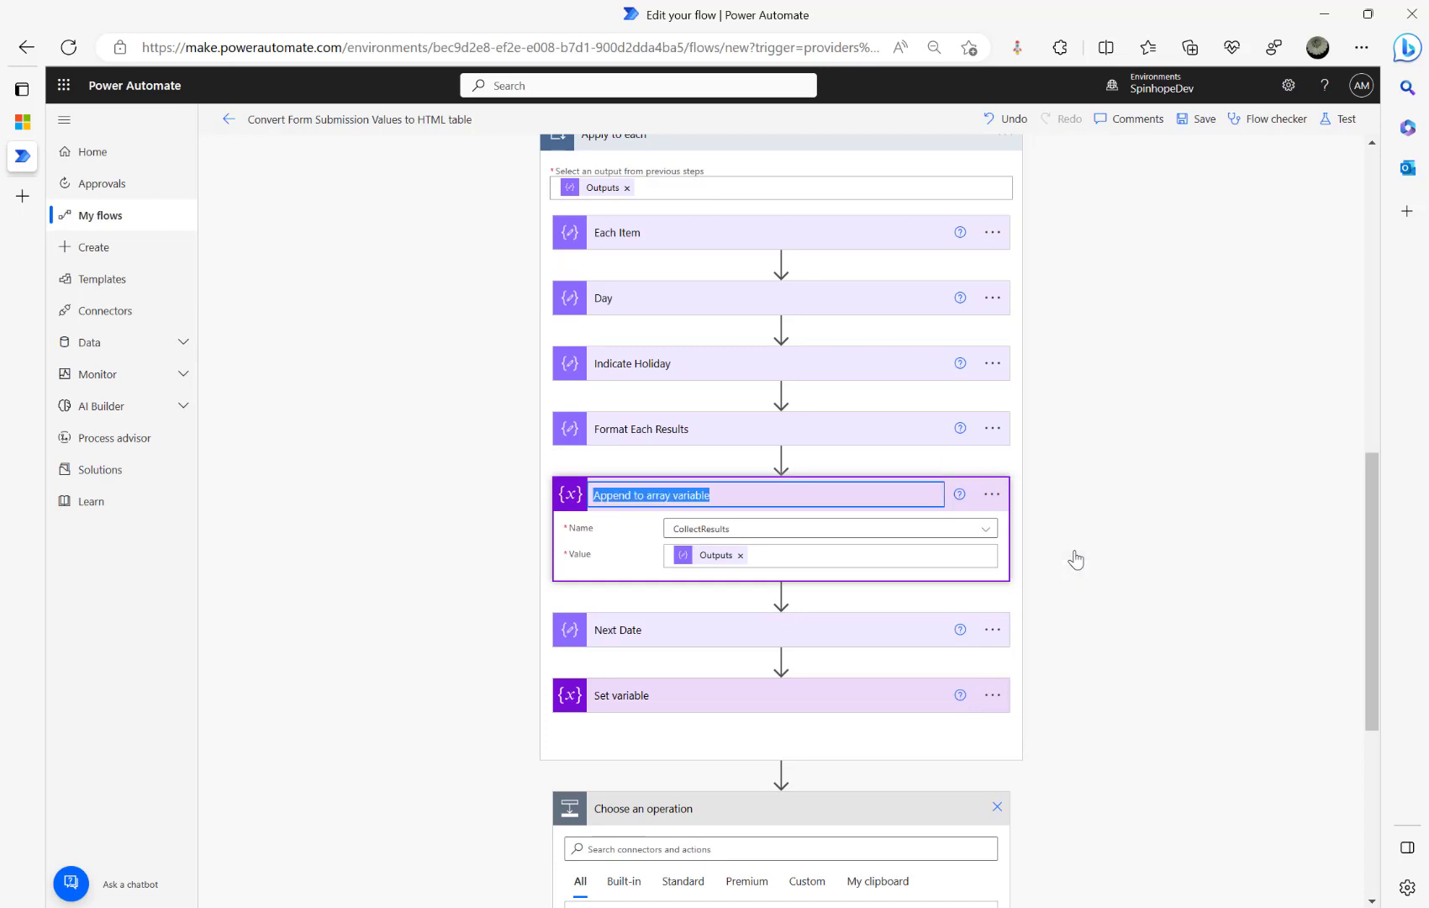
{"action": "type", "text": "Collect All"}
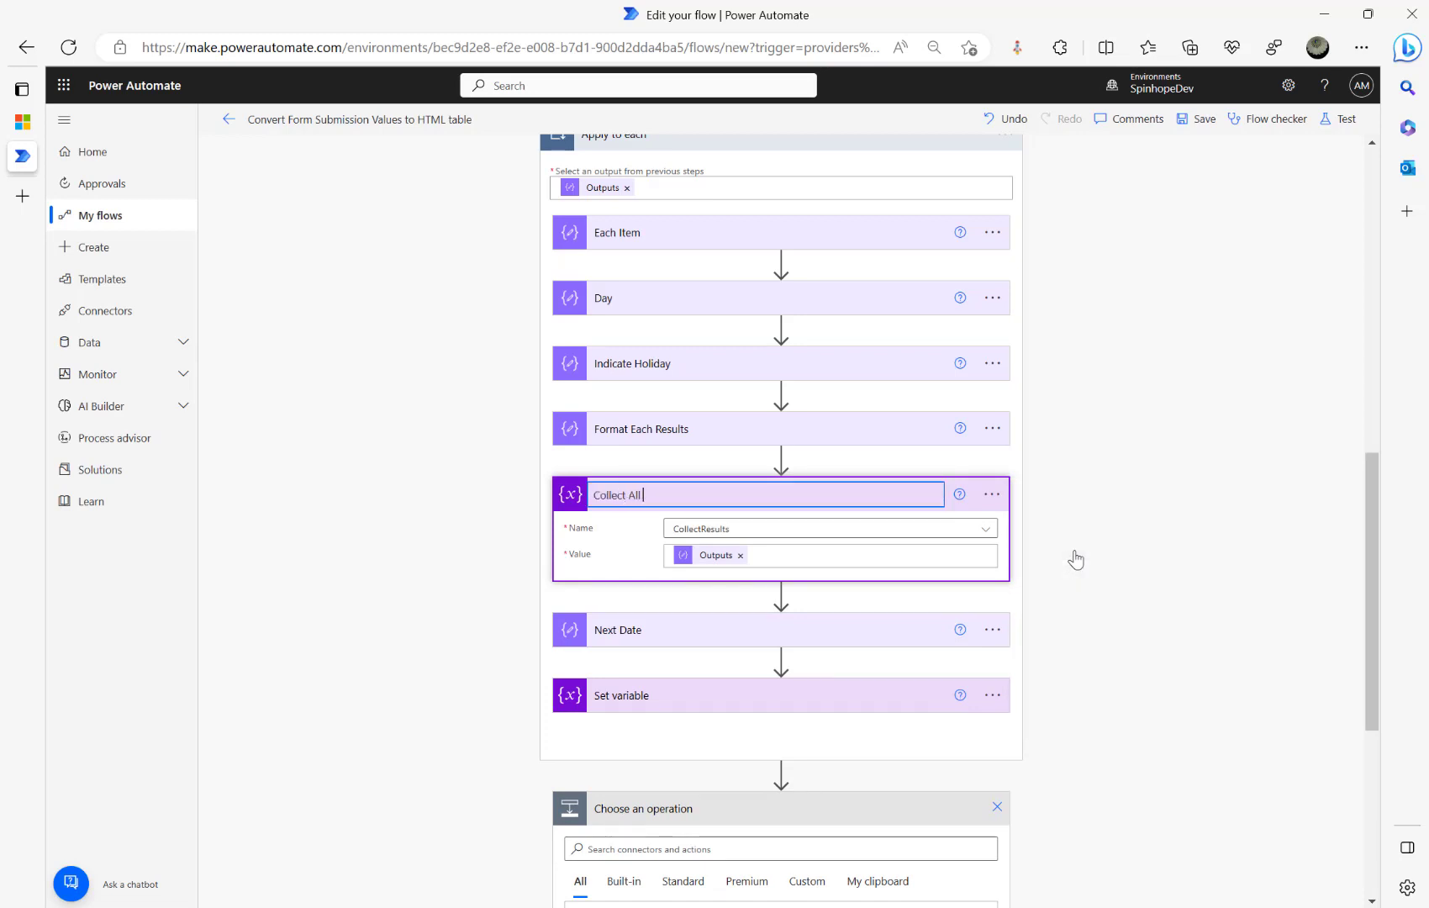
{"action": "type", "text": " Results For HTML Table"}
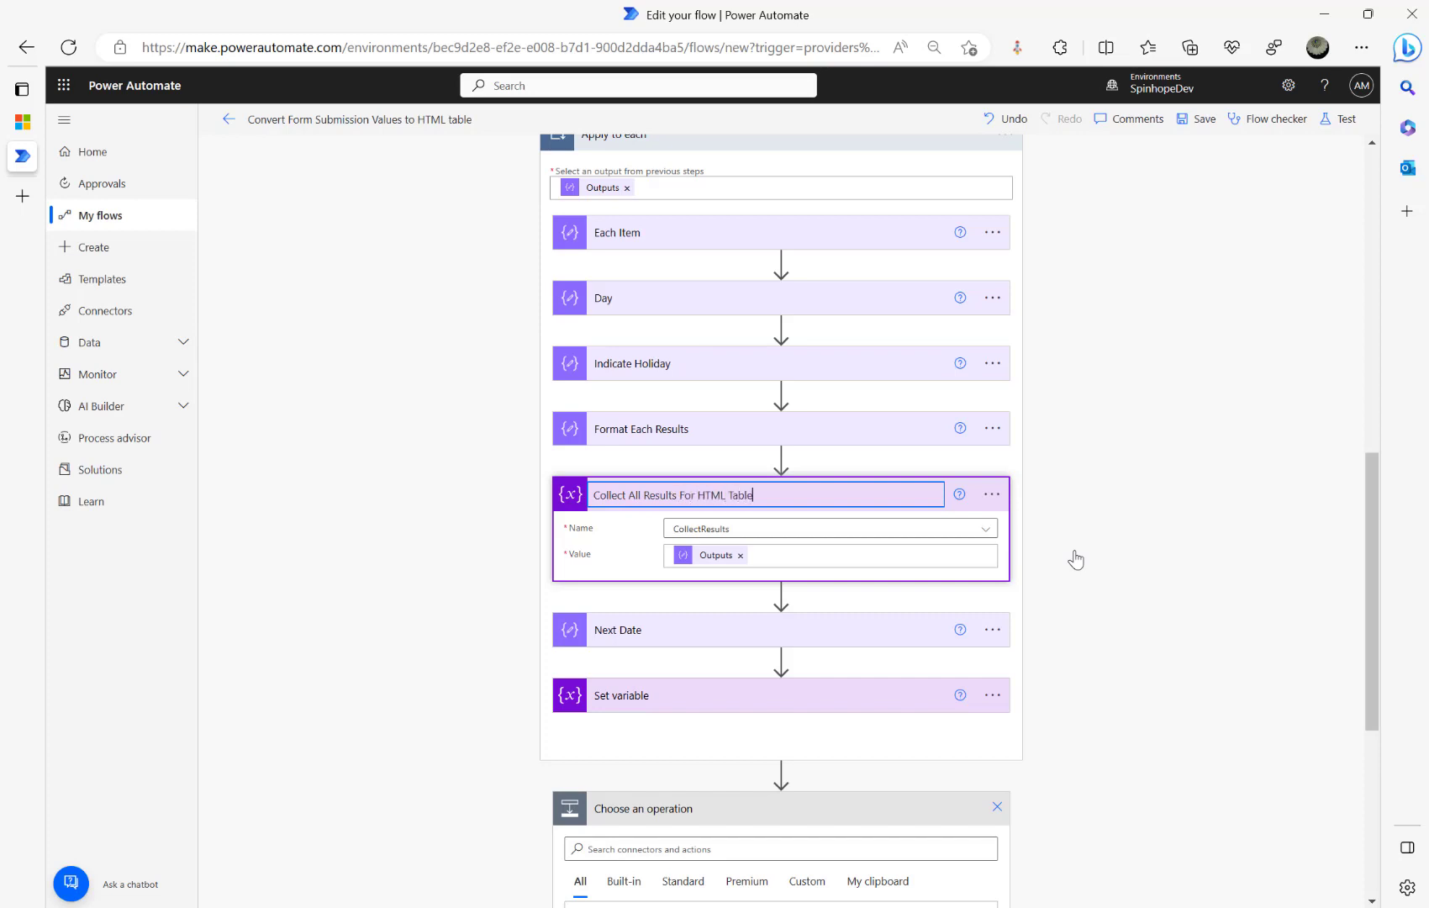
- Collapse the Apply to each loop and the action that initializes the CollectResults variable
{"action": "scroll", "coordinate": [1059, 550], "scroll_direction": "down", "scroll_amount": 3}
{"action": "left_click", "coordinate": [478, 512]}
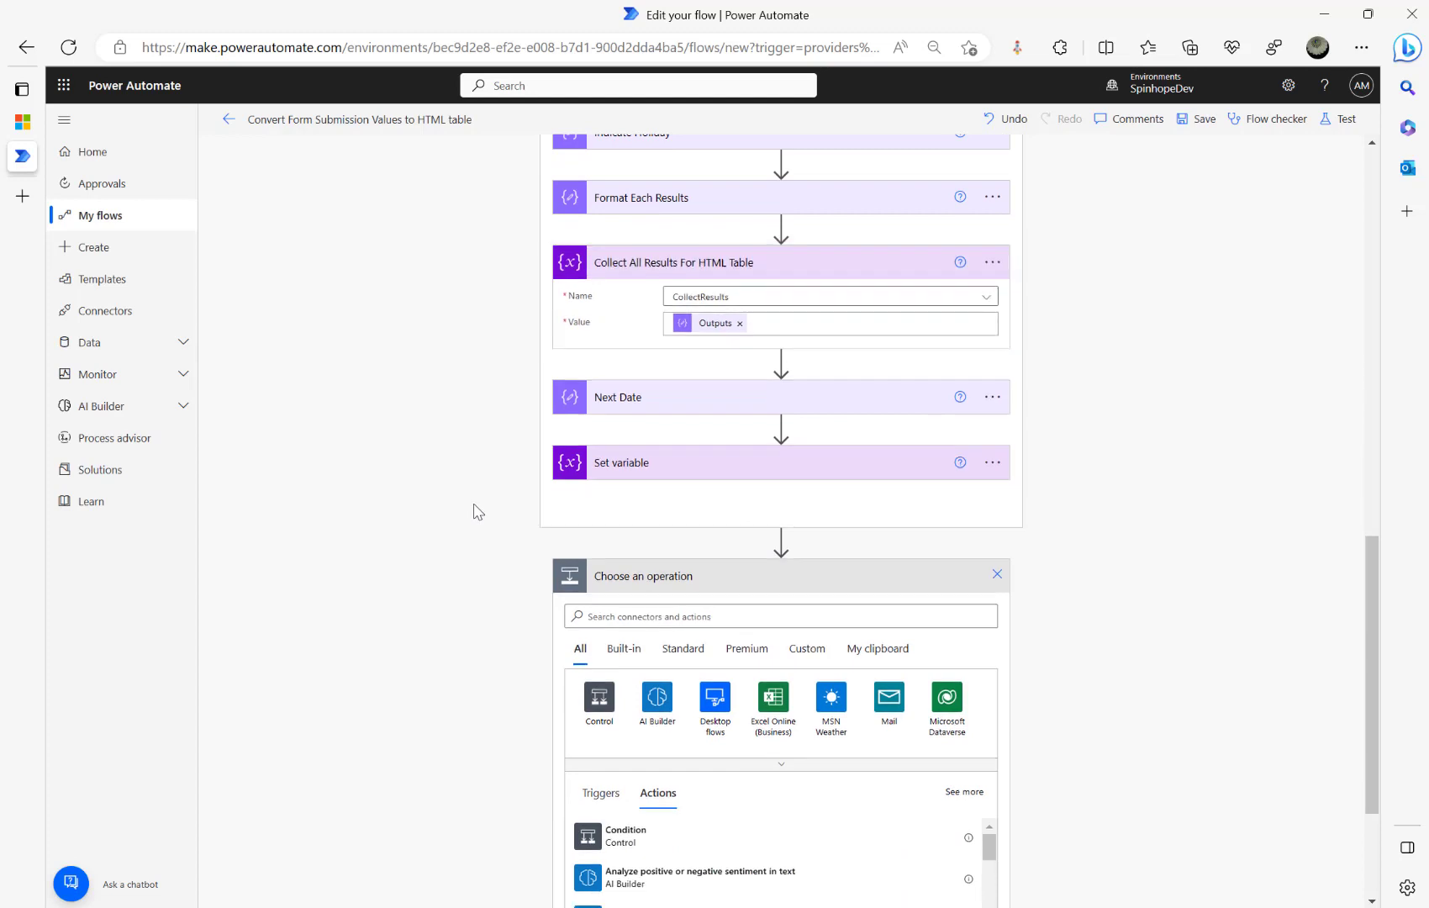
{"action": "scroll", "coordinate": [647, 369], "scroll_direction": "up", "scroll_amount": 10}
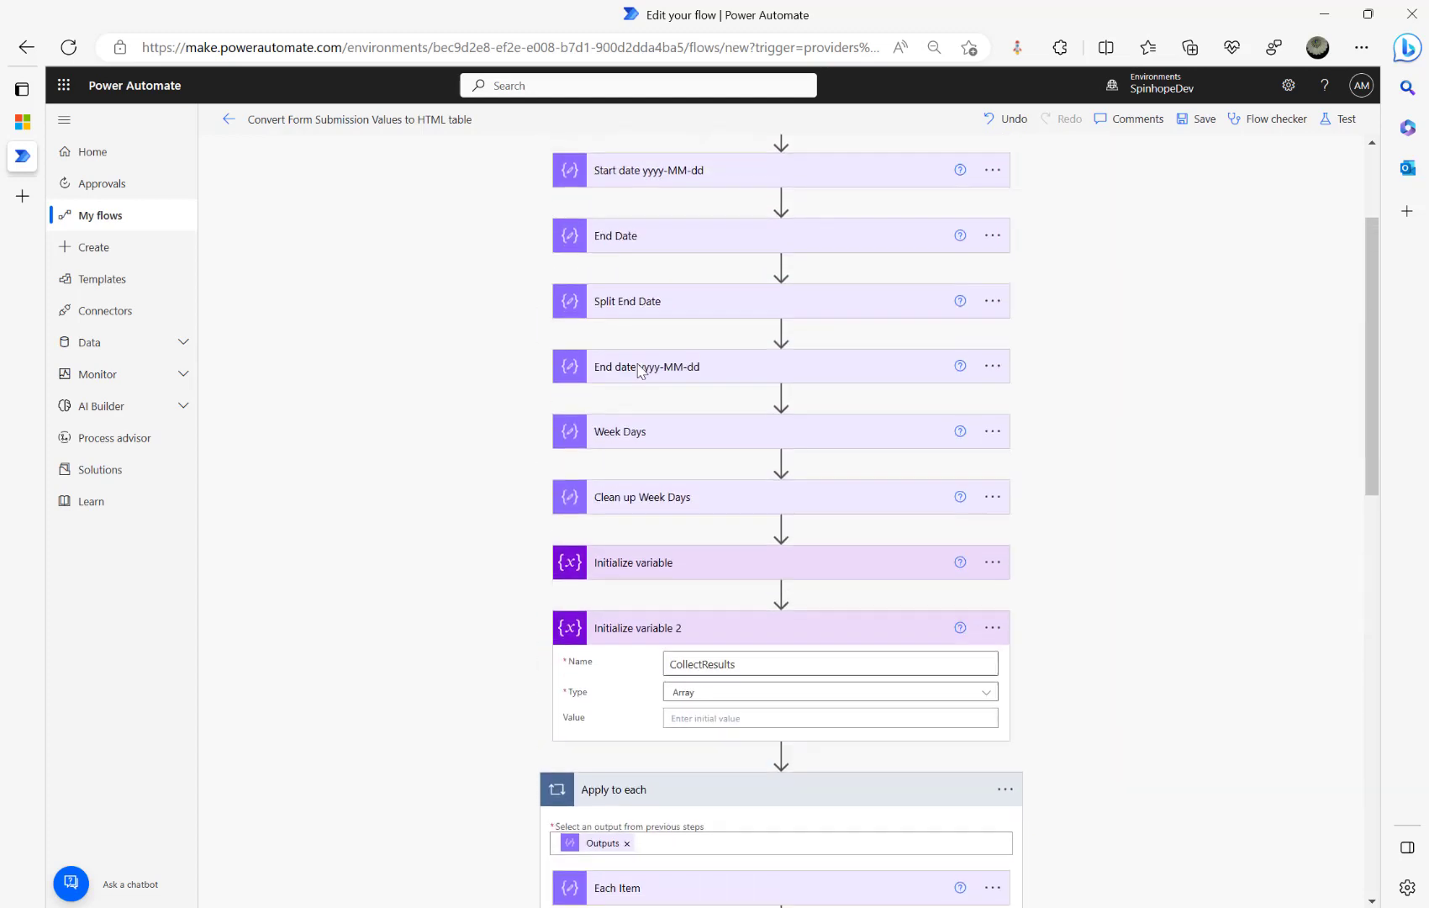
{"action": "scroll", "coordinate": [605, 744], "scroll_direction": "down", "scroll_amount": 2}
{"action": "left_click", "coordinate": [693, 670]}
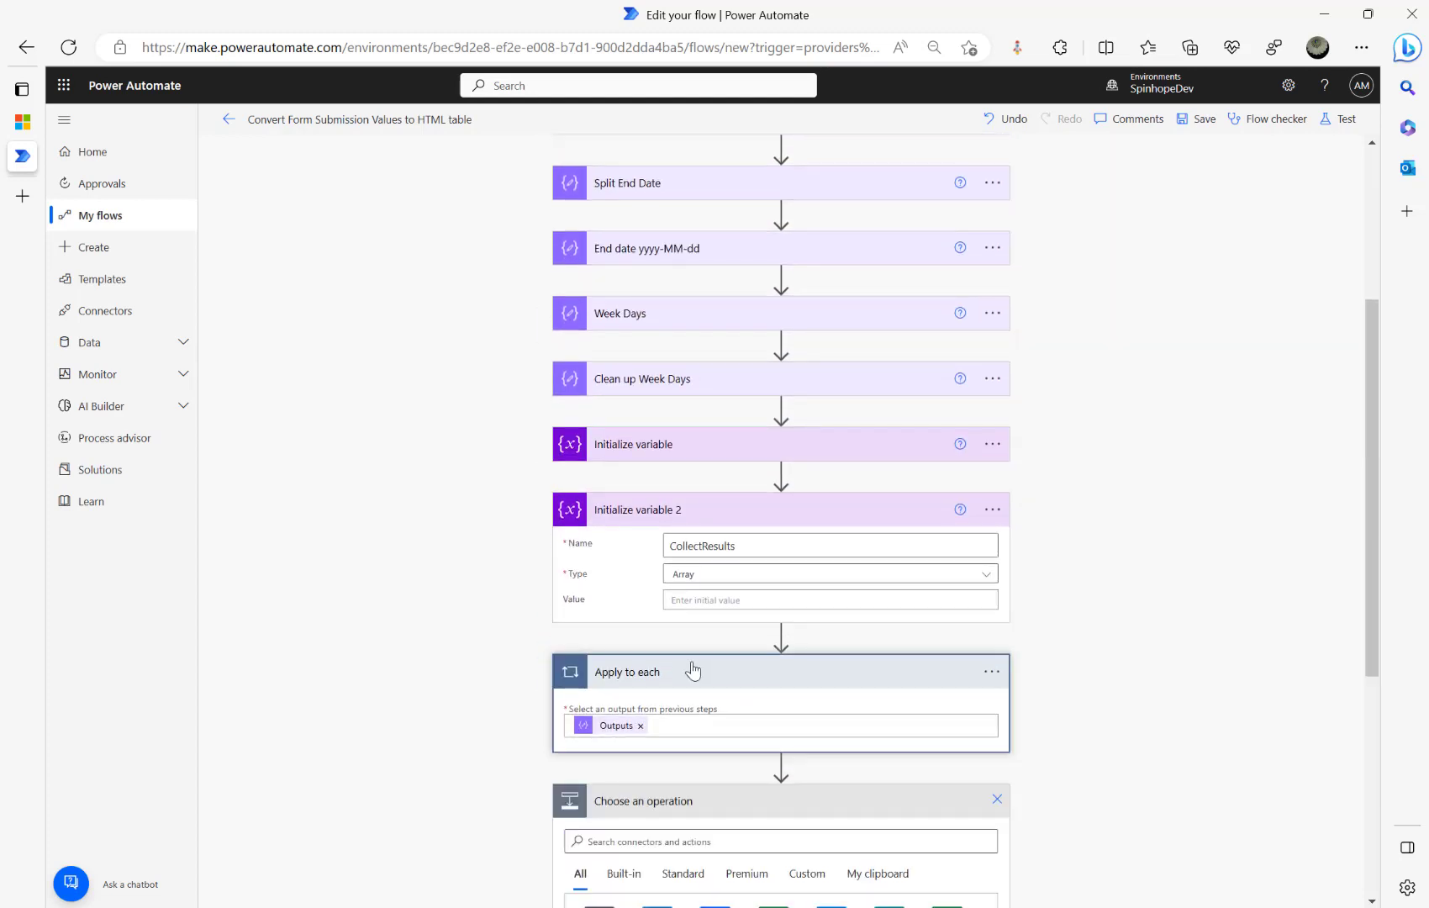
{"action": "left_click", "coordinate": [671, 507]}
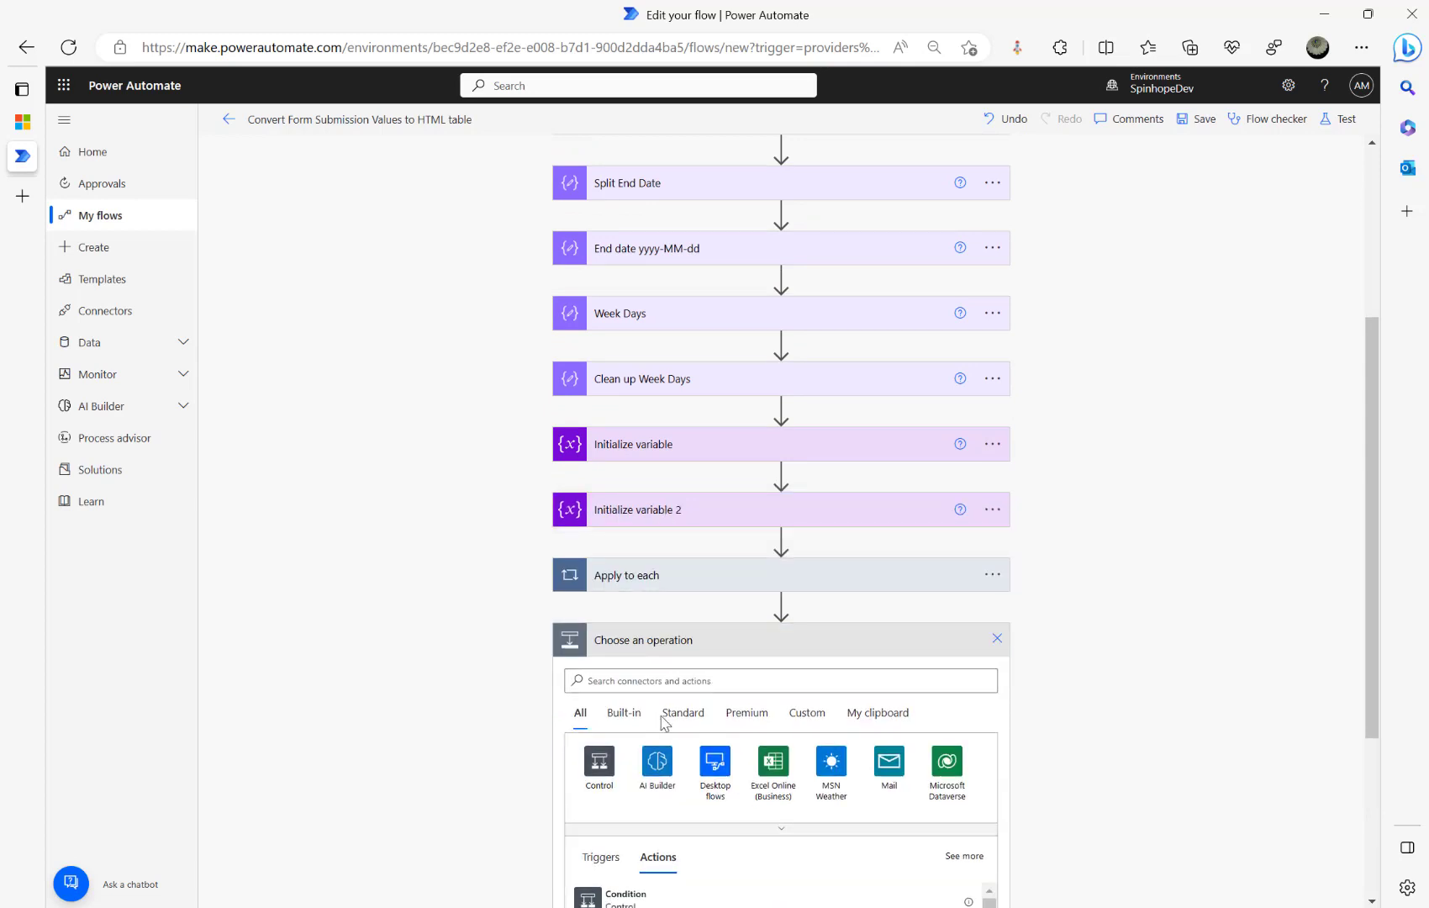
- Search the operations for "convert htm" and add Content Conversion's Html to text action below the Apply to each loop
{"action": "left_click", "coordinate": [644, 680]}
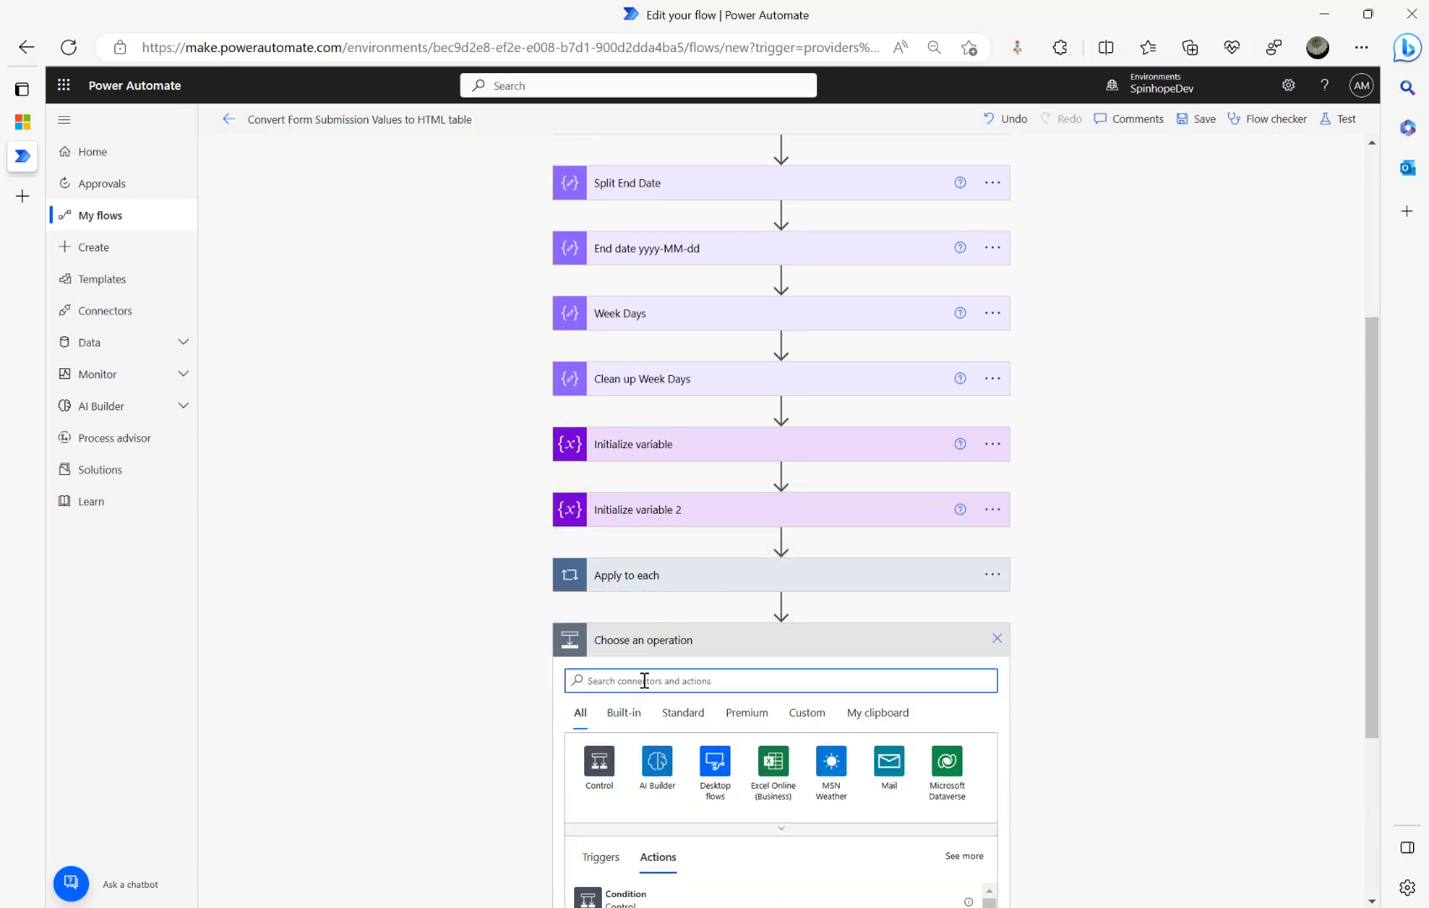
{"action": "type", "text": "conv"}
{"action": "key", "text": "BackSpace"}
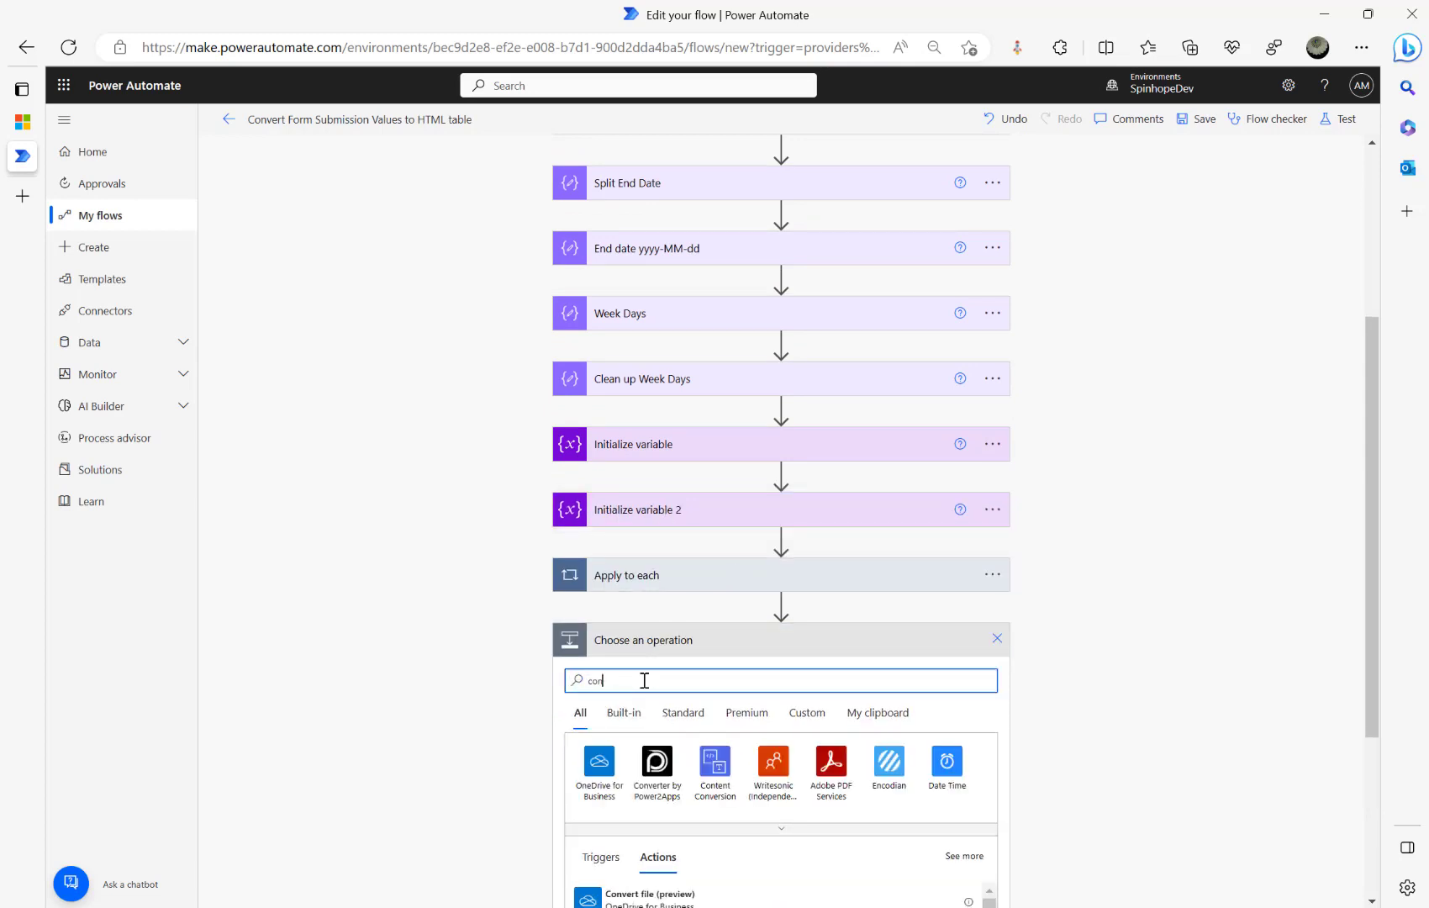
{"action": "key", "text": "BackSpace"}
{"action": "key", "text": "BackSpace"}
{"action": "key", "text": "BackSpace"}
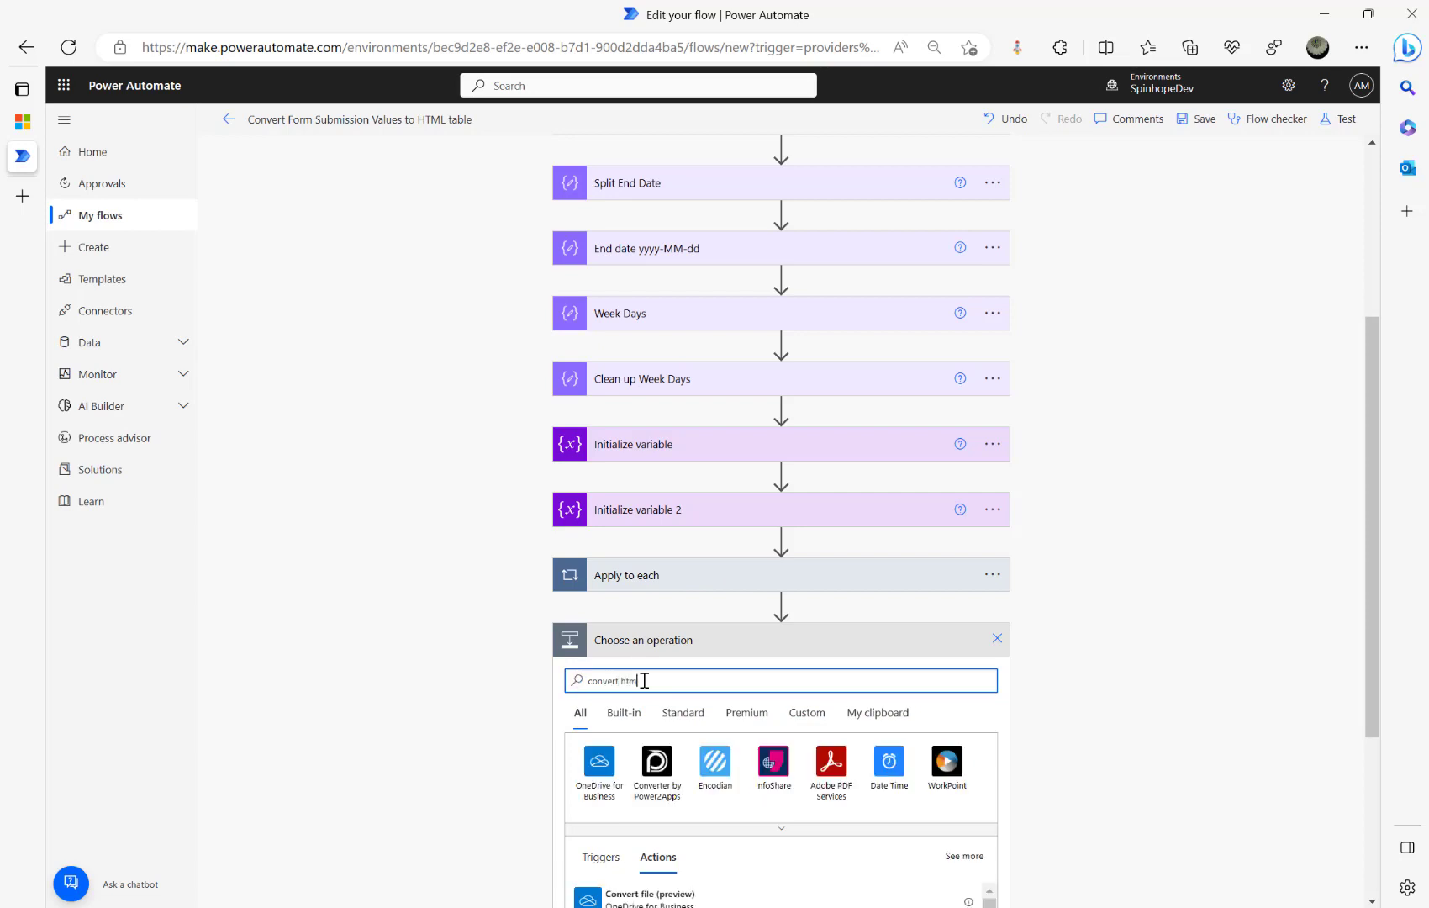
{"action": "scroll", "coordinate": [471, 720], "scroll_direction": "down", "scroll_amount": 2}
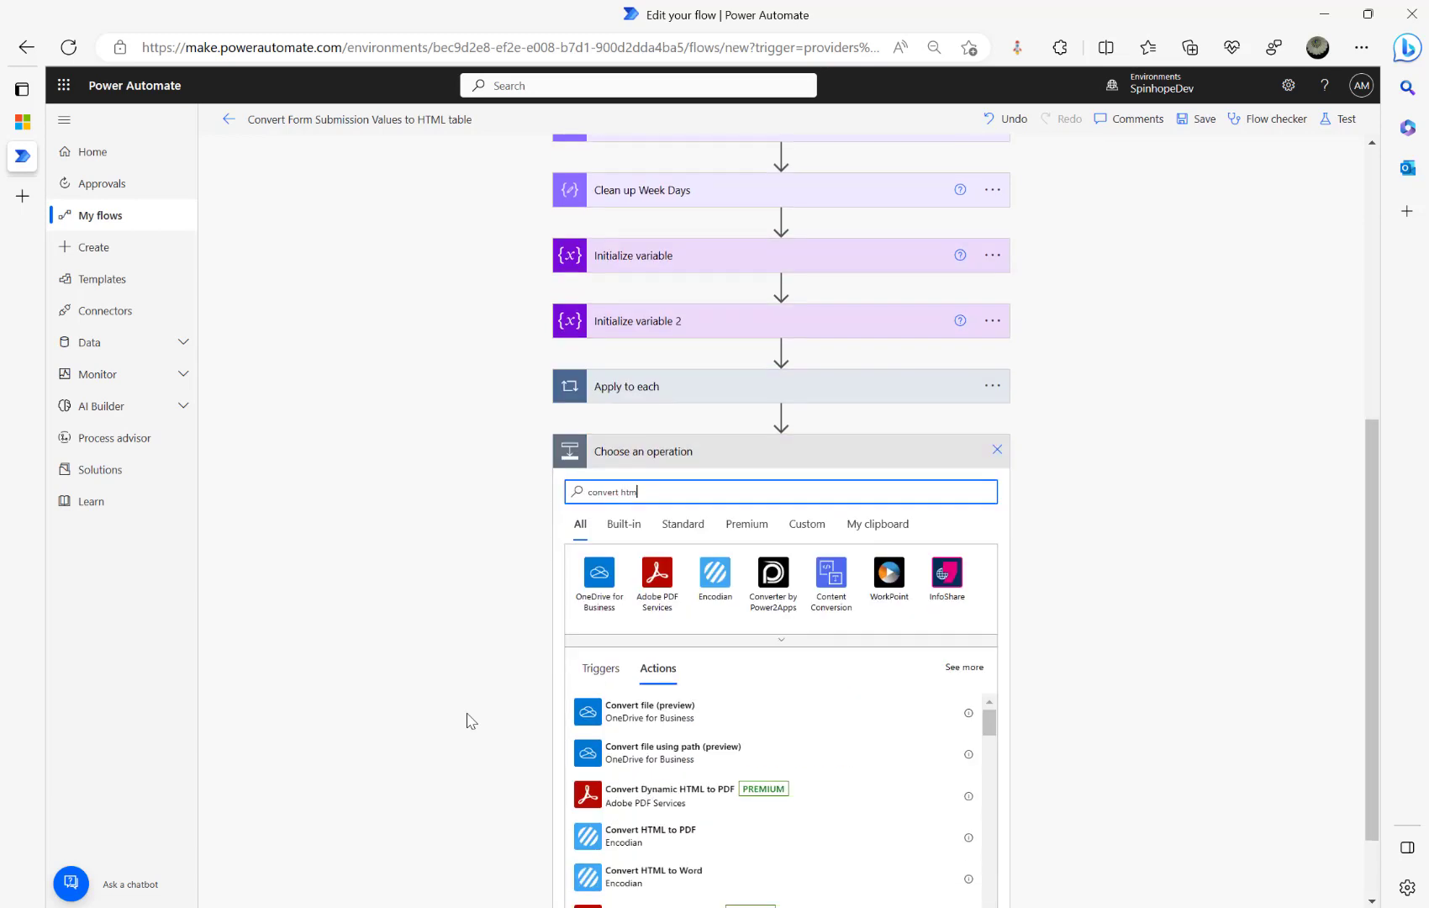
{"action": "scroll", "coordinate": [470, 720], "scroll_direction": "down", "scroll_amount": 1}
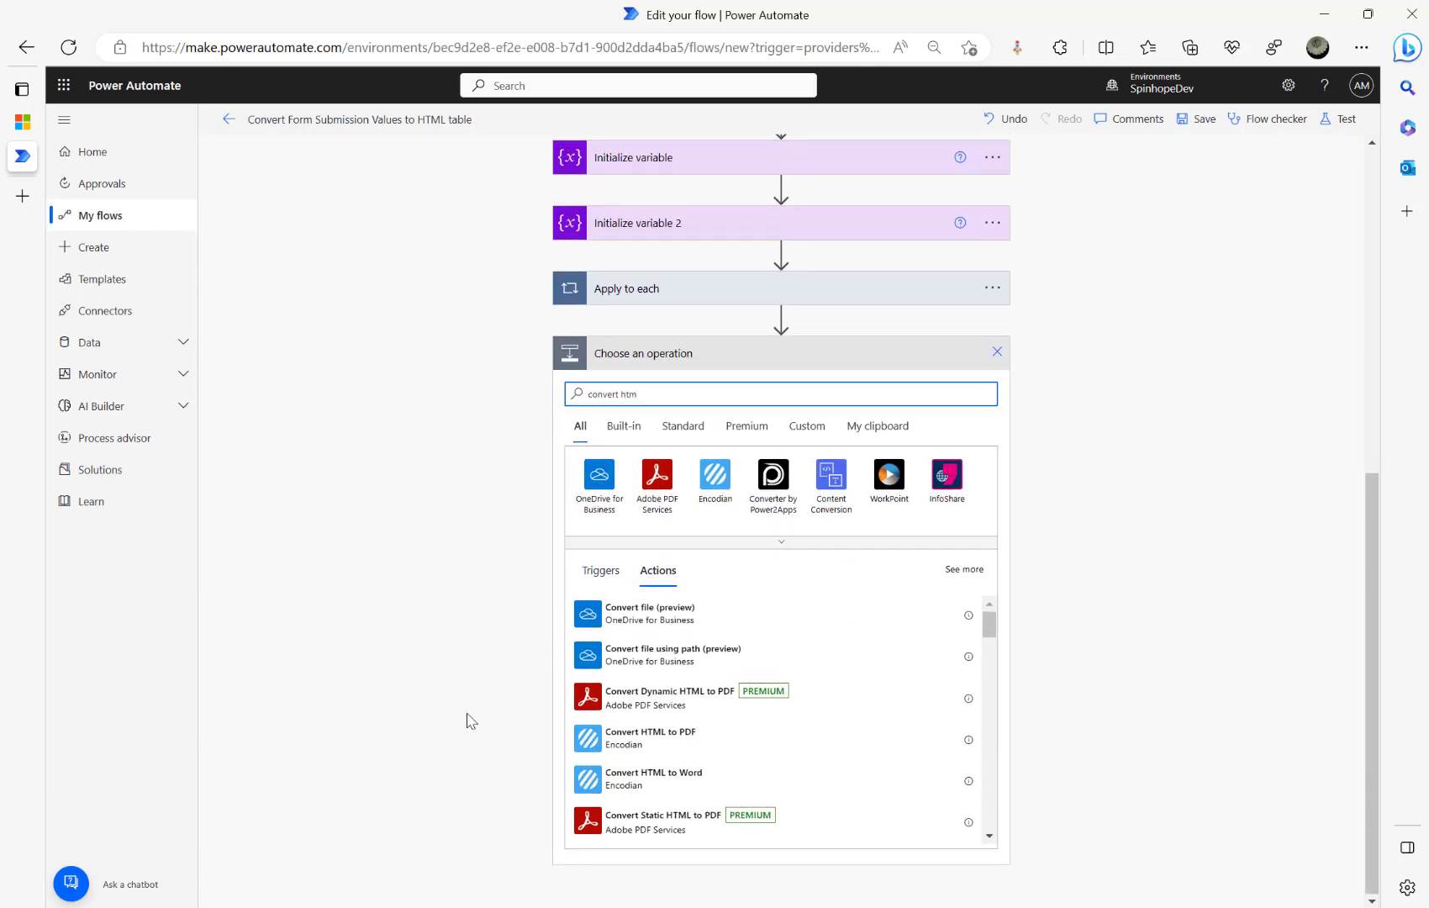
{"action": "left_click", "coordinate": [832, 477]}
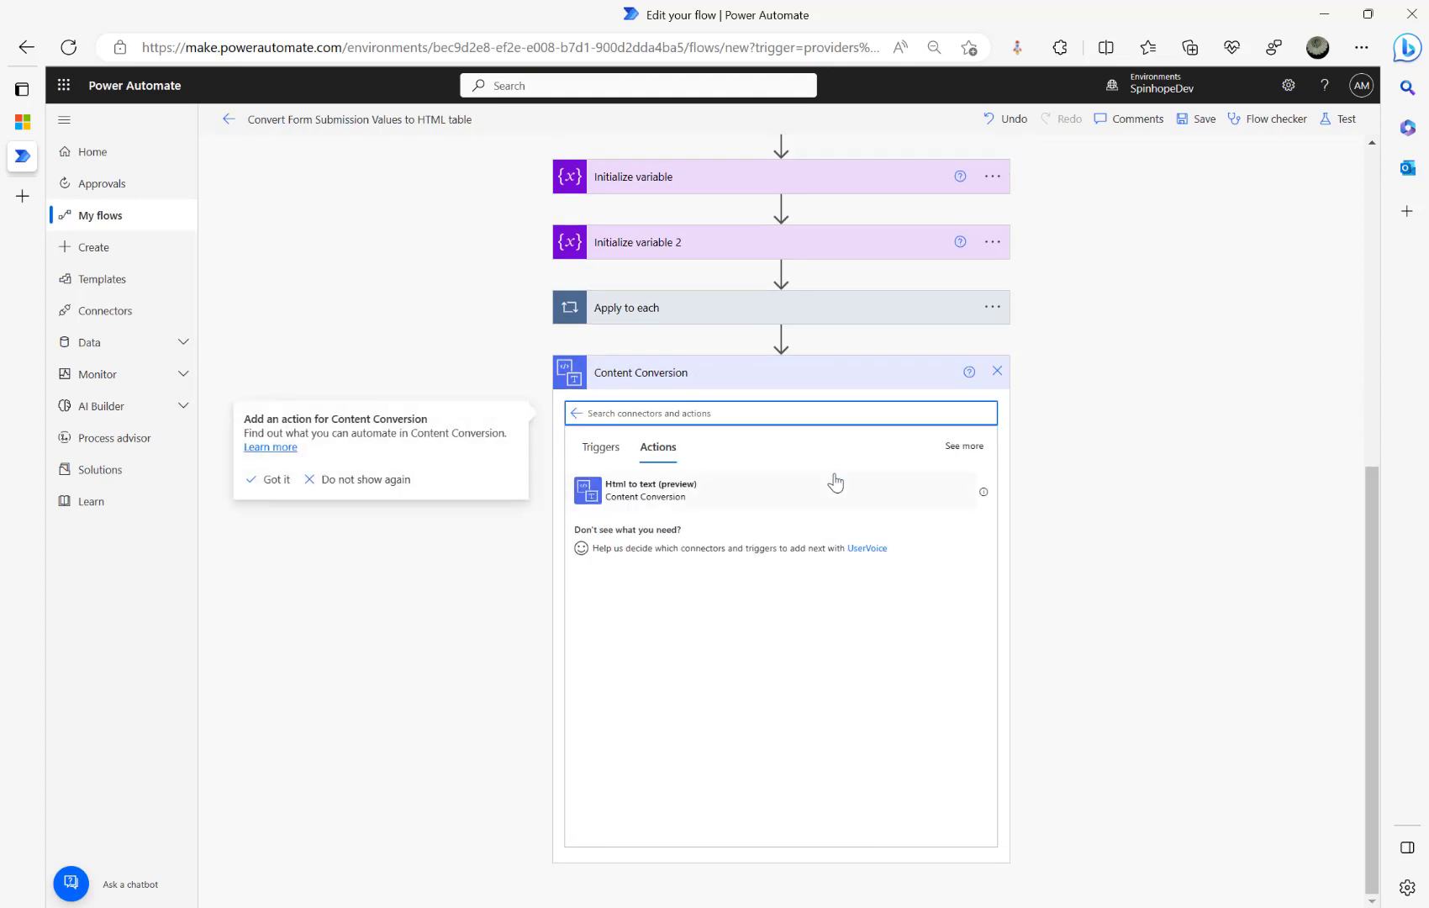
{"action": "left_click", "coordinate": [714, 497]}
{"action": "left_click", "coordinate": [713, 498]}
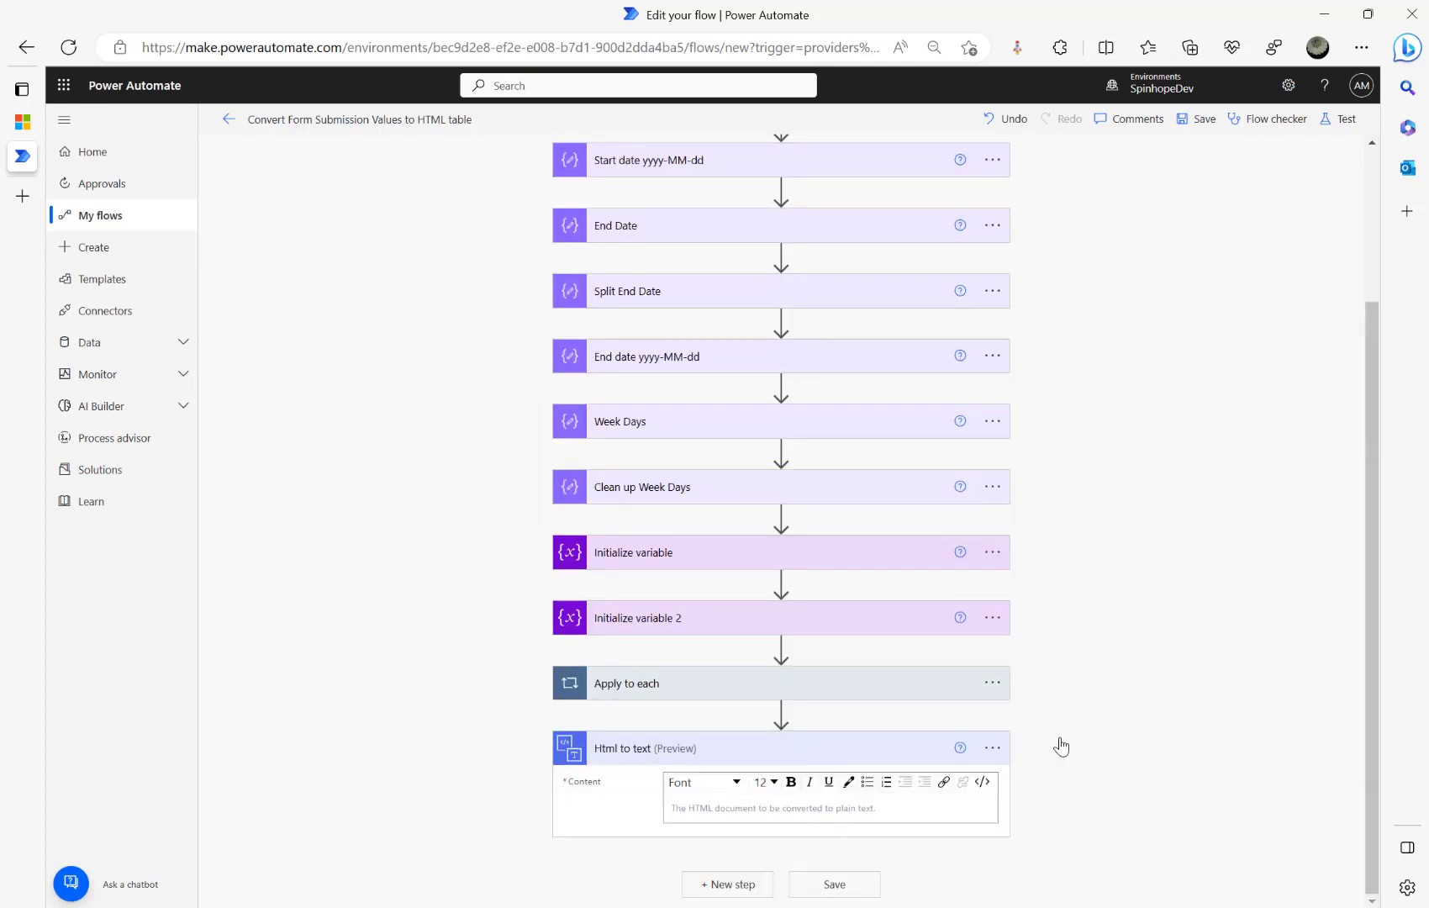
- Delete the Html to text action from the flow
{"action": "left_click", "coordinate": [992, 747]}
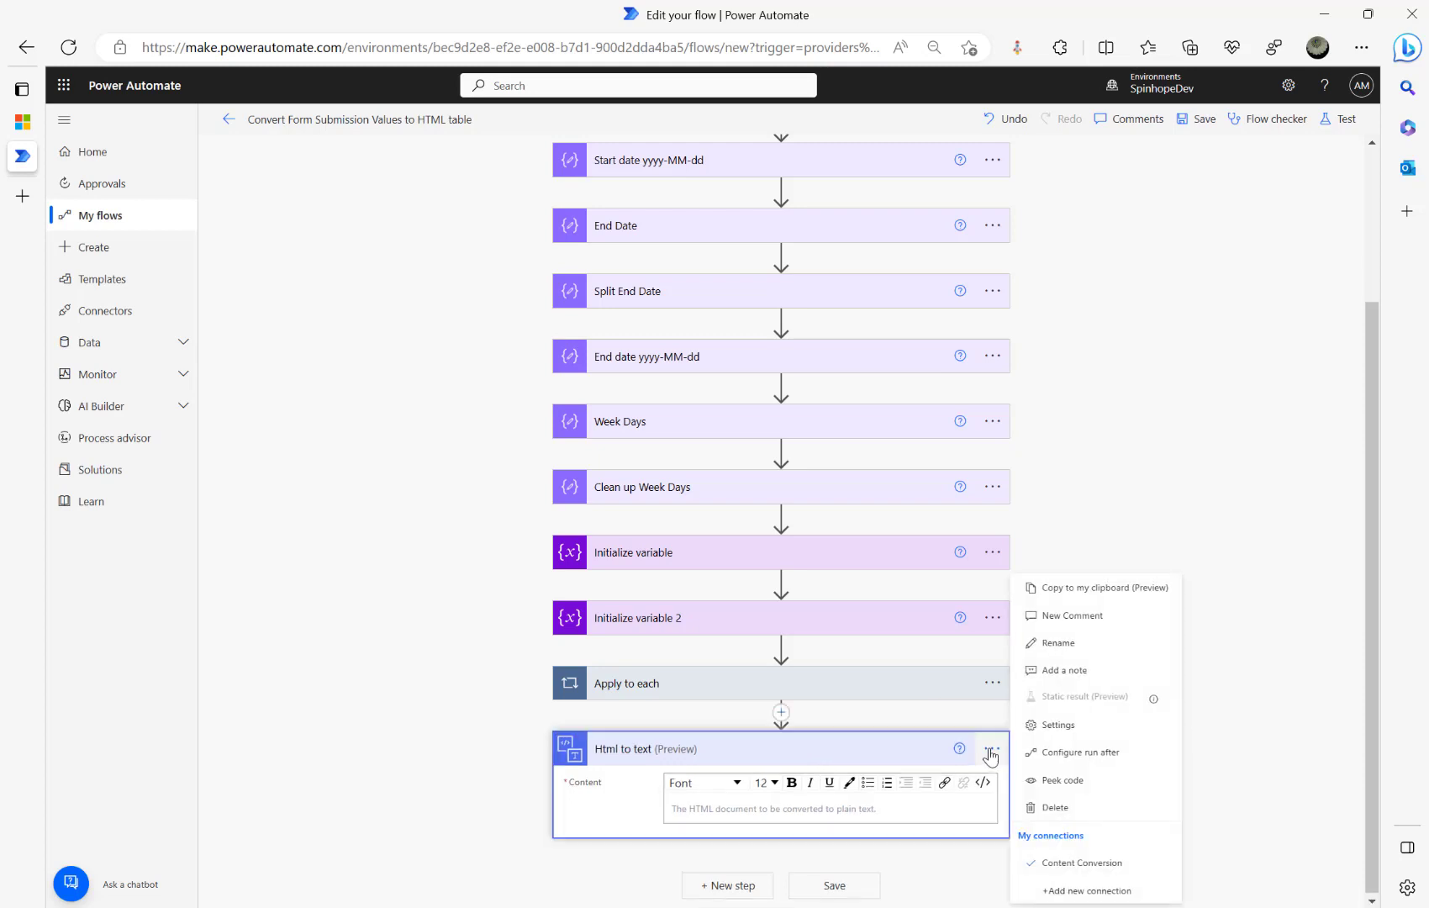
{"action": "left_click", "coordinate": [1047, 811]}
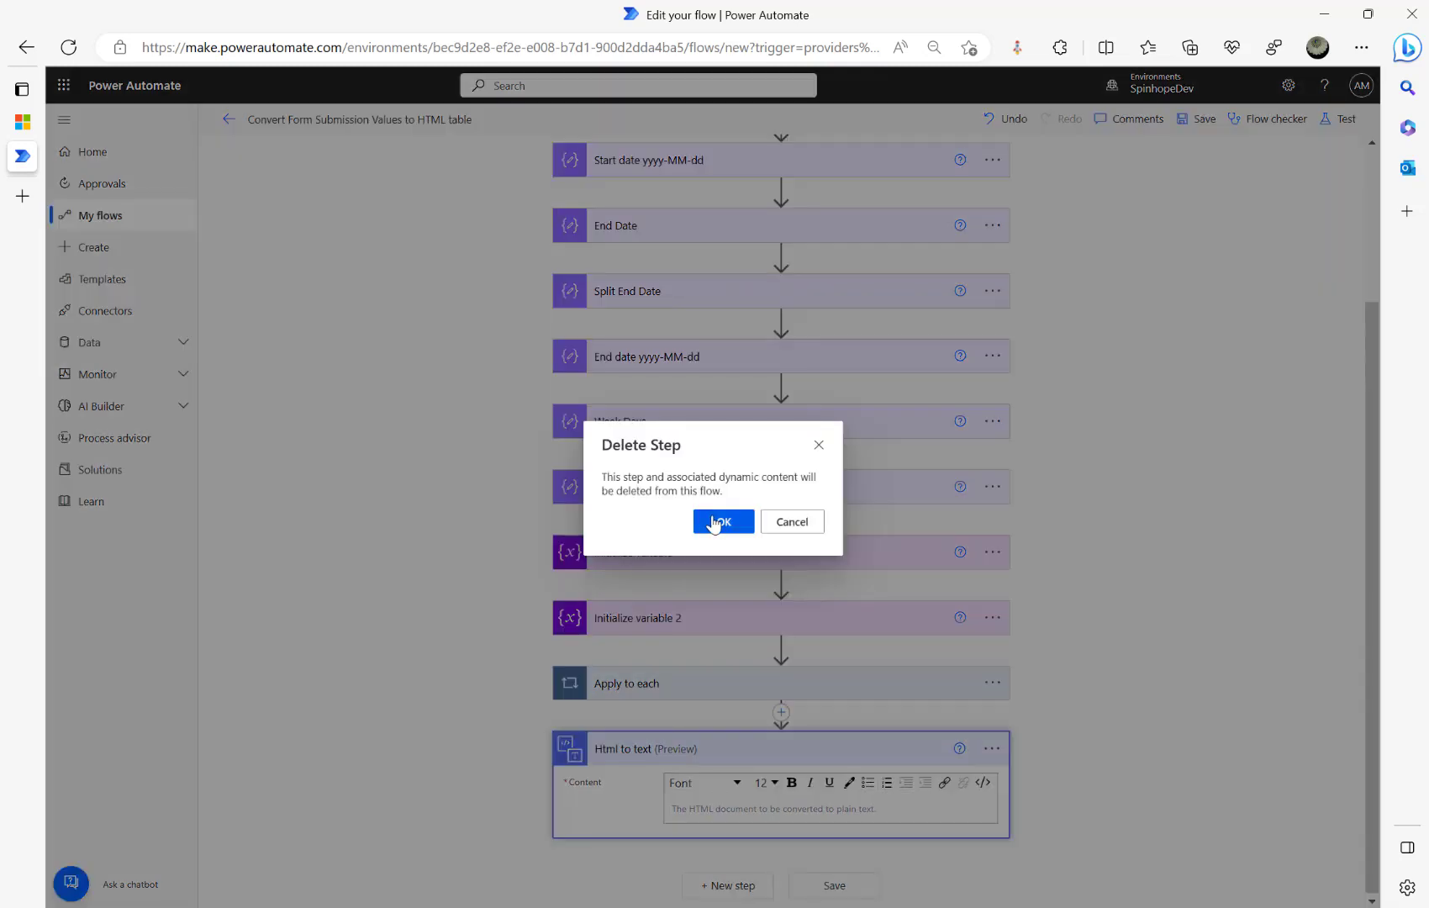
{"action": "left_click", "coordinate": [713, 519]}
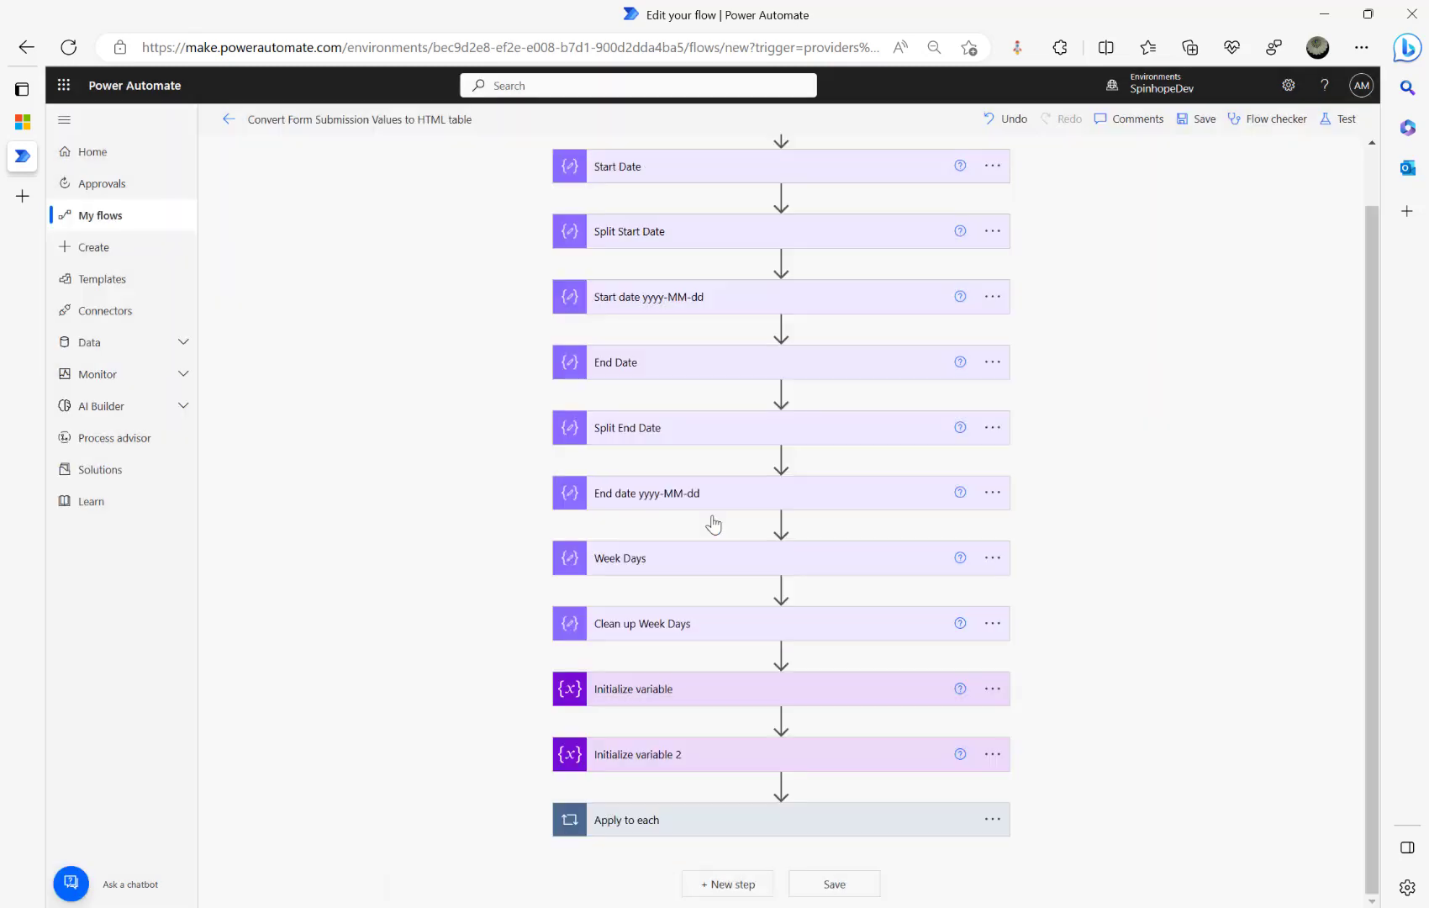
- Search for "html to table" and add the Create HTML table action as a new step below the Apply to each loop
{"action": "left_click", "coordinate": [729, 884]}
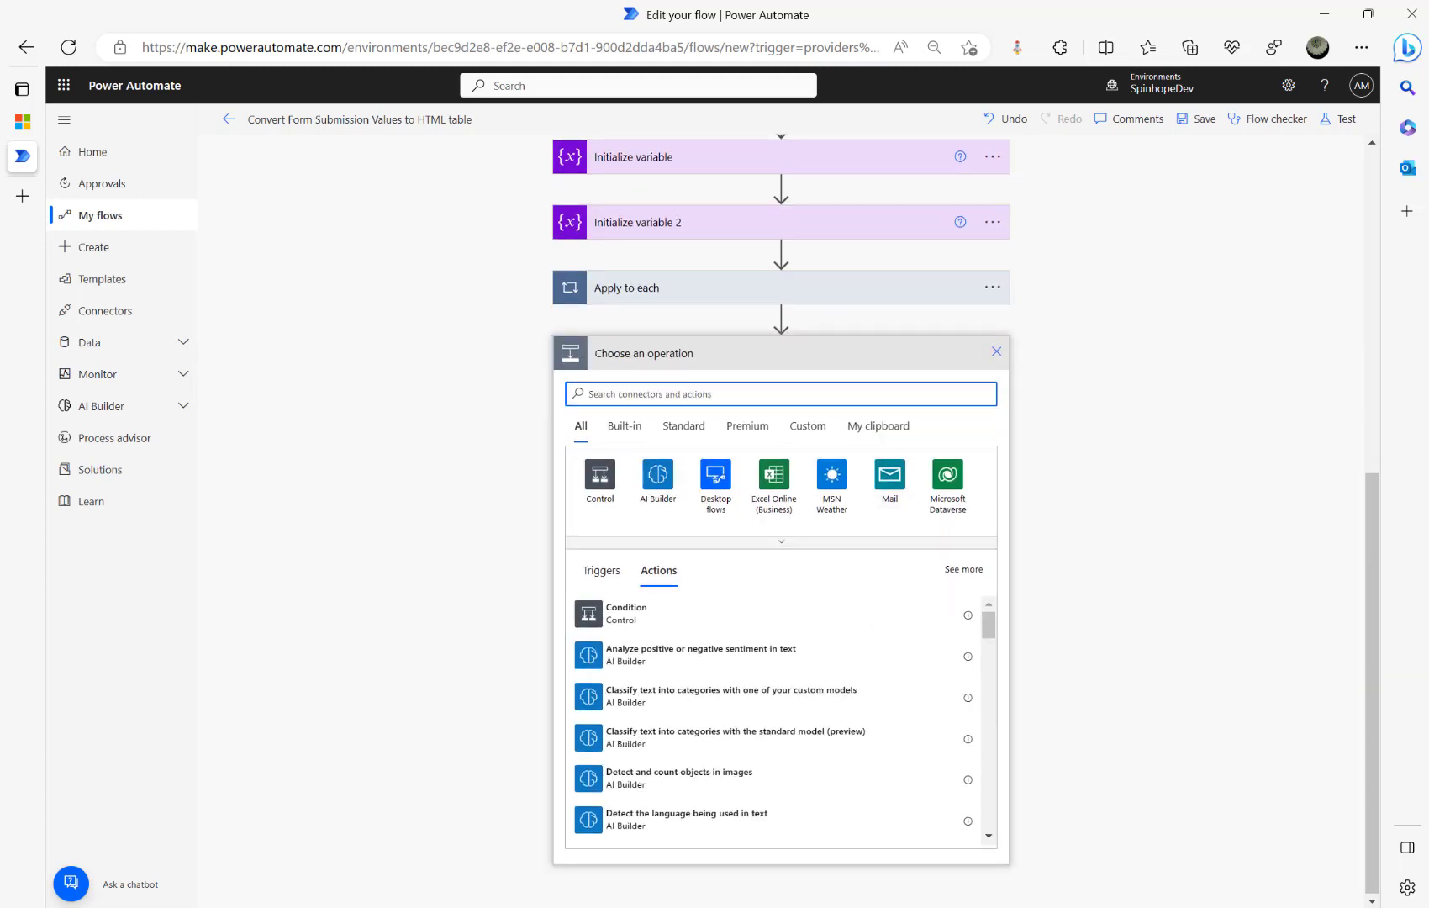
{"action": "type", "text": "html to table"}
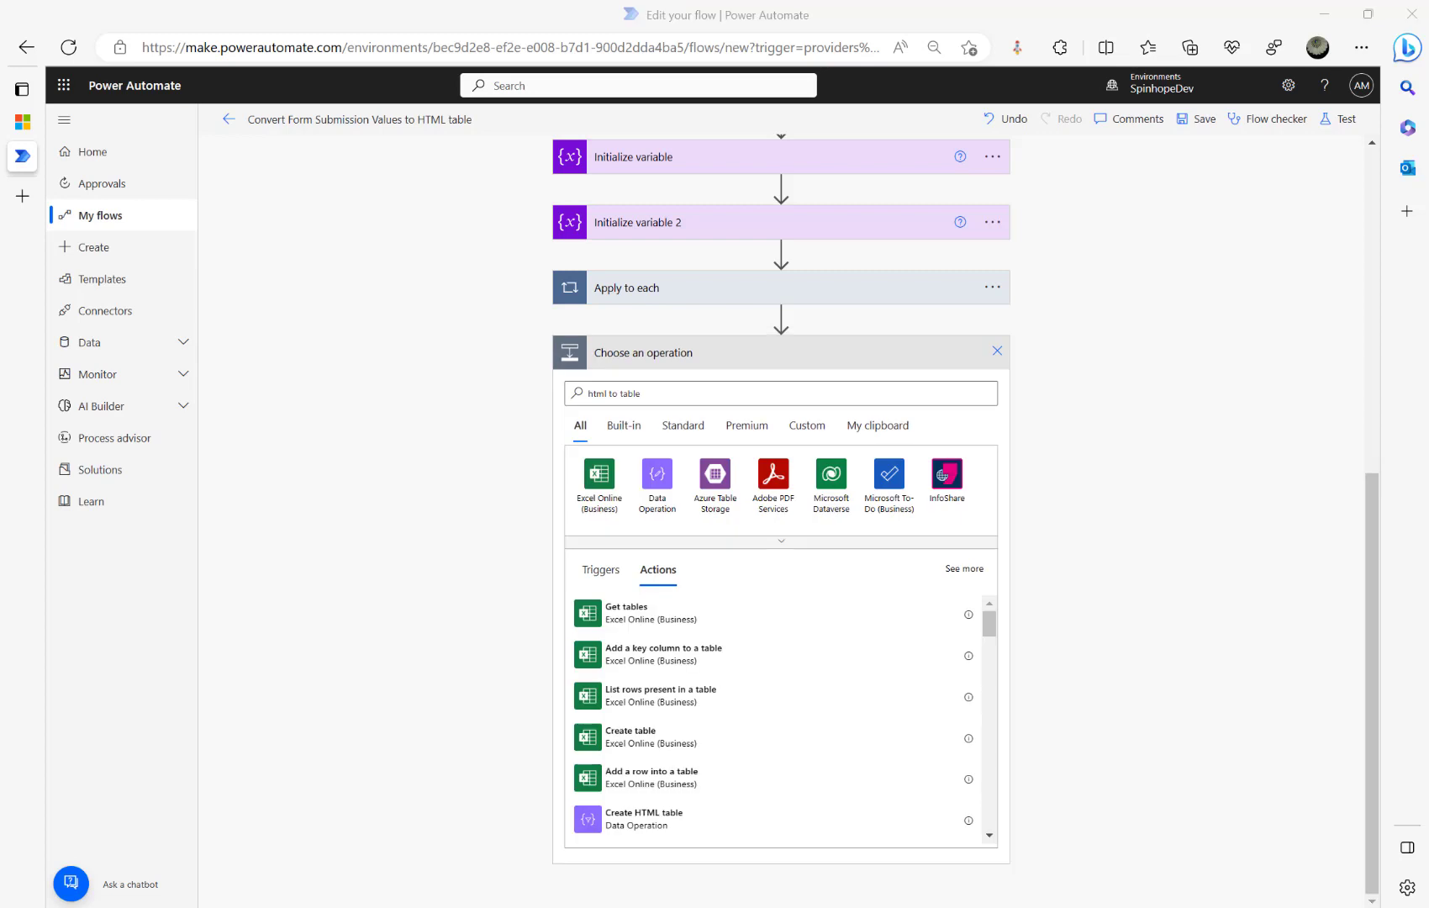
{"action": "left_click", "coordinate": [684, 813]}
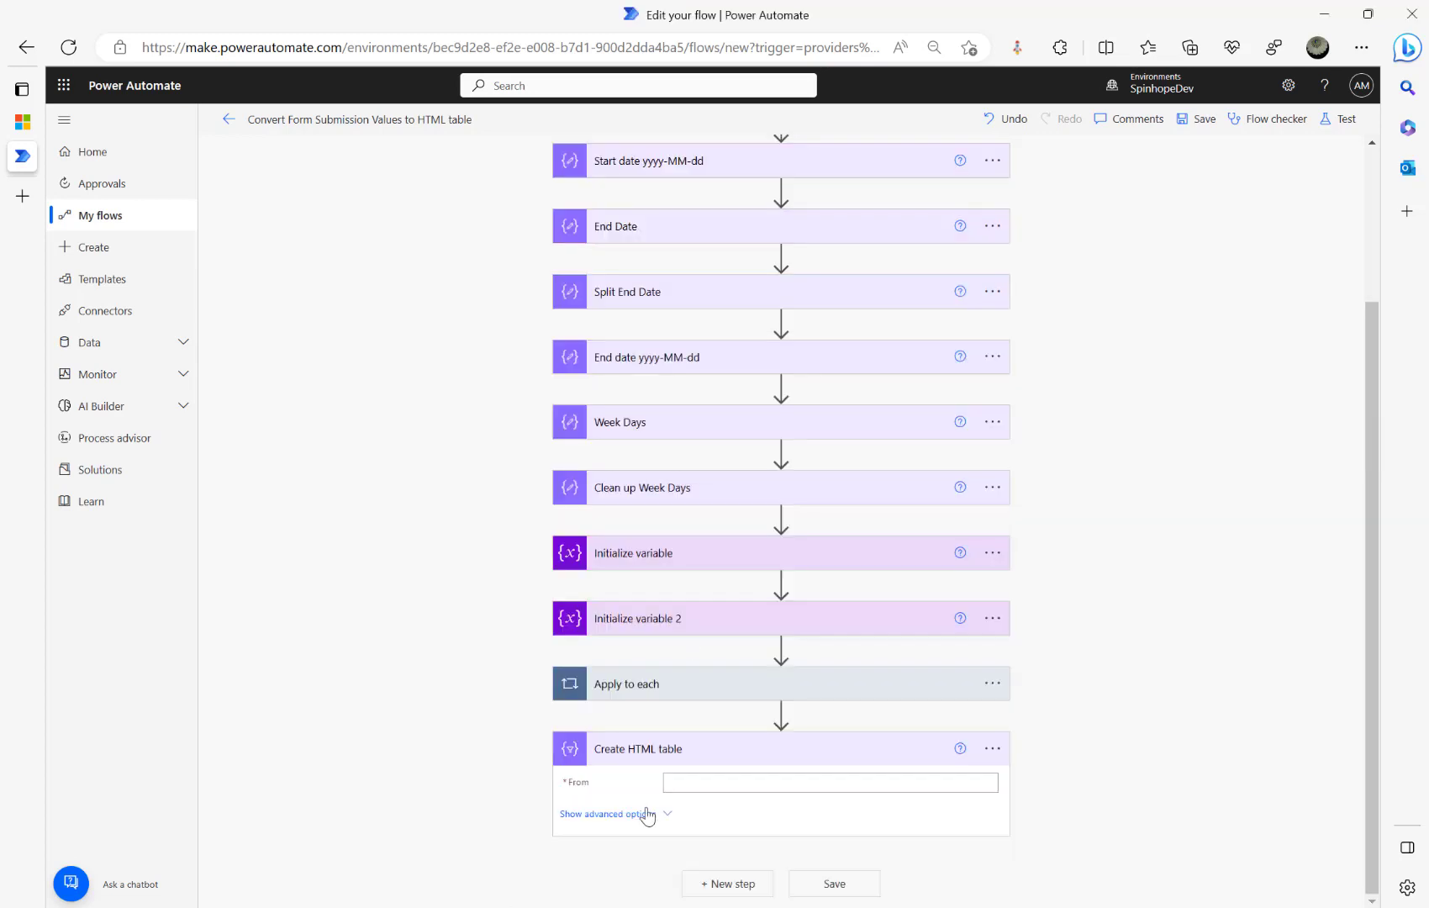
- Set the From source of Create HTML table to the CollectResults variable and show its advanced options
{"action": "left_click", "coordinate": [745, 777]}
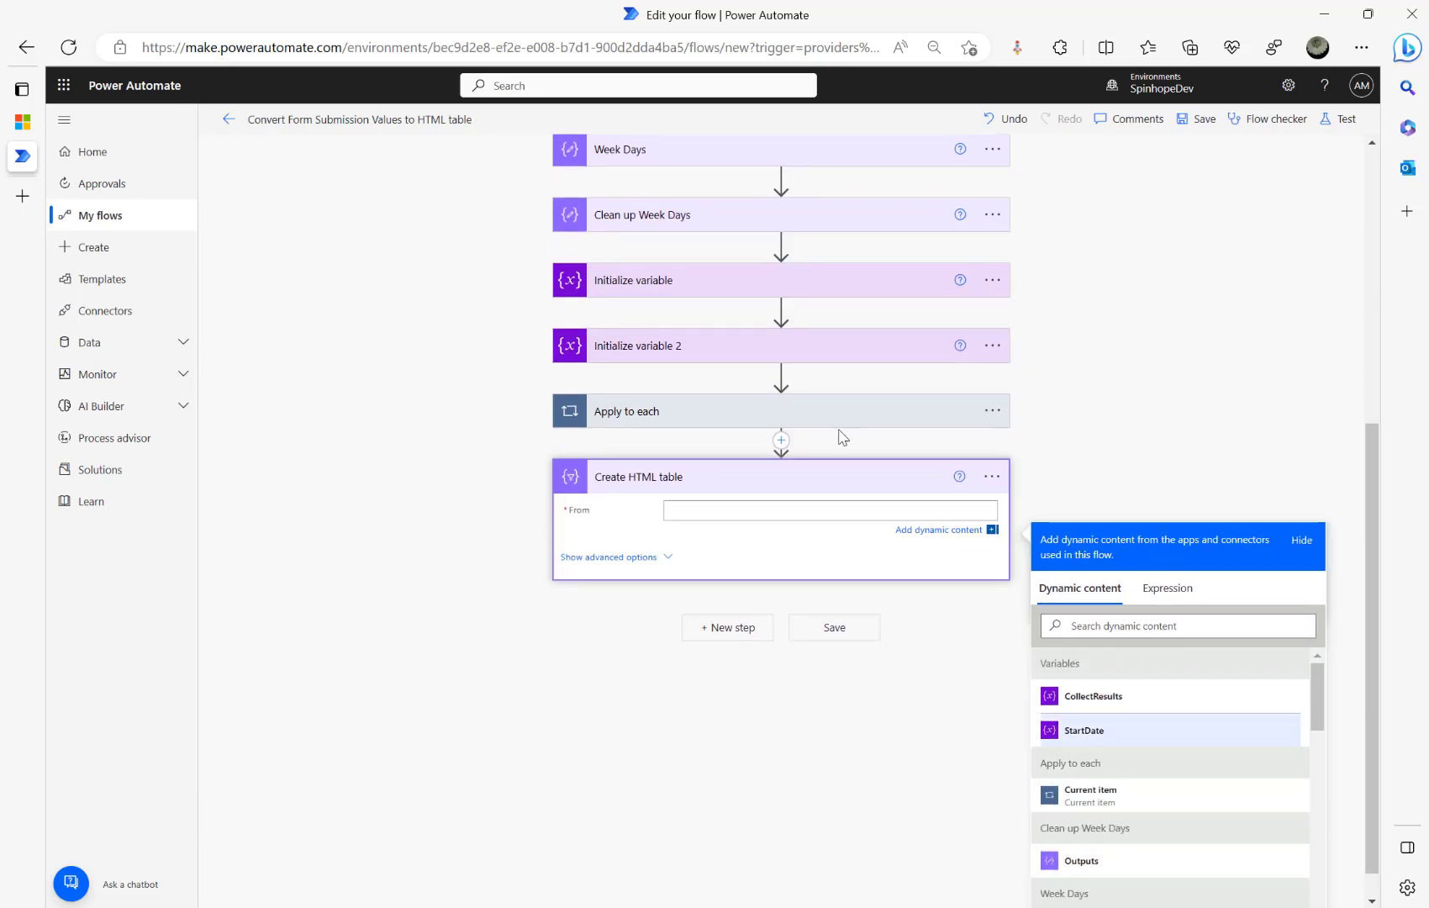
{"action": "left_click", "coordinate": [1090, 698]}
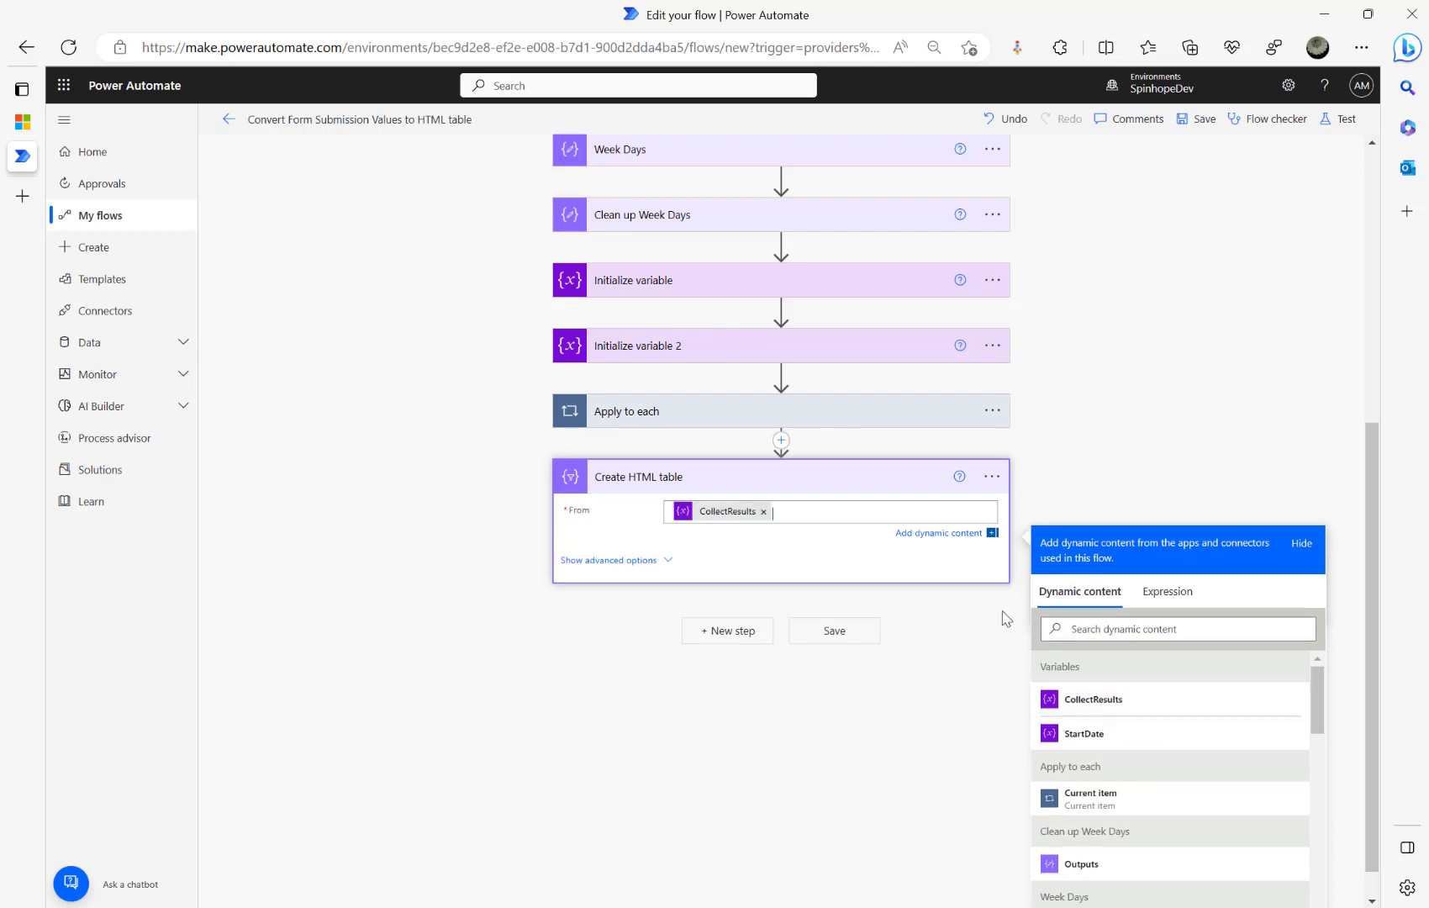
{"action": "left_click", "coordinate": [616, 562]}
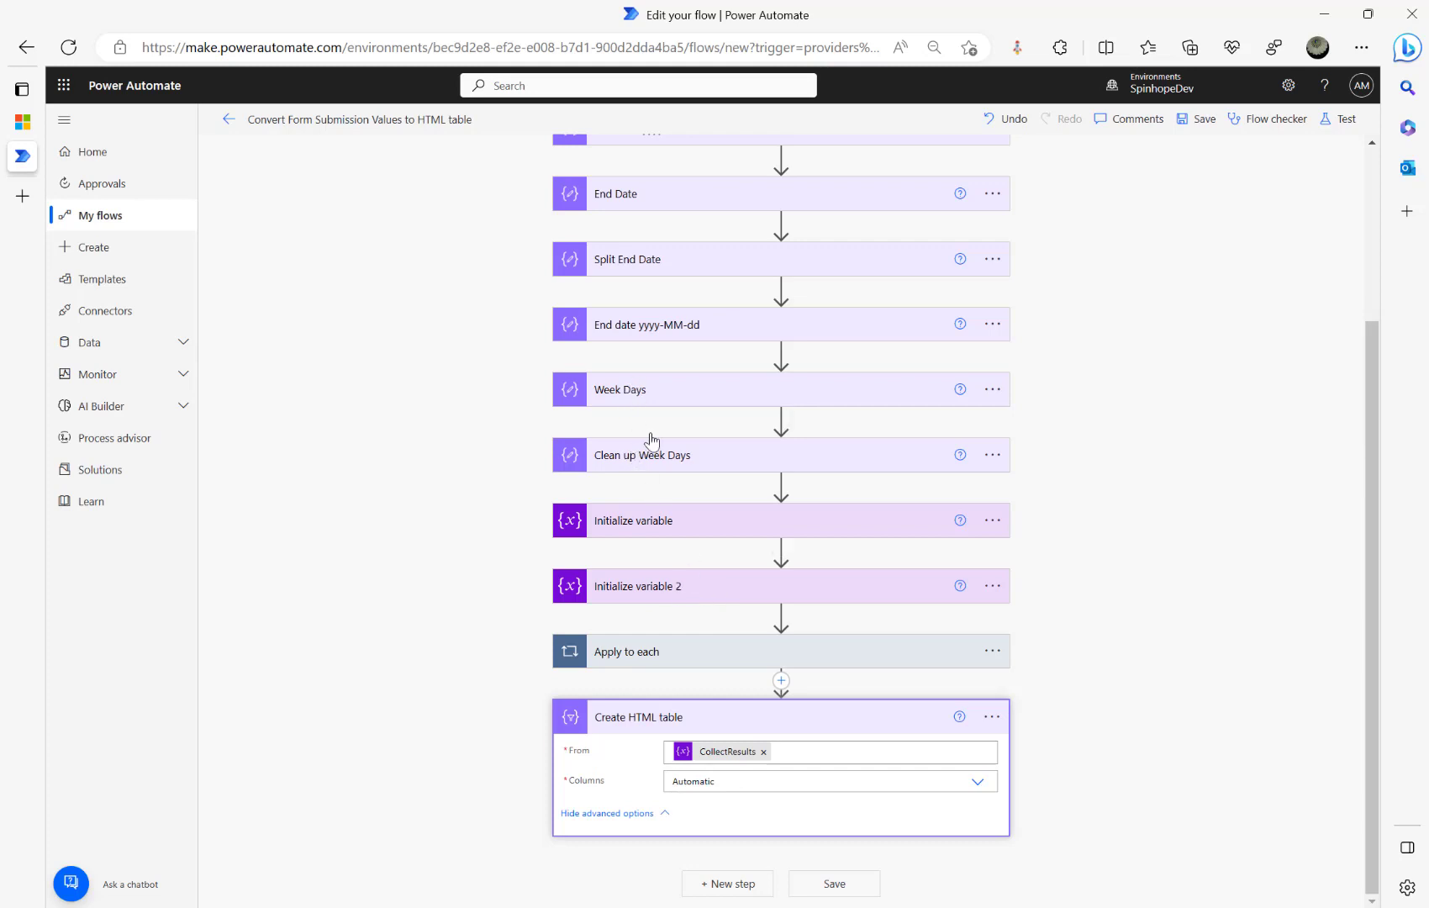
- Review the Format Each Results and Collect All Results For HTML Table actions in the loop against the Create HTML table settings
{"action": "left_click", "coordinate": [678, 647]}
{"action": "scroll", "coordinate": [681, 647], "scroll_direction": "down", "scroll_amount": 3}
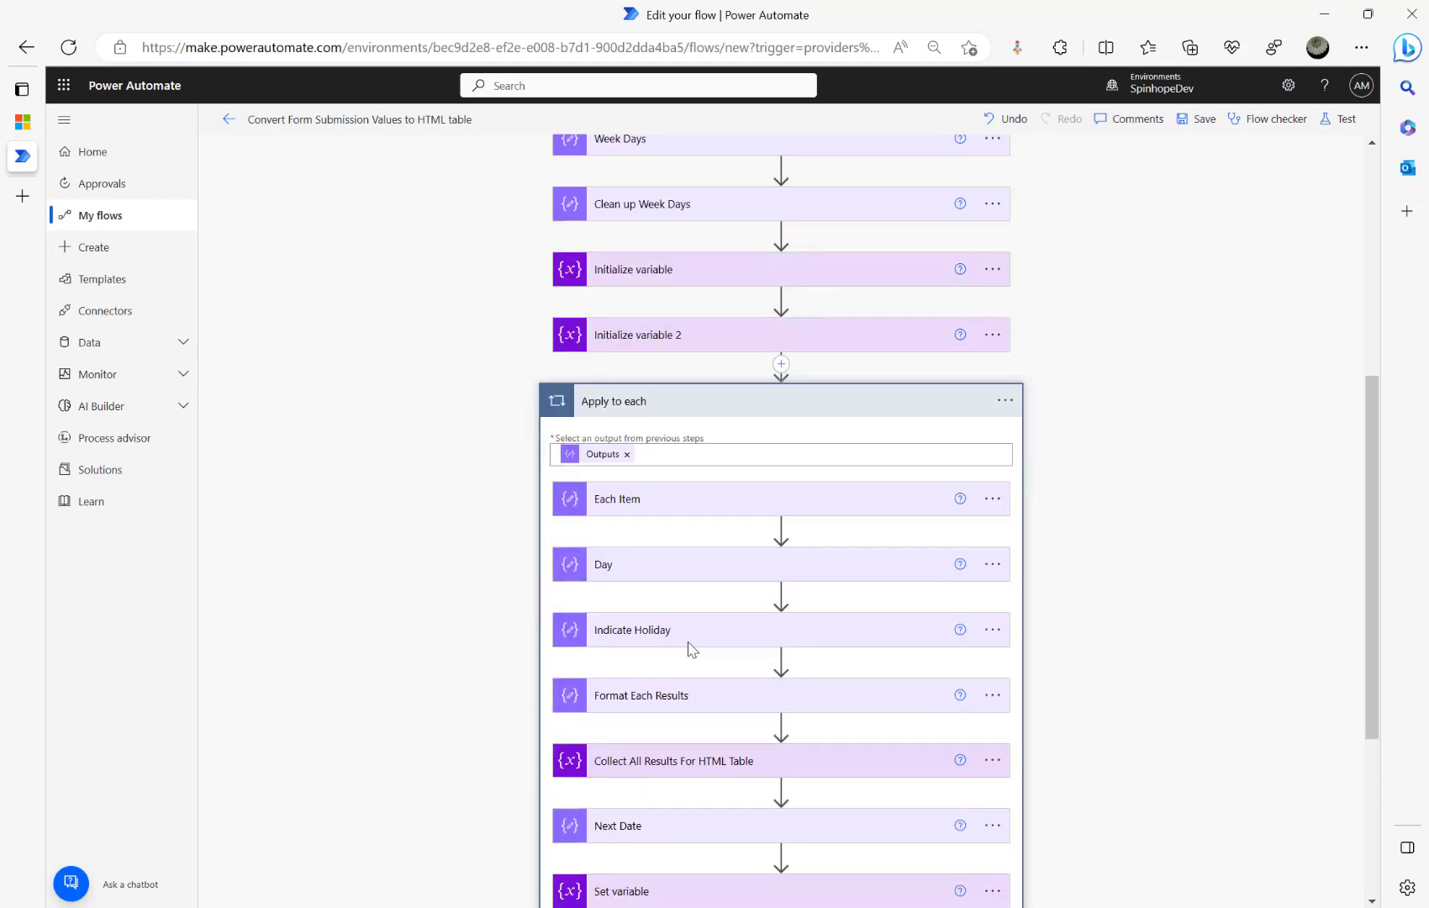
{"action": "left_click", "coordinate": [674, 765]}
{"action": "left_click", "coordinate": [649, 696]}
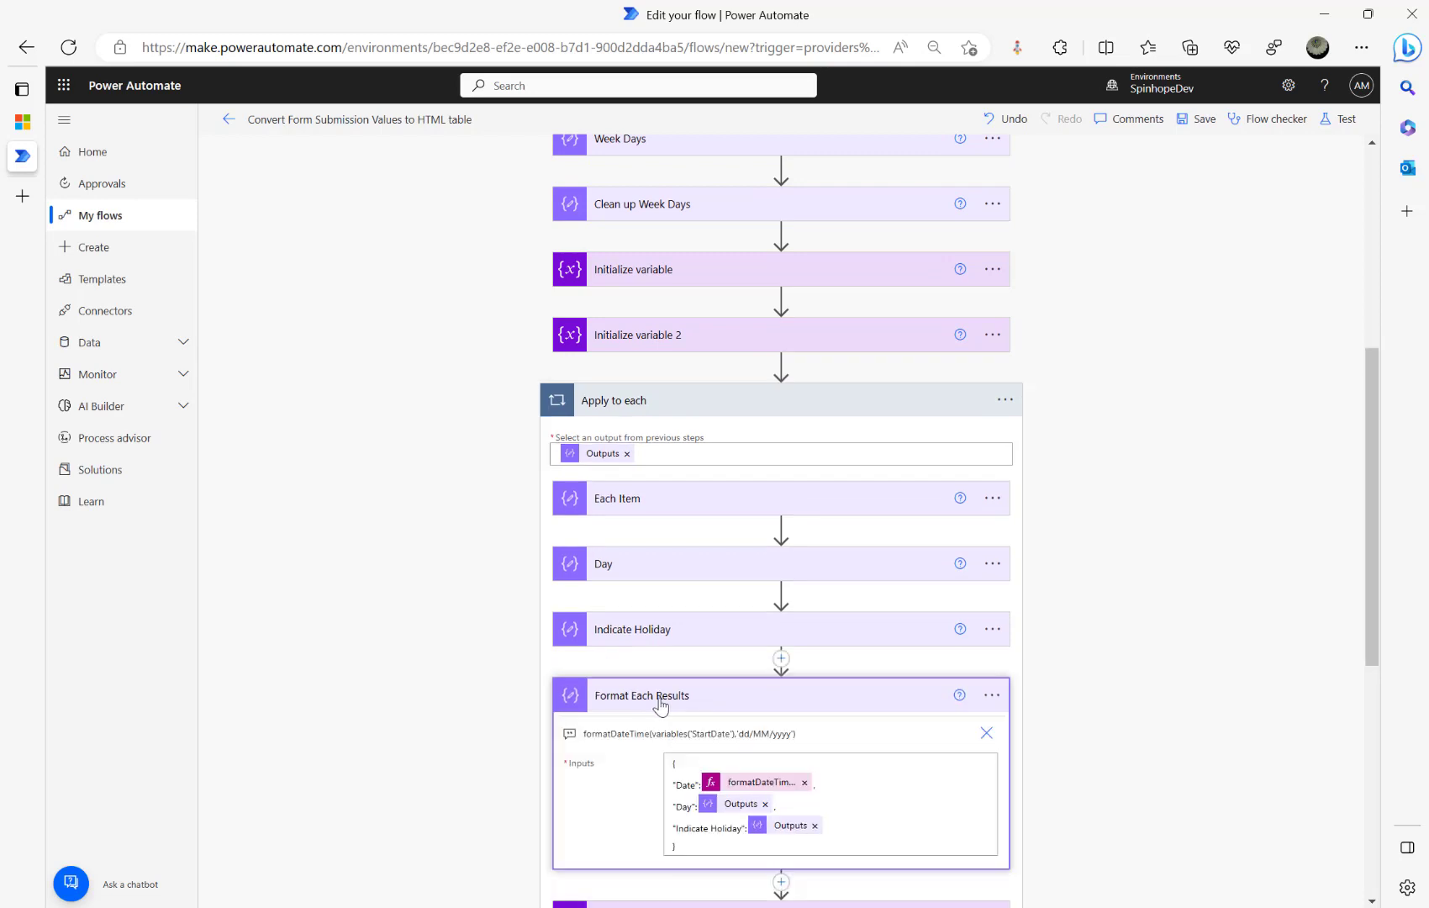
{"action": "left_click", "coordinate": [700, 824]}
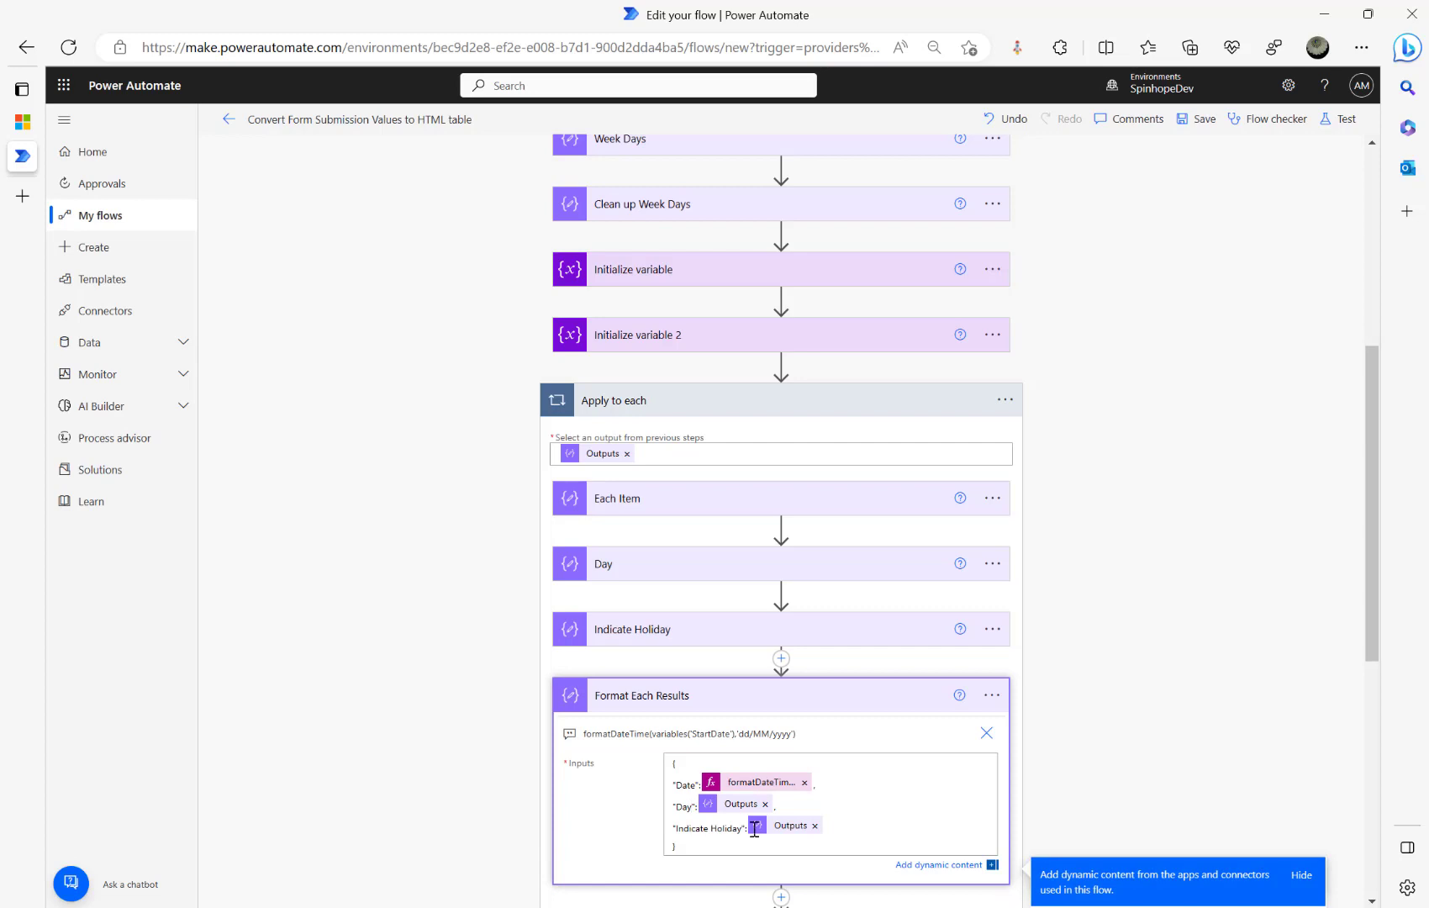
{"action": "scroll", "coordinate": [1082, 668], "scroll_direction": "down", "scroll_amount": 7}
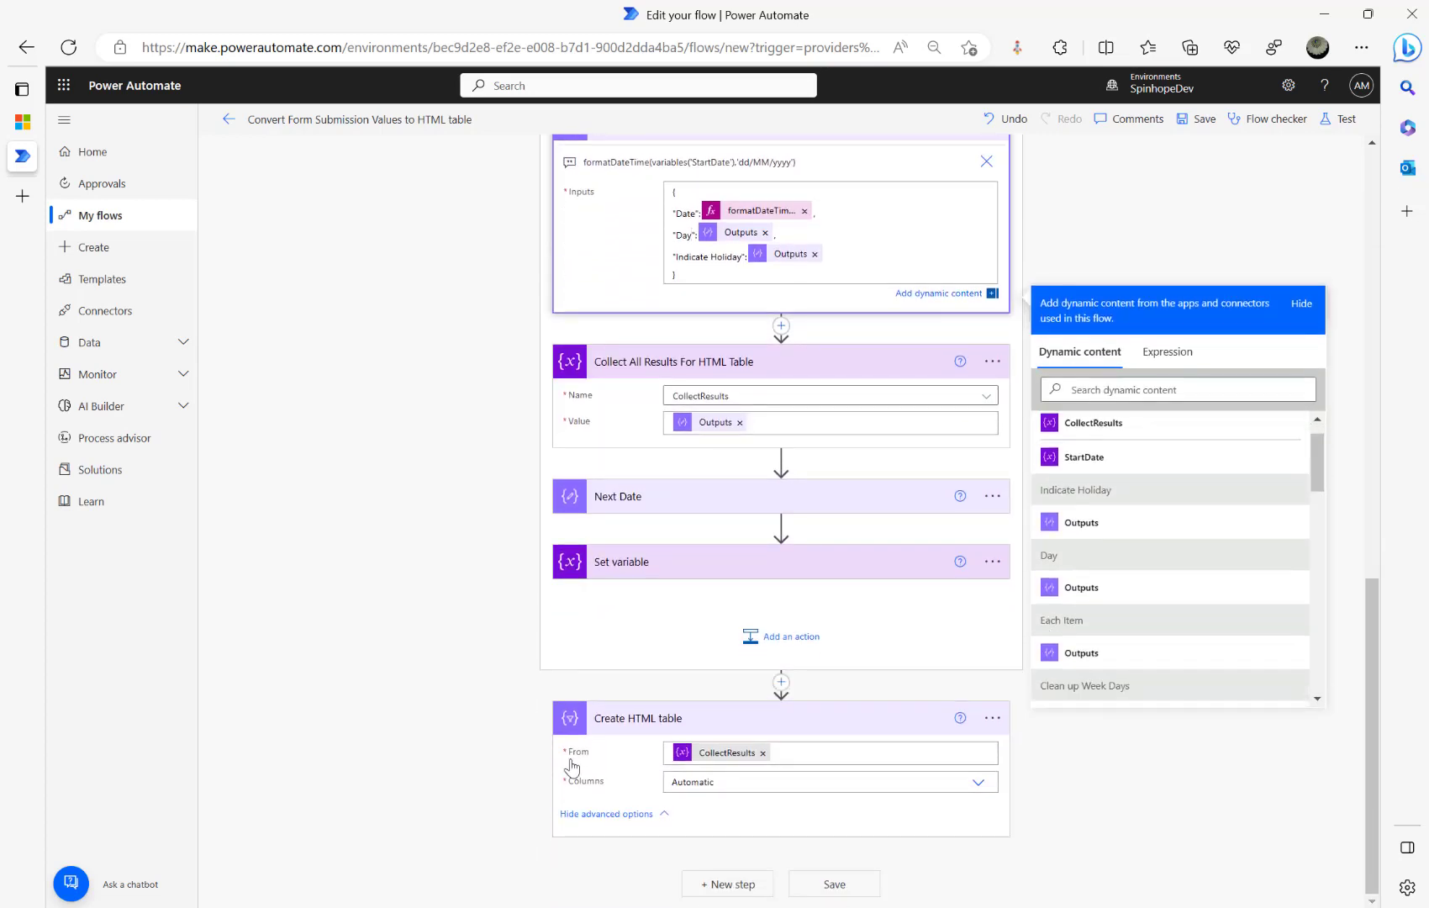
- Add the Office 365 Outlook Send an email (V2) action as a new step below Create HTML table
{"action": "left_click", "coordinate": [734, 886]}
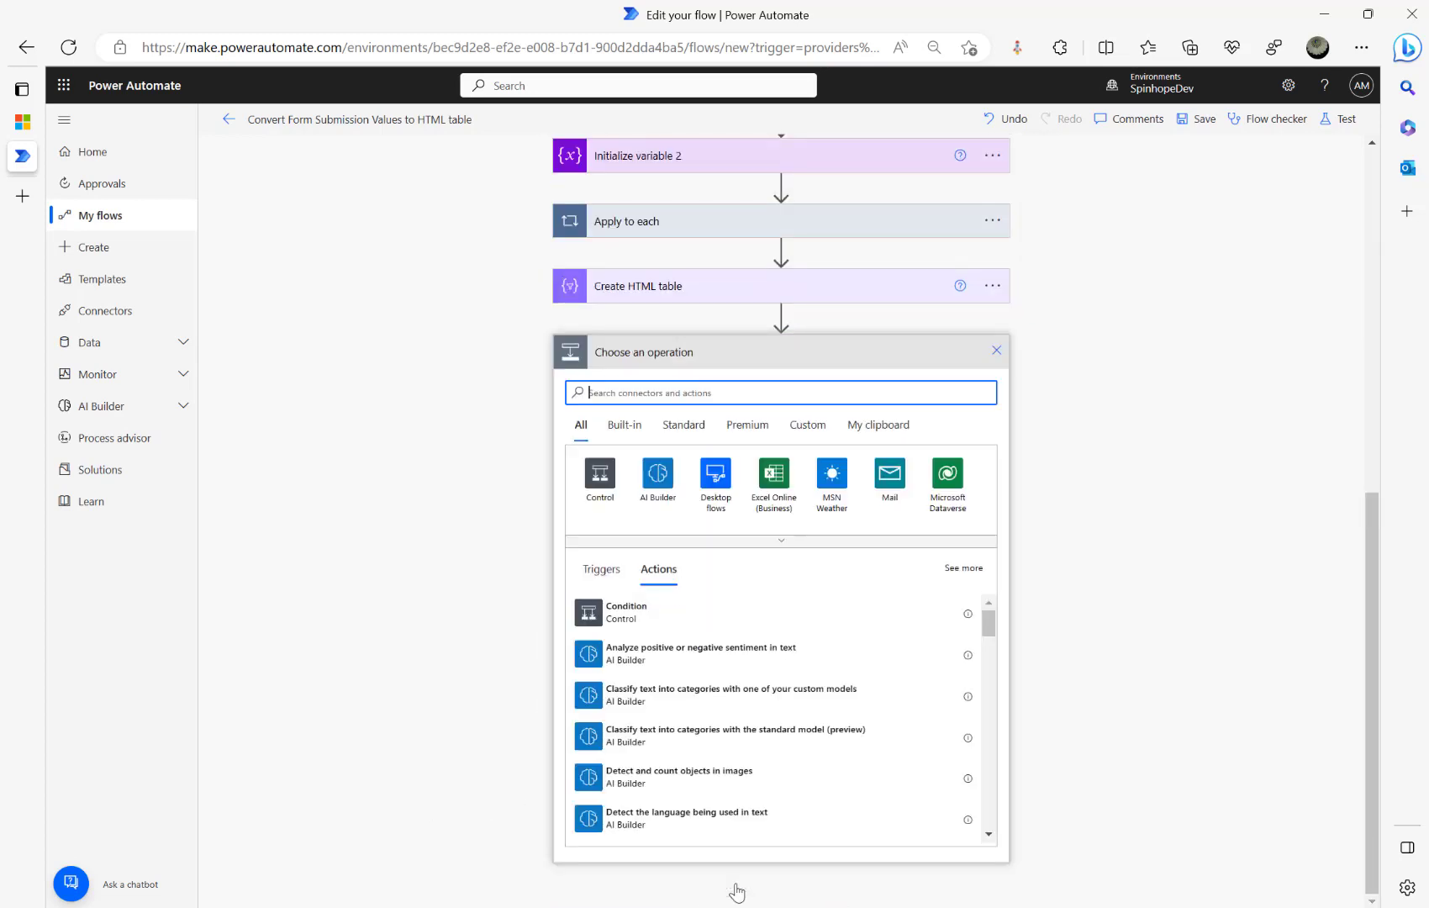
{"action": "type", "text": "send mea"}
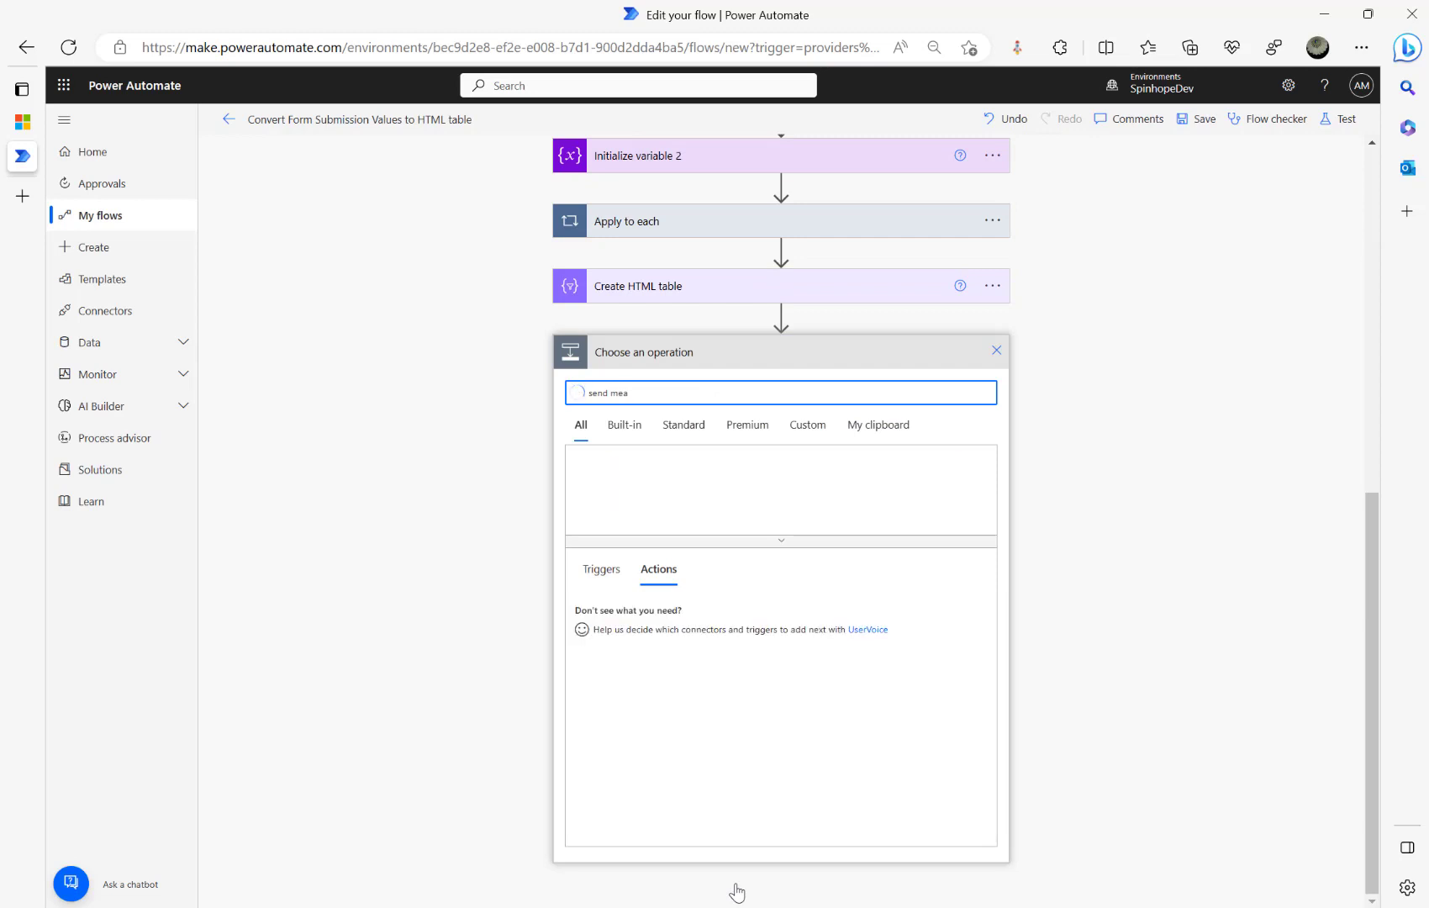
{"action": "left_click", "coordinate": [784, 502]}
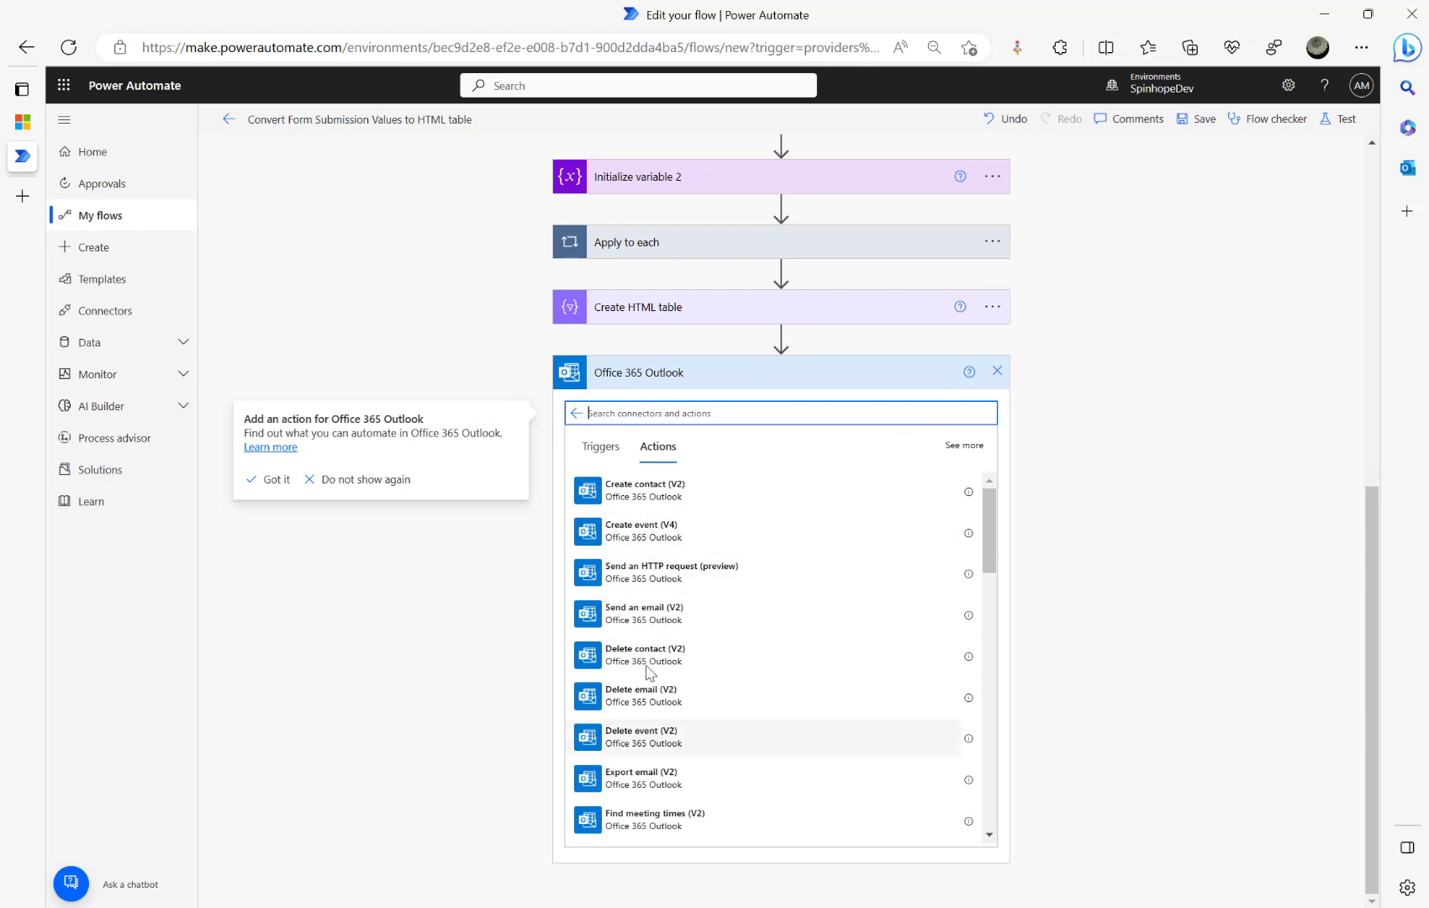
{"action": "left_click", "coordinate": [658, 618]}
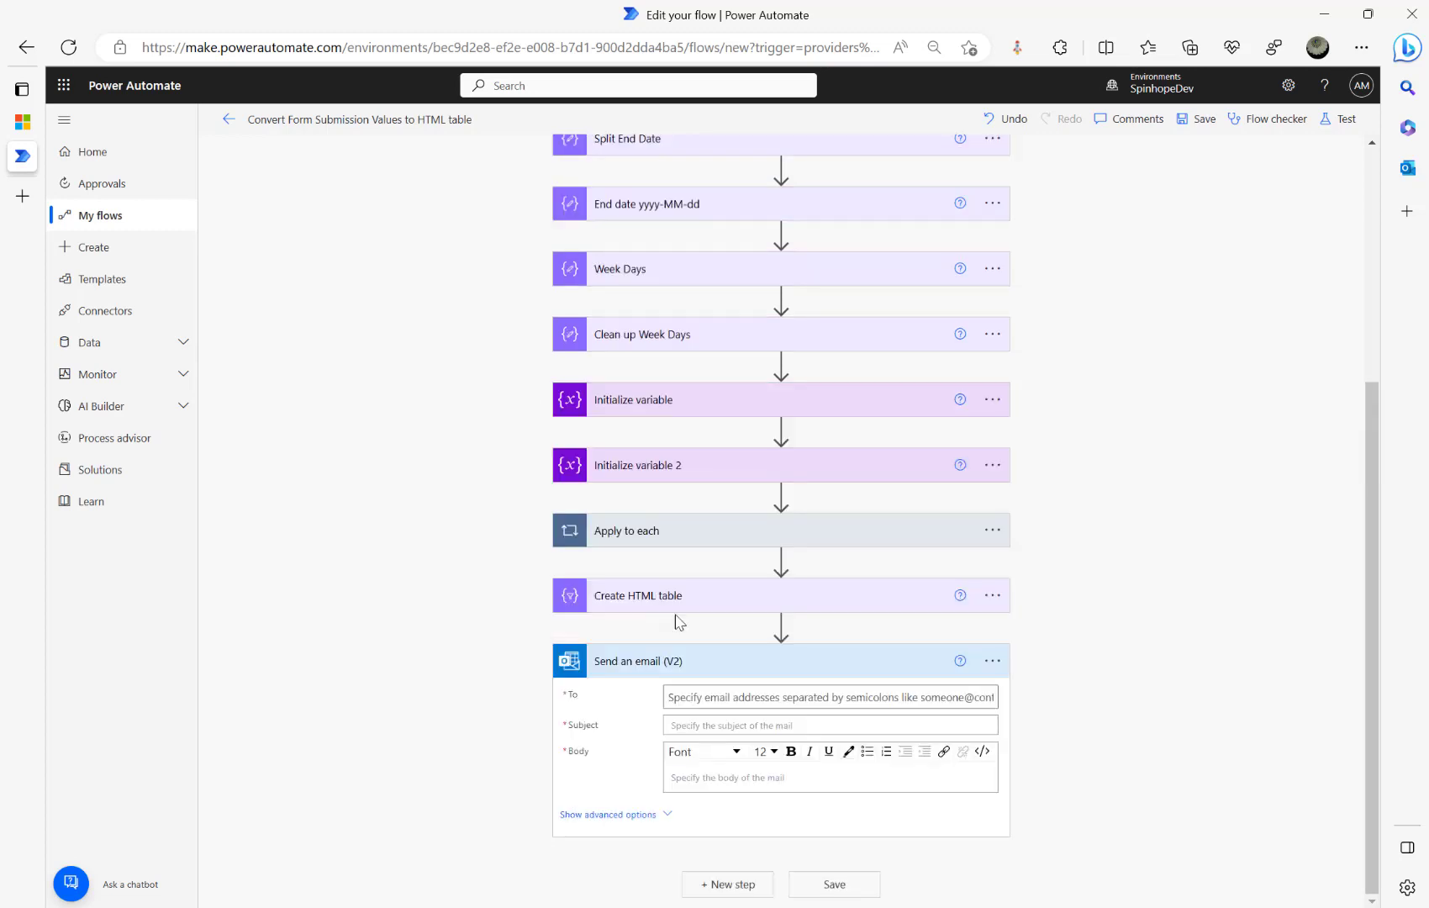
- Enter the recipient's name in the email action and set the subject to "Sample Form HTML Results"
{"action": "left_click", "coordinate": [749, 697]}
{"action": "type", "text": "ajith"}
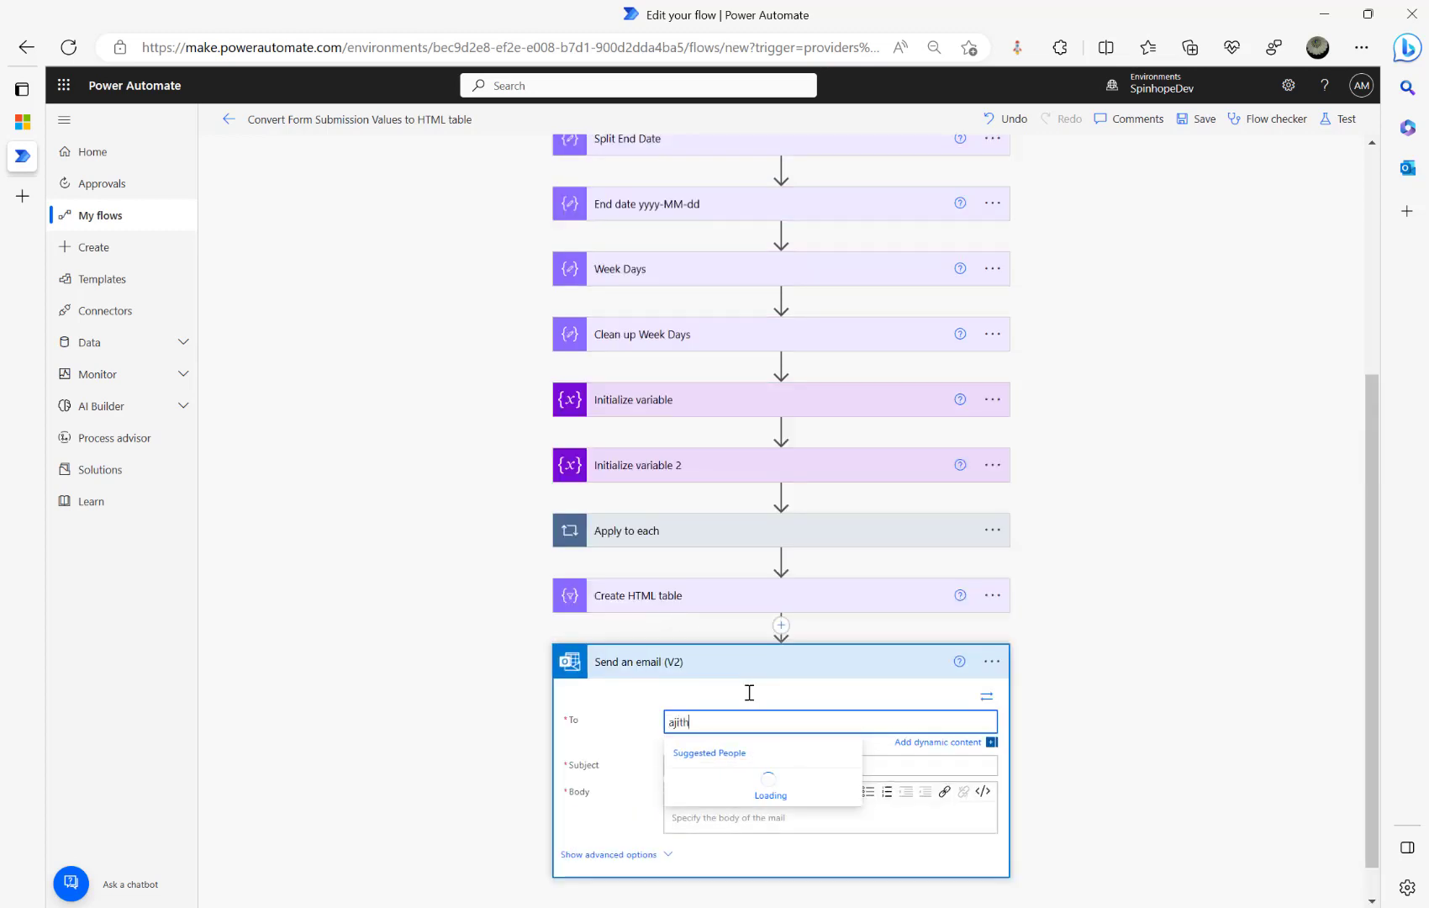
{"action": "left_click", "coordinate": [790, 778]}
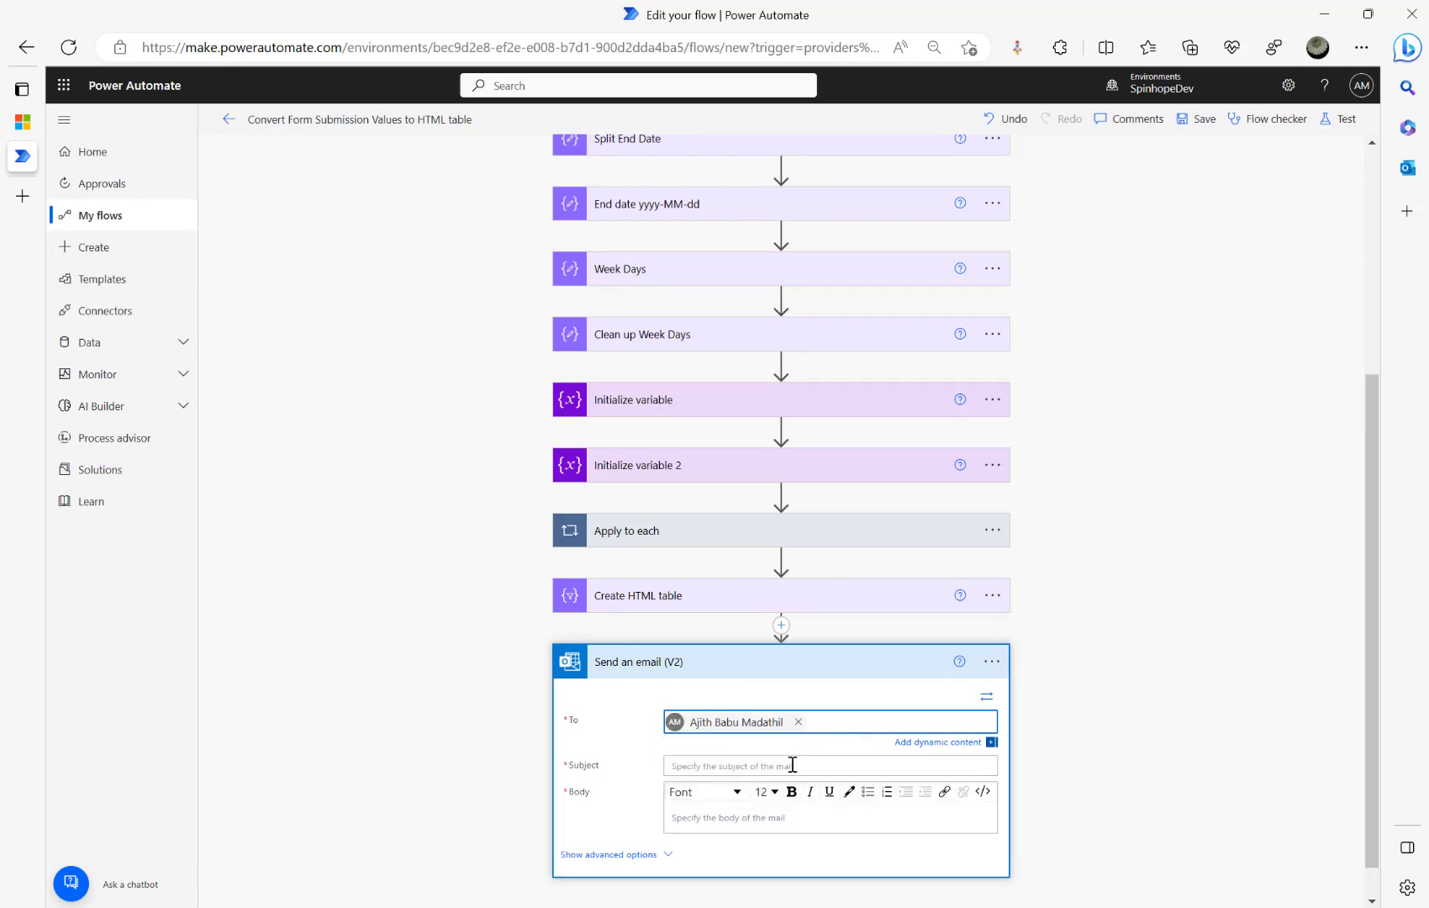
{"action": "left_click", "coordinate": [792, 764]}
{"action": "type", "text": "Sample Form HTML Results"}
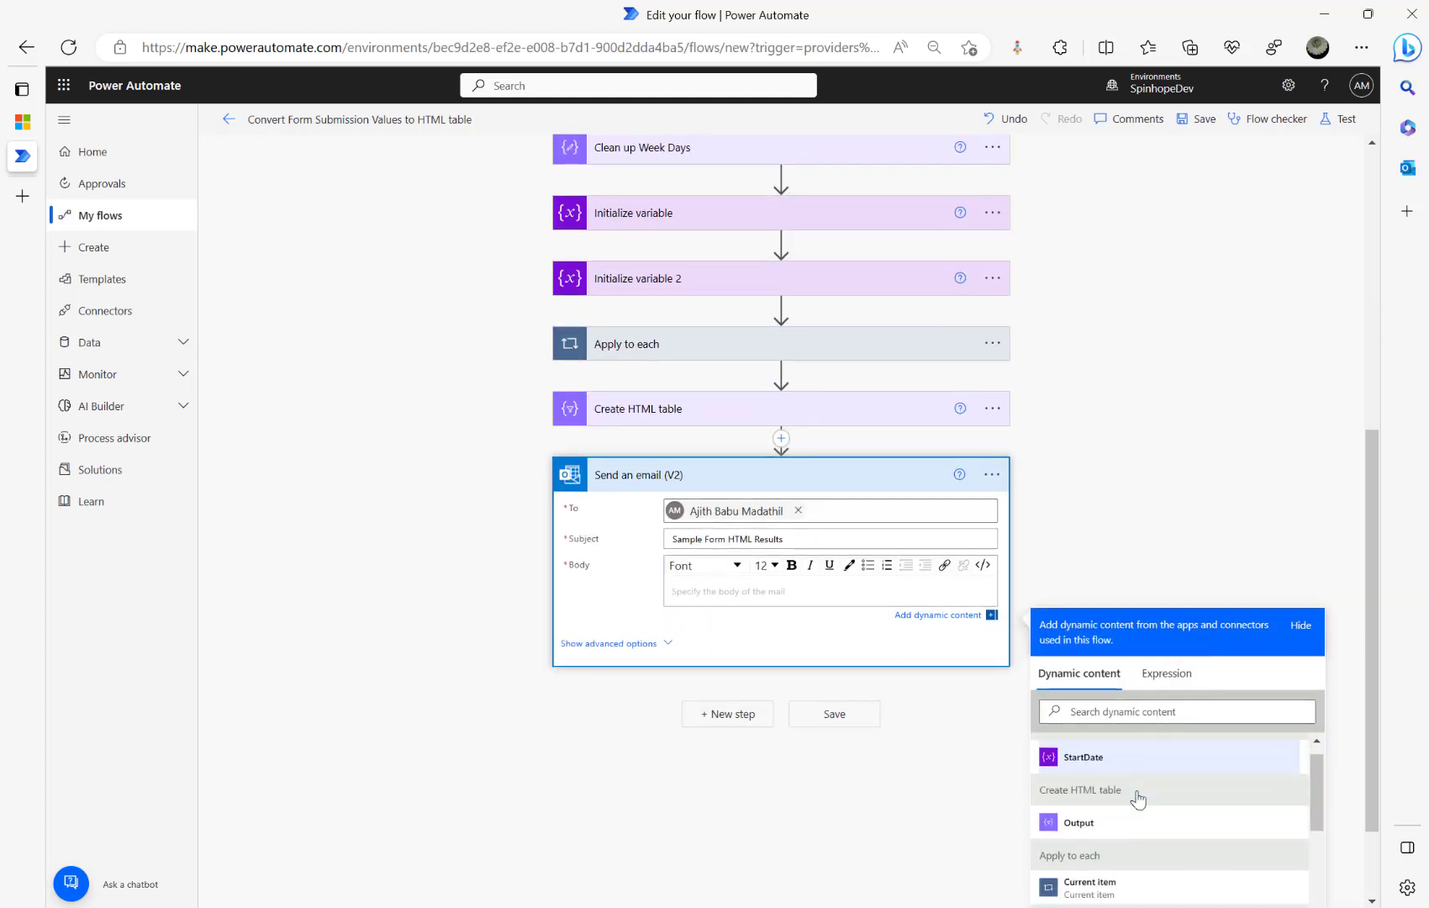
- Insert the Output of Create HTML table as the body of the email
{"action": "scroll", "coordinate": [1147, 813], "scroll_direction": "down", "scroll_amount": 1}
{"action": "scroll", "coordinate": [1160, 830], "scroll_direction": "up", "scroll_amount": 2}
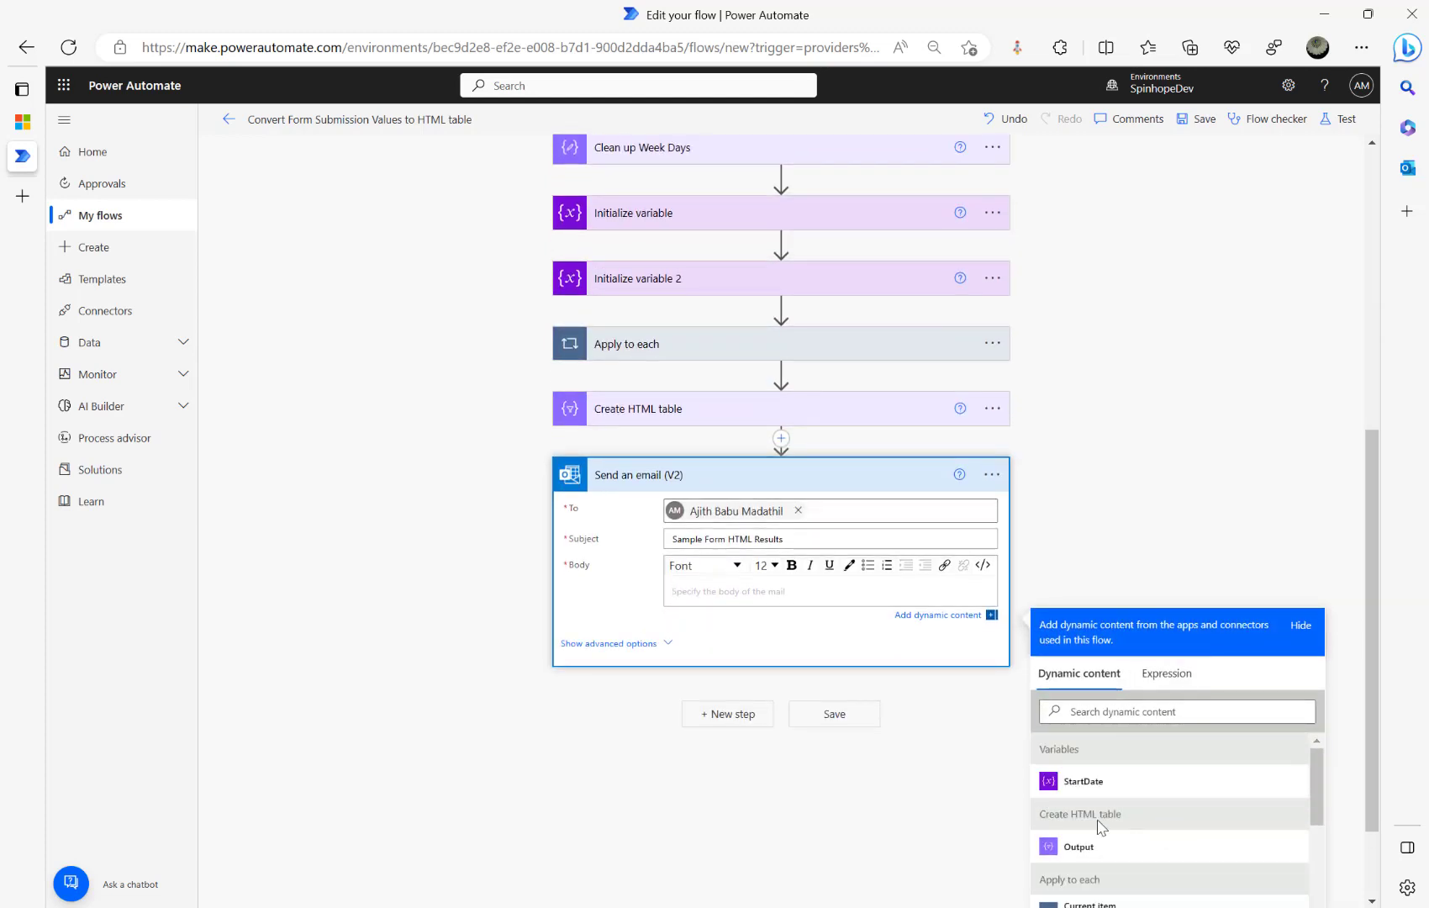
{"action": "left_click", "coordinate": [1075, 846]}
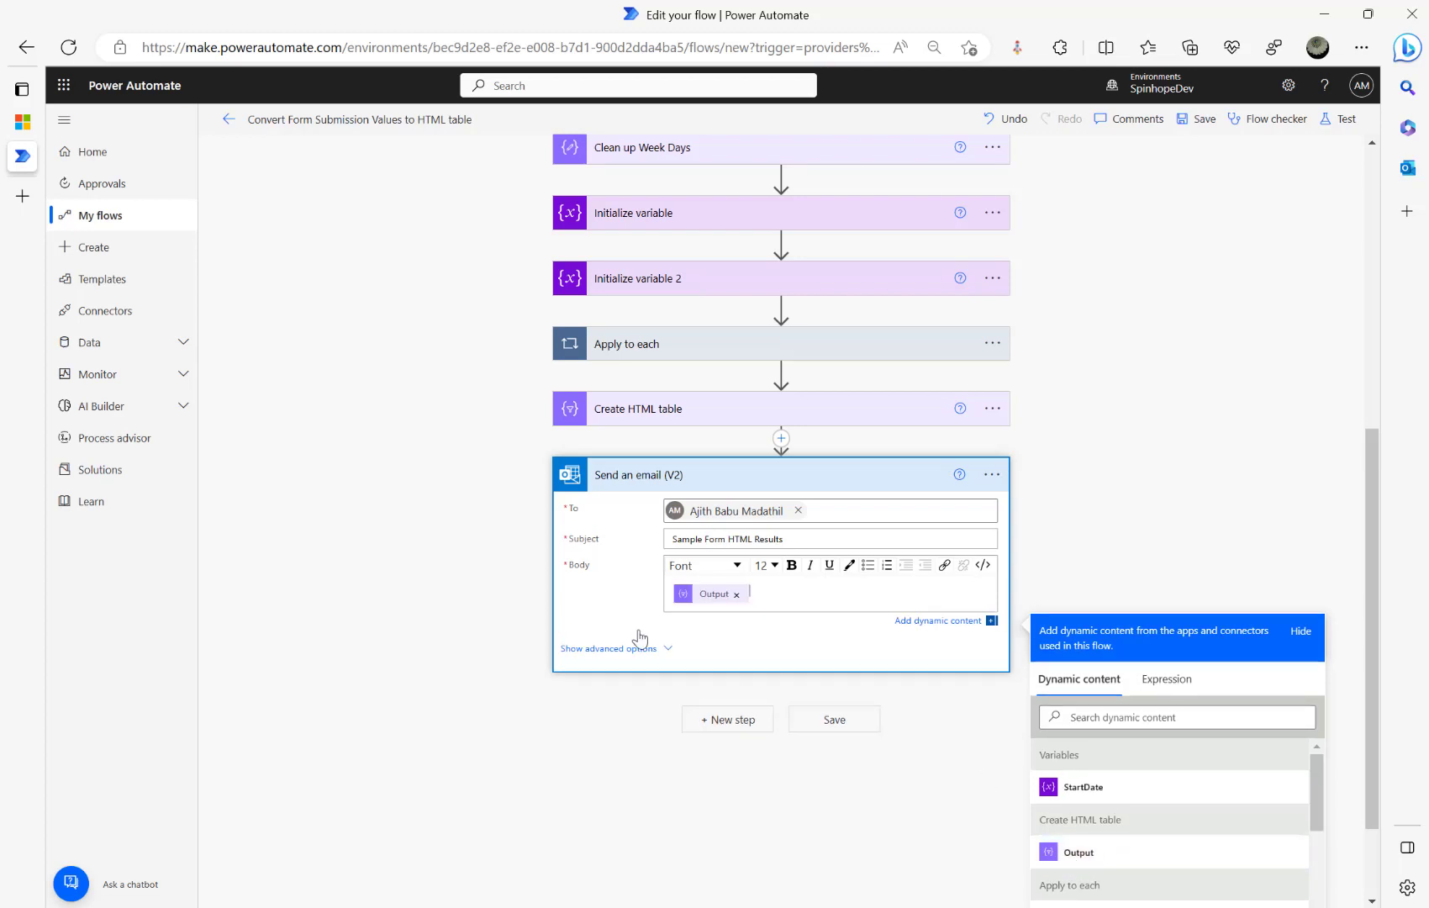
- Save the flow and run a test of it with the Send an email (V2) action included
{"action": "left_click", "coordinate": [1340, 120]}
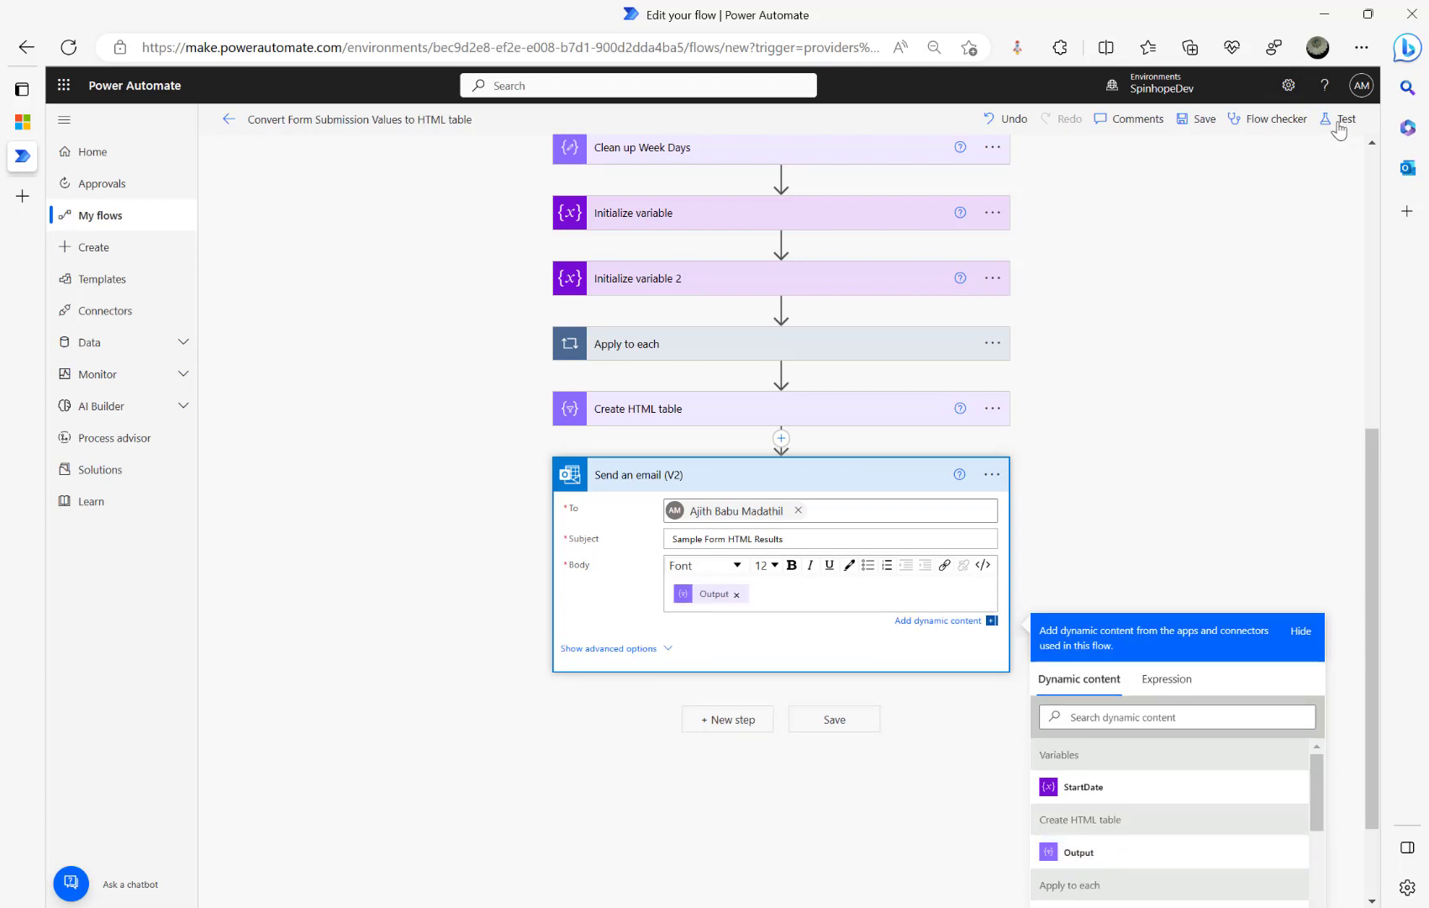
{"action": "left_click", "coordinate": [1170, 882]}
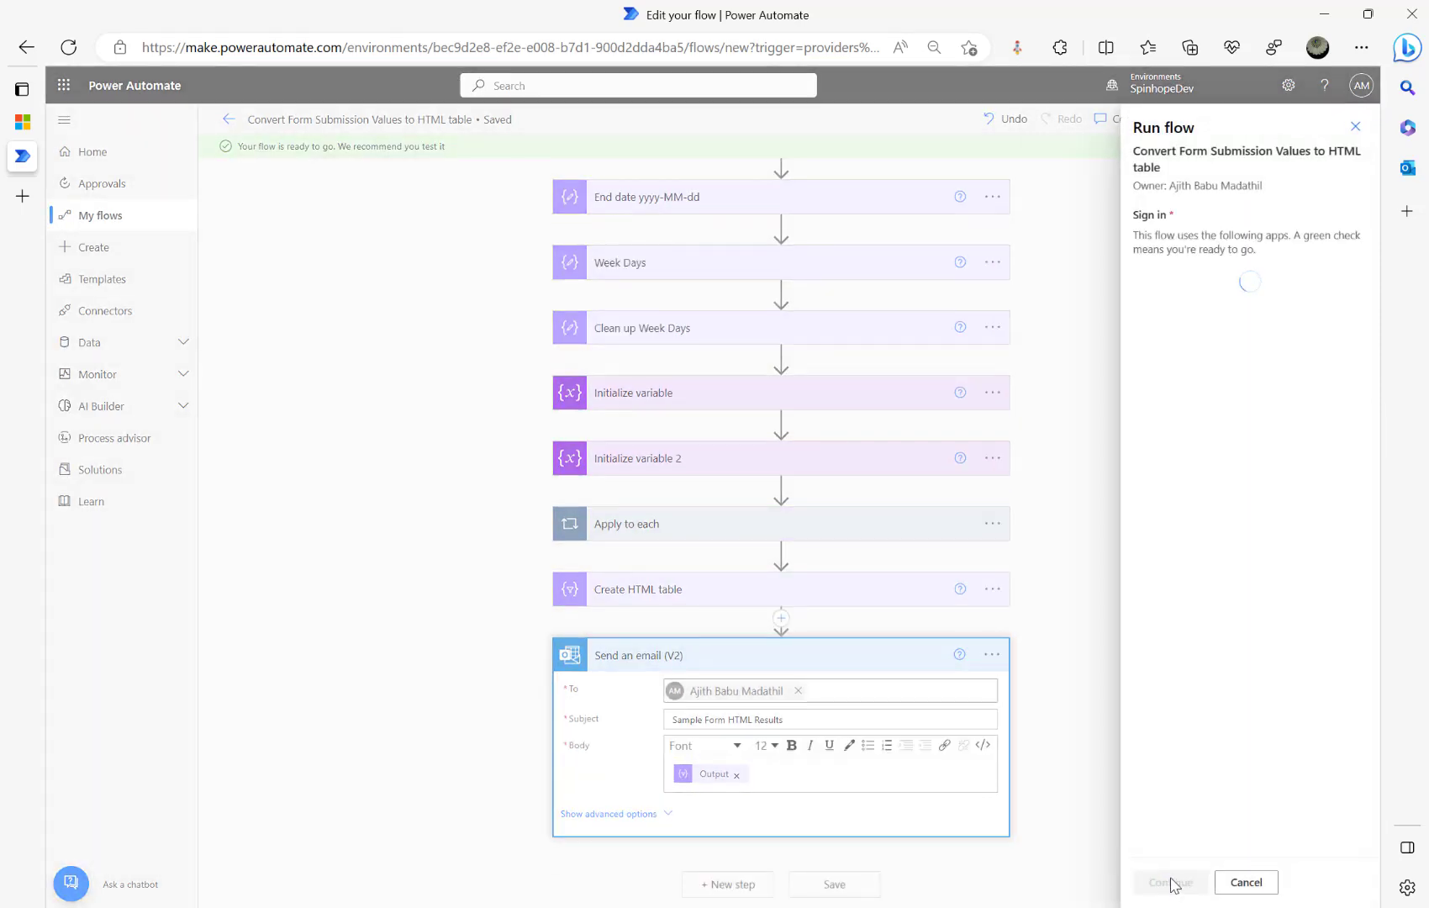
{"action": "left_click", "coordinate": [1151, 884]}
{"action": "left_click", "coordinate": [1150, 884]}
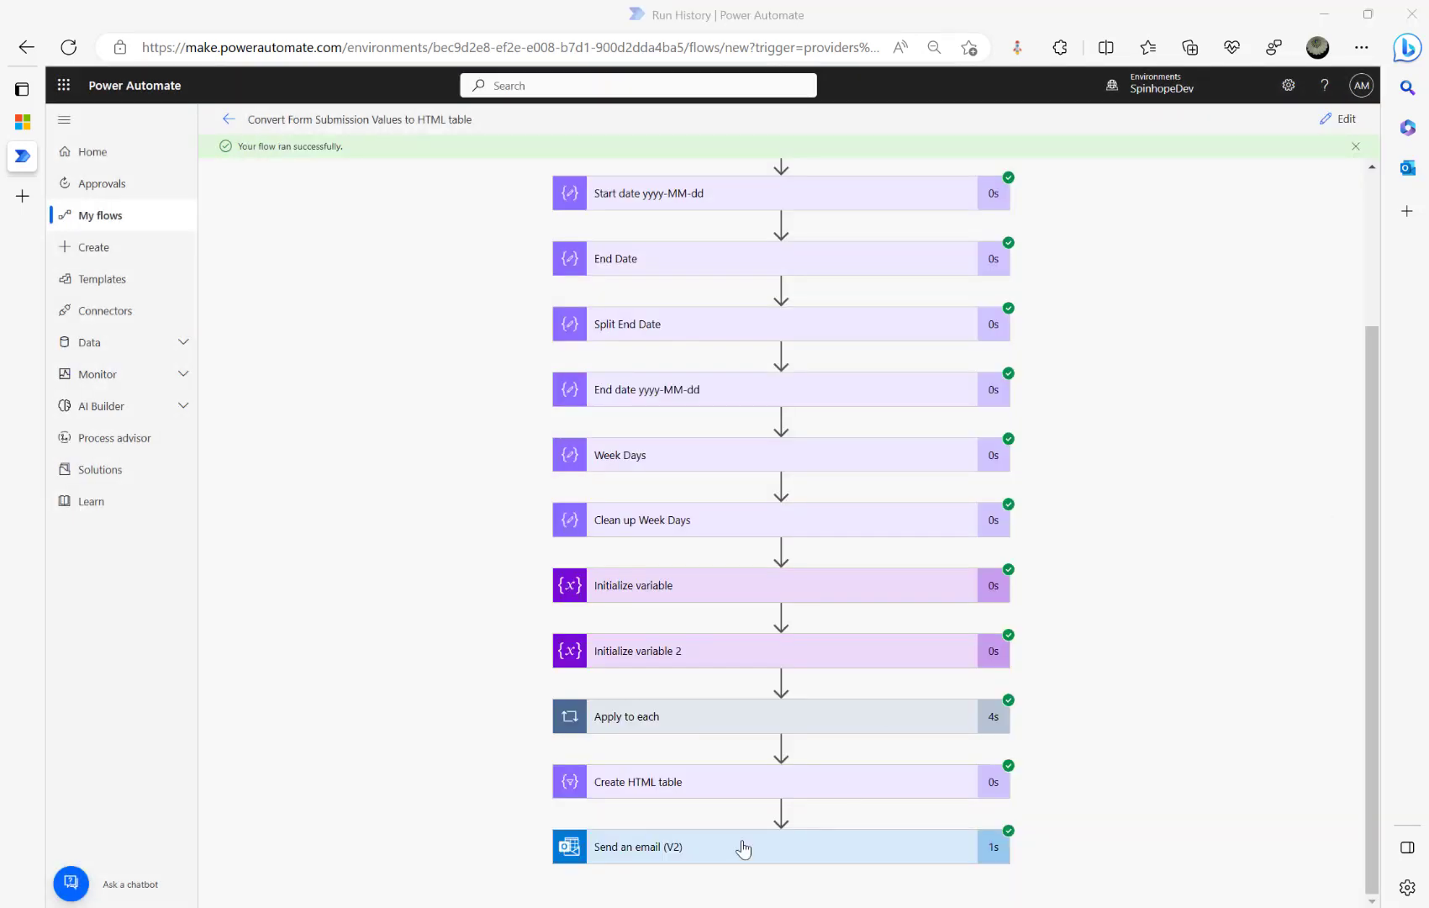
- Inspect the run's Send an email (V2) body input and read through the Create HTML table output down to the last row
{"action": "left_click", "coordinate": [743, 849]}
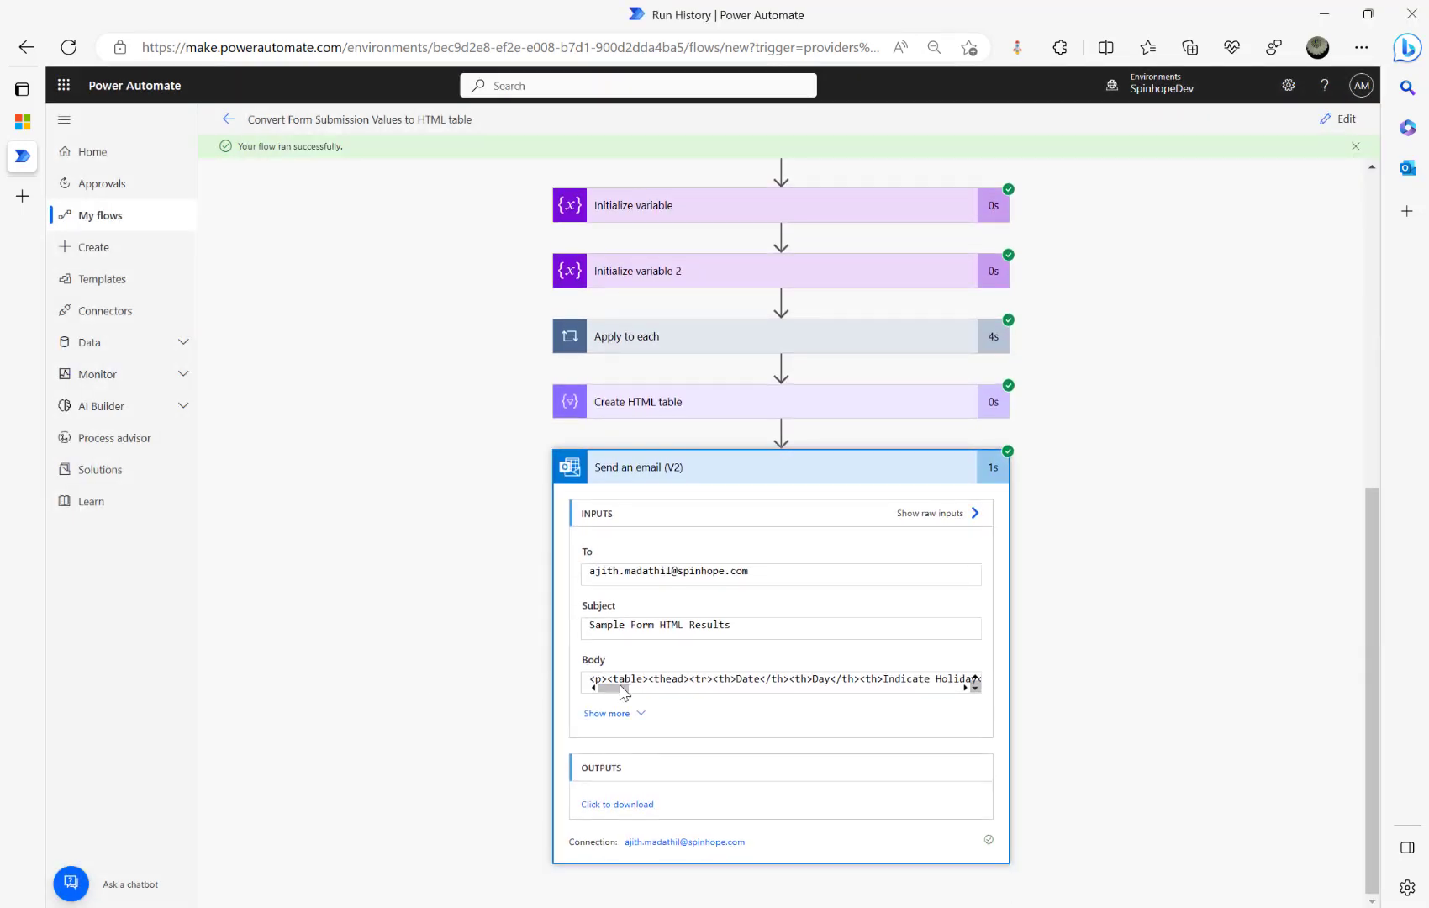
{"action": "left_click_drag", "start_coordinate": [612, 690], "coordinate": [421, 696]}
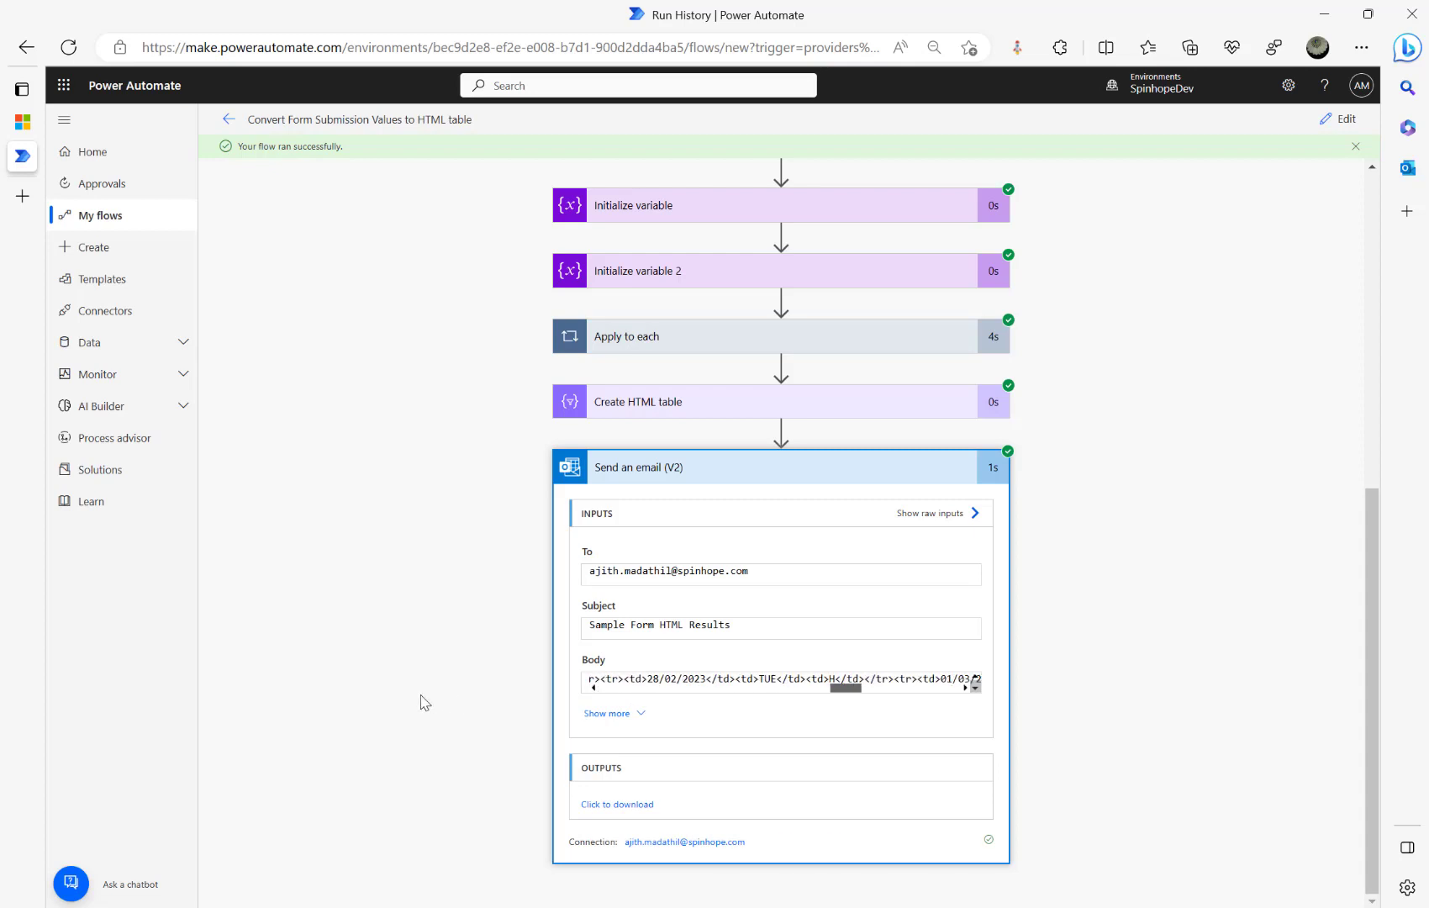
{"action": "left_click", "coordinate": [681, 403]}
{"action": "scroll", "coordinate": [357, 535], "scroll_direction": "down", "scroll_amount": 3}
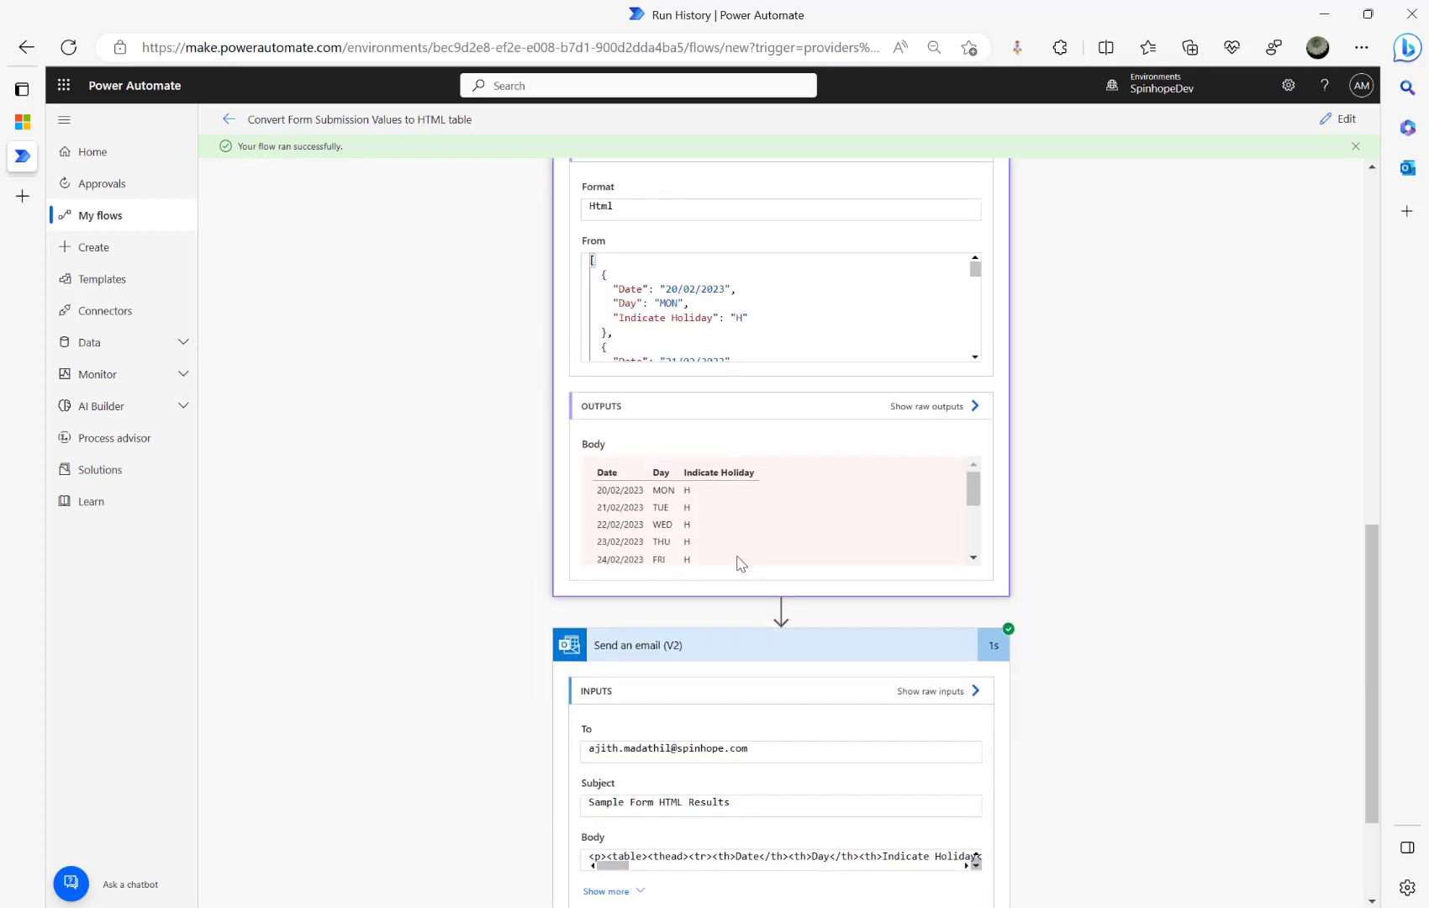
{"action": "scroll", "coordinate": [651, 498], "scroll_direction": "down", "scroll_amount": 2}
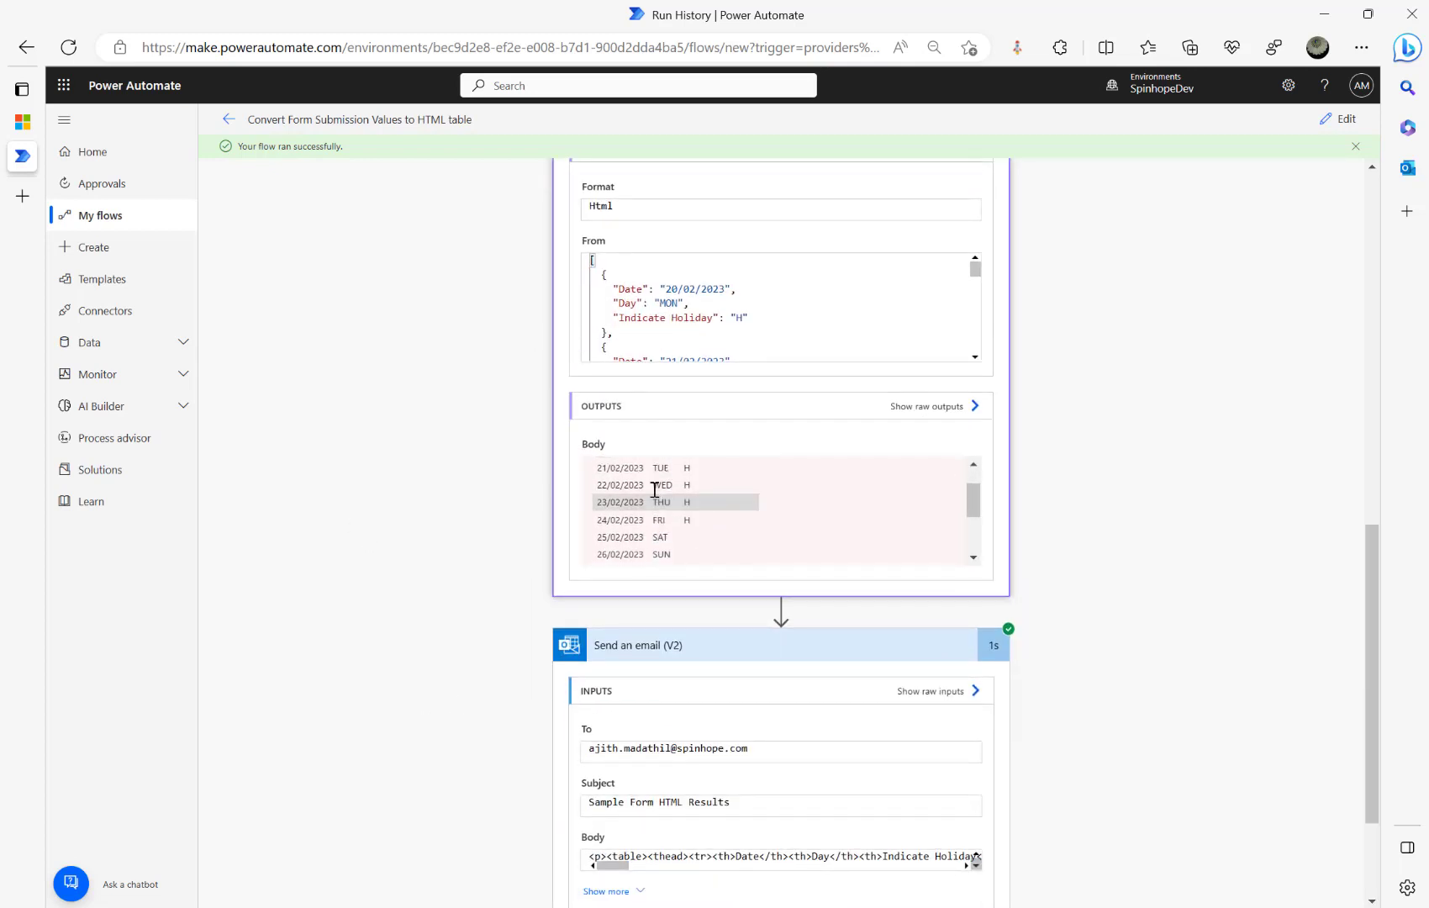
{"action": "scroll", "coordinate": [655, 497], "scroll_direction": "down", "scroll_amount": 5}
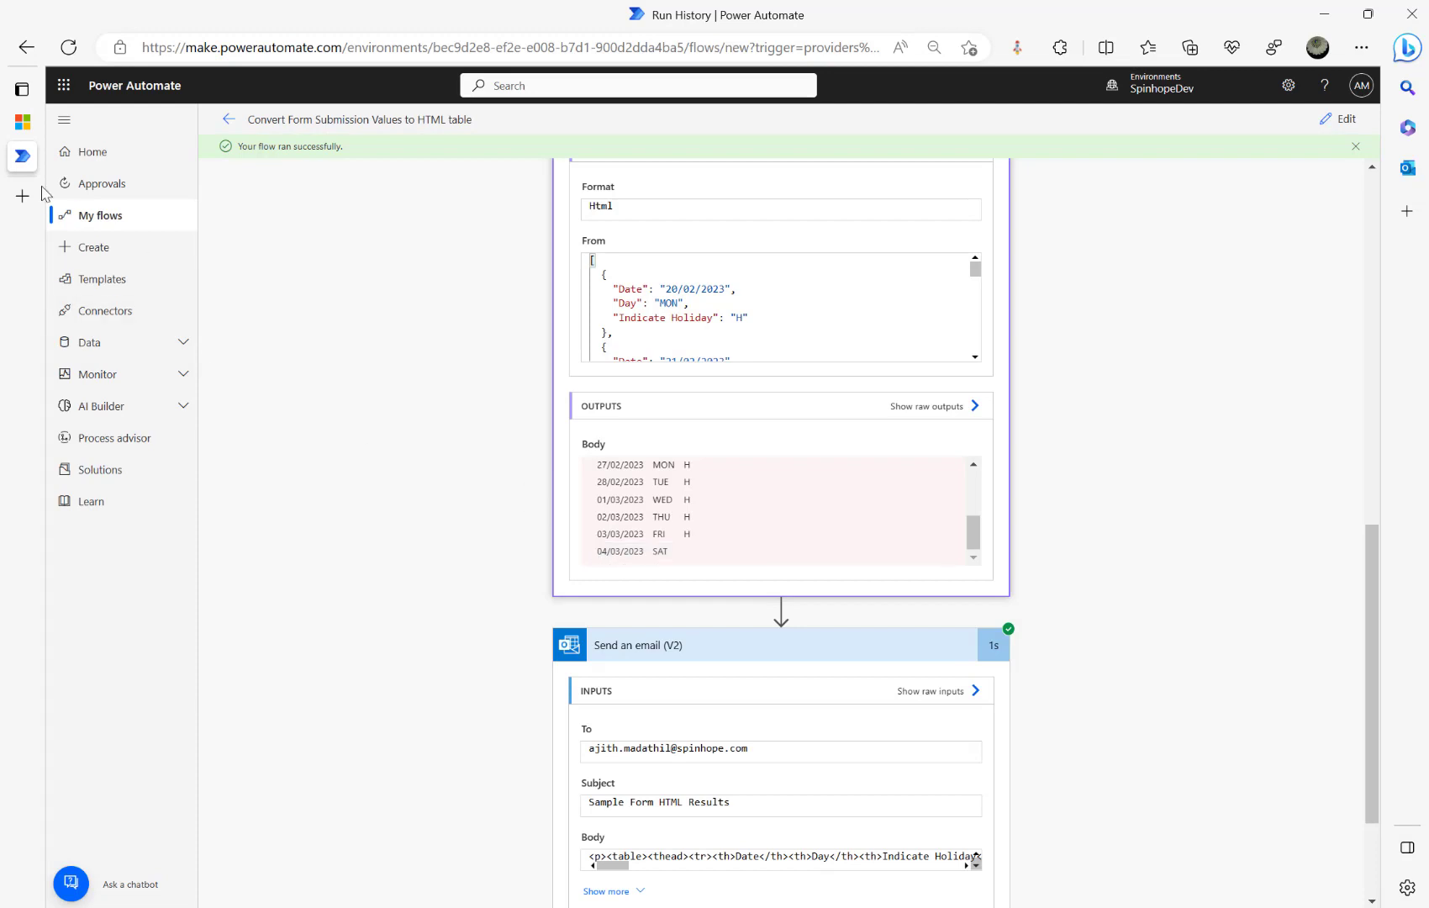
- Check the final weekday entries "2.Thu" and "2.Fri" in the forum post's example list, and return to the flow run
{"action": "left_click", "coordinate": [24, 128]}
{"action": "left_click_drag", "start_coordinate": [596, 351], "coordinate": [790, 357]}
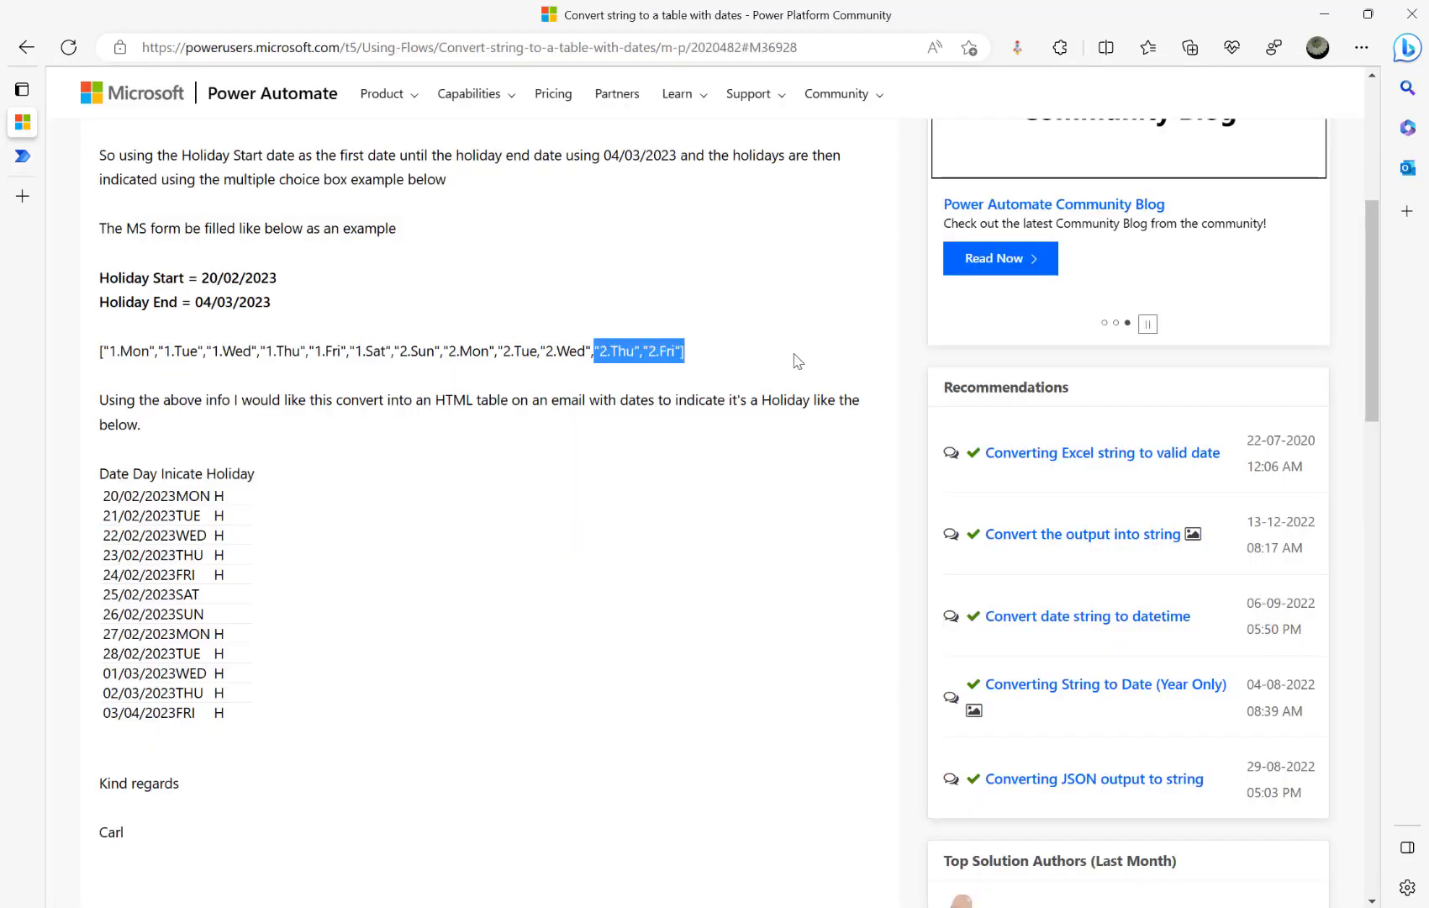
{"action": "left_click", "coordinate": [23, 155]}
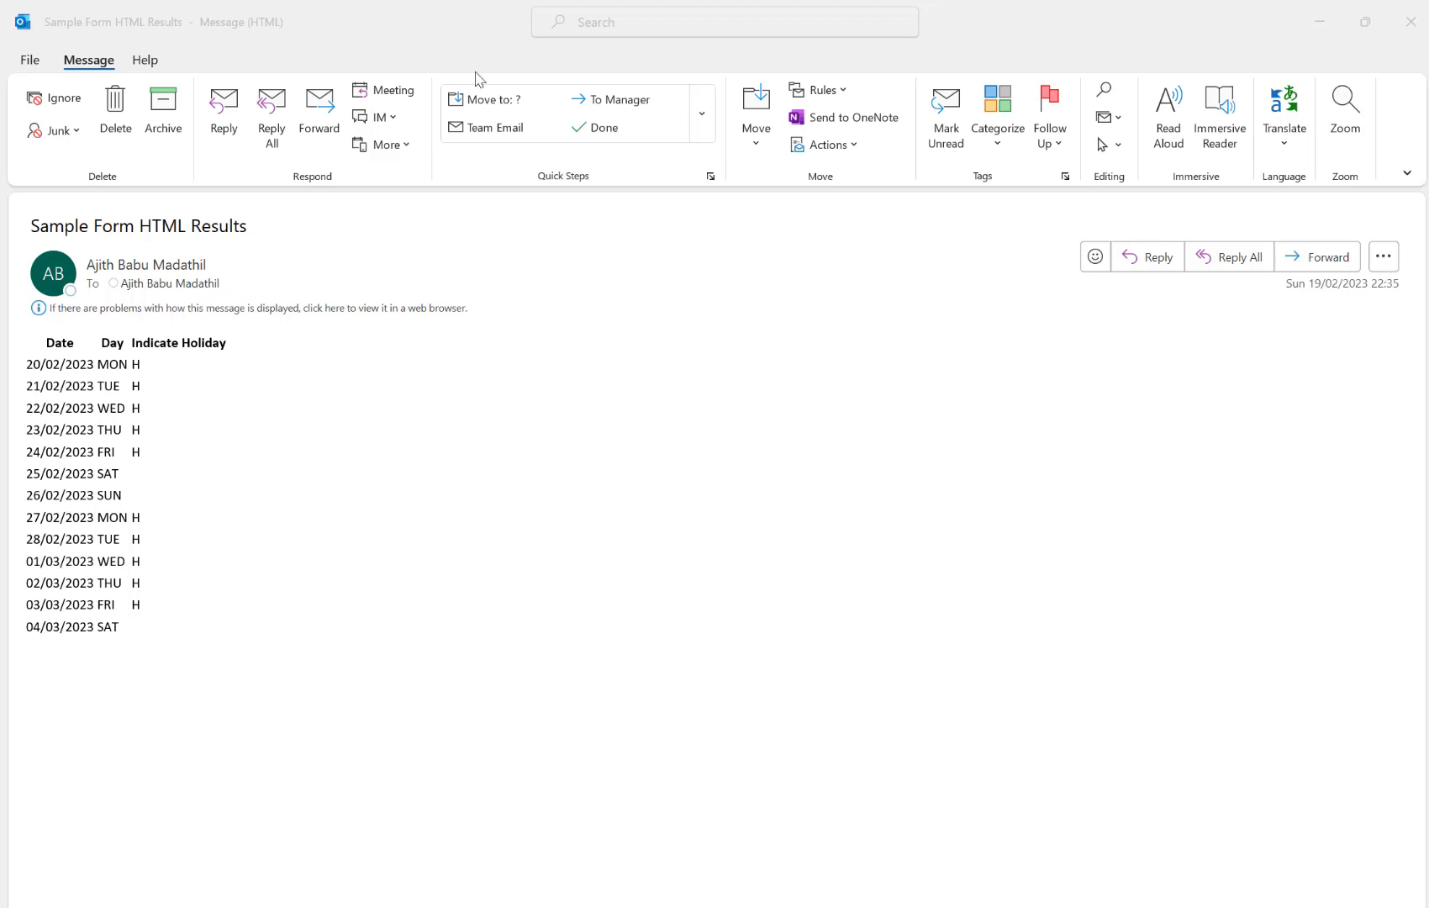
- Restore the received Sample Form HTML Results email to a smaller window over the forum post and compare its table with the requested one
{"action": "double_click", "coordinate": [467, 28]}
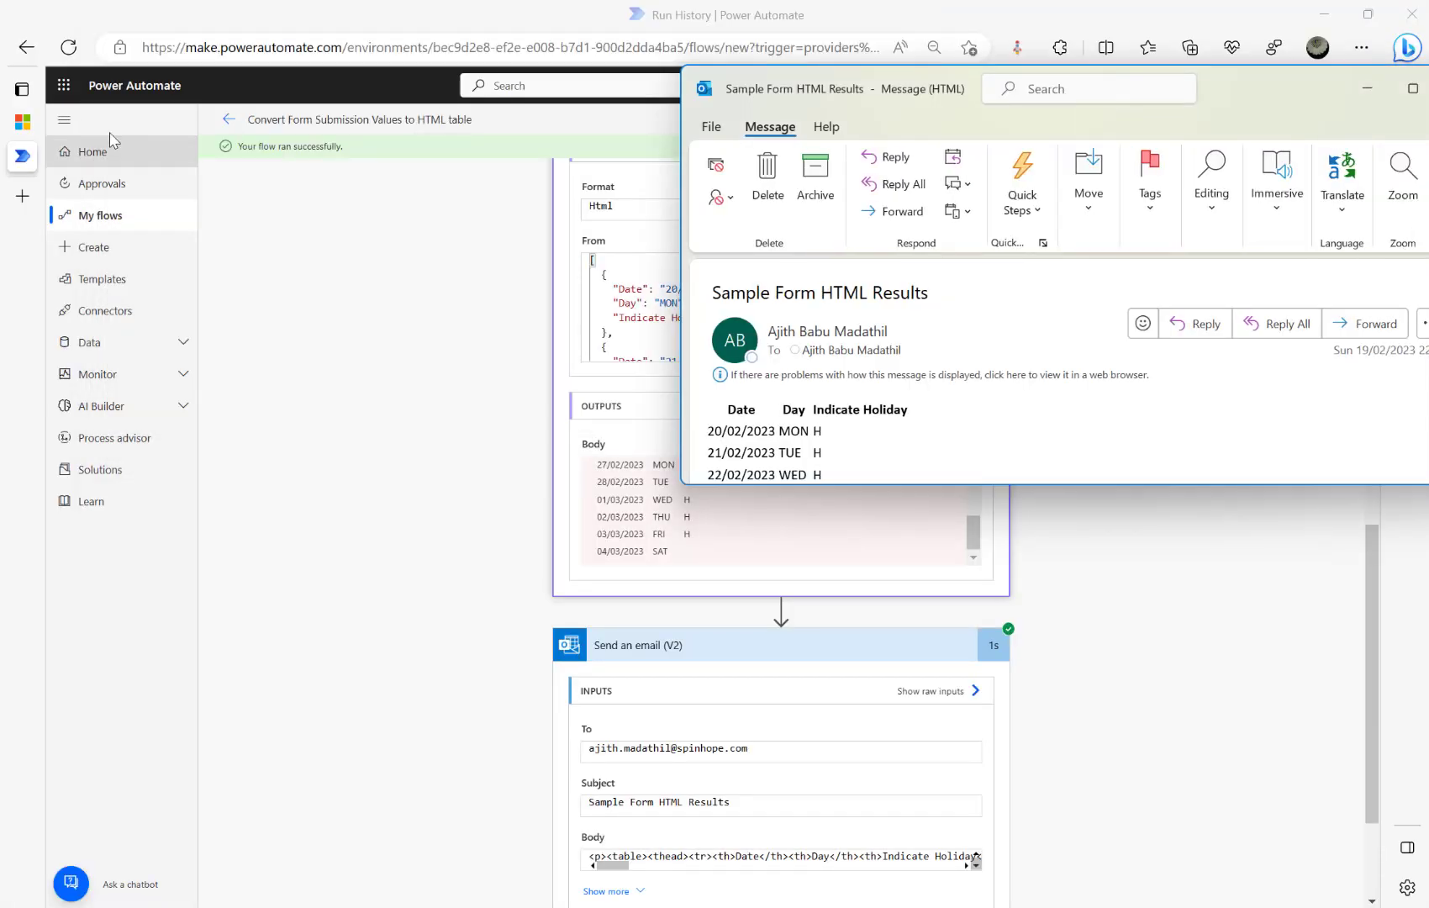
{"action": "left_click", "coordinate": [17, 122]}
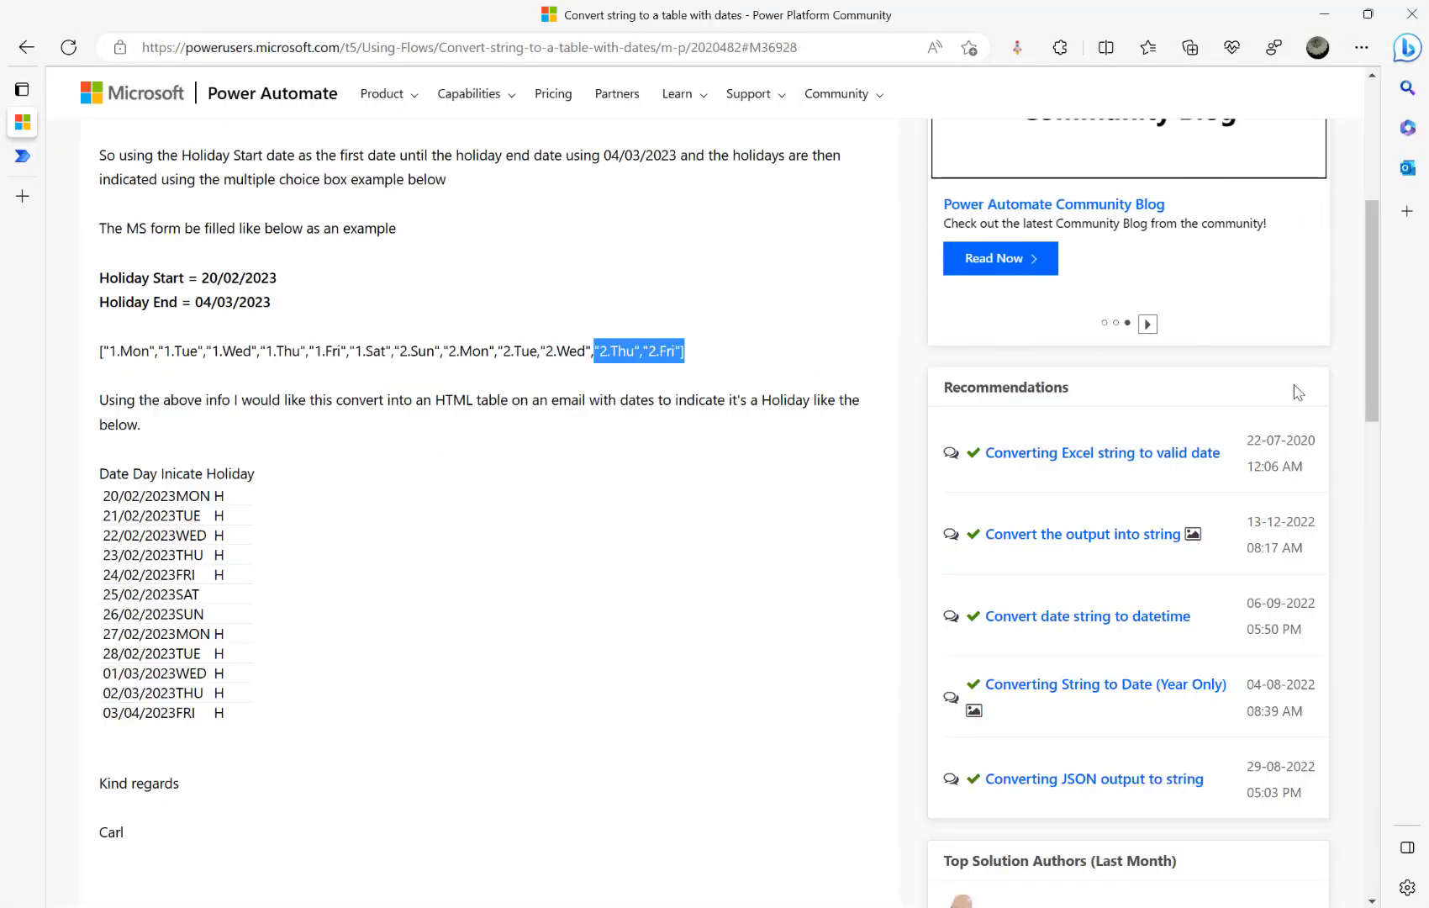
{"action": "key", "text": "alt+Tab"}
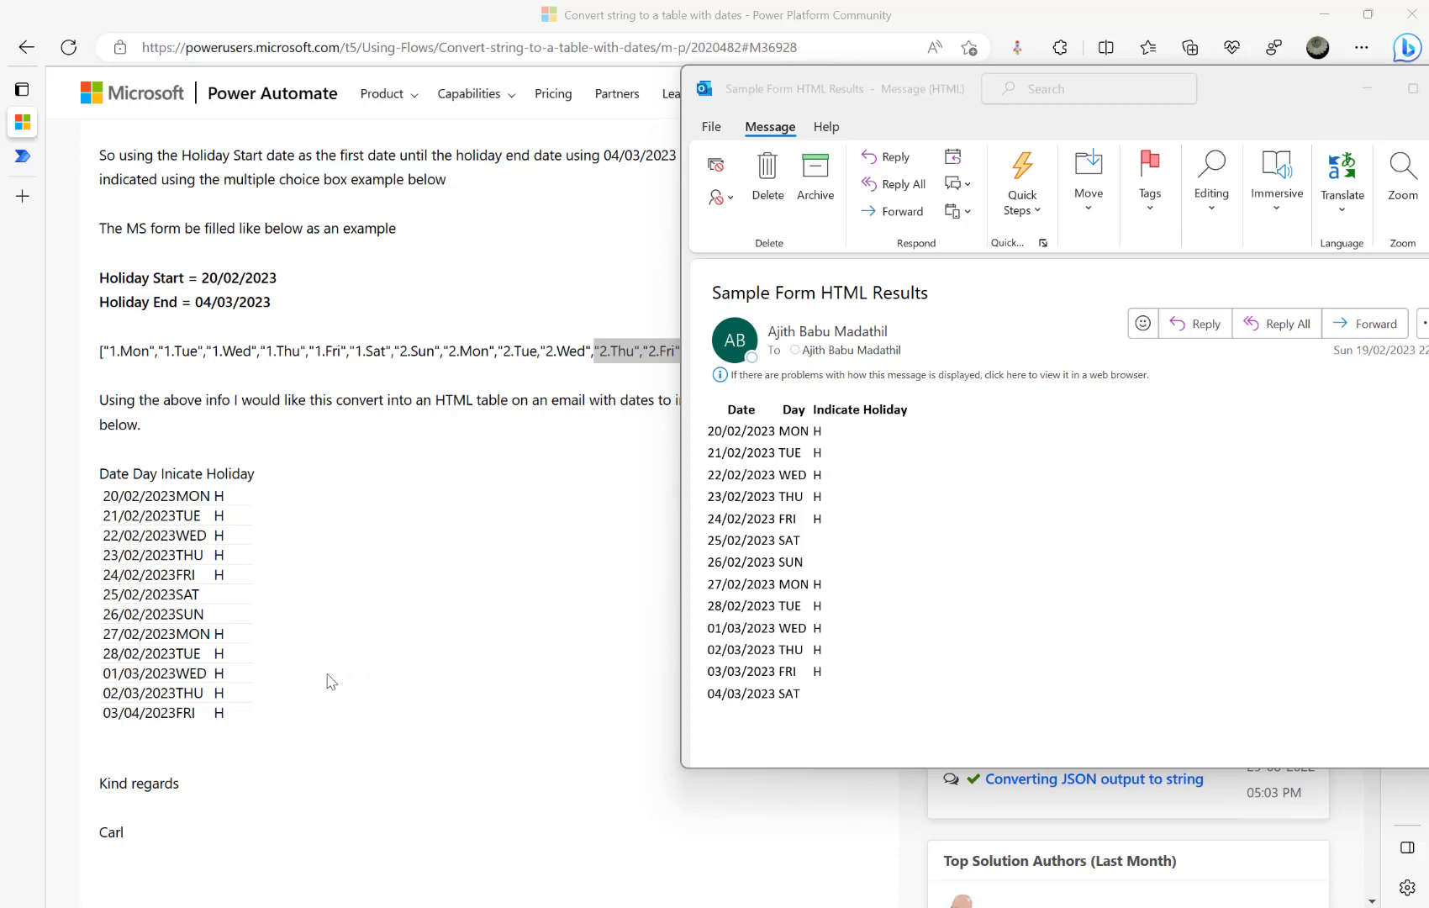
{"action": "left_click_drag", "start_coordinate": [102, 687], "coordinate": [255, 695]}
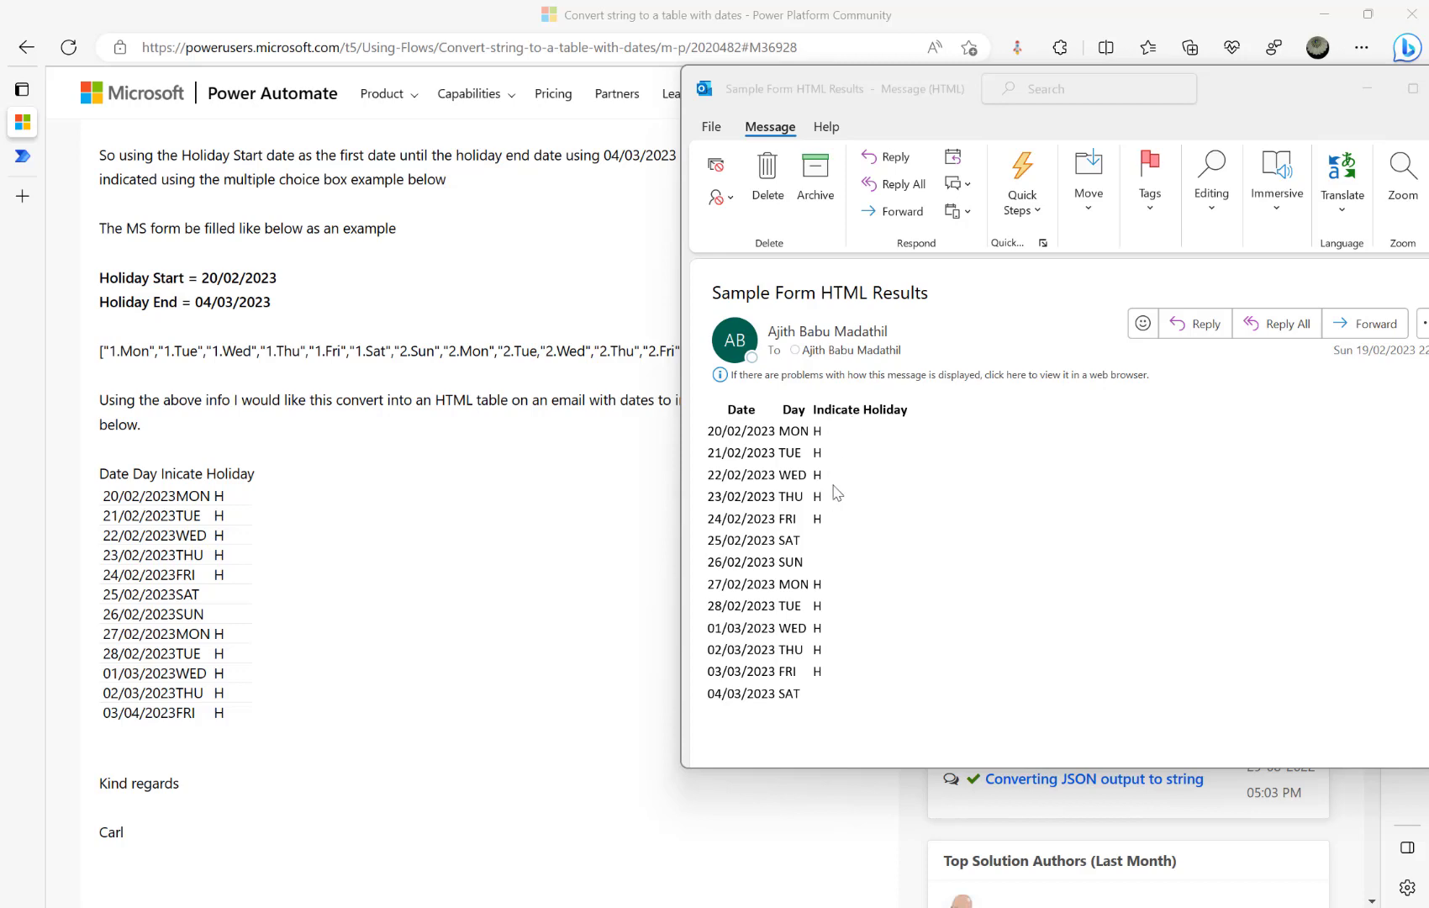
{"action": "left_click_drag", "start_coordinate": [891, 89], "coordinate": [566, 124]}
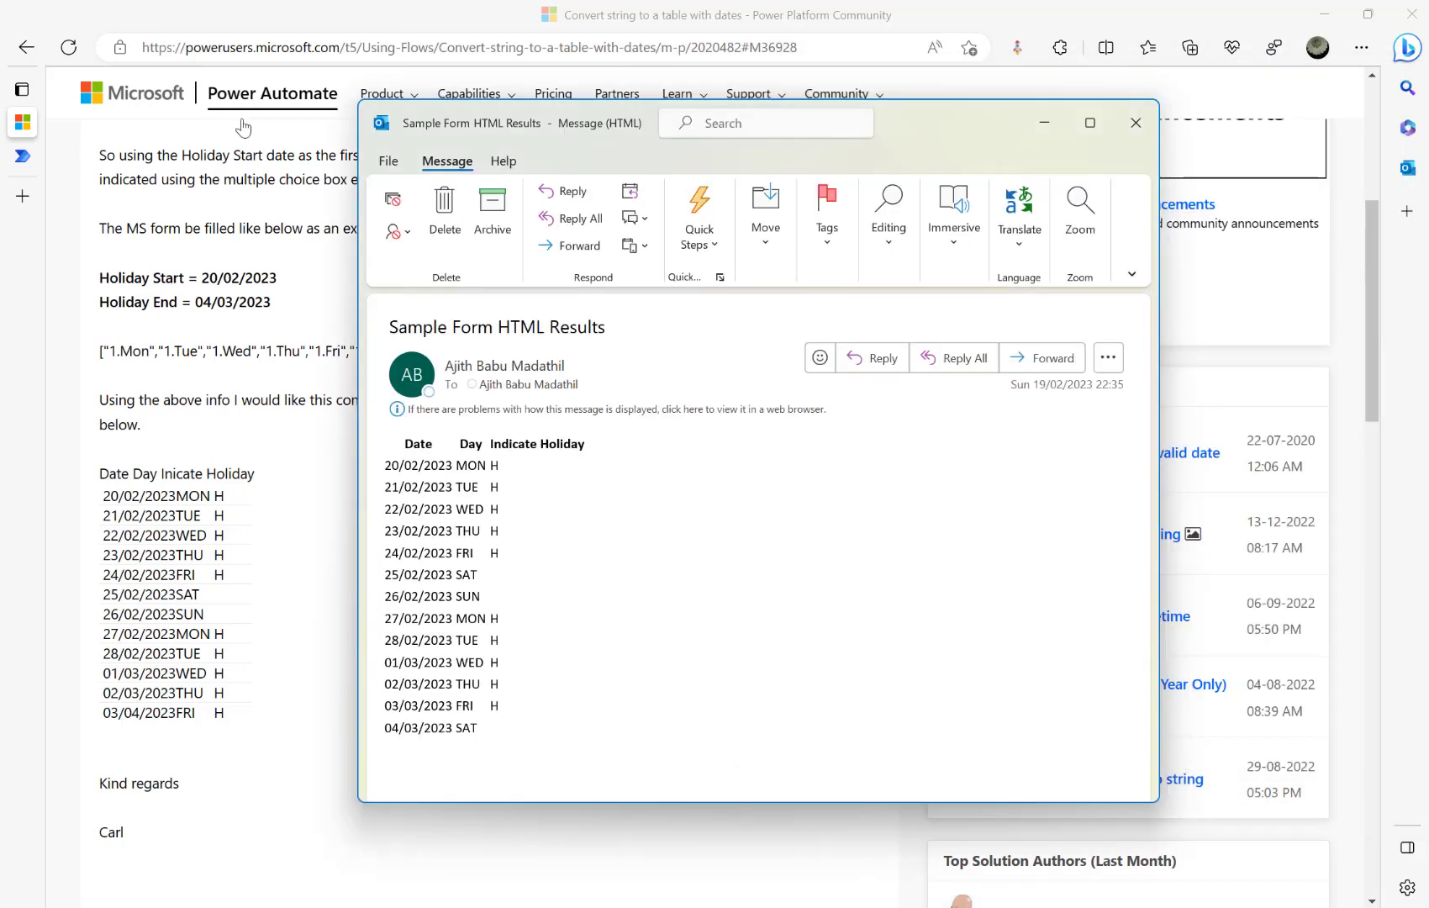
- Return to the Power Automate run and reopen the flow for editing, showing its final actions down to Send an email (V2)
{"action": "left_click", "coordinate": [25, 158]}
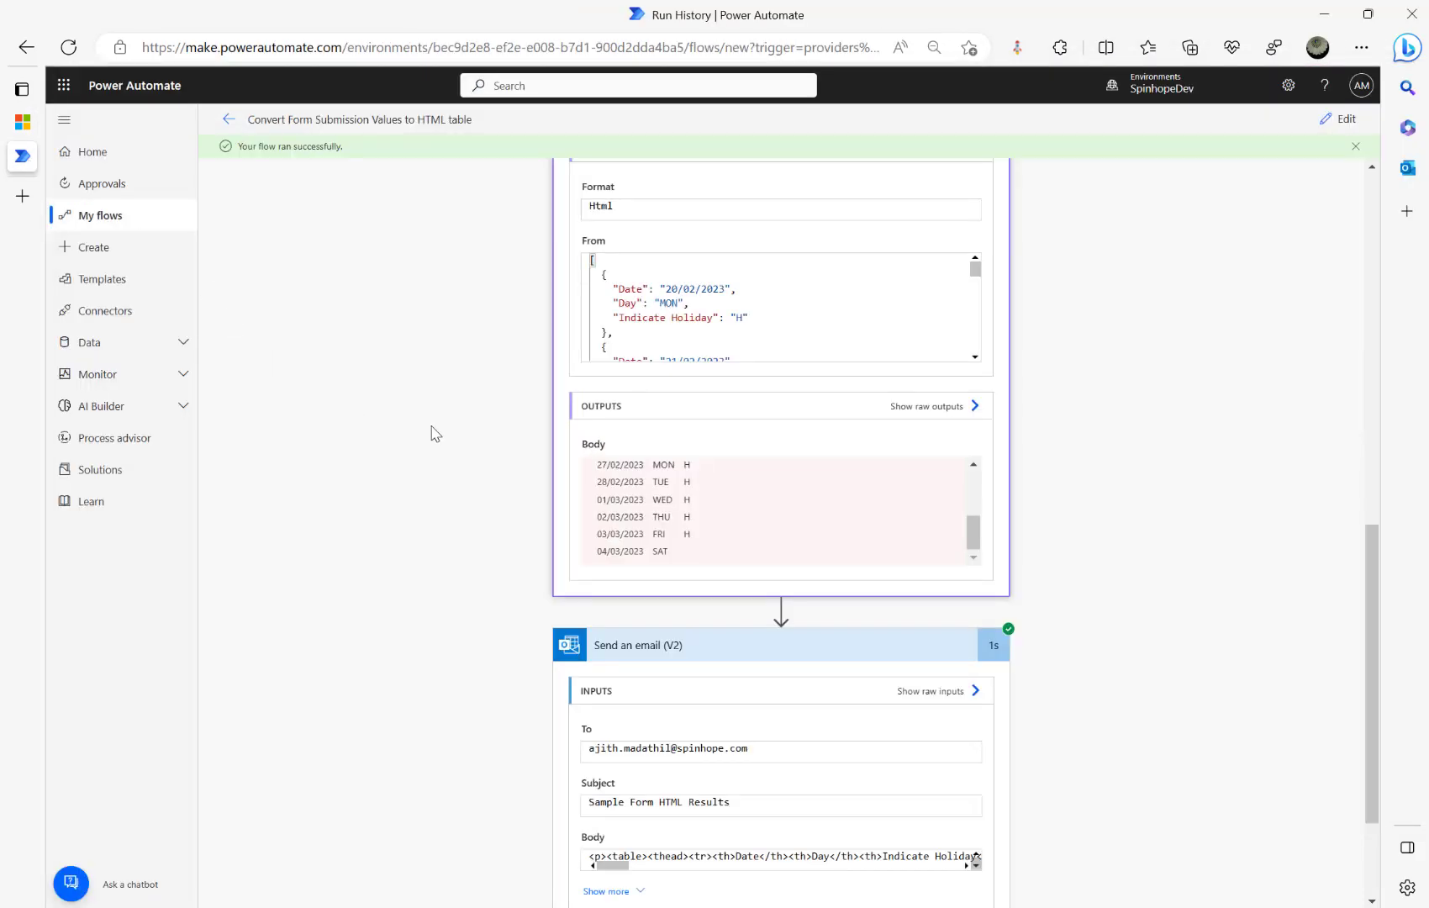
{"action": "left_click", "coordinate": [1329, 125]}
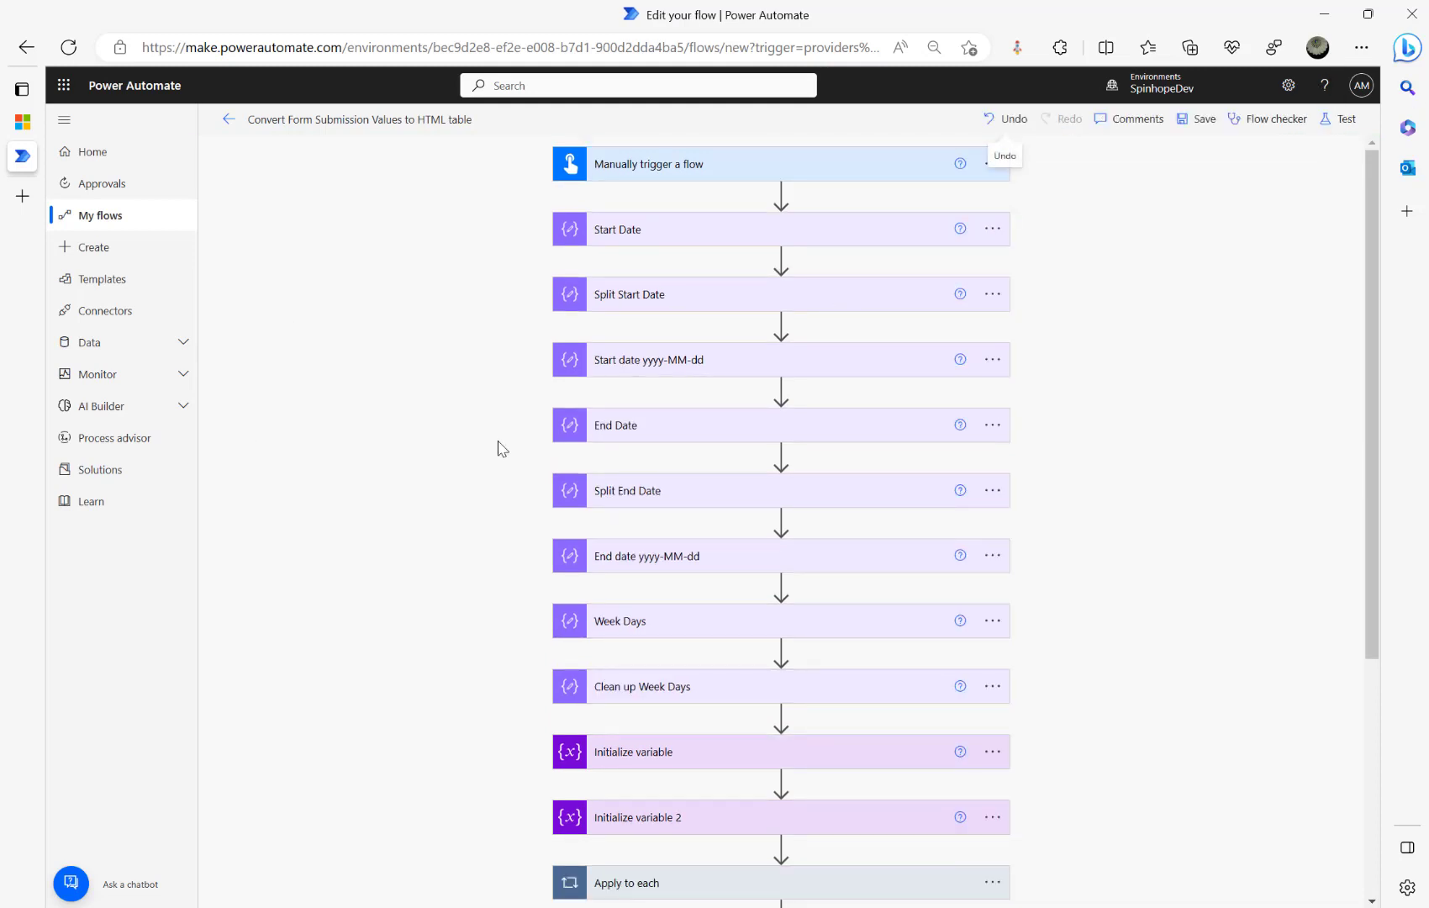
{"action": "scroll", "coordinate": [498, 448], "scroll_direction": "down", "scroll_amount": 3}
{"action": "scroll", "coordinate": [498, 448], "scroll_direction": "down", "scroll_amount": 1}
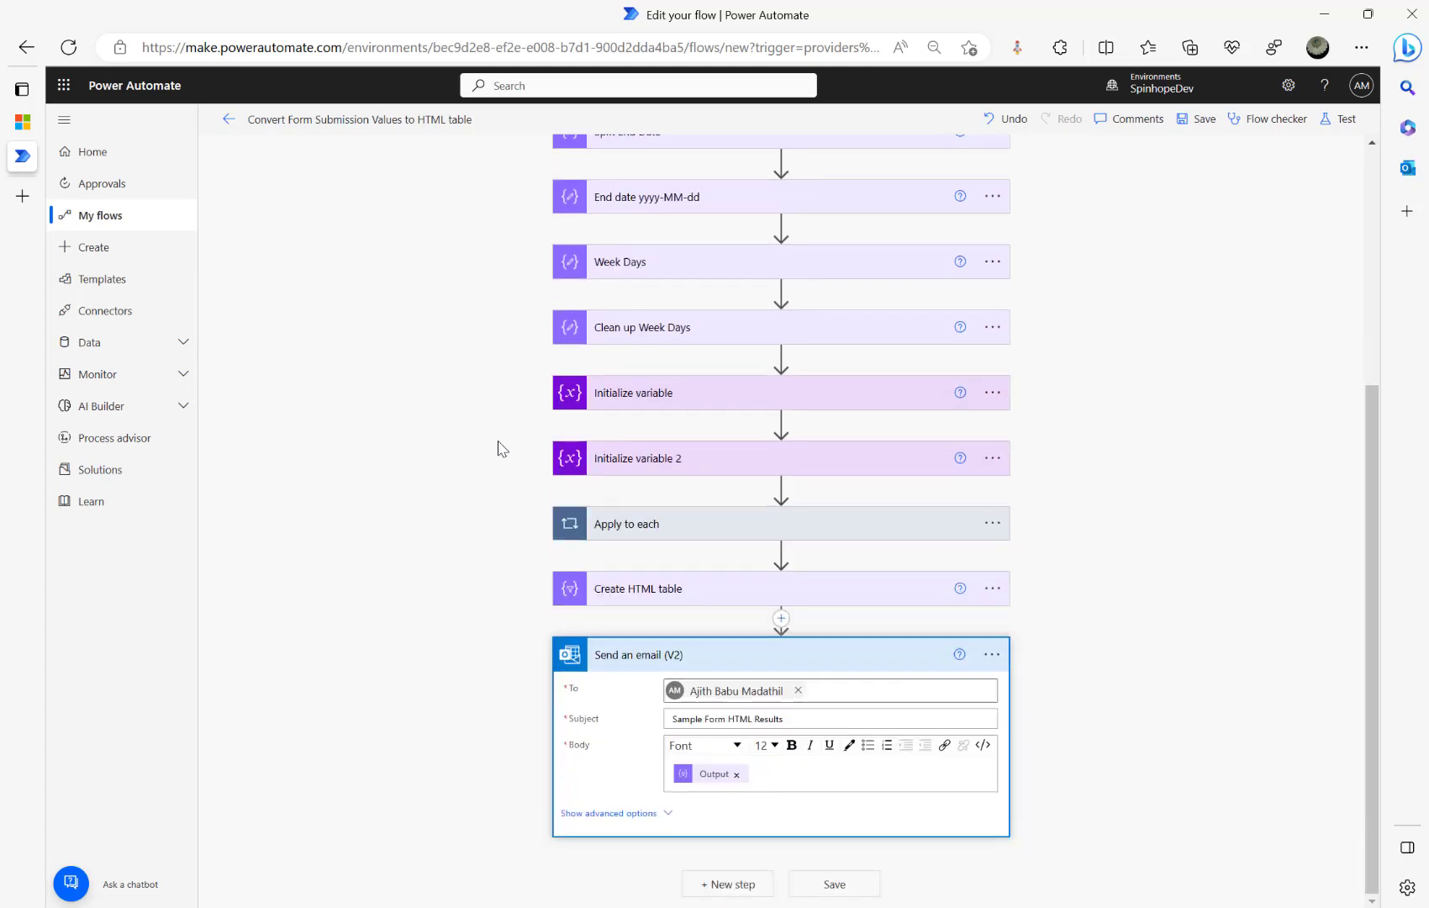